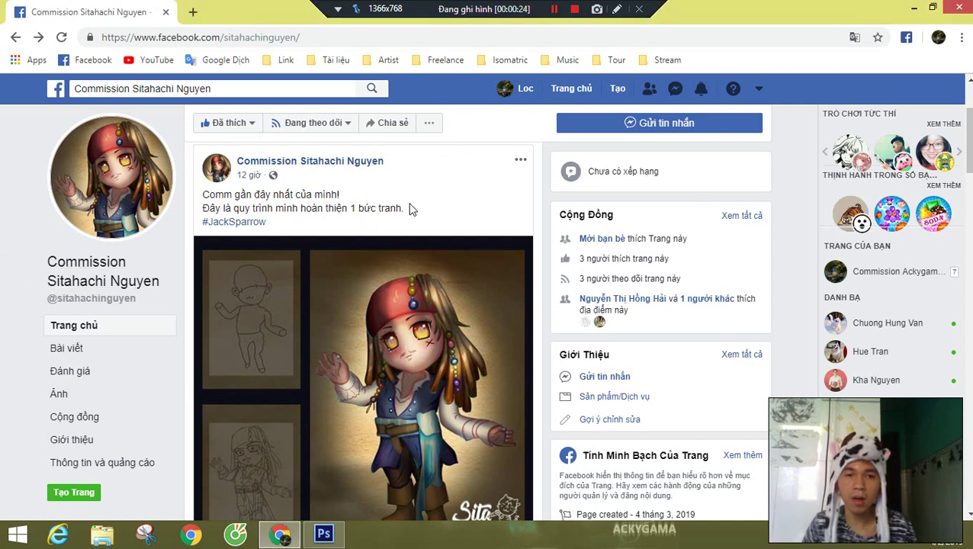
- Open the Jack Sparrow process picture from the Commission page's latest post
scroll(291, 276, "down", 2)
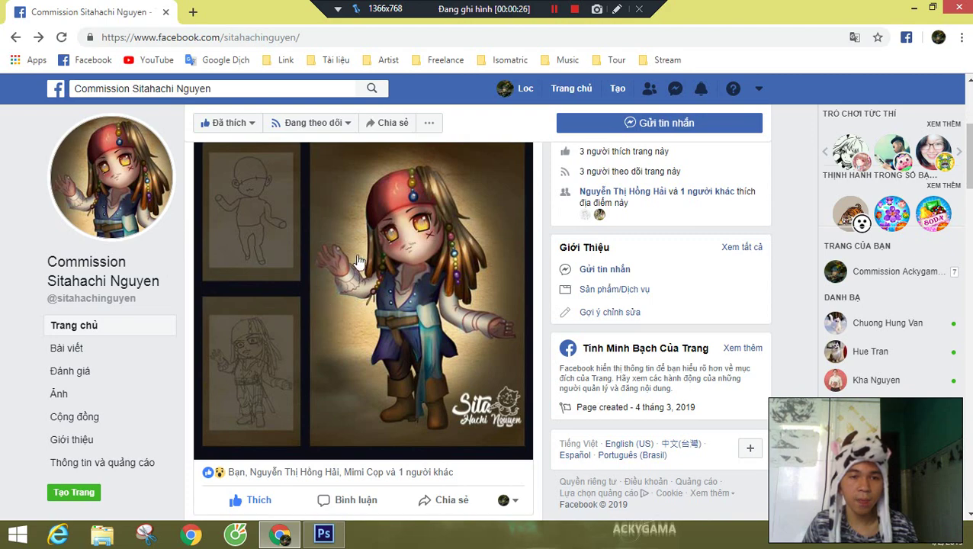
scroll(357, 287, "up", 1)
left_click(379, 326)
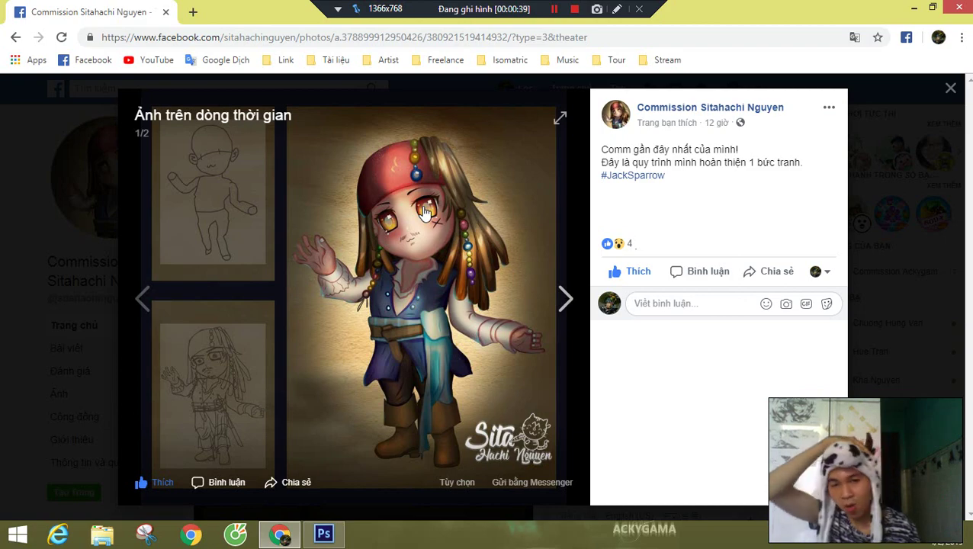
left_click(887, 225)
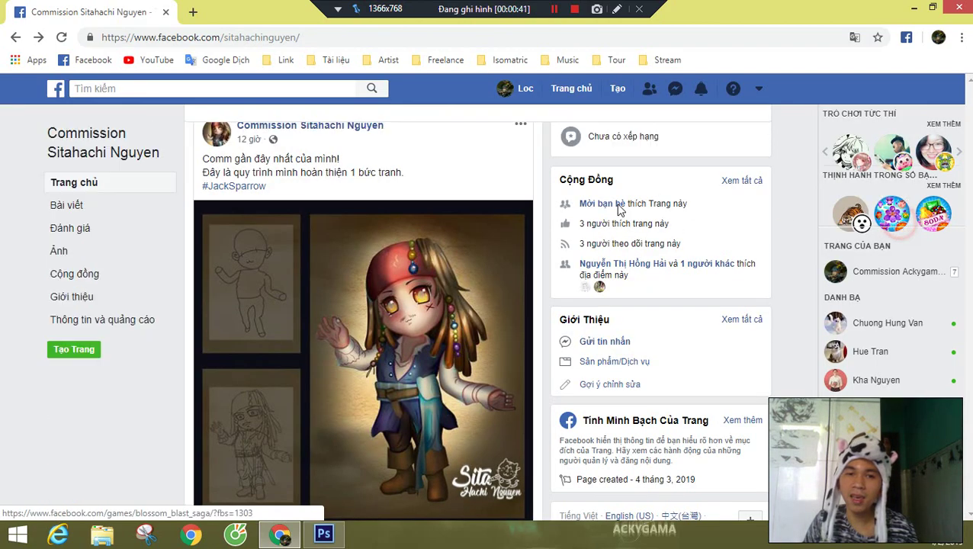
left_click(889, 217)
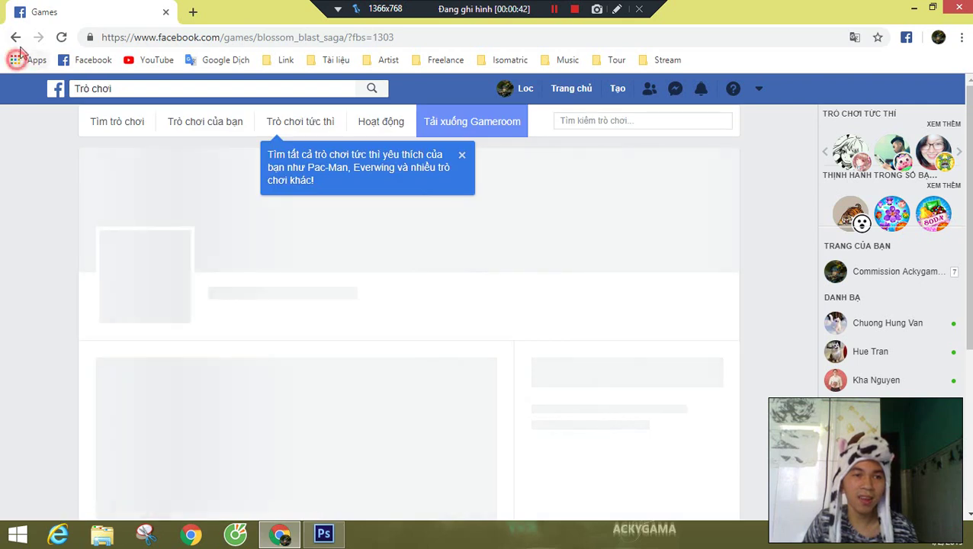
left_click(15, 60)
left_click(16, 38)
left_click(18, 39)
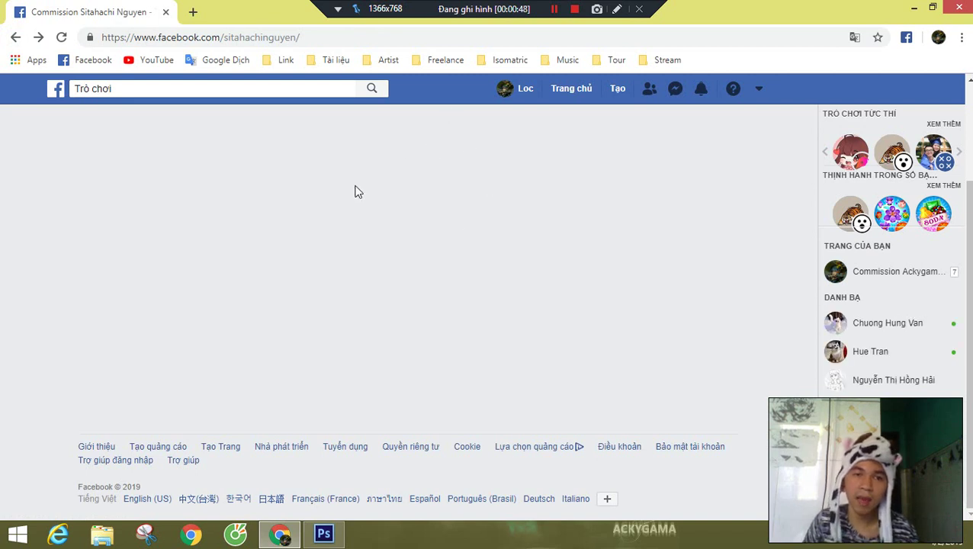
left_click(148, 37)
key("Return")
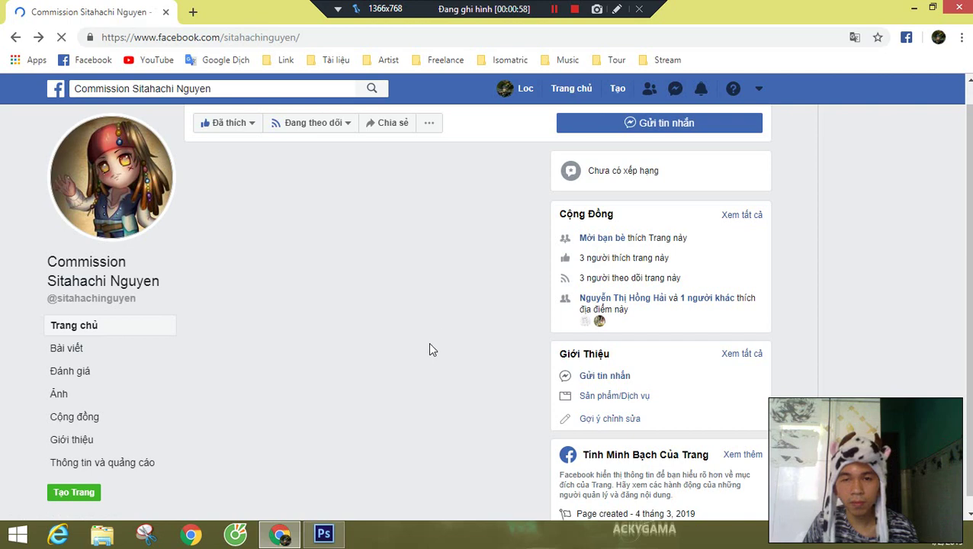
- Open the Jack Sparrow picture from the page's post at full view and copy the image
scroll(431, 335, "down", 2)
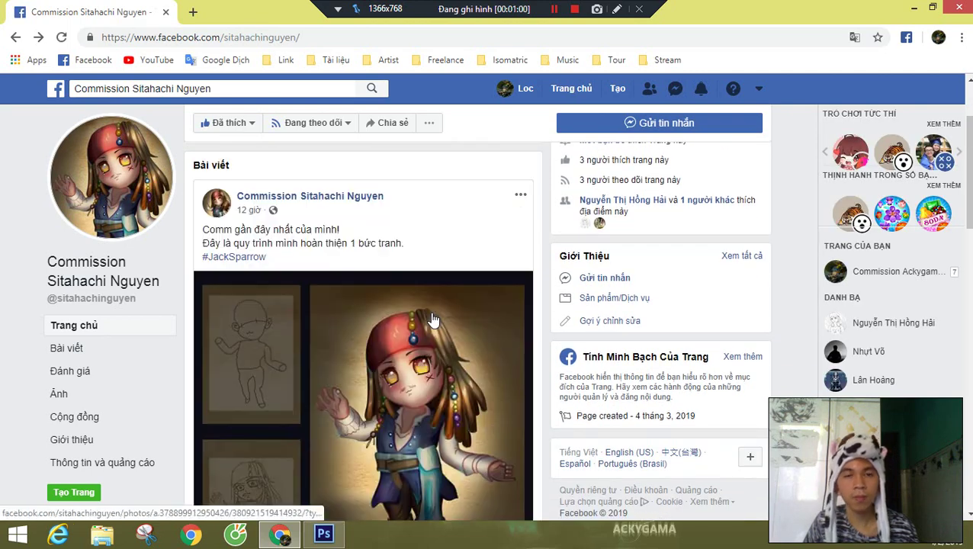
scroll(442, 298, "down", 2)
left_click(453, 279)
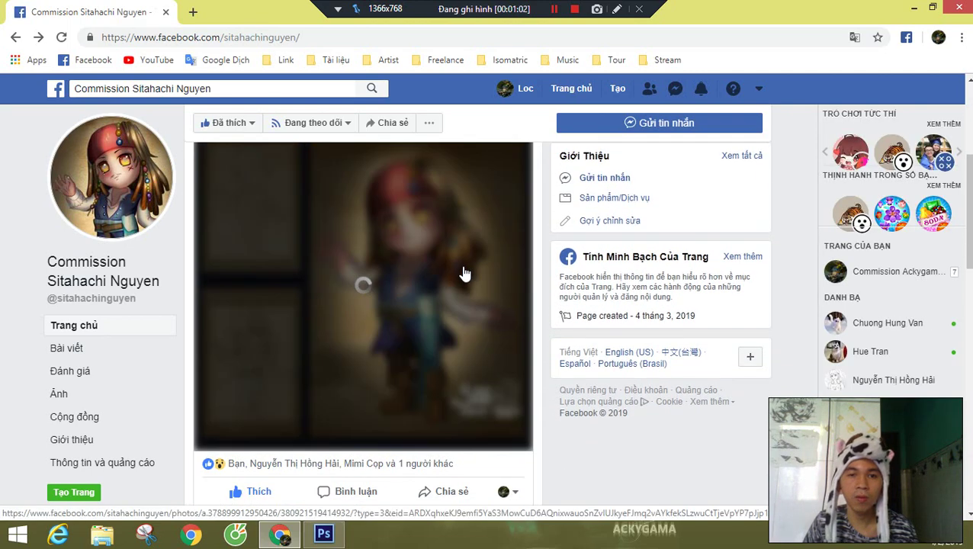
right_click(382, 202)
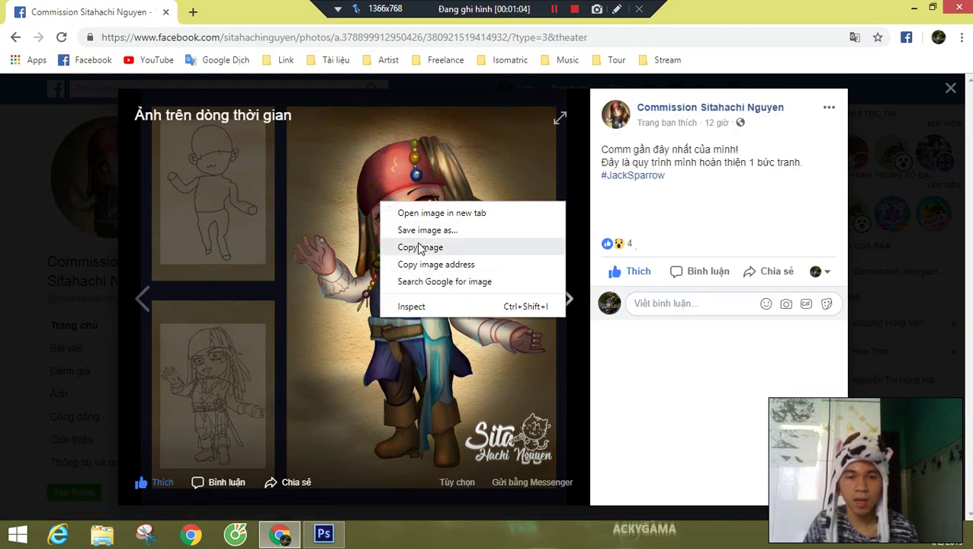
left_click(427, 249)
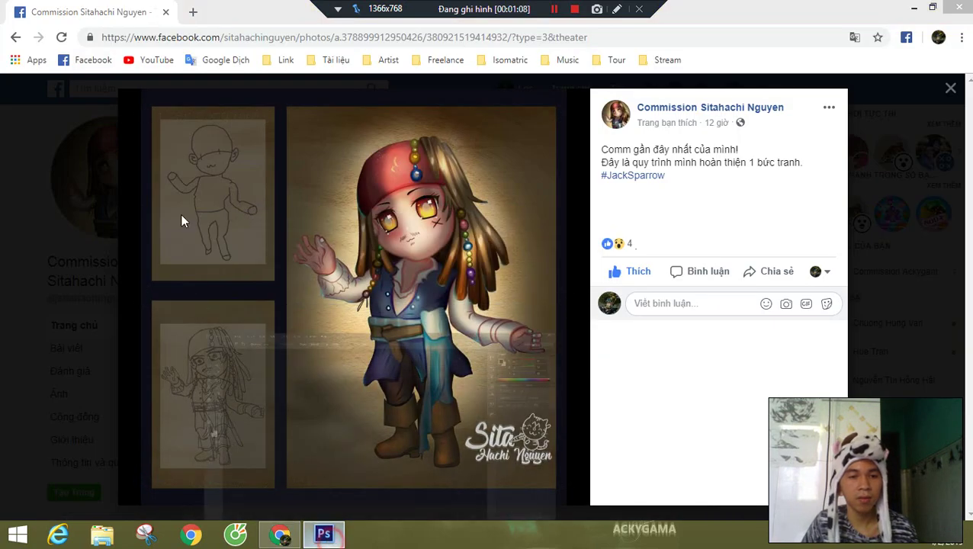
- Switch to Photoshop, create a 960 x 940 pixel document at 300 pixels/inch and paste the copied picture into it
key("alt+Tab")
left_click(40, 10)
left_click(52, 26)
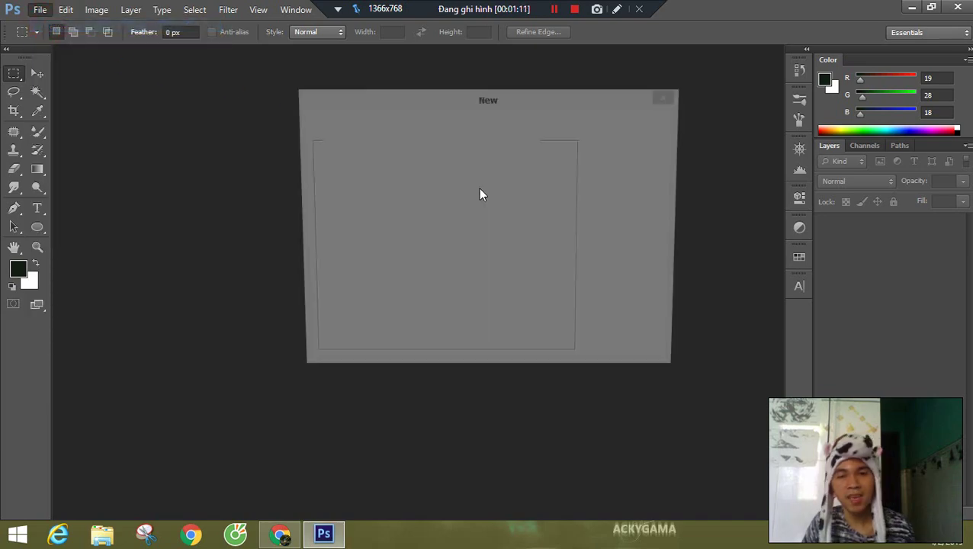
double_click(430, 228)
type("300")
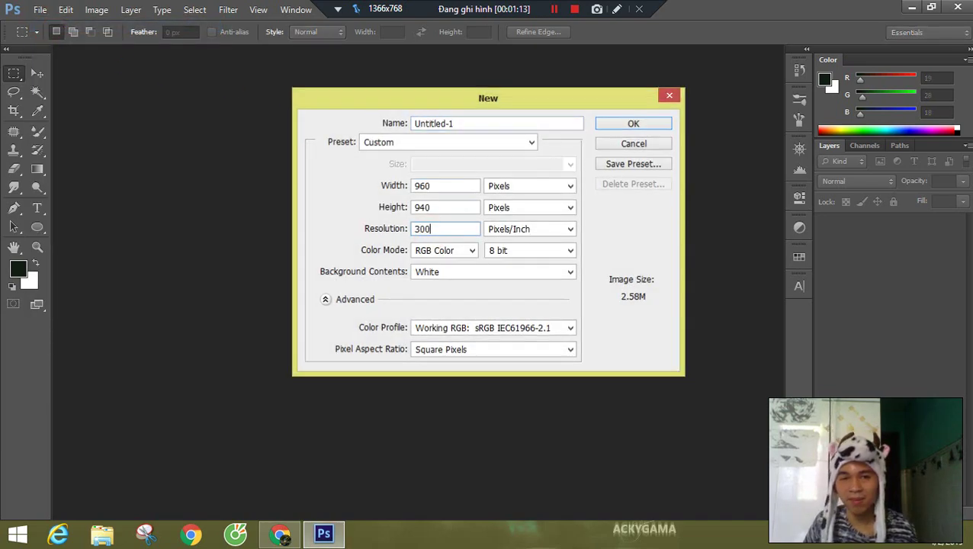
key("Return")
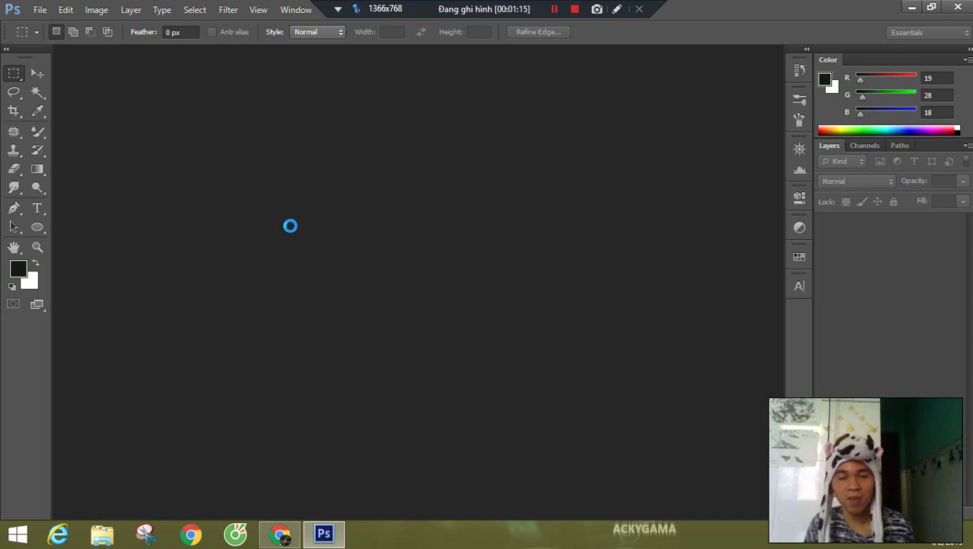
key("ctrl+v")
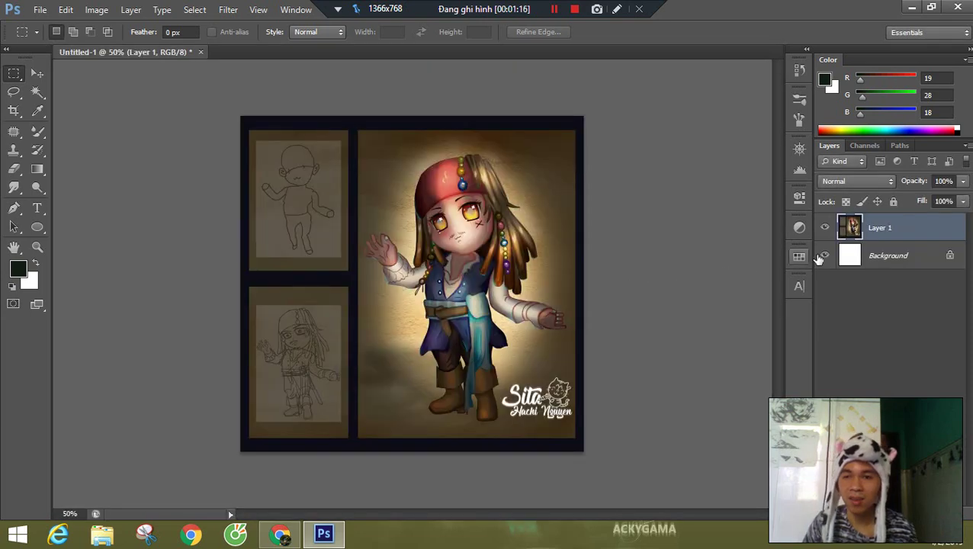
- Copy the large finished-character panel to a new layer with a rectangular selection and hide Layer 1
key("z")
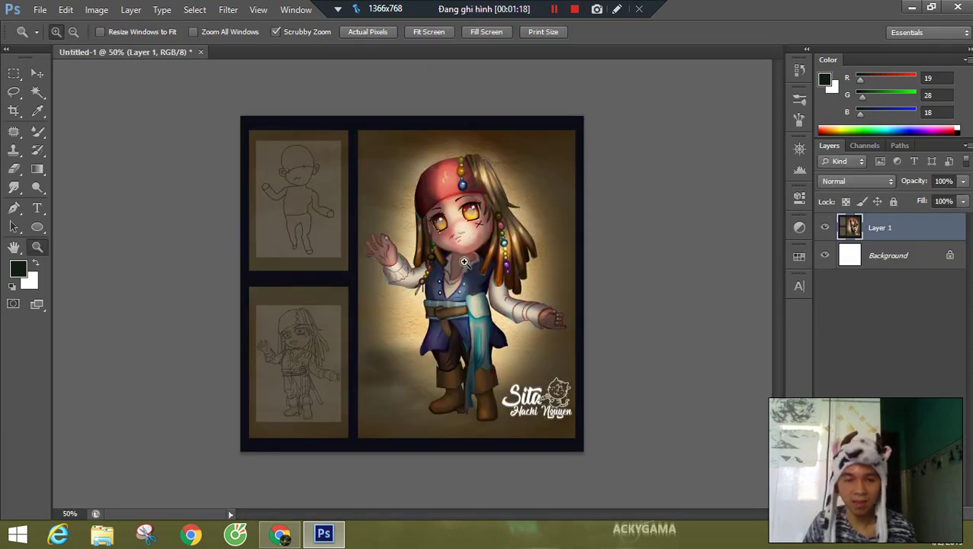
left_click(480, 225)
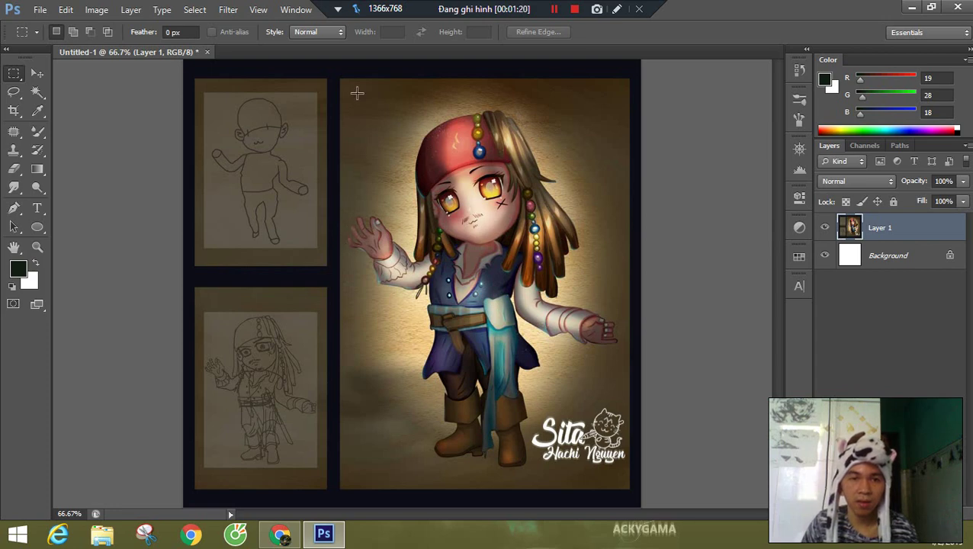
left_click_drag(341, 79, 627, 488)
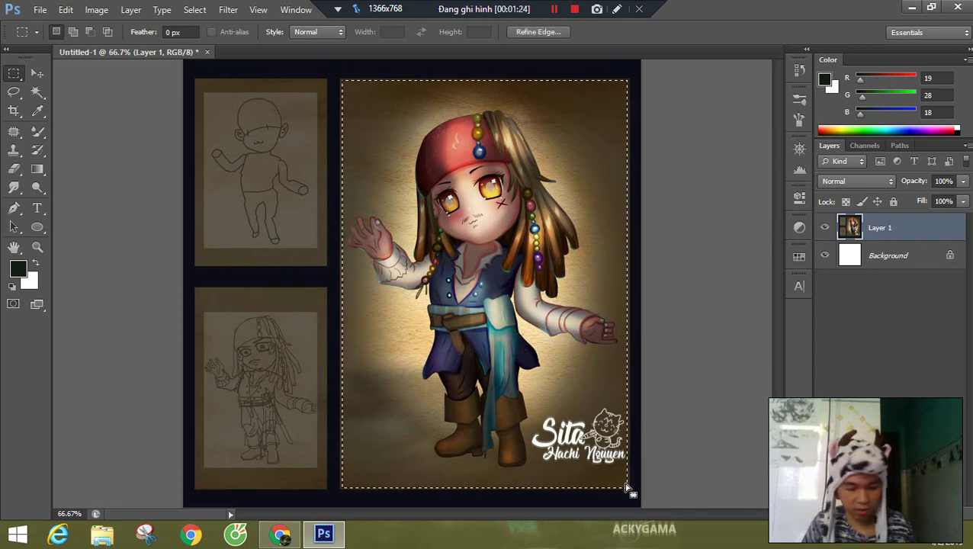
key("ctrl+j")
left_click(824, 259)
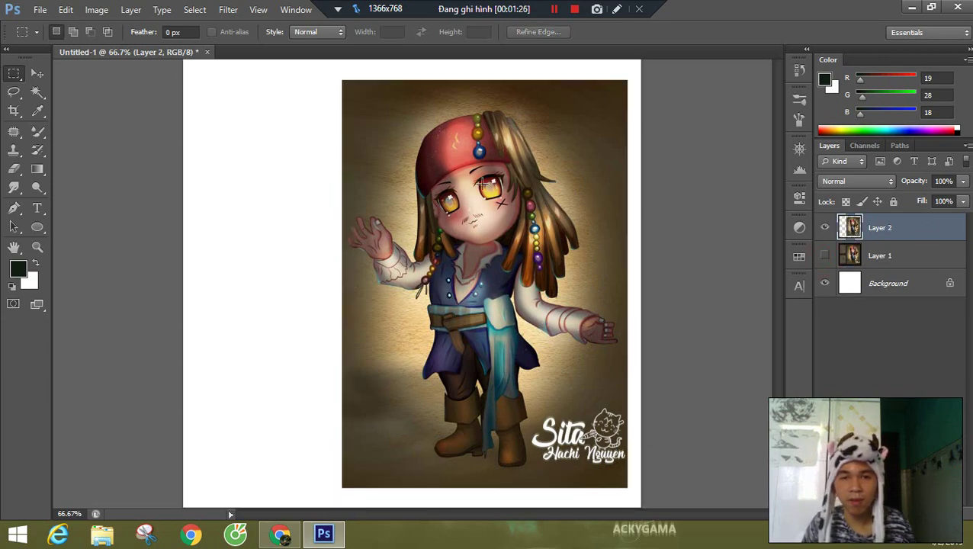
- Fill the Background layer with light gray, RGB 189, 189, 189
key("z")
left_click(572, 381)
left_click(582, 454)
left_click(577, 421, "alt")
left_click(578, 418, "alt")
left_click(578, 417, "alt")
left_click(578, 418, "alt")
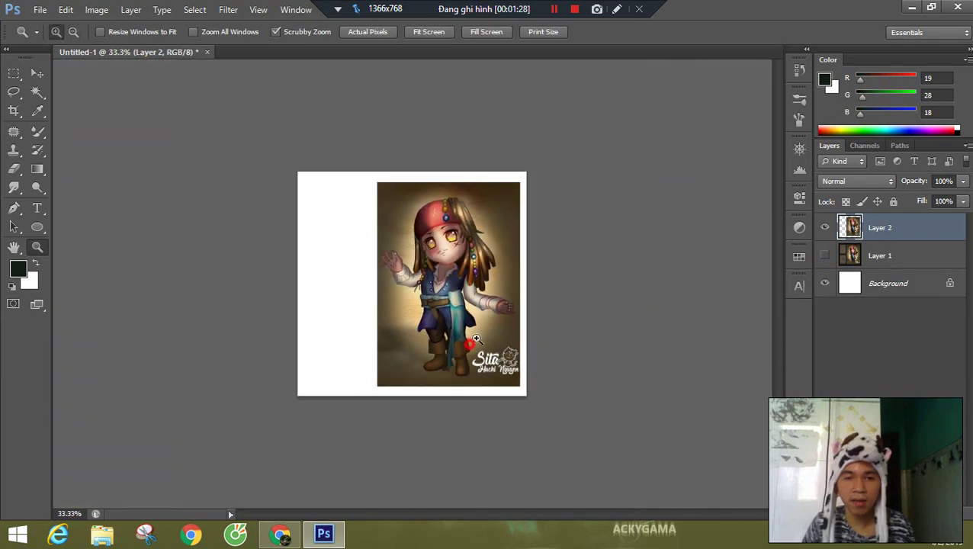
left_click(468, 345)
key("v")
left_click(854, 286)
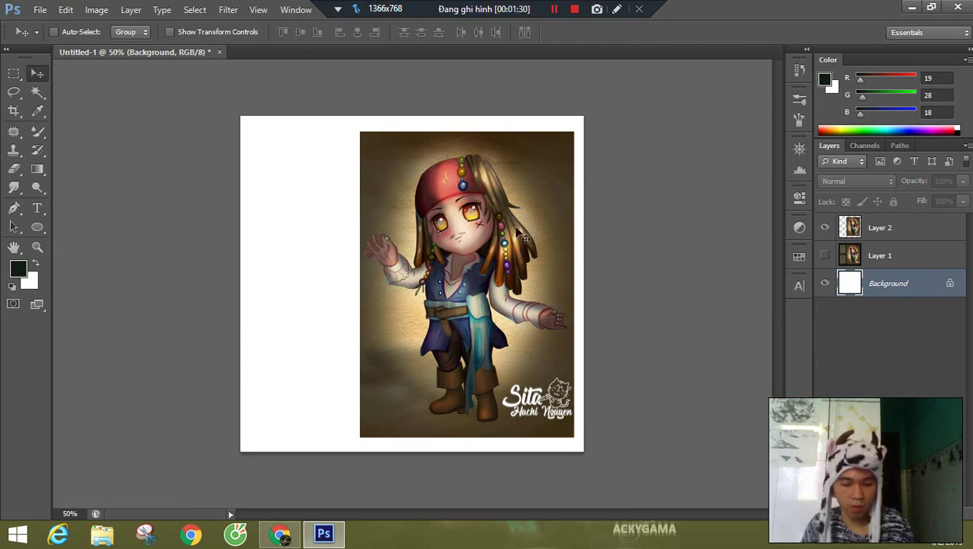
left_click(827, 83)
left_click(668, 327)
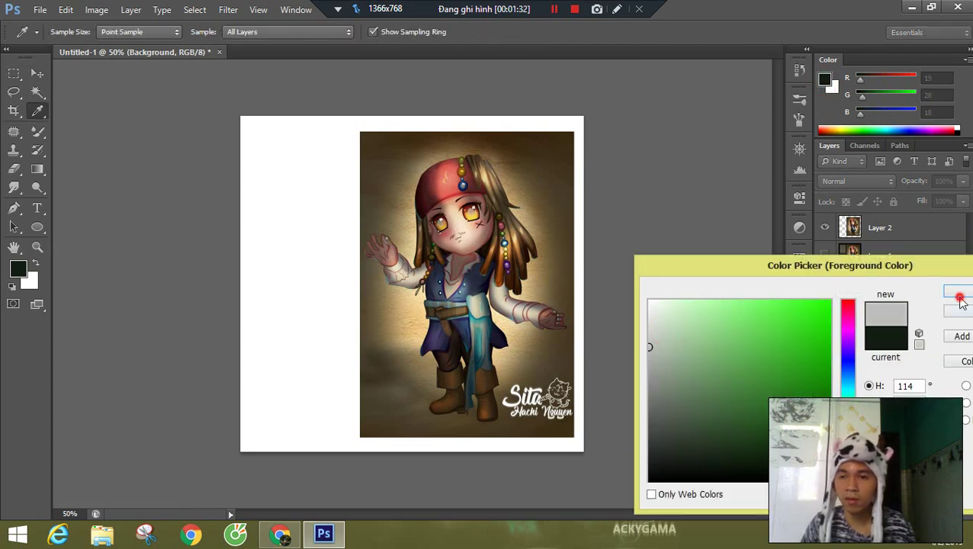
left_click(957, 302)
key("alt+BackSpace")
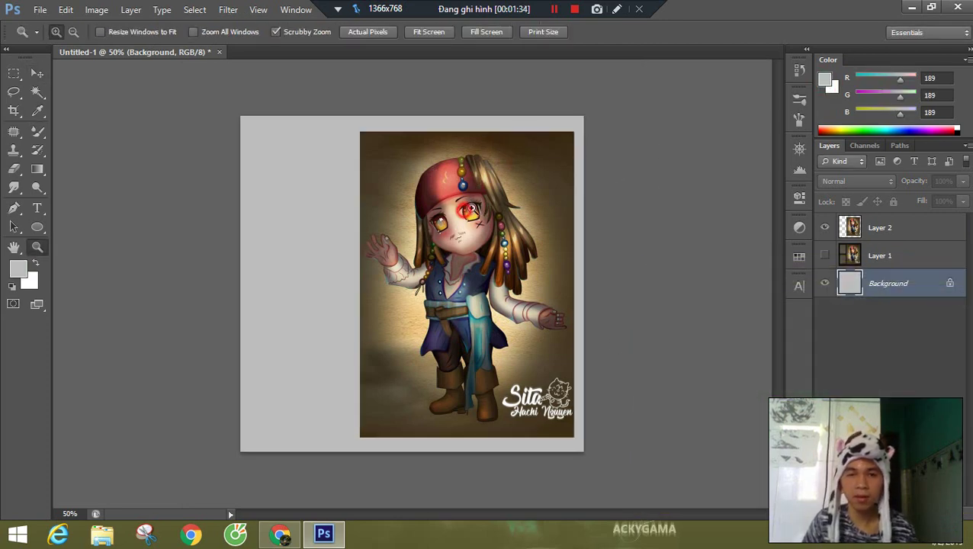
- Move the isolated character artwork to about the middle of the canvas and delete Layer 1
left_click(469, 202, "ctrl")
left_click(879, 227)
left_click_drag(518, 254, 454, 250)
left_click(885, 260)
key("Delete")
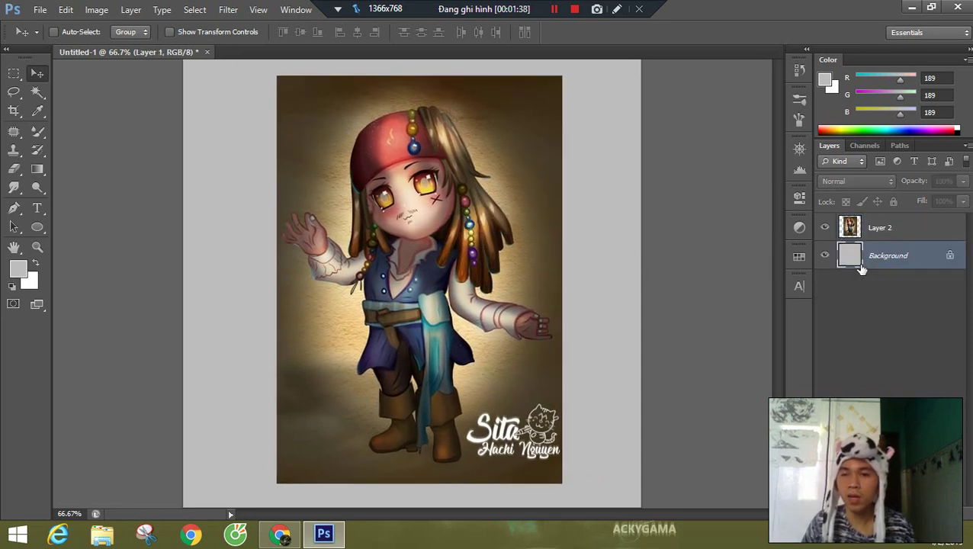
- Unlock the Background layer and delete it so that only the character artwork layer is left
double_click(952, 258)
left_click(624, 163)
key("Delete")
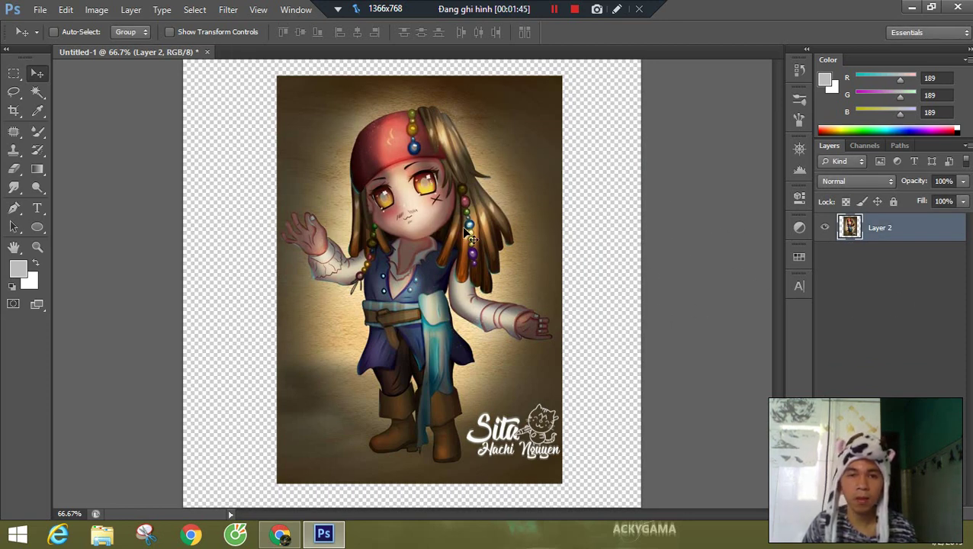
- Move the artwork into the canvas's upper-left corner and crop the canvas to the artwork's edges
left_click_drag(503, 236, 277, 224)
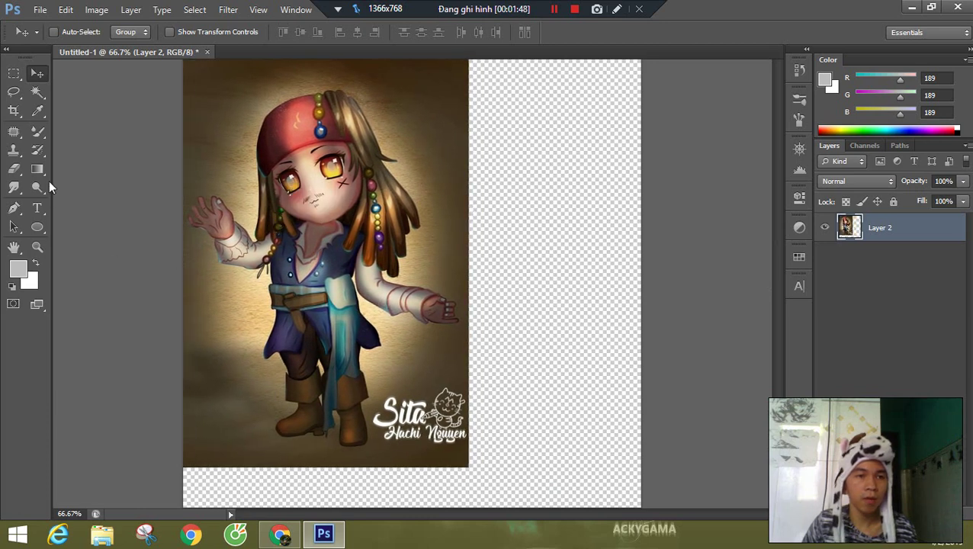
left_click(15, 112)
left_click_drag(639, 505, 635, 504)
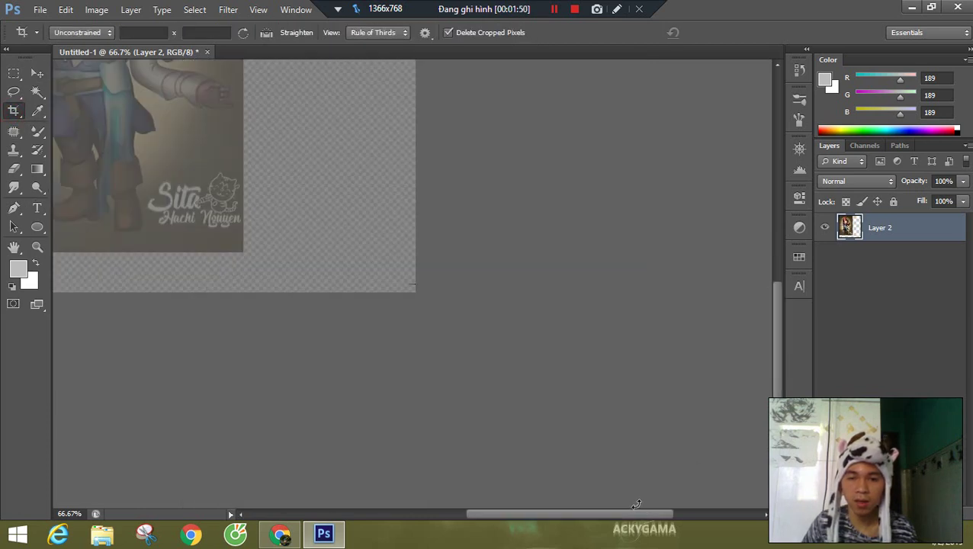
key("ctrl+z")
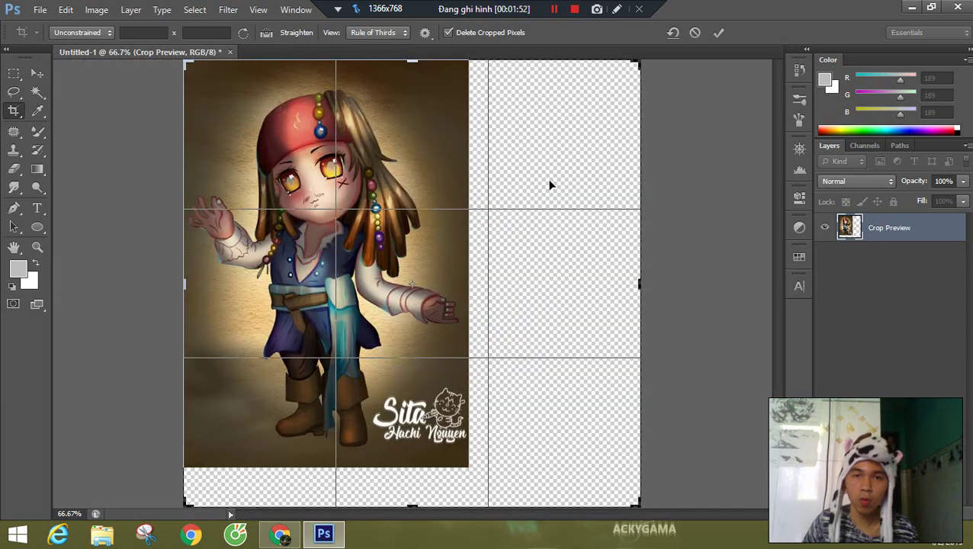
left_click_drag(636, 504, 549, 482)
key("Return")
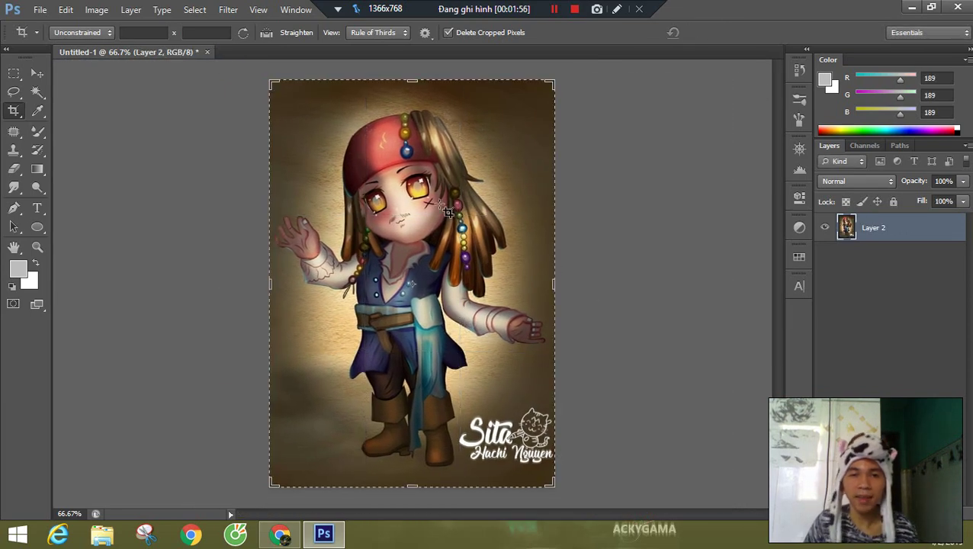
- Examine the character's headscarf, beads and raised arm up close along their outlines
key("z")
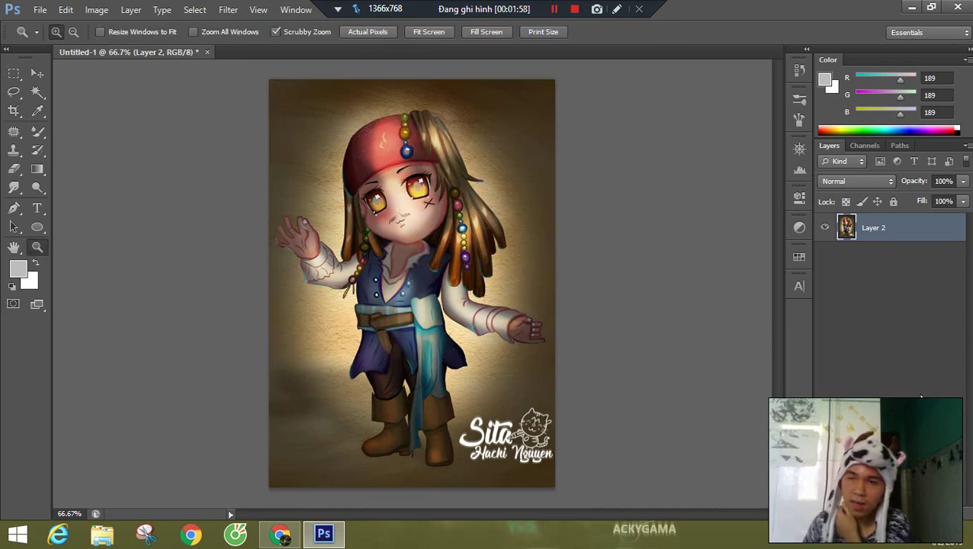
left_click(438, 197)
left_click(429, 146)
key("space")
left_click_drag(430, 141, 475, 284)
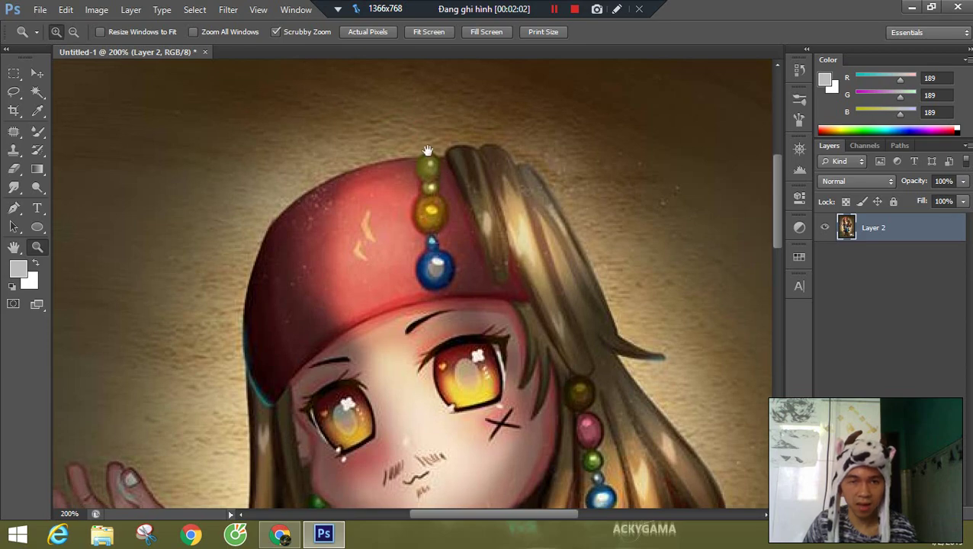
left_click_drag(428, 150, 533, 183)
left_click(445, 232)
key("p")
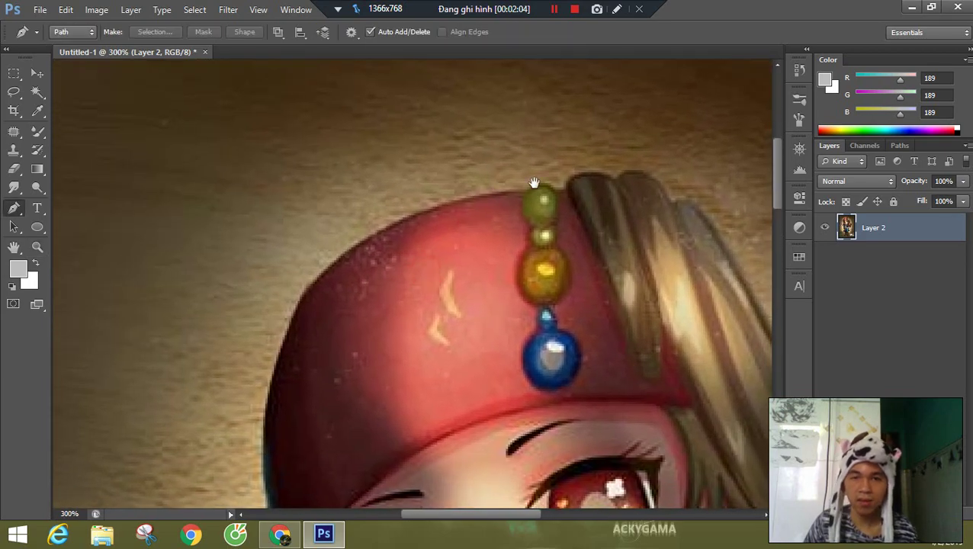
left_click_drag(495, 343, 525, 189)
left_click_drag(240, 390, 522, 114)
left_click_drag(420, 263, 451, 180)
left_click_drag(462, 328, 368, 199)
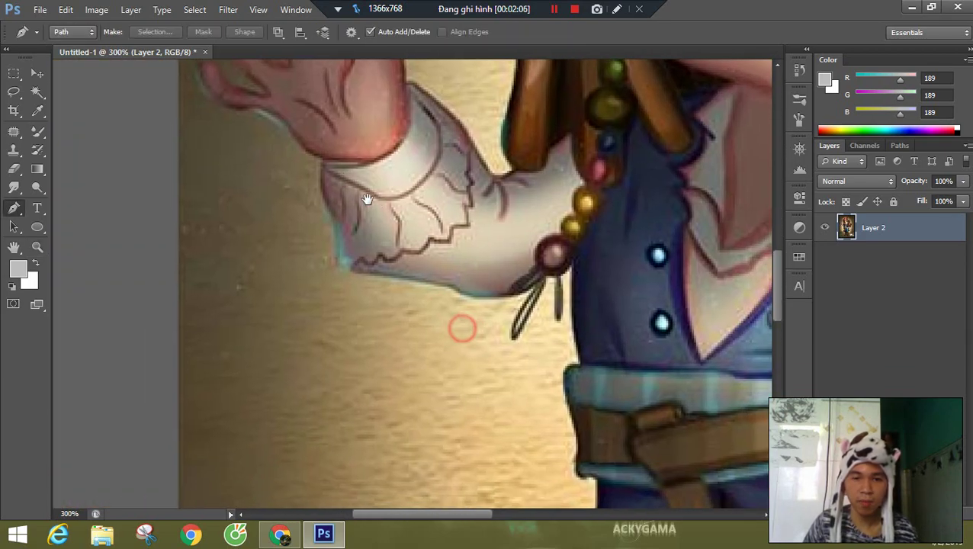
key("z")
left_click(401, 258, "alt")
left_click(406, 260, "alt")
left_click(411, 264, "alt")
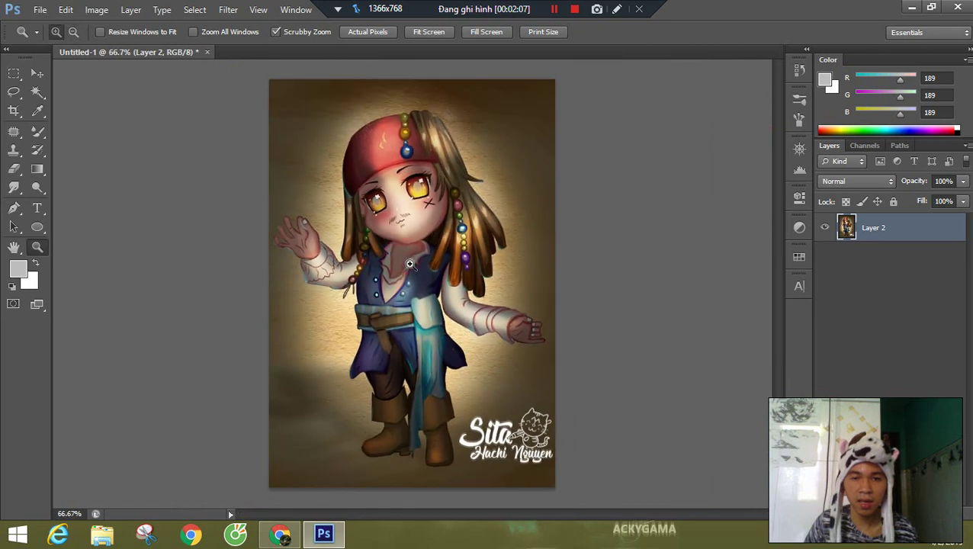
- Start a Pen path on the upper edge of the headscarf, right beside the topmost green bead
left_click(468, 325)
key("p")
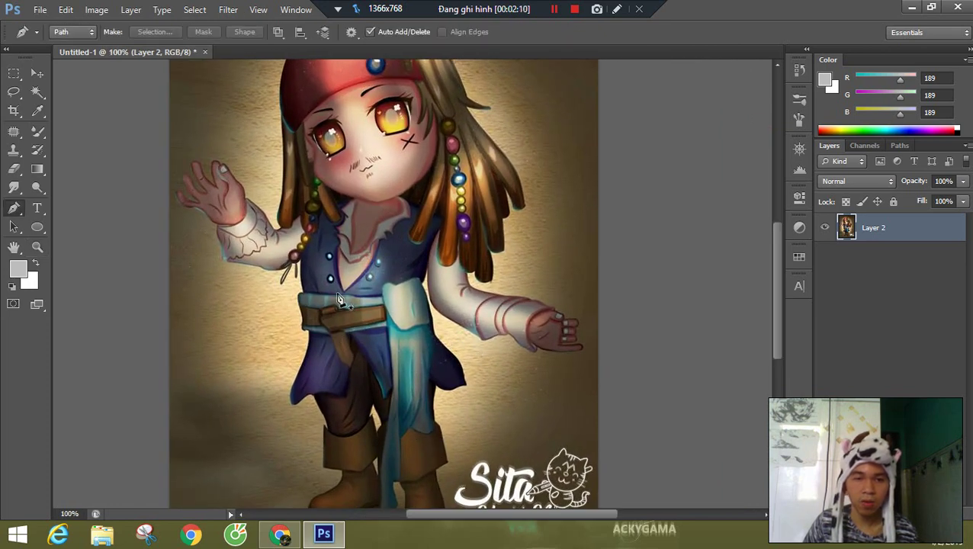
left_click(348, 131)
left_click(356, 126)
left_click_drag(348, 107, 343, 246)
key("z")
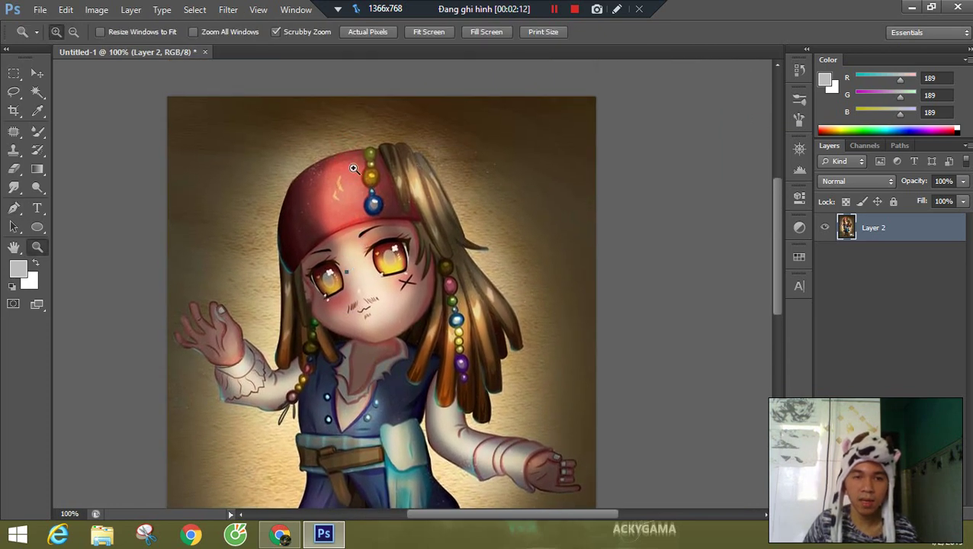
left_click(355, 169)
left_click(355, 168)
left_click_drag(347, 153, 433, 259)
left_click(431, 254)
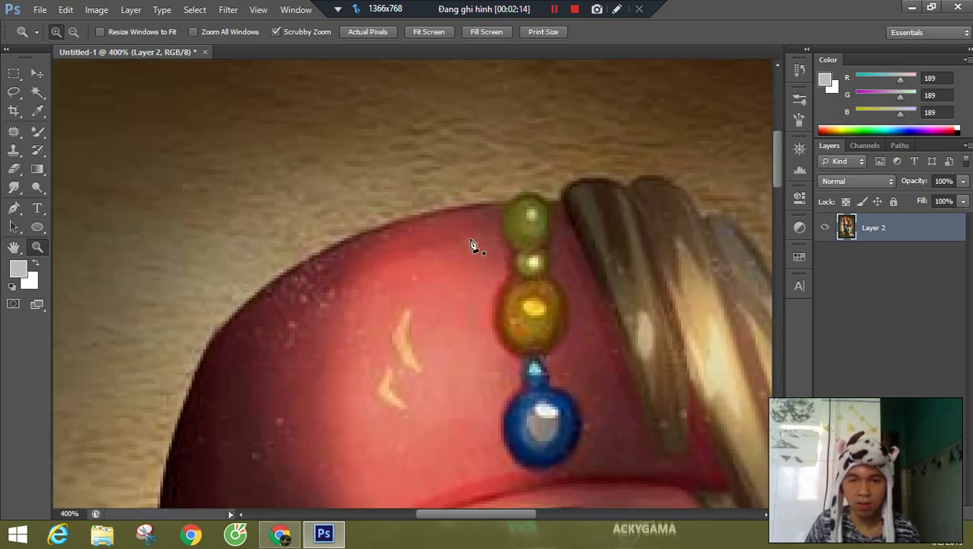
key("p")
left_click(507, 203)
left_click_drag(507, 205, 671, 106)
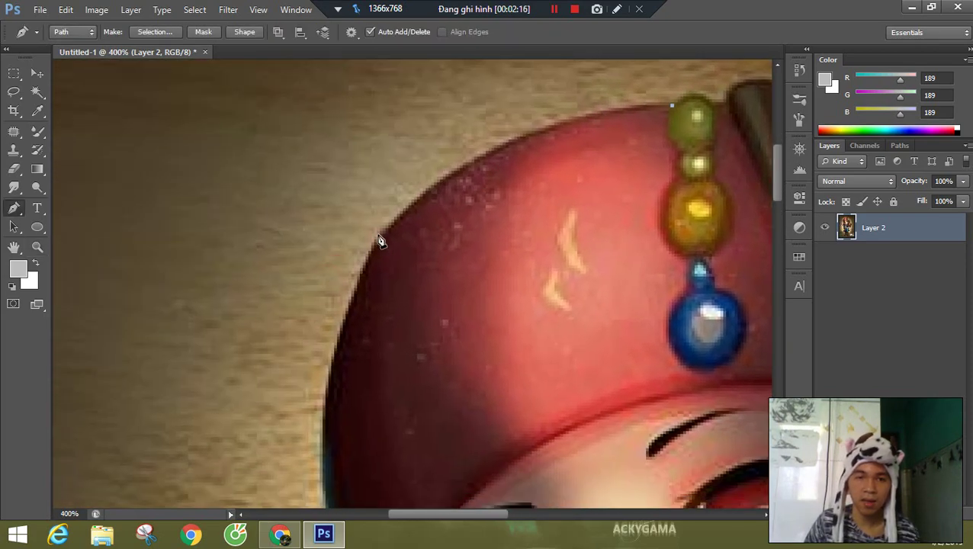
left_click_drag(375, 237, 269, 364)
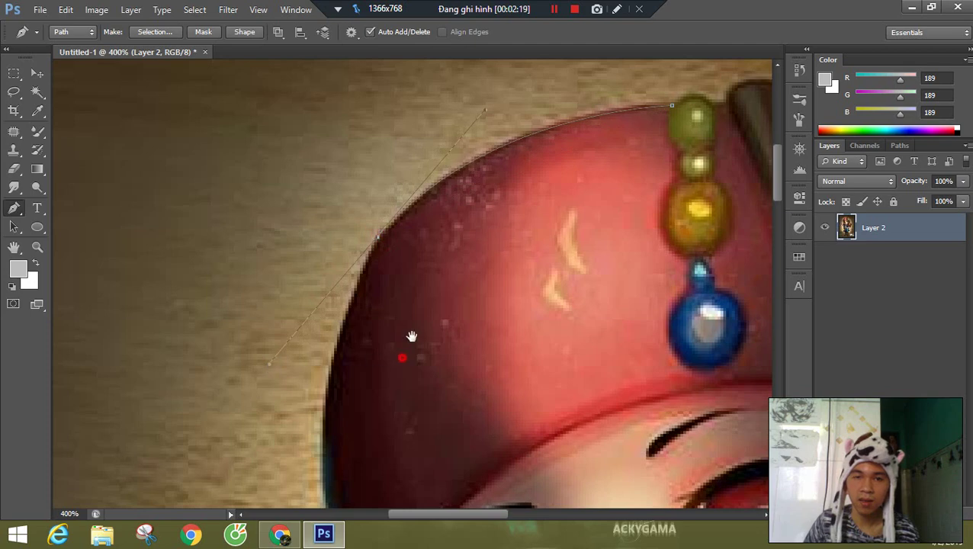
left_click_drag(412, 336, 407, 185)
left_click_drag(488, 108, 423, 224)
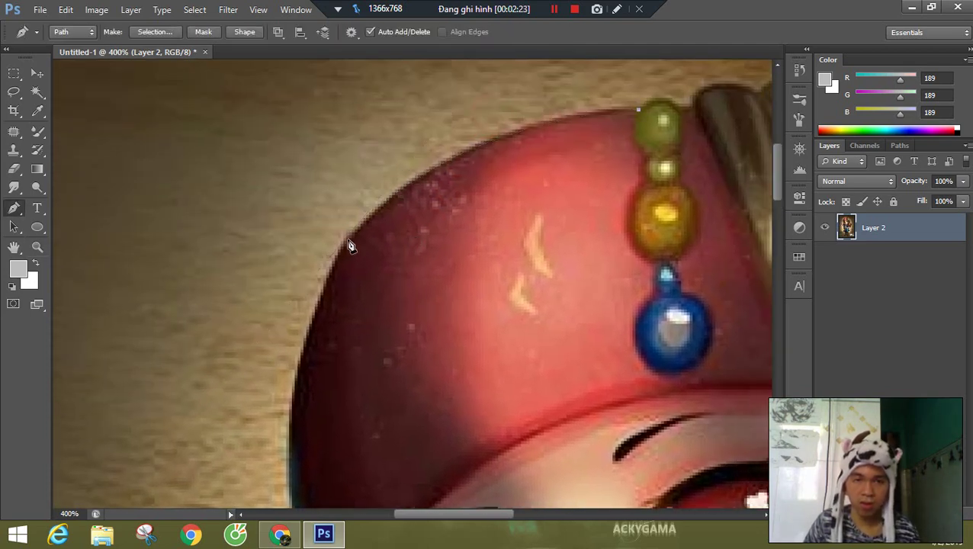
- Trace the headscarf's outer curve down to its lower side edge with curved anchors, removing each anchor's outgoing handle
left_click_drag(343, 242, 222, 376)
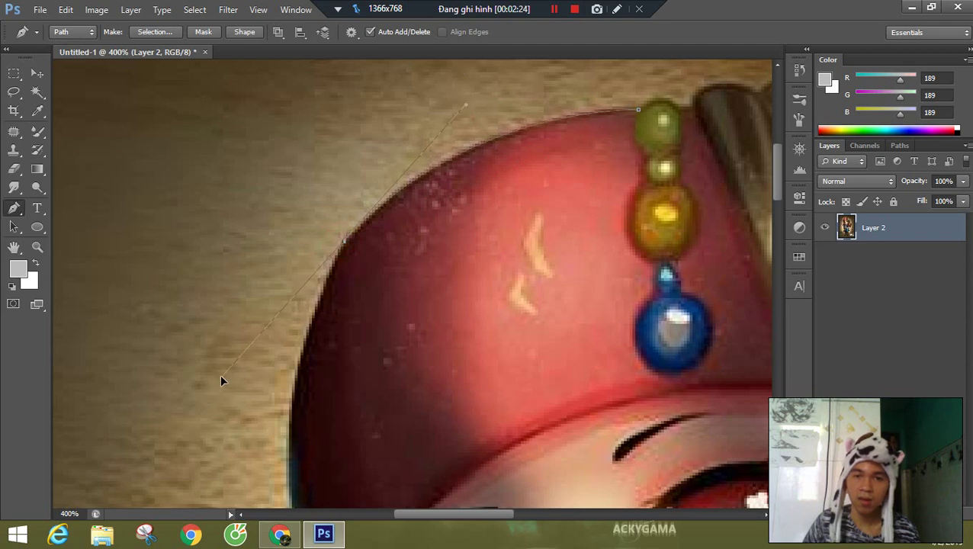
left_click(344, 242, "alt")
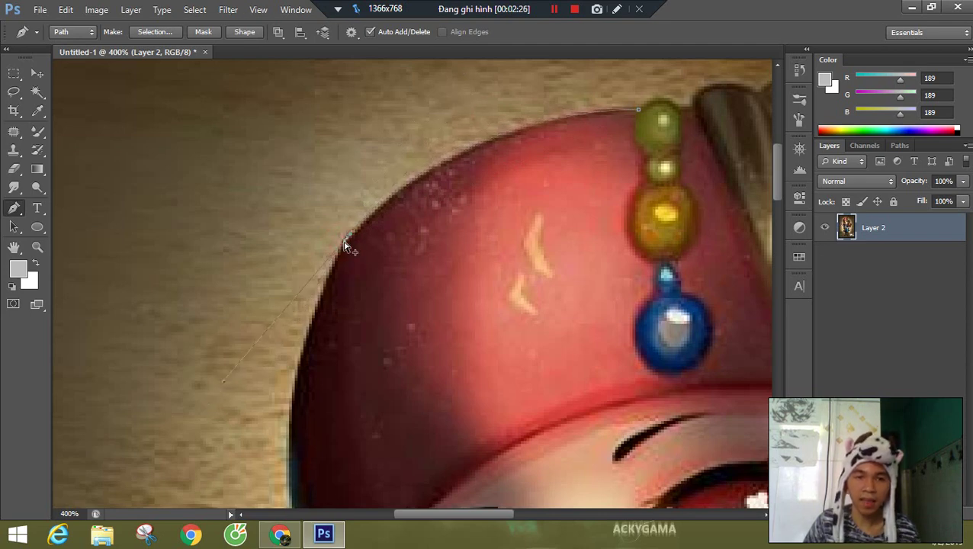
left_click(344, 242, "alt")
left_click_drag(349, 398, 420, 176)
left_click_drag(364, 263, 476, 171)
left_click(365, 262, "alt")
- Continue the path down the outer hair lock and onto the upper edge of the raised arm's sleeve
left_click(369, 280)
left_click_drag(430, 279, 428, 304)
left_click_drag(427, 373, 397, 192)
left_click_drag(404, 300, 372, 301)
left_click(404, 299, "alt")
left_click_drag(332, 245, 475, 270)
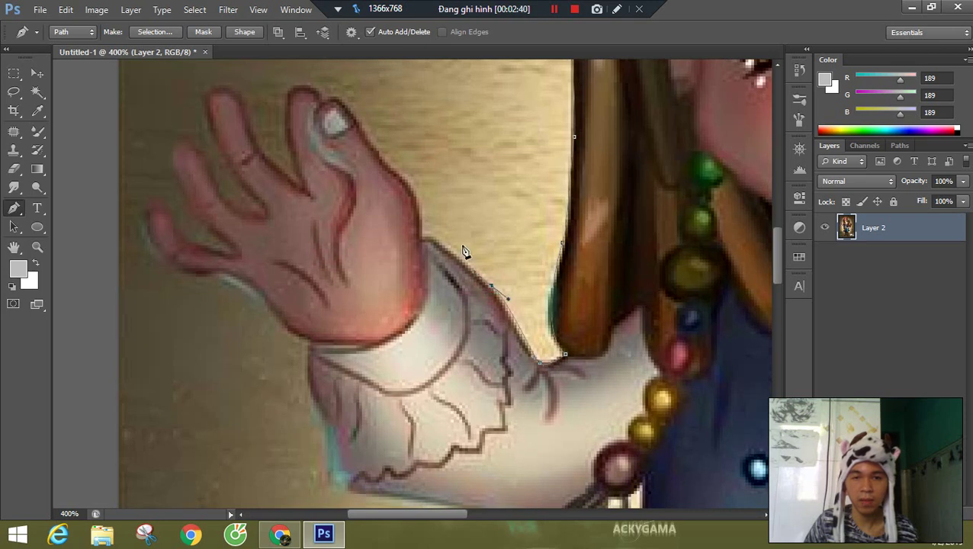
left_click_drag(507, 299, 501, 295)
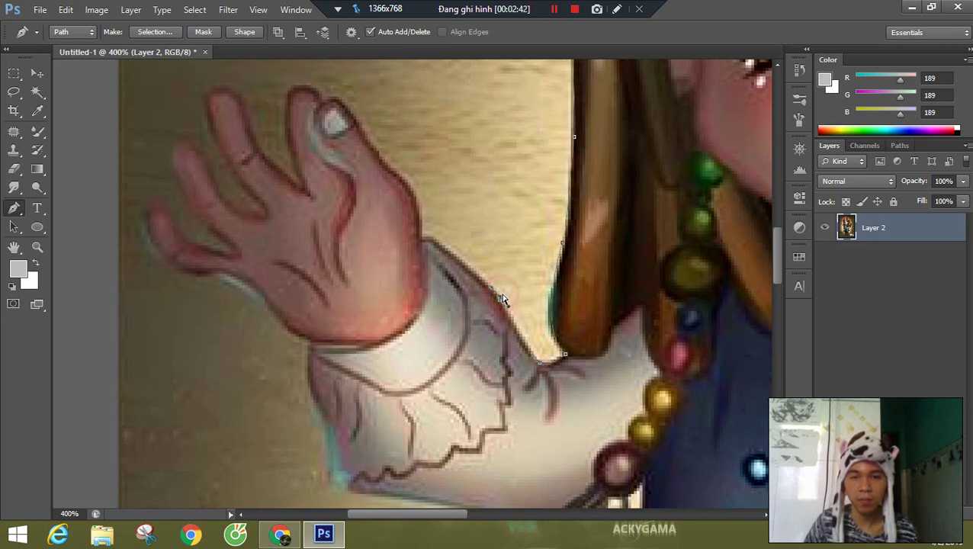
- Trace the sleeve's end at the wrist and the outer side of the raised hand up to the thumb tip
left_click(420, 239)
left_click_drag(412, 193, 403, 180)
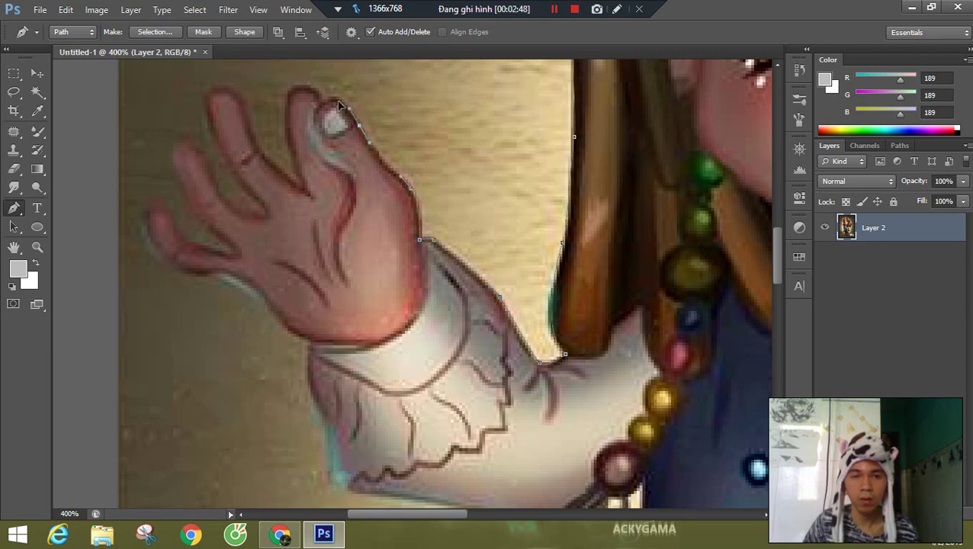
left_click_drag(340, 105, 336, 93)
left_click(359, 126, "alt")
left_click(334, 97)
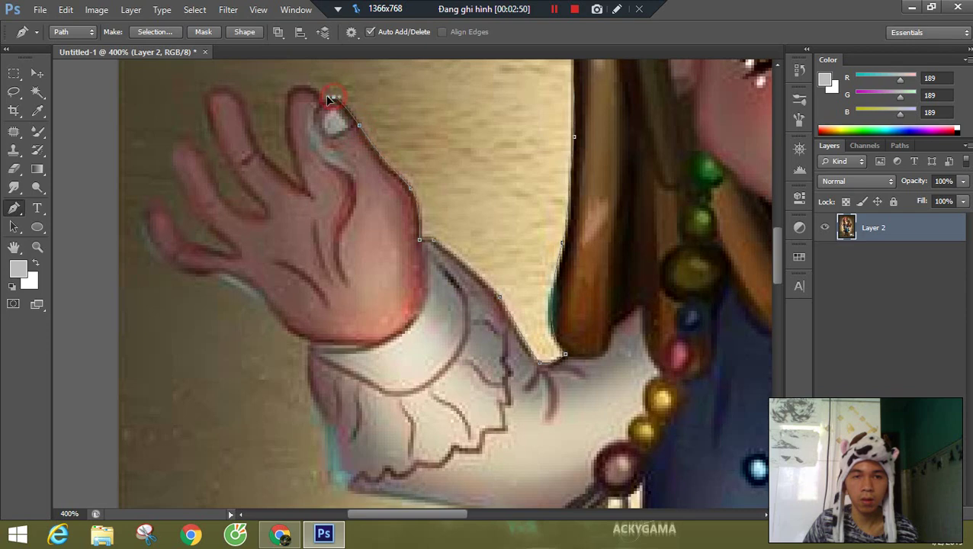
- Carry the path around the finger beside the thumb and down into the gap after it, ending on a corner anchor
left_click(319, 99)
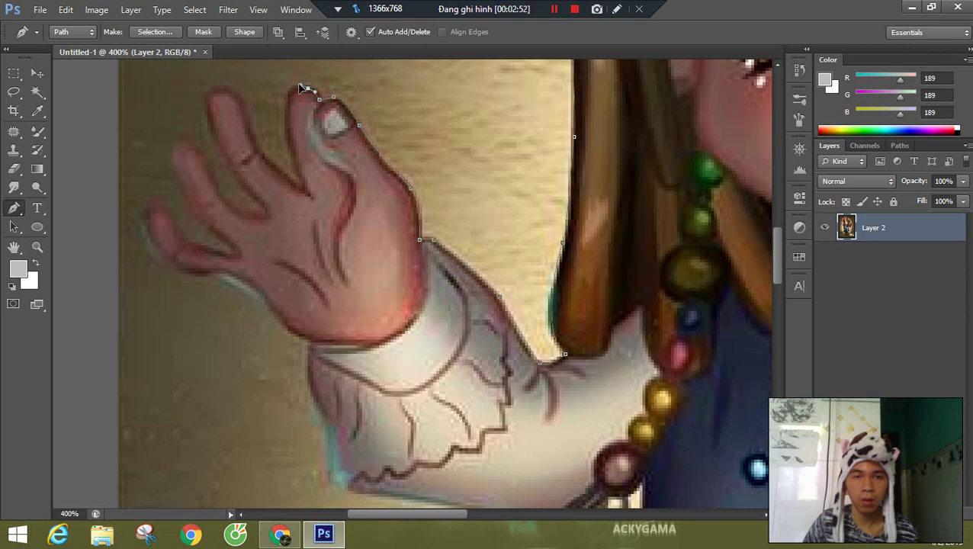
left_click_drag(288, 104, 289, 124)
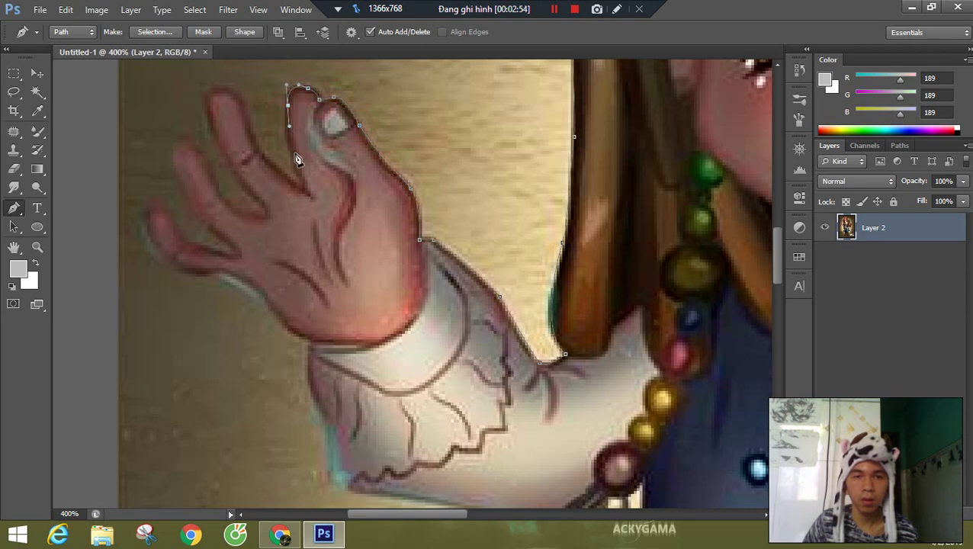
left_click_drag(311, 194, 334, 234)
left_click(311, 194, "alt")
- Outline the raised hand's tallest middle finger with curved anchors, down into the next finger gap
left_click_drag(299, 154, 410, 205)
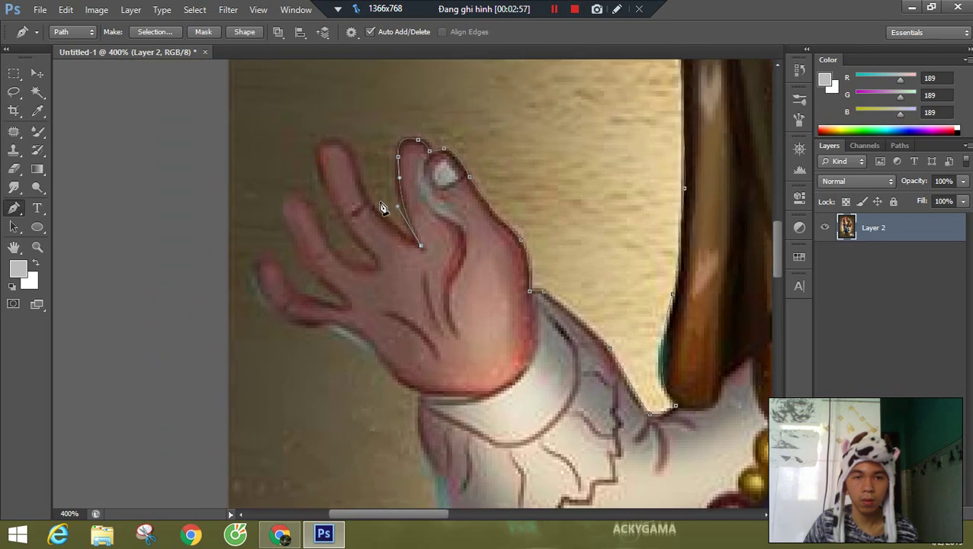
left_click(374, 208)
left_click_drag(354, 157, 350, 146)
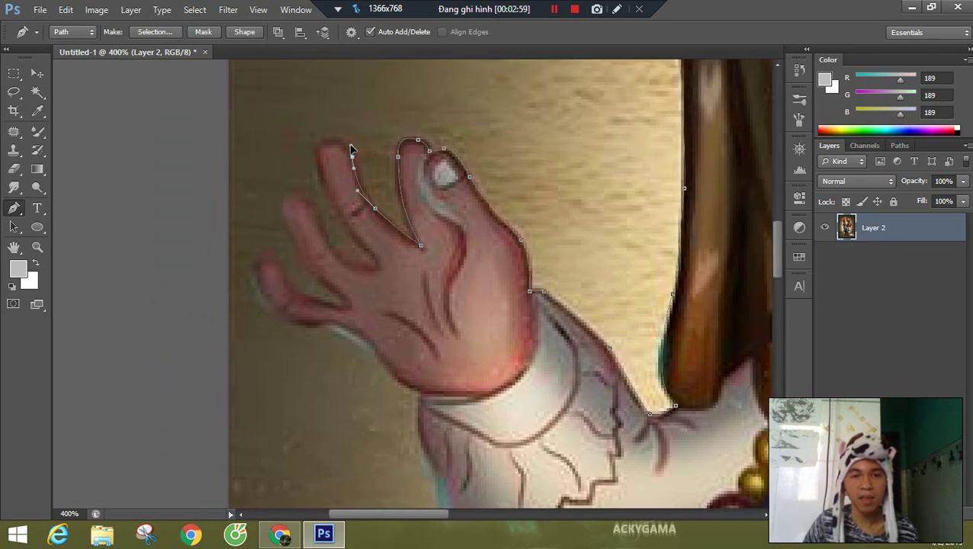
left_click_drag(323, 177, 325, 194)
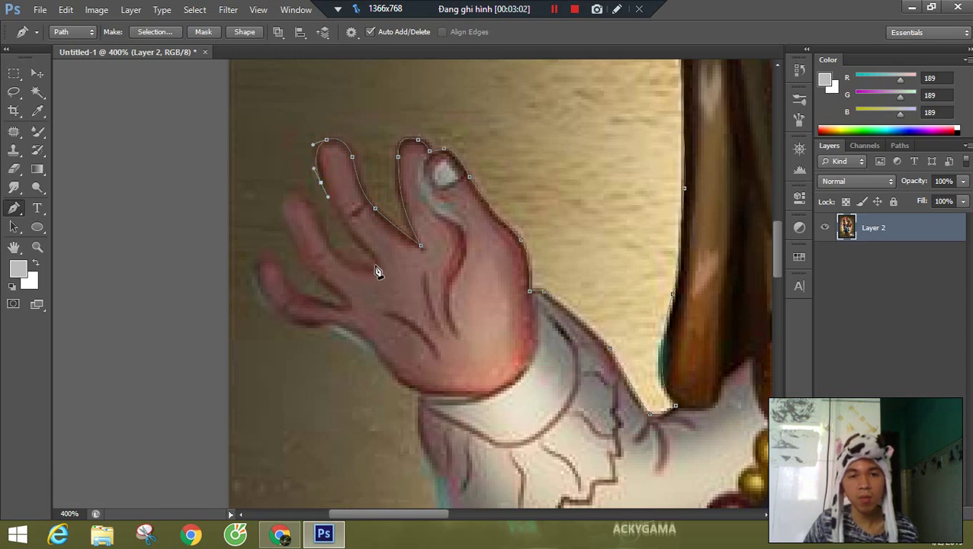
left_click_drag(371, 257, 373, 272)
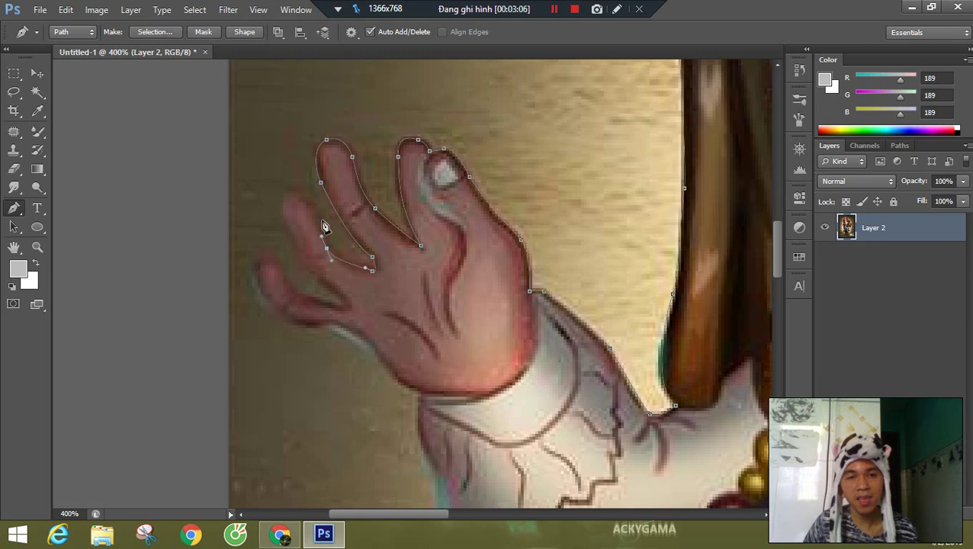
- Outline the last two fingers of the raised hand, including the gap between them and the little finger's underside
left_click_drag(299, 191, 285, 189)
left_click_drag(283, 226, 289, 244)
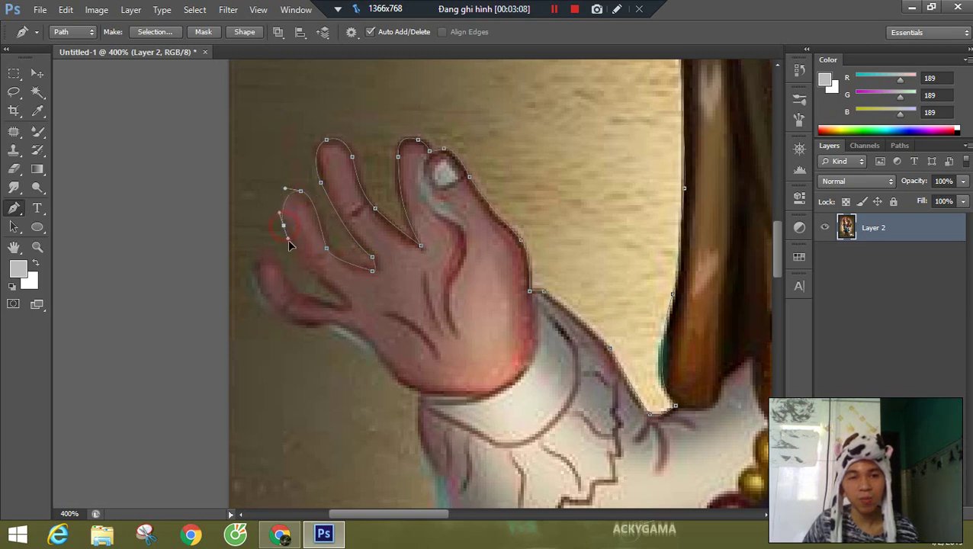
left_click_drag(320, 279, 258, 301)
left_click(341, 309)
left_click_drag(313, 327, 321, 329)
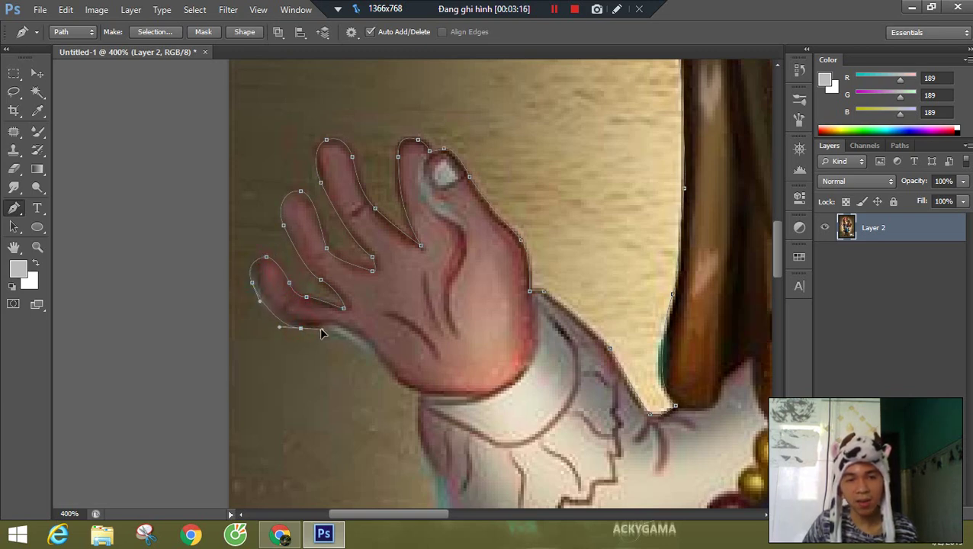
- Trace the hand's lower edge to the wrist and the frilled cuff's outer edge down to its lower corner
left_click_drag(413, 348, 392, 189)
left_click(356, 200)
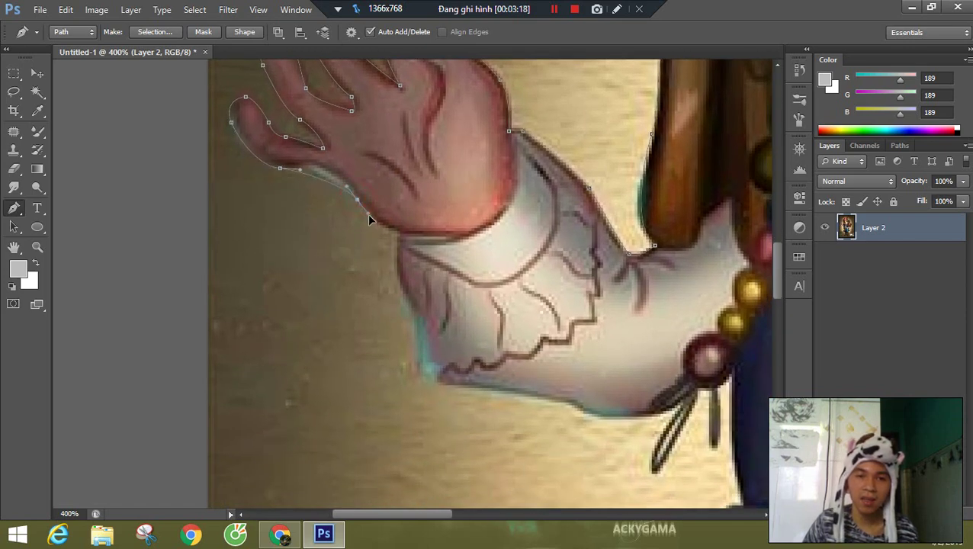
left_click(398, 234)
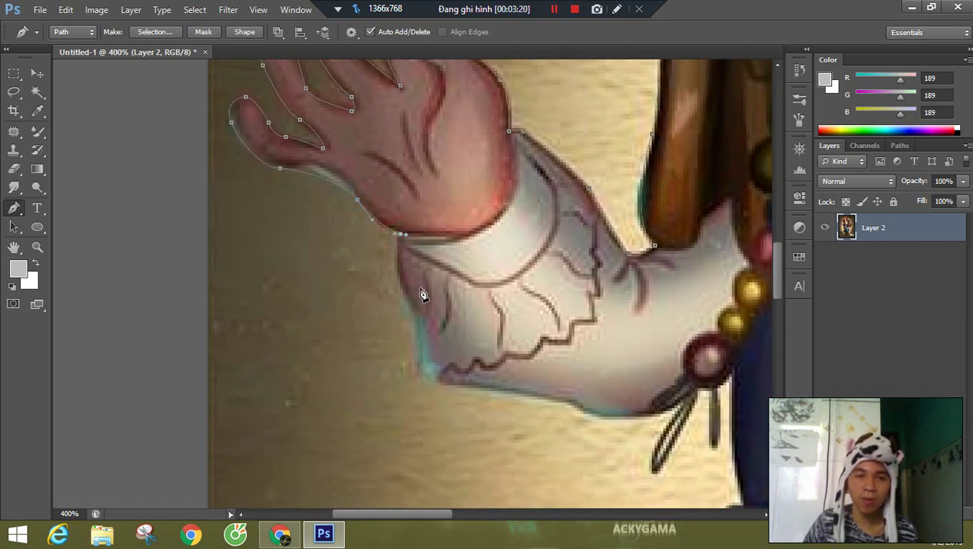
left_click_drag(424, 310, 427, 188)
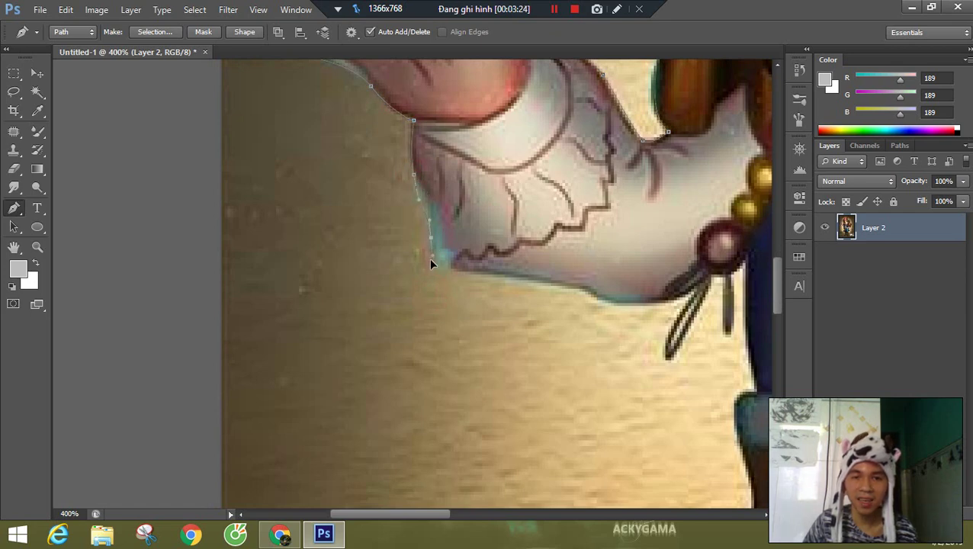
left_click(447, 268)
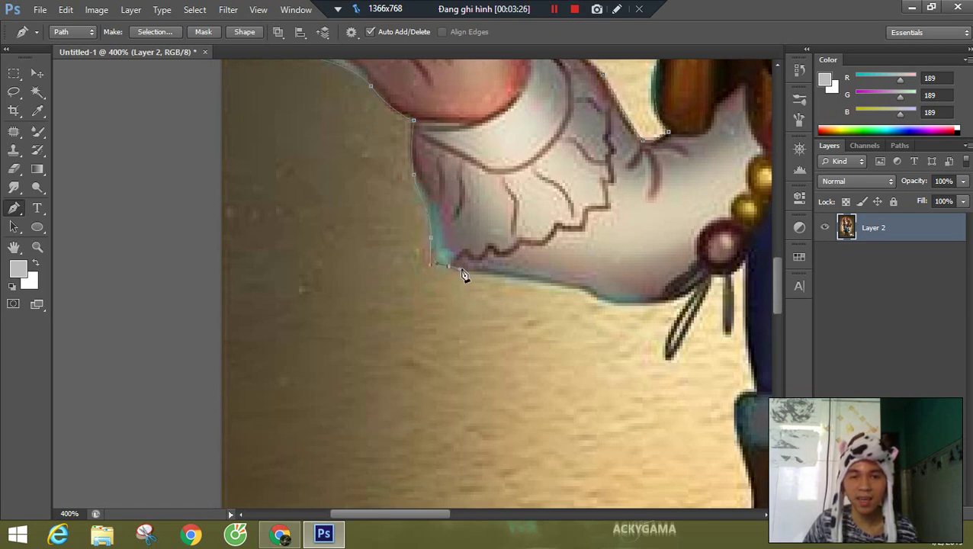
- Trace the underside of the sleeve and around the two dark cords hanging below the large red bead
left_click_drag(538, 308, 384, 192)
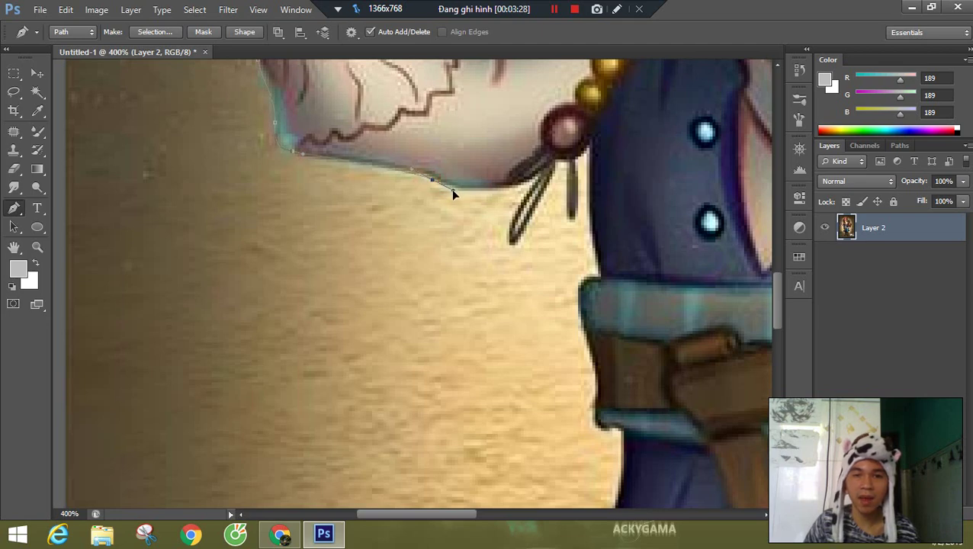
left_click_drag(538, 171, 580, 143)
left_click(538, 173, "alt")
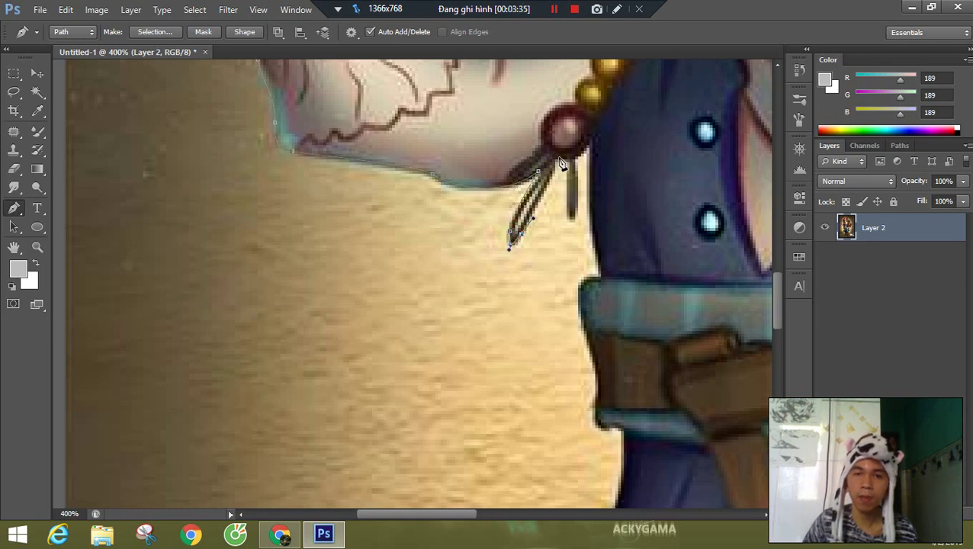
left_click_drag(558, 160, 560, 149)
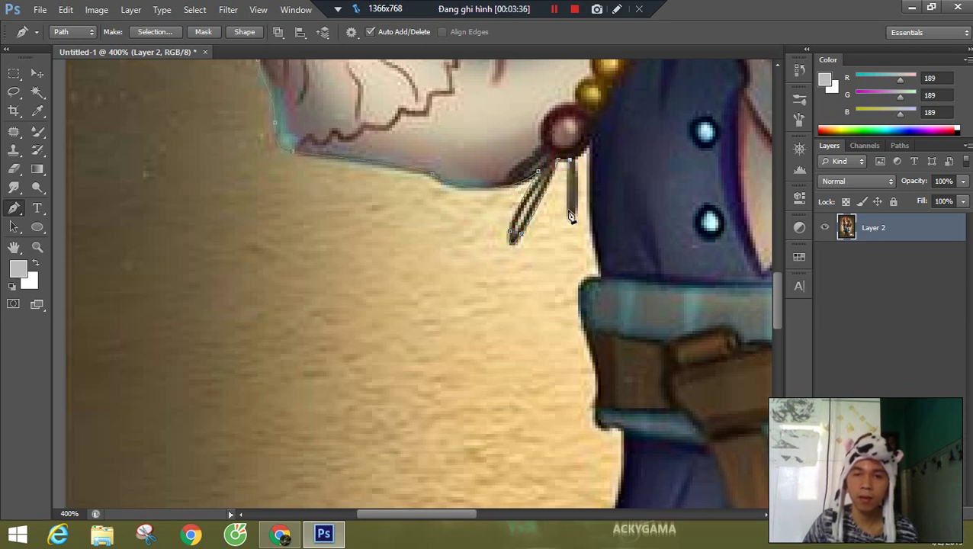
left_click_drag(574, 219, 576, 217)
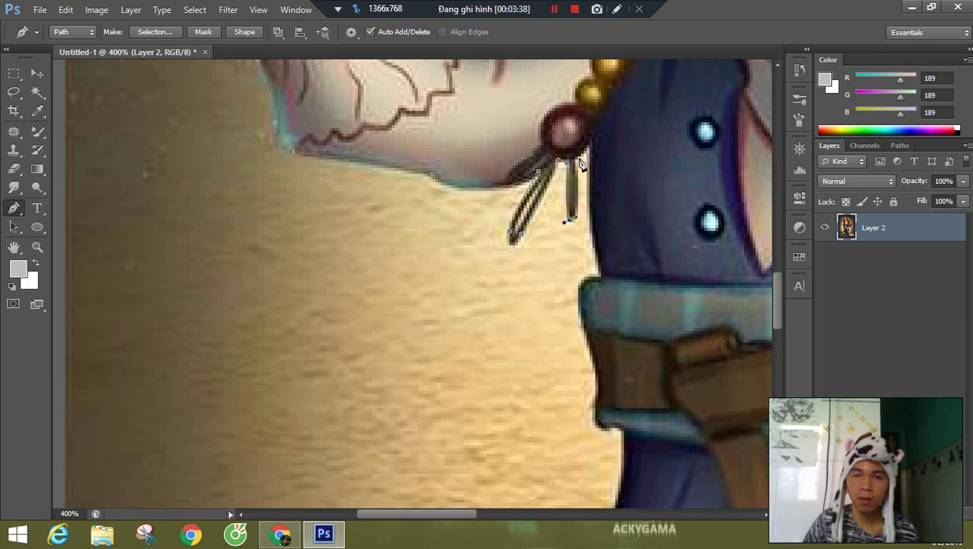
left_click(577, 161)
- Trace the blue vest's side edge down to the top of the waist sash, ending on a corner anchor
left_click_drag(603, 154, 549, 191)
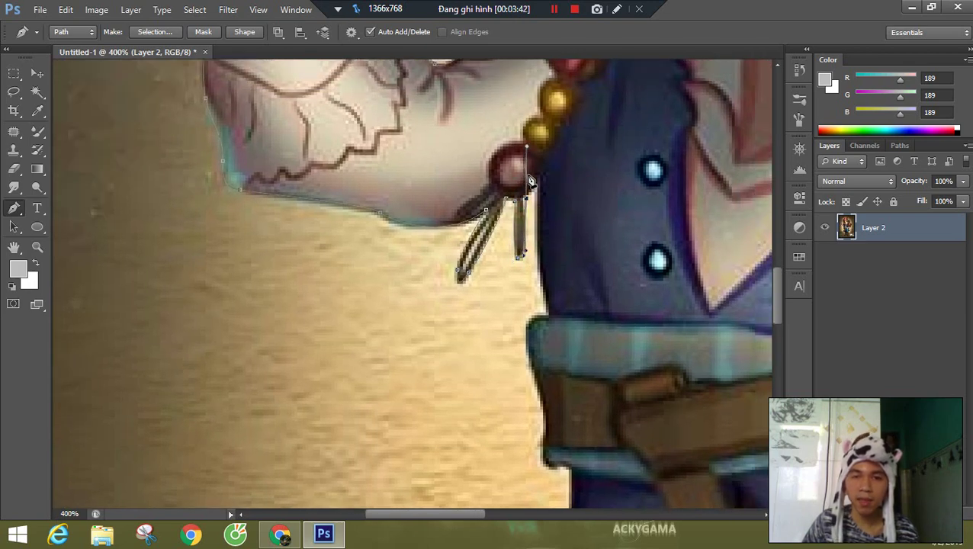
scroll(540, 195, "down", 3)
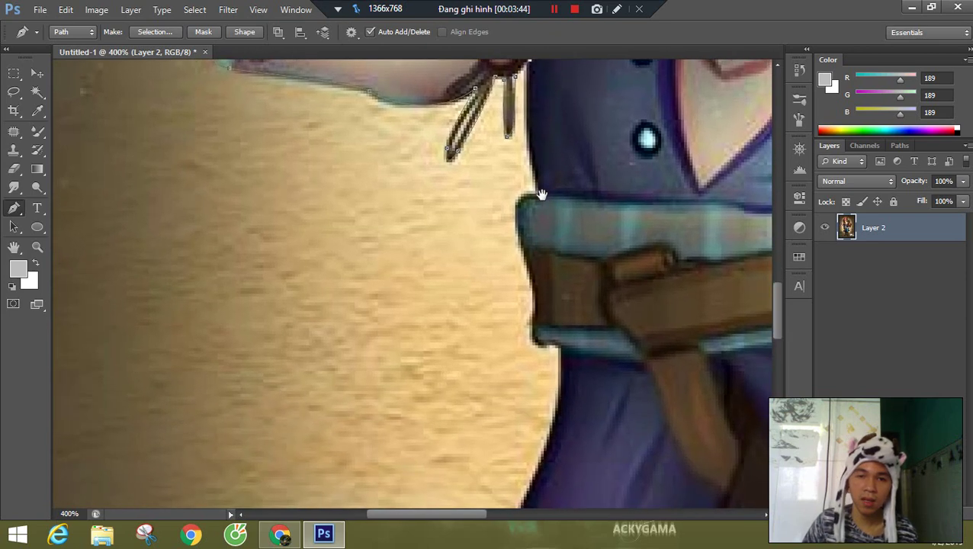
left_click_drag(536, 184, 549, 236)
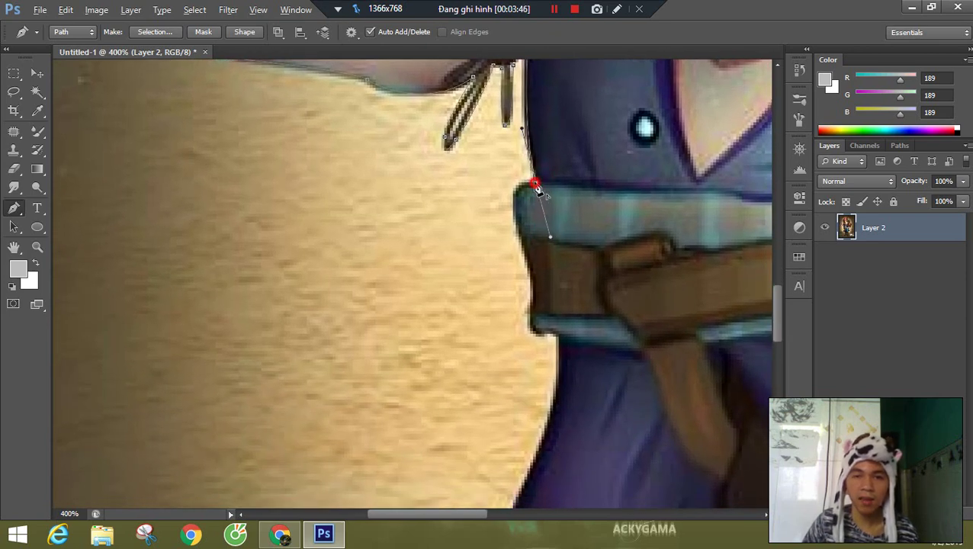
left_click(536, 184, "alt")
- Trace the outer edge of the waist sash and brown belt down to the sash's lower corner
left_click_drag(513, 196, 511, 216)
left_click_drag(525, 251, 527, 257)
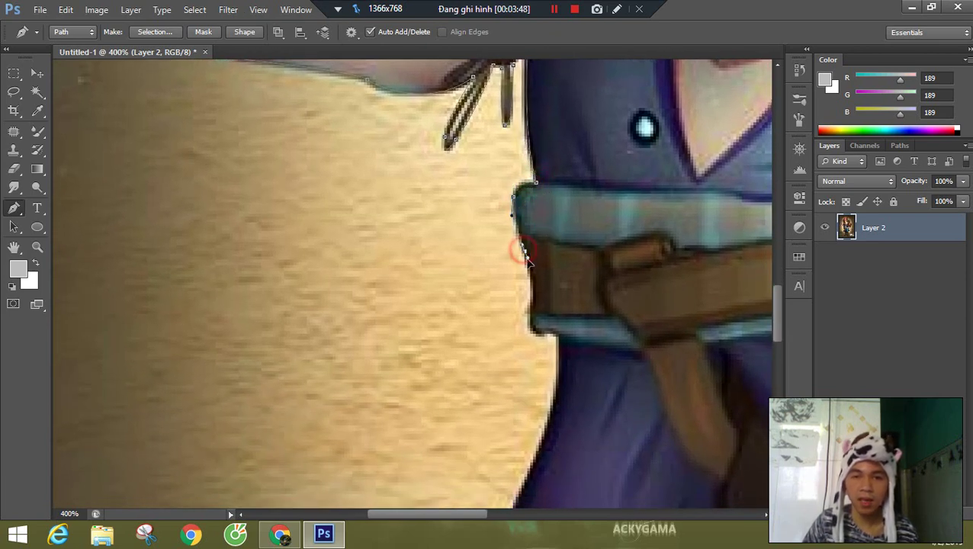
left_click_drag(529, 303, 526, 312)
left_click_drag(546, 345, 544, 183)
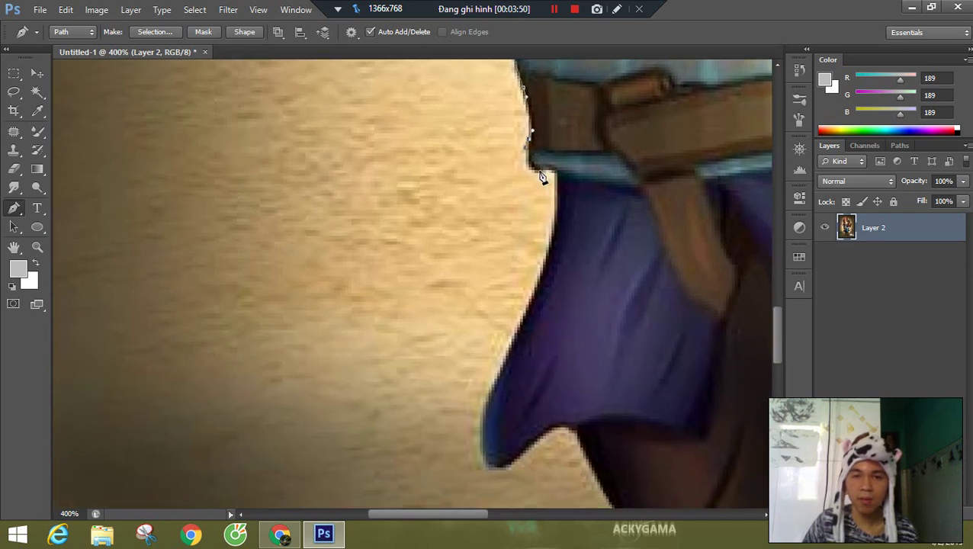
left_click(538, 172)
- Trace the outer edge of the blue coat tail from the sash down around its lower tip
left_click(554, 174)
left_click_drag(541, 326, 549, 238)
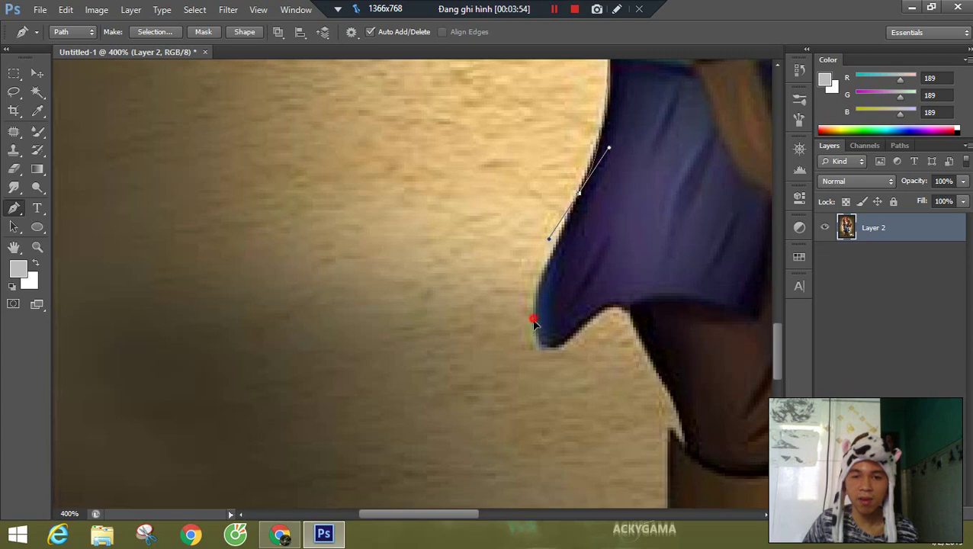
left_click(556, 348)
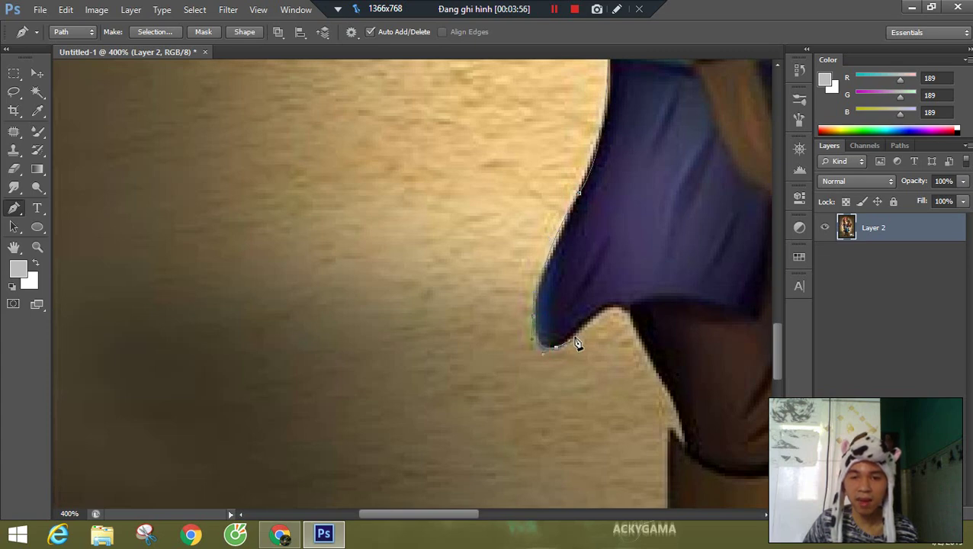
- Trace the coat tail's underside and the dark trouser leg down to the top corner of the first boot's cuff
left_click_drag(643, 317, 528, 175)
left_click(504, 169)
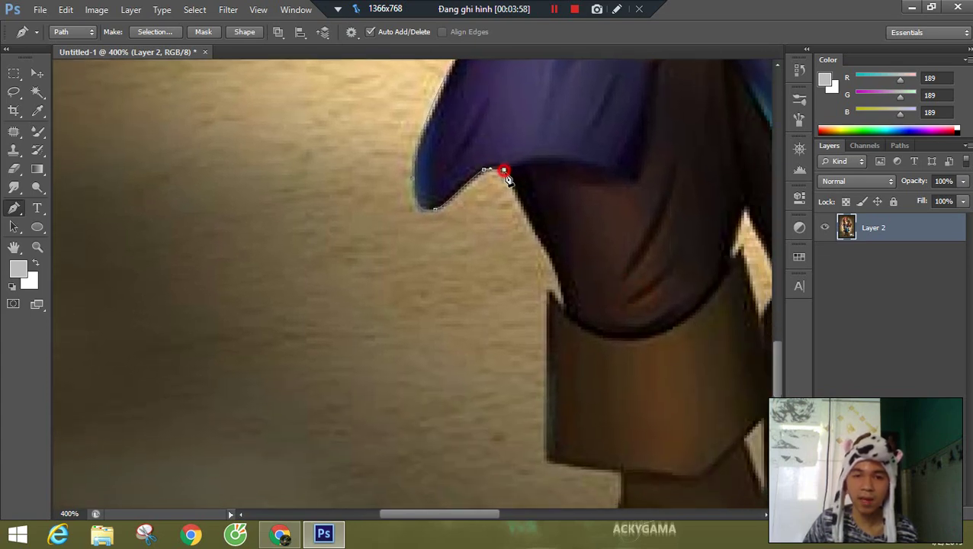
left_click_drag(545, 250, 549, 255)
left_click_drag(560, 302, 564, 315)
left_click(565, 307, "alt")
left_click(549, 289)
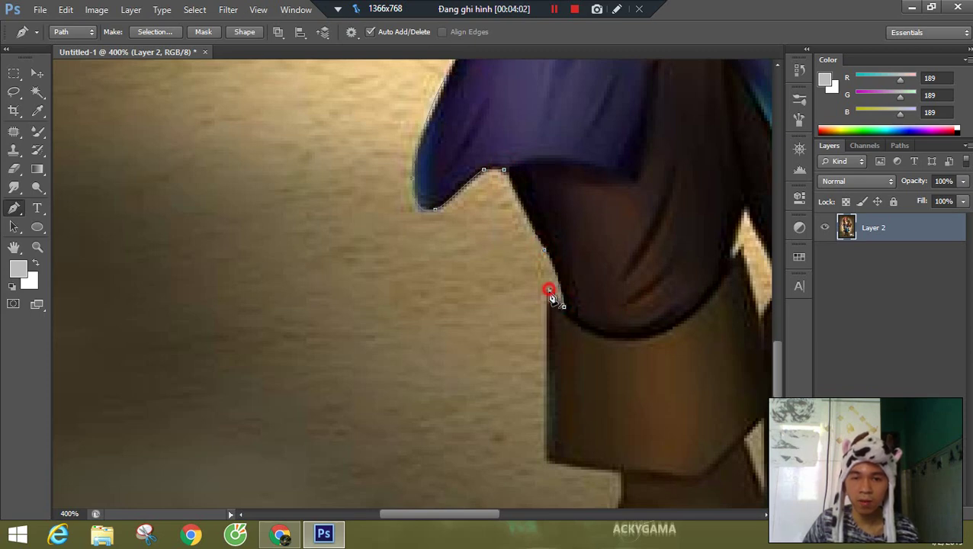
- Trace the first boot cuff's outer side and lower edge to the ankle, with corner anchors at both ends
left_click_drag(548, 424, 528, 323)
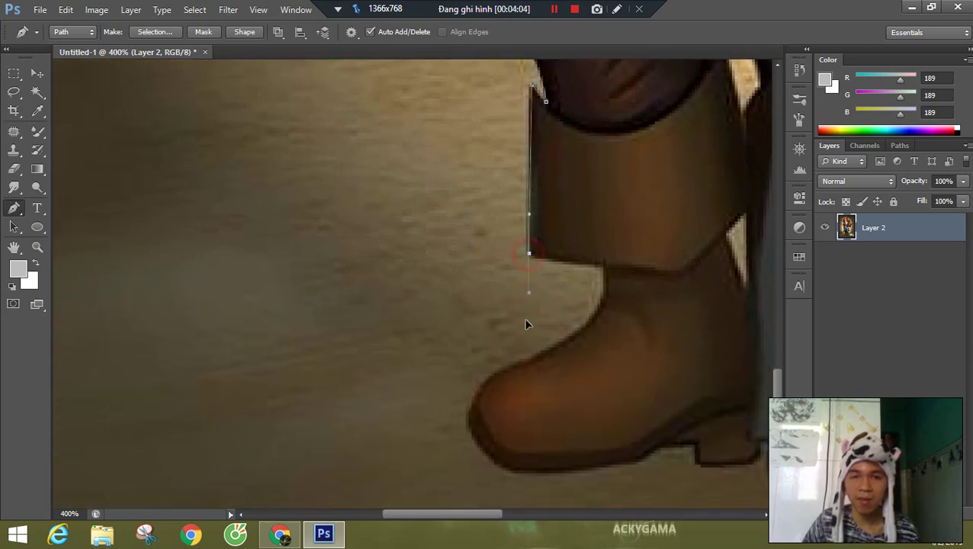
left_click(529, 253, "alt")
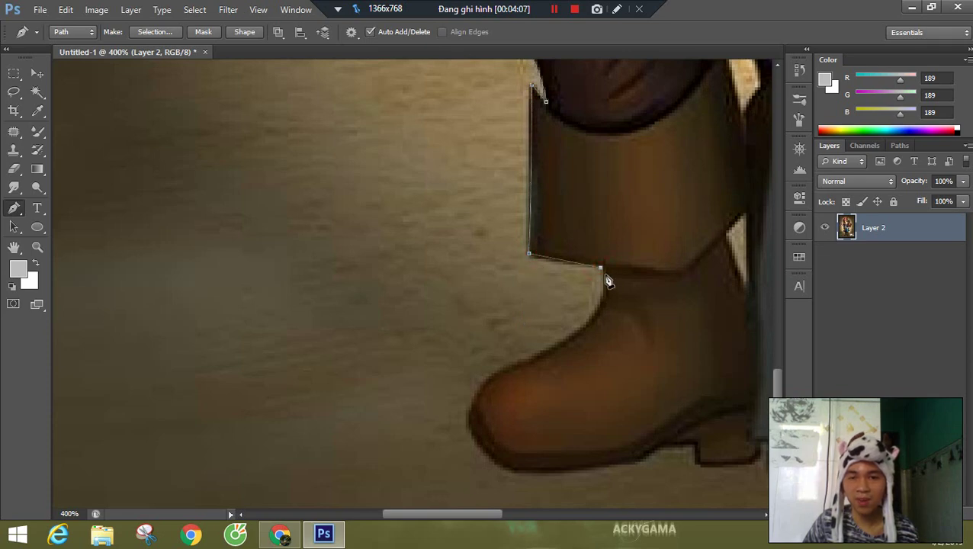
left_click(527, 255, "alt")
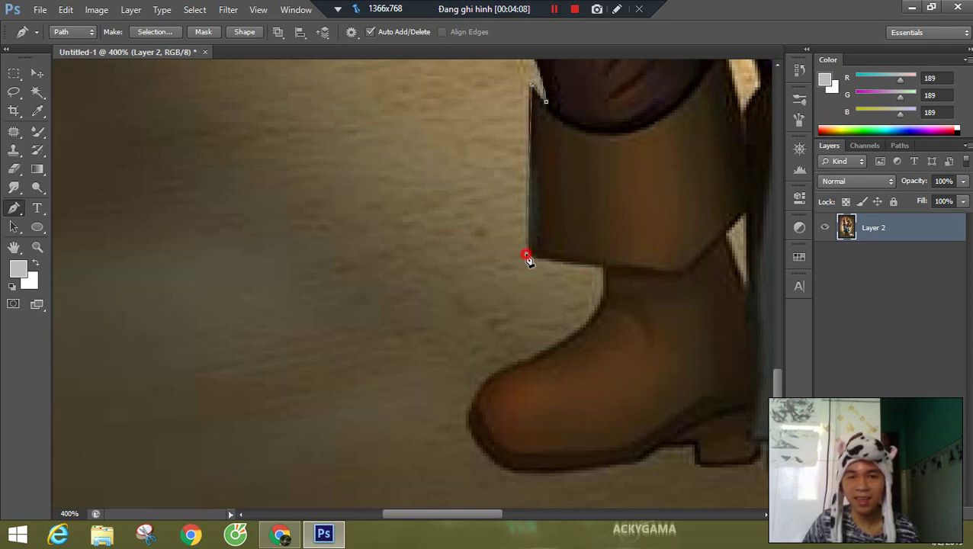
left_click_drag(603, 265, 630, 266)
left_click(605, 267, "alt")
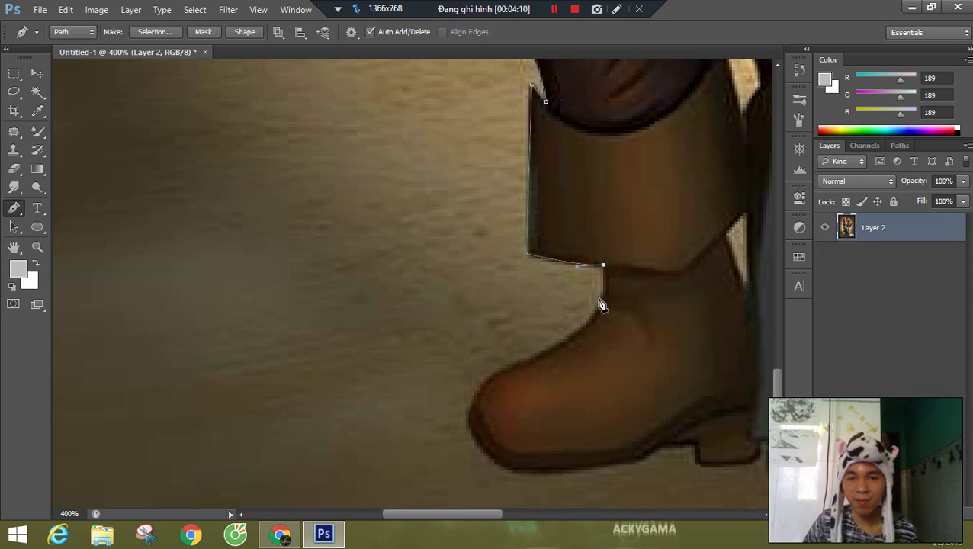
- Trace the first boot from the ankle around the toe, along the sole and around the heel
left_click_drag(601, 301, 481, 248)
left_click_drag(477, 294, 478, 309)
left_click_drag(526, 345, 453, 319)
left_click(443, 268)
left_click(474, 269)
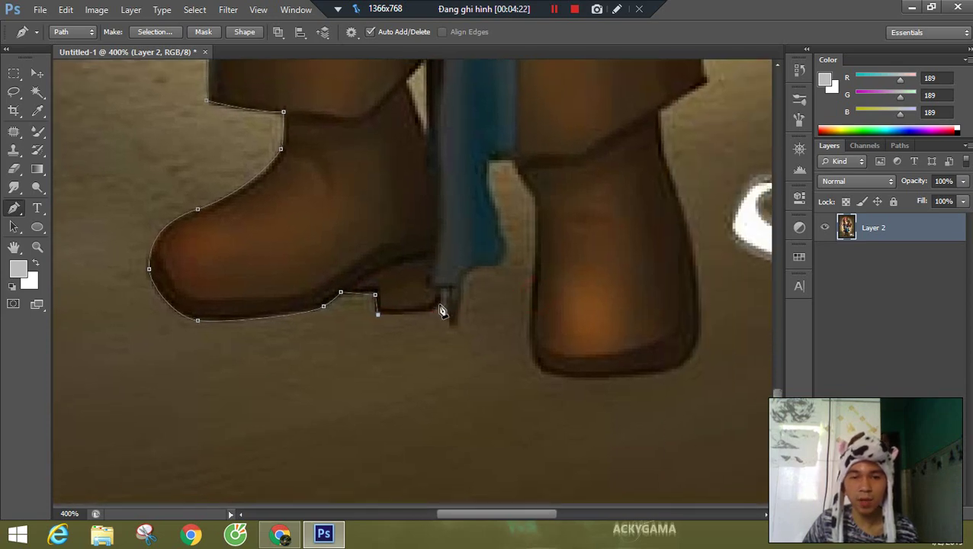
left_click(427, 311)
left_click(441, 288)
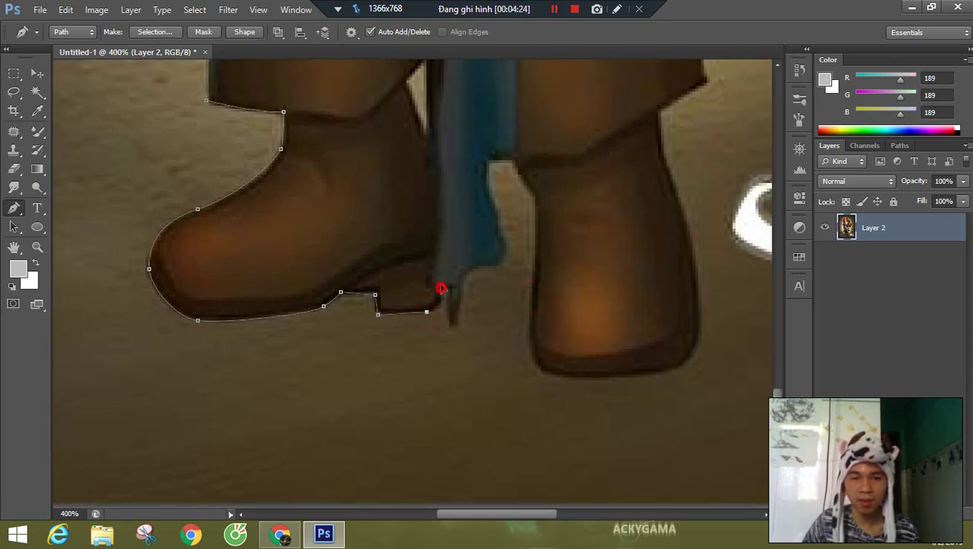
- Trace the dark point beside the heel and the blue cloth's ragged lower end up to the second boot's cuff
left_click(447, 289)
left_click(452, 329)
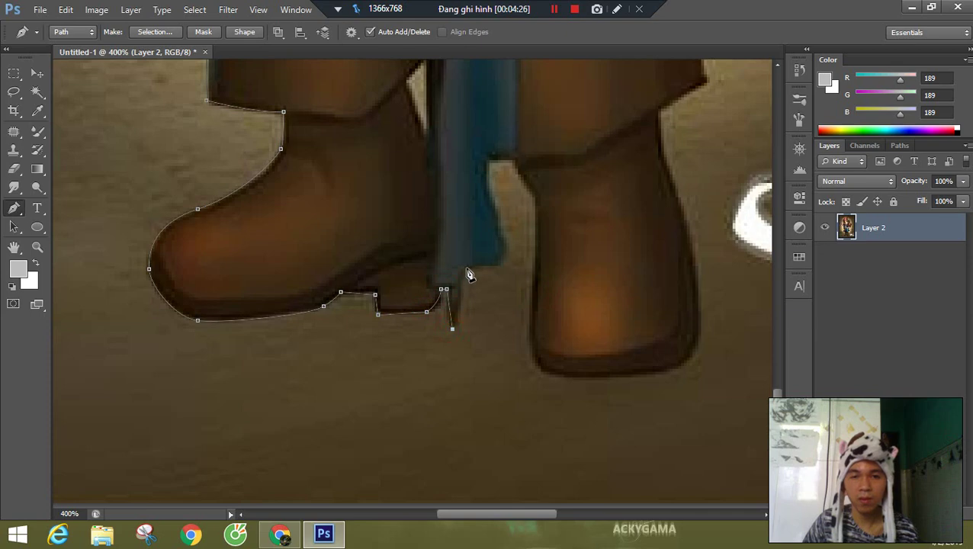
left_click_drag(466, 269, 478, 267)
left_click(503, 263)
left_click_drag(534, 215, 502, 282)
left_click(446, 239)
left_click(469, 239)
- Trace the second boot's inner side, around its sole and up the outer side to the cuff
left_click_drag(501, 337, 487, 288)
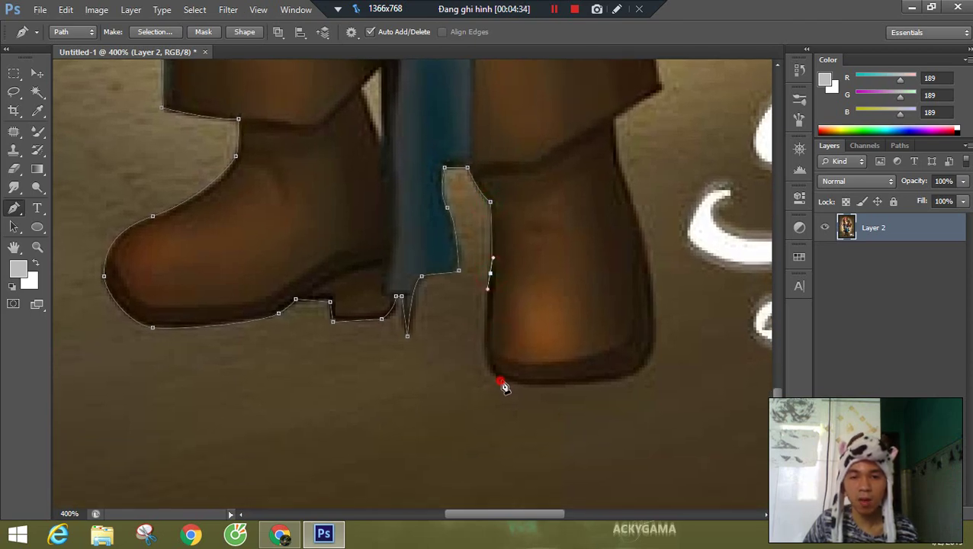
left_click_drag(531, 392, 531, 391)
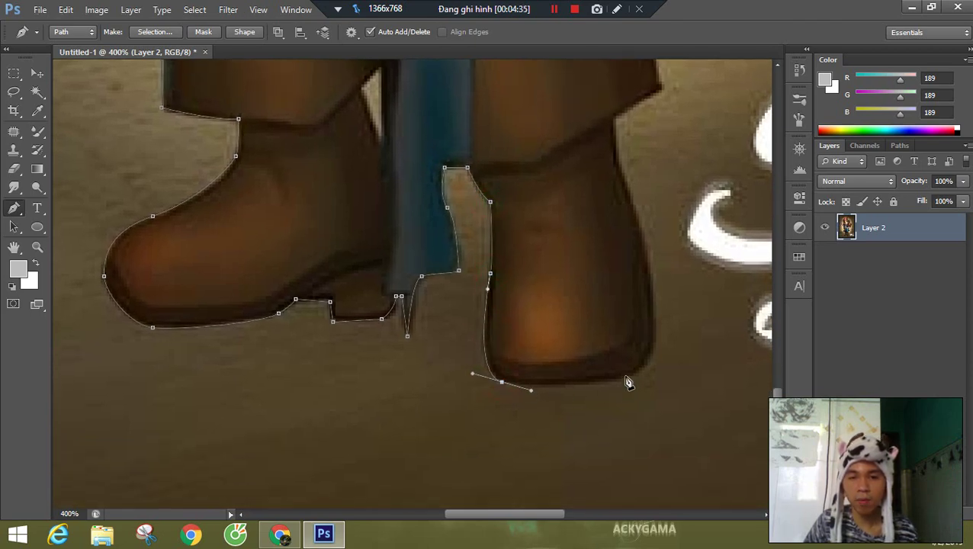
left_click_drag(649, 357, 655, 327)
left_click_drag(648, 201, 485, 230)
left_click_drag(484, 191, 487, 185)
- Trace the outer edge of the second boot's cuff up to where it meets the trouser leg
left_click_drag(536, 167, 512, 353)
left_click(509, 347)
left_click_drag(510, 193, 501, 291)
left_click(490, 282)
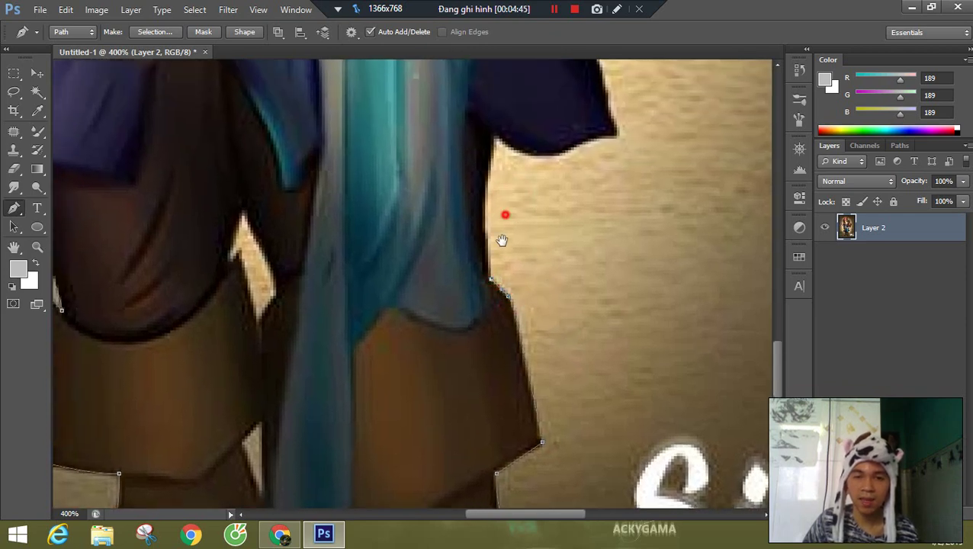
- Trace the trouser leg above the second boot up to the dark coat tail, ending on a corner anchor
left_click_drag(505, 216, 499, 309)
left_click(491, 235)
left_click_drag(491, 239, 510, 198)
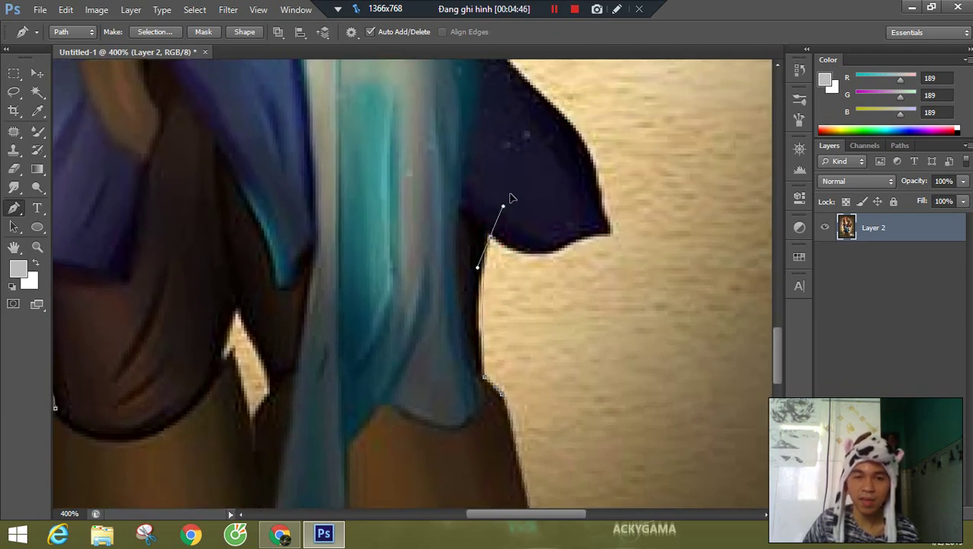
left_click(488, 239, "alt")
- Trace the dark coat tail's lower edge, around its pointed tip and up its outer side to the hip
left_click_drag(542, 255, 604, 208)
left_click_drag(611, 160, 594, 240)
left_click_drag(546, 179, 528, 237)
left_click_drag(532, 202, 517, 247)
left_click_drag(517, 142, 565, 296)
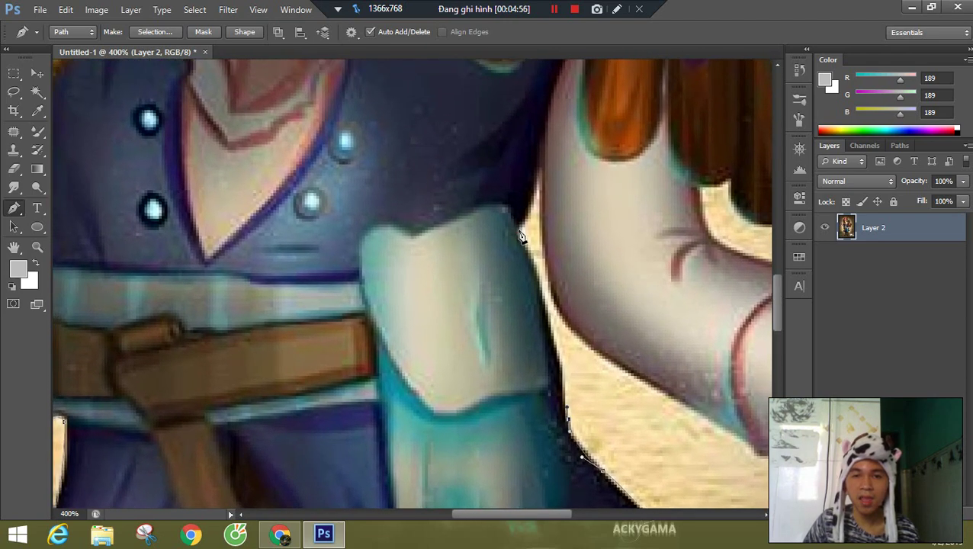
- Trace beside the pale sash knot and up the vest to the armpit, with corner anchors at both points
left_click_drag(520, 229, 508, 207)
left_click(500, 187)
left_click(518, 230, "alt")
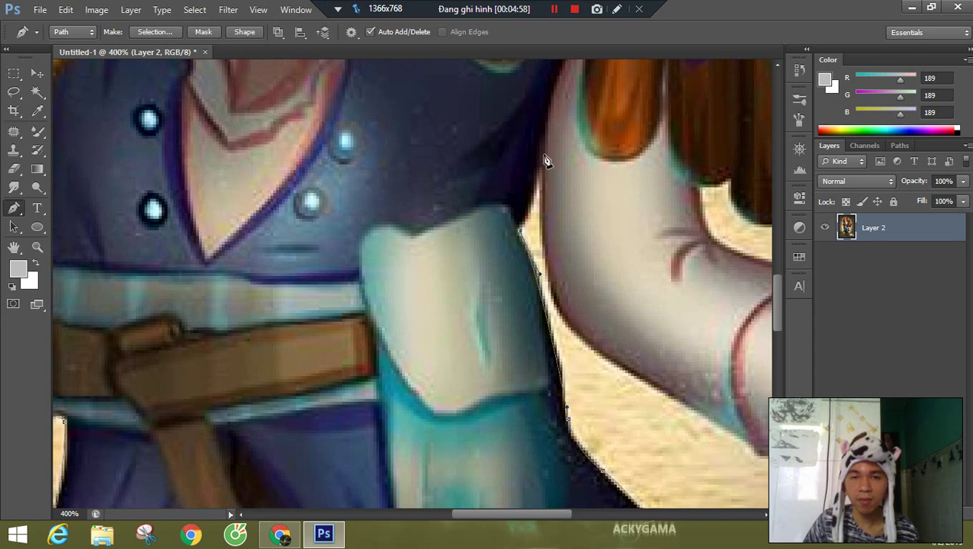
left_click_drag(540, 156, 542, 115)
left_click(540, 155, "alt")
- Trace the underside of the bent sleeve from the armpit past the elbow to the wrist folds
left_click_drag(587, 277, 520, 225)
left_click(527, 302)
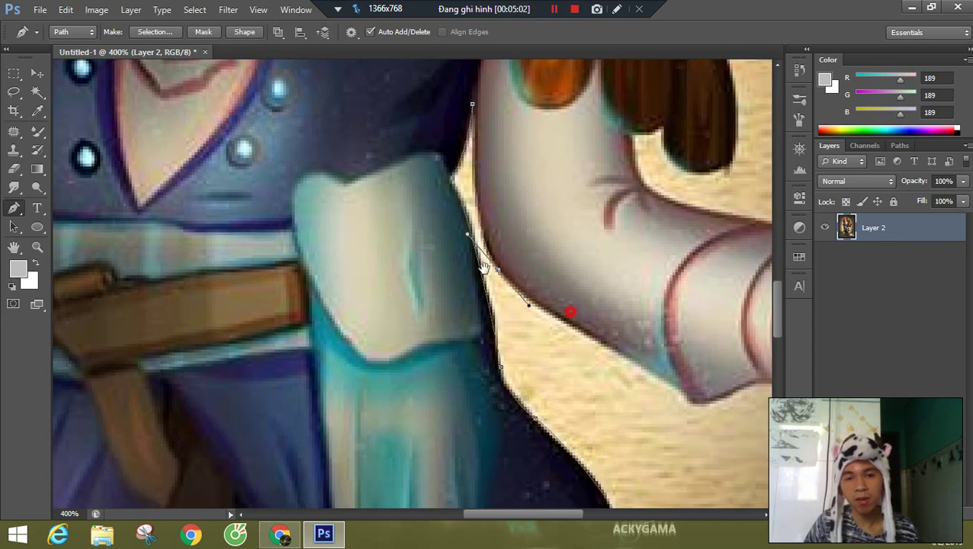
scroll(529, 305, "down", 3)
scroll(529, 304, "right", 4)
mouse_move(546, 327)
left_mouse_down()
mouse_move(575, 326)
mouse_move(530, 317)
mouse_move(543, 327)
mouse_move(573, 320)
left_mouse_up()
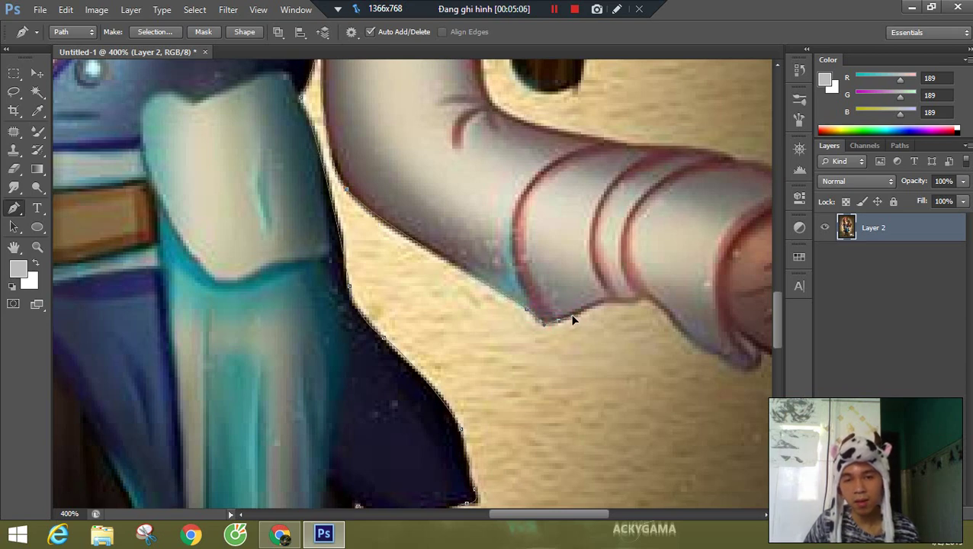
left_click(639, 301)
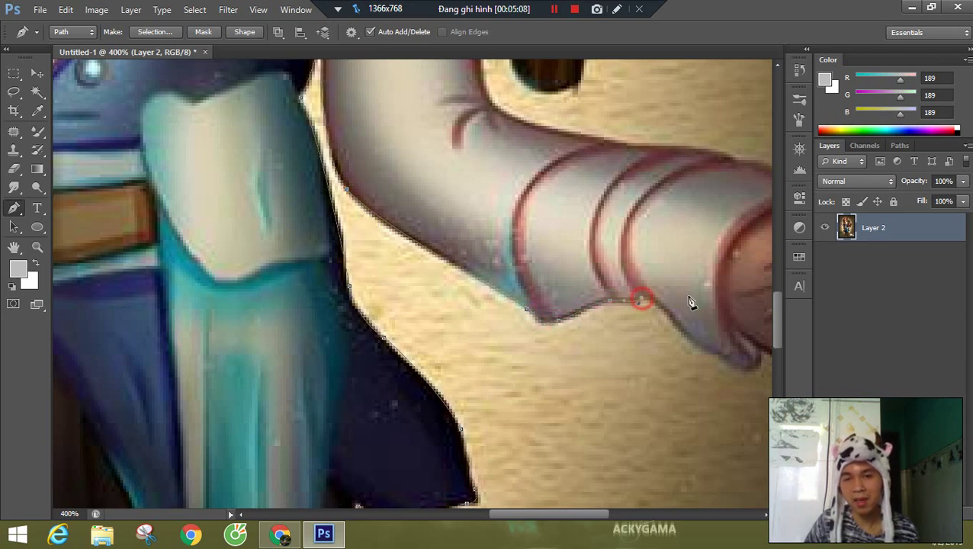
- Trace the sleeve cuff's lower edge around its drooping tip and onto the underside of the hand
scroll(468, 222, "down", 3)
scroll(469, 223, "right", 5)
left_click(455, 226)
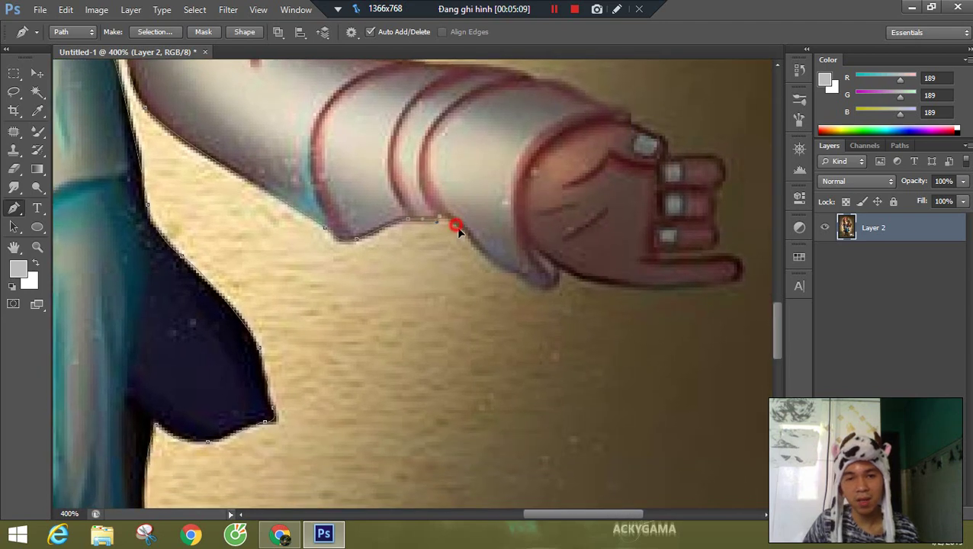
left_click_drag(519, 273, 517, 275)
left_click(517, 275)
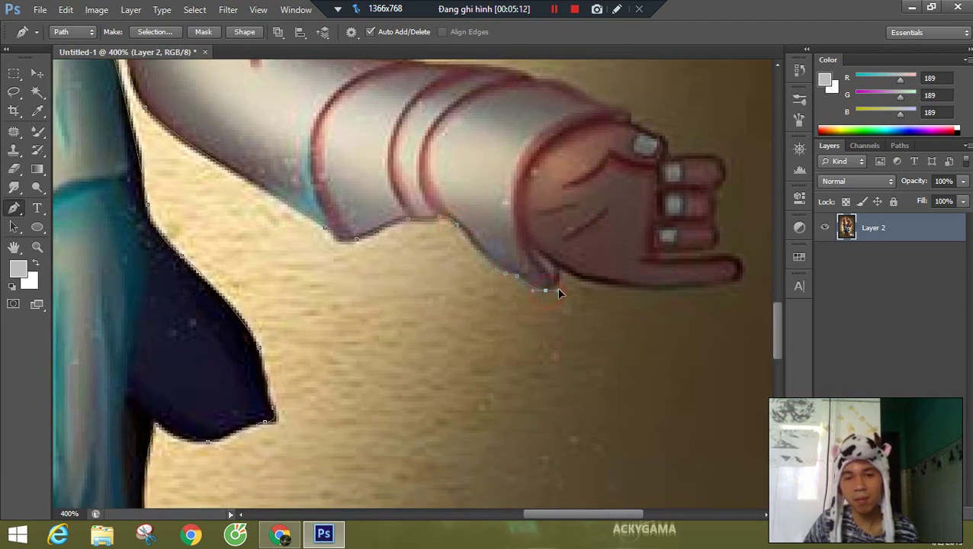
mouse_move(600, 292)
left_mouse_down()
mouse_move(486, 274)
mouse_move(517, 273)
left_mouse_up()
- Trace around the tip of the extended little finger and set a corner anchor on its upper edge
left_click(622, 261)
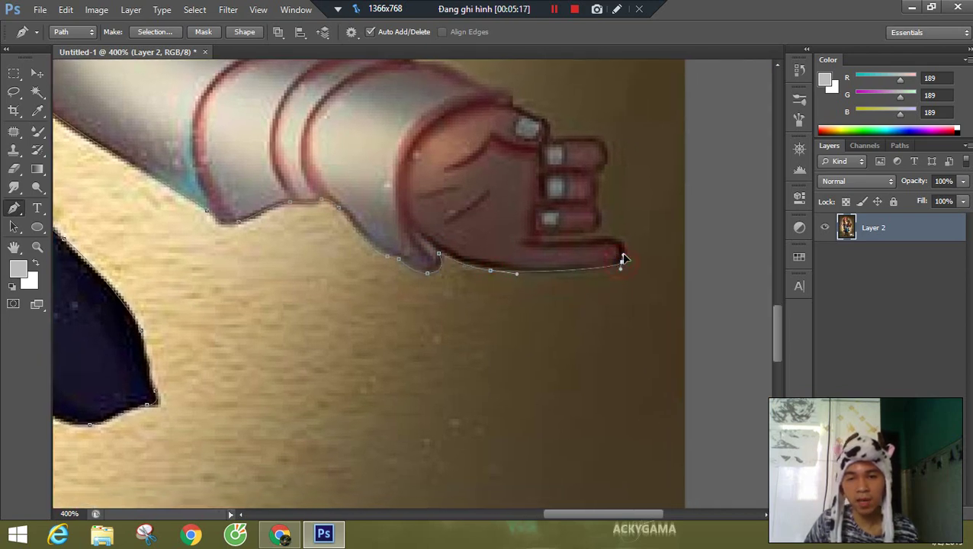
left_click_drag(592, 236, 542, 235)
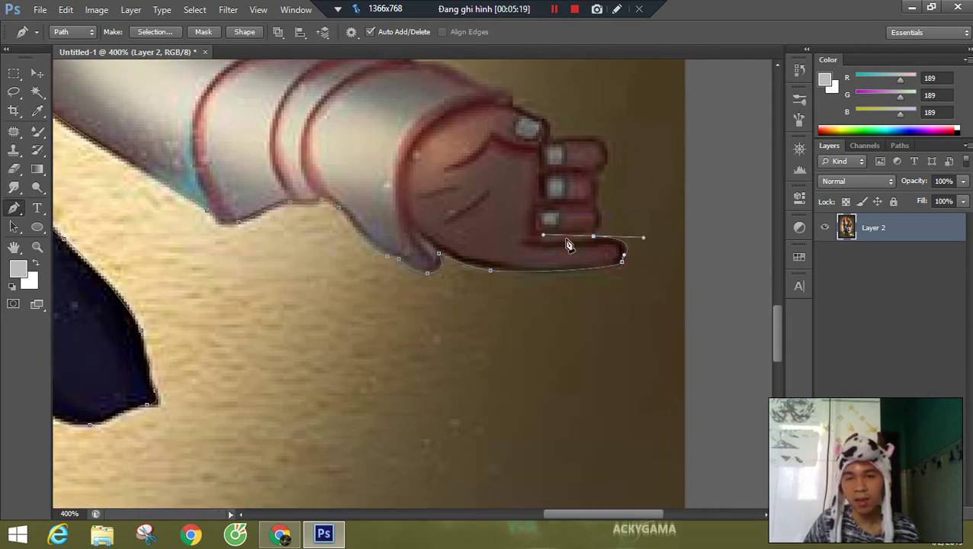
key("ctrl+z")
left_click_drag(609, 239, 549, 240)
key("ctrl+z")
key("ctrl+z")
left_click(607, 240, "alt")
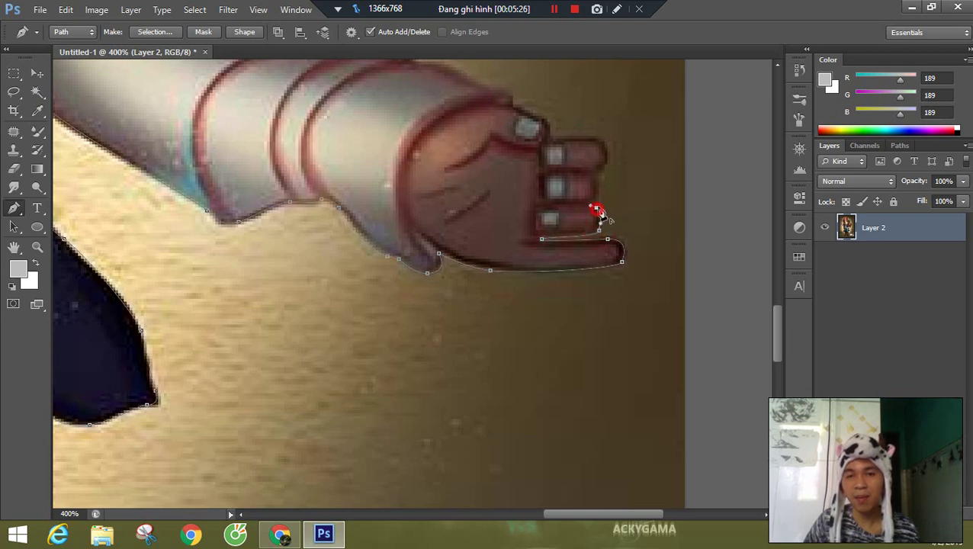
- Trace around the curled fingers and thumb tip to the upper edge of the sleeve cuff
left_click(597, 208, "alt")
left_click_drag(596, 177, 623, 237)
left_click(596, 177, "alt")
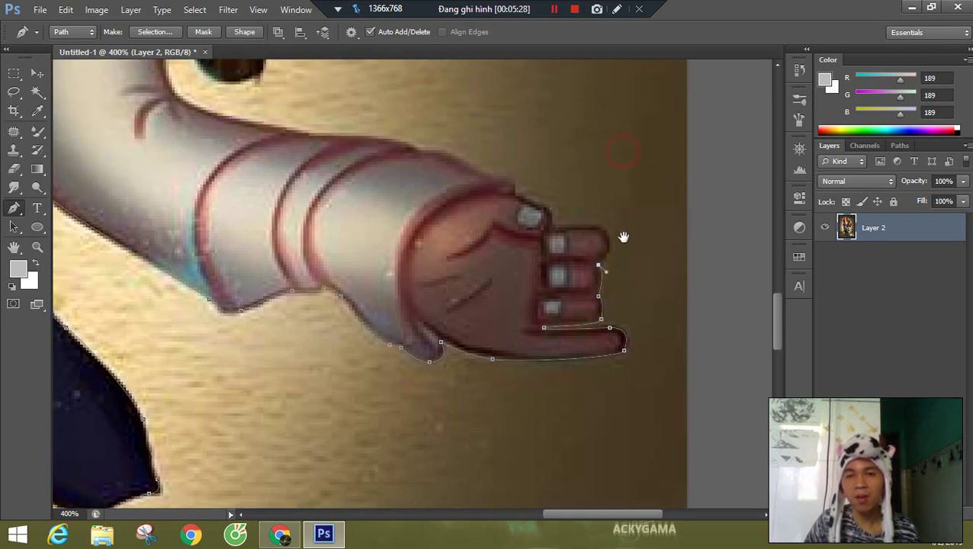
left_click(611, 239)
left_click_drag(553, 227, 608, 252)
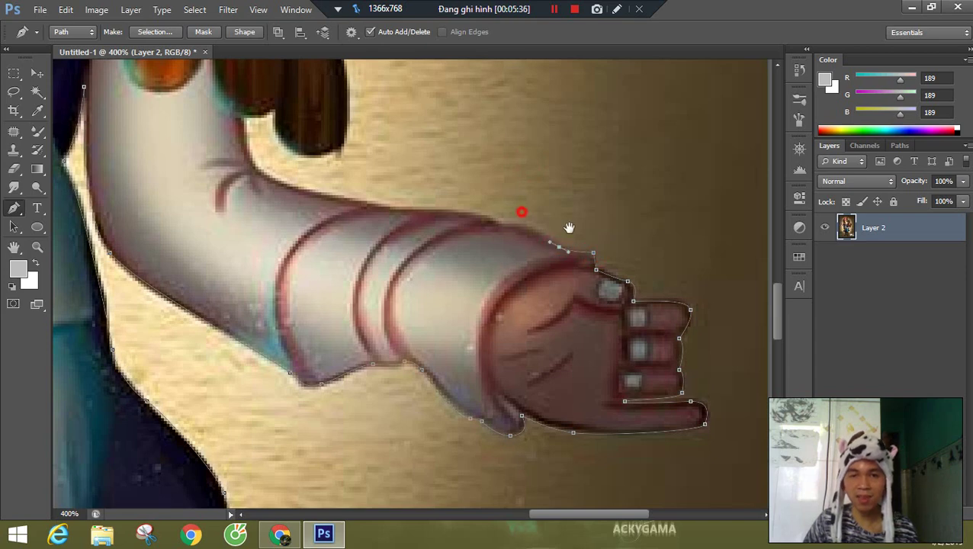
- Trace the sleeve's upper edge from the cuff back to the crease inside the elbow
left_click_drag(522, 212, 566, 260)
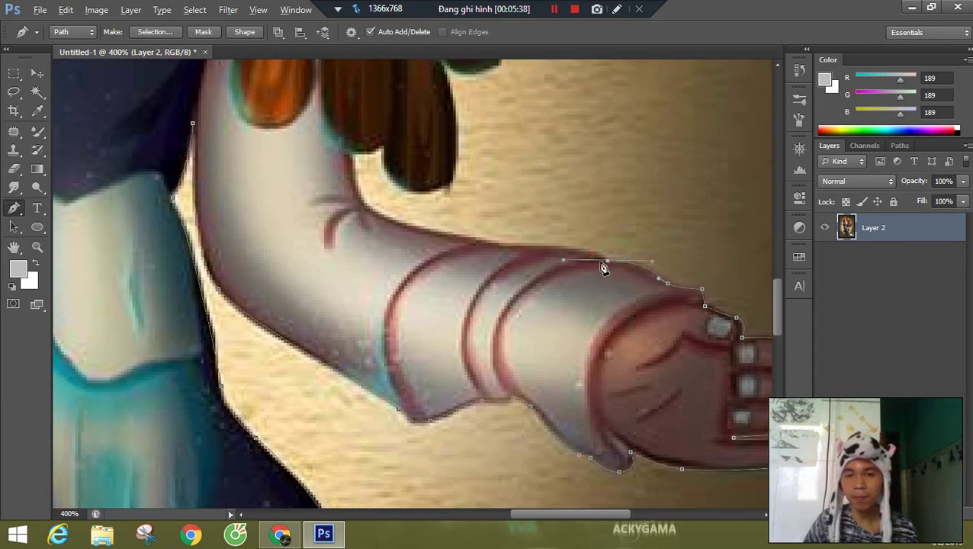
left_click(580, 248)
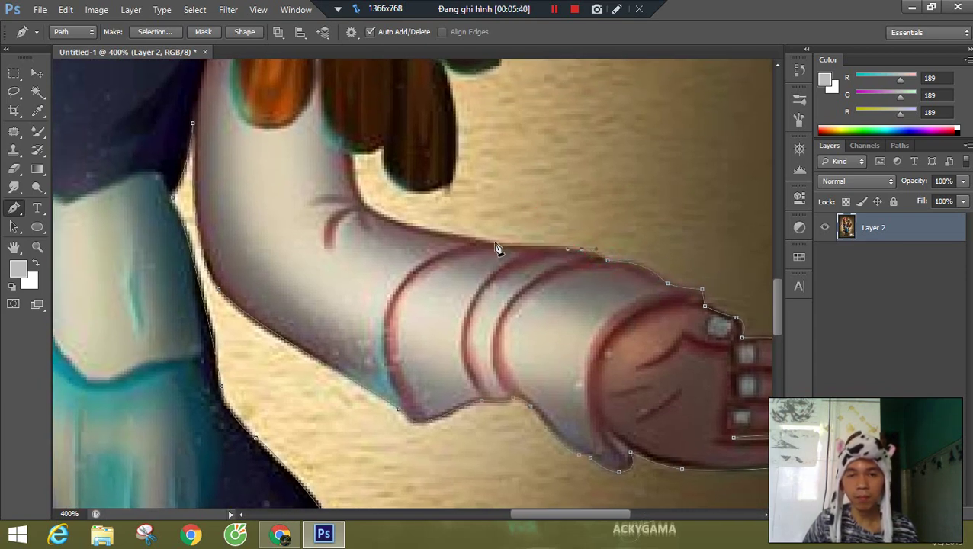
left_click_drag(492, 244, 475, 240)
left_click_drag(491, 206, 615, 267)
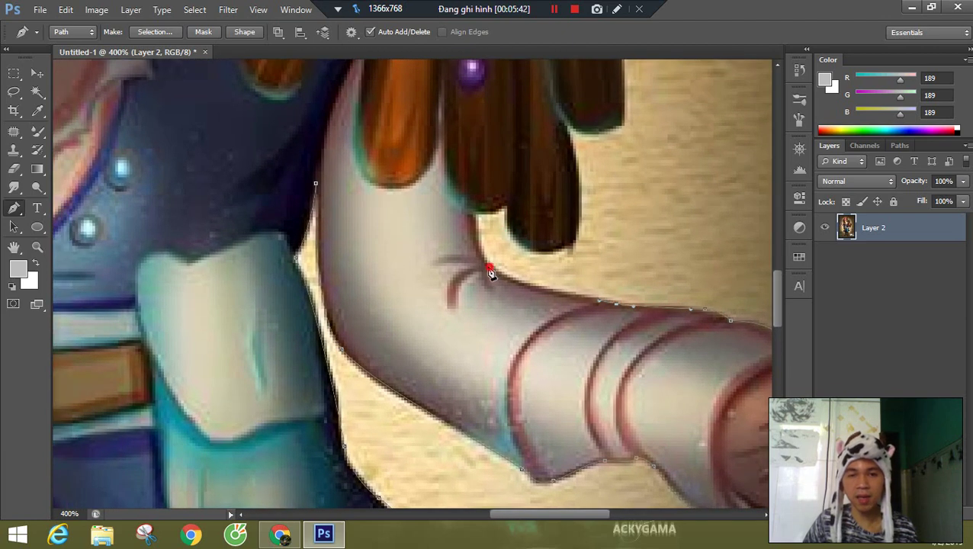
left_click_drag(490, 273, 479, 260)
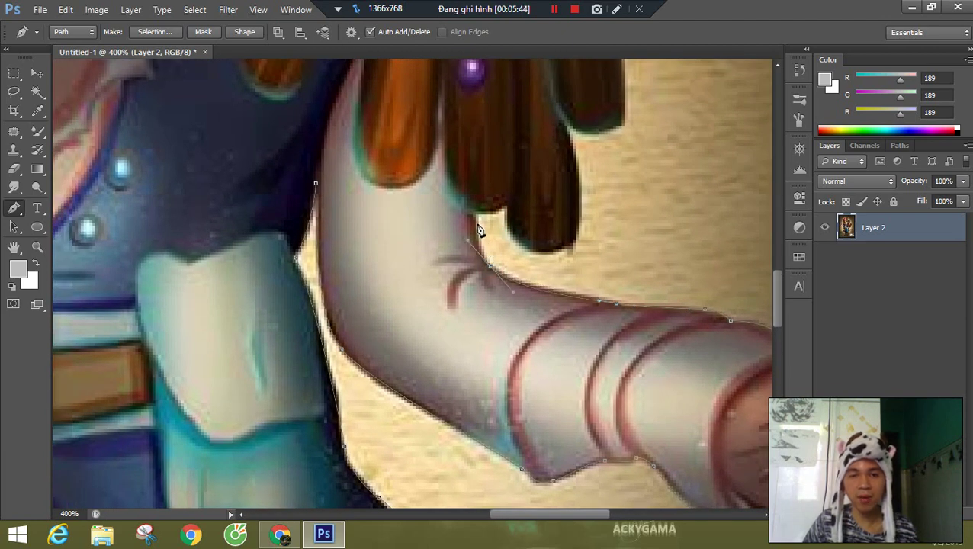
- Trace the rounded ends of the two lowest dreadlocks above the elbow, ending on a corner anchor
left_click_drag(503, 207, 575, 222)
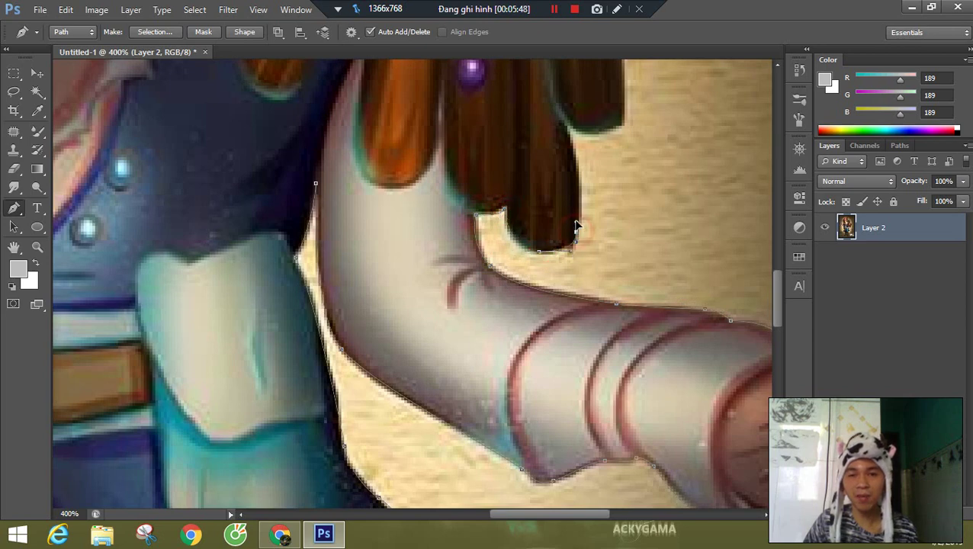
left_click_drag(593, 177, 437, 272)
left_click_drag(412, 222, 399, 191)
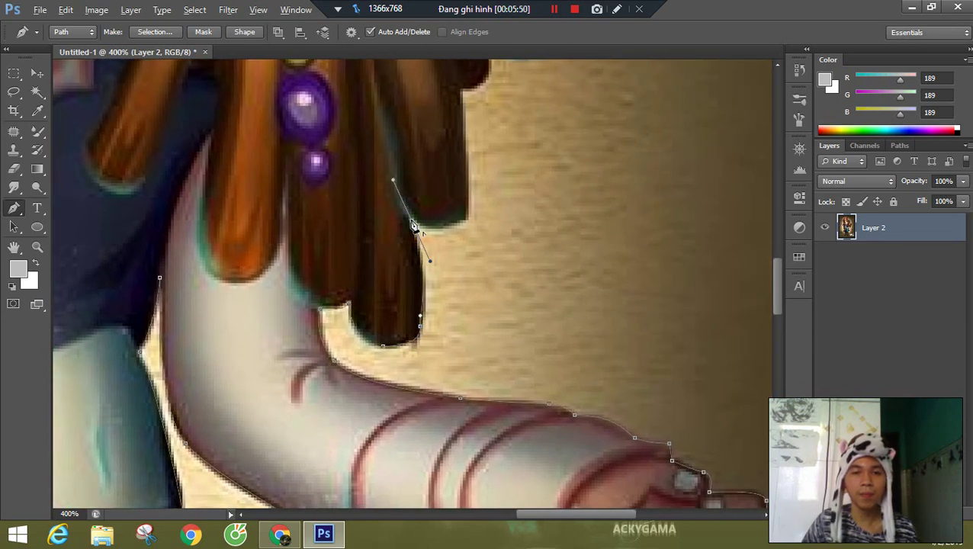
left_click_drag(469, 219, 488, 197)
key("ctrl+z")
left_click(467, 219, "alt")
- Trace up the dreadlock's side and around the short dark lock into the gap beside the outermost dreadlock
left_click_drag(492, 151, 477, 273)
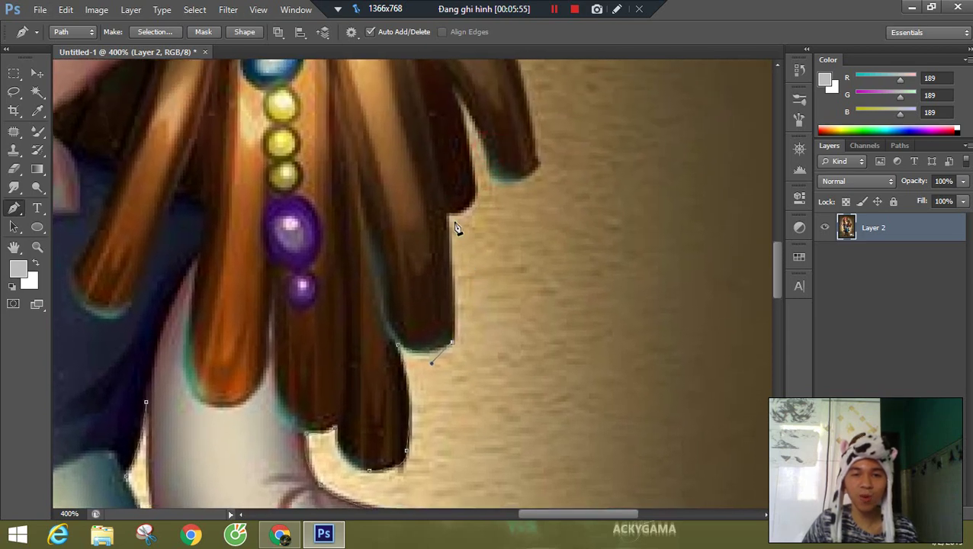
left_click_drag(450, 217, 478, 186)
left_click(450, 217, "alt")
left_click_drag(493, 98, 428, 160)
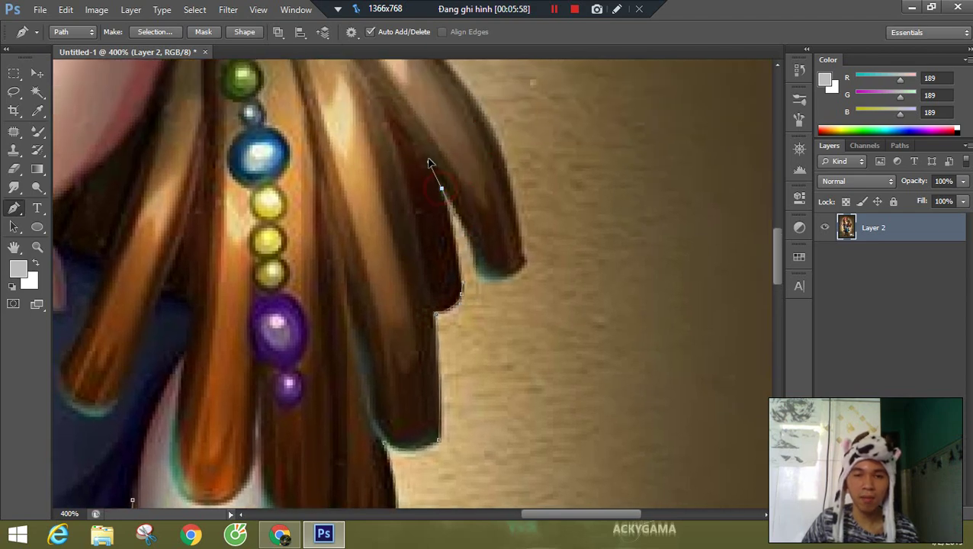
left_click_drag(473, 245, 474, 263)
key("ctrl+z")
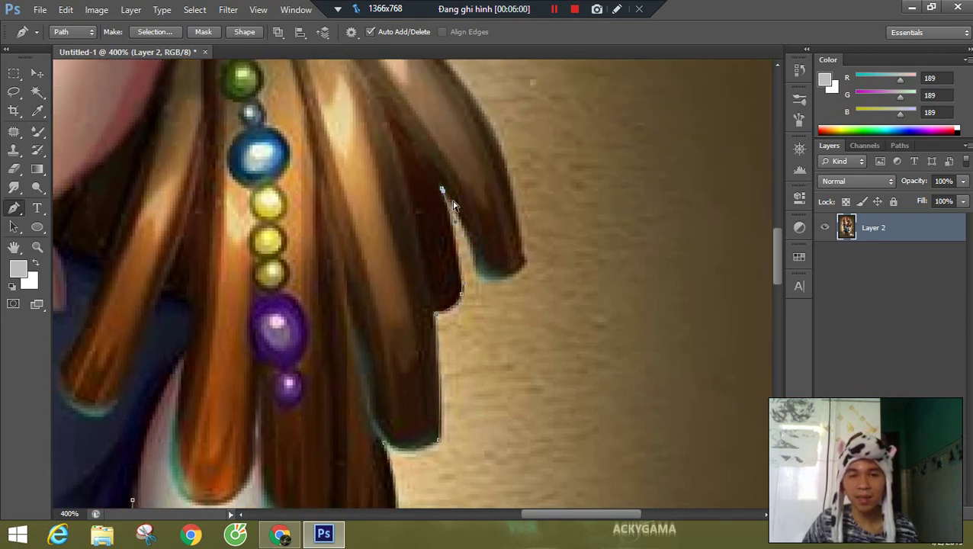
left_click(442, 192, "alt")
key("ctrl+z")
left_click(441, 191, "alt")
key("ctrl+z")
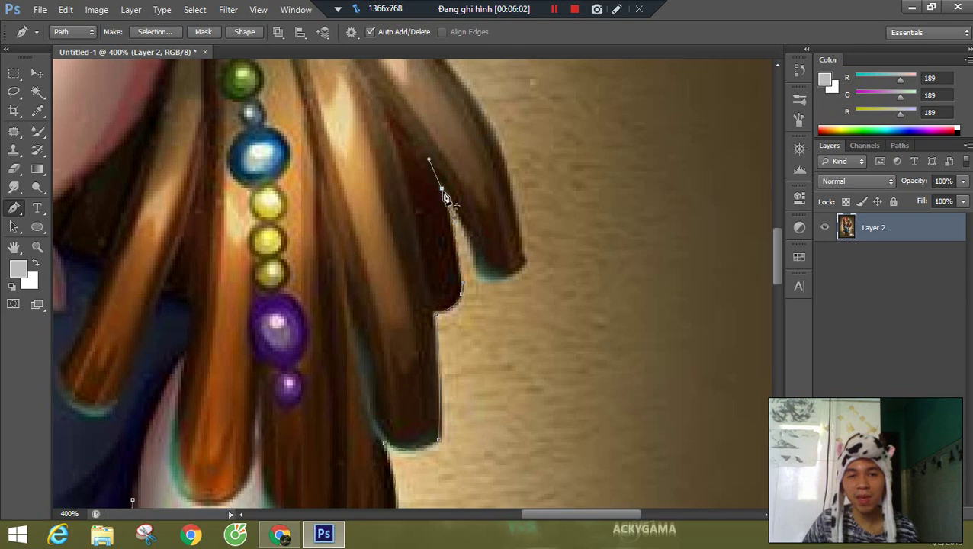
- Trace around the outermost dreadlock's tip and up the hair's outer edge to the lower base of the flyaway wisp
left_click(442, 190, "alt")
left_click_drag(470, 239, 519, 235)
left_click_drag(522, 125, 663, 298)
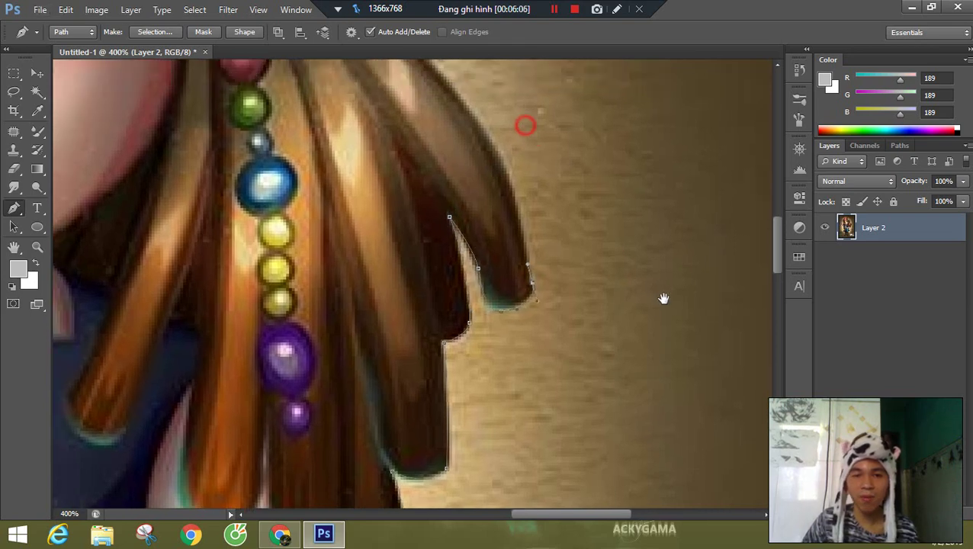
left_click_drag(594, 247, 535, 187)
left_click_drag(551, 126, 620, 271)
left_click_drag(500, 185, 483, 157)
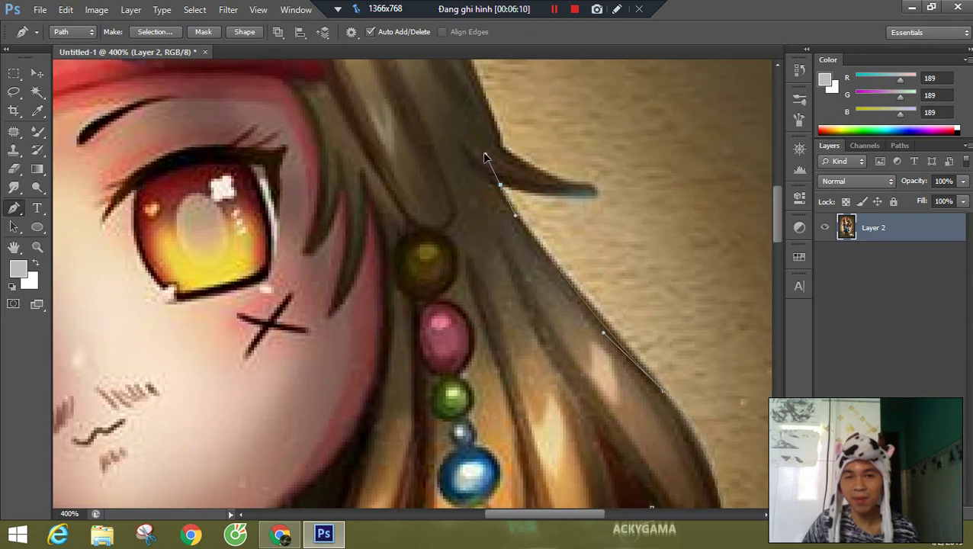
- Trace around the flyaway hair wisp with corner anchors, from its lower base over the tip to its upper base
left_click(500, 186, "alt")
left_click_drag(600, 196, 626, 188)
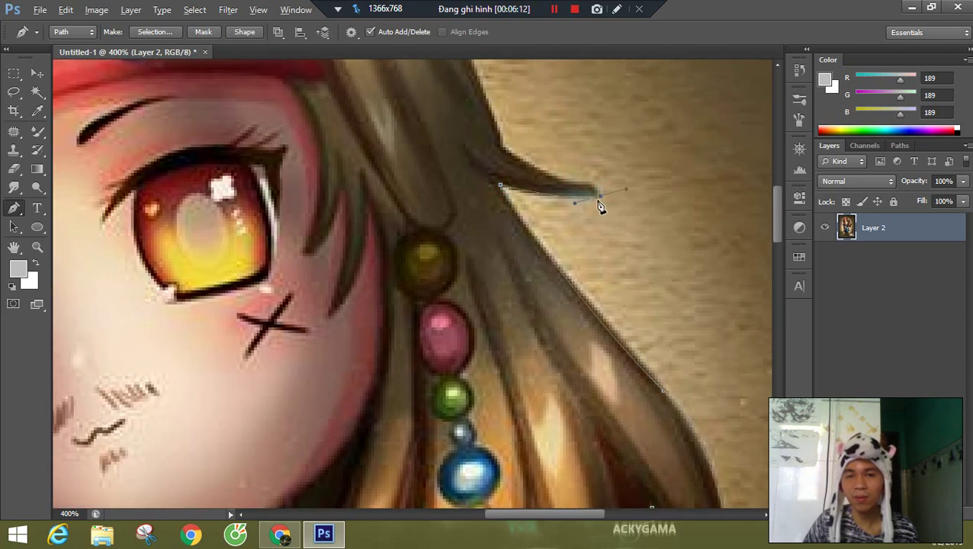
left_click(600, 197, "alt")
left_click(584, 183)
left_click_drag(565, 154, 618, 245)
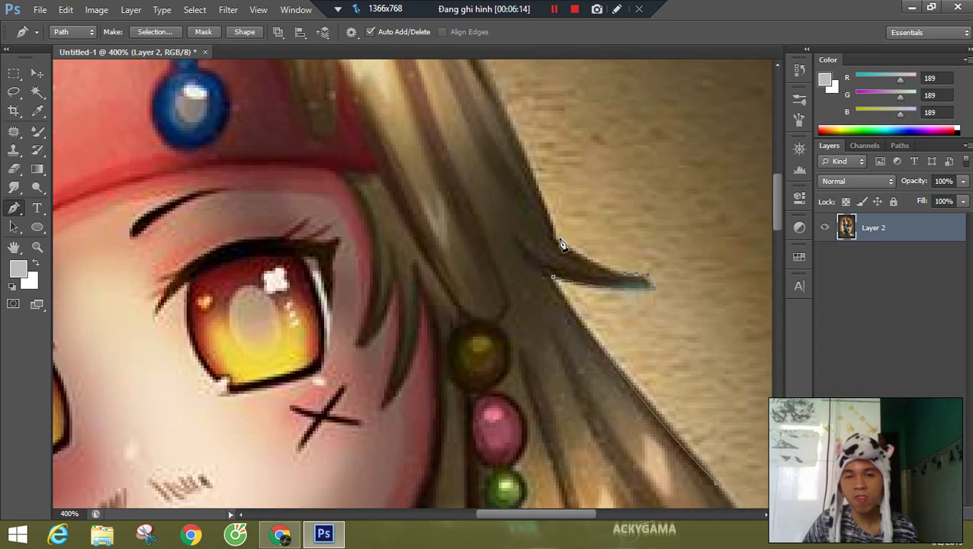
left_click_drag(556, 240, 610, 366)
- Trace the hair's outer edge up over the rounded locks at the crown and close the path beside the bandana's green bead
left_click_drag(549, 178, 600, 288)
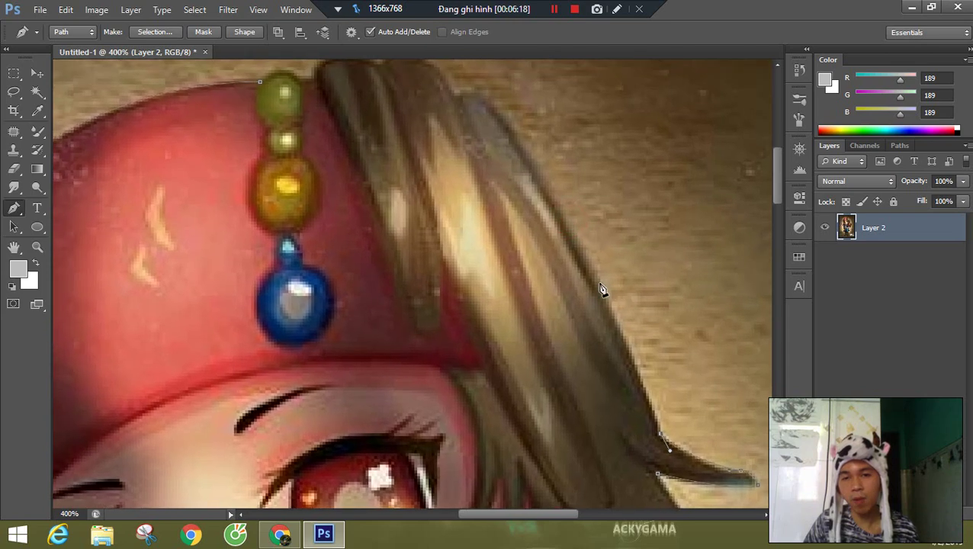
left_click_drag(581, 176, 649, 269)
left_click_drag(478, 193, 408, 193)
left_click(523, 189, "alt")
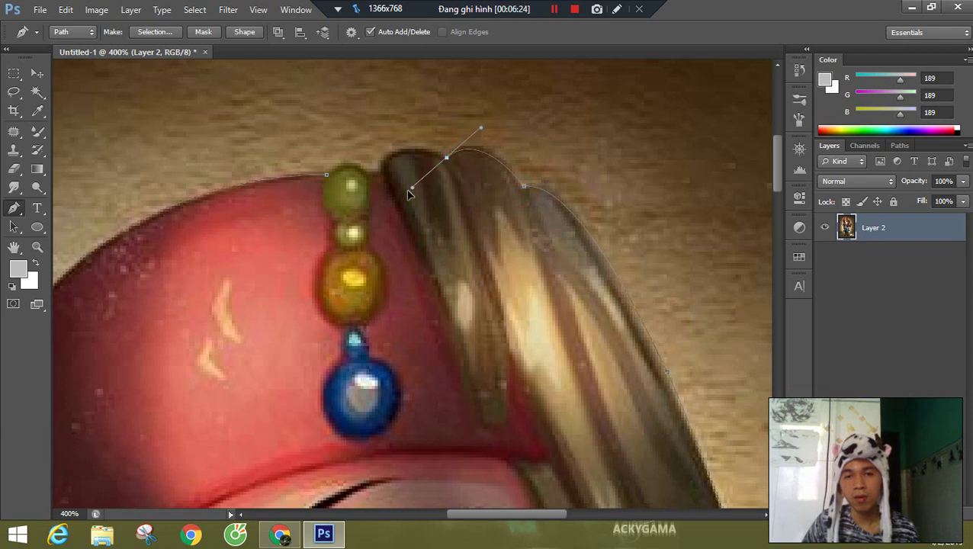
left_click(447, 159, "alt")
left_click(381, 168)
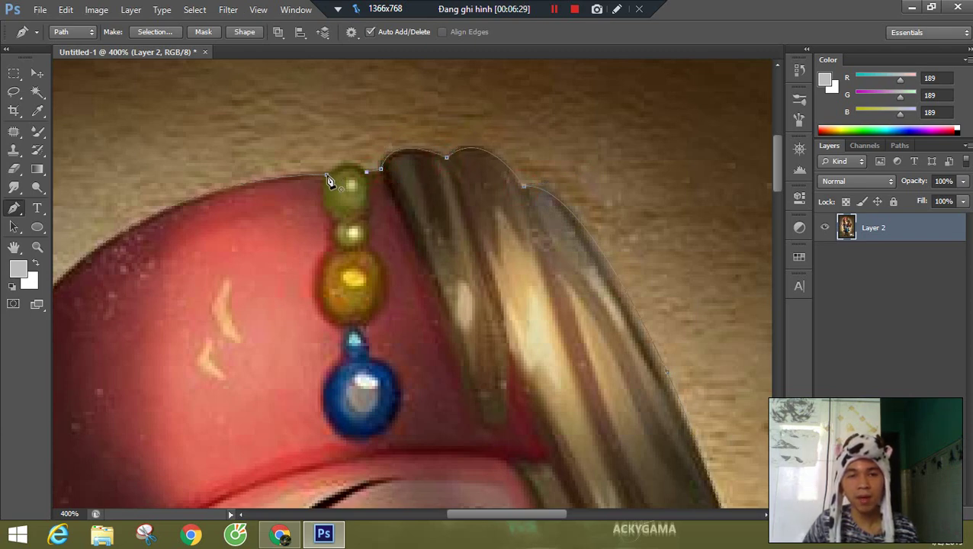
left_click_drag(309, 197, 308, 201)
- Copy the character inside the closed path onto a new layer
key("z")
scroll(382, 201, "down", 6)
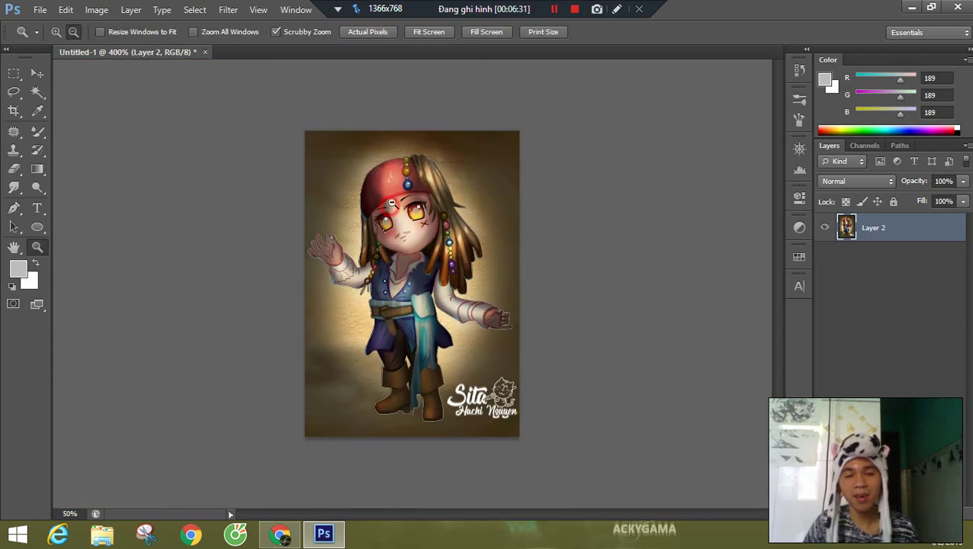
key("ctrl+j")
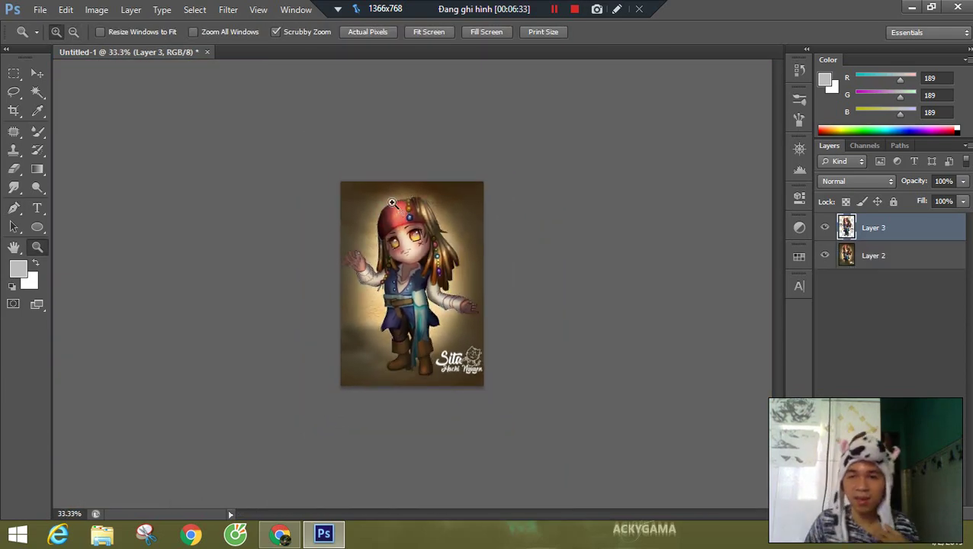
- Toggle the visibility of Layer 2 and Layer 3 in turn to compare the cut-out with the full artwork
left_click(824, 256)
left_click(825, 256)
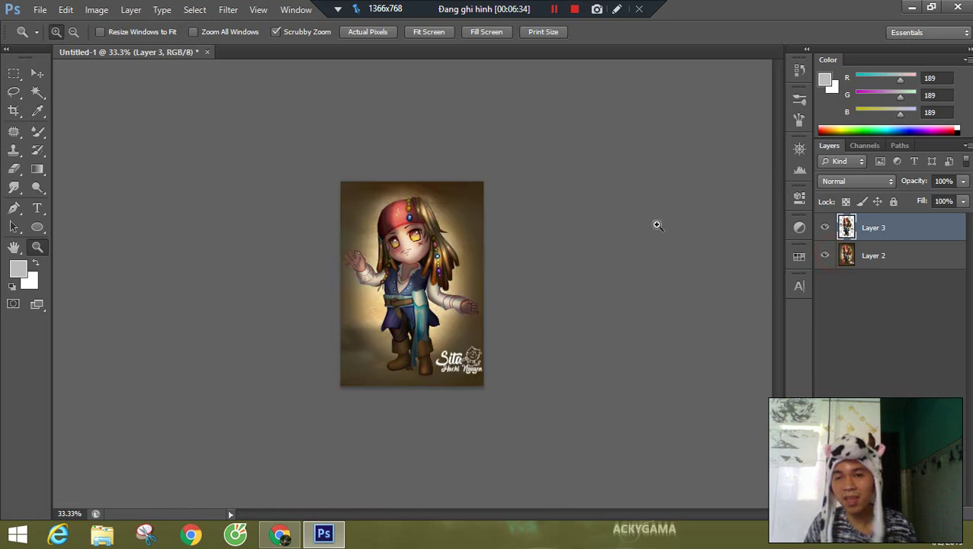
left_click(860, 260)
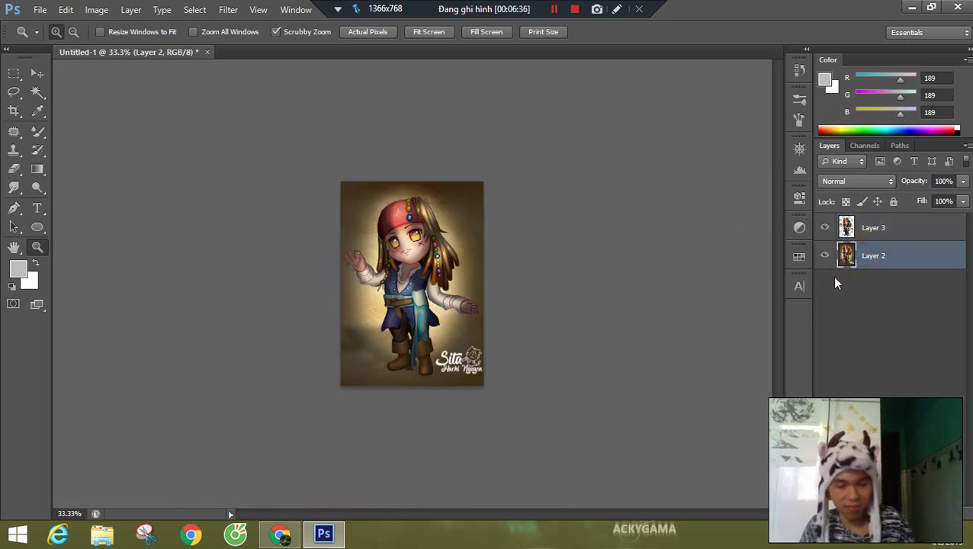
left_click(441, 350)
left_click(825, 228)
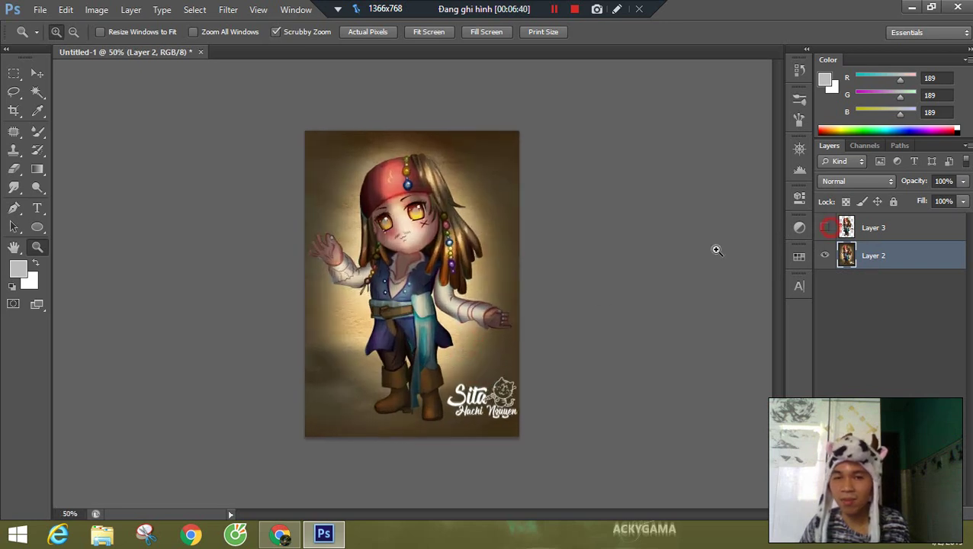
left_click(825, 228)
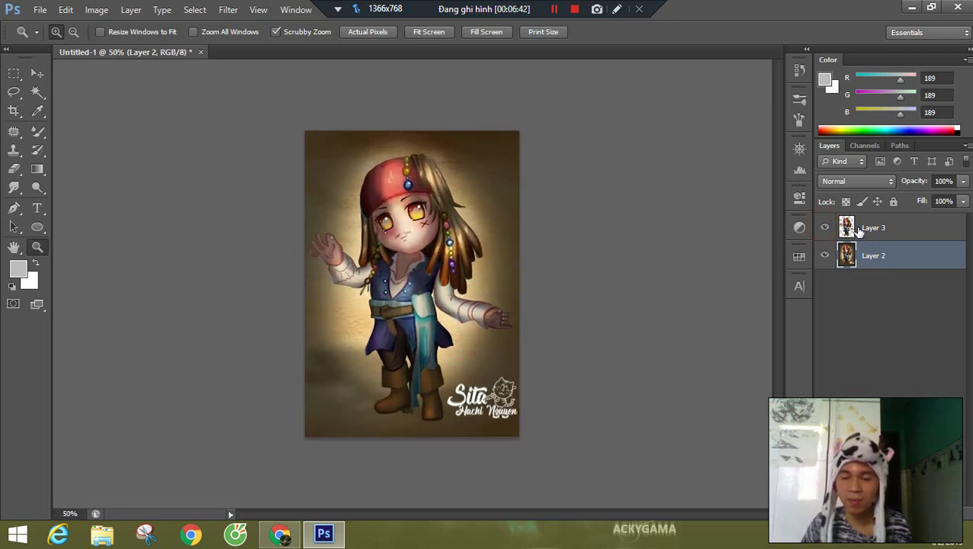
- Duplicate Layer 2 with the original hidden, and load the outline of the Layer 3 character as a selection
left_click(860, 228)
left_click(853, 263)
key("ctrl+j")
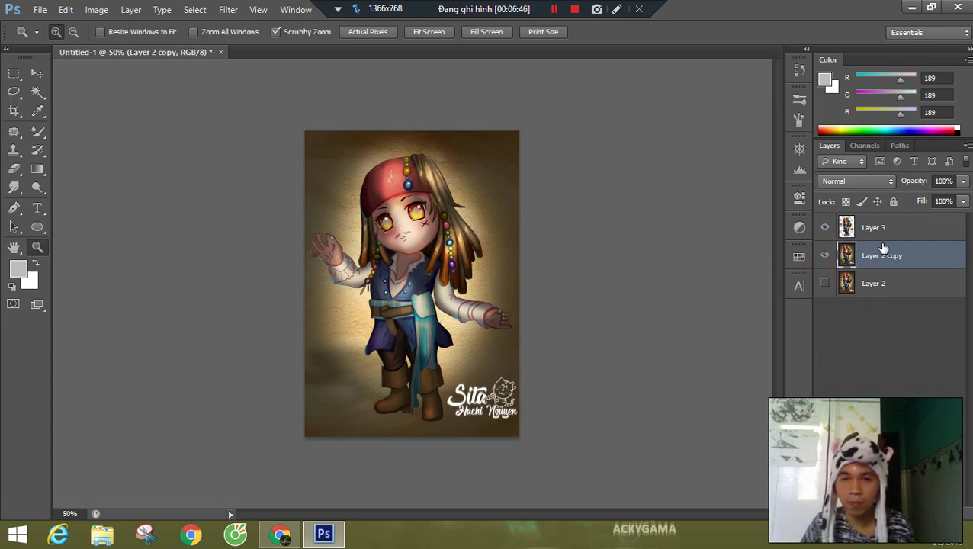
left_click(846, 229, "ctrl")
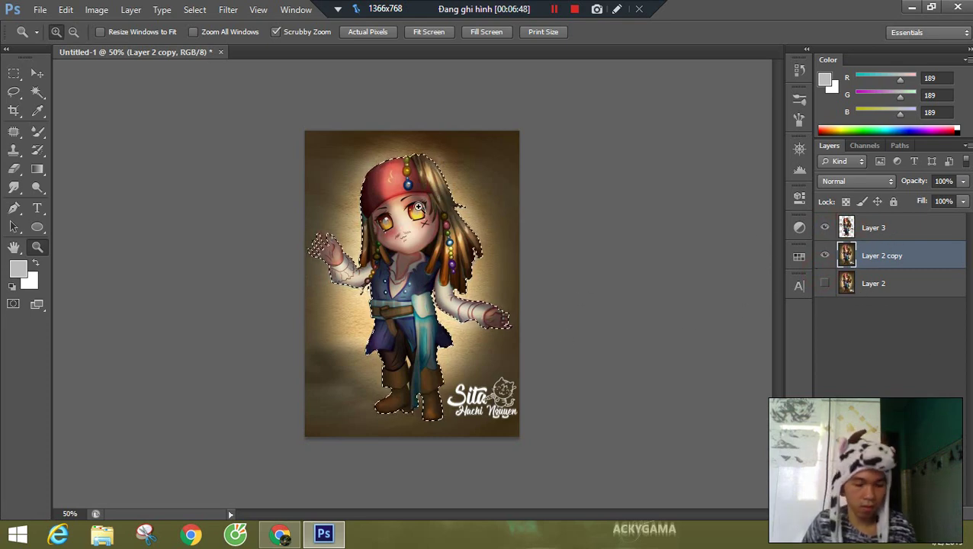
- Choose the Mixer Brush with a soft tip and enlarge it to 60 px
key("b")
right_click(421, 198)
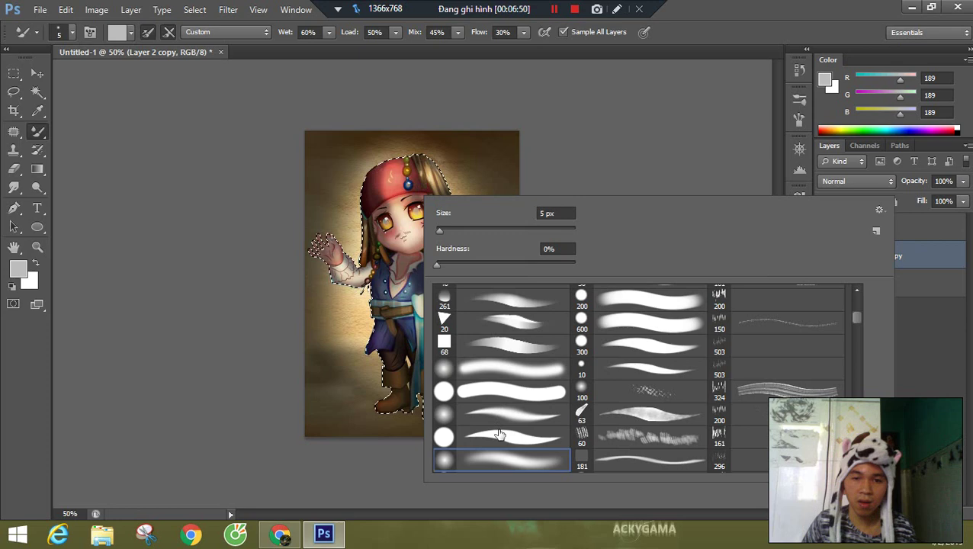
left_click(725, 3)
left_click(376, 222, "ctrl")
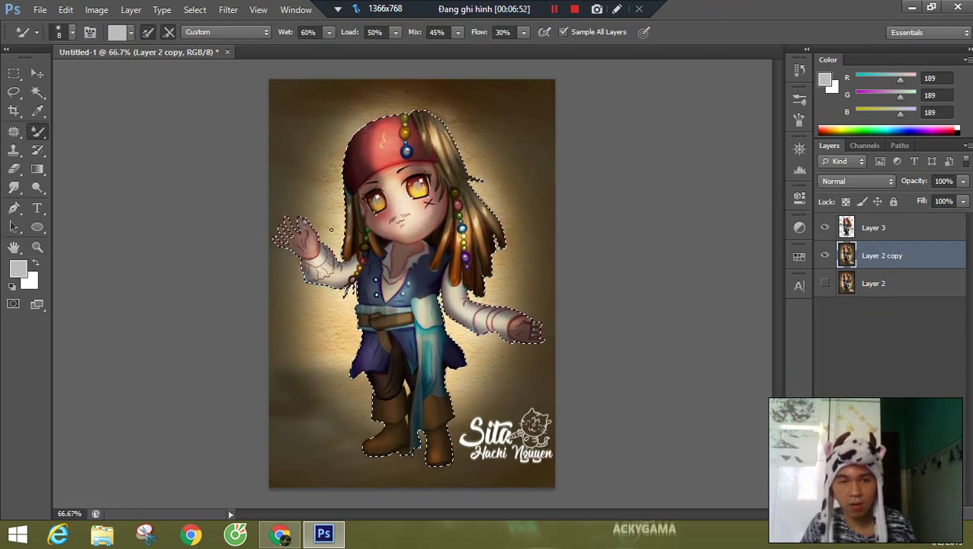
key("bracketright")
key("bracketright")
key("bracketright")
key("bracketright")
key("bracketright")
key("bracketright")
key("bracketright")
key("bracketright")
key("bracketright")
key("bracketright")
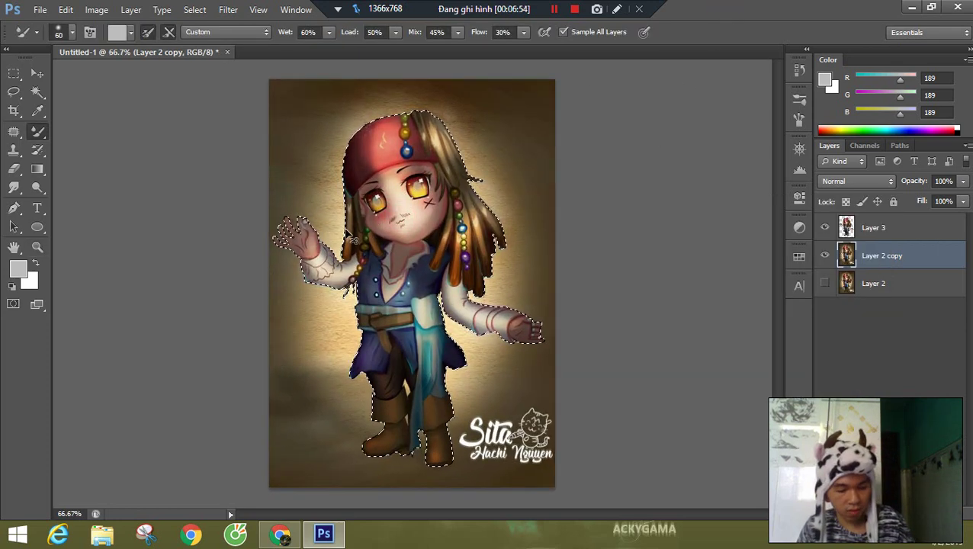
- Hide the selection edges and Layer 3, and ready the regular Brush Tool with beige sampled from the backdrop
key("ctrl+d")
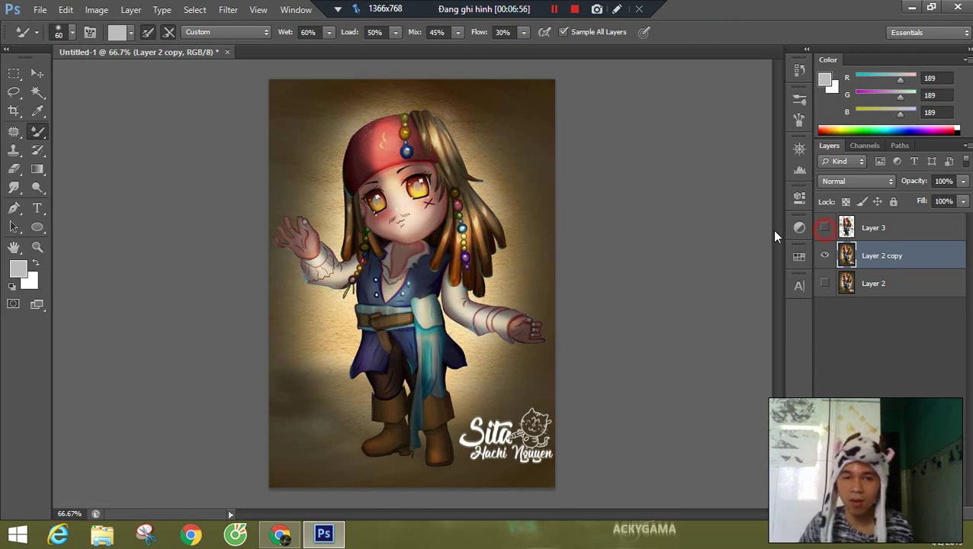
left_click(336, 221, "alt")
right_click(38, 132)
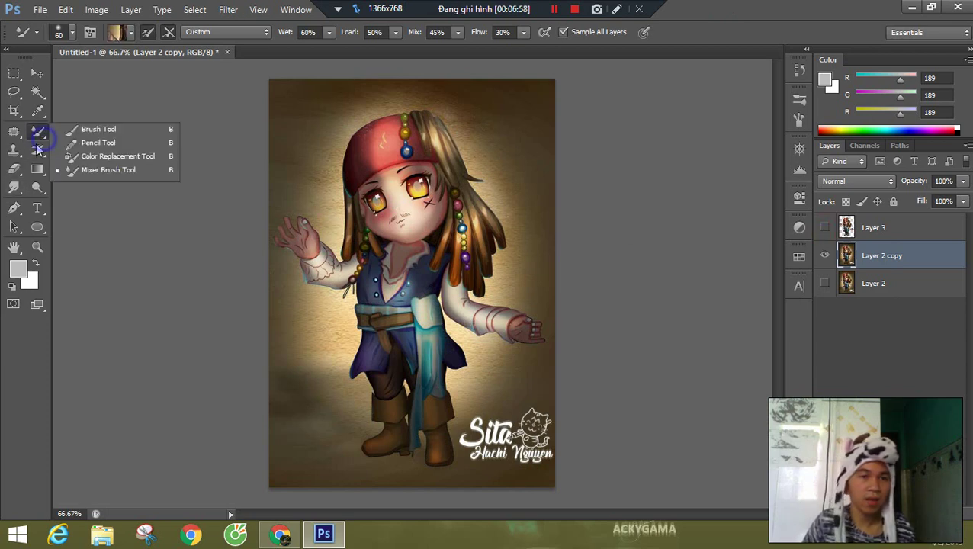
left_click(95, 130)
right_click(395, 207)
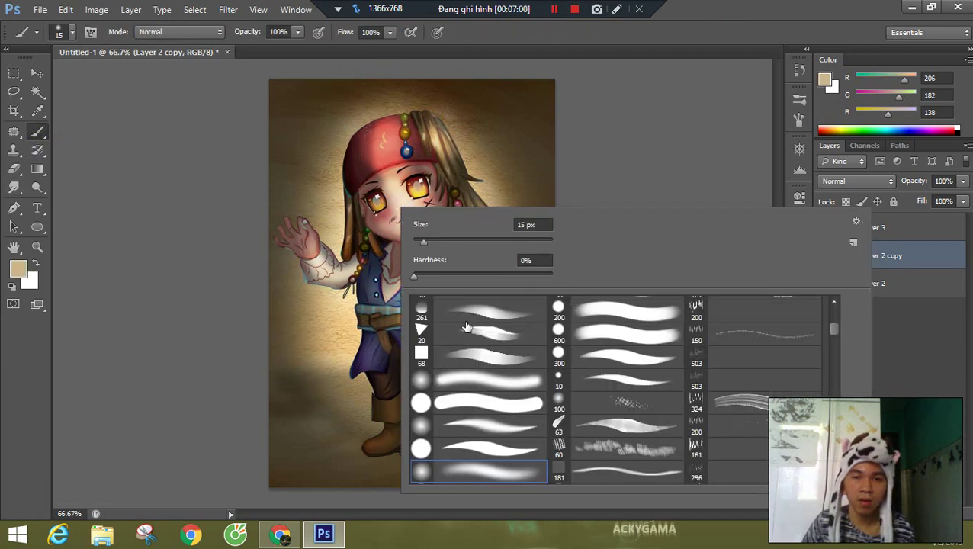
key("Escape")
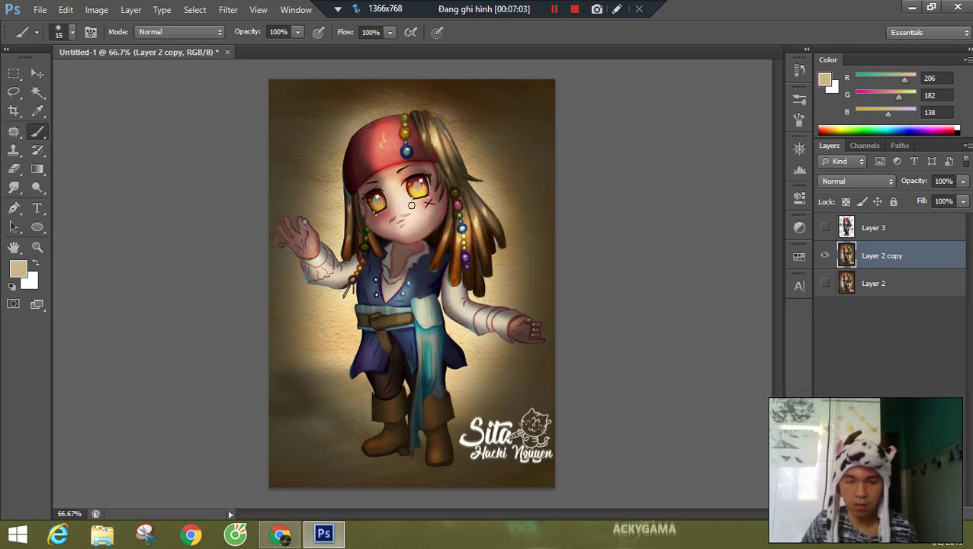
- Paint the selected character flat beige from head to boots on Layer 2 copy with a soft 150 px brush
mouse_move(403, 269)
left_mouse_down()
mouse_move(430, 197)
mouse_move(425, 163)
mouse_move(387, 167)
mouse_move(355, 187)
mouse_move(351, 231)
mouse_move(434, 298)
mouse_move(455, 344)
mouse_move(471, 218)
mouse_move(478, 328)
mouse_move(496, 333)
mouse_move(411, 355)
mouse_move(418, 432)
mouse_move(391, 305)
mouse_move(366, 360)
mouse_move(318, 278)
left_mouse_up()
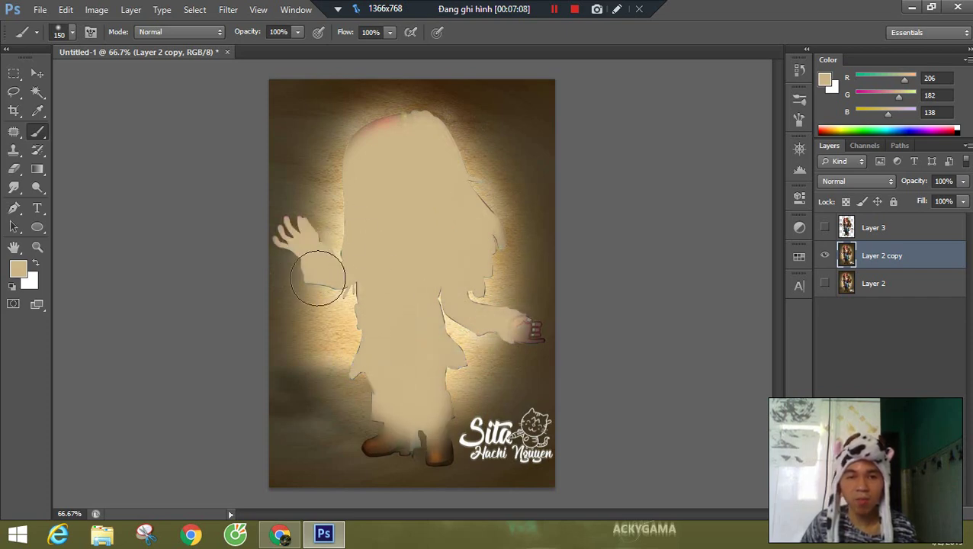
mouse_move(455, 150)
left_mouse_down()
mouse_move(389, 143)
mouse_move(391, 134)
mouse_move(420, 193)
mouse_move(378, 408)
mouse_move(420, 424)
mouse_move(386, 431)
mouse_move(438, 445)
mouse_move(434, 214)
left_mouse_up()
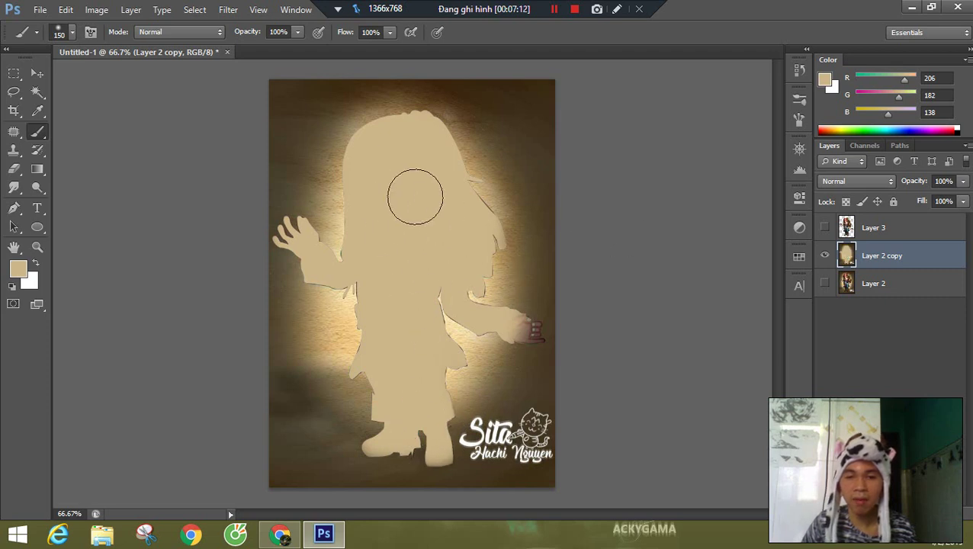
left_click_drag(403, 460, 439, 454)
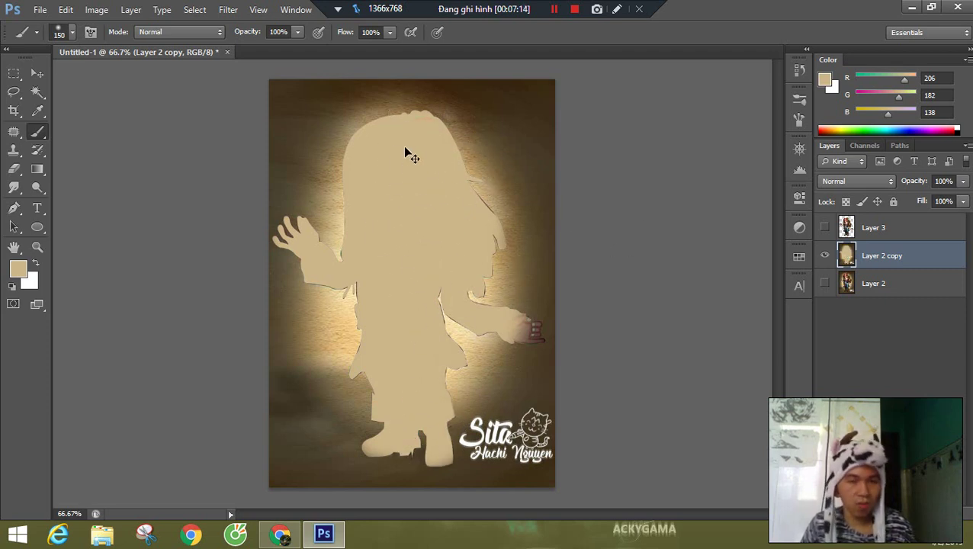
- Clear the selection and paint the raised hand and forearm into the backdrop with brown tones sampled beside them
left_click(293, 210, "alt")
mouse_move(277, 202)
left_mouse_down()
mouse_move(267, 239)
mouse_move(286, 259)
left_mouse_up()
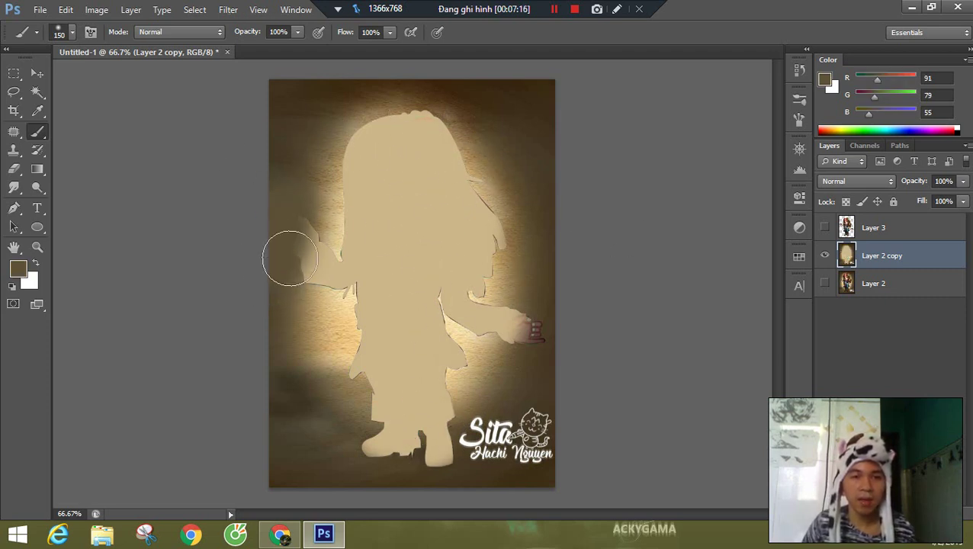
left_click(300, 210, "alt")
left_click_drag(304, 220, 313, 273)
left_click(336, 221, "alt")
left_click_drag(340, 229, 356, 250)
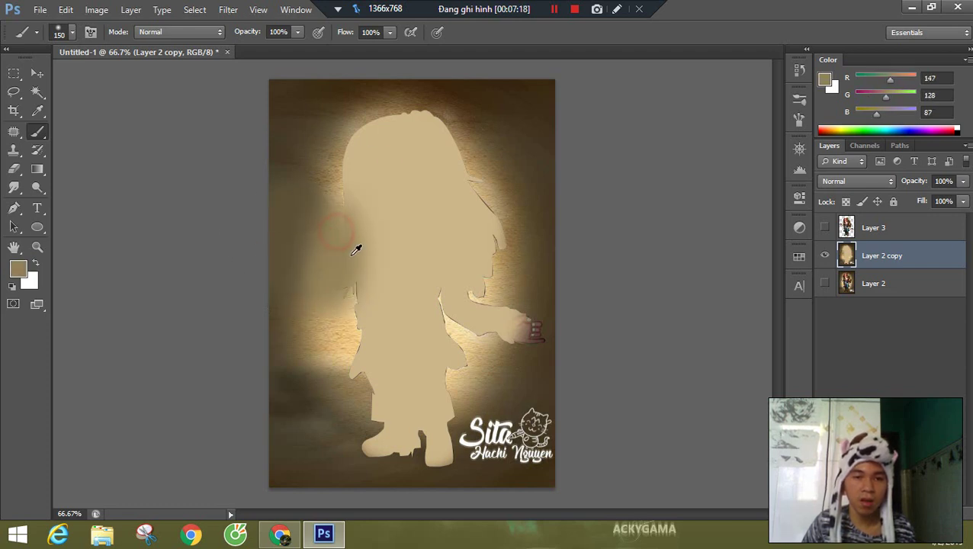
- Blend the silhouette's head and both sides of the hair into the backdrop with tones sampled around them
mouse_move(336, 181)
left_mouse_down()
mouse_move(369, 135)
mouse_move(391, 125)
mouse_move(443, 154)
left_mouse_up()
left_click(357, 135, "alt")
left_click(425, 115, "alt")
mouse_move(426, 115)
left_mouse_down()
mouse_move(441, 141)
mouse_move(436, 209)
left_mouse_up()
left_click(469, 158, "alt")
left_click_drag(467, 177, 485, 213)
left_click(496, 250, "alt")
left_click_drag(478, 278, 473, 289)
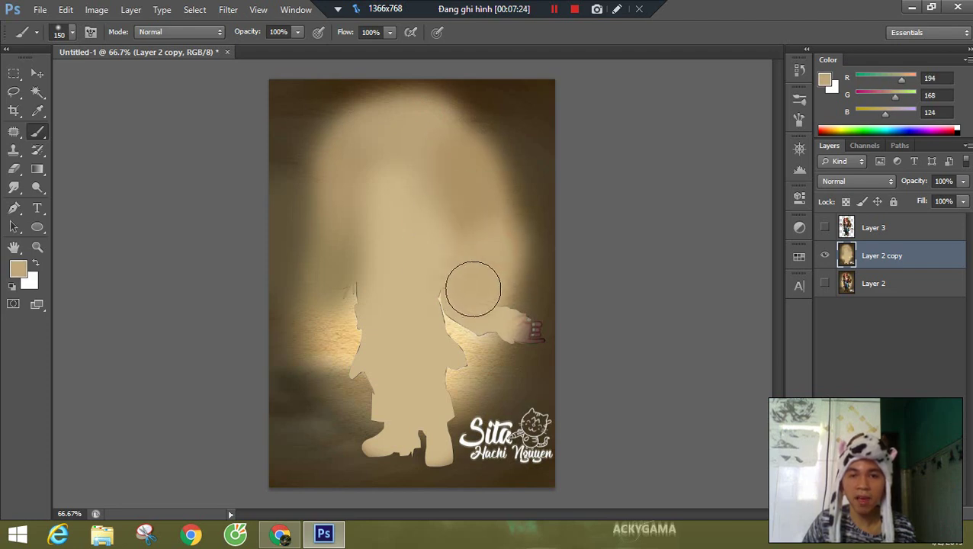
- Compare with the cut-out layer, and paint the lowered sleeve and its hand into the backdrop with sampled tones
left_click(825, 228)
left_click(825, 228)
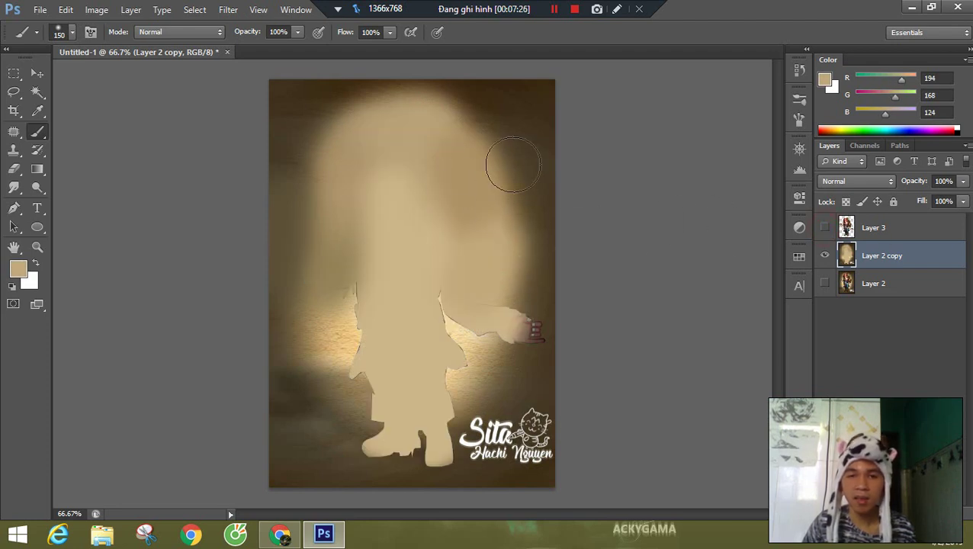
left_click(452, 324, "alt")
mouse_move(438, 301)
left_mouse_down()
mouse_move(470, 331)
mouse_move(454, 322)
left_mouse_up()
key("ctrl+z")
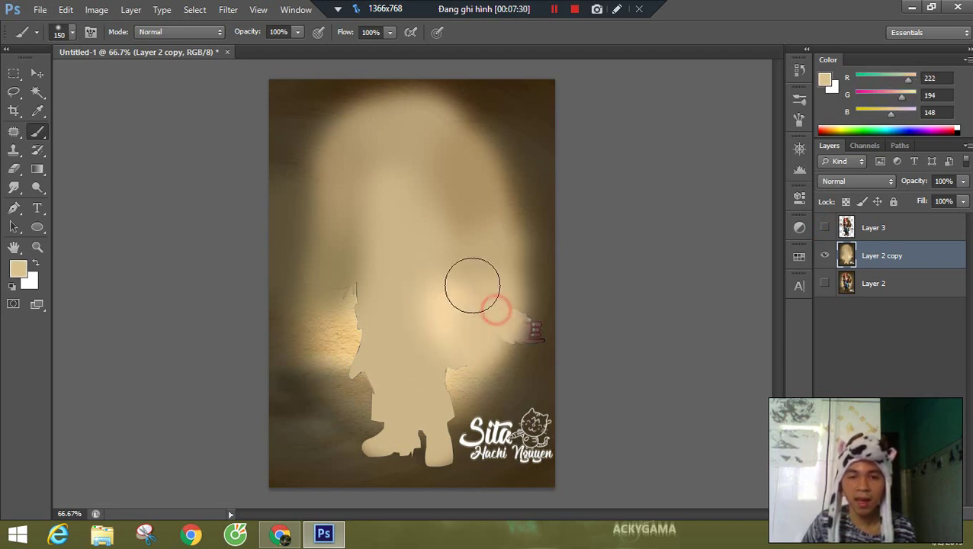
left_click(500, 346, "alt")
left_click(532, 350, "alt")
mouse_move(541, 319)
left_mouse_down()
mouse_move(495, 380)
mouse_move(506, 314)
left_mouse_up()
- Blend the area from the lowered sleeve down to the coat's flared hem with beige sampled nearby
left_click(516, 266, "alt")
left_click_drag(515, 265, 484, 343)
key("ctrl+z")
left_click(502, 280, "alt")
left_click_drag(509, 291, 458, 364)
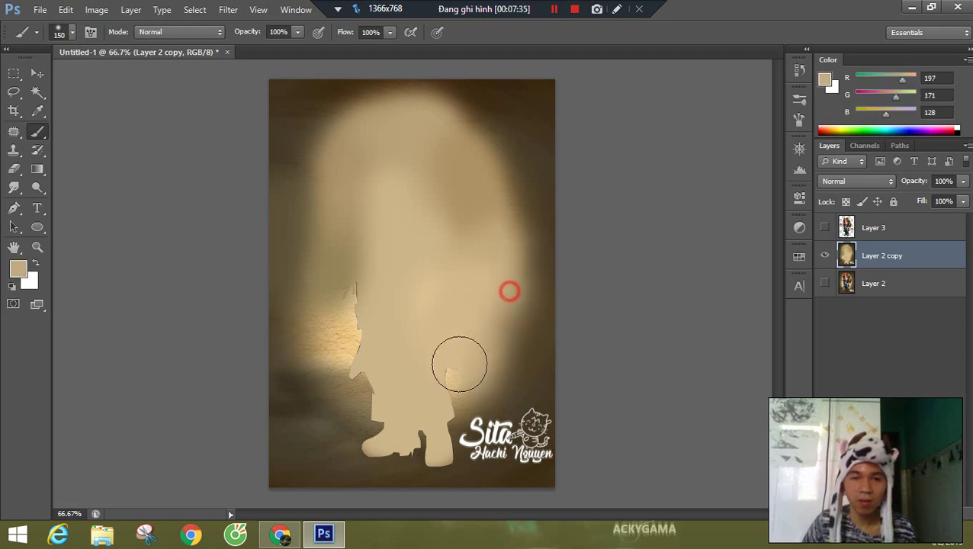
- Blend the coat's edge and the backdrop below the raised arm down to the legs with sampled beige and brown tones
left_click(466, 348, "alt")
left_click(380, 298, "alt")
left_click_drag(360, 274, 351, 354)
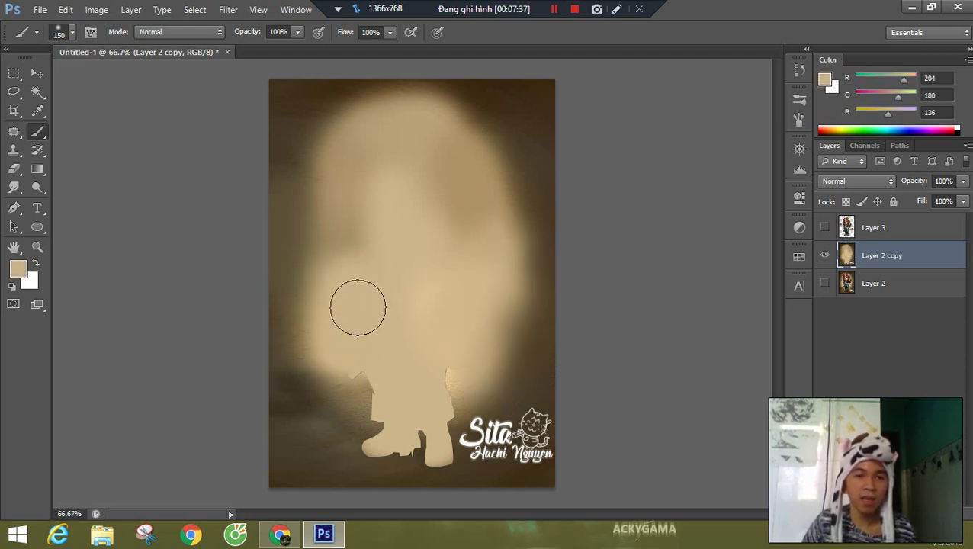
key("ctrl+z")
left_click_drag(361, 279, 354, 322)
left_click(331, 272, "alt")
left_click(315, 303, "alt")
left_click_drag(305, 252, 336, 325)
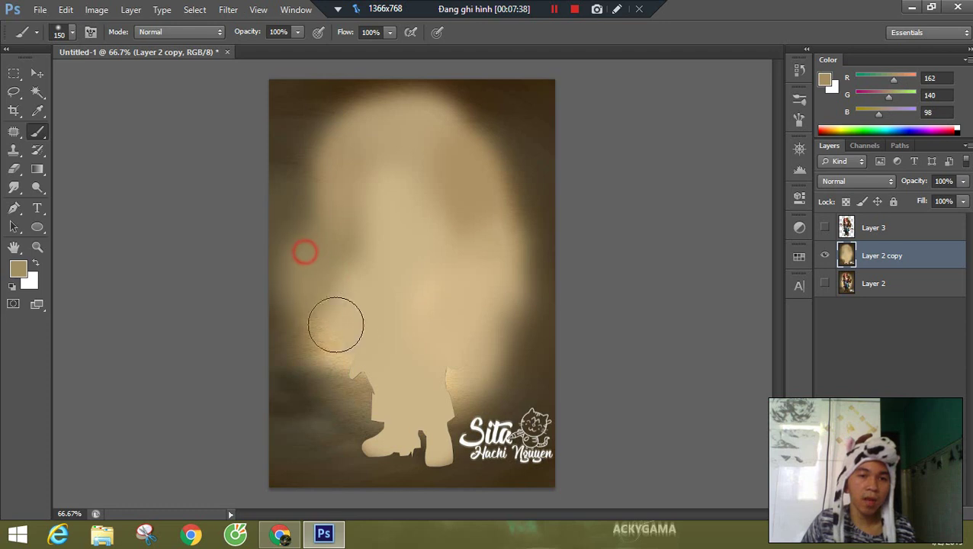
key("ctrl+z")
left_click(291, 235, "alt")
mouse_move(291, 247)
left_mouse_down()
mouse_move(293, 354)
mouse_move(363, 391)
mouse_move(390, 390)
left_mouse_up()
- Paint over the legs and boots with dark tones sampled from the backdrop near the feet
left_click(330, 352, "alt")
left_click(357, 450, "alt")
mouse_move(406, 473)
left_mouse_down()
mouse_move(401, 444)
mouse_move(439, 479)
mouse_move(428, 468)
mouse_move(433, 373)
mouse_move(450, 396)
left_mouse_up()
left_click(454, 392, "alt")
left_click(464, 336, "alt")
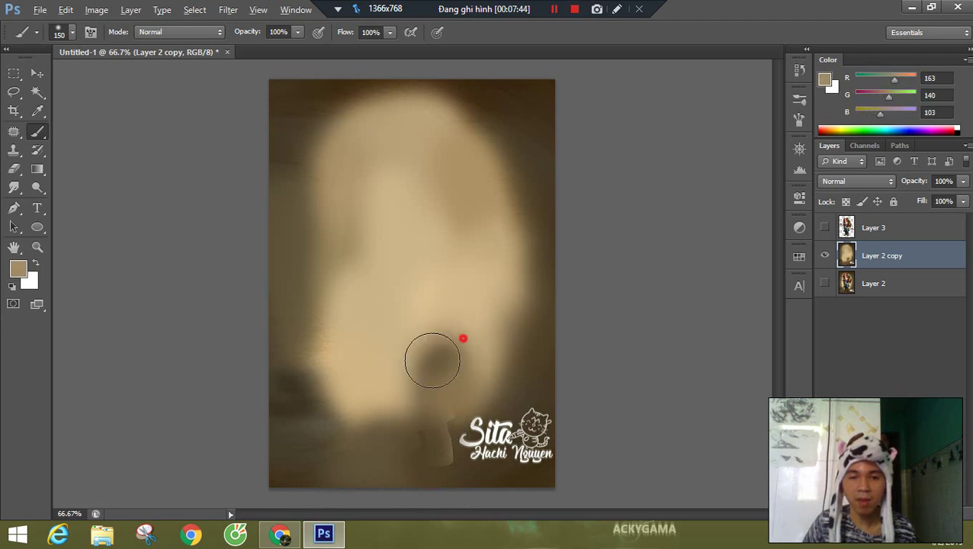
- Smooth the dark patch above the legs and cover the remaining boot beside the logo with sampled backdrop tones
left_click(468, 347, "alt")
mouse_move(432, 360)
left_mouse_down()
mouse_move(470, 344)
mouse_move(473, 321)
mouse_move(417, 377)
mouse_move(443, 419)
mouse_move(426, 459)
left_mouse_up()
left_click(478, 311, "alt")
left_click(440, 421, "alt")
left_click(433, 466, "alt")
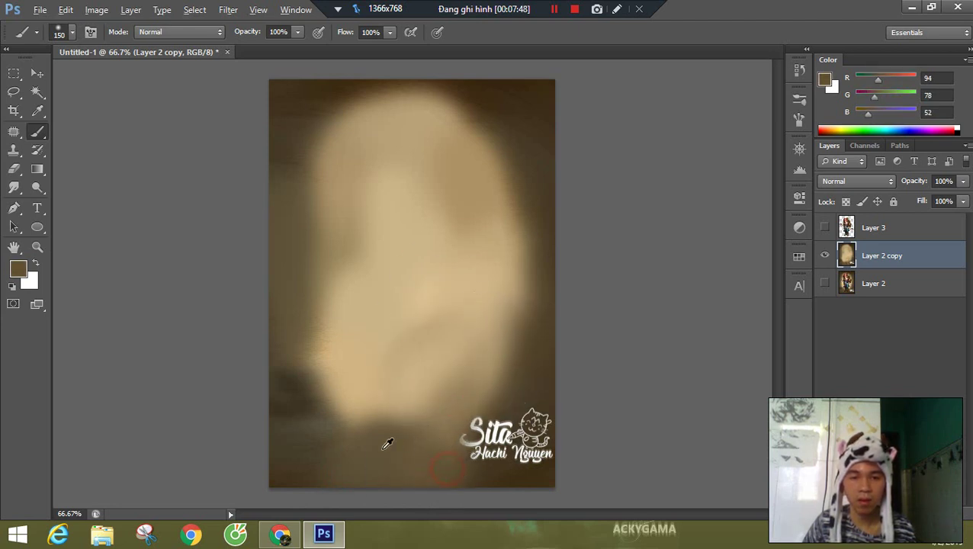
- Soften the lower-left and upper-left edges of the beige area with brown tones sampled beside them
left_click(296, 350, "alt")
left_click_drag(307, 398, 310, 393)
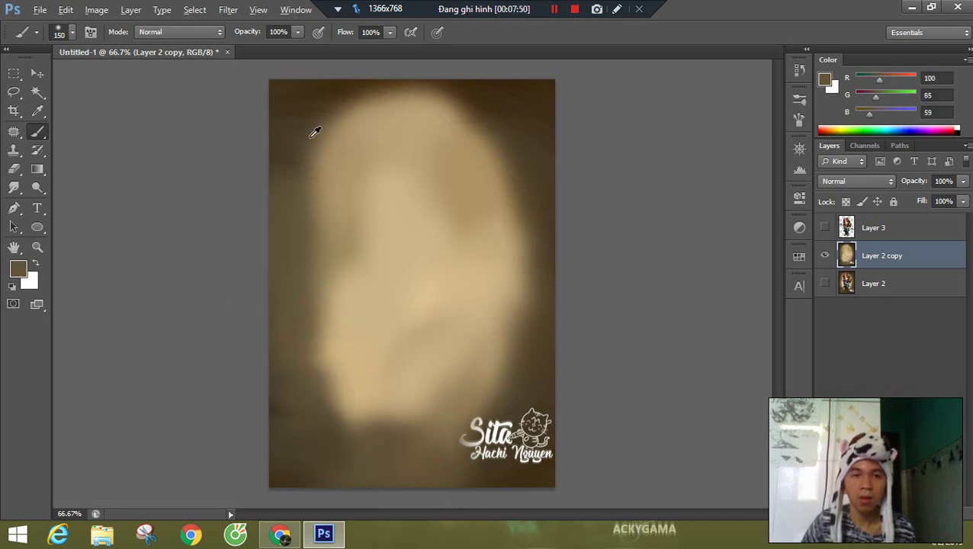
left_click(310, 137, "alt")
mouse_move(326, 111)
left_mouse_down()
mouse_move(302, 159)
mouse_move(314, 186)
left_mouse_up()
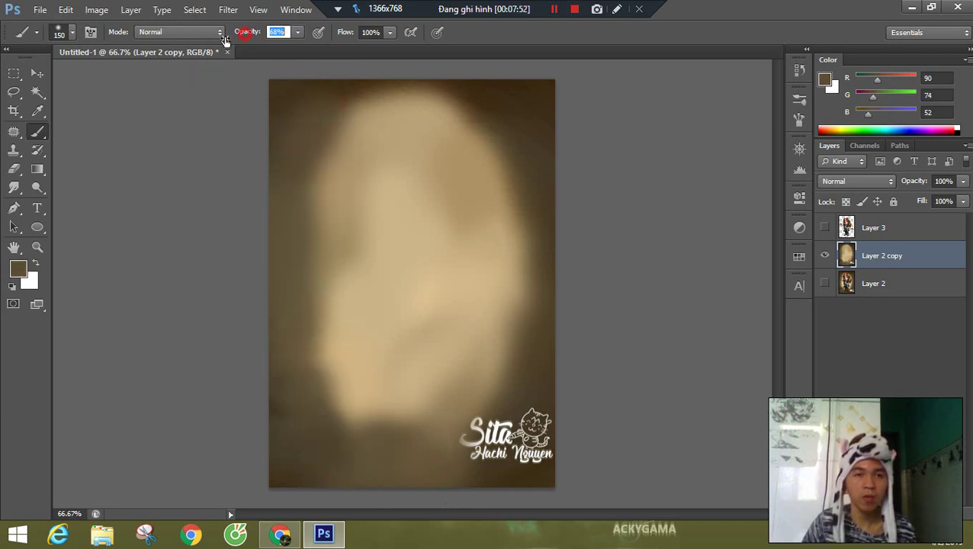
- Blend the upper-left and top edges of the beige area with sampled browns, using a 250 px brush at 48% opacity
left_click(329, 113, "alt")
key("bracketright")
key("bracketright")
mouse_move(380, 108)
left_mouse_down()
mouse_move(324, 158)
mouse_move(334, 176)
left_mouse_up()
left_click(380, 92, "alt")
left_click_drag(428, 89, 363, 136)
- Blend the beige area's right side down to above the logo with brown tones sampled along its edge
left_click(467, 112, "alt")
left_click_drag(474, 124, 497, 258)
left_click(519, 288, "alt")
mouse_move(508, 321)
left_mouse_down()
mouse_move(509, 179)
mouse_move(459, 104)
left_mouse_up()
left_click(519, 307, "alt")
left_click_drag(497, 365, 434, 402)
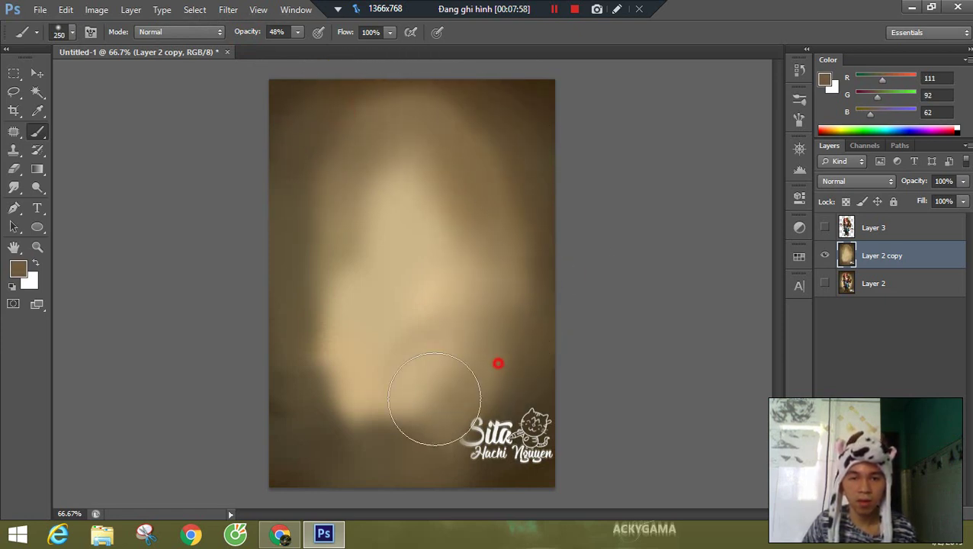
- Blend the beige area's lower edge with sampled beige and darken the backdrop's lower-left corner with sampled dark brown
left_click(381, 388, "alt")
mouse_move(378, 417)
left_mouse_down()
mouse_move(315, 376)
mouse_move(342, 424)
left_mouse_up()
left_click(382, 413)
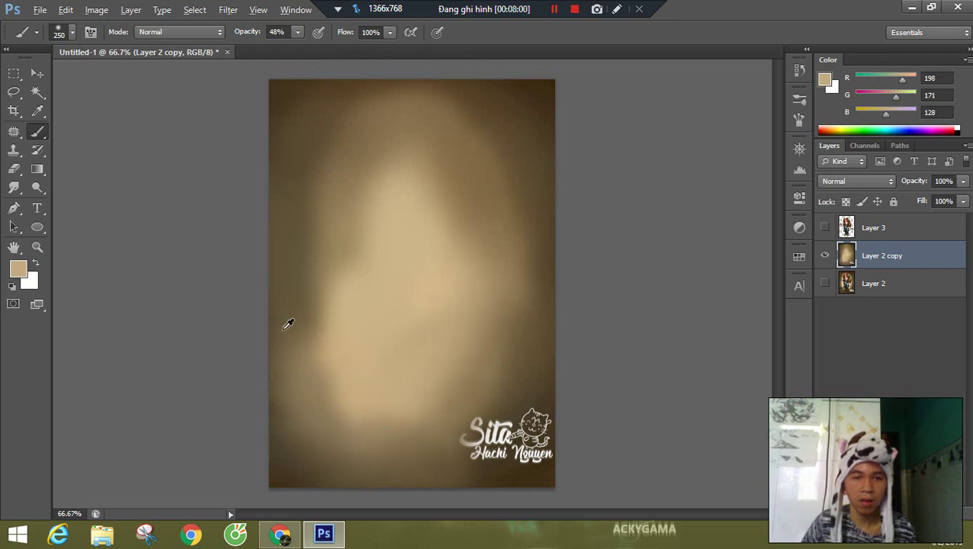
left_click(268, 330, "alt")
left_click(276, 442)
left_click(295, 446)
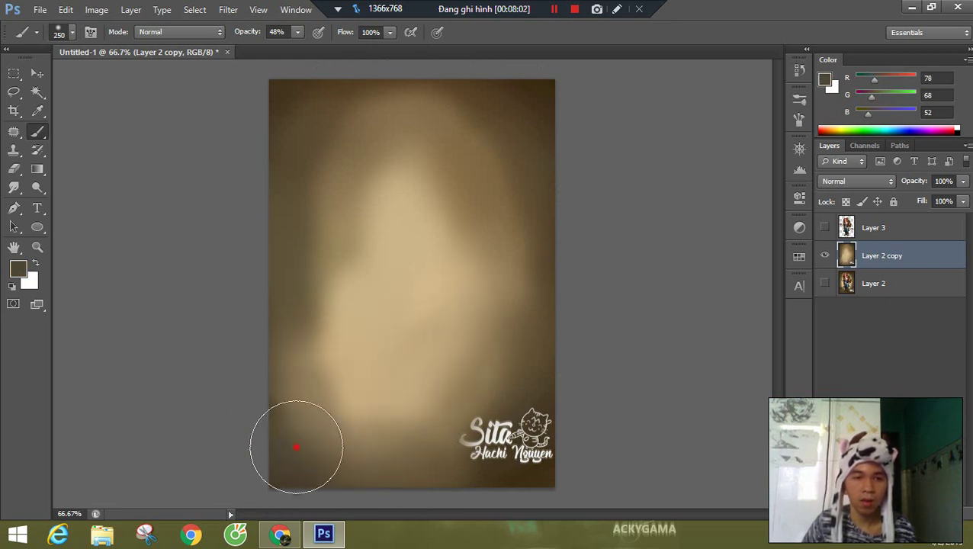
- Soften the backdrop's lower middle and upper middle with sampled tones, and briefly show the character layer to check the result
left_click(340, 388, "alt")
left_click(363, 425)
left_click_drag(403, 421, 442, 366)
left_click(495, 253, "alt")
left_click(418, 135)
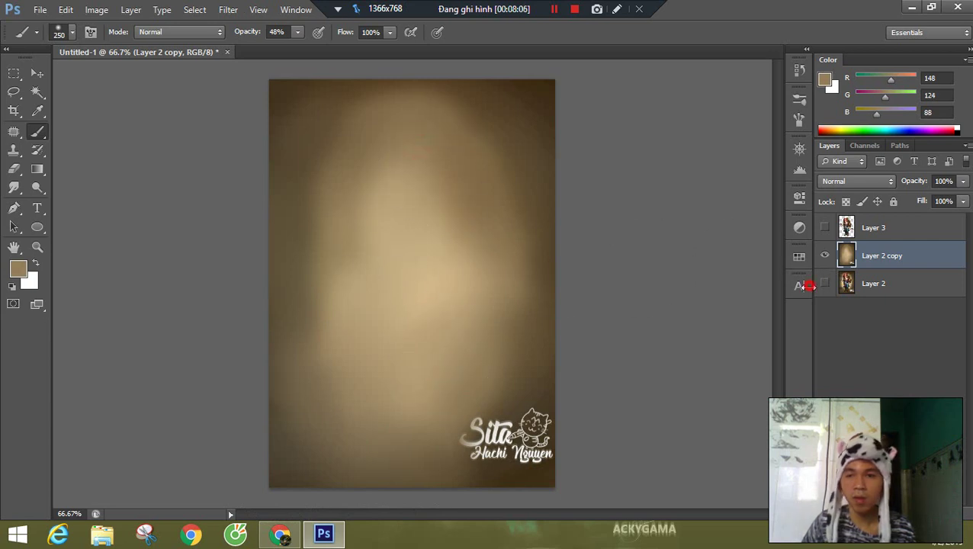
left_click(826, 227)
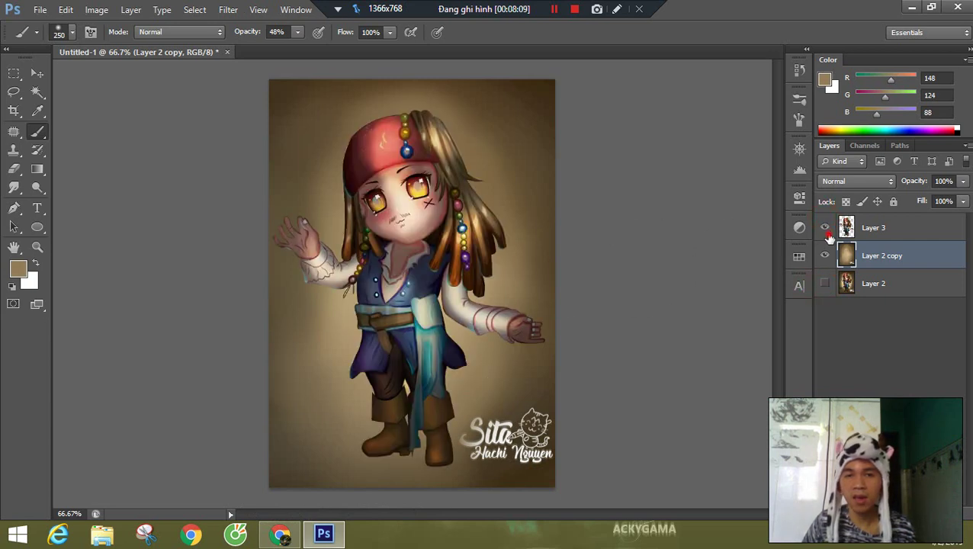
left_click(826, 227)
- Choose the streaky 324 bristle brush preset, and test it with one dab on the backdrop that is undone
right_click(349, 153)
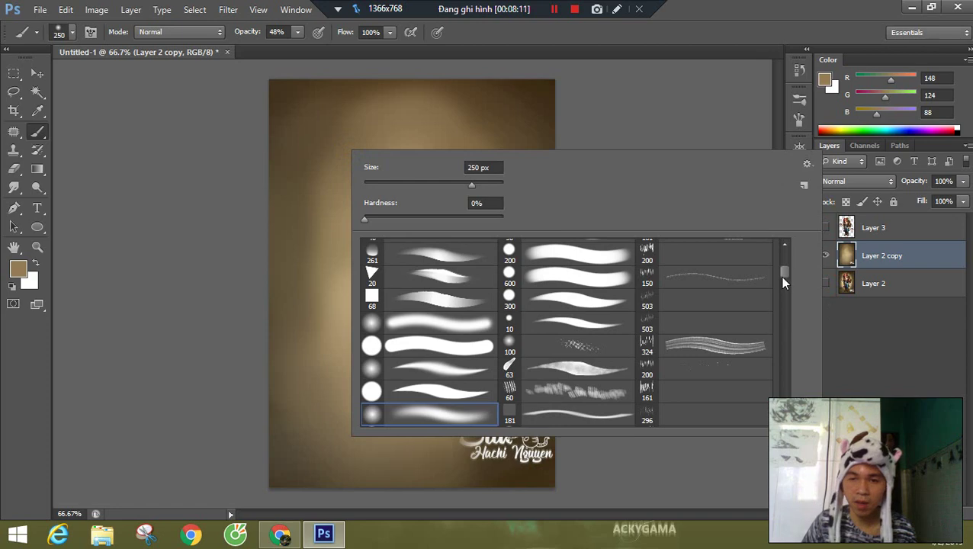
mouse_move(787, 271)
left_mouse_down()
mouse_move(785, 285)
mouse_move(788, 275)
left_mouse_up()
left_click(723, 304)
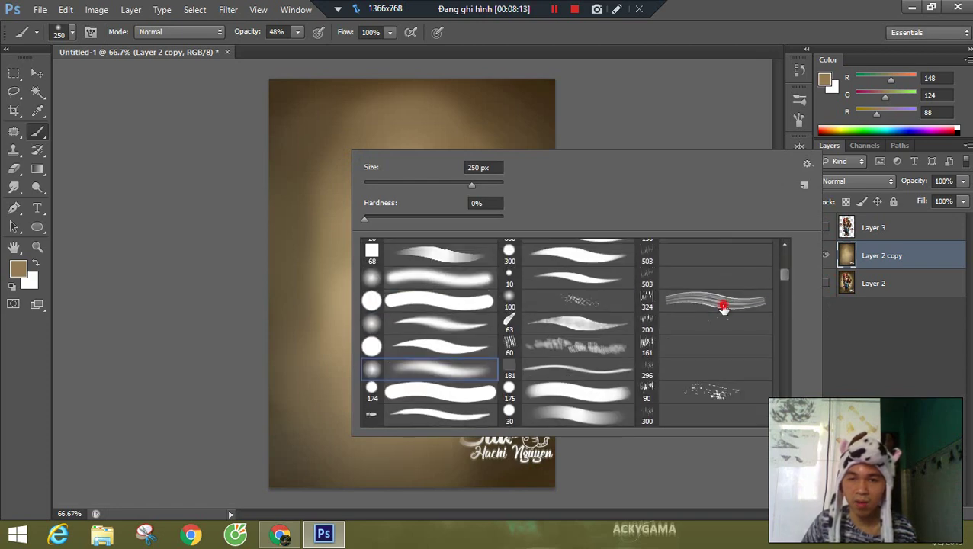
left_click(774, 5)
left_click(423, 191)
key("ctrl+z")
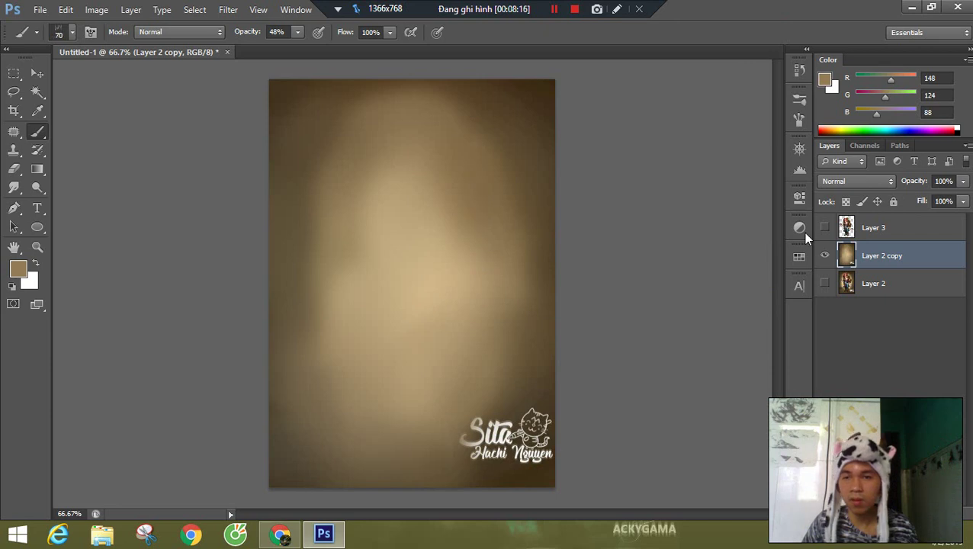
- Add a new layer clipped to Layer 2 copy and set Layer 2 copy's blend mode to Multiply
left_click(930, 513)
left_click(881, 276)
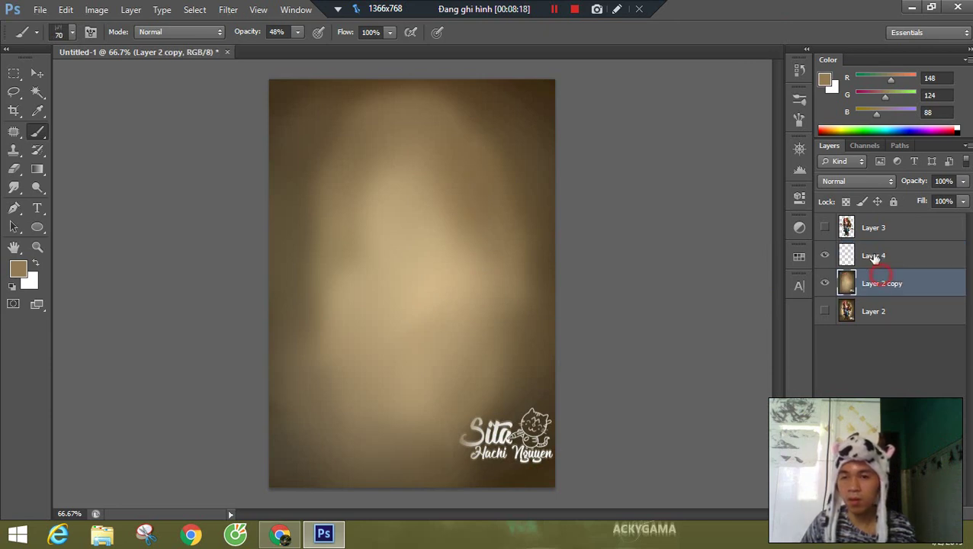
left_click(899, 261, "alt")
left_click(847, 185)
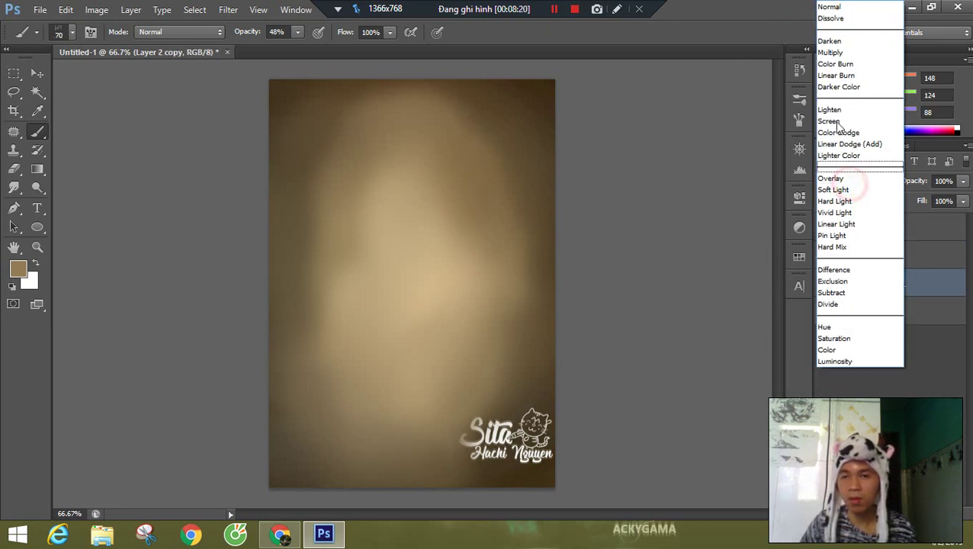
left_click(834, 52)
- Set the foreground color to a dark reddish brown (RGB 52, 20, 14) and return to the Brush tool
left_click(825, 79)
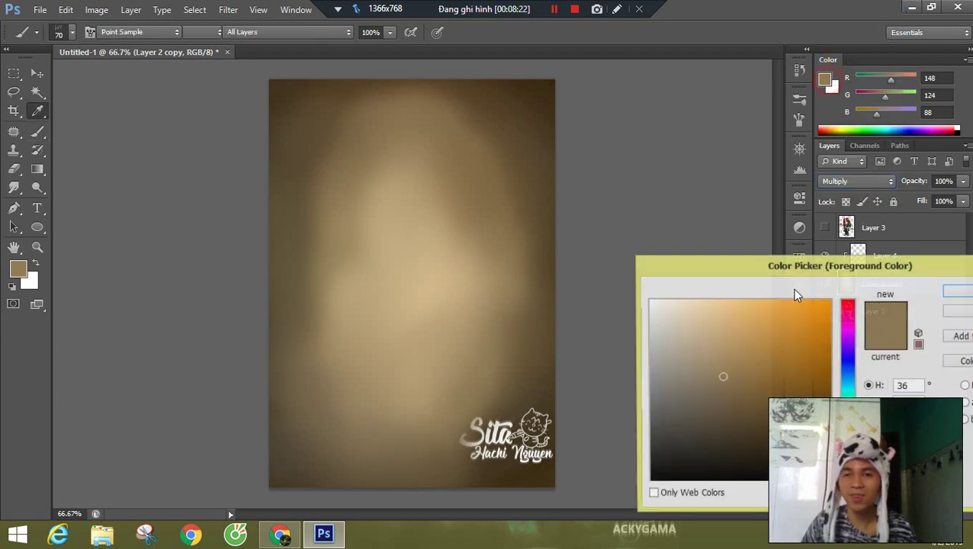
left_click_drag(741, 407, 761, 441)
left_click(955, 292)
key("b")
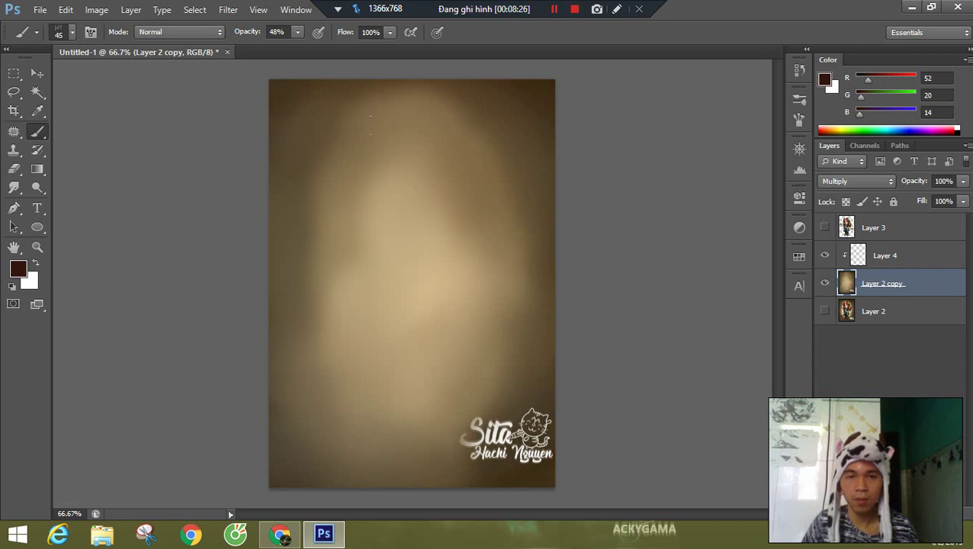
- Try dark bristle strokes across the upper and right backdrop directly on Layer 2 copy, and undo them all
key("bracketleft")
left_click_drag(478, 93, 263, 111)
key("ctrl+z")
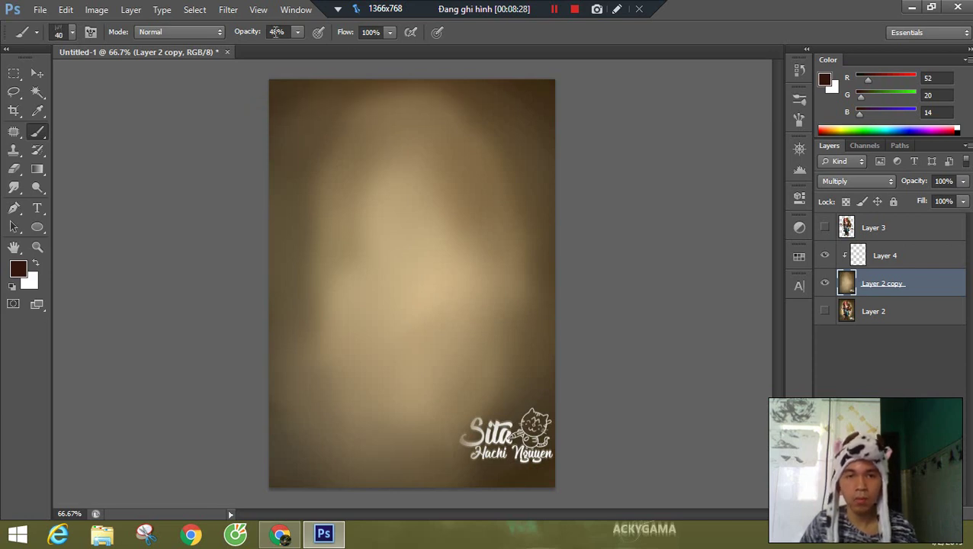
left_click_drag(295, 211, 472, 97)
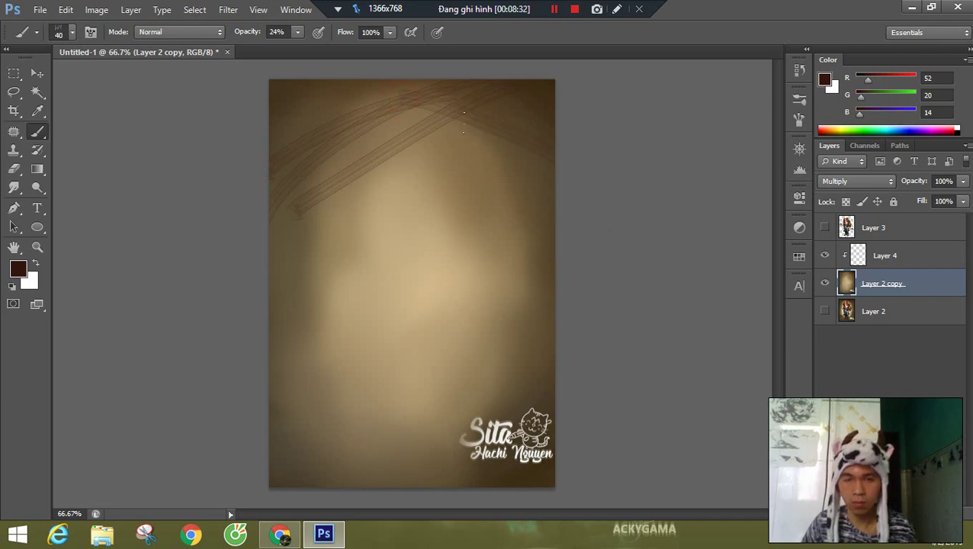
left_click_drag(433, 124, 534, 198)
mouse_move(427, 159)
left_mouse_down()
mouse_move(524, 245)
mouse_move(539, 370)
left_mouse_up()
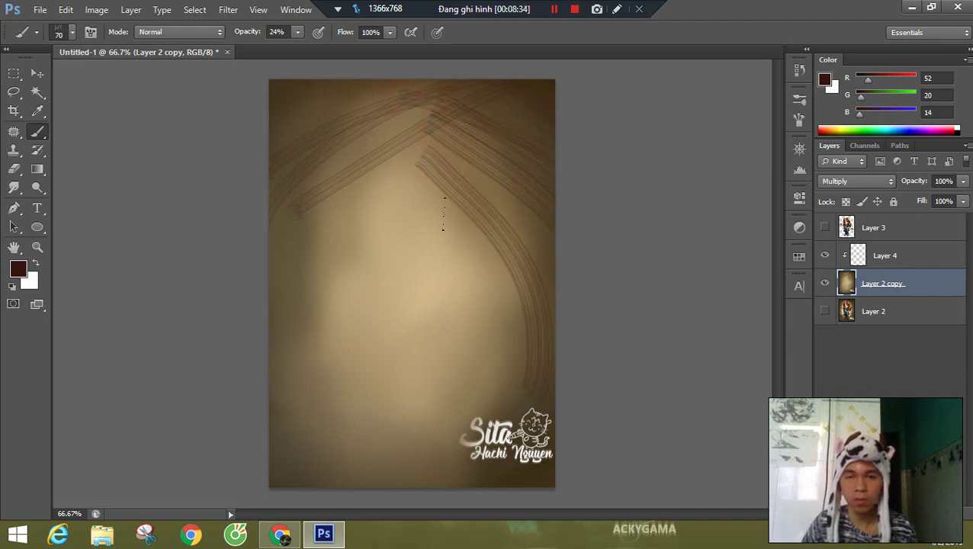
key("ctrl+alt+z")
key("ctrl+alt+z")
key("ctrl+alt+z")
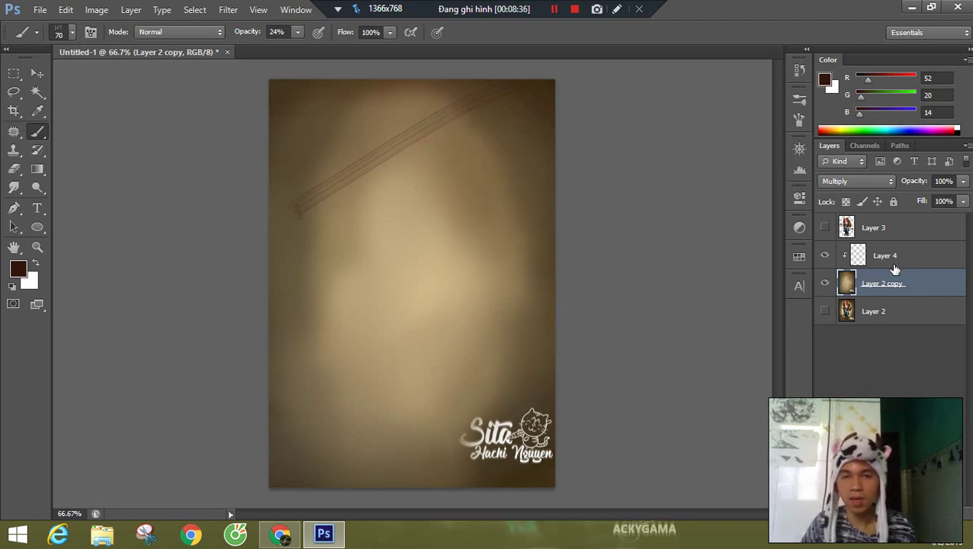
key("ctrl+alt+z")
- Paint curved, overlapping dark bristle strokes over the whole backdrop on the clipped Layer 4
left_click(890, 258)
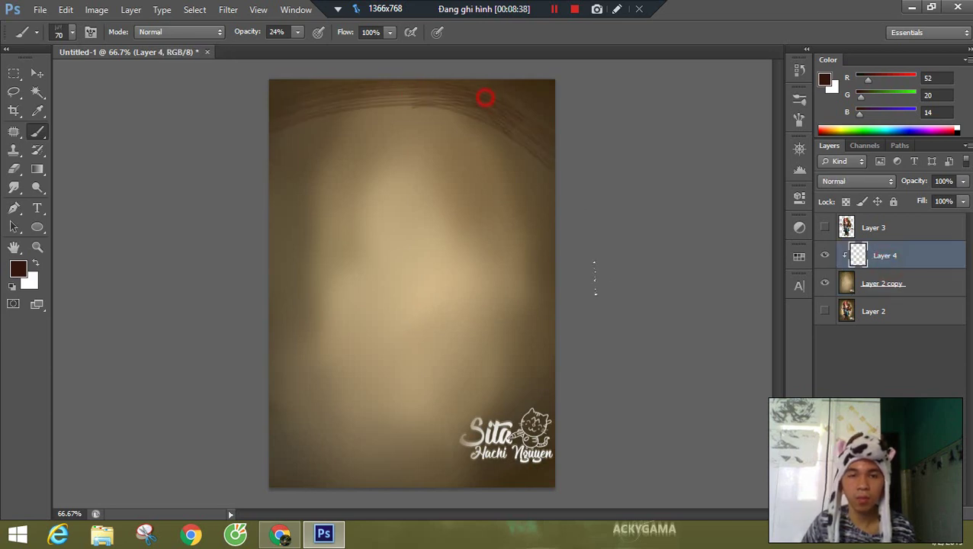
mouse_move(485, 98)
left_mouse_down()
mouse_move(320, 153)
mouse_move(398, 130)
left_mouse_up()
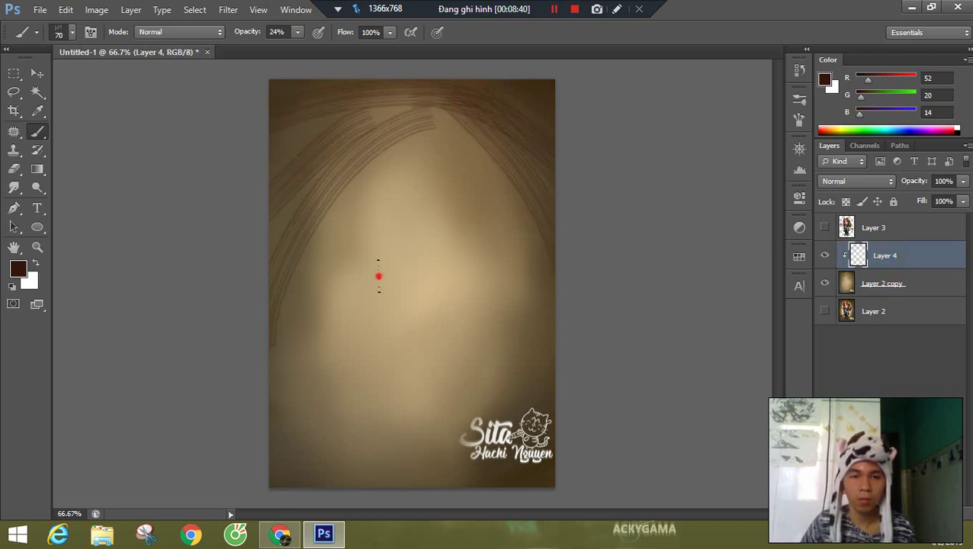
left_click_drag(390, 200, 272, 385)
mouse_move(422, 233)
left_mouse_down()
mouse_move(296, 484)
mouse_move(536, 288)
left_mouse_up()
left_click_drag(509, 218, 405, 437)
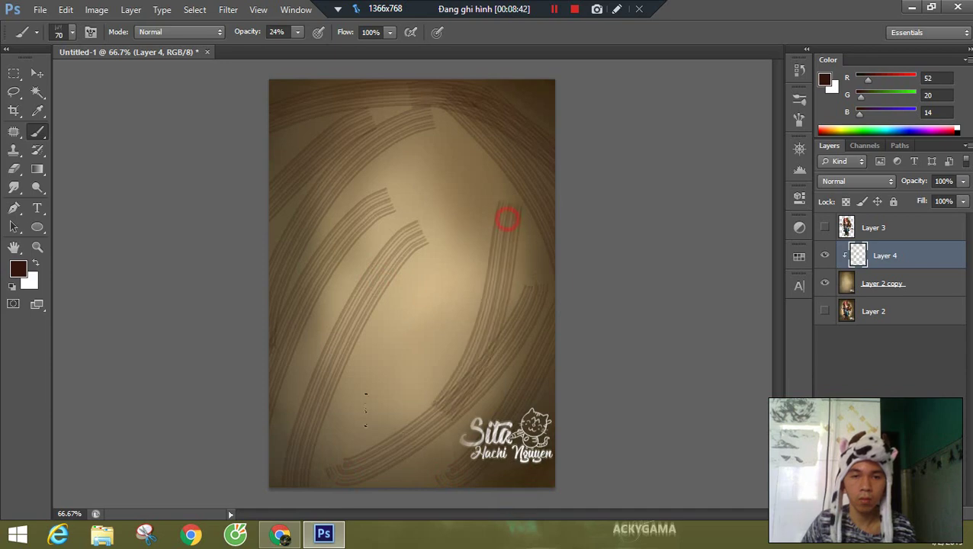
left_click_drag(456, 139, 528, 316)
left_click_drag(461, 174, 426, 398)
mouse_move(470, 298)
left_mouse_down()
mouse_move(334, 433)
mouse_move(408, 327)
mouse_move(419, 151)
mouse_move(320, 360)
mouse_move(347, 468)
mouse_move(491, 362)
mouse_move(544, 139)
left_mouse_up()
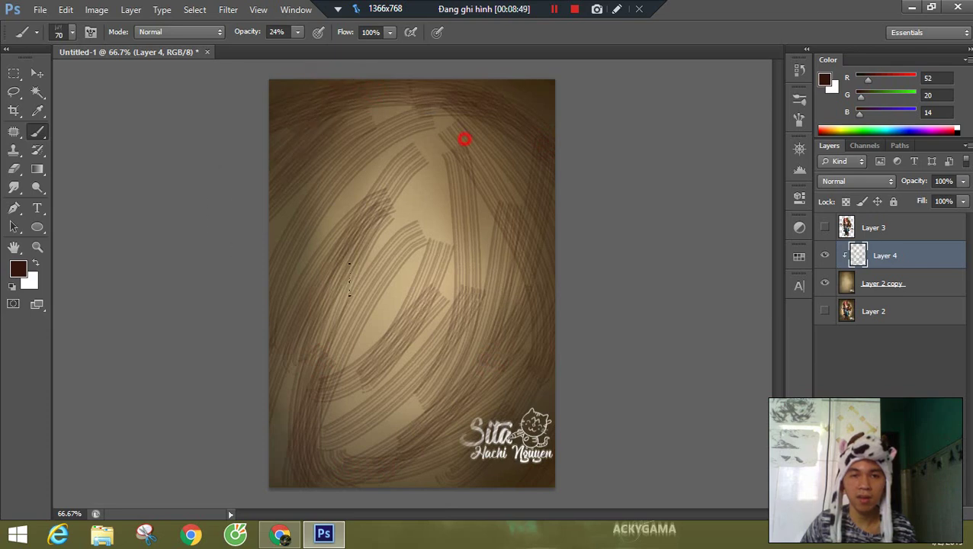
mouse_move(464, 139)
left_mouse_down()
mouse_move(412, 159)
mouse_move(260, 450)
left_mouse_up()
mouse_move(534, 469)
left_mouse_down()
mouse_move(445, 223)
mouse_move(352, 180)
mouse_move(404, 114)
left_mouse_up()
mouse_move(325, 349)
left_mouse_down()
mouse_move(363, 331)
mouse_move(410, 416)
mouse_move(450, 406)
left_mouse_up()
- Try a Spin Radial Blur at Good quality on the bristle strokes of Layer 4, and undo it
key("v")
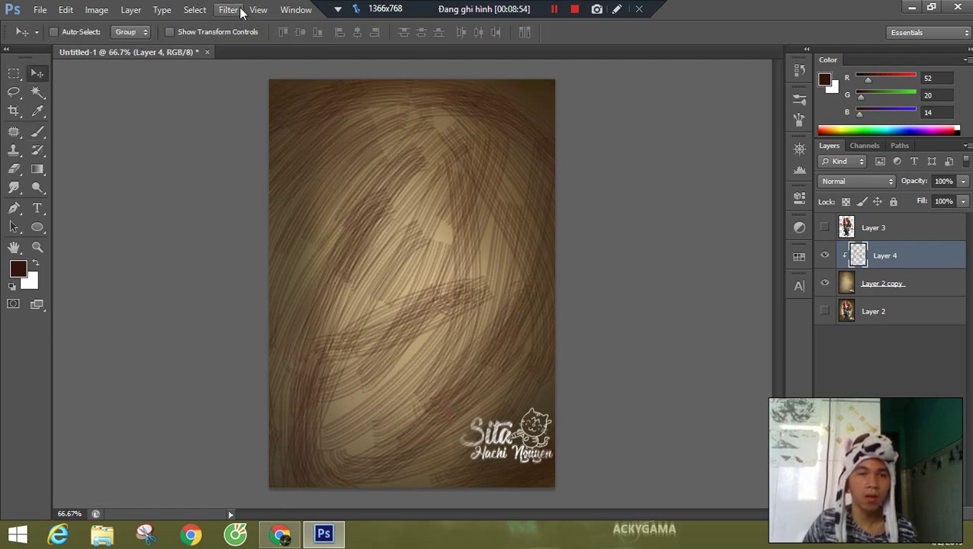
left_click(241, 9)
mouse_move(293, 195)
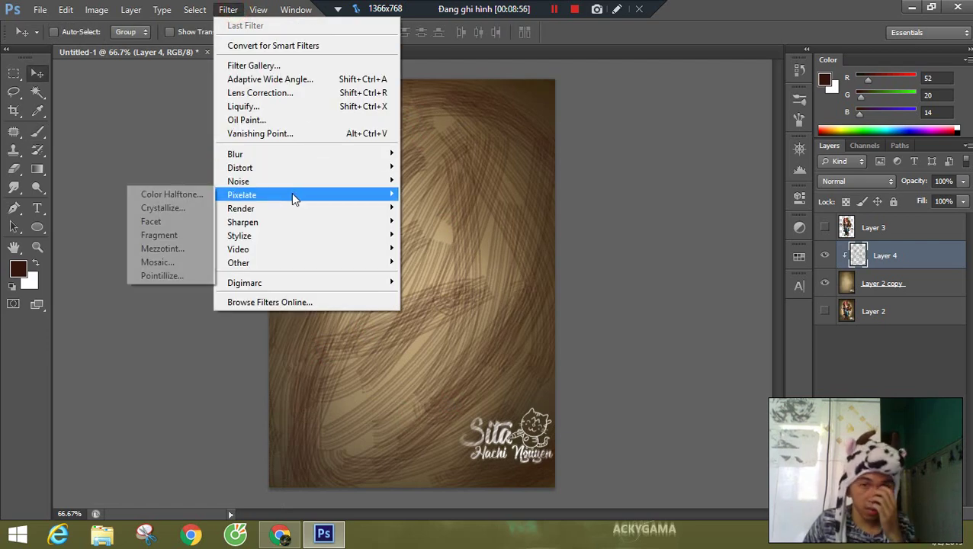
left_click(305, 155)
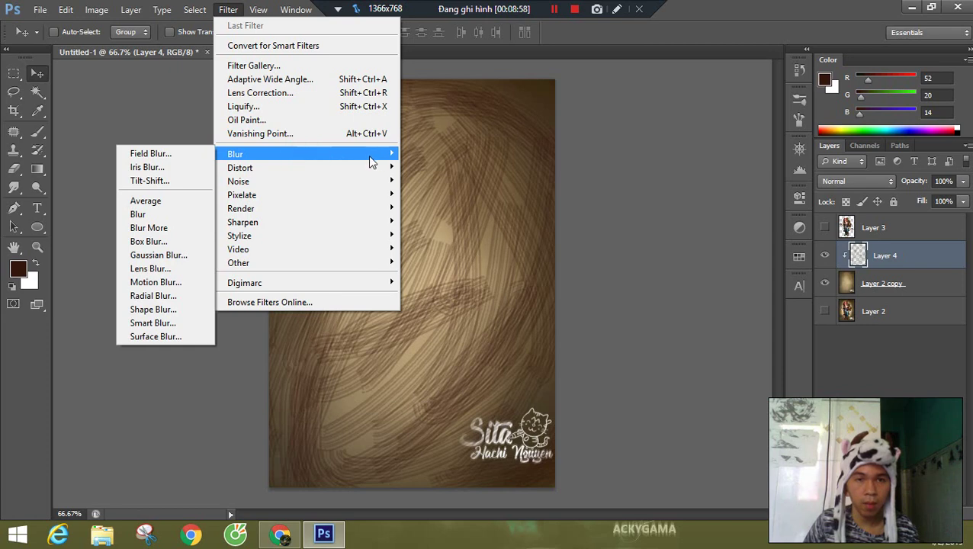
left_click(169, 295)
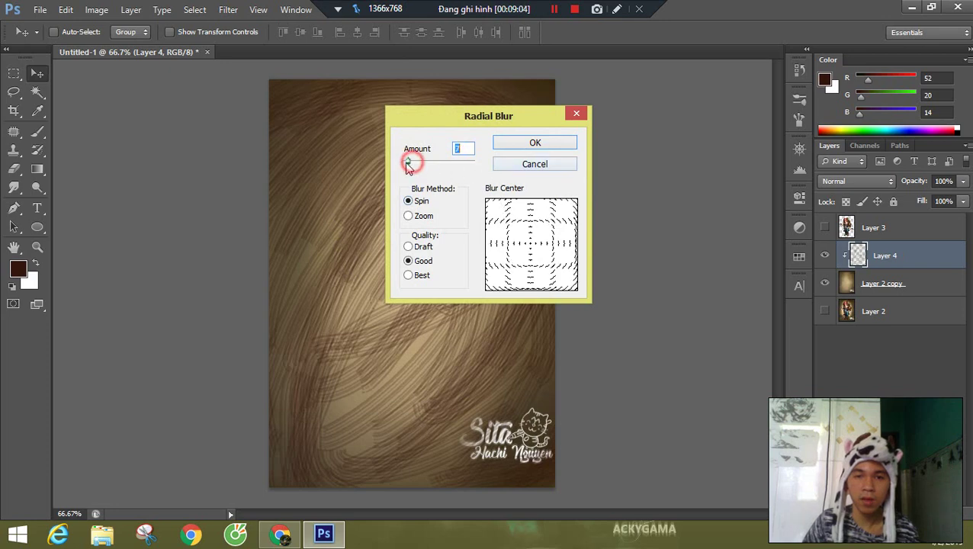
left_click_drag(407, 166, 411, 172)
left_click(536, 145)
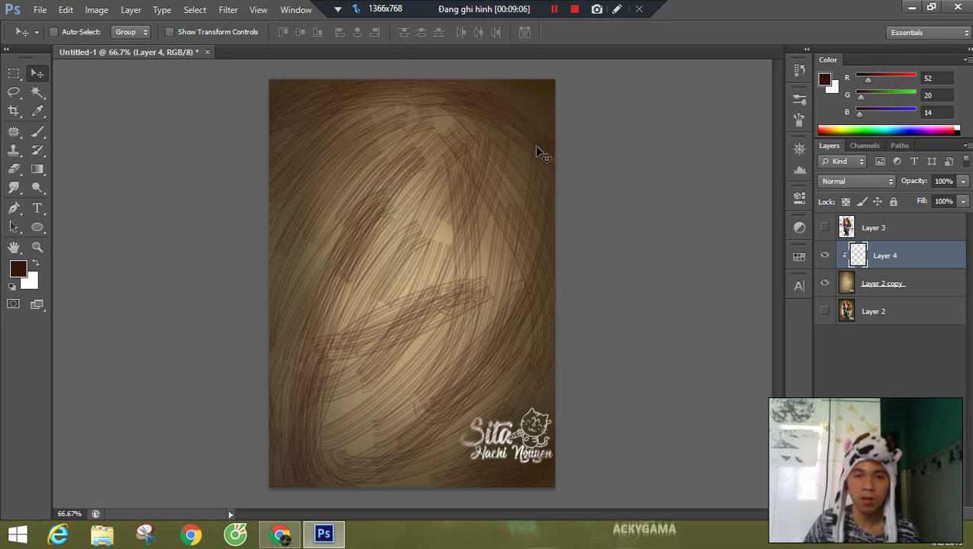
key("ctrl+z")
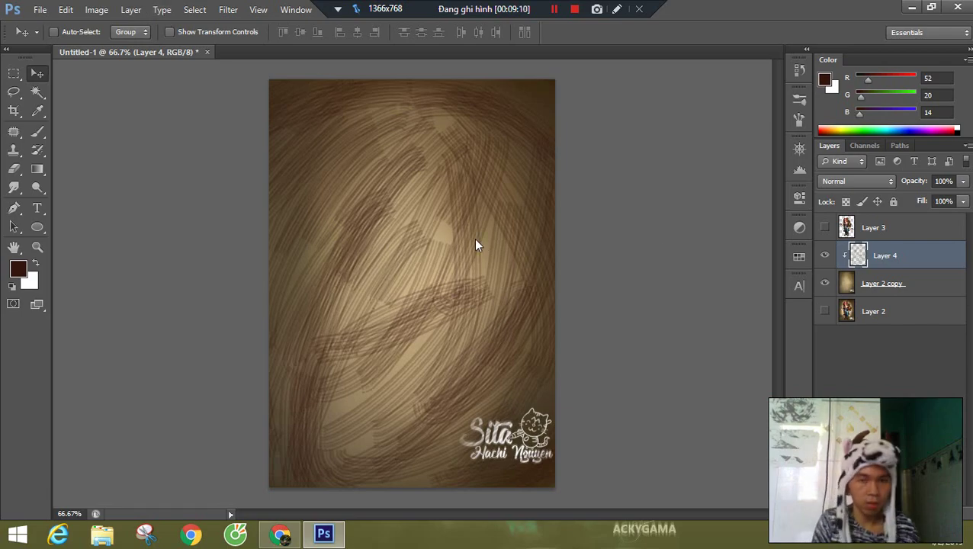
- Liquify Layer 4 with the Forward Warp tool at brush size 400, pushing the bristle strokes into flowing waves
key("ctrl+shift+x")
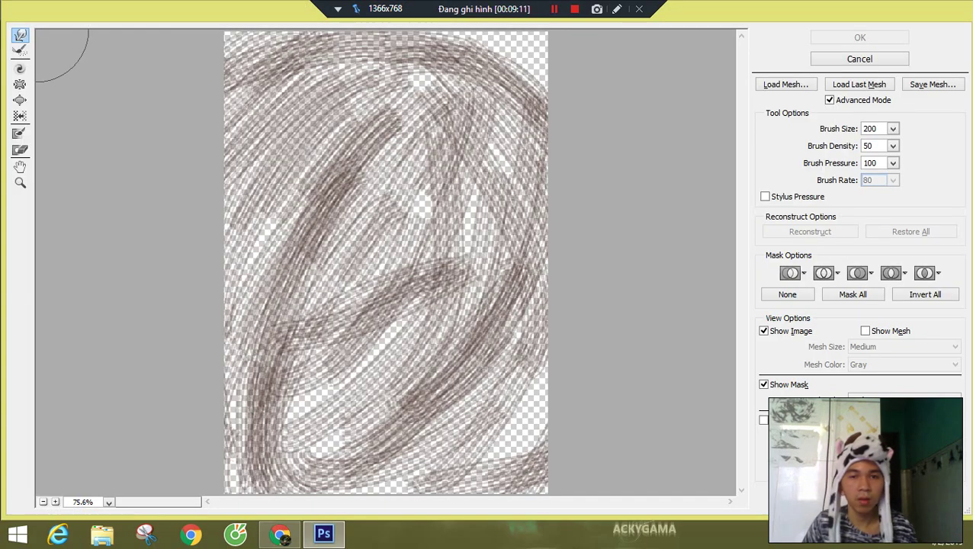
left_click(18, 37)
key("bracketright")
key("bracketright")
key("bracketright")
mouse_move(476, 118)
left_mouse_down()
mouse_move(480, 335)
mouse_move(467, 387)
mouse_move(218, 239)
mouse_move(333, 95)
mouse_move(343, 241)
mouse_move(278, 241)
mouse_move(427, 229)
mouse_move(328, 404)
mouse_move(415, 419)
mouse_move(510, 411)
mouse_move(492, 469)
left_mouse_up()
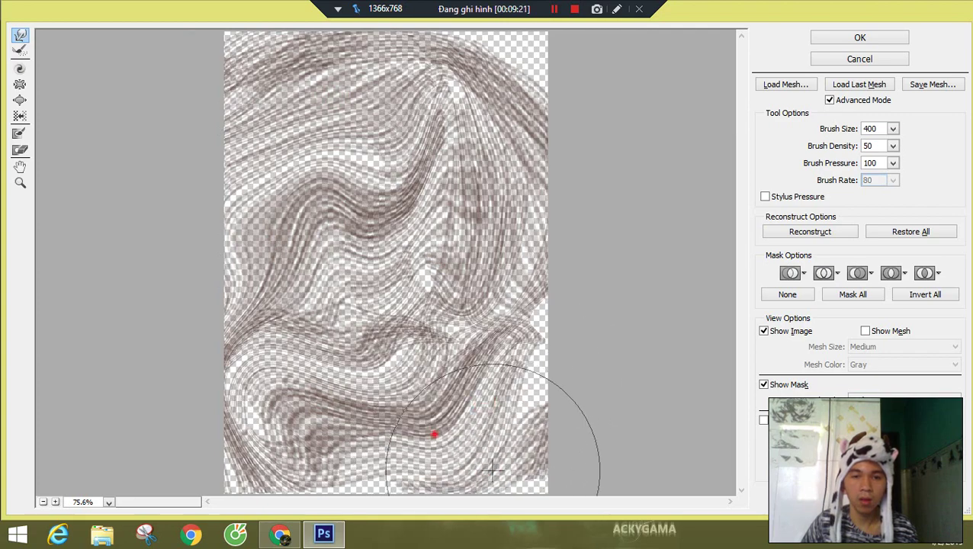
mouse_move(510, 87)
left_mouse_down()
mouse_move(500, 65)
mouse_move(324, 68)
mouse_move(358, 54)
mouse_move(430, 135)
mouse_move(300, 209)
mouse_move(305, 228)
left_mouse_up()
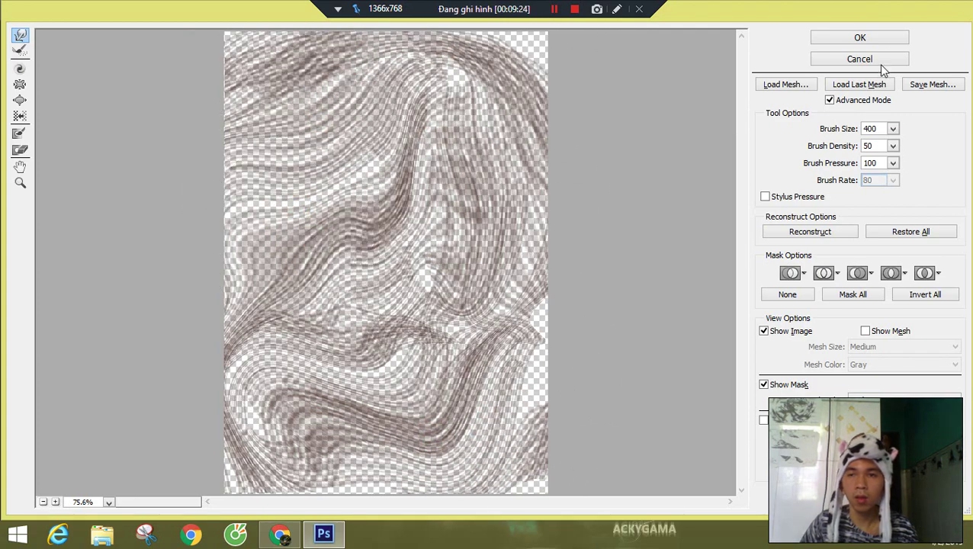
left_click(881, 38)
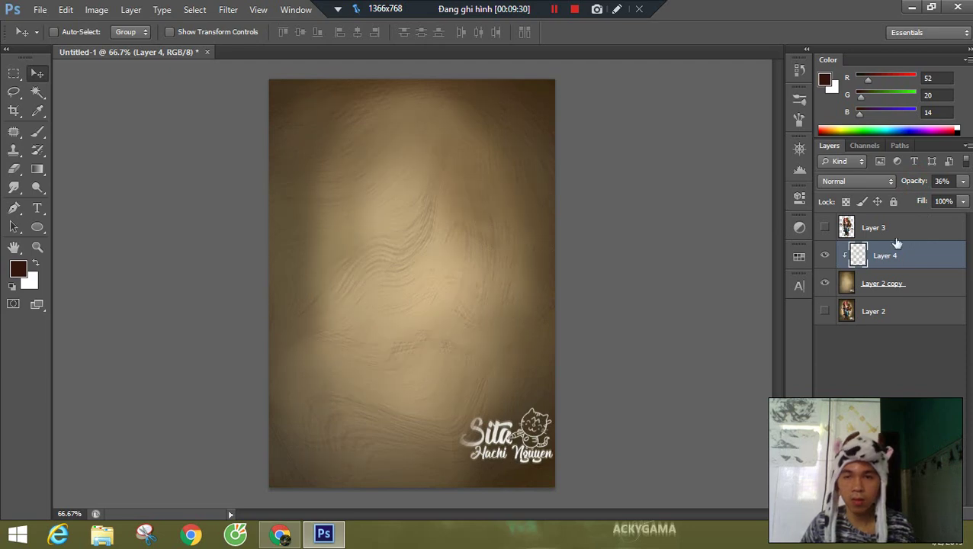
- Merge Layer 4 with Layer 2 copy and rename the merged layer background
left_click(884, 280, "shift")
key("ctrl+e")
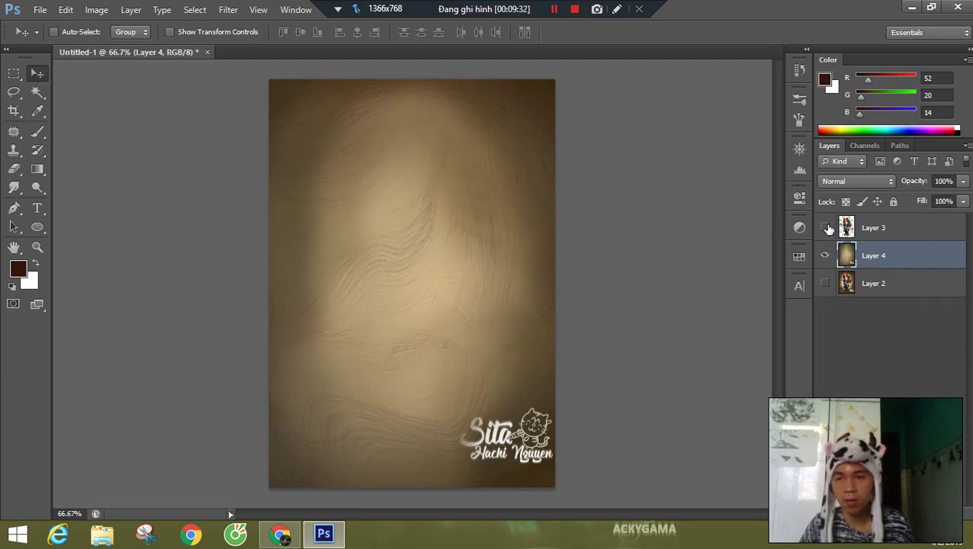
double_click(876, 256)
type("back")
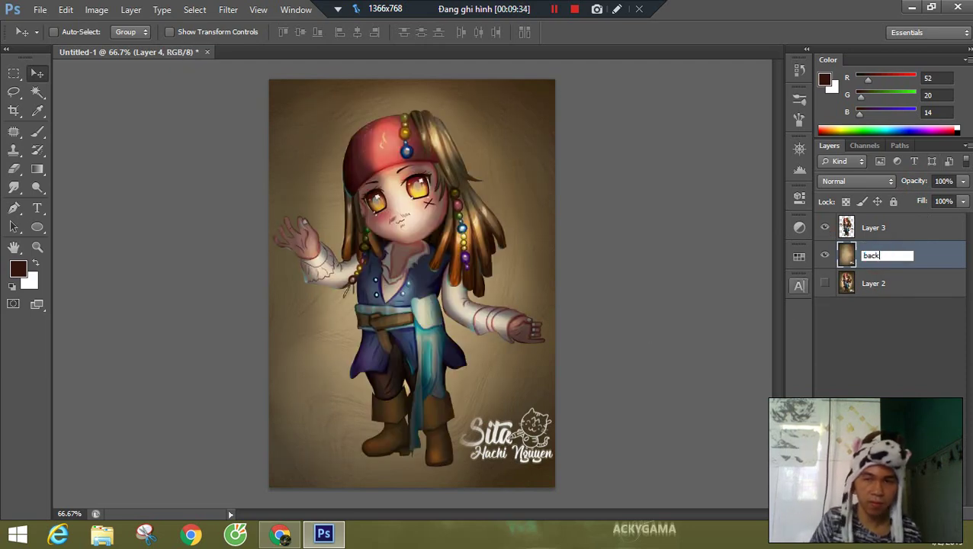
type("ground")
key("Return")
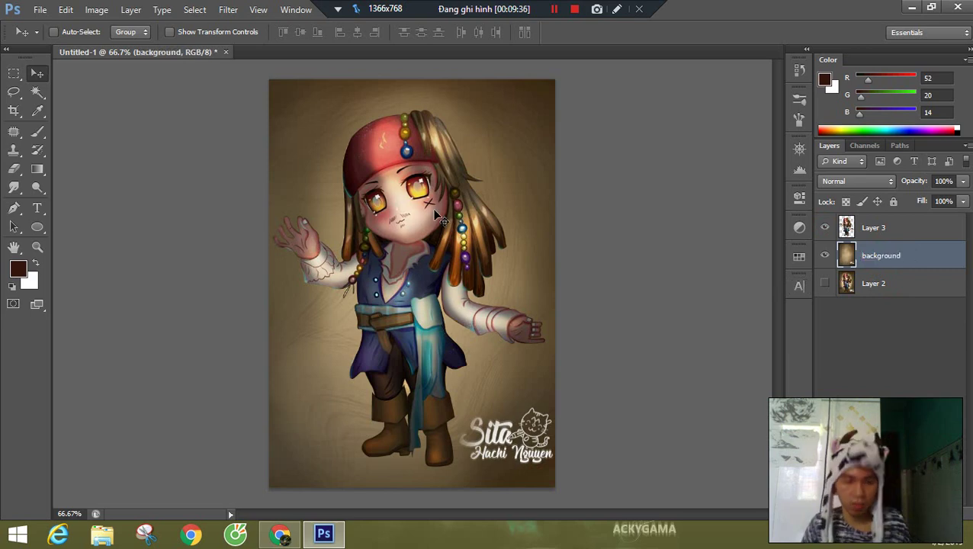
- Darken the background layer with Levels, setting the black input level to 24, and compare it with Layer 2 by toggling its visibility
key("ctrl+l")
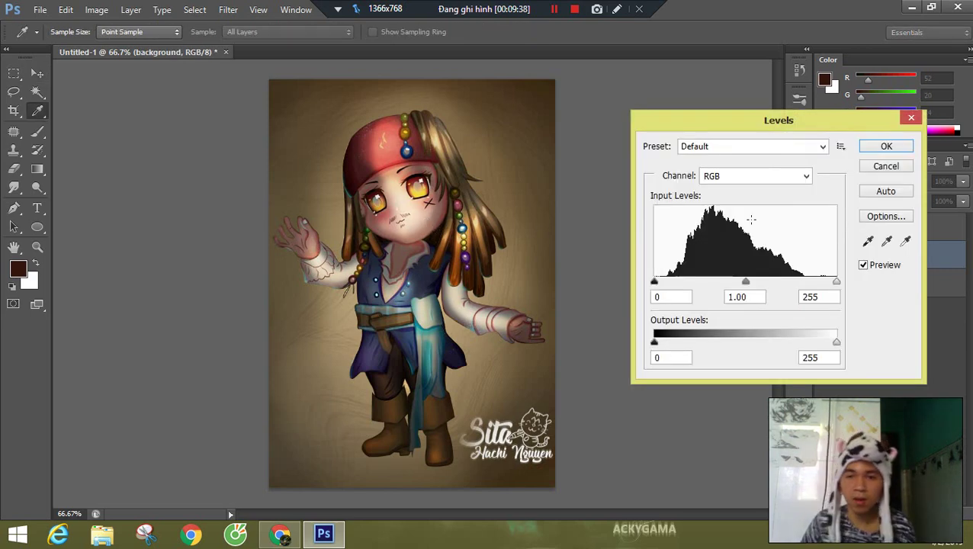
left_click_drag(654, 282, 672, 287)
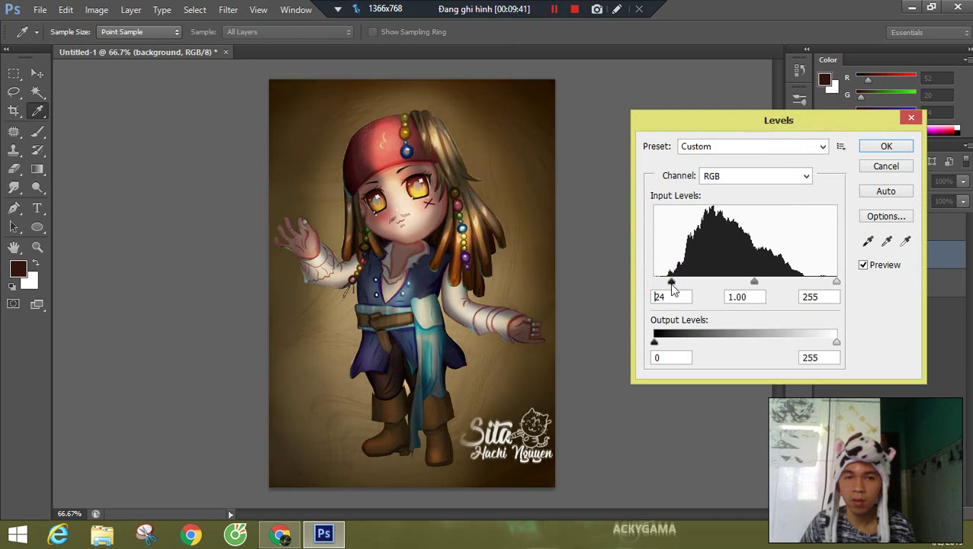
left_click(883, 148)
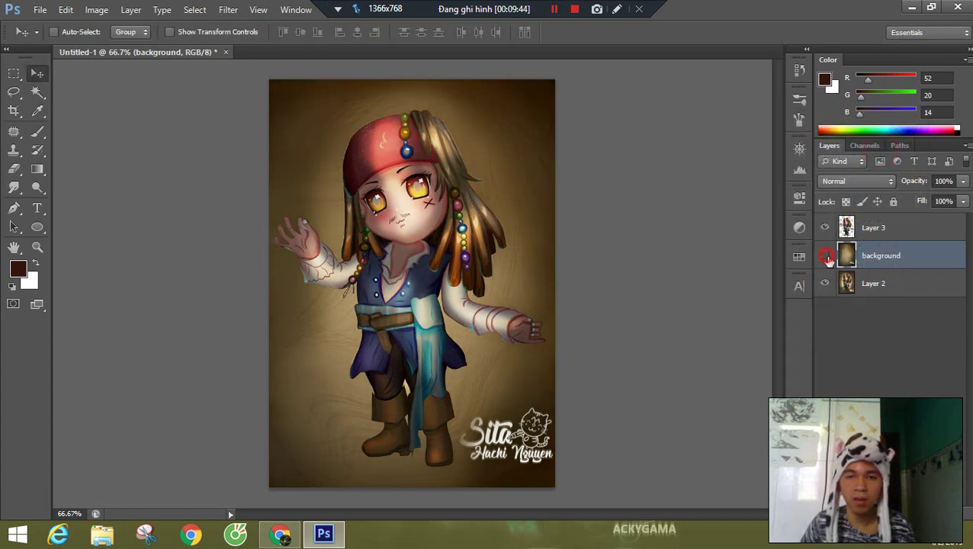
left_click(825, 256)
left_click(825, 256)
left_click(825, 256)
left_click(825, 256)
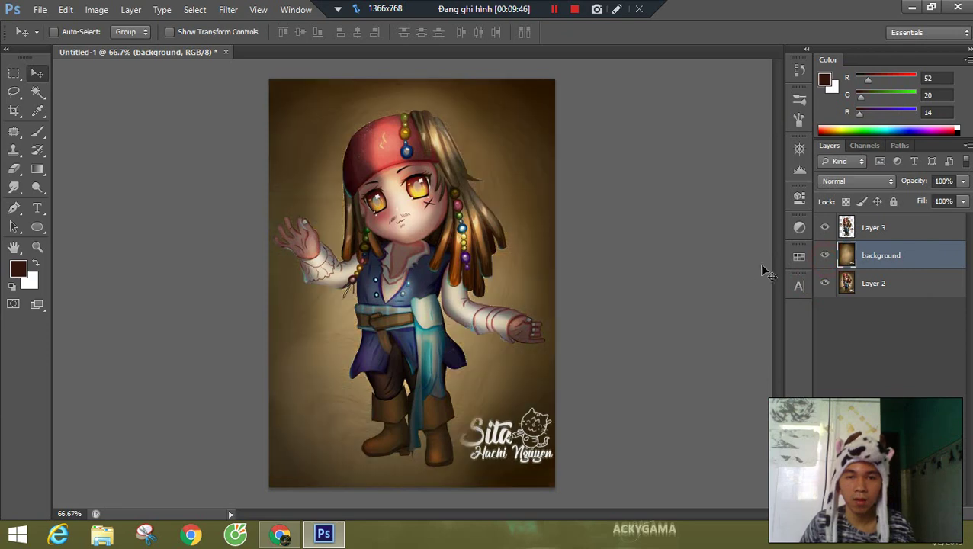
- Reduce the background layer's saturation to -20 with Hue/Saturation and check the whole artwork
key("ctrl+u")
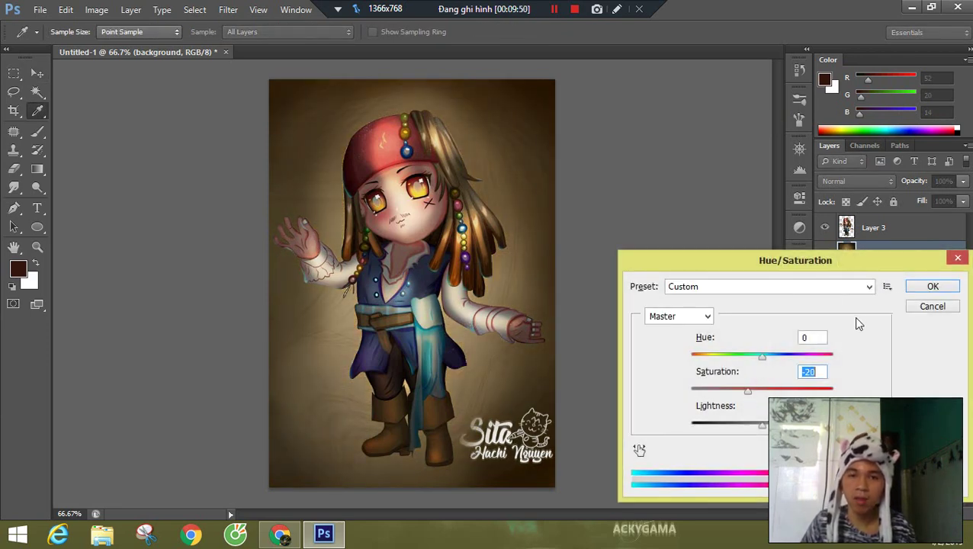
left_click(922, 288)
key("ctrl+minus")
key("ctrl+minus")
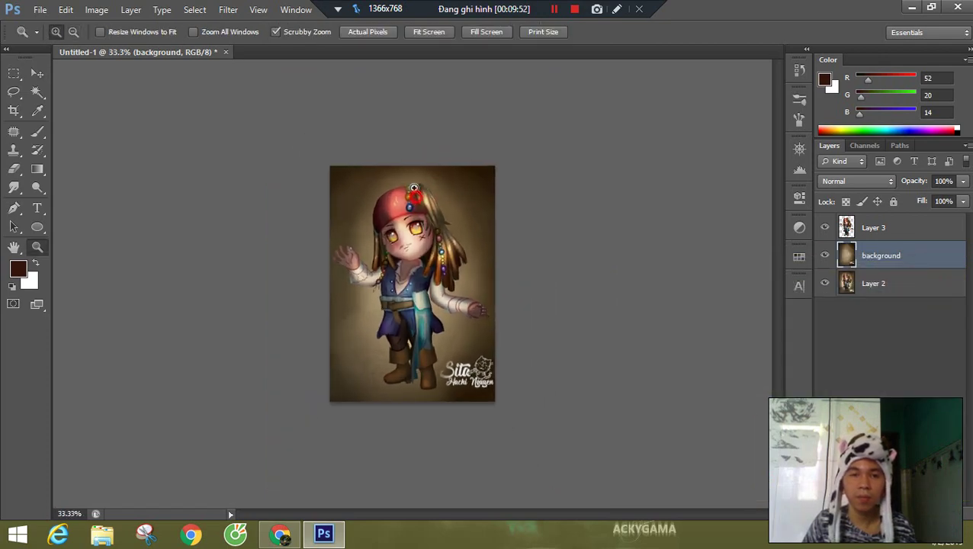
key("ctrl+plus")
key("ctrl+plus")
- Start saving the document under a new name and browse to Stream > animation on Local Disk (E:)
key("ctrl+s")
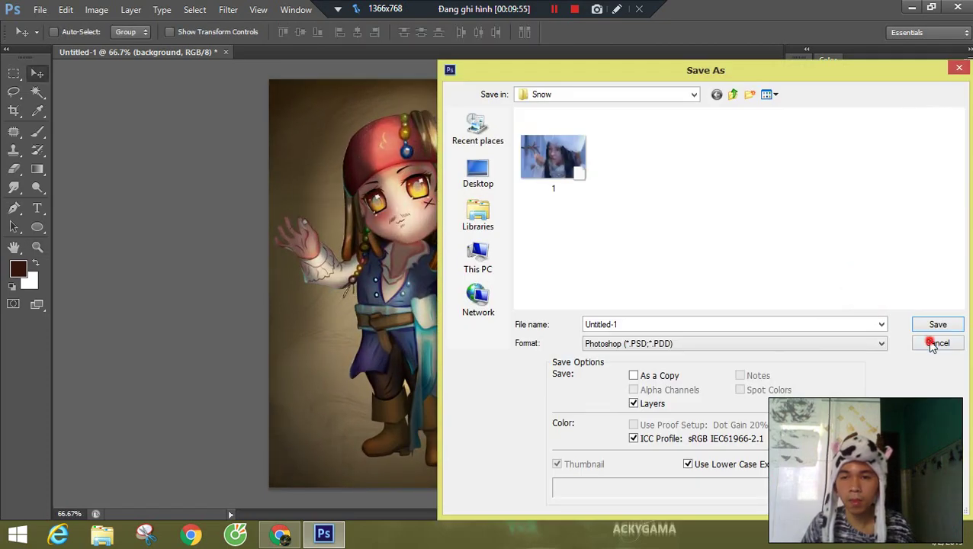
left_click(934, 340)
left_click(38, 9)
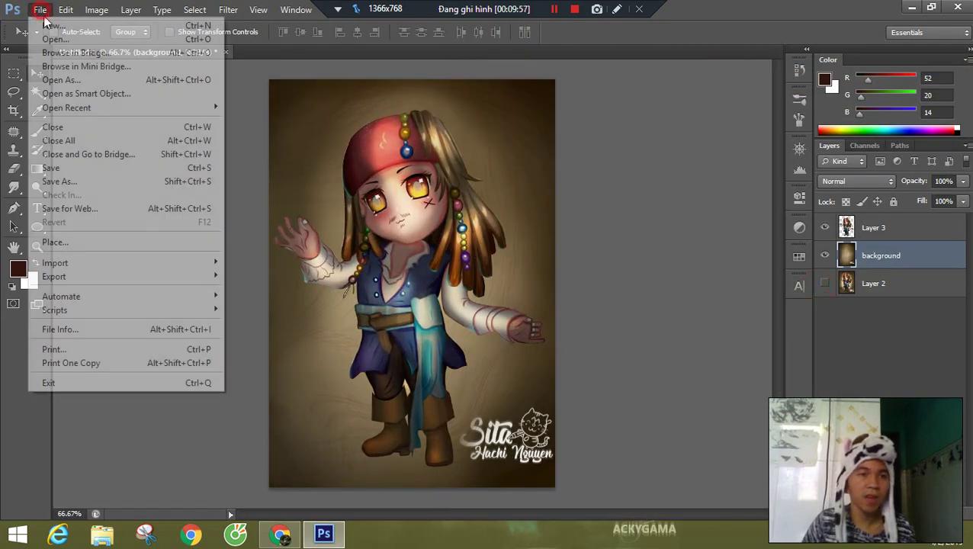
left_click(72, 180)
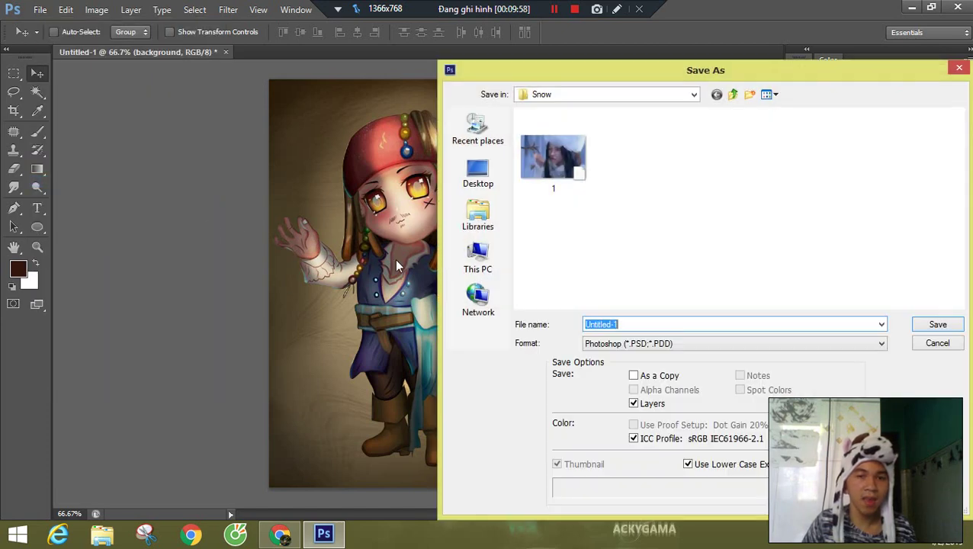
left_click(478, 258)
left_click(641, 302)
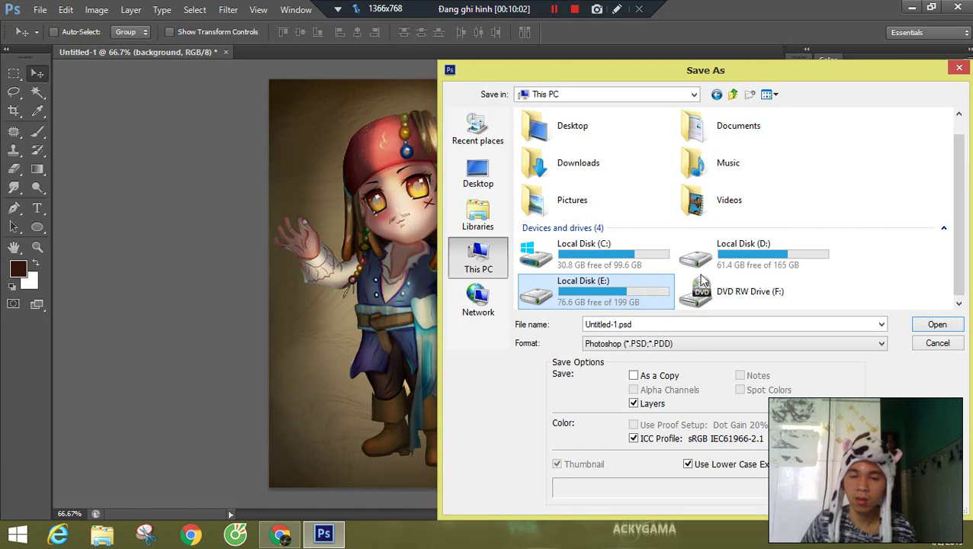
left_click(621, 289)
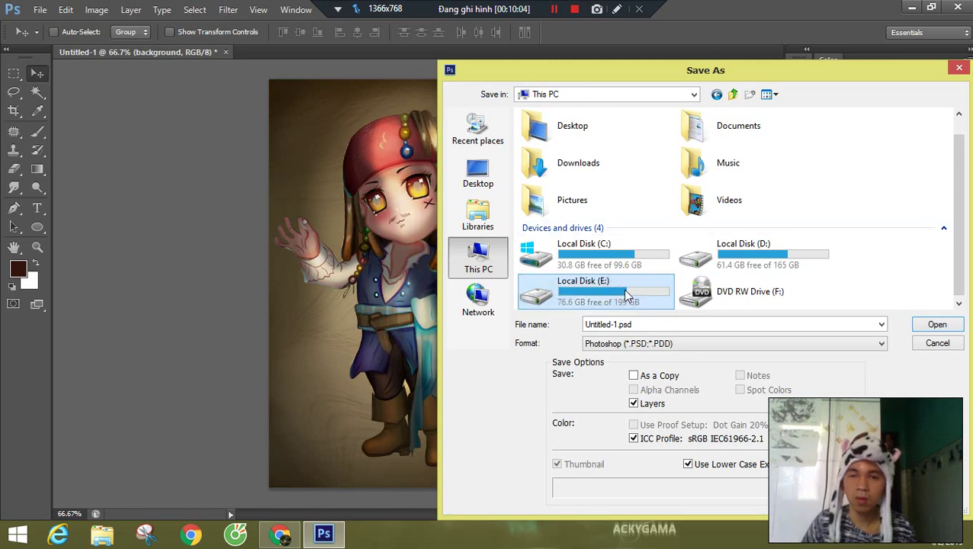
double_click(625, 295)
scroll(630, 251, "down", 5)
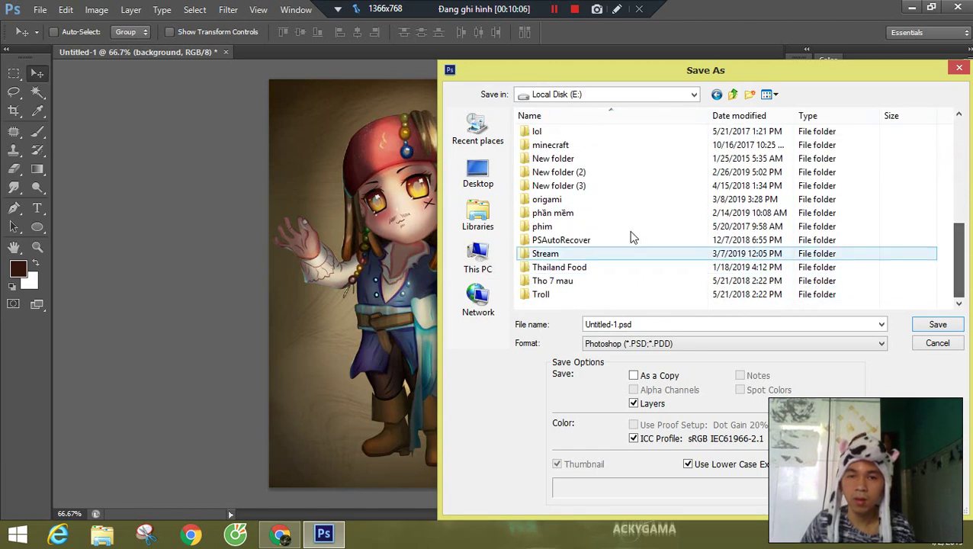
double_click(549, 254)
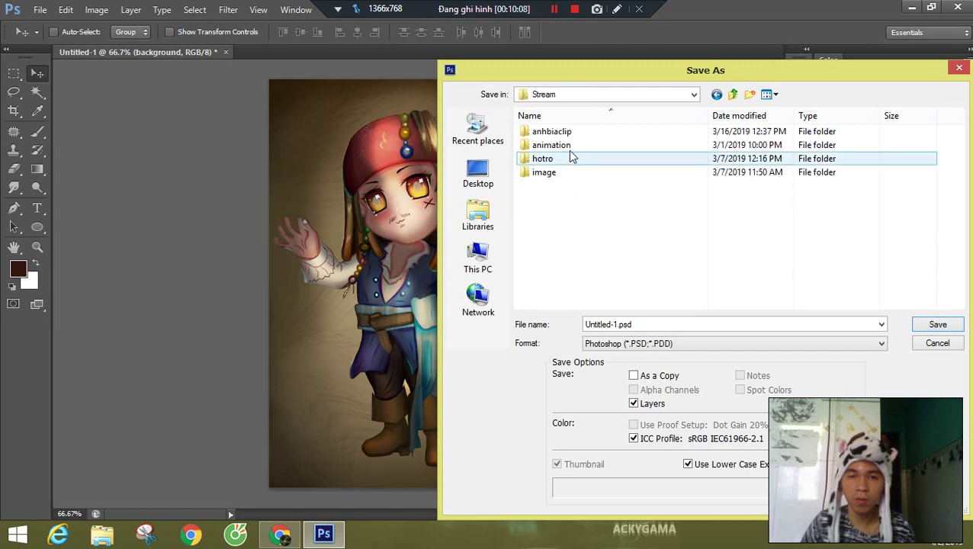
double_click(560, 146)
- Create a folder named Jack inside the animation folder and open it as the save location
left_click(748, 94)
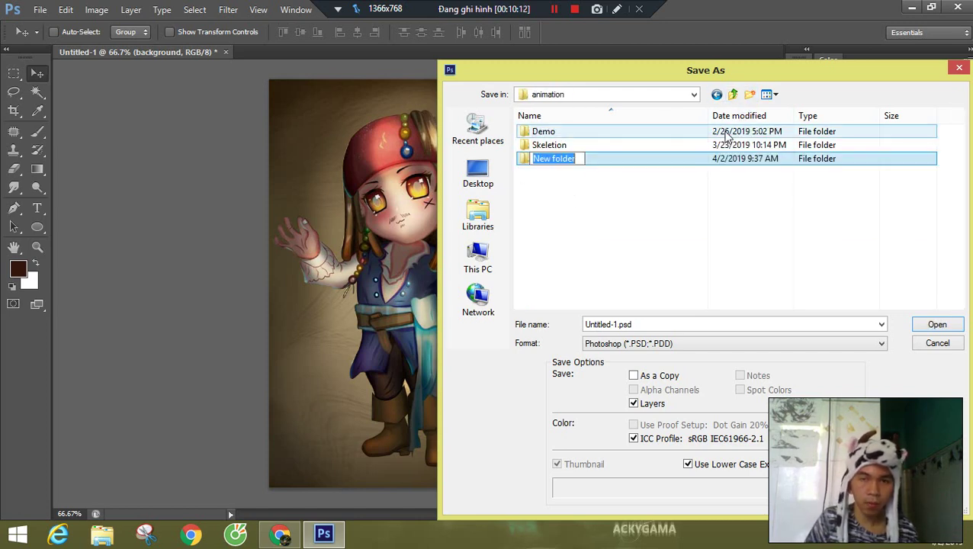
type("Jack")
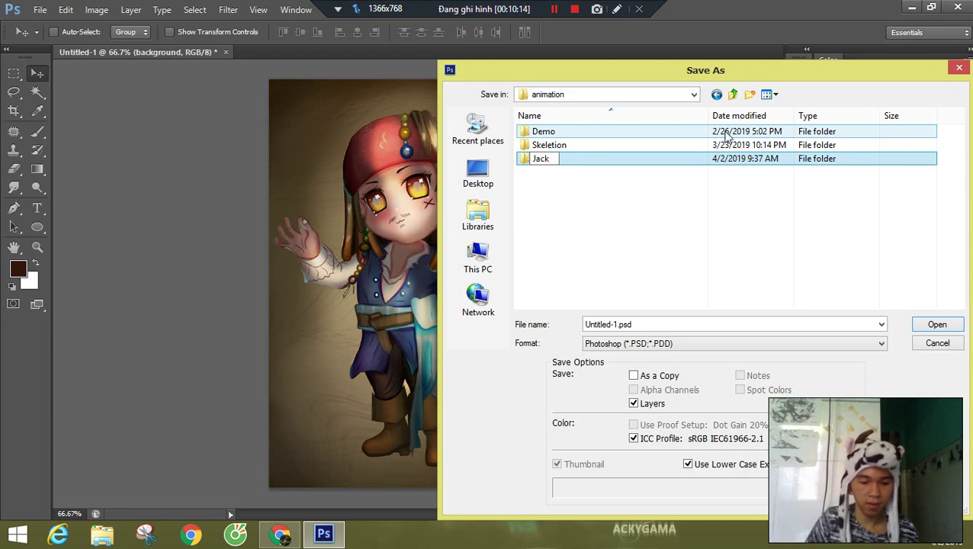
key("Return")
key("Return")
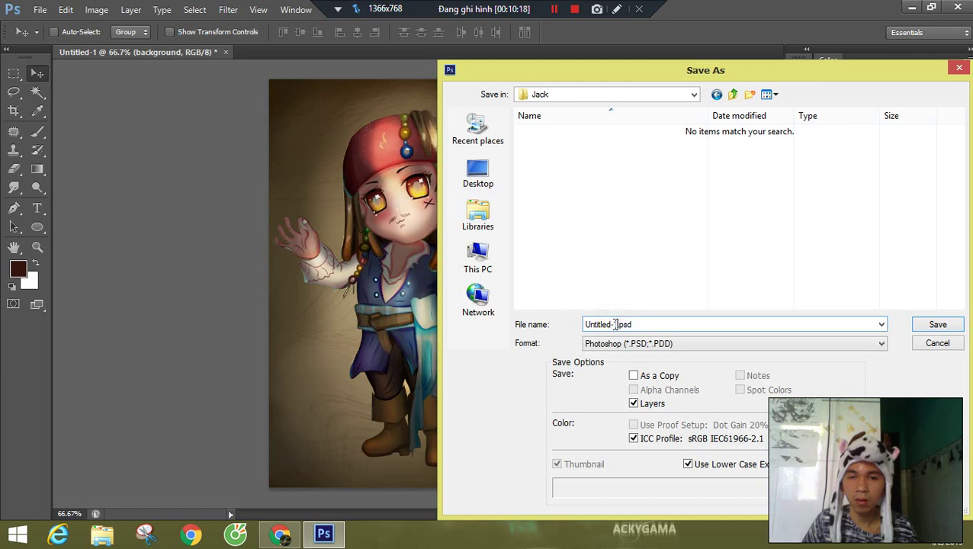
- Name the file JackSparow.psd and save it in Photoshop format, accepting the format options
left_click_drag(619, 324, 522, 321)
key("BackSpace")
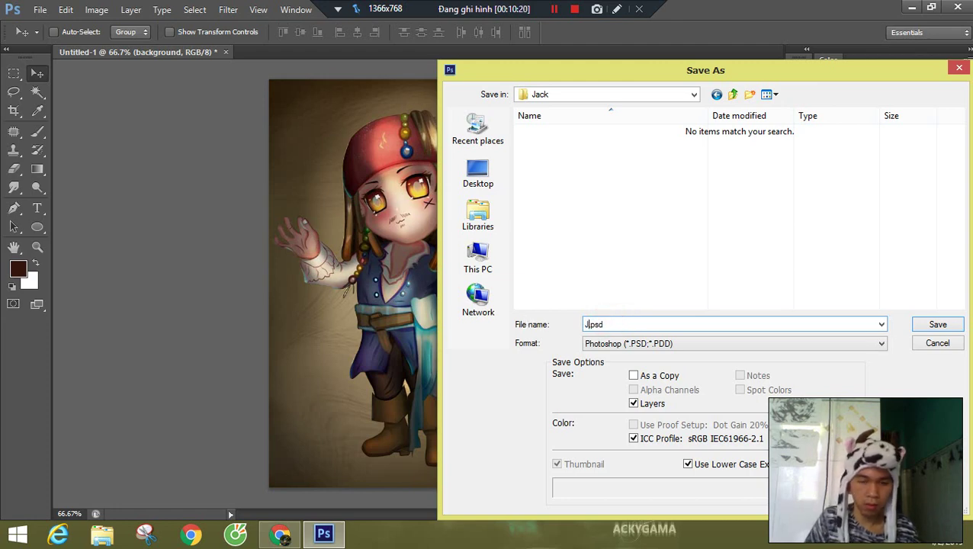
key("Menu")
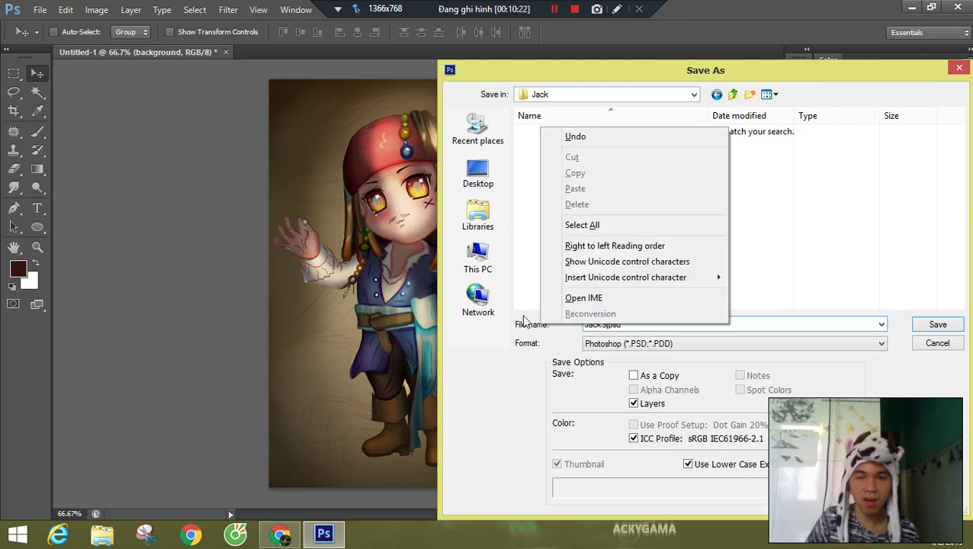
key("Escape")
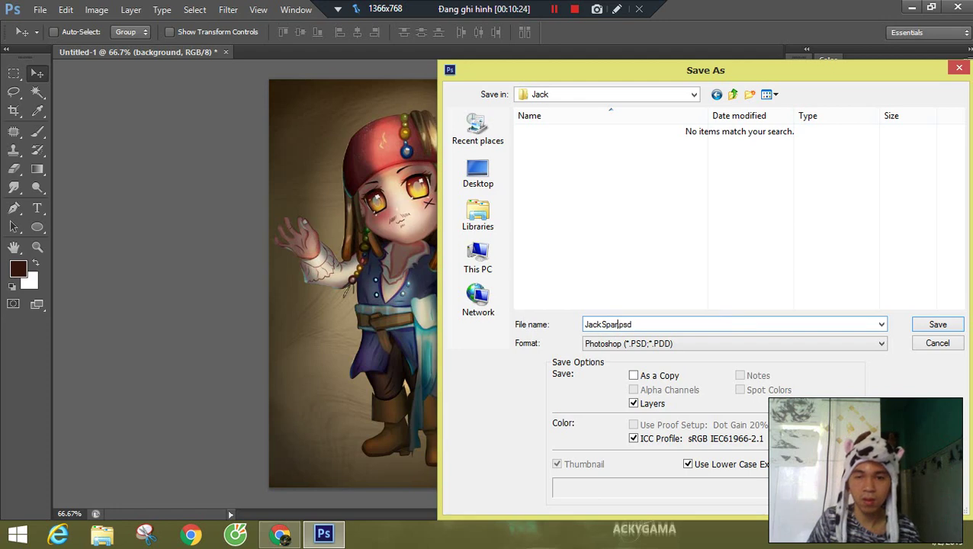
type("w")
key("Return")
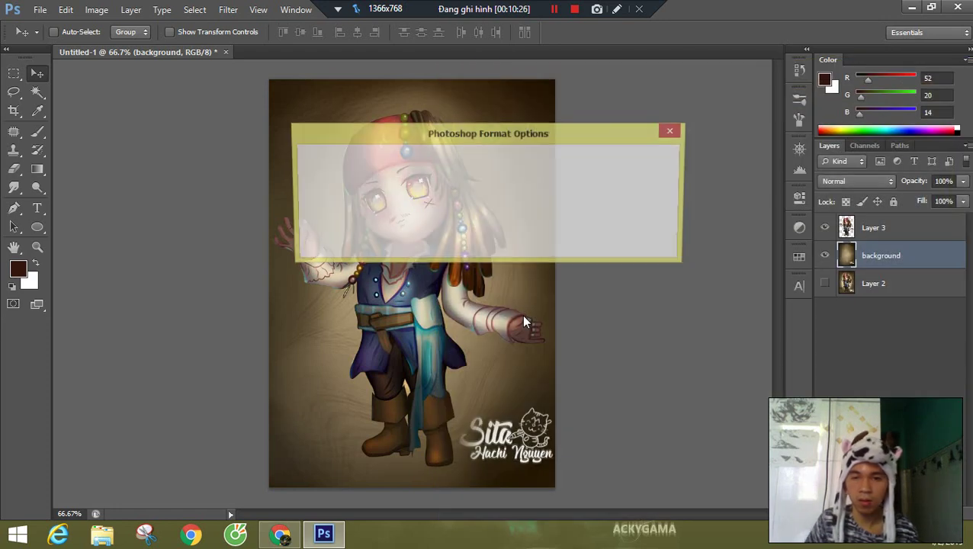
left_click(645, 160)
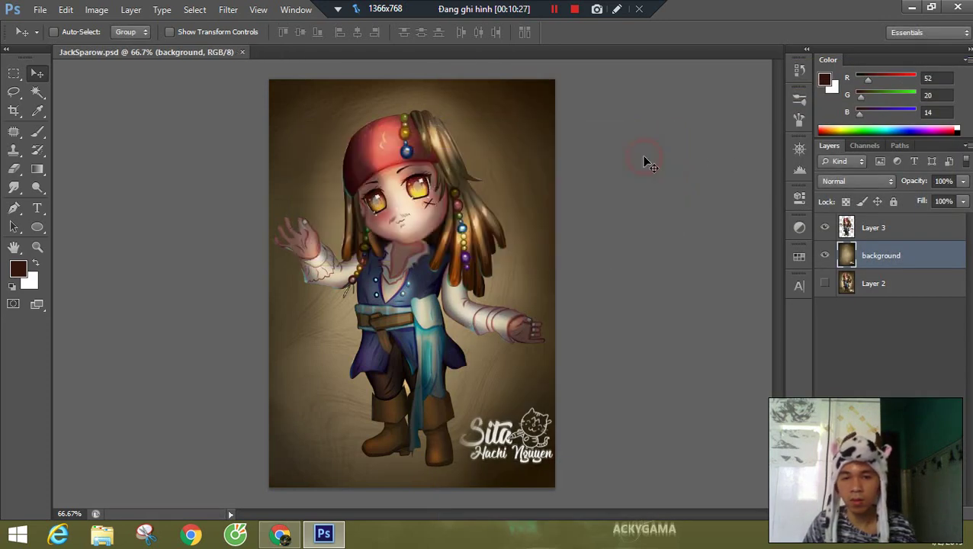
- On Layer 3, trace a Polygonal Lasso selection around the string of green, yellow and blue beads on the red bandana
left_click(852, 228)
key("ctrl+space")
left_click(421, 182)
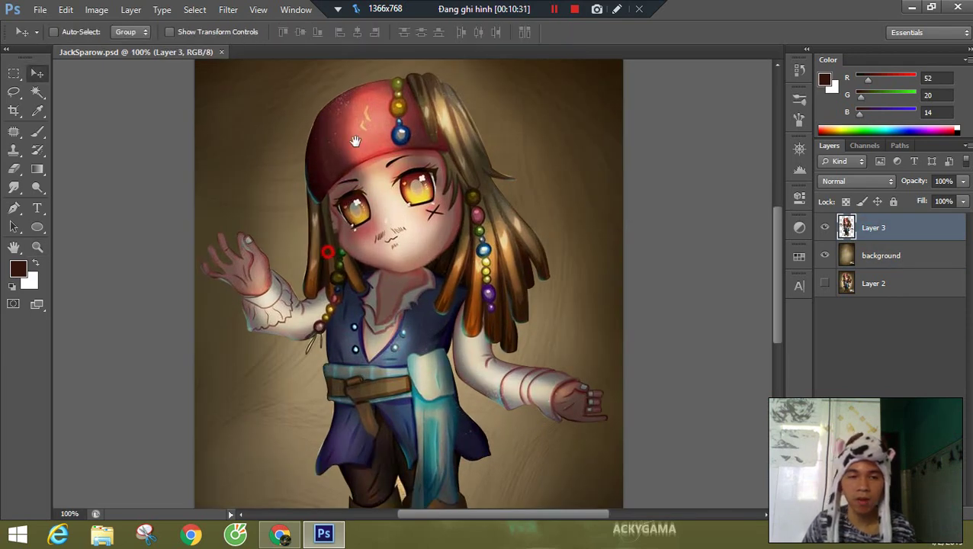
left_click_drag(357, 141, 365, 83)
left_click_drag(356, 195, 327, 365)
key("ctrl+space")
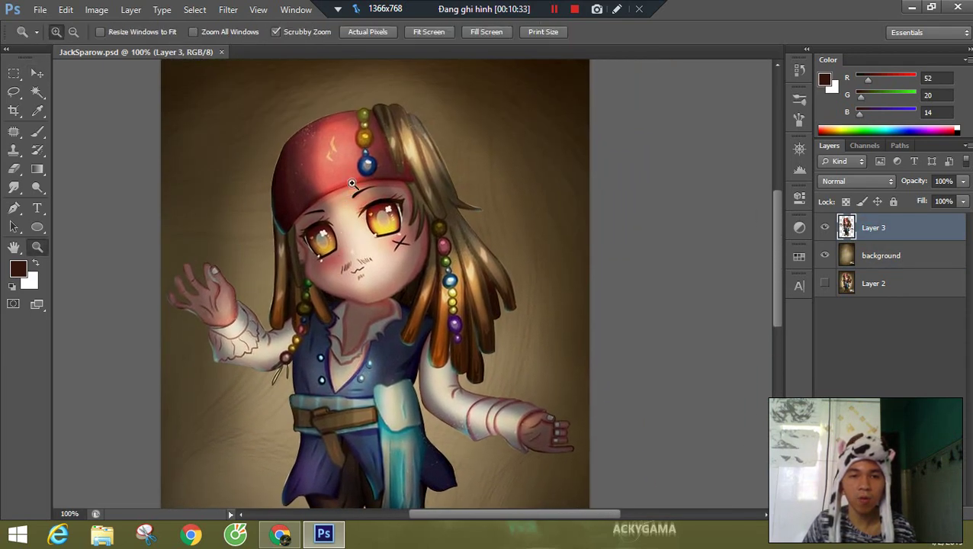
left_click_drag(352, 183, 417, 182)
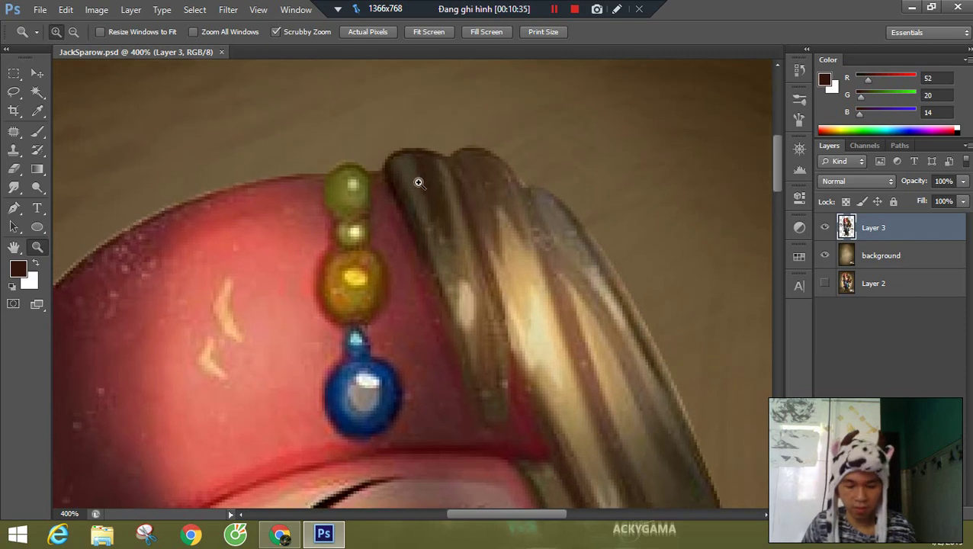
key("p")
scroll(340, 147, "down", 1)
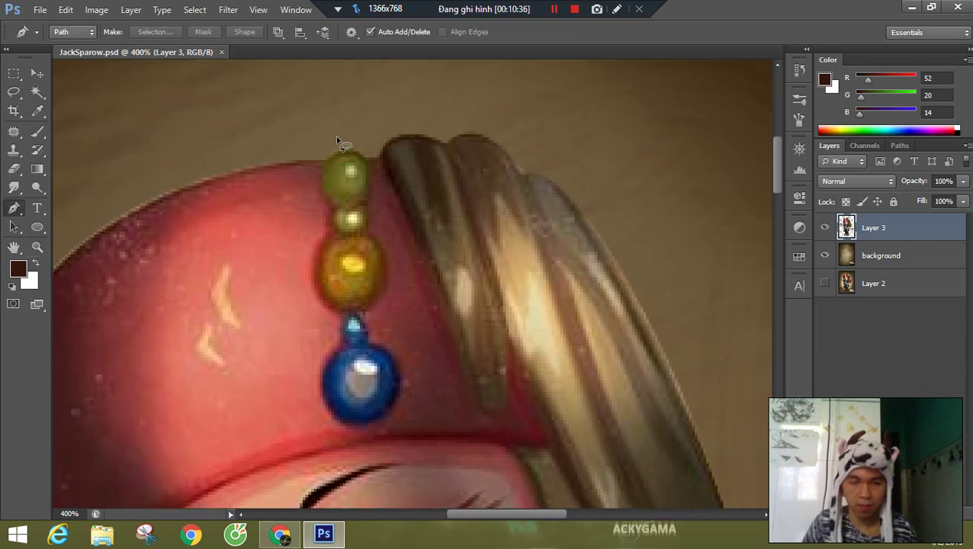
key("l")
left_click_drag(328, 146, 330, 151)
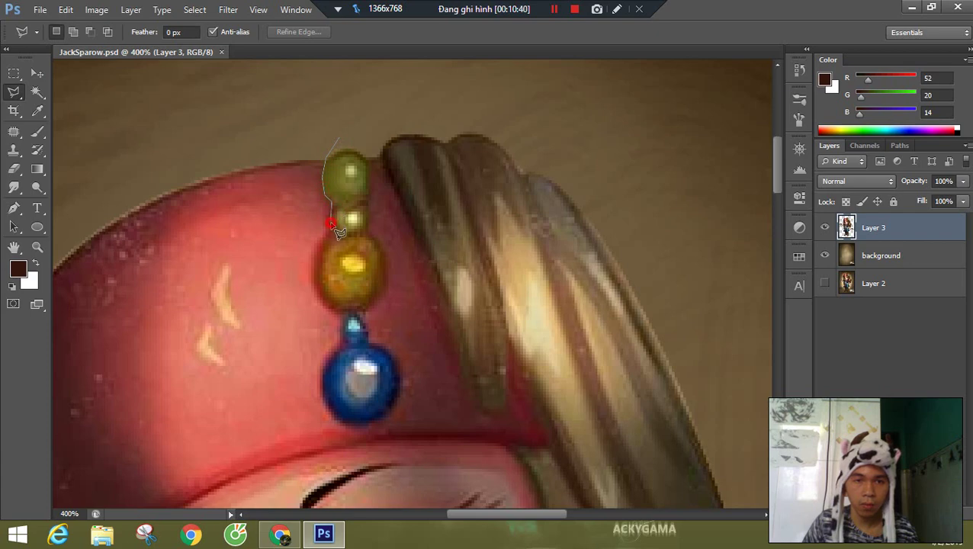
mouse_move(315, 261)
left_mouse_down()
mouse_move(321, 305)
mouse_move(346, 327)
mouse_move(326, 375)
mouse_move(323, 360)
mouse_move(328, 410)
mouse_move(353, 425)
mouse_move(391, 413)
mouse_move(398, 364)
left_mouse_up()
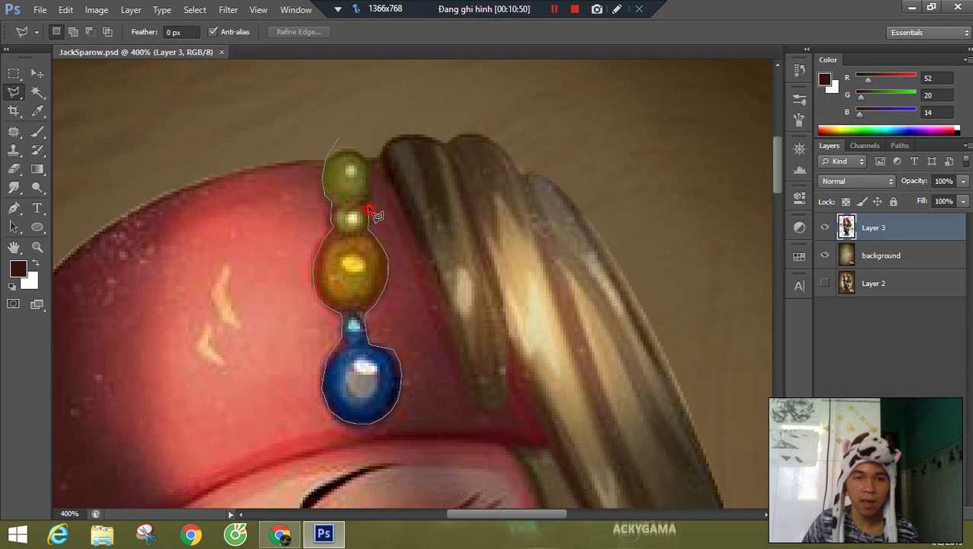
mouse_move(368, 210)
left_mouse_down()
mouse_move(374, 186)
mouse_move(363, 147)
mouse_move(332, 152)
mouse_move(328, 177)
left_mouse_up()
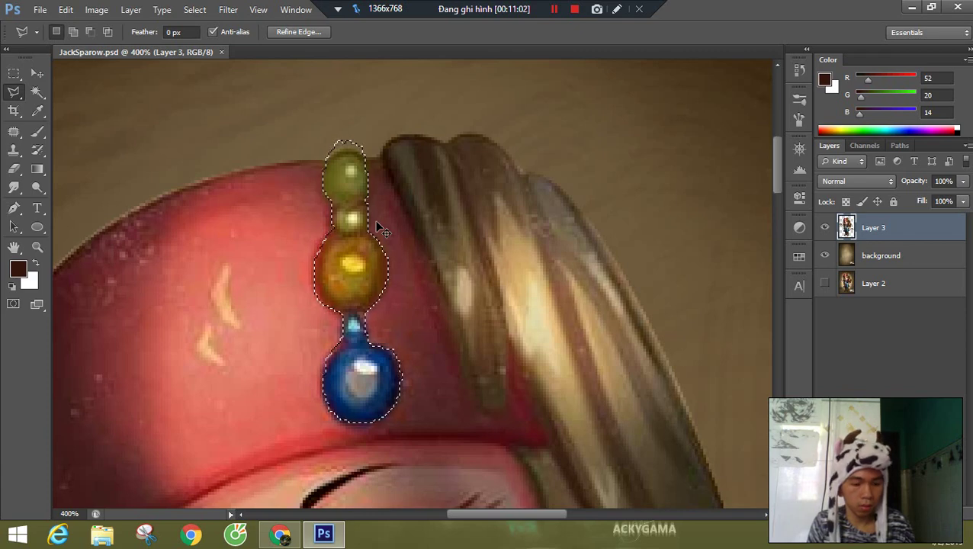
- Put the selected bandana beads on their own new layer and rename that layer trangsuc
key("Delete")
key("ctrl+d")
key("ctrl+shift+alt+n")
key("ctrl+z")
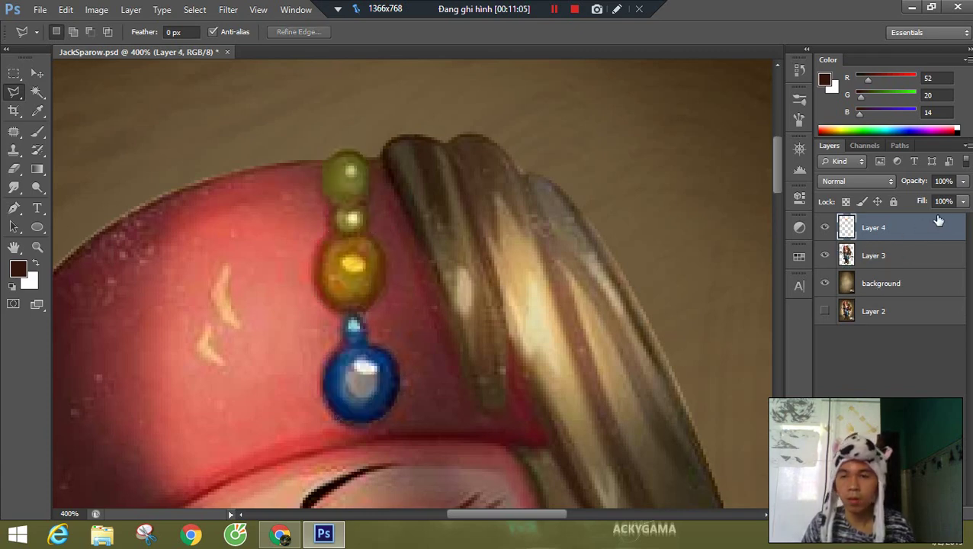
double_click(876, 228)
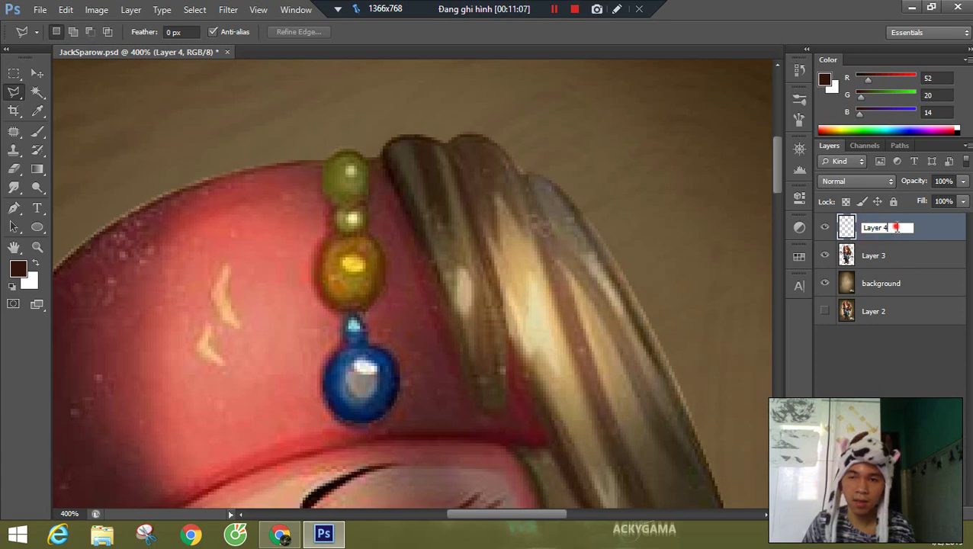
left_click_drag(897, 228, 809, 216)
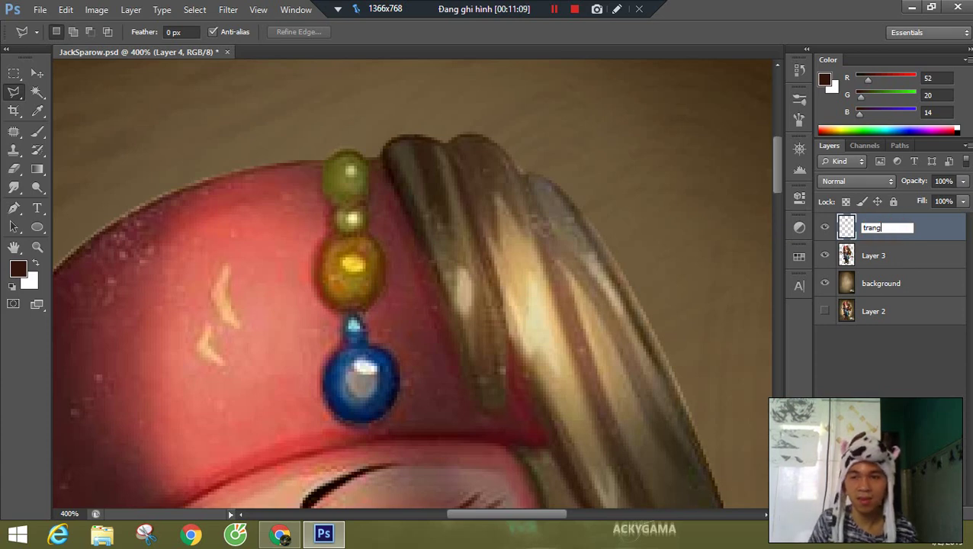
key("Return")
- On Layer 3, start a Polygonal Lasso outline around the lower tip of the blue sash hanging between the boots
left_click_drag(482, 289, 538, 189)
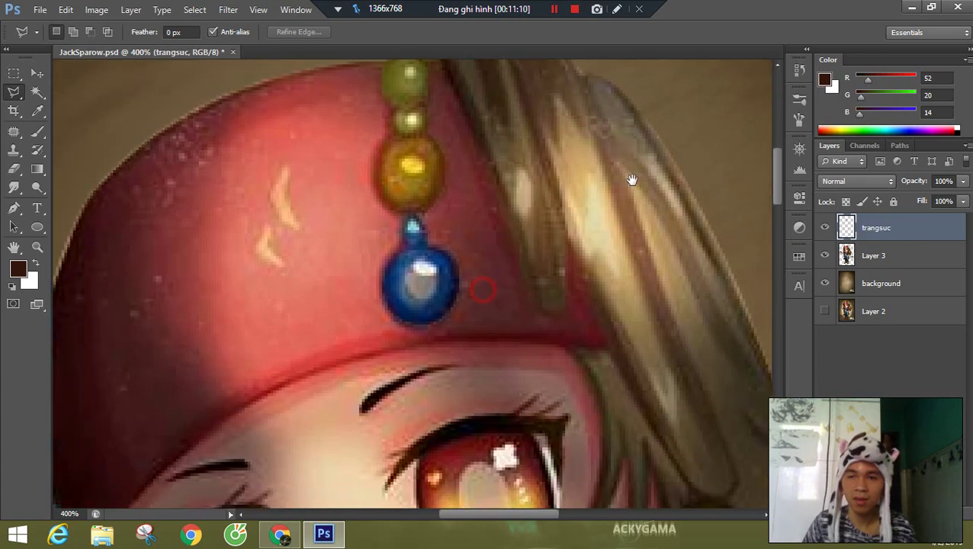
left_click(884, 263)
left_click_drag(491, 340, 500, 172)
left_click_drag(392, 291, 450, 122)
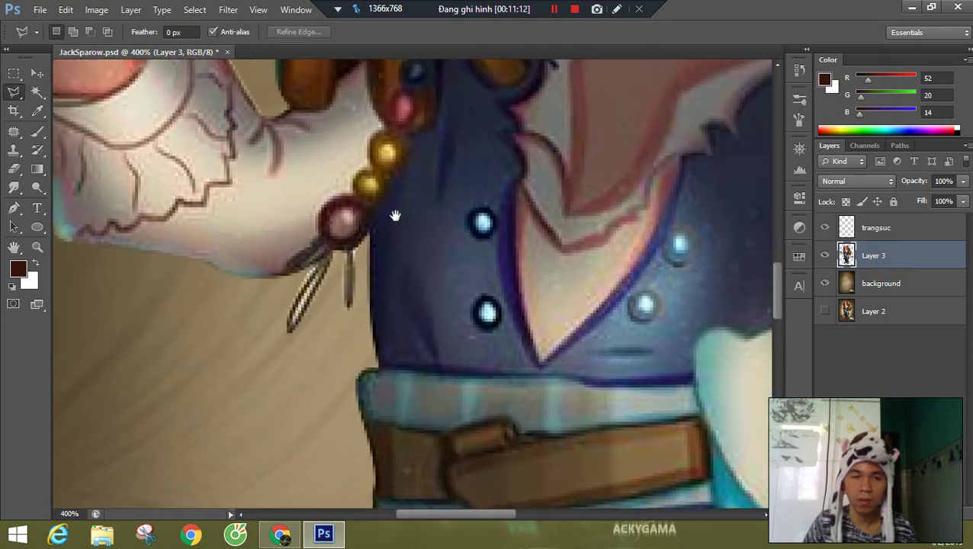
key("z")
left_click(407, 208, "alt")
left_click(407, 208, "alt")
left_click(408, 208, "alt")
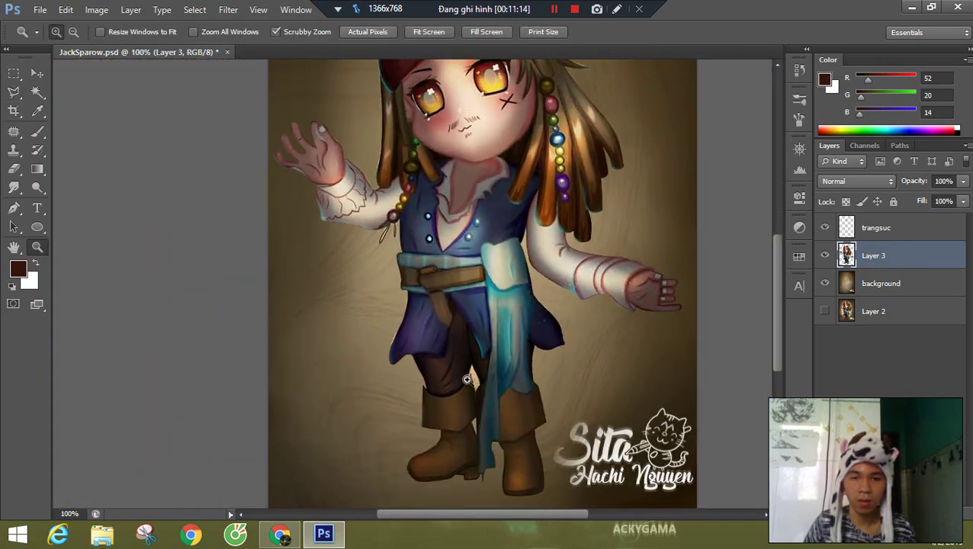
left_click(470, 422)
left_click(472, 425)
key("h")
left_click_drag(523, 412, 422, 413)
left_click_drag(419, 417, 435, 184)
key("p")
left_click_drag(452, 443, 457, 339)
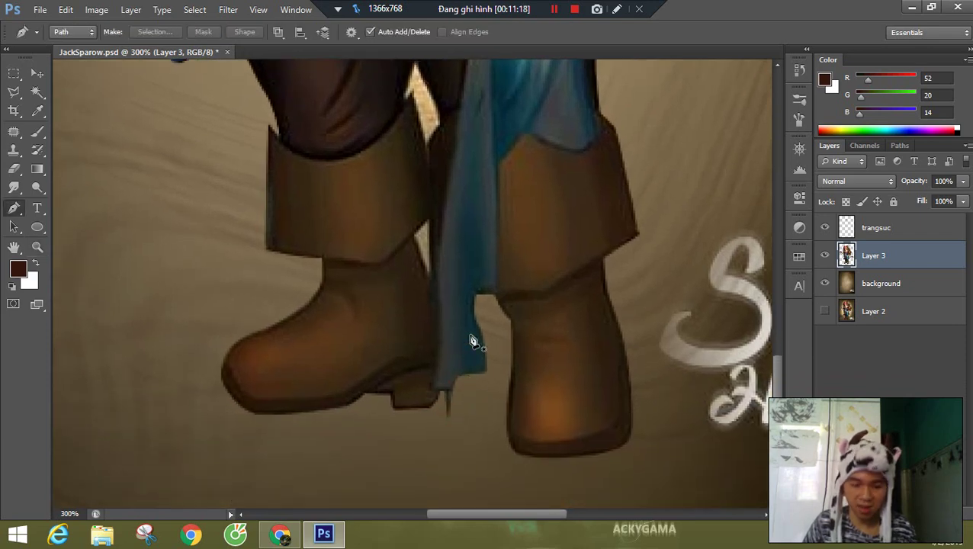
key("l")
left_click(489, 384)
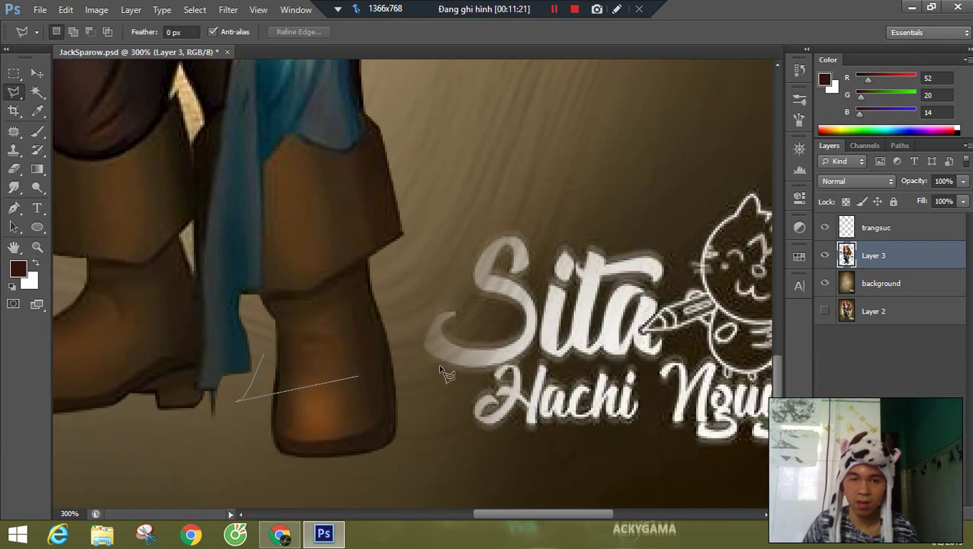
key("Escape")
left_click_drag(291, 341, 428, 326)
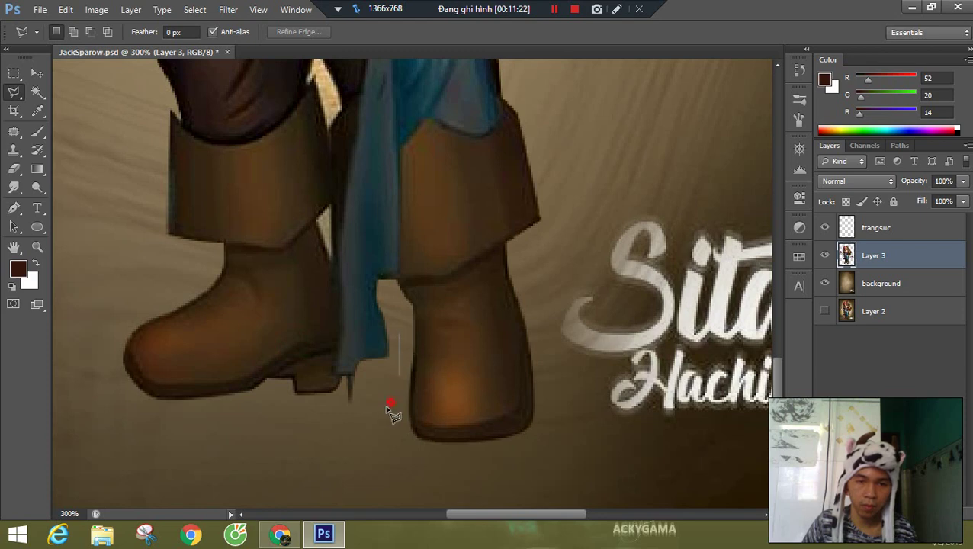
left_click(363, 415)
left_click(341, 373)
left_click(333, 373)
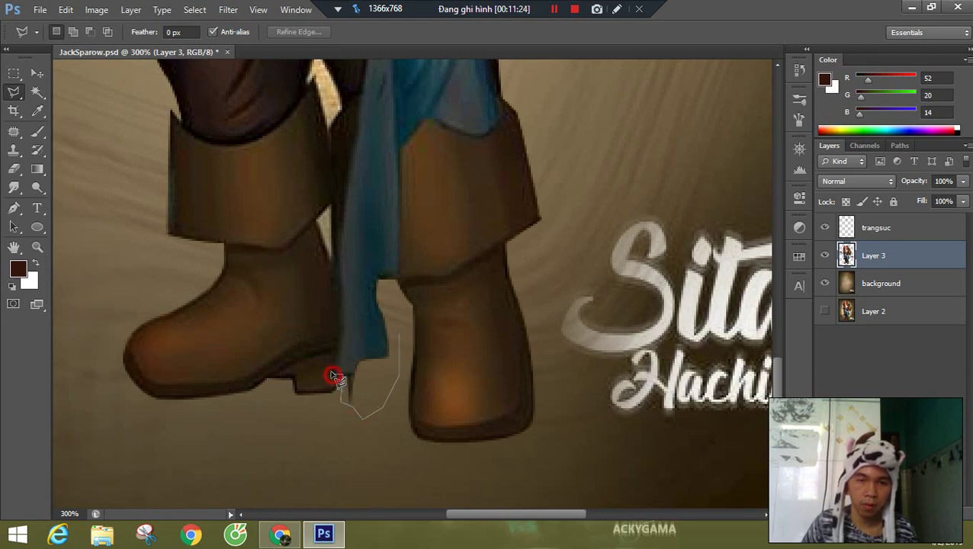
- Continue the lasso outline up the inner edge of the sash, from the boots to the end of the brown belt
left_click(334, 253)
left_click_drag(333, 195, 326, 325)
left_click(326, 330)
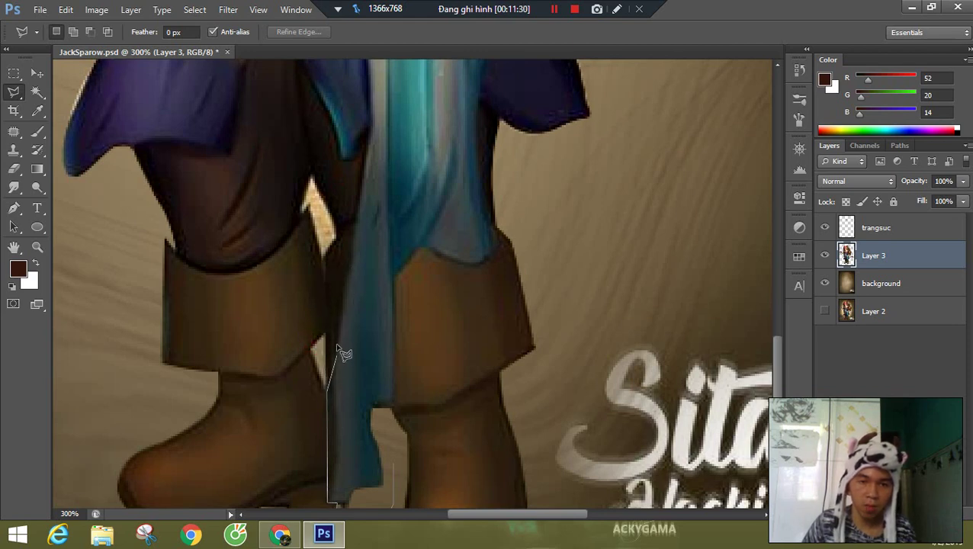
left_click(370, 185)
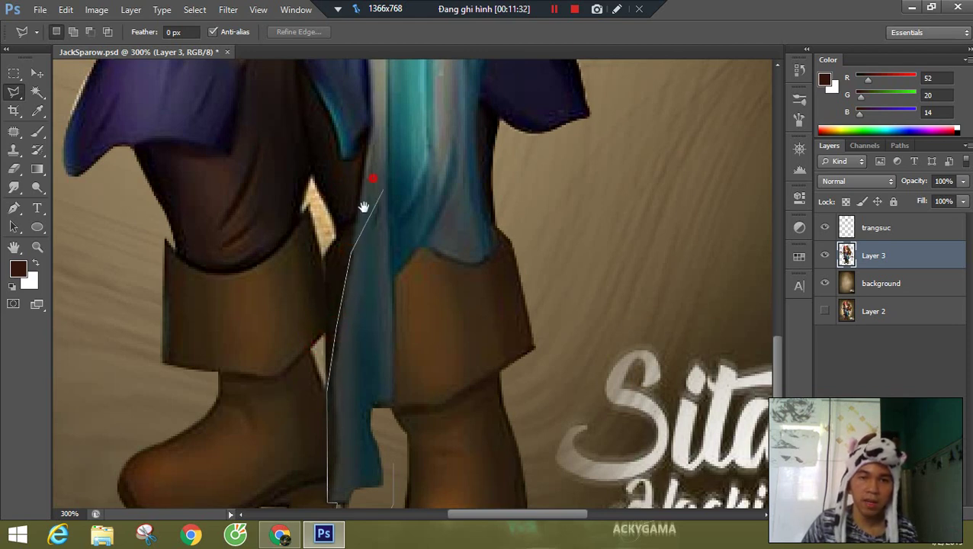
left_click_drag(370, 185, 335, 291)
scroll(335, 290, "up", 3)
left_click(333, 282)
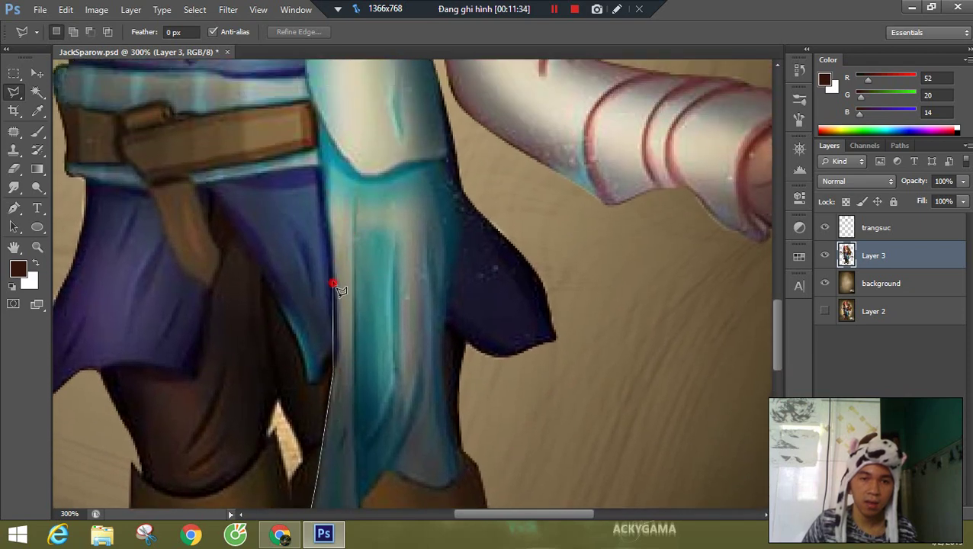
left_click(326, 220)
left_click(321, 164)
left_click(321, 120)
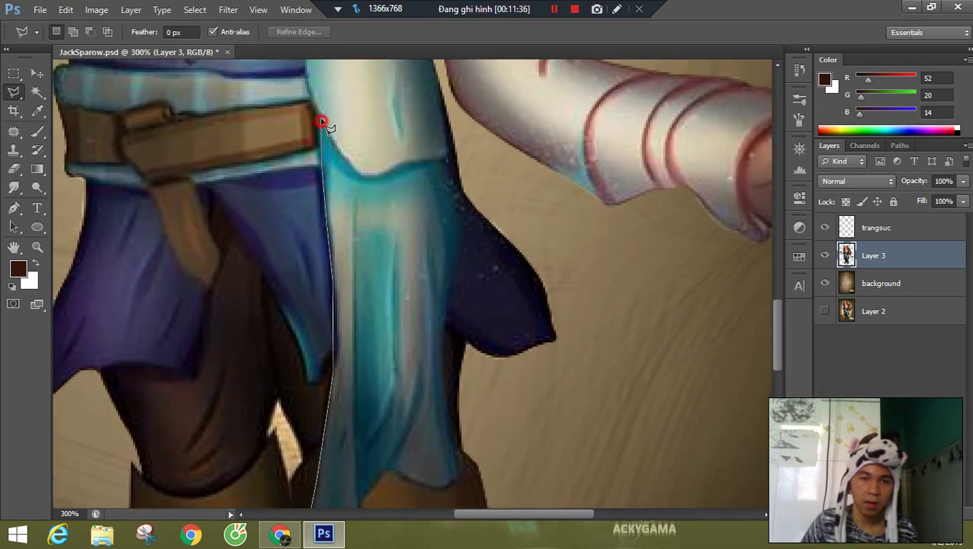
- Carry the lasso outline around the pale folded top of the sash at the waist
left_click_drag(321, 120, 370, 289)
left_click(357, 257)
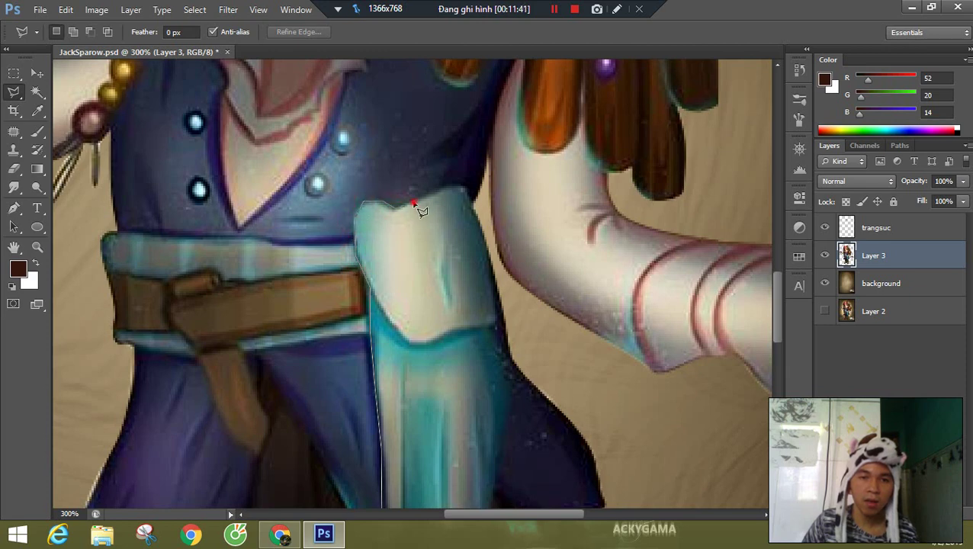
left_click(469, 199)
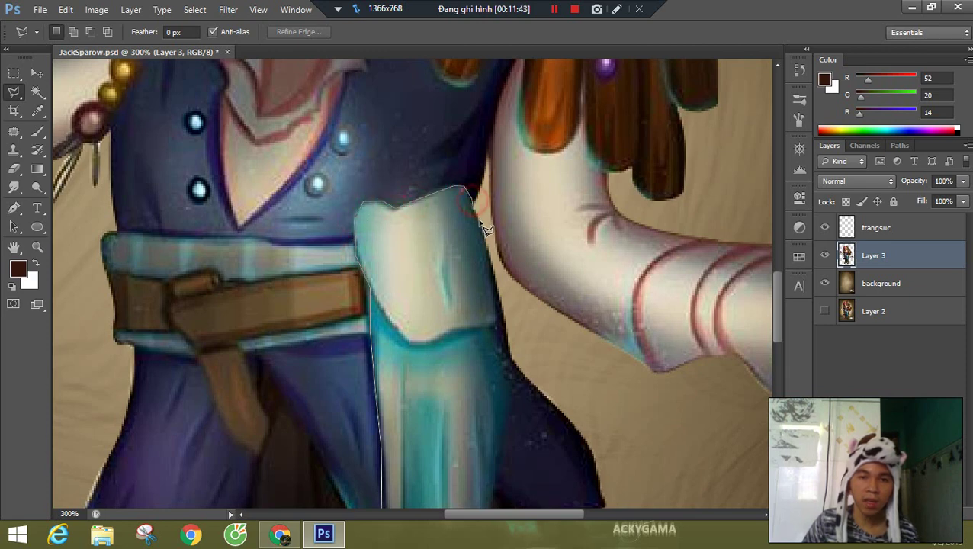
left_click(505, 315)
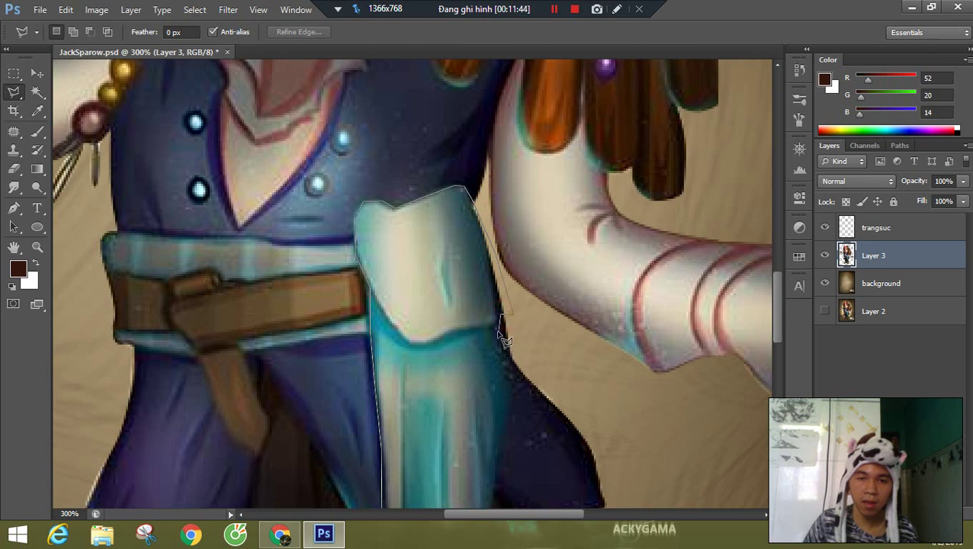
left_click(499, 326)
- Trace the lasso down the sash's outer edge, past the dark coat flap, to the hem over the boot cuff
scroll(523, 351, "down", 3)
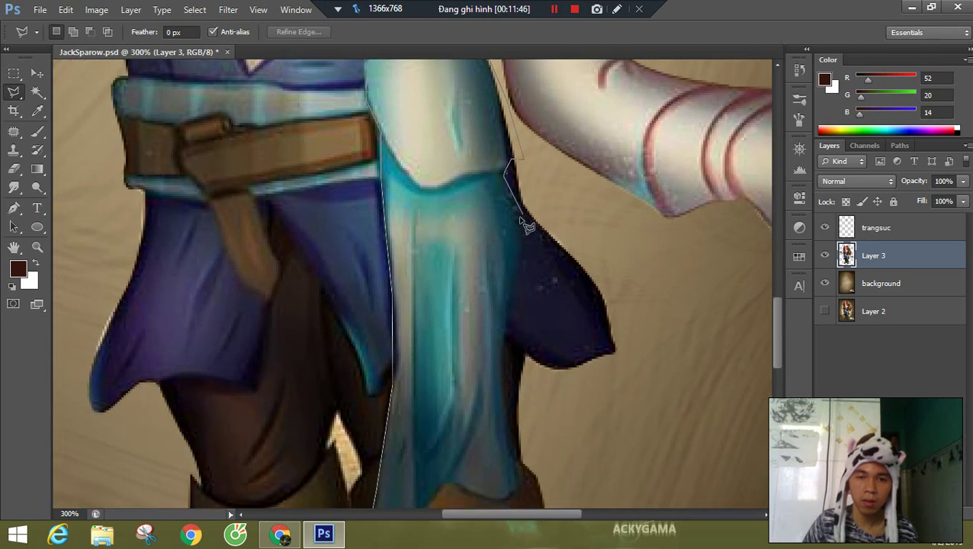
left_click(519, 231)
left_click(507, 334)
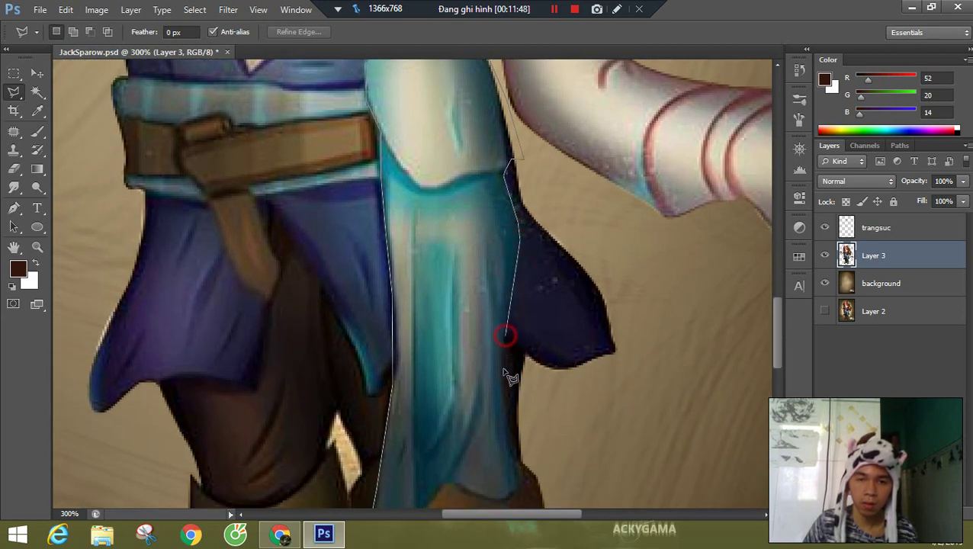
left_click(516, 448)
scroll(528, 461, "down", 3)
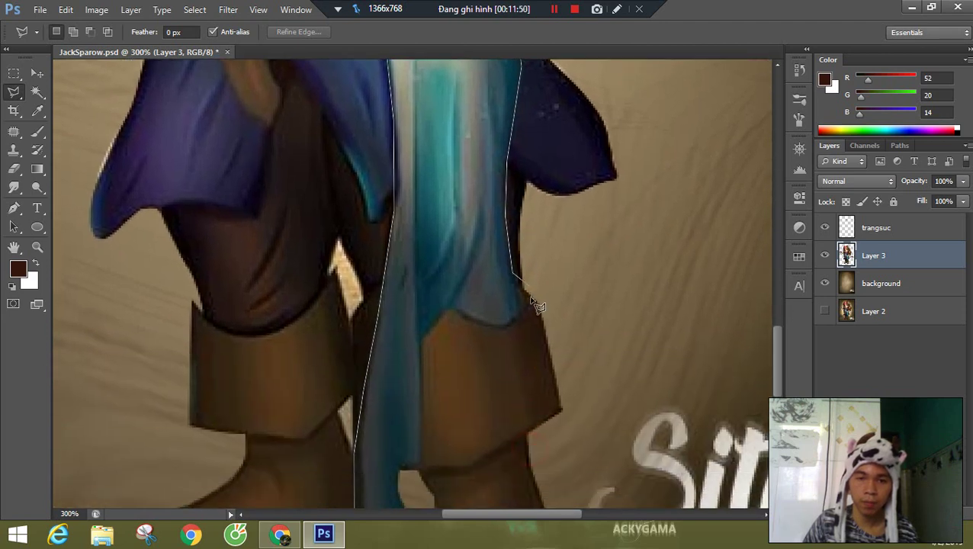
left_click(527, 304)
left_click(517, 321)
left_click(503, 328)
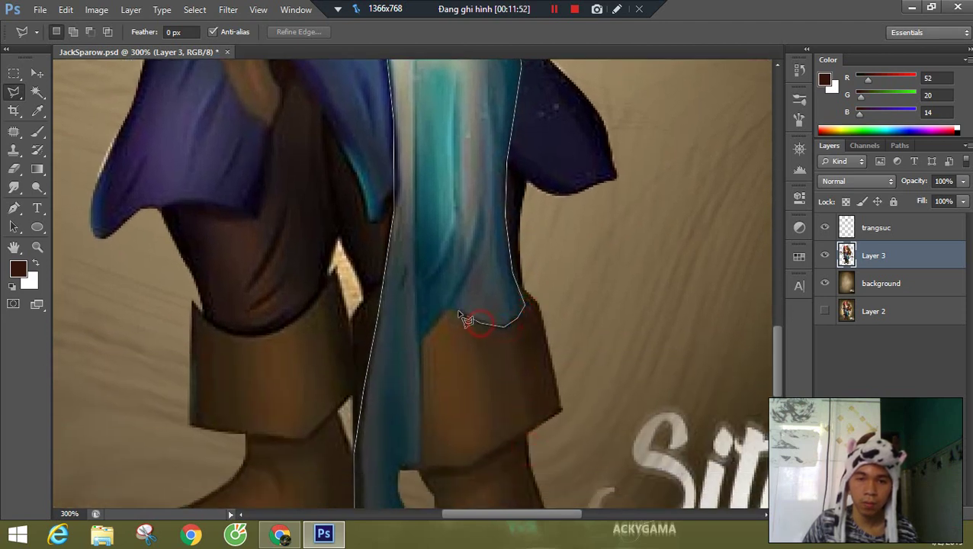
- Follow the sash hem and its long tail down beside the boot, and close the lasso selection at the tip
left_click(420, 337)
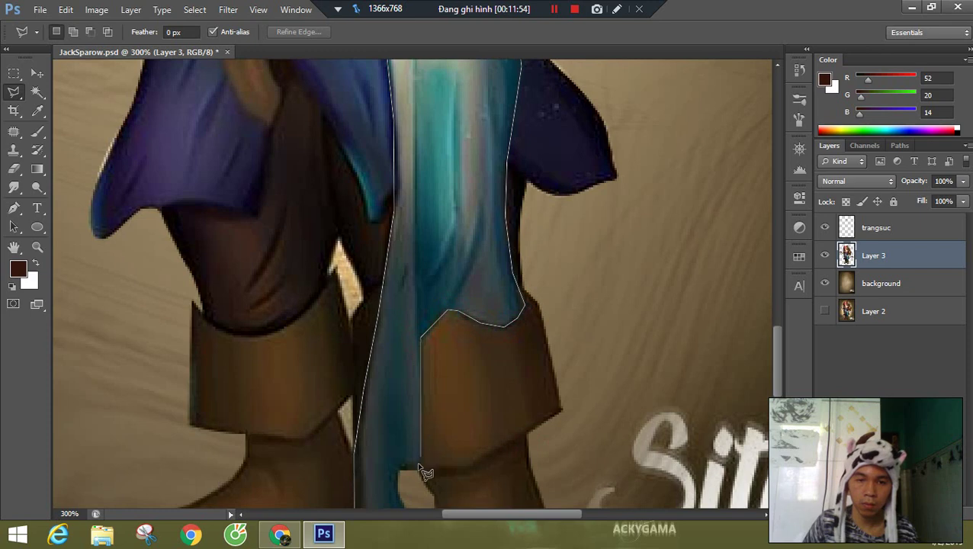
left_click(417, 473)
left_click_drag(428, 474, 442, 271)
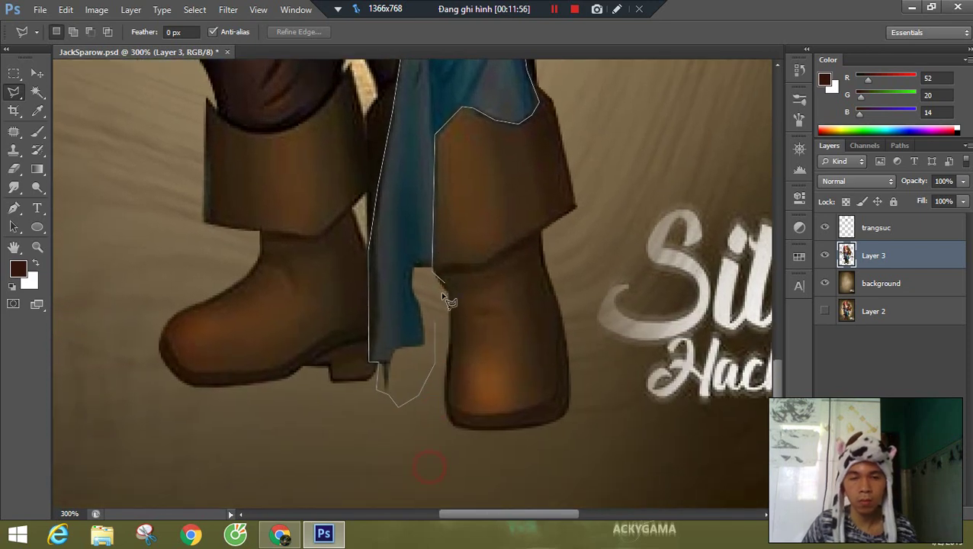
left_click(435, 339)
- Copy the selected sash onto its own new layer and rename that layer thatlung
key("ctrl+j")
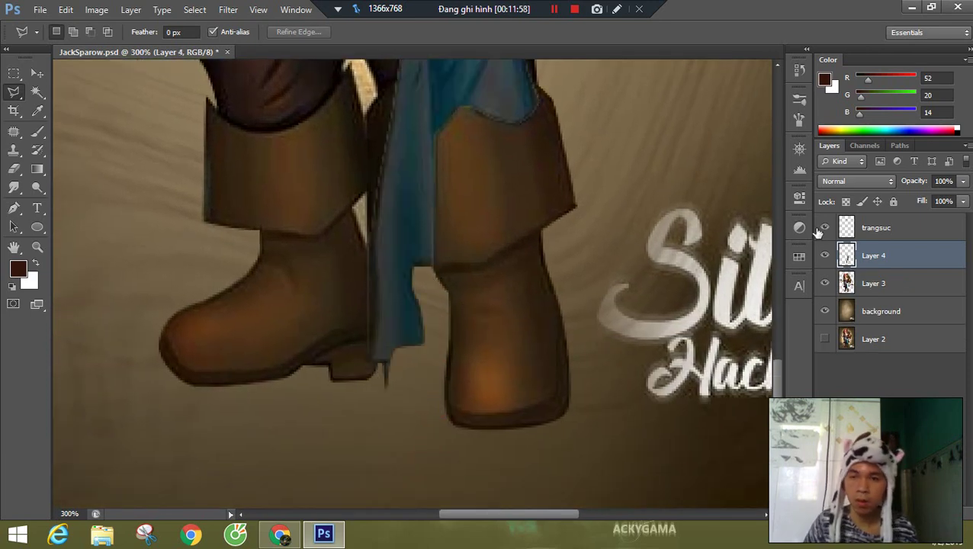
double_click(877, 257)
type("thatluy")
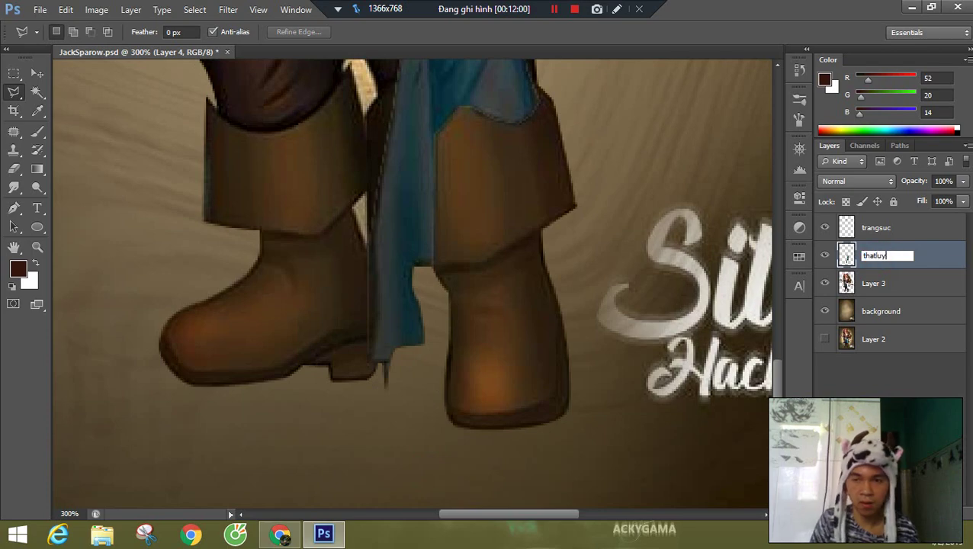
type("ng")
key("Return")
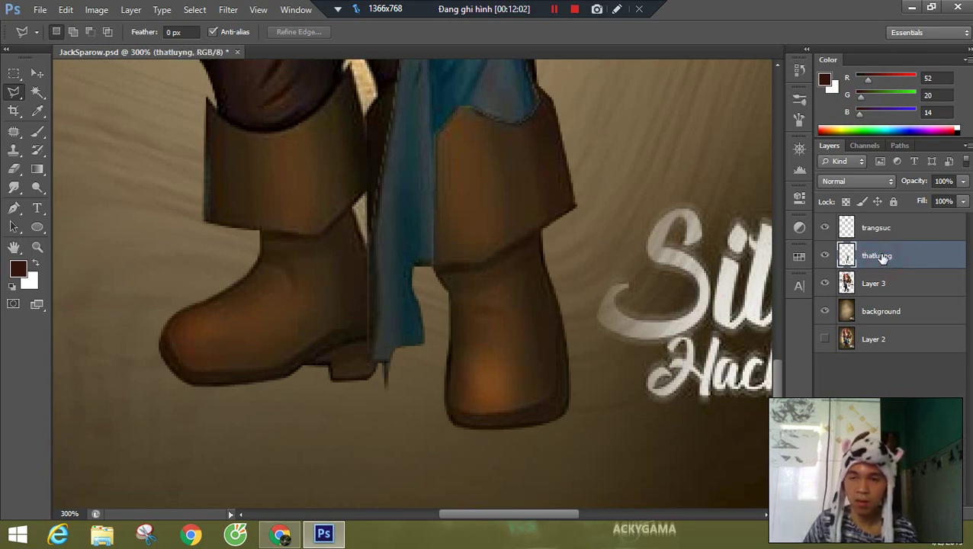
double_click(907, 257)
left_click(934, 196)
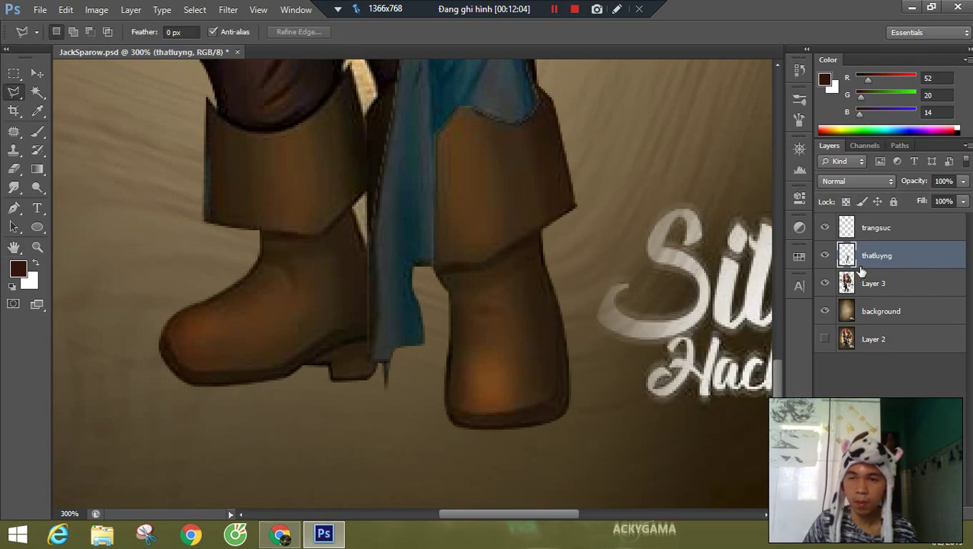
double_click(871, 257)
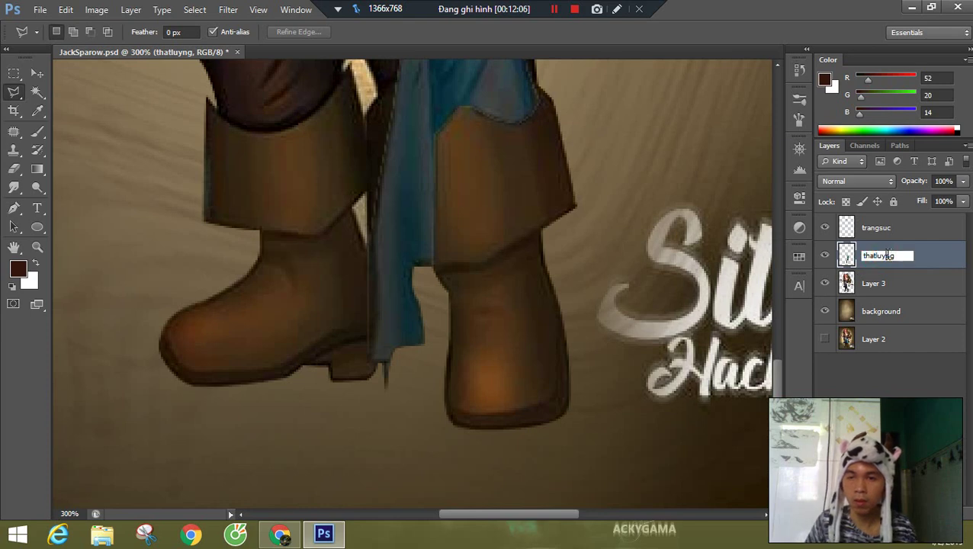
key("BackSpace")
key("Return")
- On Layer 3, start a Polygonal Lasso outline around the outer side of the purple-blue coat flap on the raised-hand side
left_click_drag(439, 128, 400, 355)
left_click_drag(371, 191, 439, 248)
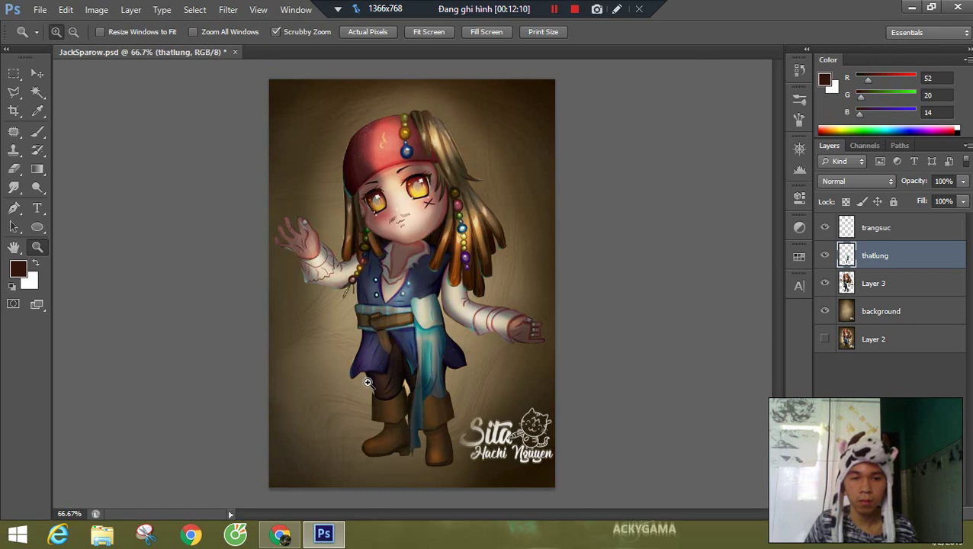
left_click(370, 366)
left_click(369, 365)
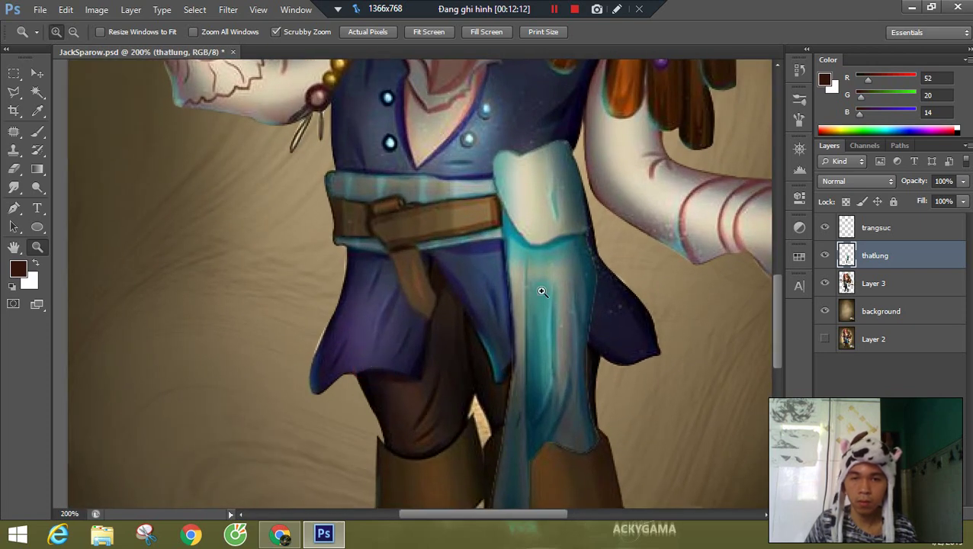
left_click(866, 283)
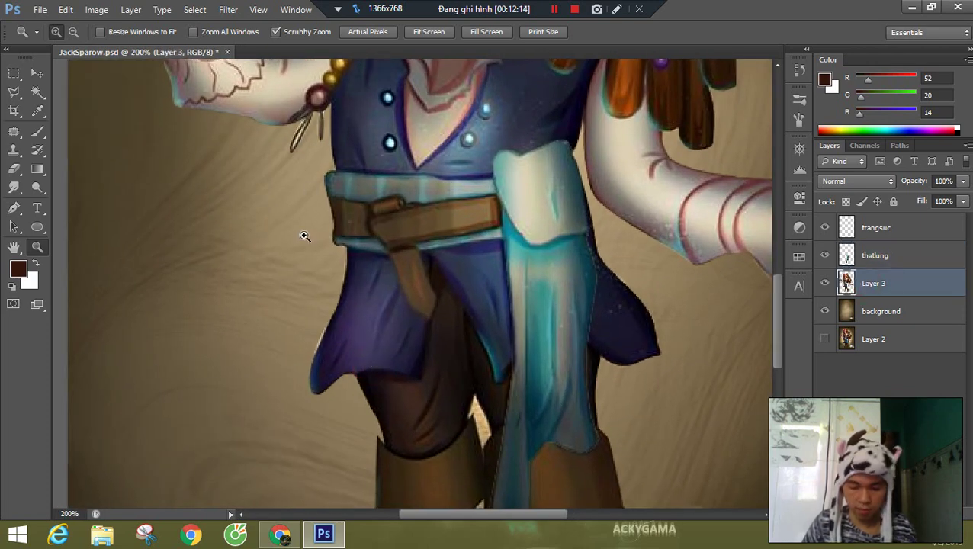
key("l")
left_click(272, 318)
left_click(250, 387)
left_click(259, 430)
left_click(317, 429)
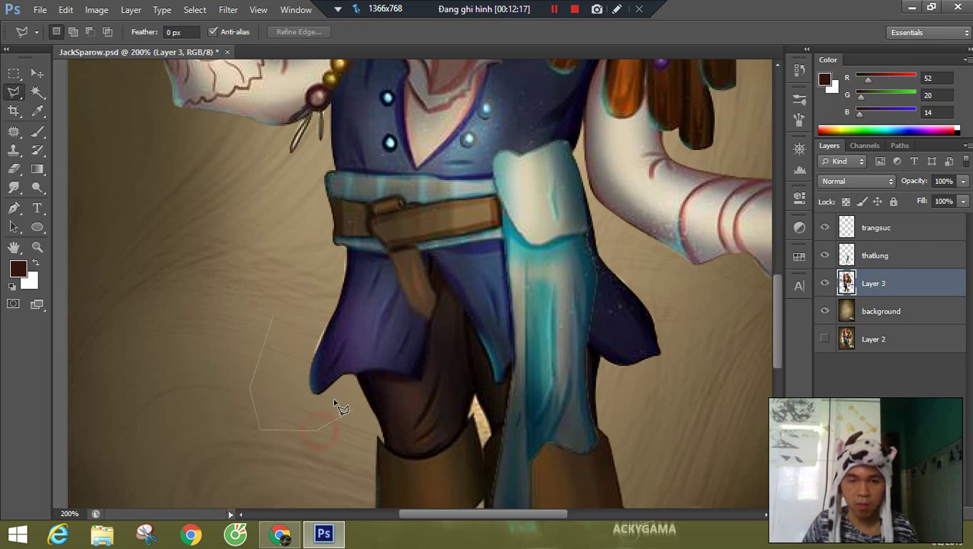
left_click(350, 377)
- Close the lasso along the flap's hem, the hanging belt end and the waist, and copy the flap onto a new layer
mouse_move(370, 375)
left_mouse_down()
mouse_move(404, 375)
mouse_move(426, 355)
mouse_move(432, 321)
left_mouse_up()
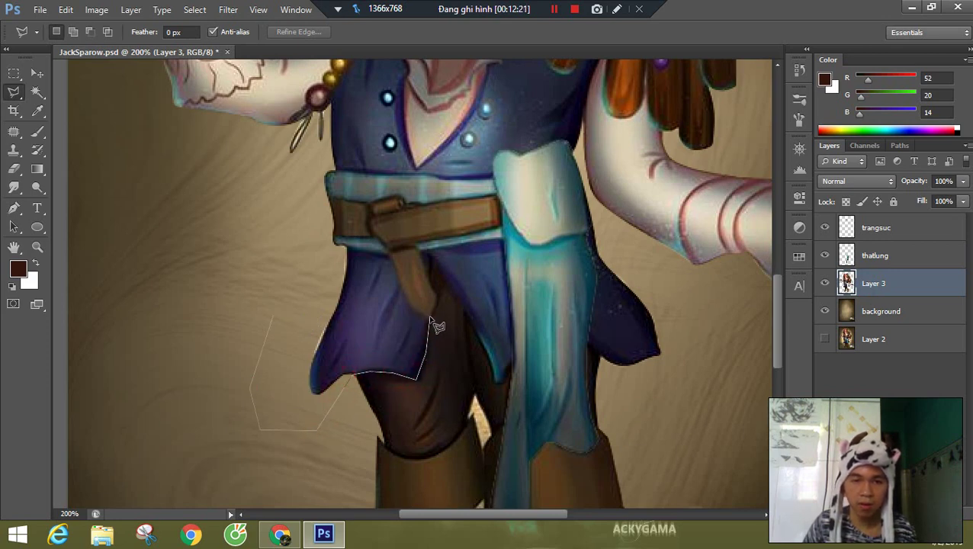
left_click(430, 317)
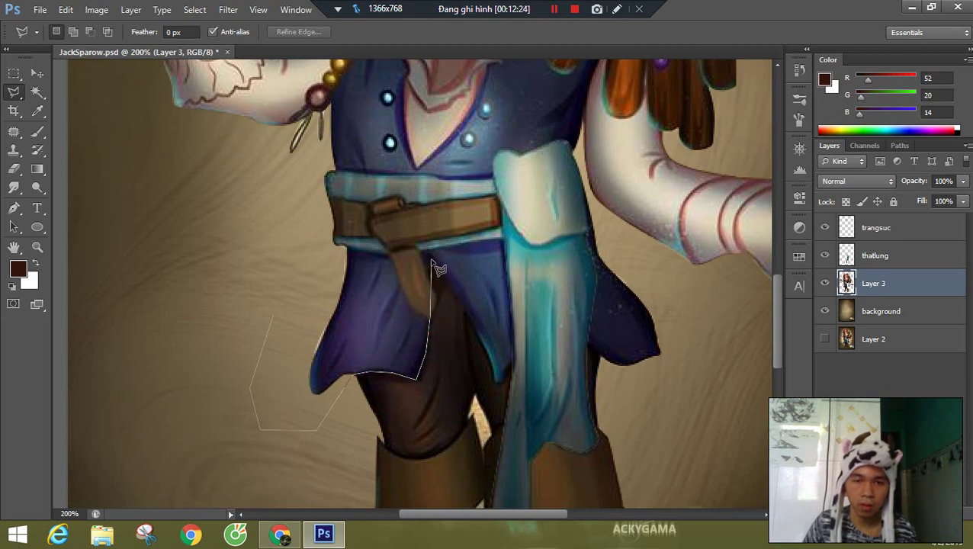
left_click_drag(431, 263, 420, 315)
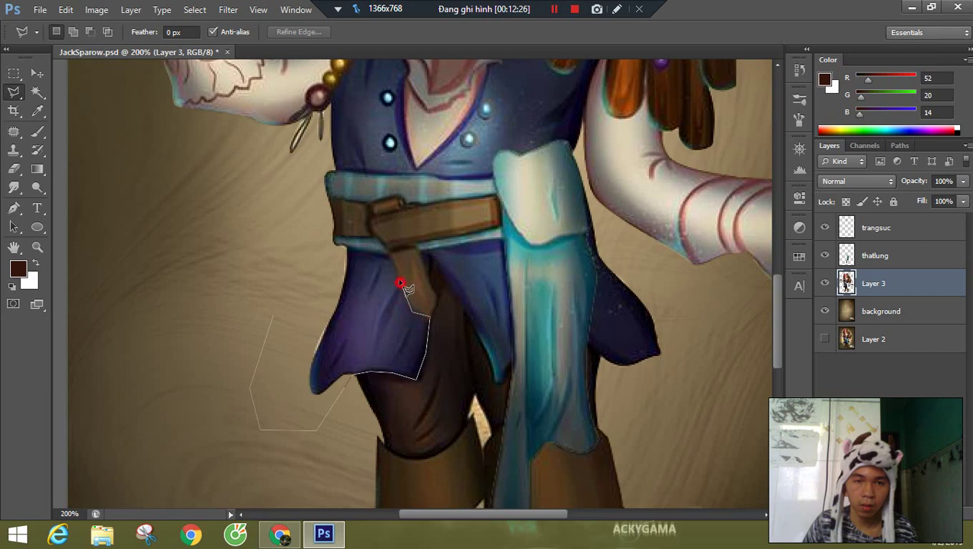
left_click_drag(391, 257, 342, 254)
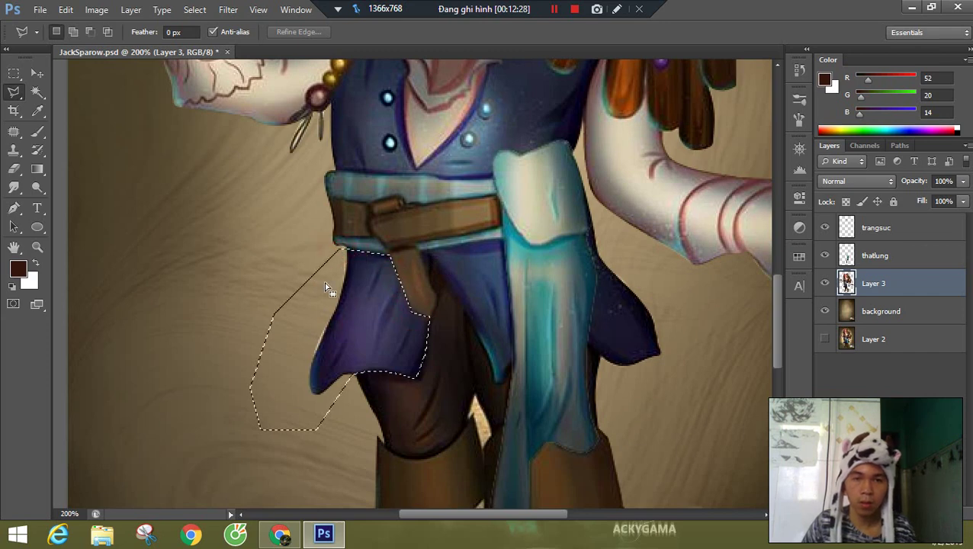
left_click_drag(569, 271, 451, 328)
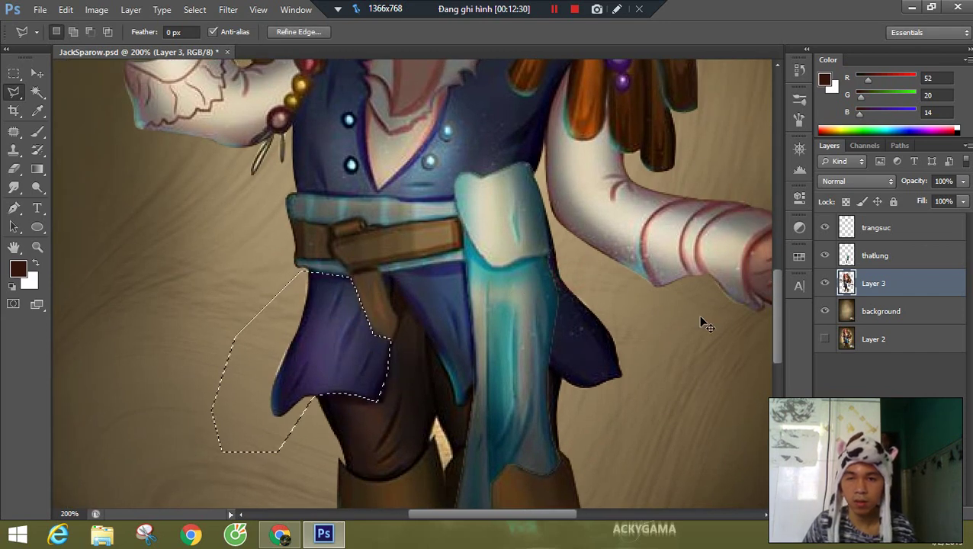
key("ctrl+j")
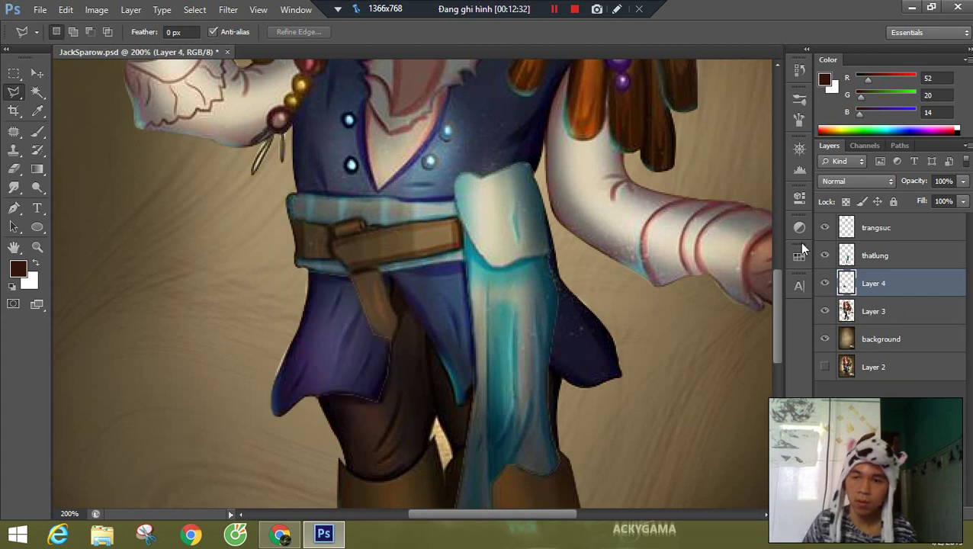
- Rename the layer holding the copied coat flap as vatao
double_click(884, 283)
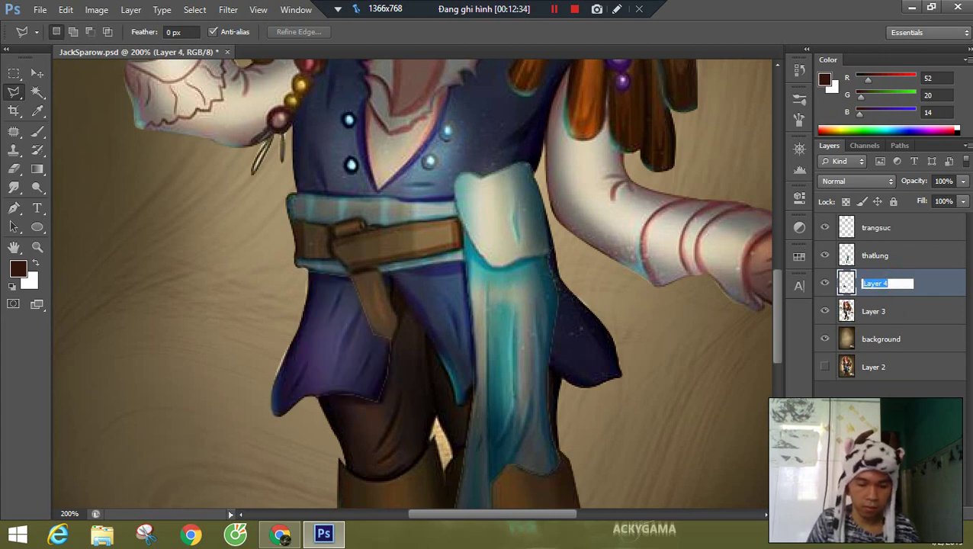
type("vatao")
key("Return")
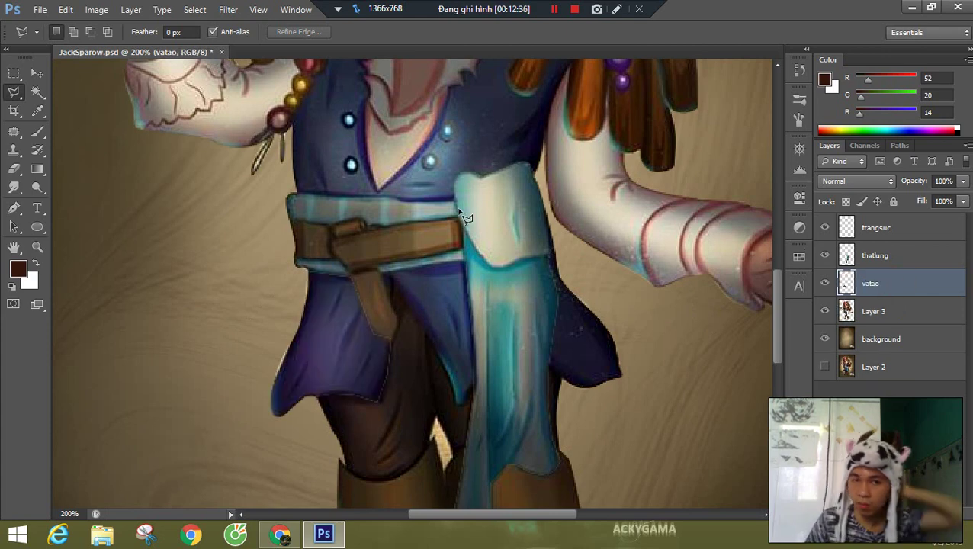
- Start a Polygonal Lasso outline around the long bead strand beside the crossed cheek, from its olive top bead down to the yellow beads
left_click_drag(185, 90, 251, 284)
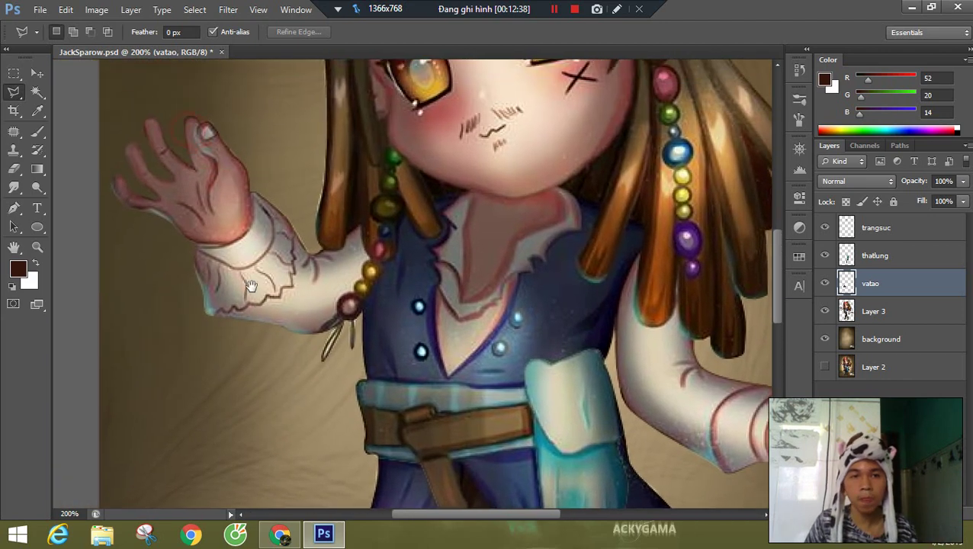
left_click_drag(299, 219, 235, 172)
left_click_drag(296, 294, 206, 247)
mouse_move(307, 235)
left_mouse_down()
mouse_move(294, 240)
mouse_move(266, 228)
left_mouse_up()
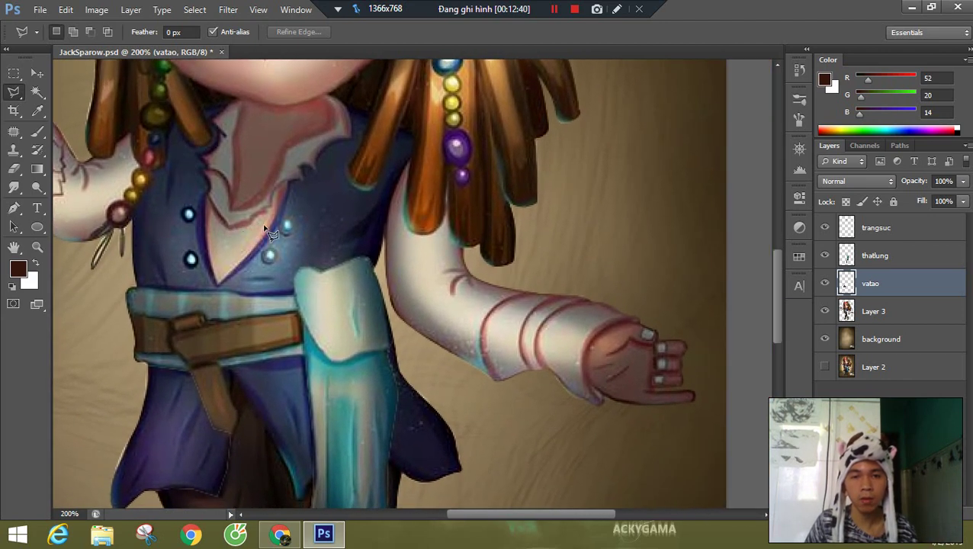
left_click_drag(329, 211, 336, 278)
left_click_drag(213, 242, 191, 231)
key("z")
left_click_drag(623, 124, 546, 192)
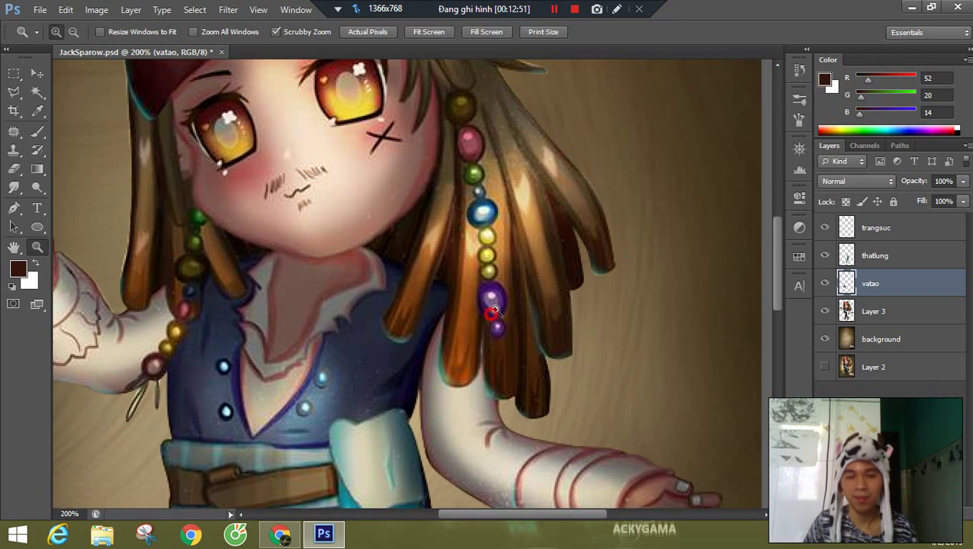
left_click(493, 311)
key("p")
left_click(514, 330)
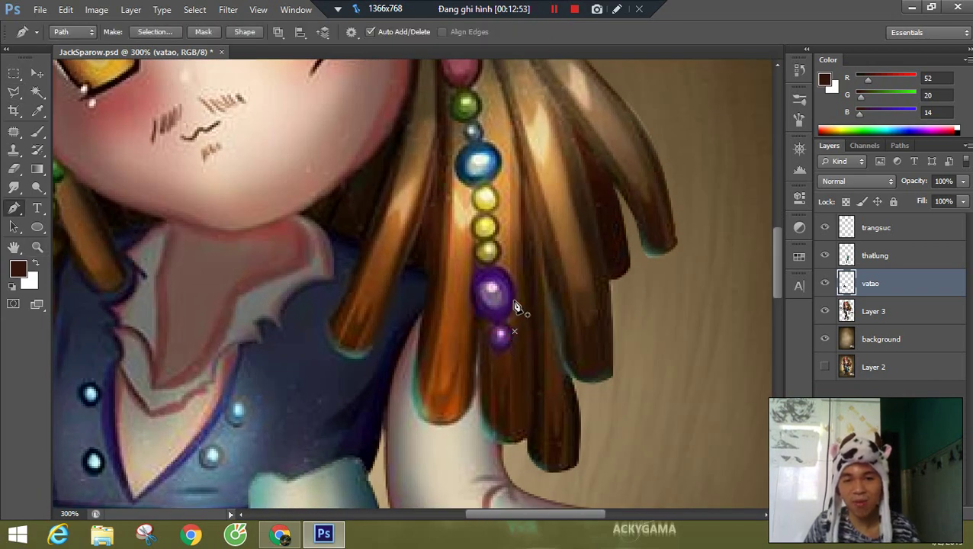
key("l")
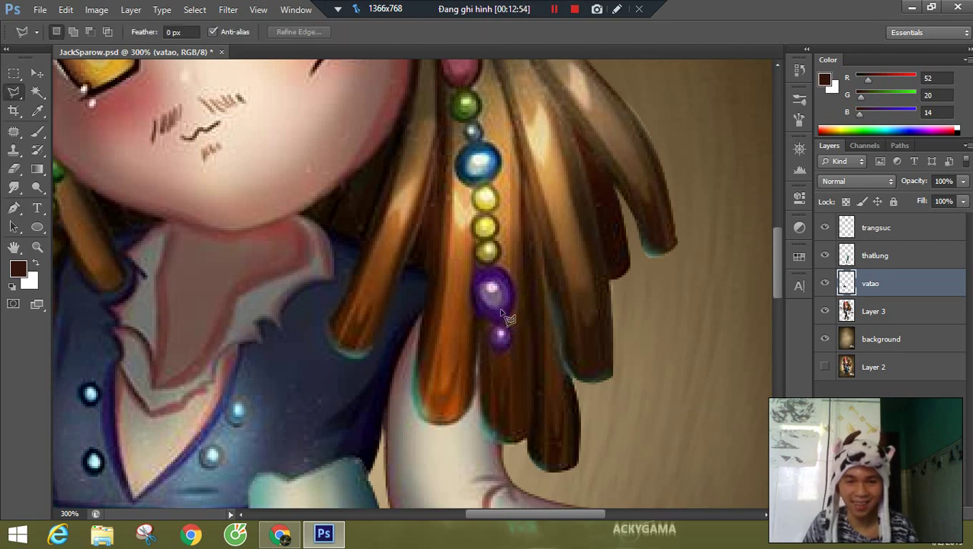
scroll(517, 337, "up", 5)
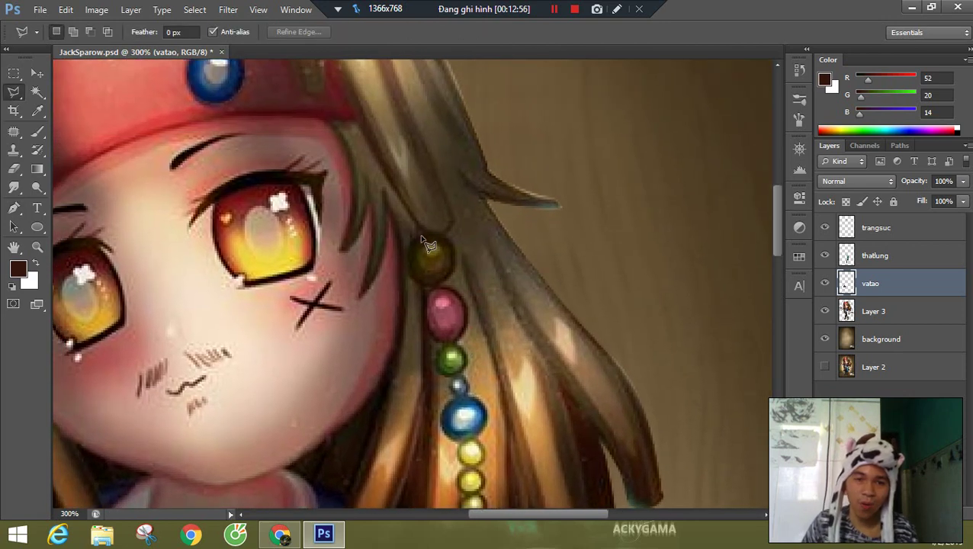
mouse_move(422, 239)
left_mouse_down()
mouse_move(407, 273)
mouse_move(431, 290)
mouse_move(422, 309)
mouse_move(443, 348)
mouse_move(440, 385)
mouse_move(436, 354)
mouse_move(441, 374)
mouse_move(459, 383)
mouse_move(449, 235)
mouse_move(425, 276)
mouse_move(446, 302)
mouse_move(448, 338)
mouse_move(443, 198)
mouse_move(446, 191)
mouse_move(454, 216)
mouse_move(472, 214)
mouse_move(464, 160)
mouse_move(457, 211)
mouse_move(448, 174)
left_mouse_up()
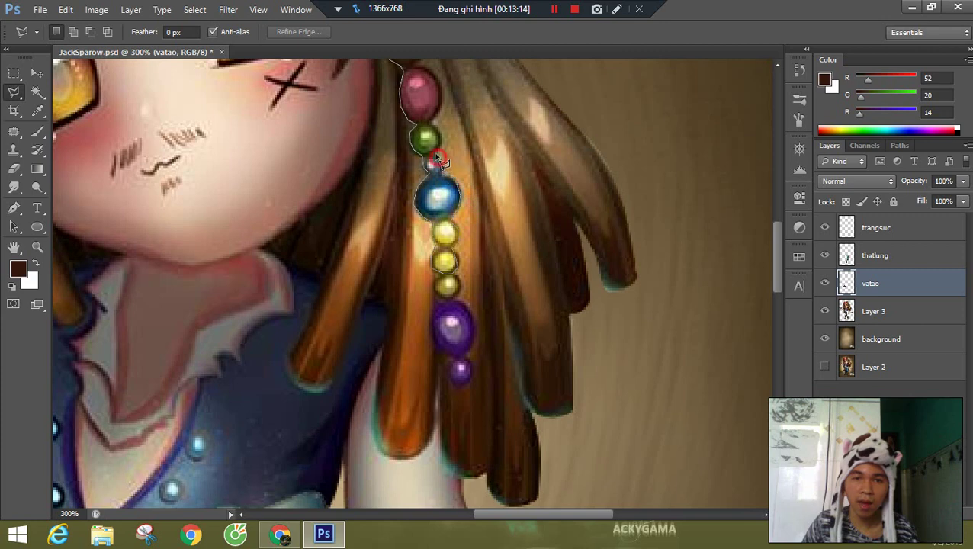
- Close the lasso around the strand's upper beads and add the remaining lower beads down to the small purple one
left_click_drag(432, 126, 431, 189)
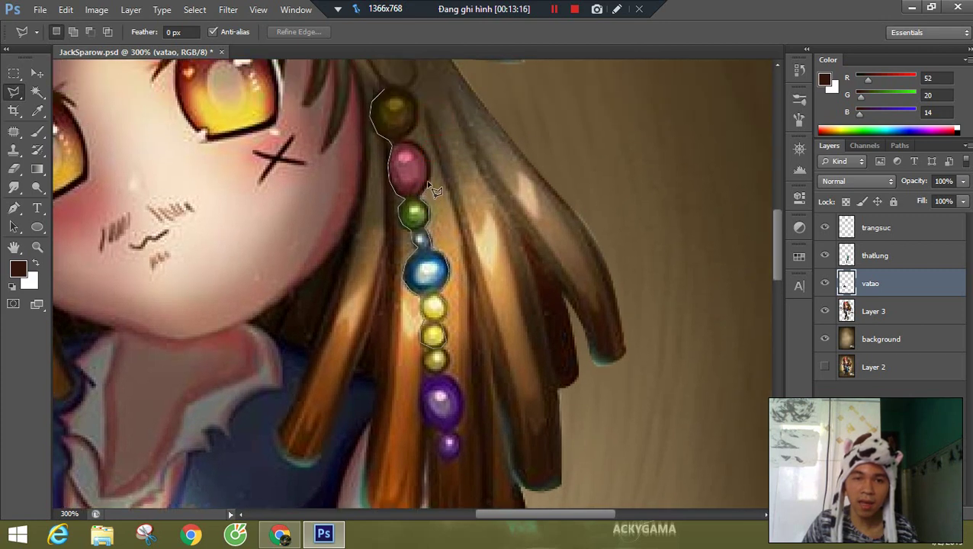
left_click_drag(419, 150, 414, 93)
left_click(395, 88)
mouse_move(458, 326)
left_mouse_down()
mouse_move(458, 160)
mouse_move(425, 200)
mouse_move(421, 254)
mouse_move(445, 290)
mouse_move(459, 278)
mouse_move(457, 239)
mouse_move(443, 186)
mouse_move(431, 184)
left_mouse_up()
left_click(432, 161, "shift")
left_click(427, 179)
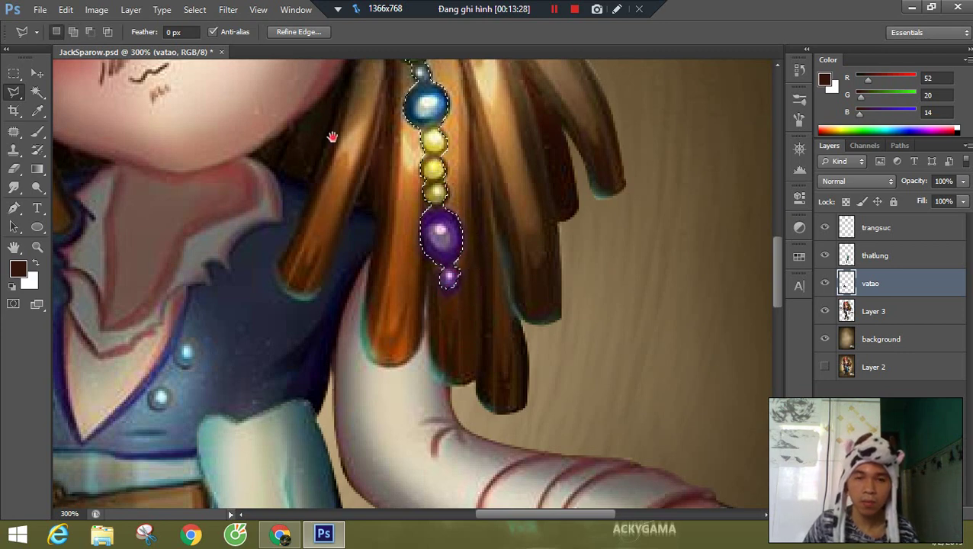
- Cut the selected bead strand from Layer 3 onto its own new layer and rename that layer trangsuc_2
left_click_drag(330, 135, 506, 174)
left_click_drag(429, 189, 405, 220)
left_click(844, 276, "ctrl")
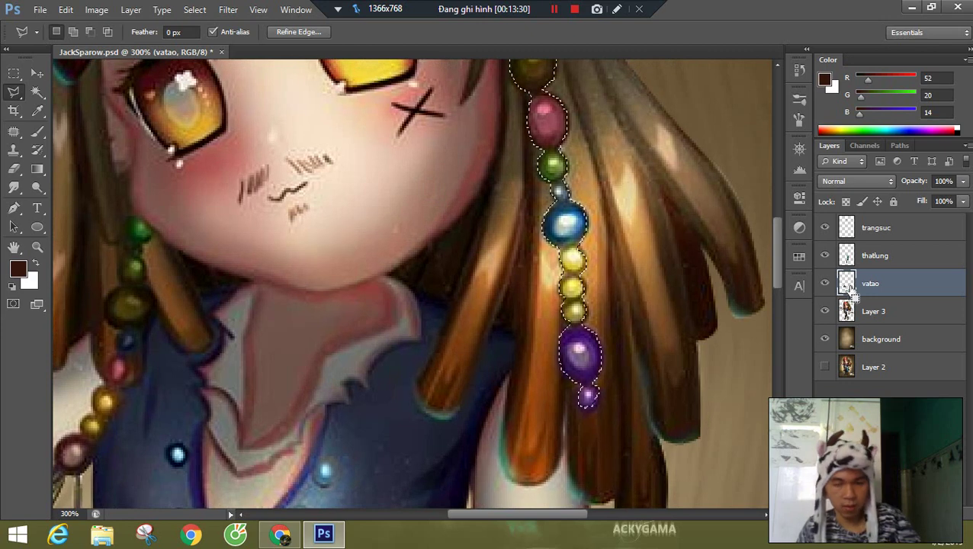
left_click(871, 319)
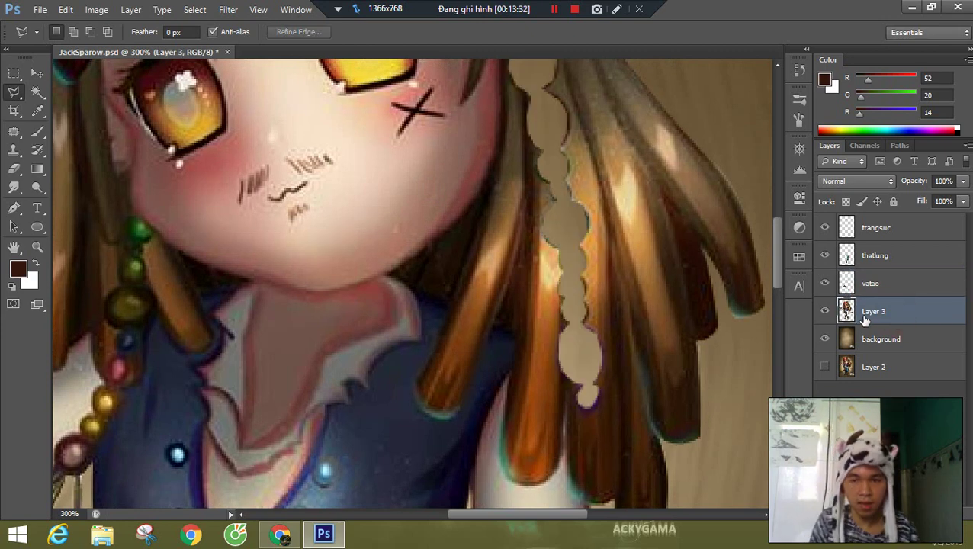
key("ctrl+j")
double_click(888, 311)
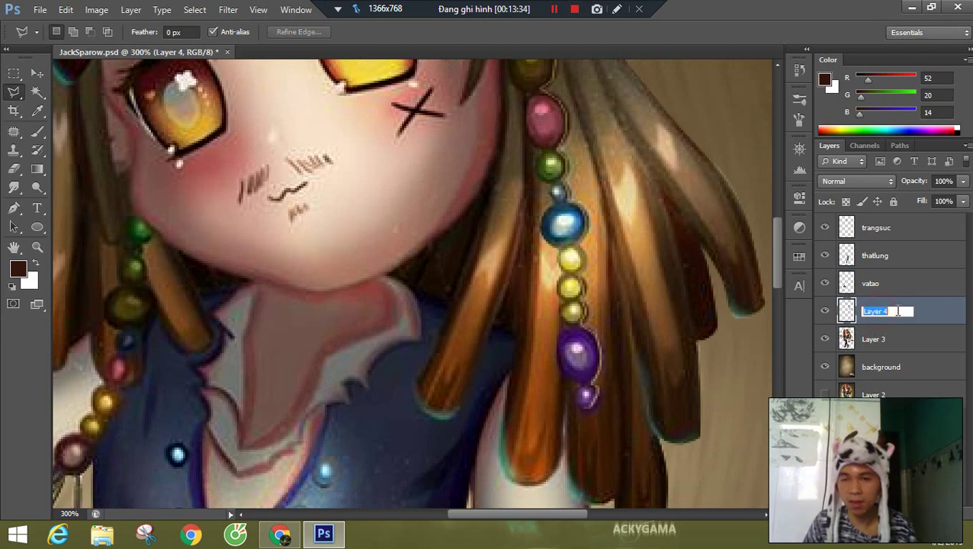
type("trangsuc_")
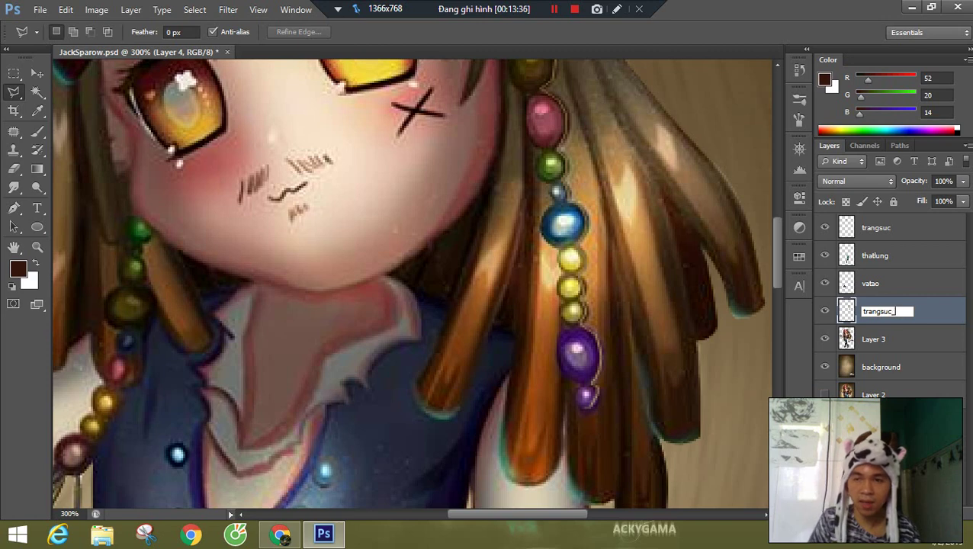
type("2")
key("Return")
- On Layer 3, start a lasso outline along the arm side of the other bead strand, from its hanging charms up to the dark blue bead
left_click(888, 341)
scroll(321, 217, "down", 5)
scroll(320, 217, "left", 5)
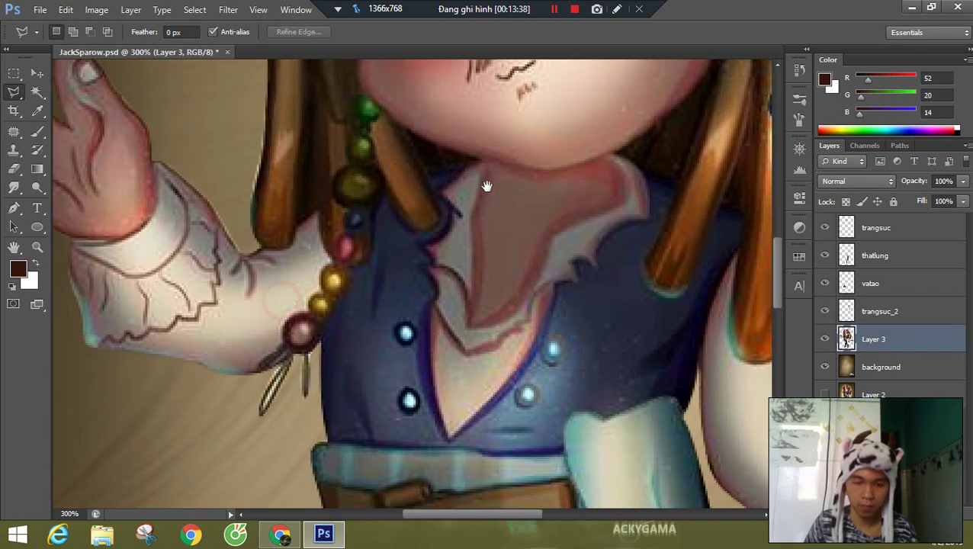
left_click(220, 416)
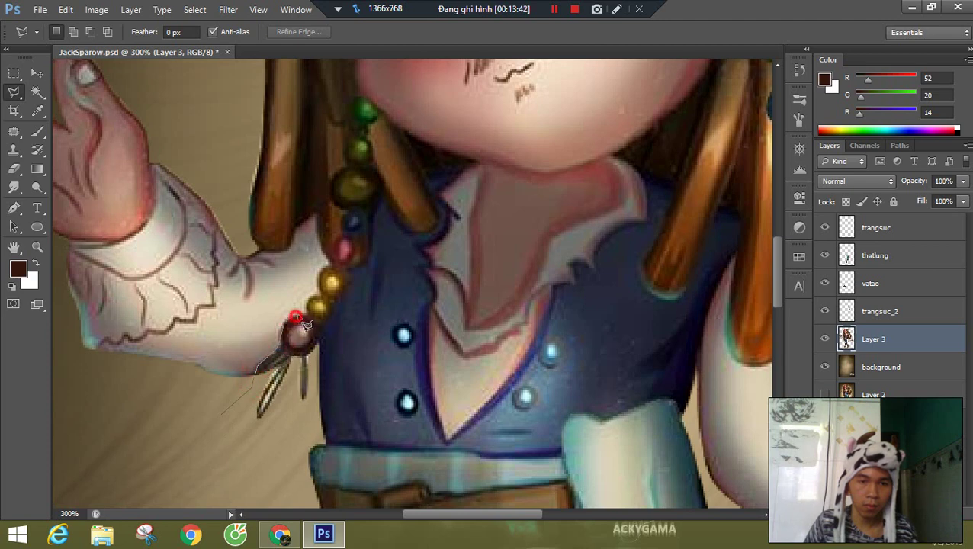
left_click(318, 298)
left_click(327, 265)
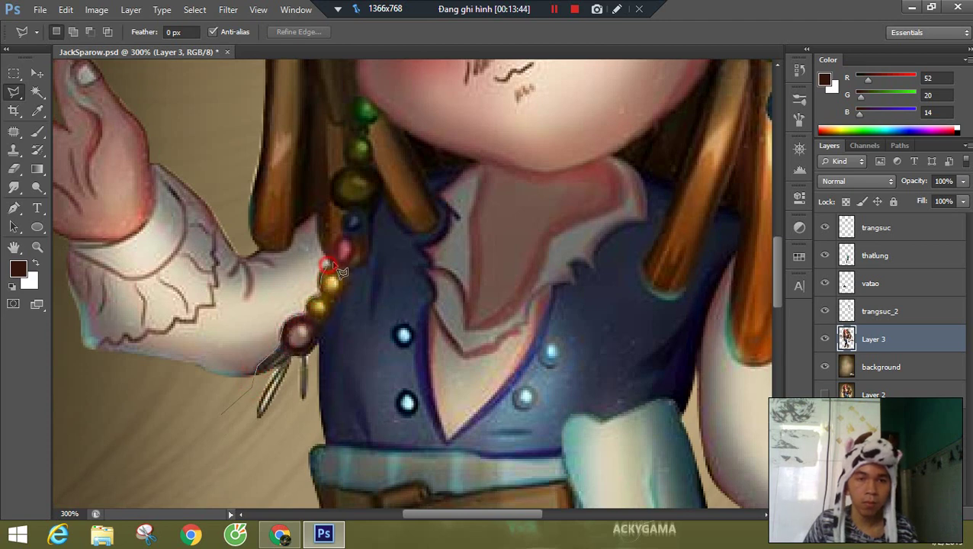
left_click(347, 217)
- Follow the strand's vest side down past the pink and gold beads, and close the lasso around the hanging charms
left_click(351, 235)
left_click(350, 249)
left_click(343, 267)
left_click(340, 282)
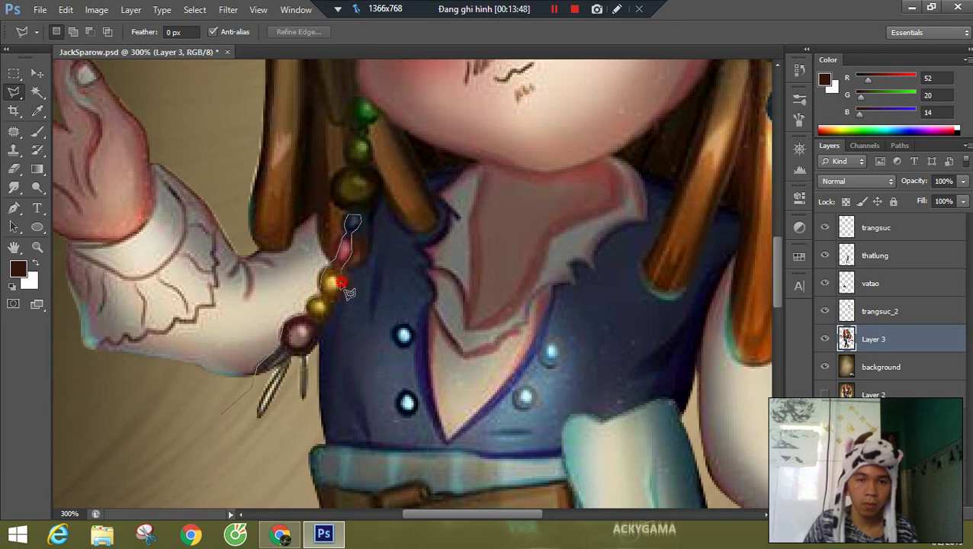
left_click(331, 302)
left_click_drag(330, 302, 311, 414)
left_click(216, 416)
- Add the top green bead and the outer halves of the green and olive beads below it to the selection
left_click_drag(381, 166, 376, 309)
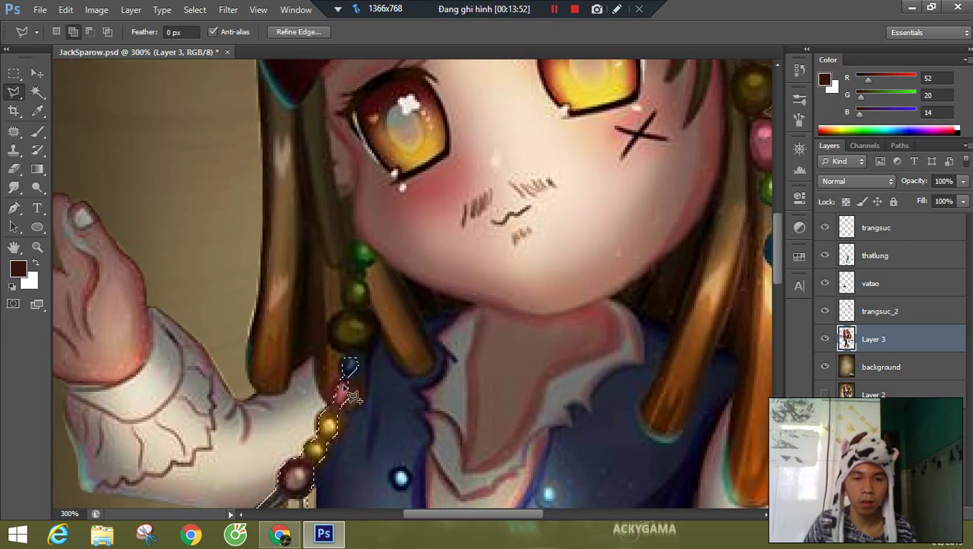
left_click(347, 365, "shift")
mouse_move(347, 365)
left_mouse_down()
mouse_move(330, 330)
mouse_move(345, 306)
mouse_move(353, 240)
mouse_move(372, 245)
mouse_move(372, 284)
left_mouse_up()
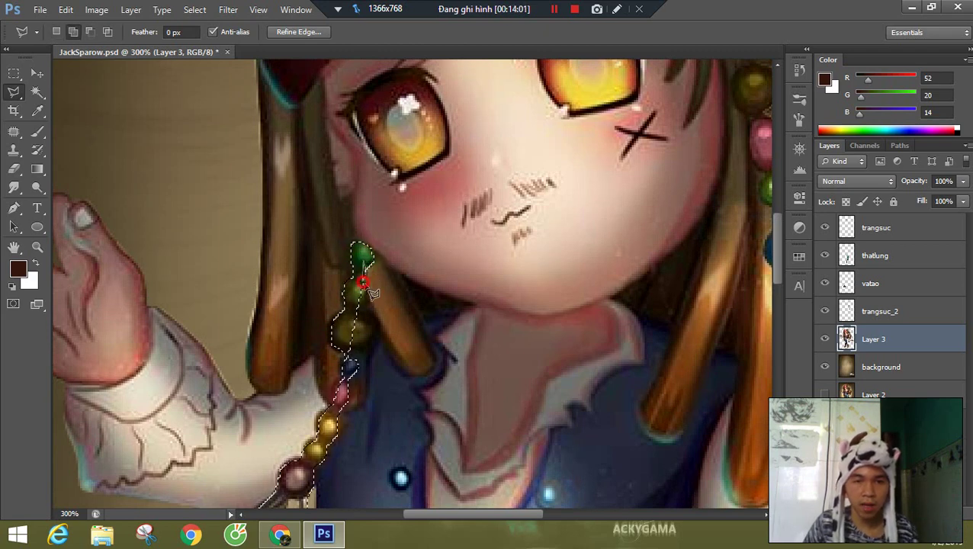
left_click(370, 293)
key("Escape")
- Add the remaining inner parts of the second green bead and the large olive bead to the selection
left_click(363, 269, "shift")
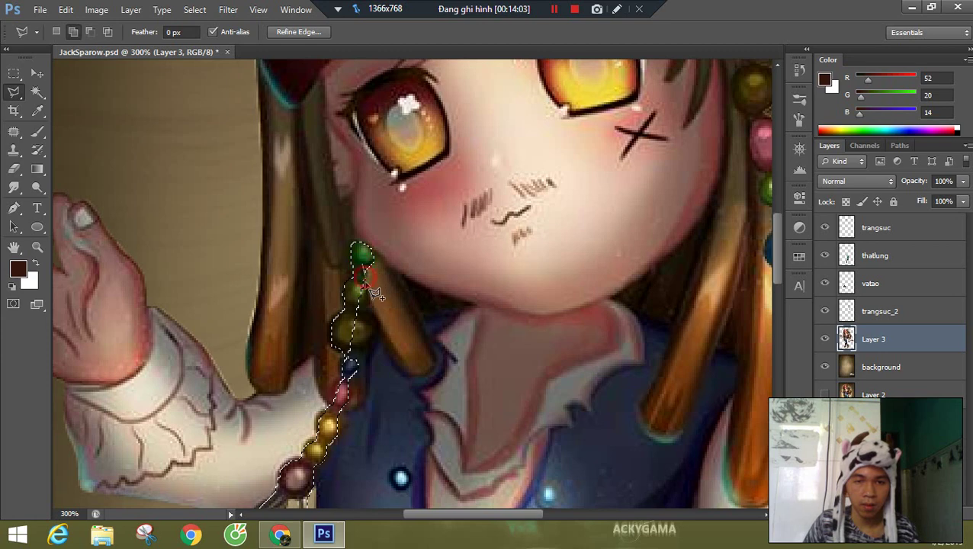
left_click(369, 304)
left_click(356, 308)
double_click(356, 298)
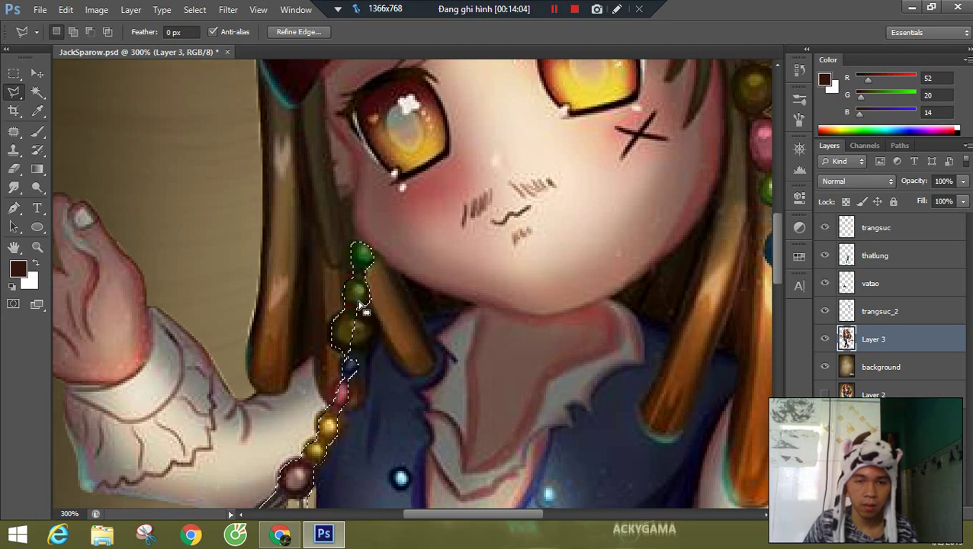
left_click(354, 300, "shift")
mouse_move(367, 316)
left_mouse_down()
mouse_move(381, 342)
mouse_move(363, 360)
left_mouse_up()
left_click(352, 363)
left_click(347, 335)
left_click(355, 301)
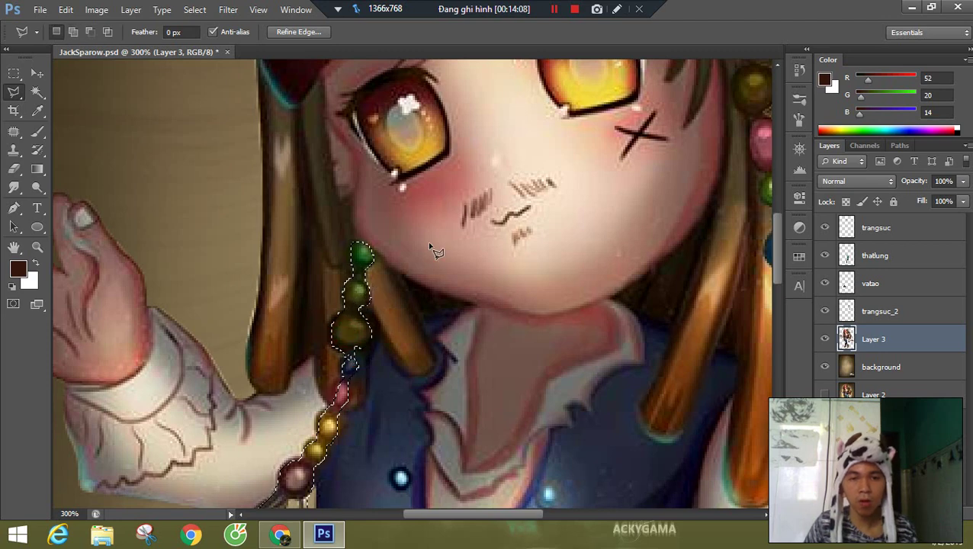
- Place the selected bead strand on its own new layer and rename that layer trangsuc_3
left_click_drag(430, 162, 403, 244)
key("ctrl+j")
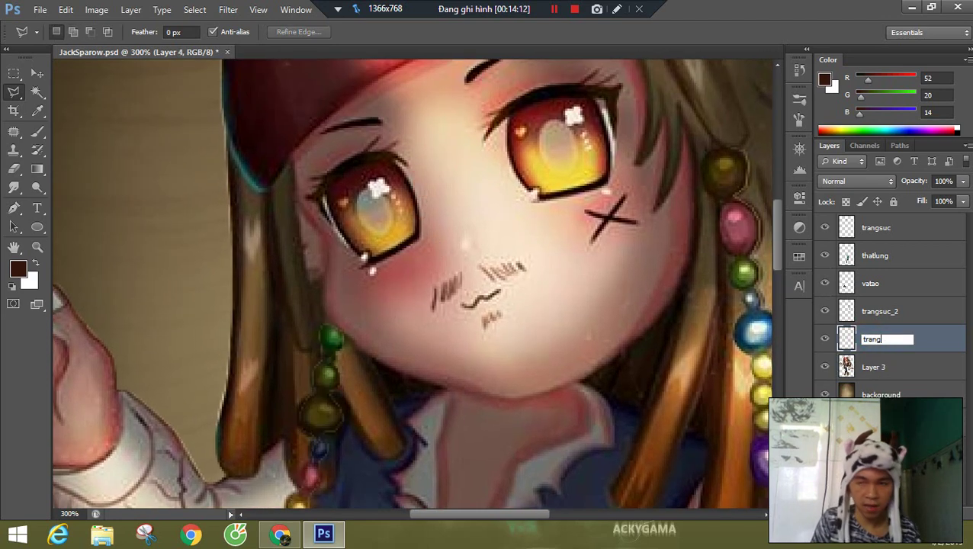
type("trangsuc_3")
key("Return")
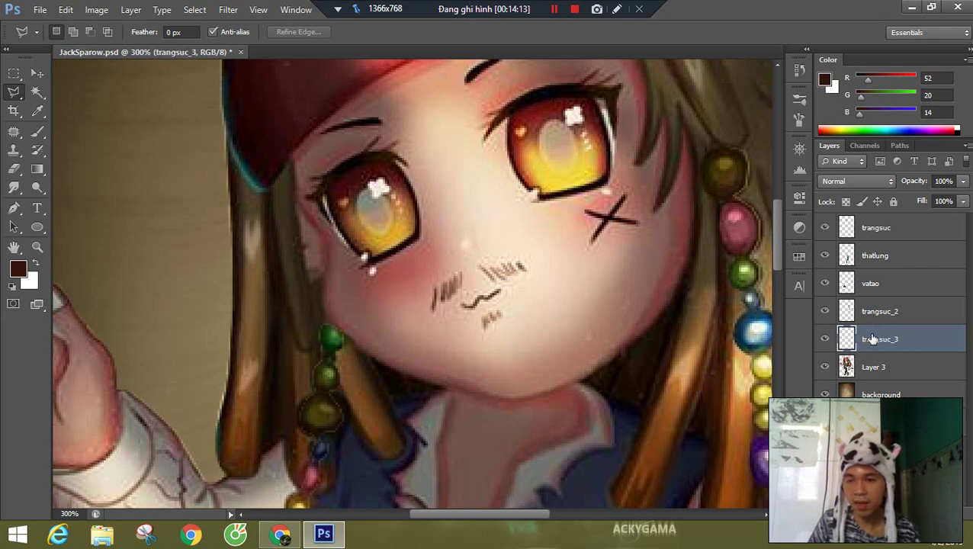
- Examine the whole character, including the separated bead strands and the hair around the face
left_click_drag(448, 214, 511, 137)
key("z")
left_click(447, 232, "alt")
left_click(450, 227, "alt")
left_click(453, 223, "alt")
left_click(452, 223, "alt")
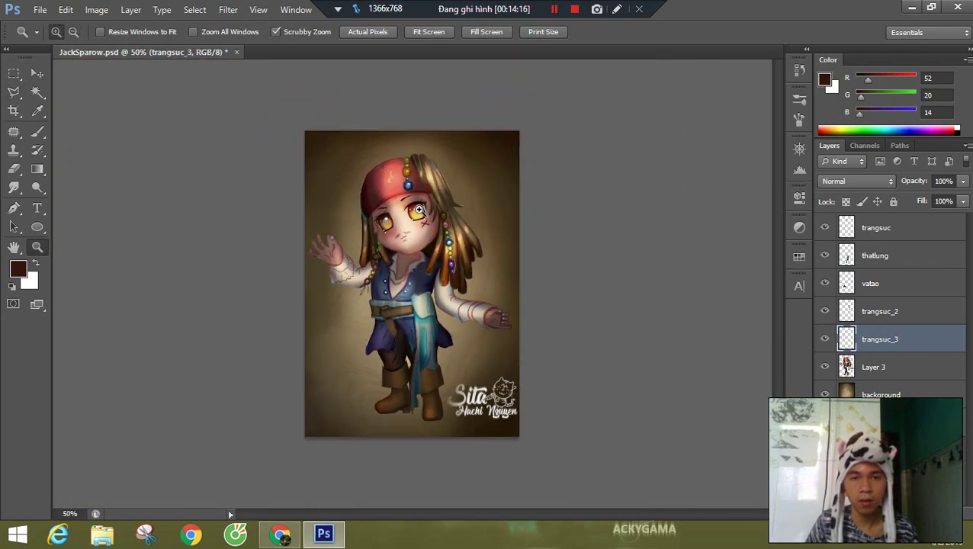
left_click(413, 207)
left_click(411, 202)
left_click(410, 197)
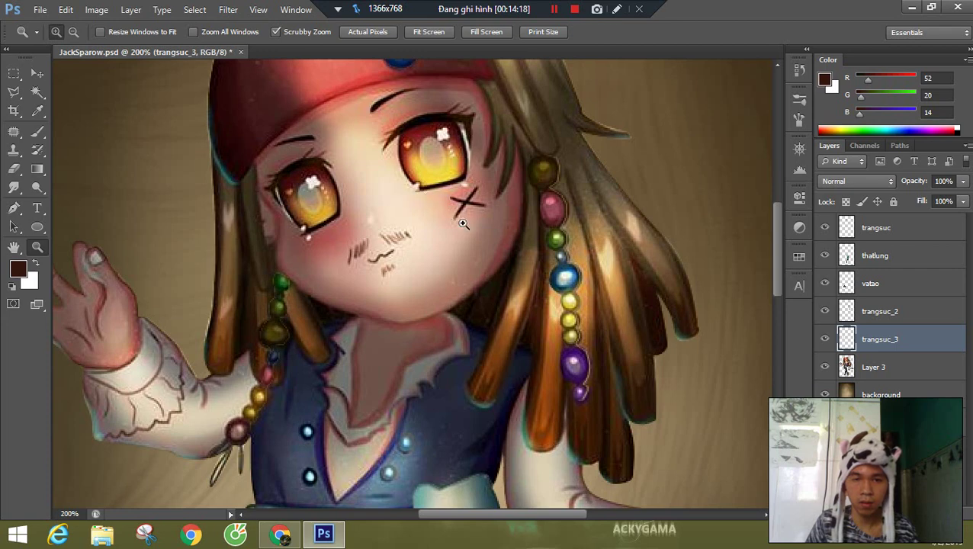
- On Layer 3, start a polygonal lasso outline around the tip of the outer hair lock beside the raised arm
left_click(870, 367)
key("l")
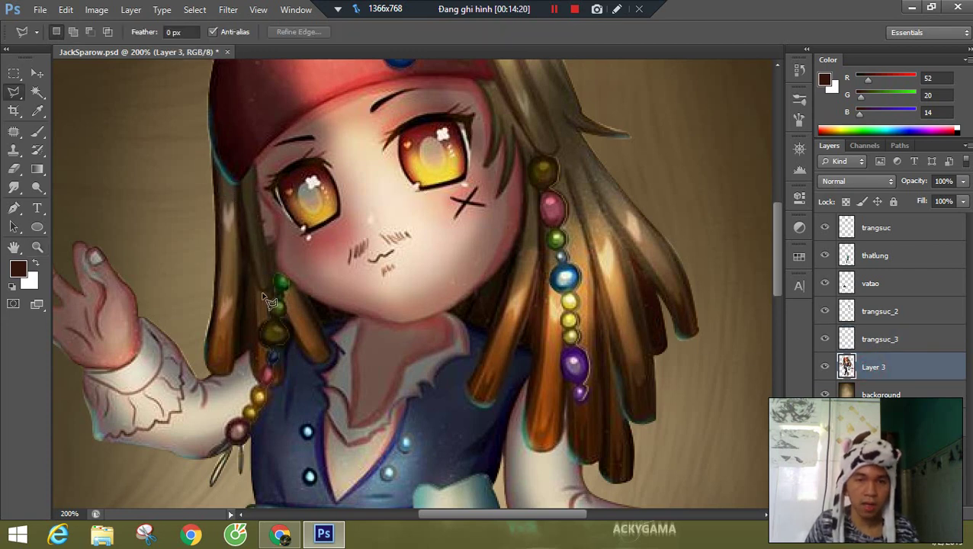
mouse_move(248, 257)
left_mouse_down()
mouse_move(244, 342)
mouse_move(221, 302)
left_mouse_up()
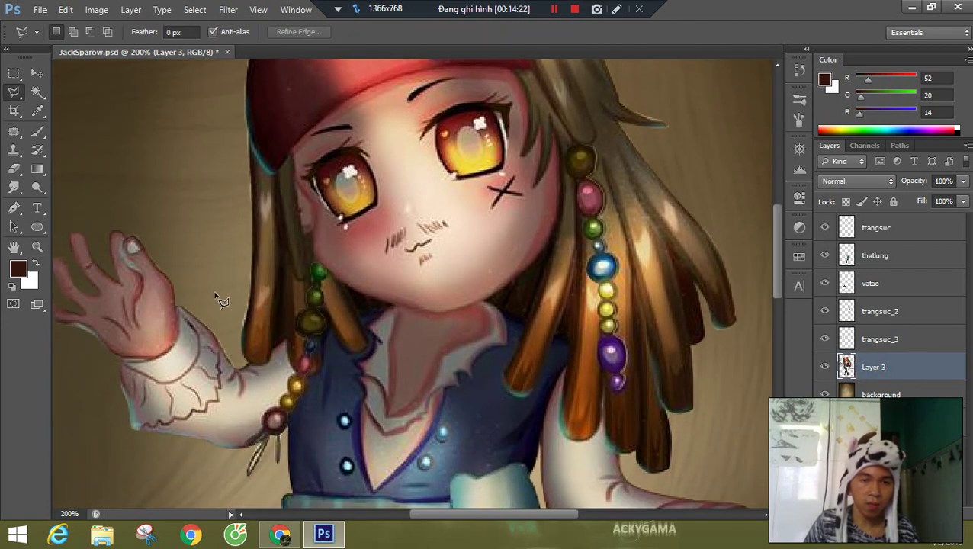
left_click(217, 288)
left_click(219, 324)
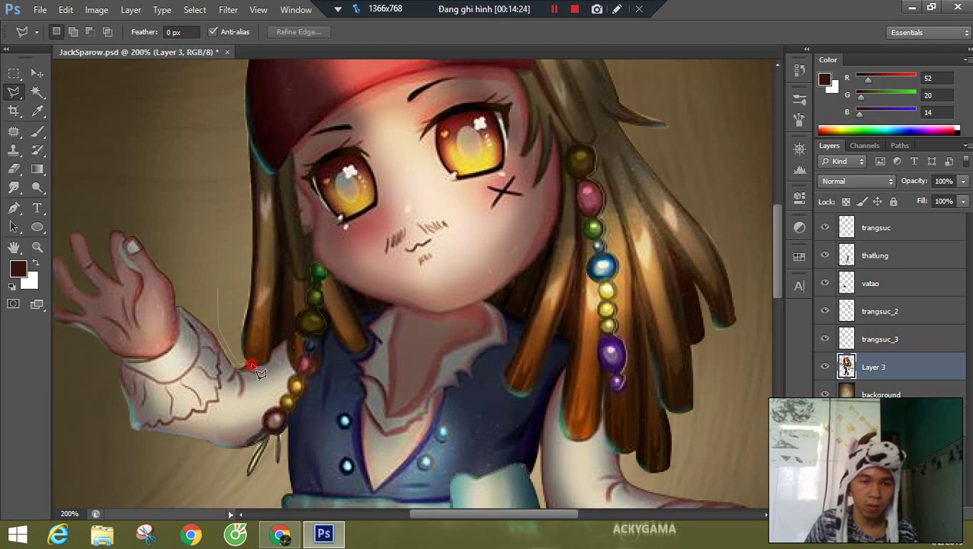
left_click(287, 338)
left_click(290, 357)
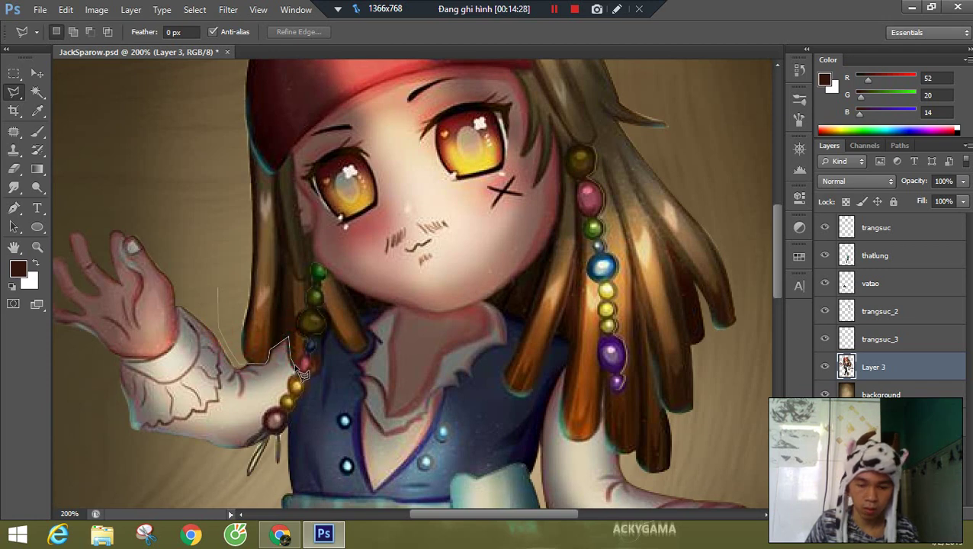
- Continue the outline beneath the small bead strand and around the inner hair lock up to the chin
left_click(293, 364)
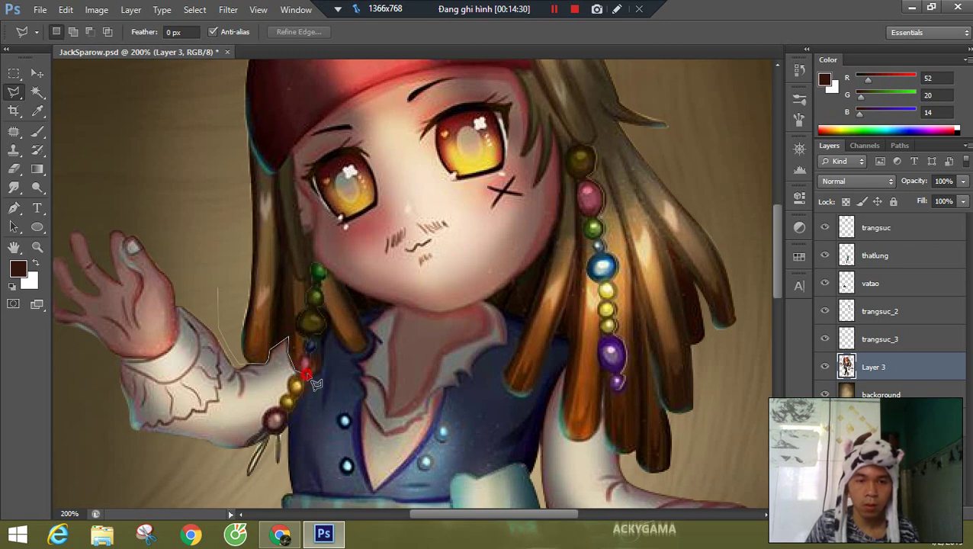
left_click(327, 316)
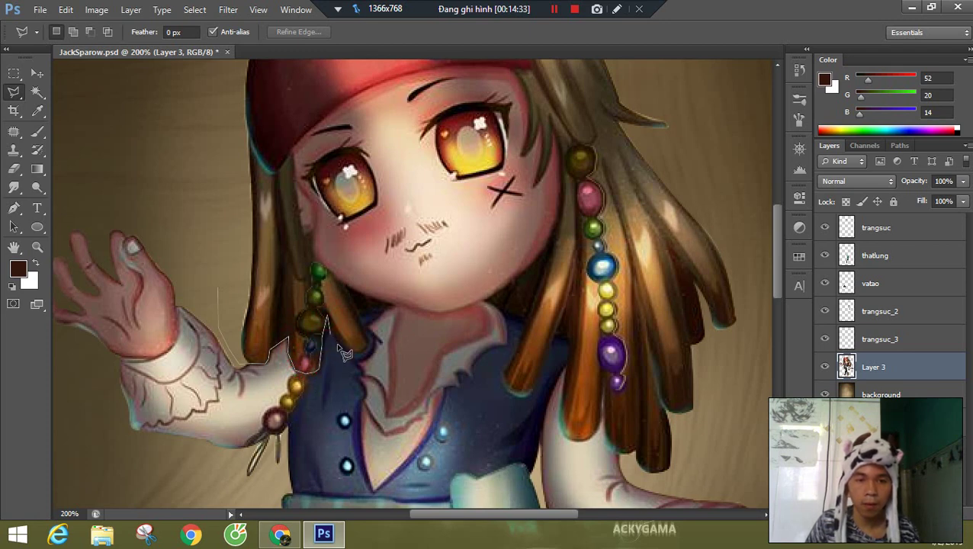
left_click(341, 344)
left_click(367, 345)
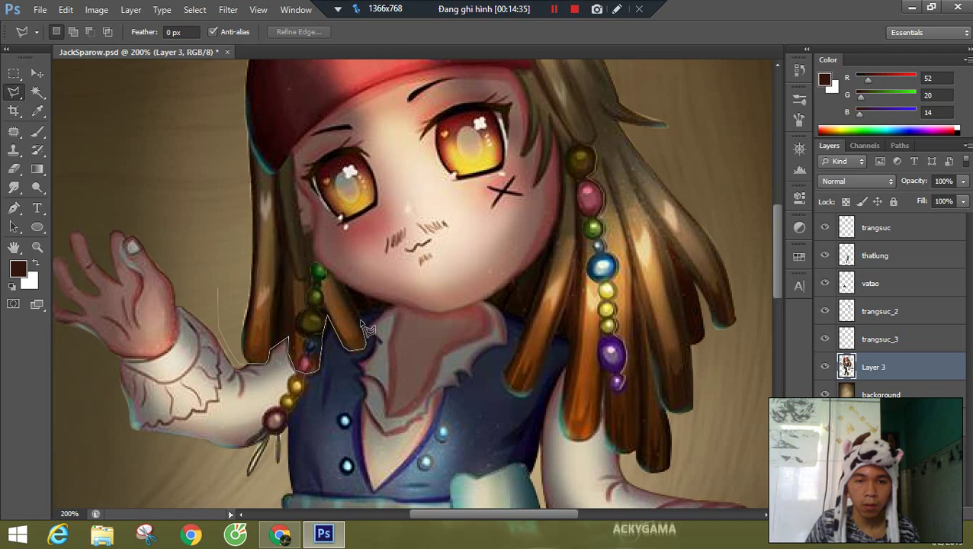
left_click(358, 310)
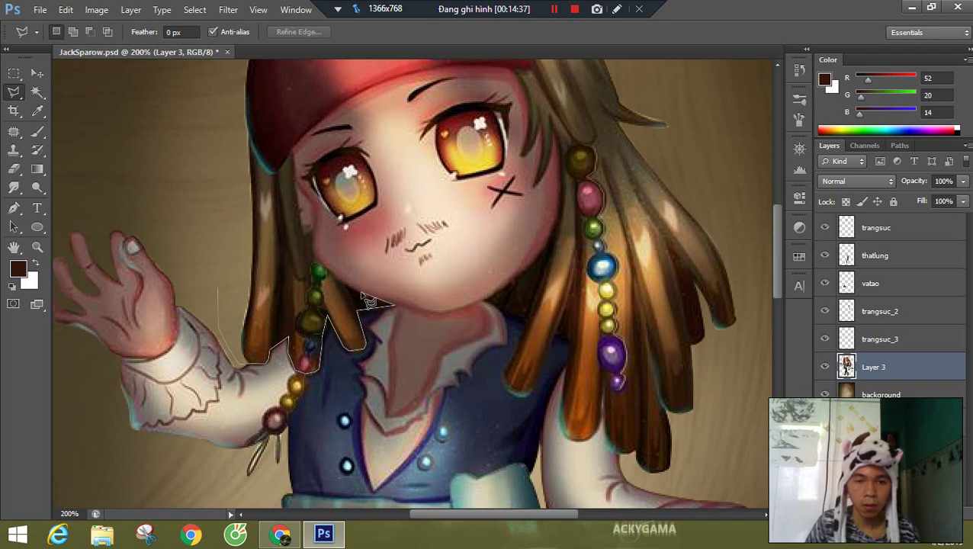
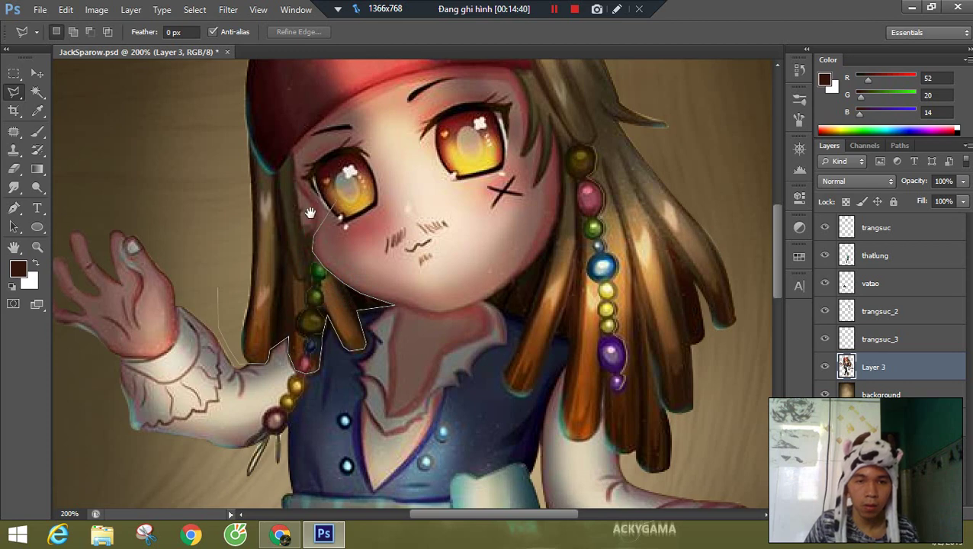
- Continue the outline past the ear and along the forehead beneath the red bandana's edge
left_click_drag(306, 240, 367, 293)
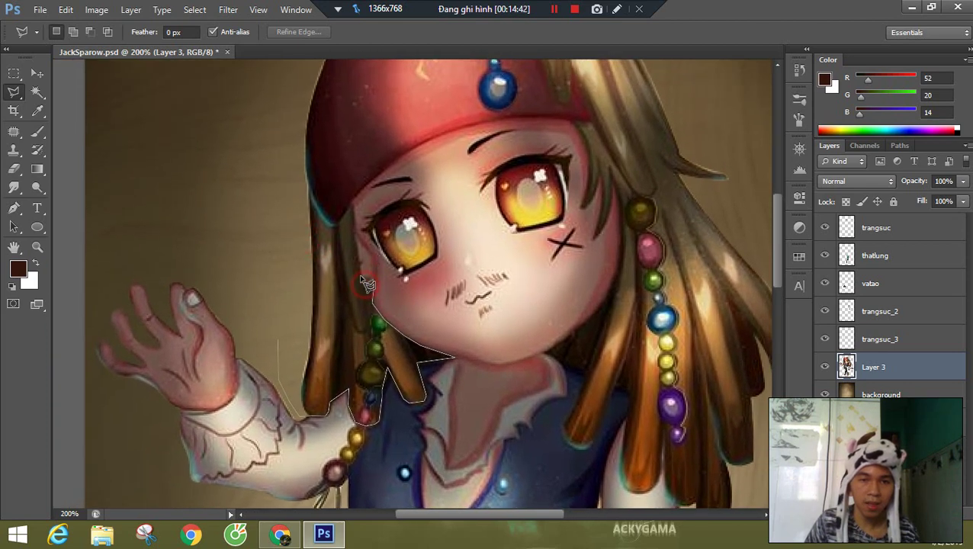
left_click(374, 180)
left_click(416, 145)
left_click(463, 126)
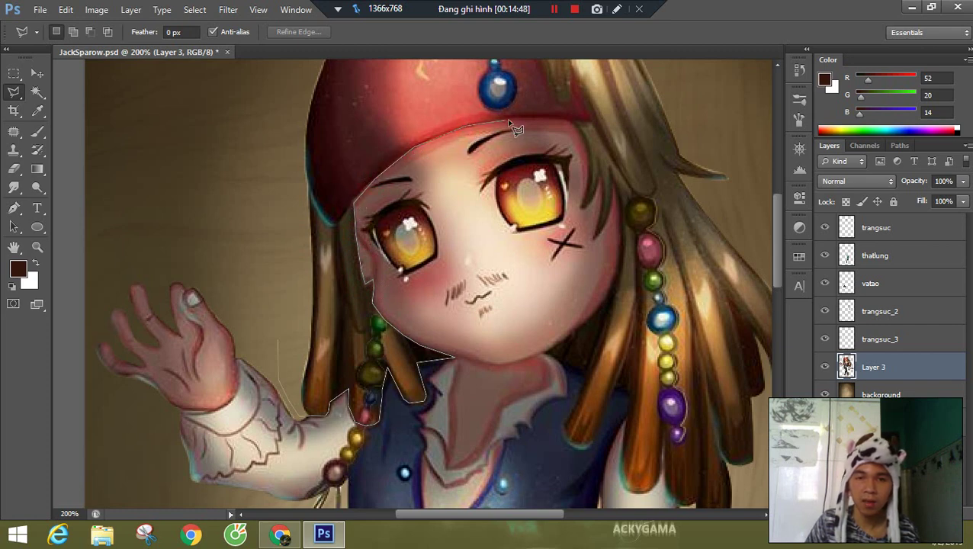
left_click(576, 122)
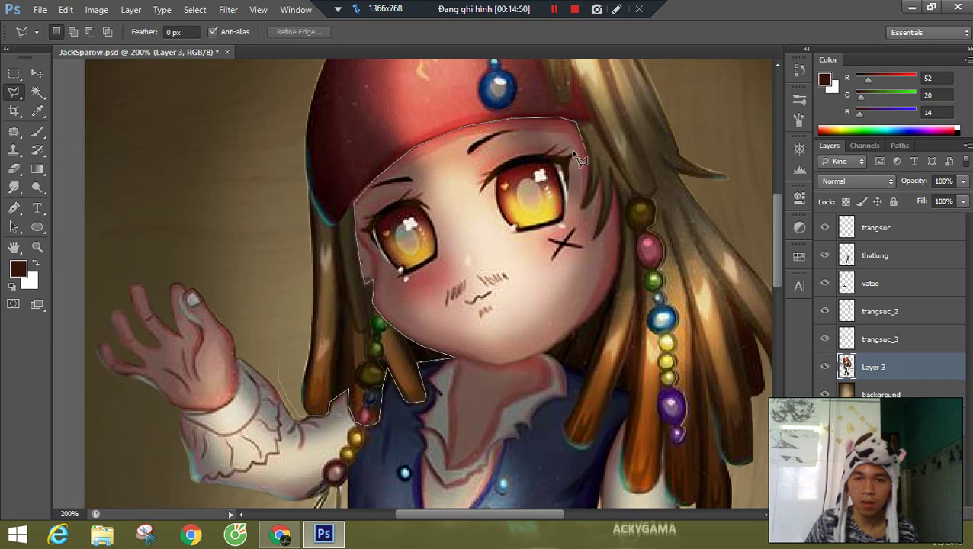
- Trace around the thin hair strands at the temple, then down the cheek beside the long bead strand
left_click(588, 146)
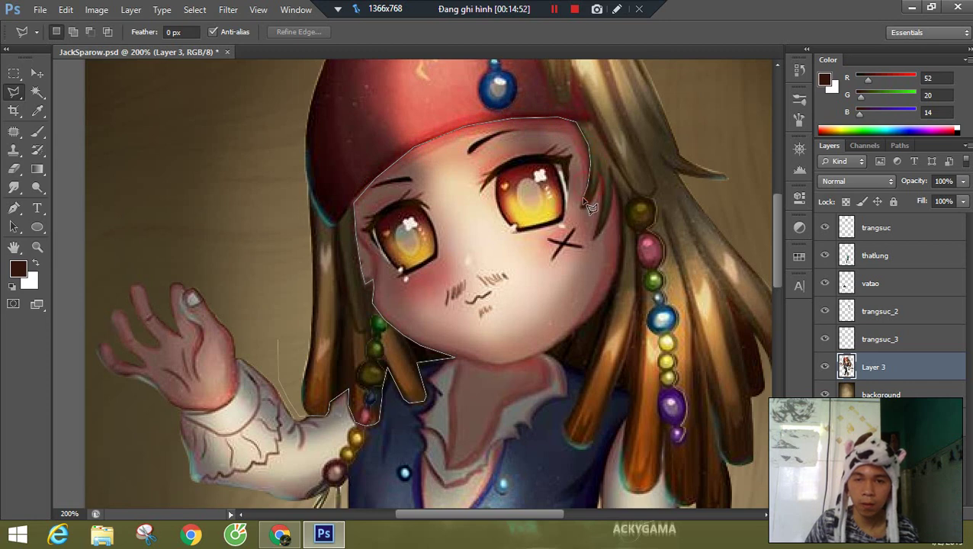
left_click(601, 167)
left_click(594, 237)
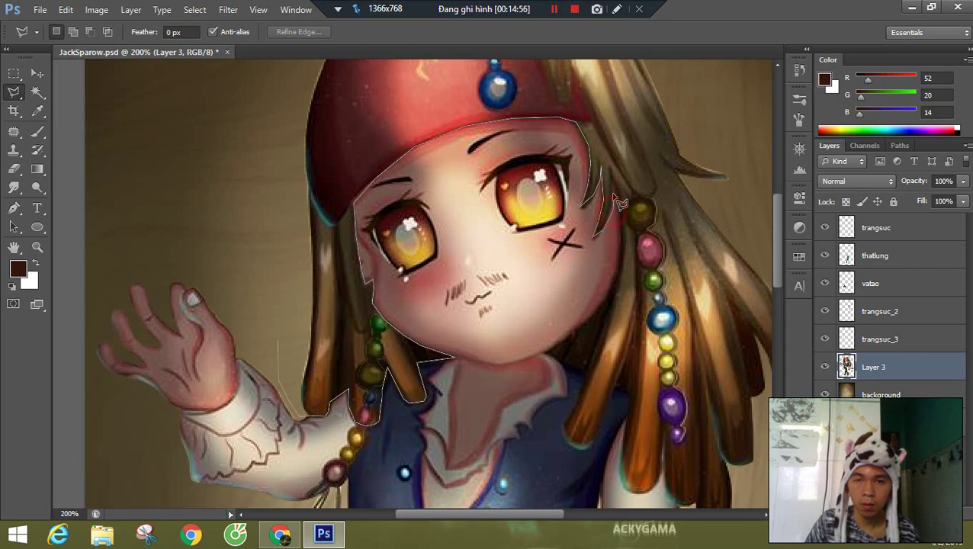
left_click(620, 209)
left_click(622, 241)
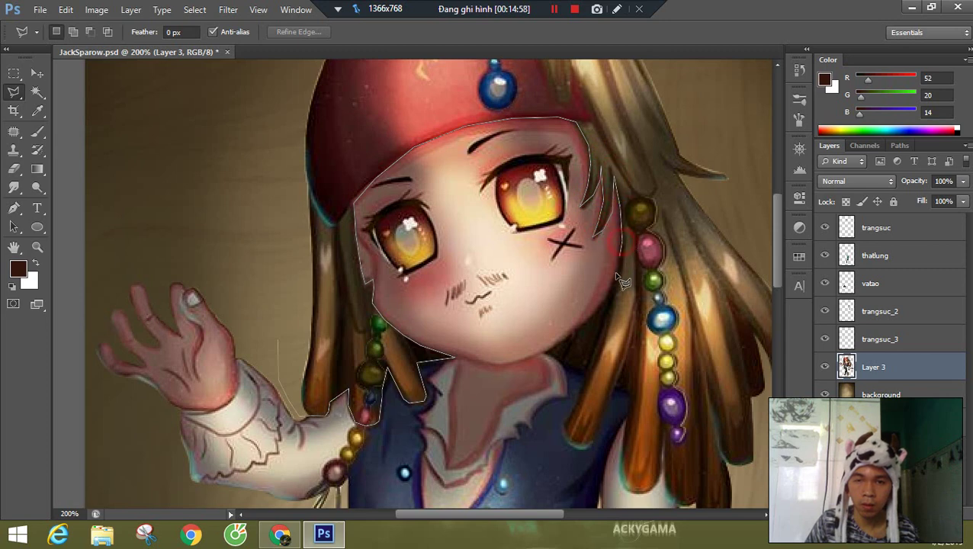
left_click(616, 279)
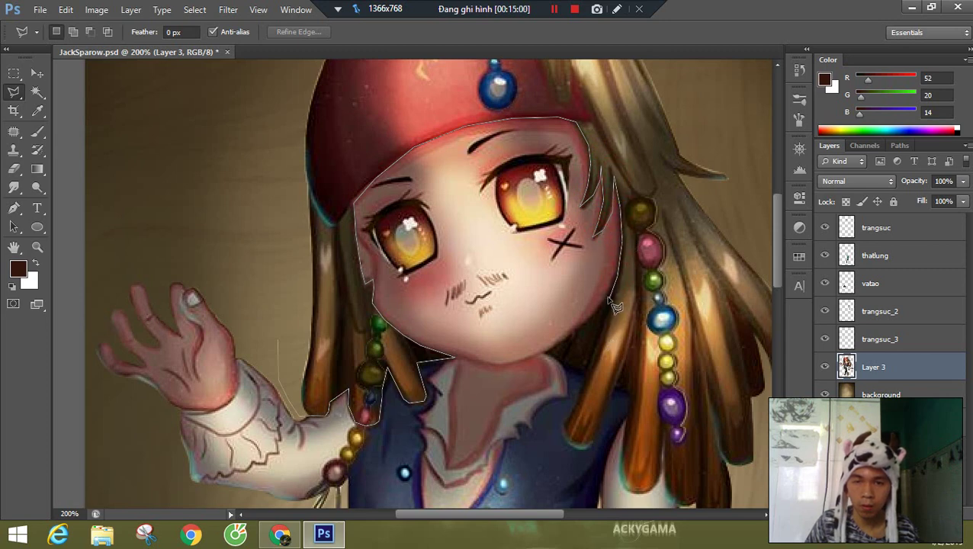
left_click(589, 321)
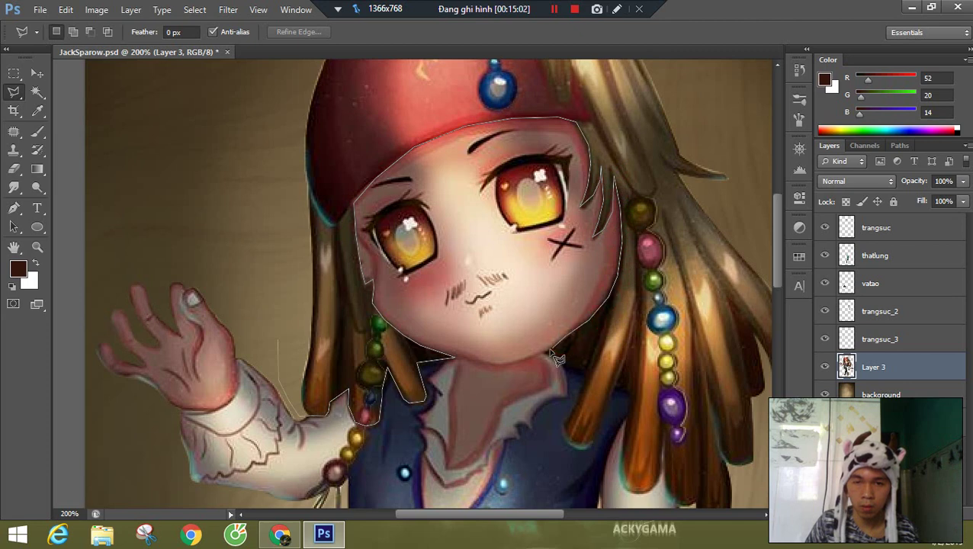
- Extend the outline from the jaw around the hair lock overlapping the vest on the long bead strand's side
left_click(585, 373)
left_click(565, 424)
left_click(568, 444)
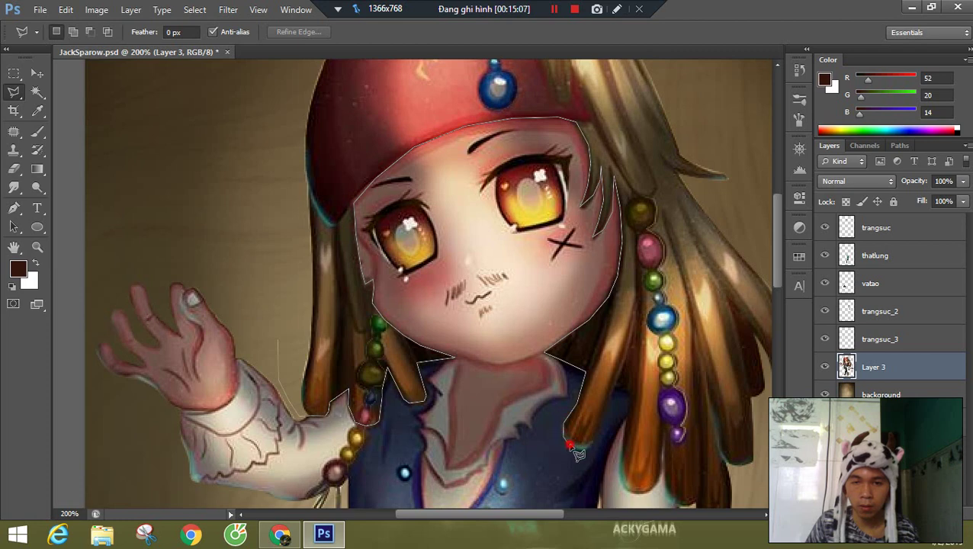
left_click(624, 389)
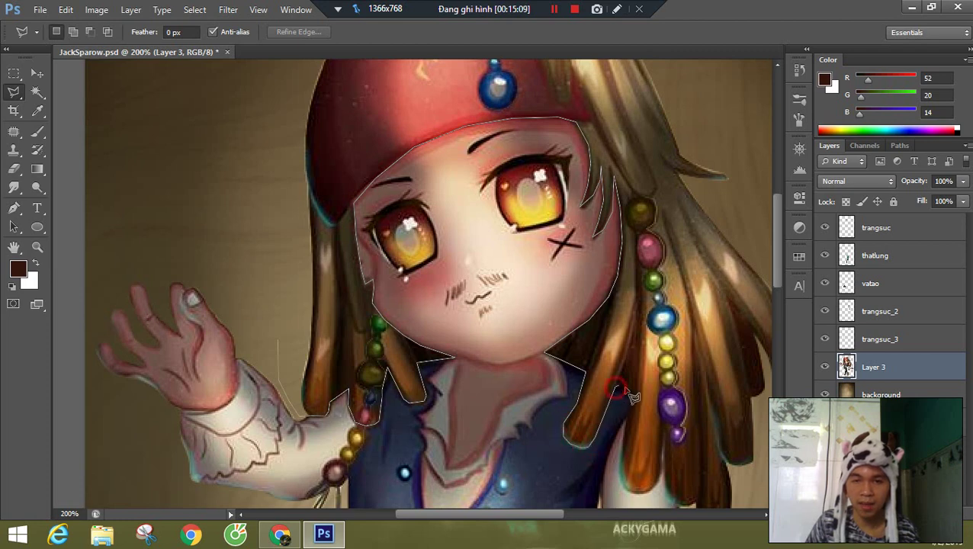
left_click(629, 404)
left_click(624, 434)
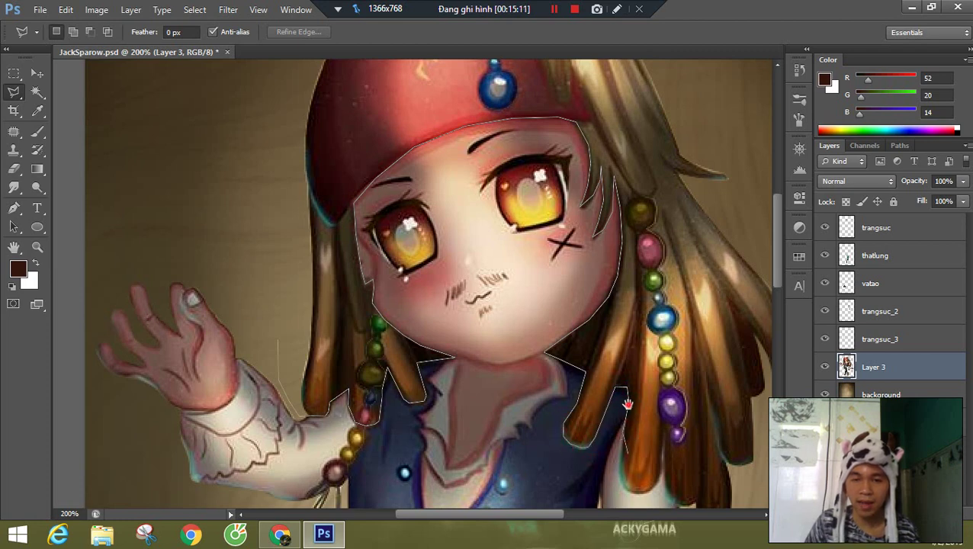
- Outline the lower tips of the long dreadlocks over the sleeve, removing misplaced points and redrawing them
left_click_drag(626, 403, 533, 218)
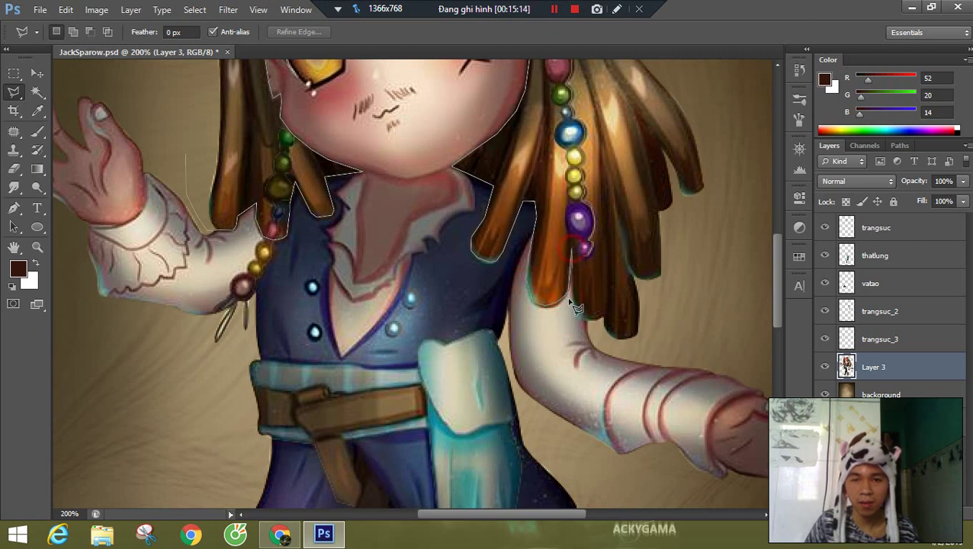
left_click(587, 321)
left_click(672, 352)
left_click(738, 280)
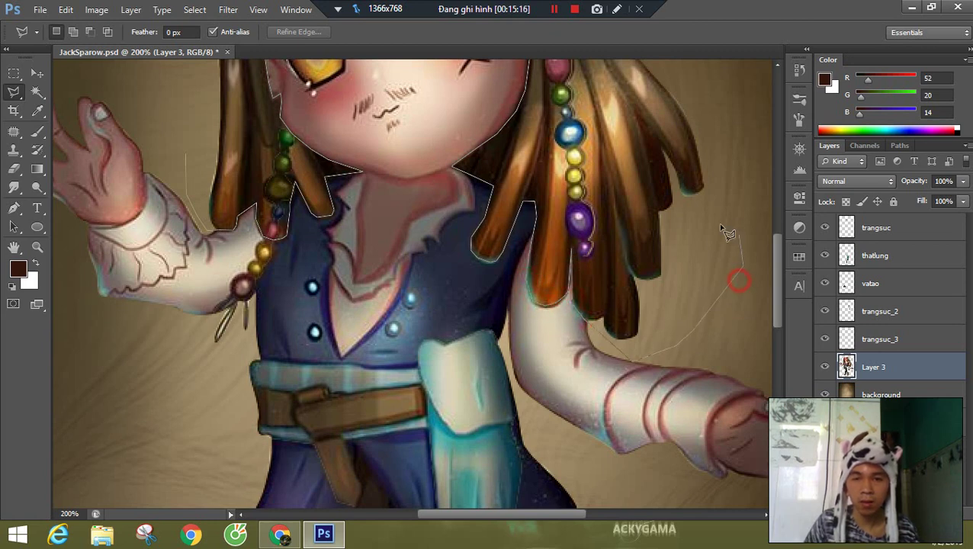
key("Delete")
key("Delete")
left_click(656, 347)
left_click(680, 338)
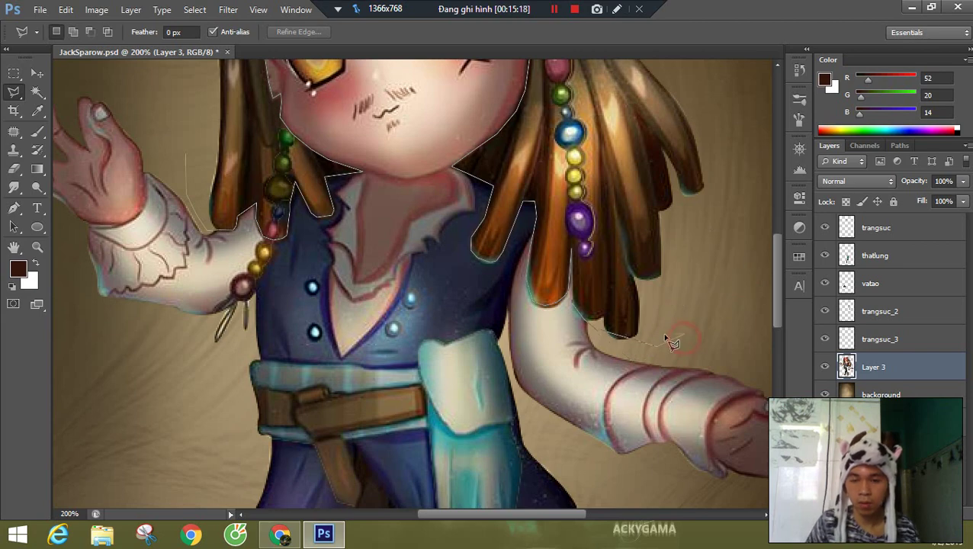
left_click(619, 345)
left_click(720, 266)
- Close the selection by running the outline through the background around the outer hair and the bandana
left_click_drag(738, 118, 699, 321)
left_click(707, 225)
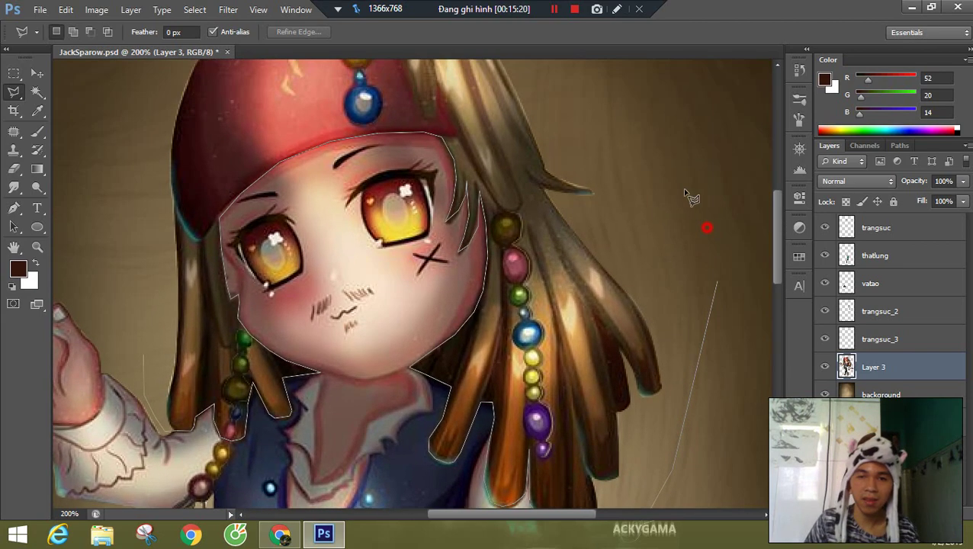
left_click(632, 135)
left_click_drag(619, 106, 707, 326)
left_click(640, 199)
left_click(470, 150)
left_click(306, 144)
left_click_drag(183, 261, 404, 118)
left_click(340, 257)
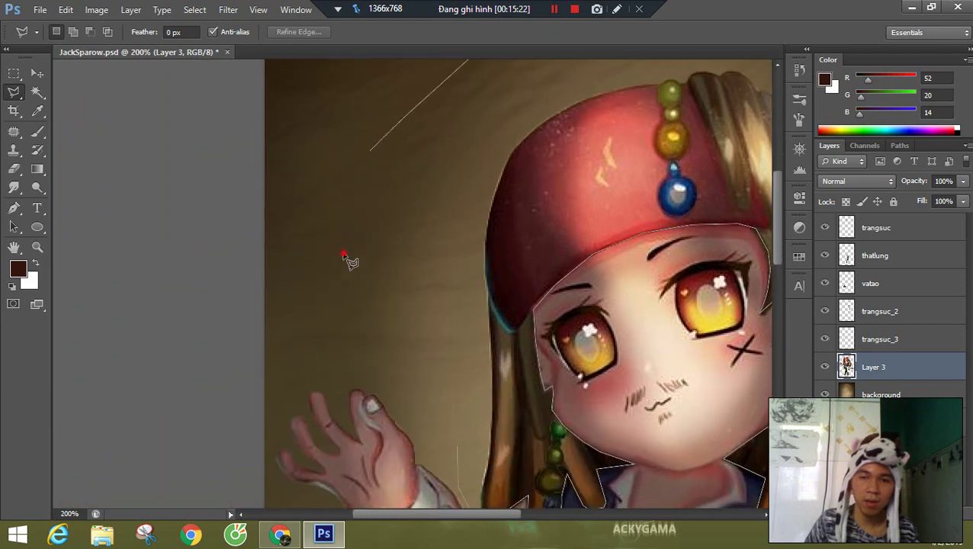
left_click(352, 311)
left_click_drag(404, 364, 398, 279)
left_click(396, 277)
left_click(451, 360)
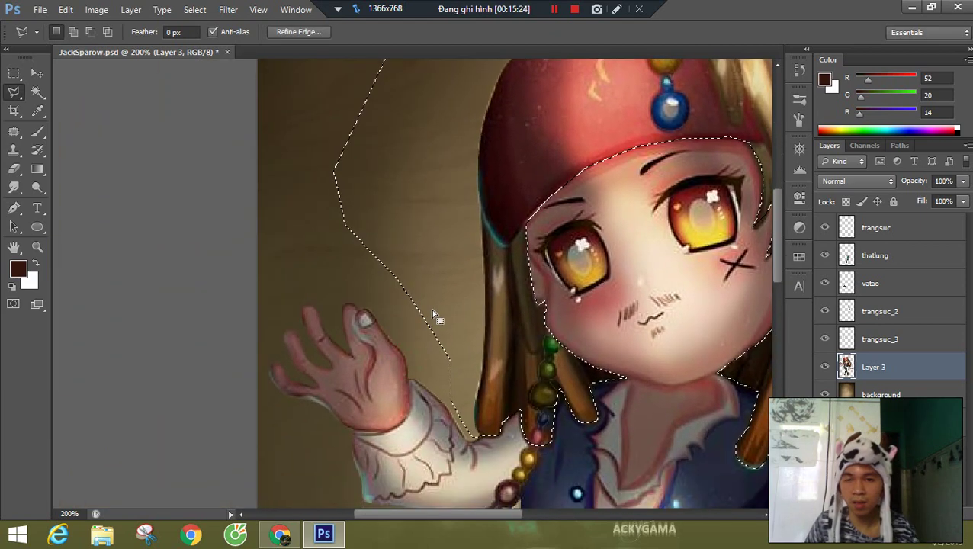
- Copy the selected hair and bandana to a new layer and rename it toc
key("ctrl+j")
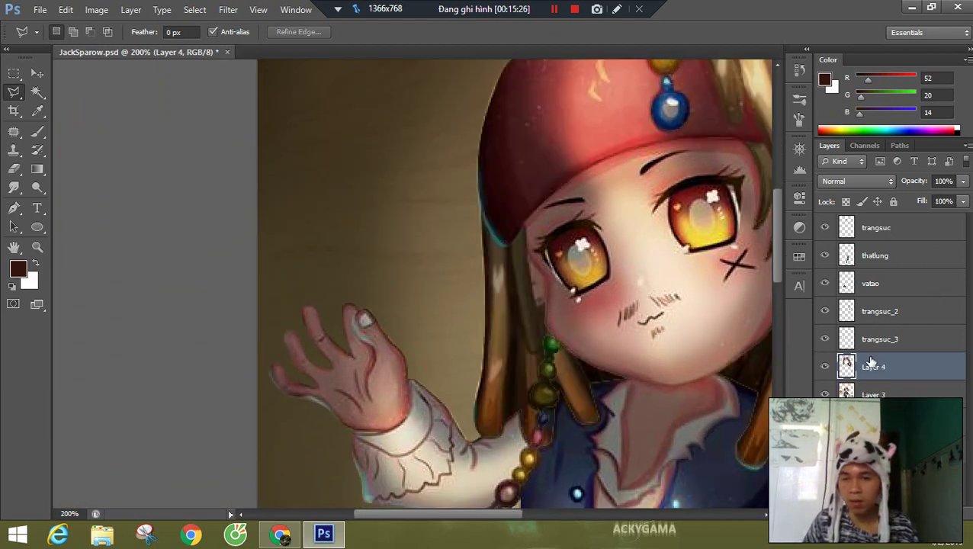
double_click(877, 366)
type("toc")
key("Return")
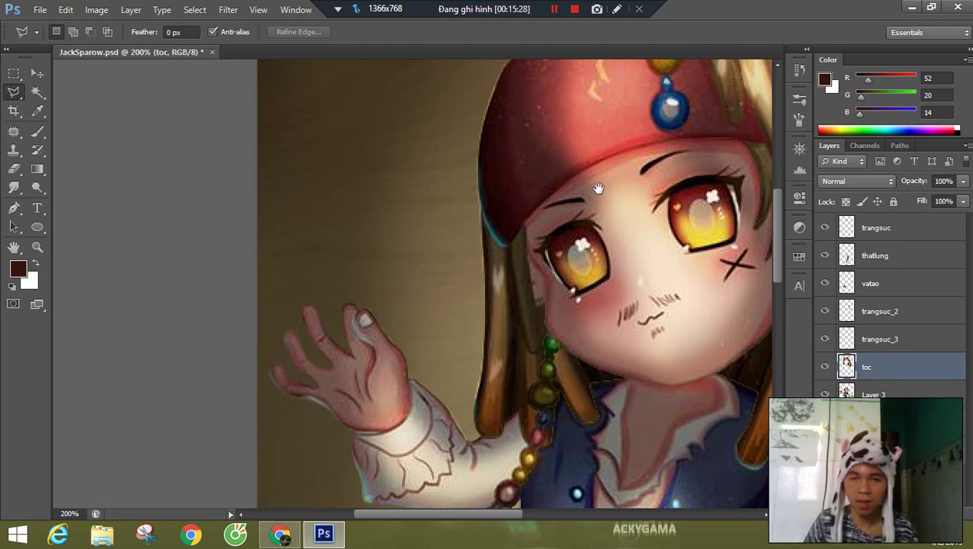
left_click_drag(461, 116, 366, 263)
left_click(374, 198)
left_click(367, 259)
left_click(374, 303)
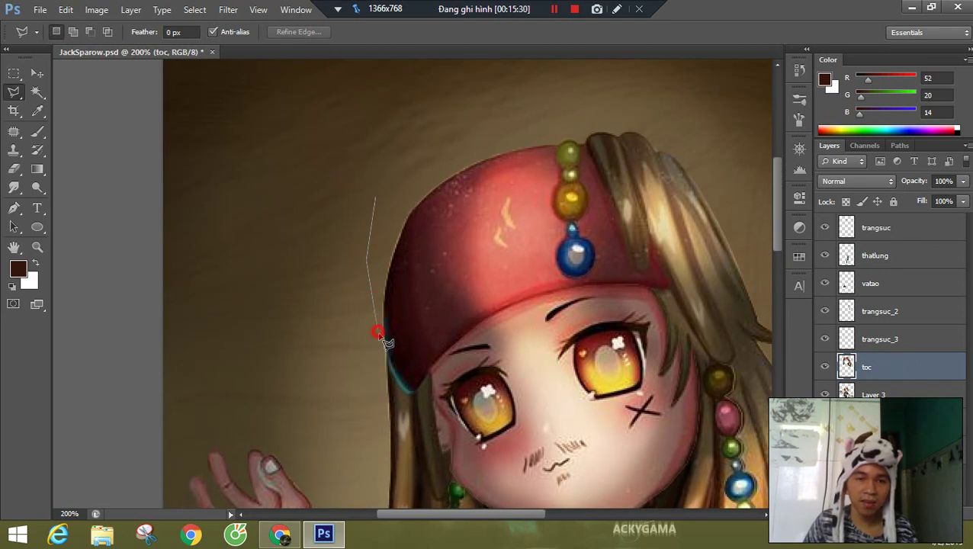
left_click(385, 347)
left_click(400, 384)
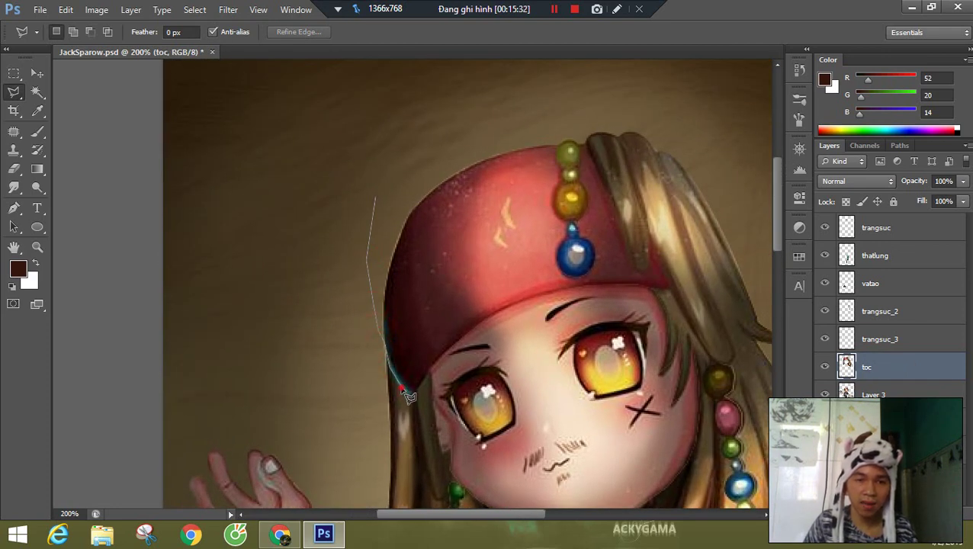
left_click(412, 391)
left_click(419, 387)
left_click(429, 371)
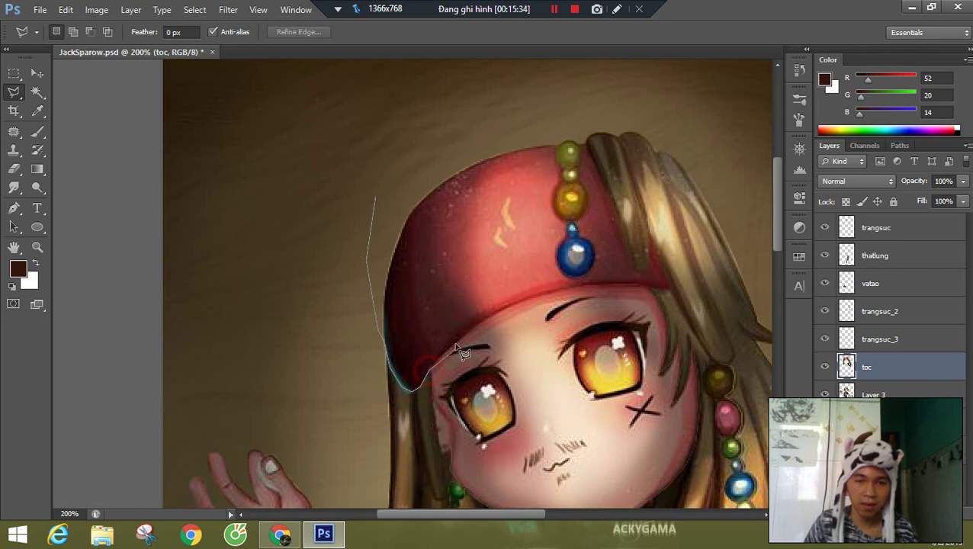
left_click(497, 312)
left_click(543, 296)
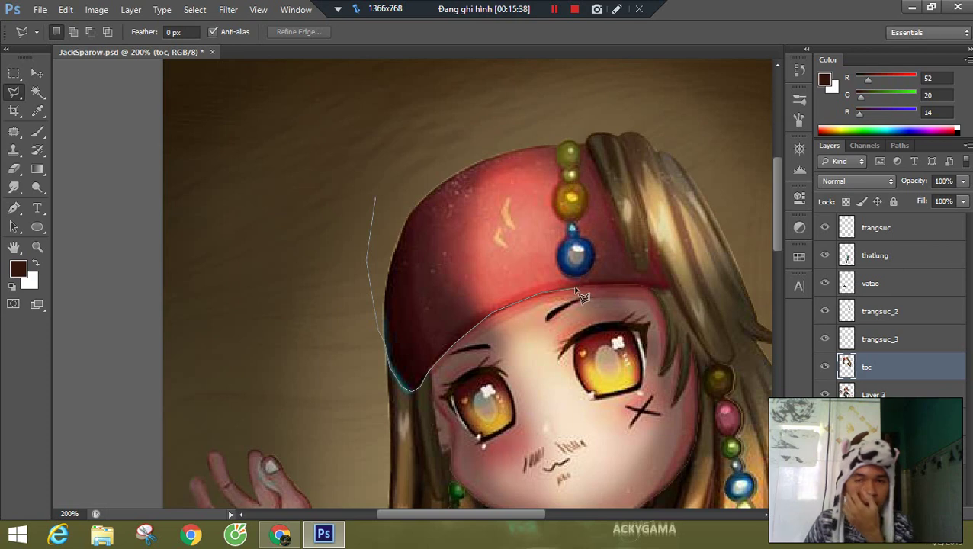
left_click(576, 290)
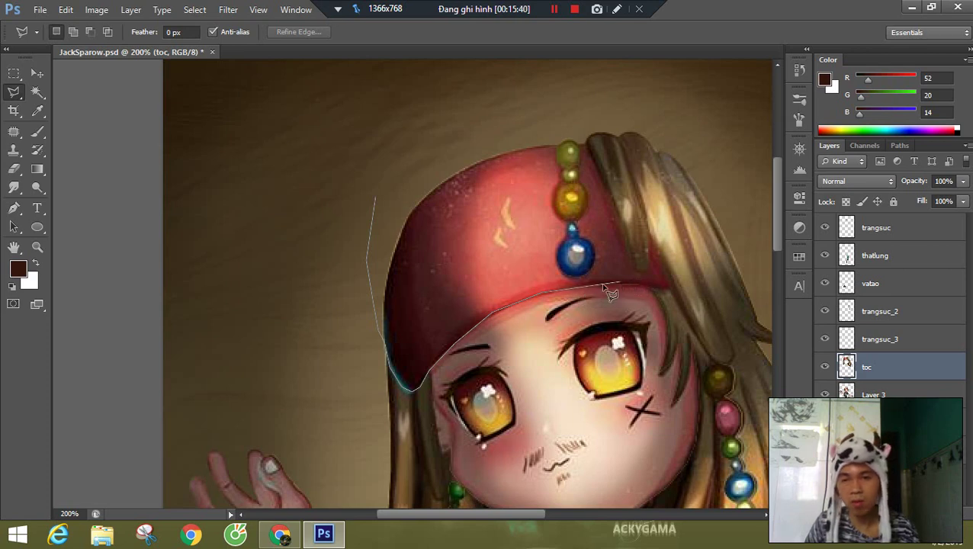
key("Escape")
left_click_drag(507, 244, 441, 89)
left_click_drag(610, 194, 586, 195)
left_click_drag(503, 231, 407, 264)
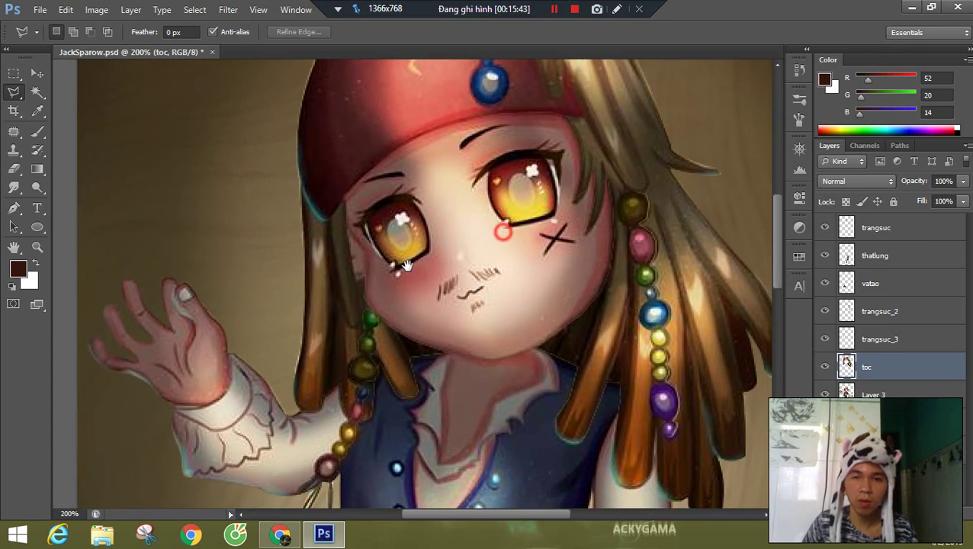
scroll(406, 265, "up", 6)
scroll(406, 265, "right", 5)
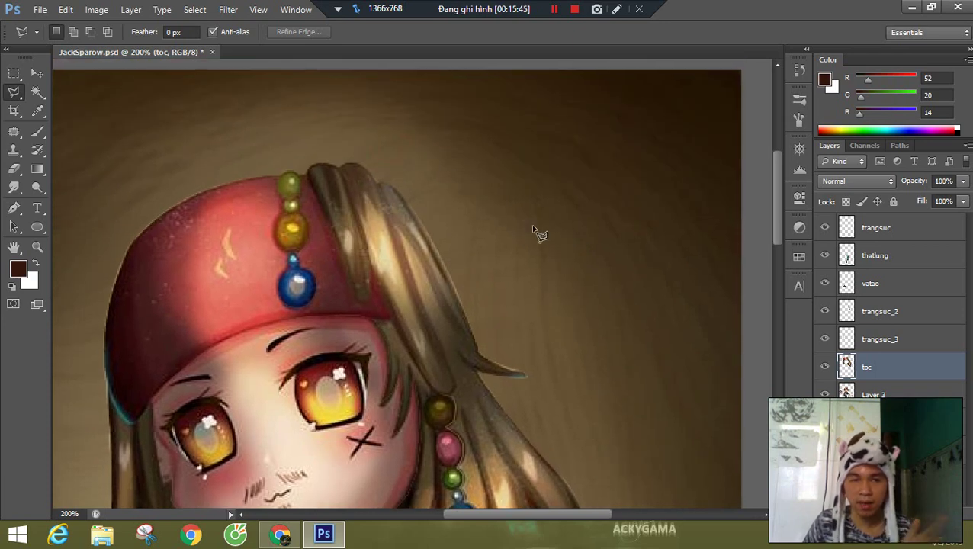
- Select the narrow front hair lock overlapping the bandana with a polygonal lasso outline on the toc layer
left_click(307, 115)
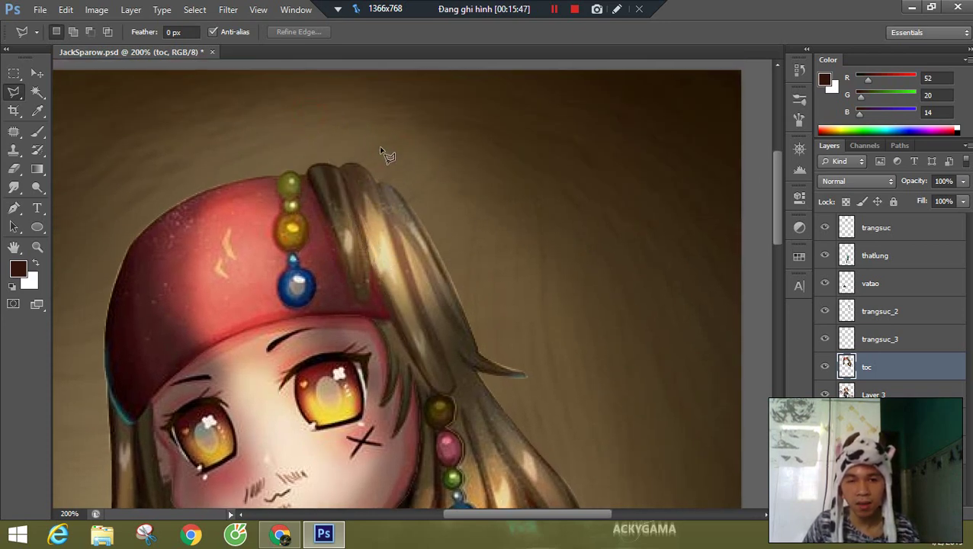
left_click_drag(486, 354, 478, 294)
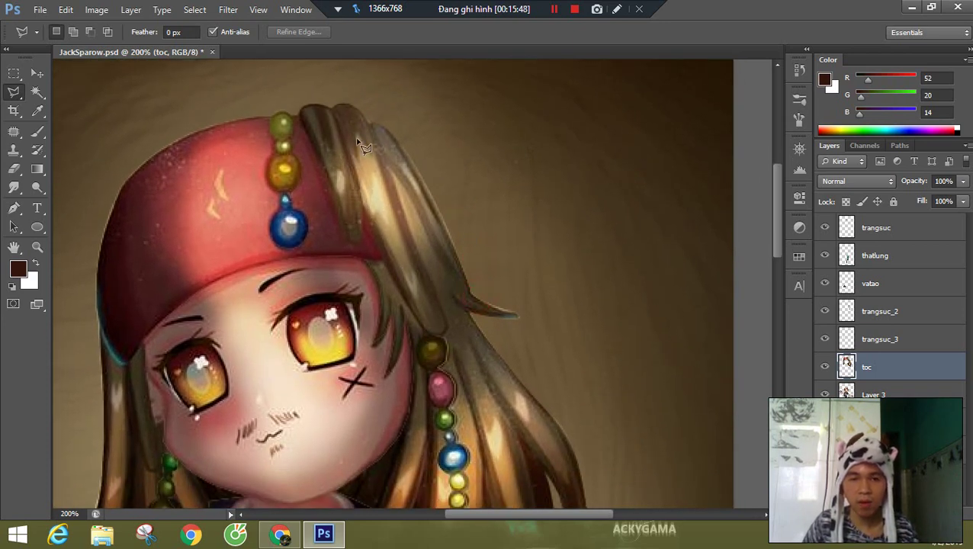
left_click(307, 131)
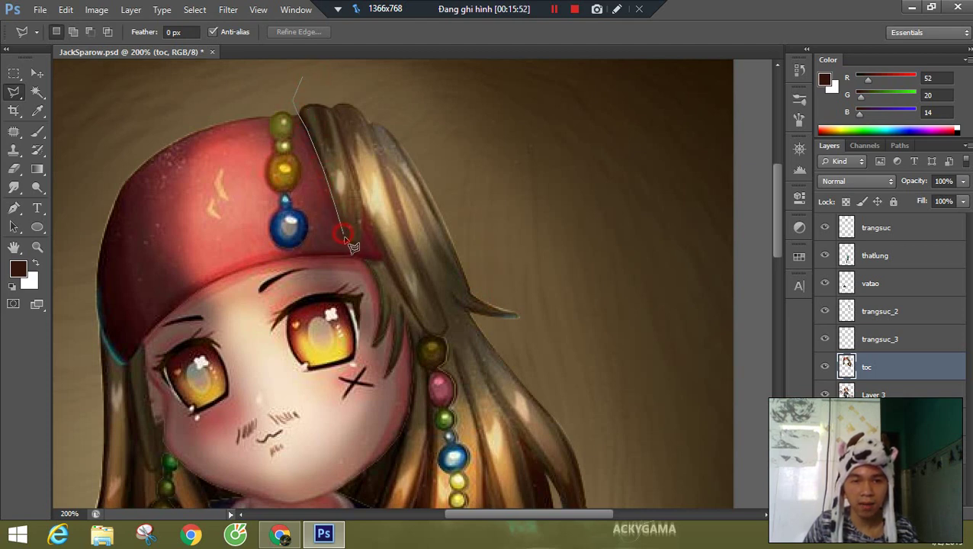
double_click(360, 202)
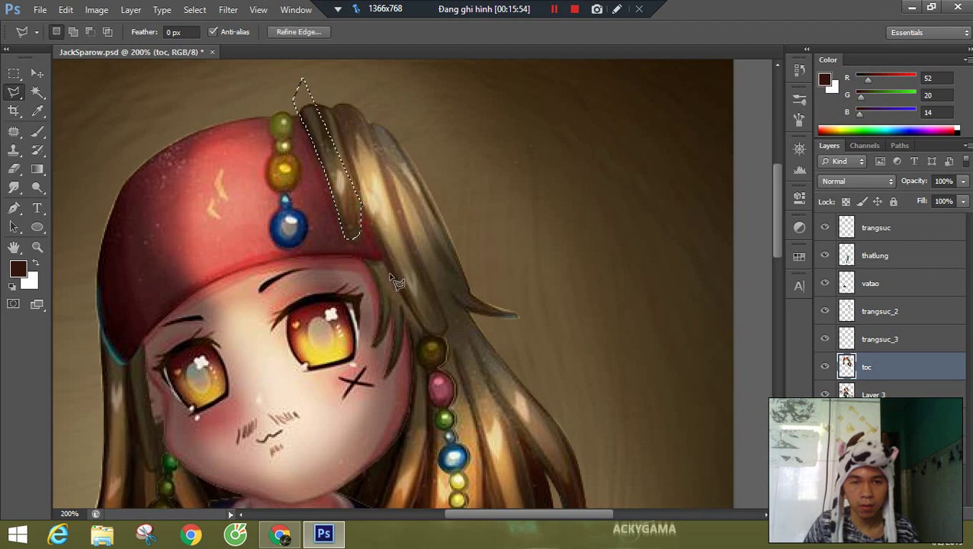
- Add the longer neighbouring lock to the selection, outlining it down to the top of the long bead strand and back above the head
left_click(361, 205, "shift")
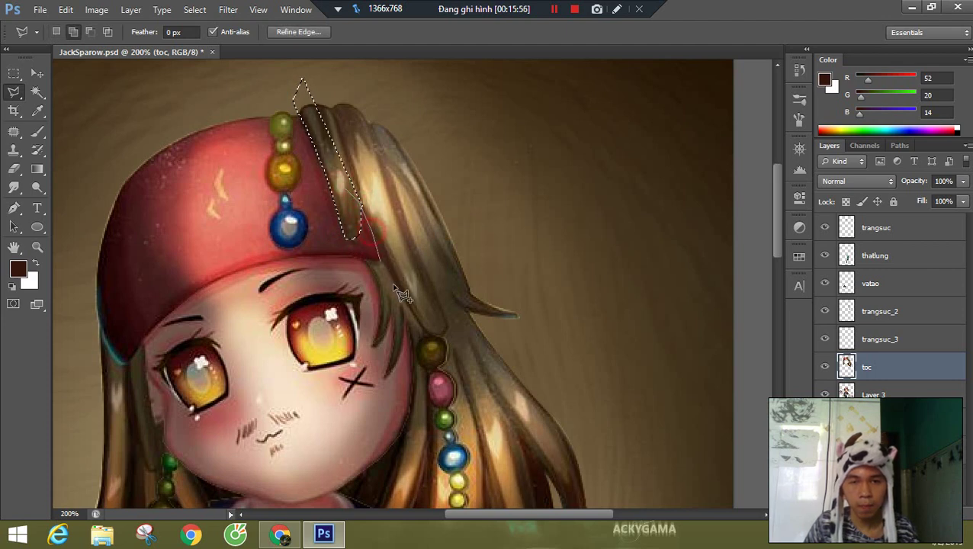
left_click(415, 320)
left_click(430, 334)
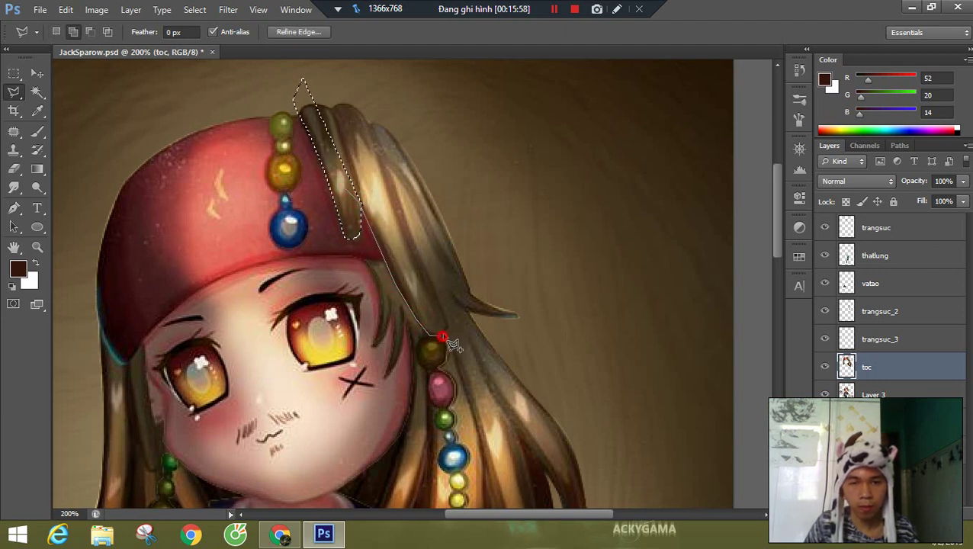
left_click(445, 331)
left_click(435, 299)
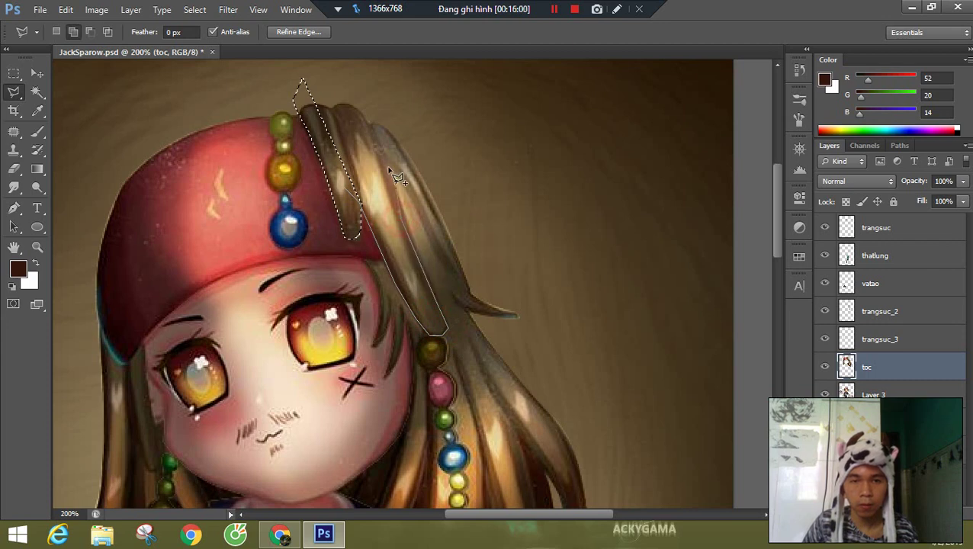
left_click(371, 131)
left_click(351, 82)
left_click(302, 80)
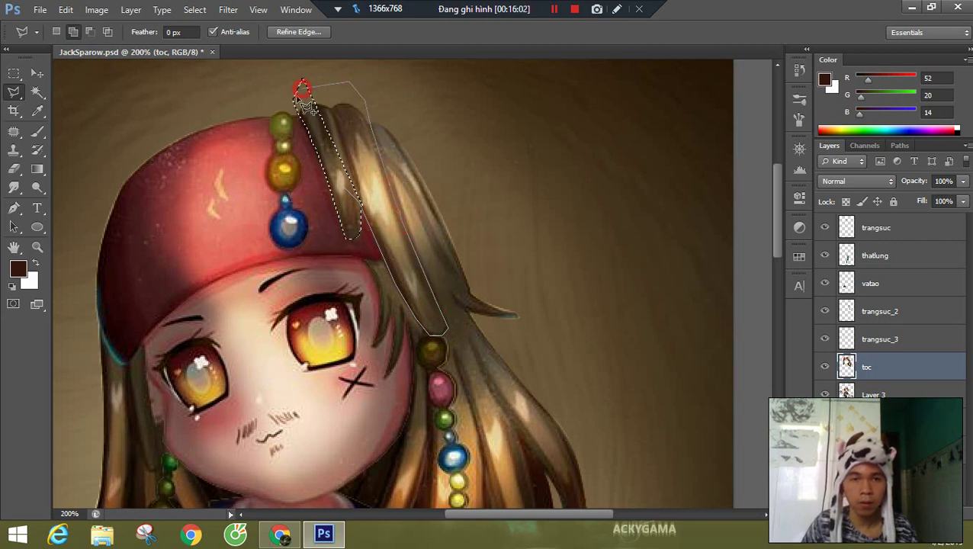
- Cut the selected front locks from the toc layer, paste them in place on a new layer and name it toc_1
key("Delete")
key("ctrl+d")
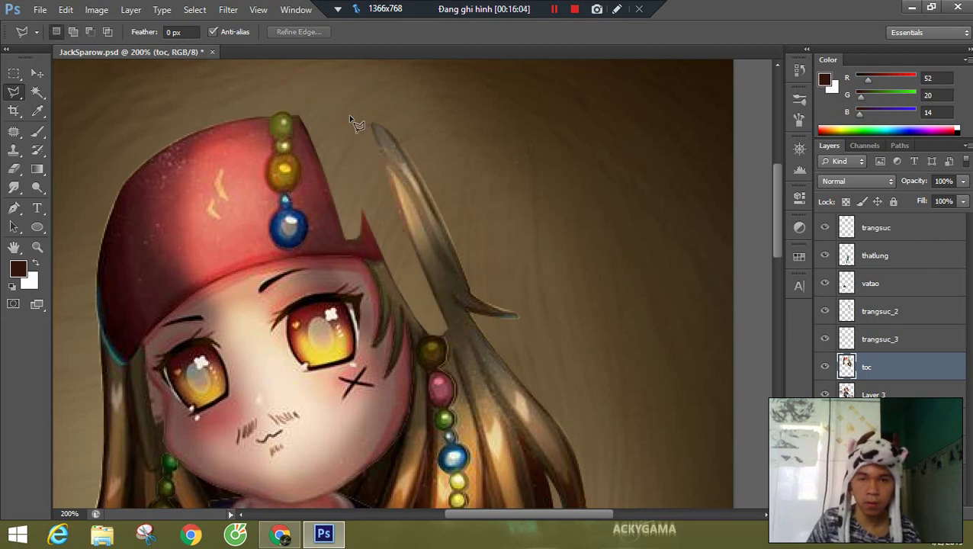
key("ctrl+v")
double_click(877, 367)
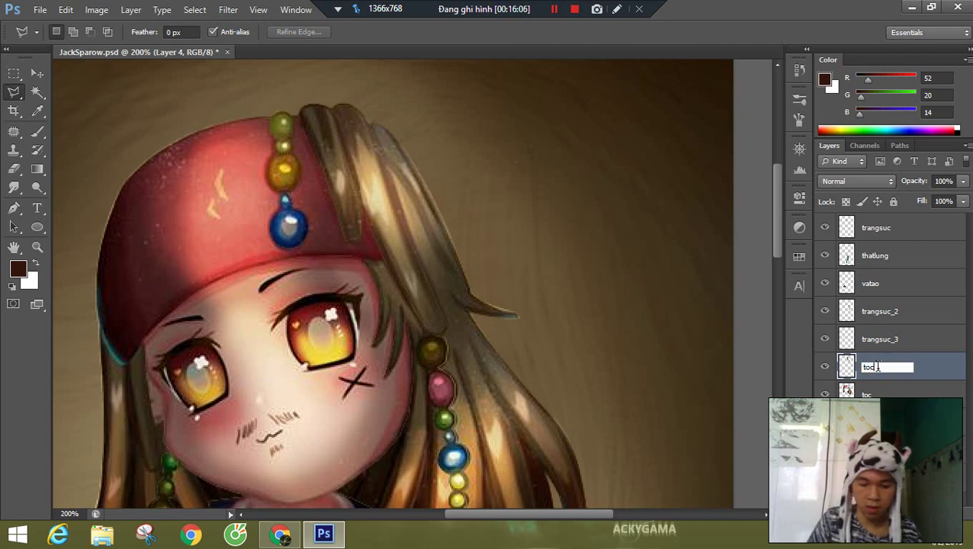
key("Return")
- Return to the toc layer and bring the lower dreadlocks around the long bead strand into view
left_click(948, 392)
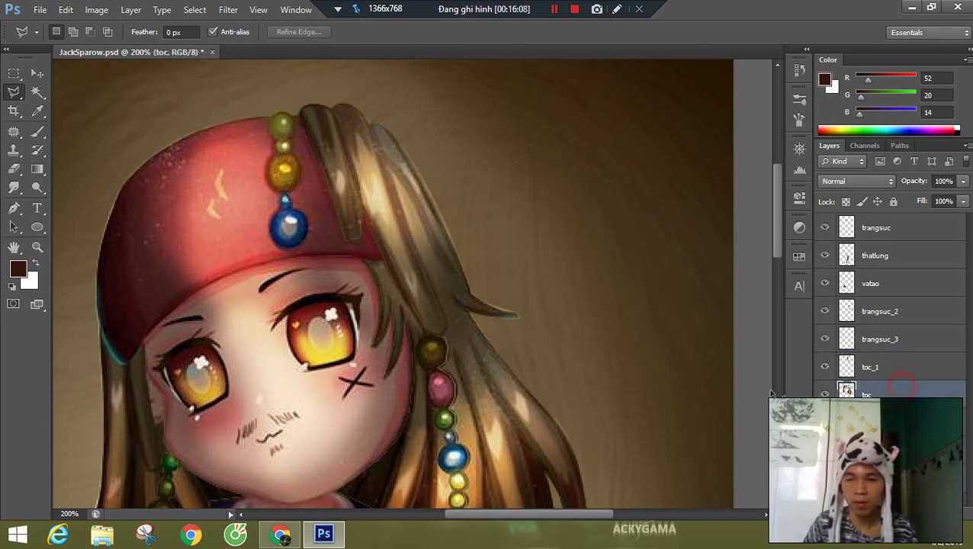
scroll(543, 164, "down", 5)
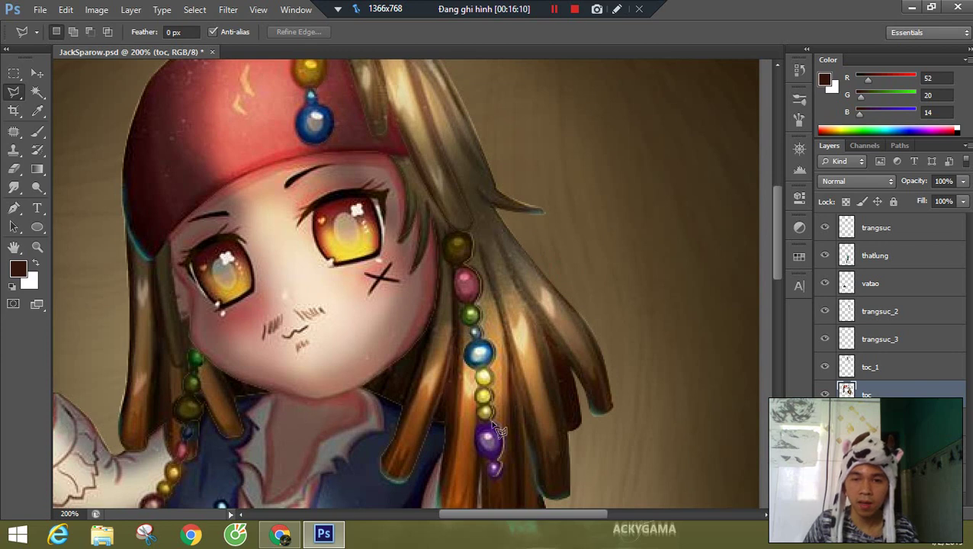
left_click_drag(475, 241, 536, 236)
left_click_drag(607, 307, 641, 141)
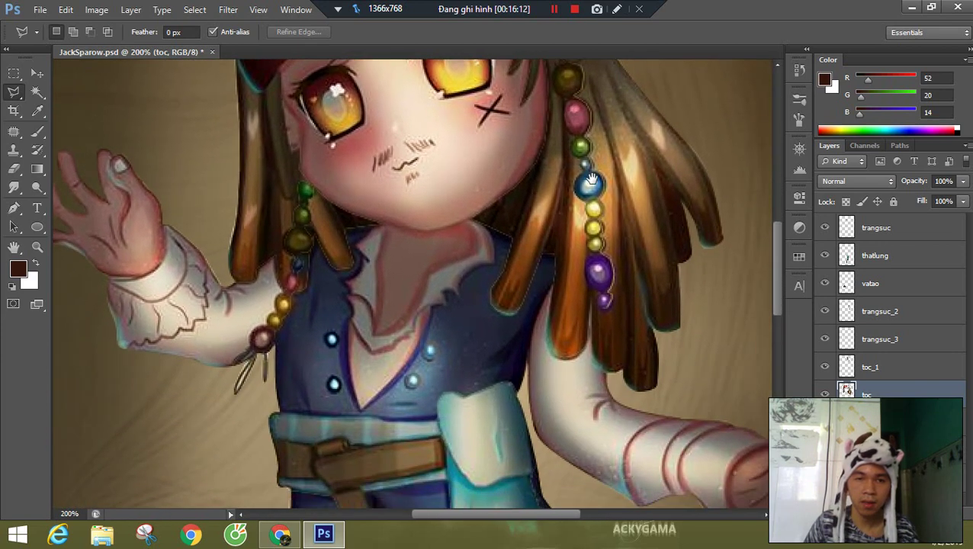
left_click_drag(542, 185, 463, 261)
scroll(463, 261, "down", 2)
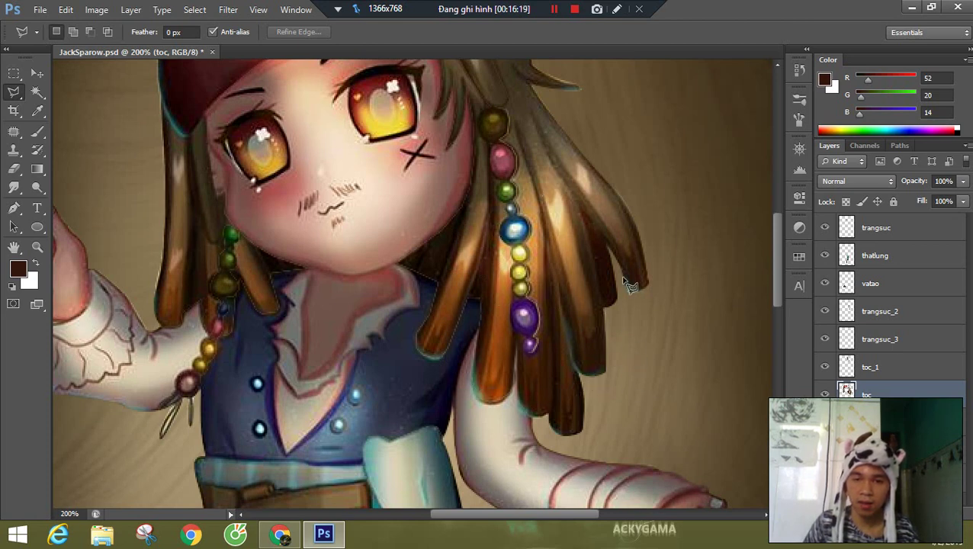
left_click(397, 311)
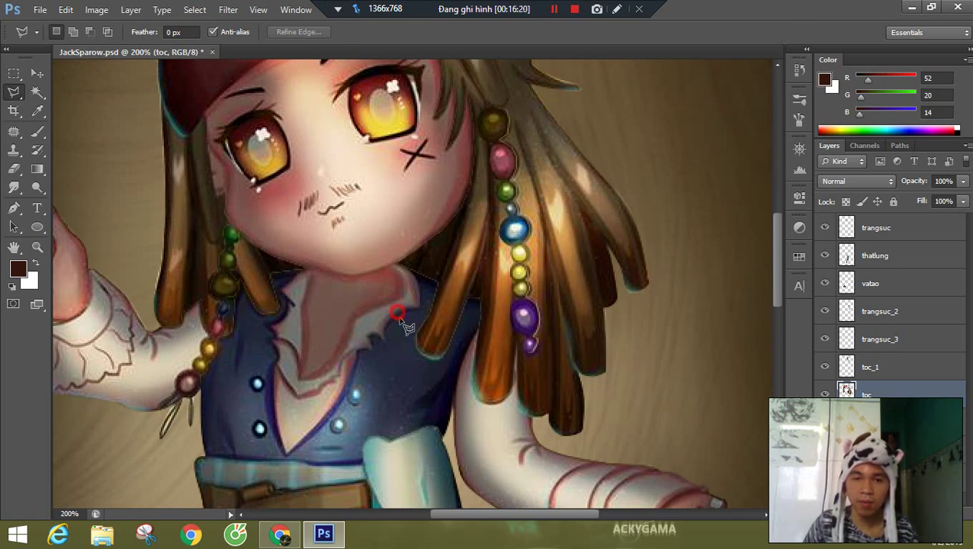
left_click(393, 384)
left_click(473, 434)
left_click(533, 429)
left_click(549, 418)
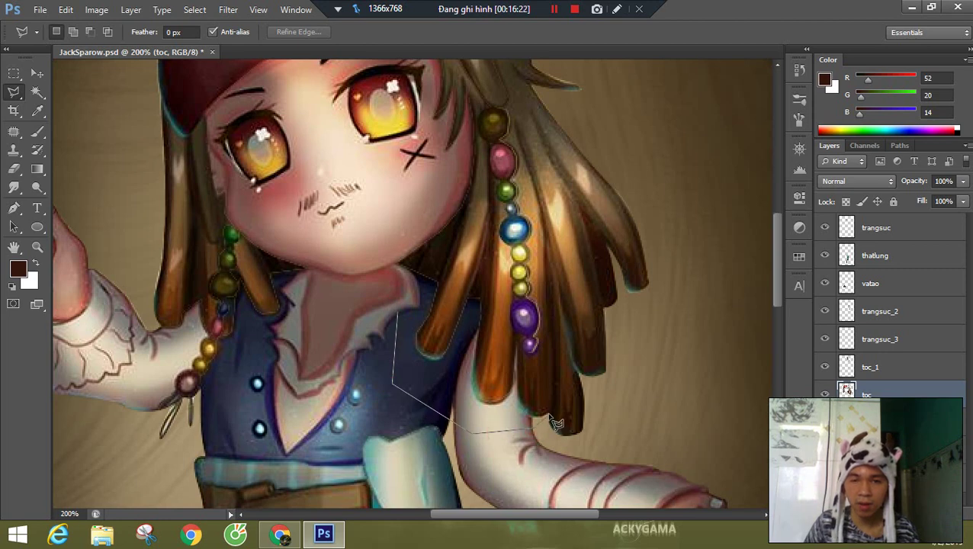
left_click(554, 353)
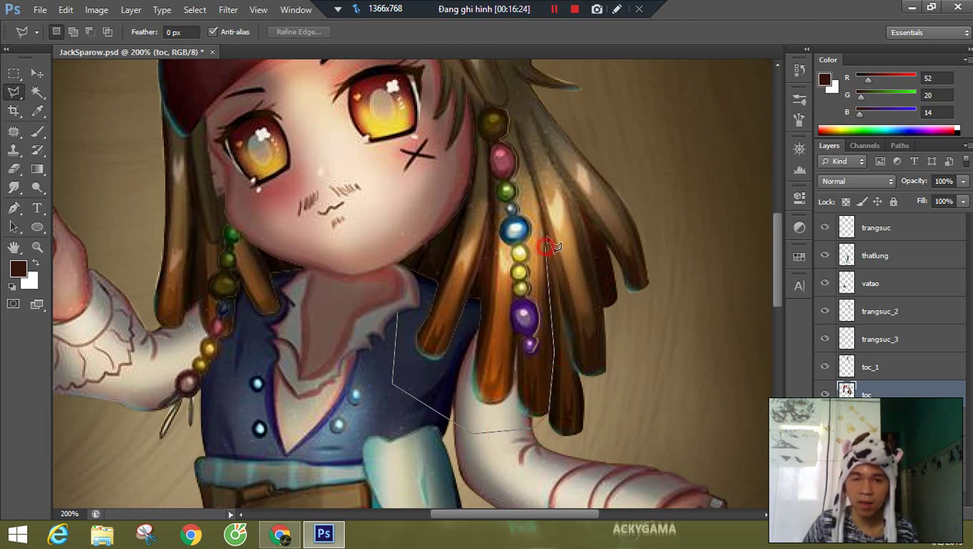
key("Escape")
- Outline the hair locks behind and beside the long bead string with the Polygonal Lasso, from the shirt collar up to the top bead
left_click(398, 288)
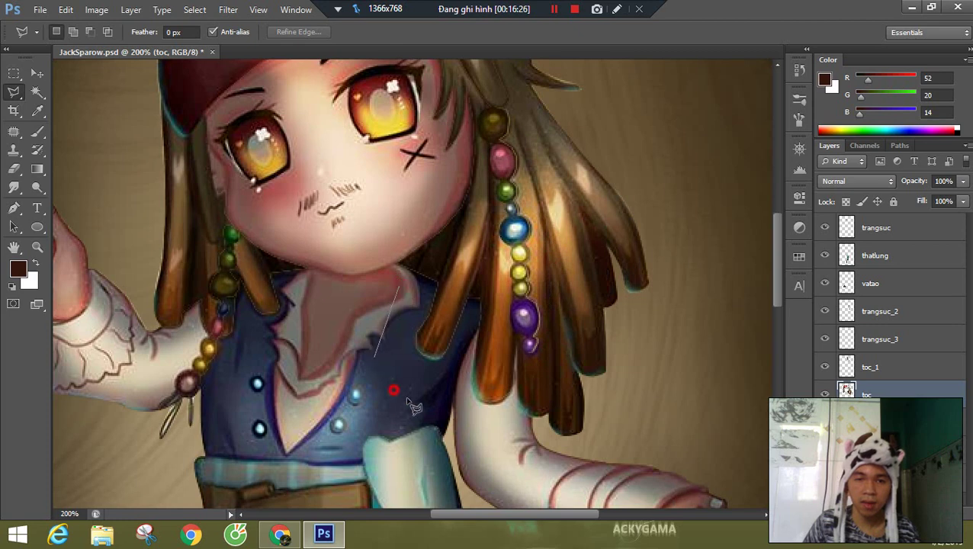
left_click(375, 356)
left_click(499, 441)
left_click(549, 418)
left_click(552, 336)
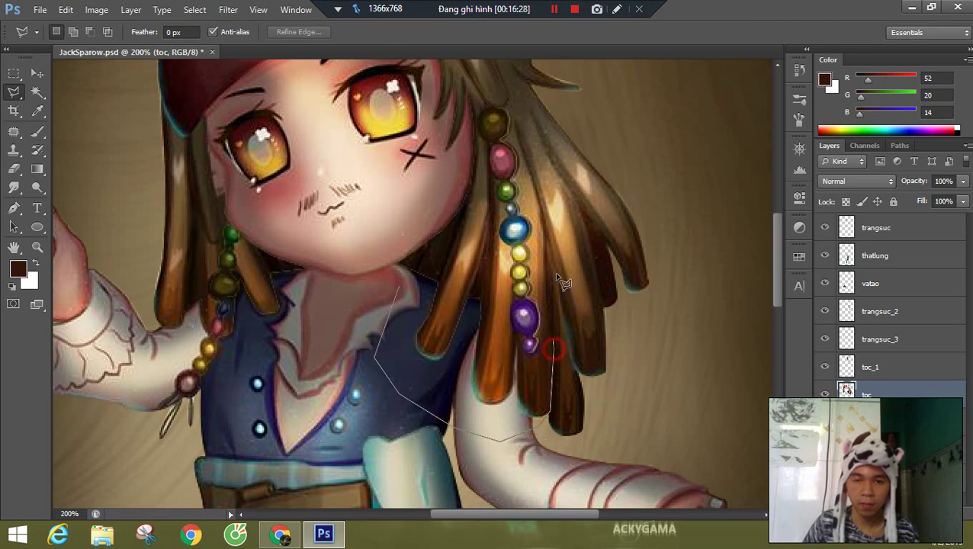
left_click(547, 231)
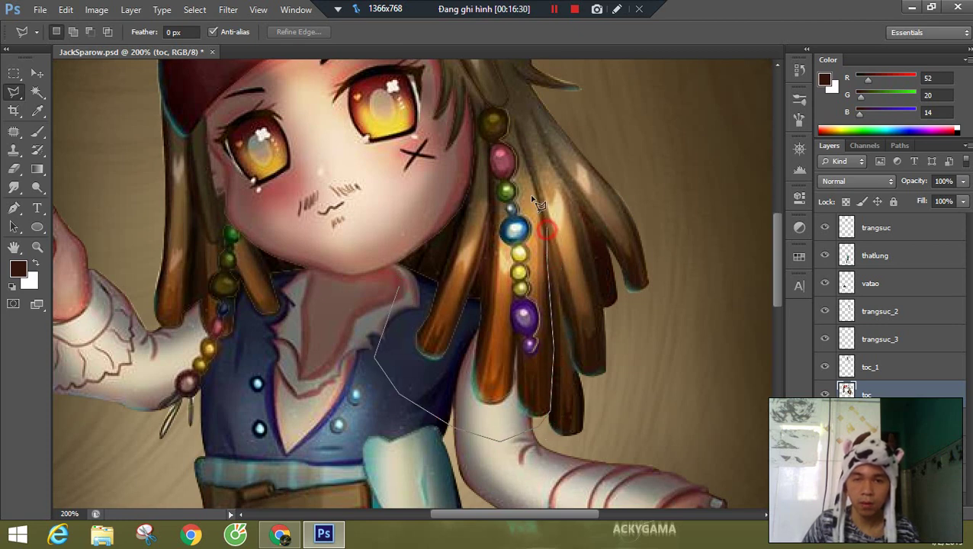
left_click(522, 141)
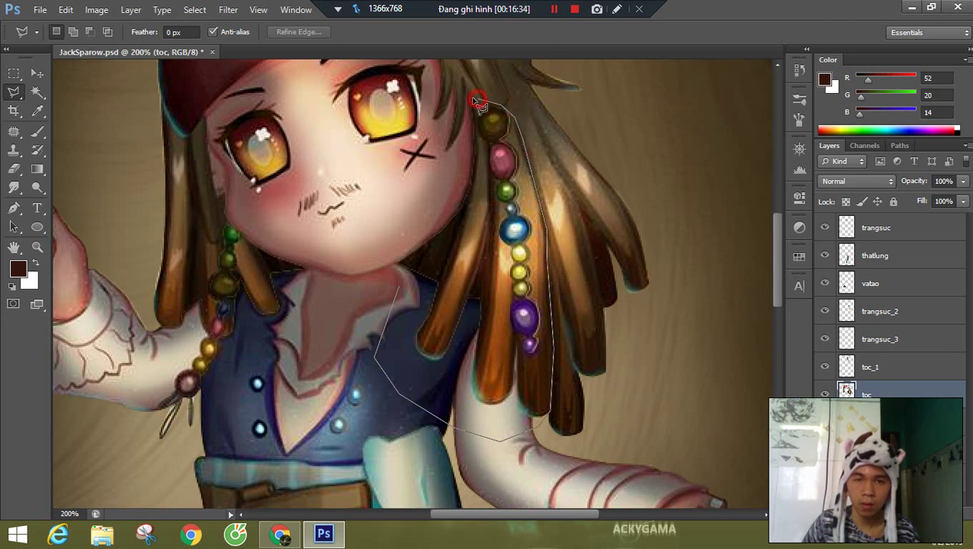
left_click(458, 165)
left_click(436, 227)
left_click(415, 256)
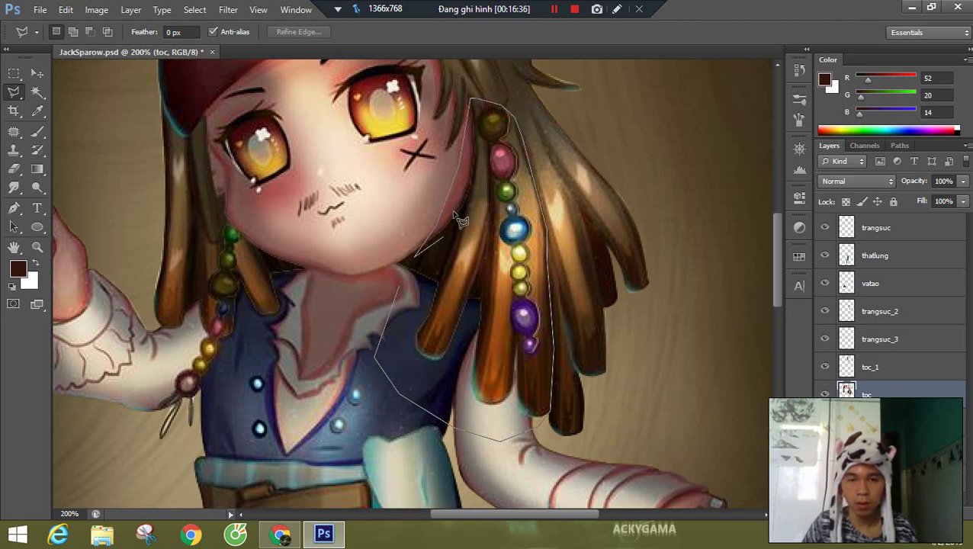
key("BackSpace")
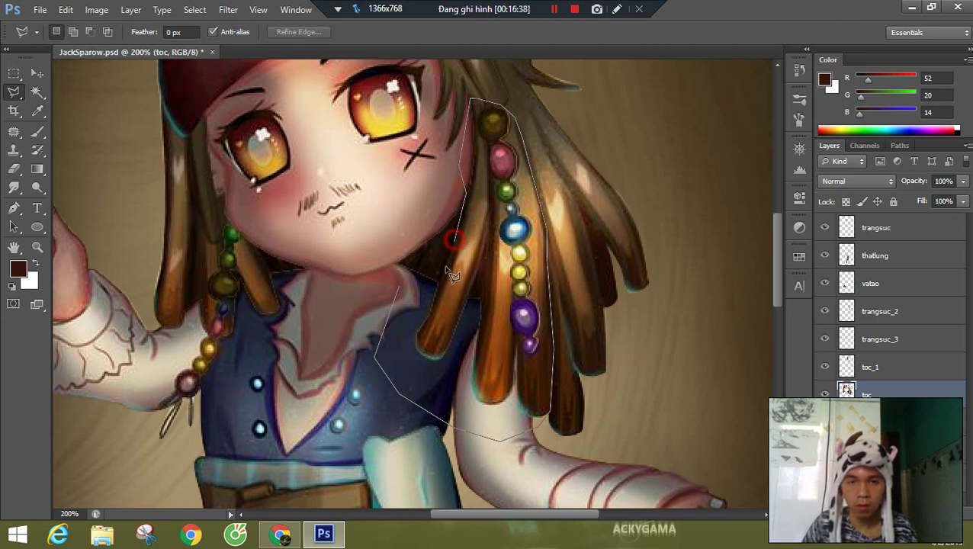
double_click(419, 302)
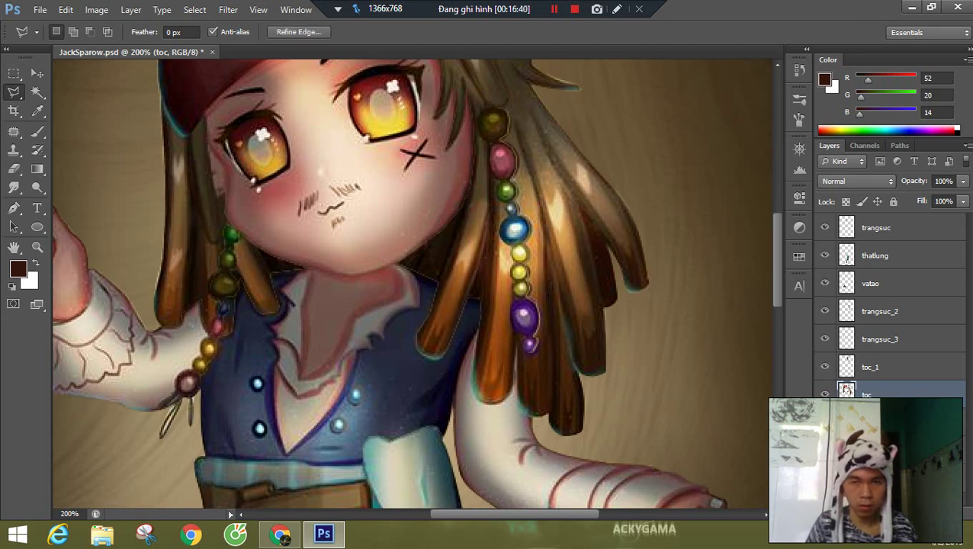
- Cut the selected locks onto a new layer, name it toc_2, and make the toc layer active again
key("ctrl+j")
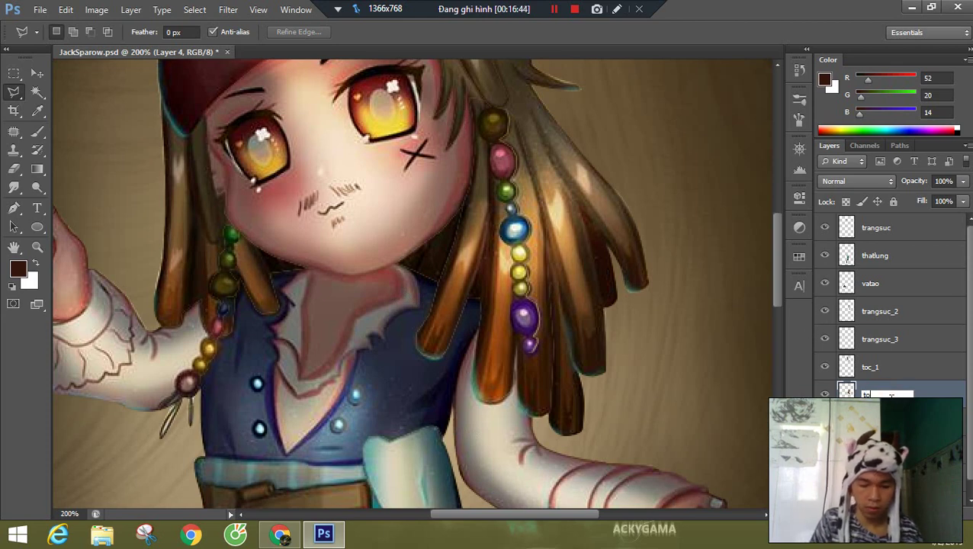
type("_2")
key("Return")
left_click(870, 422)
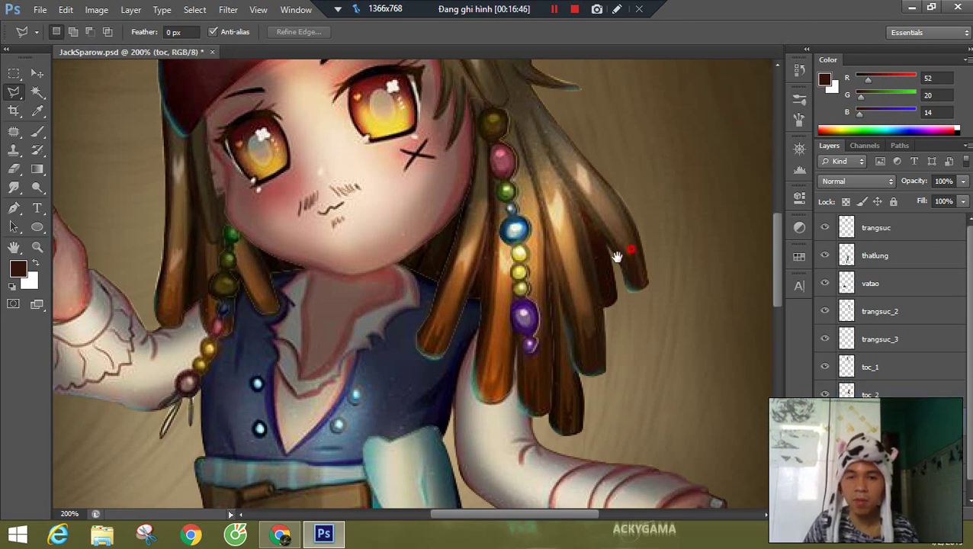
left_click_drag(630, 258, 592, 286)
left_click(671, 252)
left_click(655, 363)
left_click(612, 402)
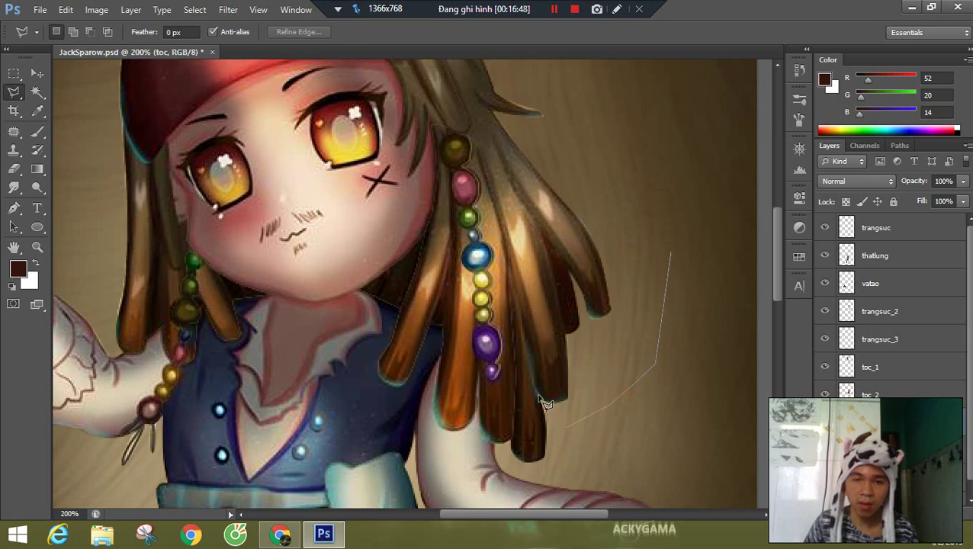
left_click(608, 404)
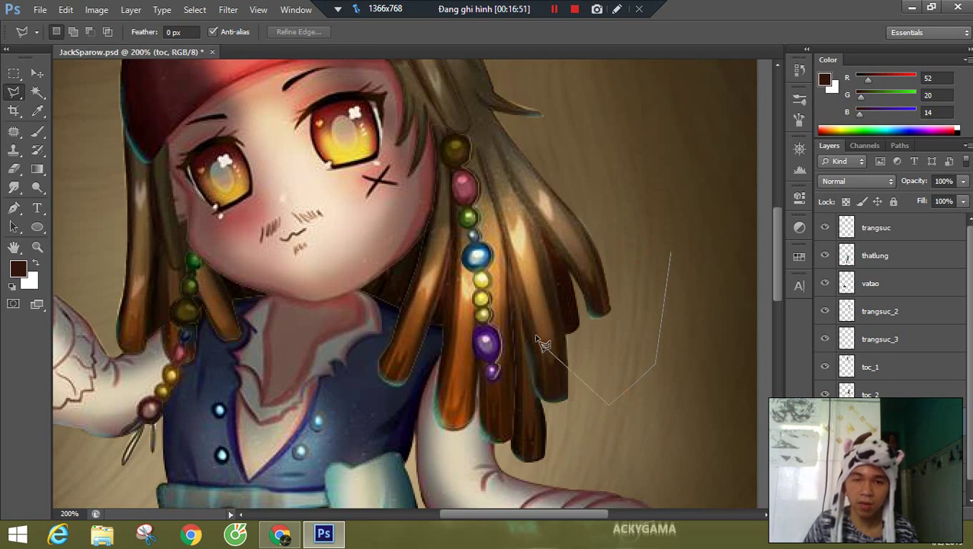
left_click(549, 412)
left_click(510, 317)
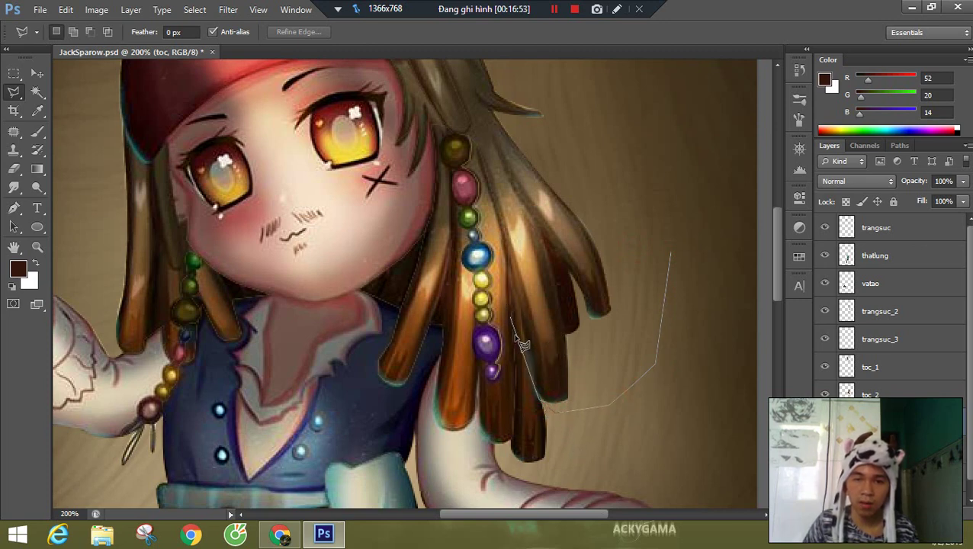
left_click(517, 297)
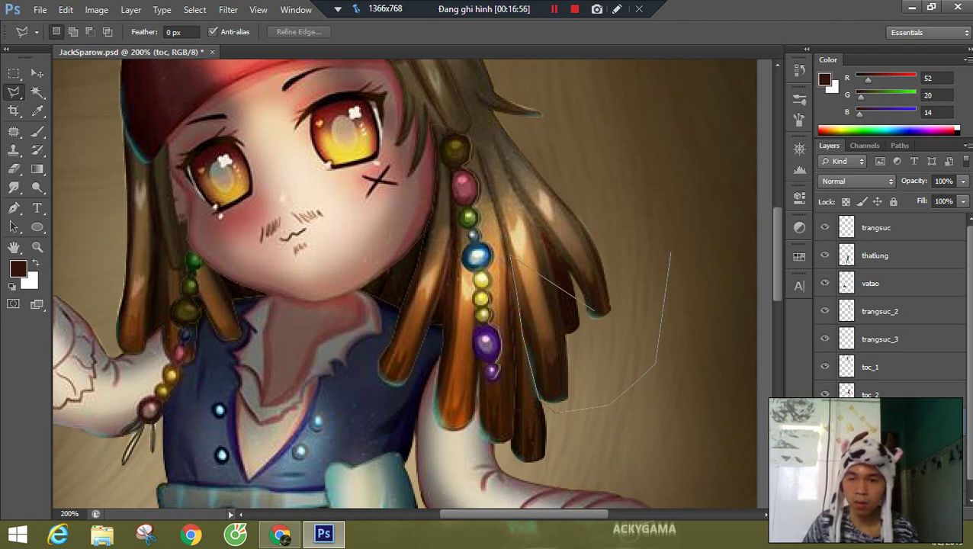
key("Escape")
- Hide the toc_2 layer and lasso the outer hair locks beyond the long bead string, leaving the lowest dark lock outside the selection
left_click(824, 394)
left_click(485, 421)
left_click(436, 404)
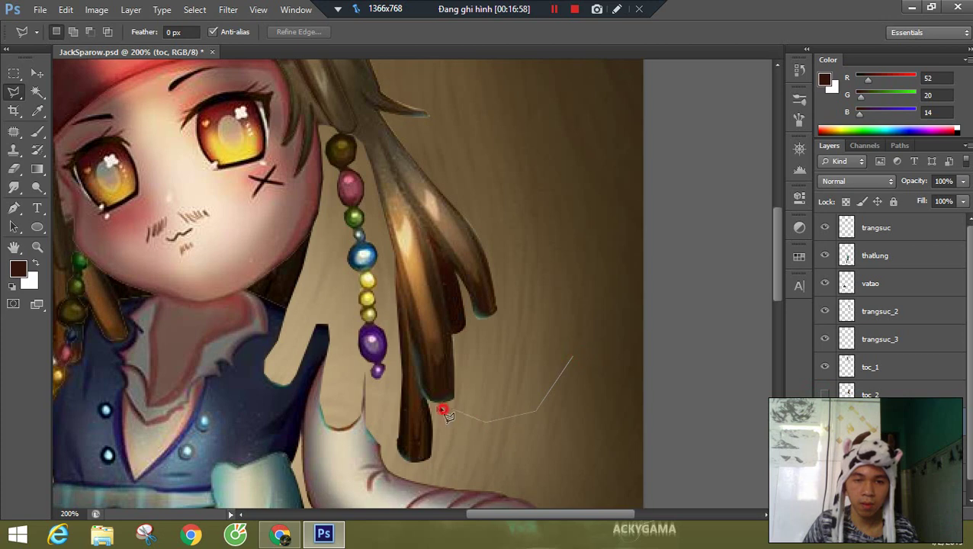
left_click(397, 288)
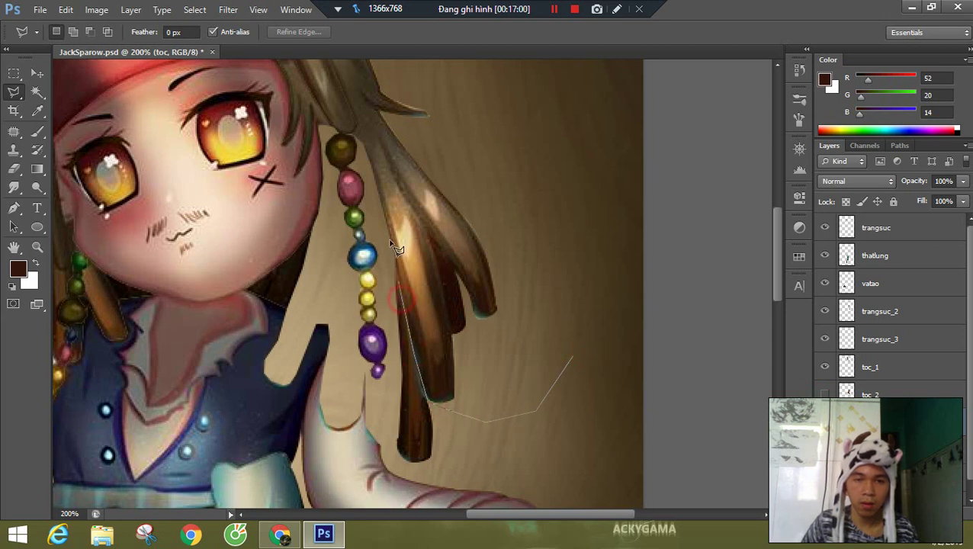
left_click(387, 236)
left_click(370, 163)
left_click_drag(353, 132, 363, 267)
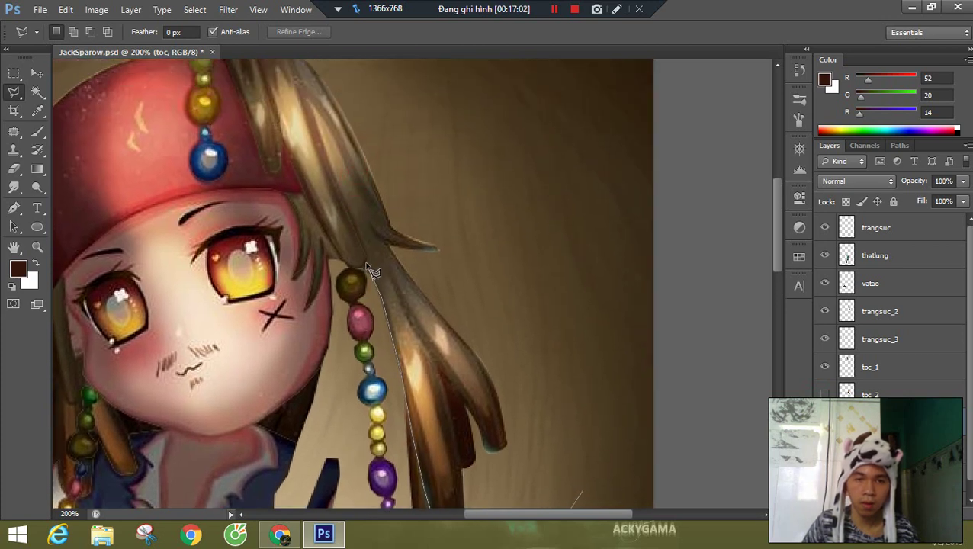
left_click(406, 257)
left_click(473, 288)
left_click(537, 345)
left_click(576, 404)
scroll(572, 351, "down", 3)
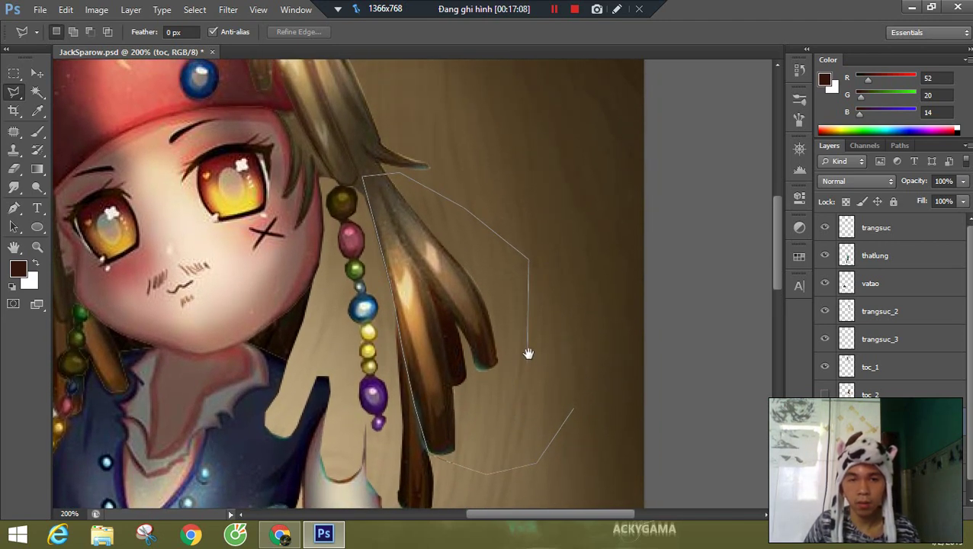
left_click_drag(528, 351, 603, 311)
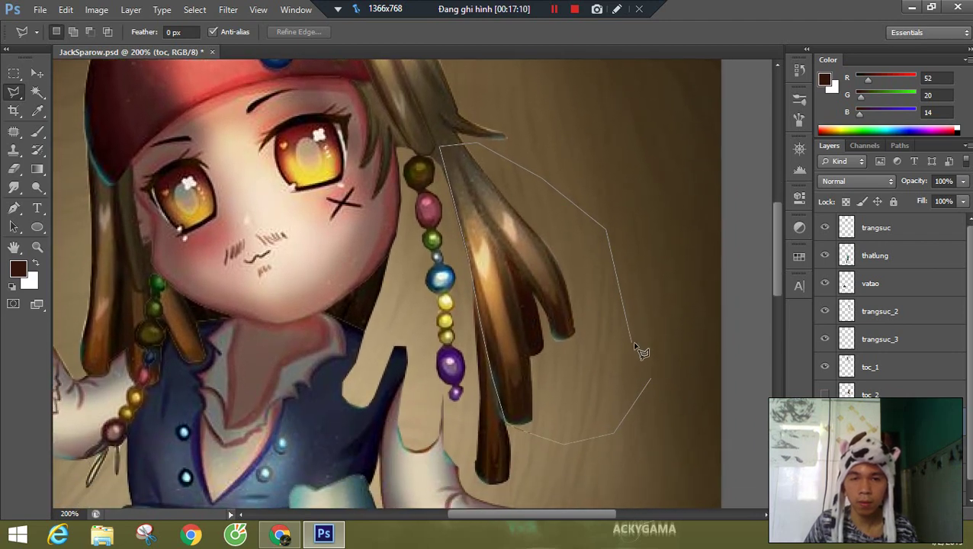
double_click(655, 351)
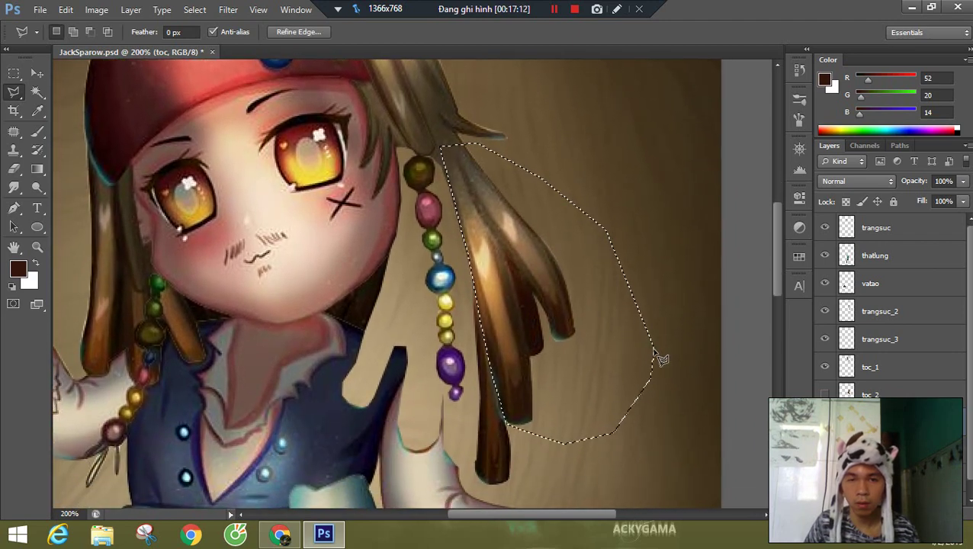
- Cut the selected outer locks onto their own new layer, hide that layer, and return to the toc layer
key("ctrl+x")
key("ctrl+v")
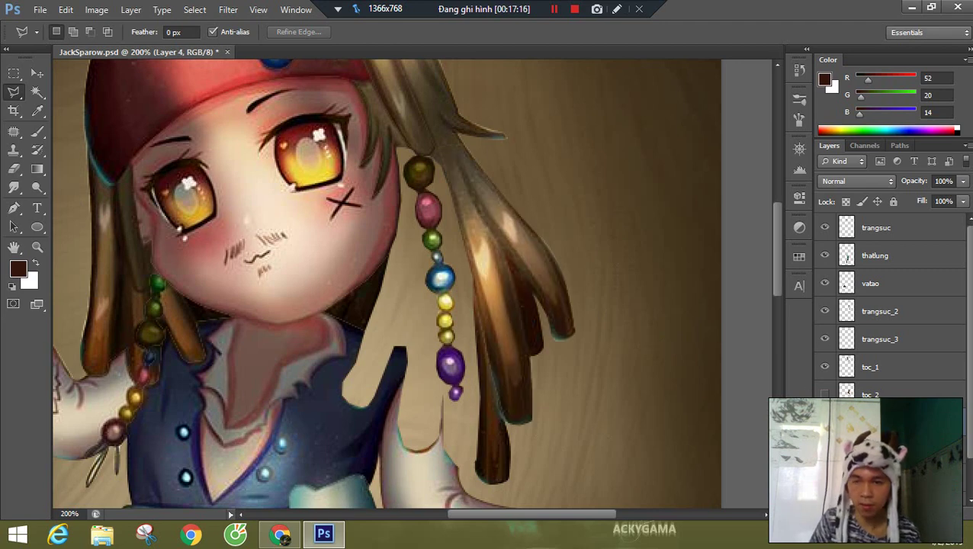
key("ctrl+e")
key("ctrl+e")
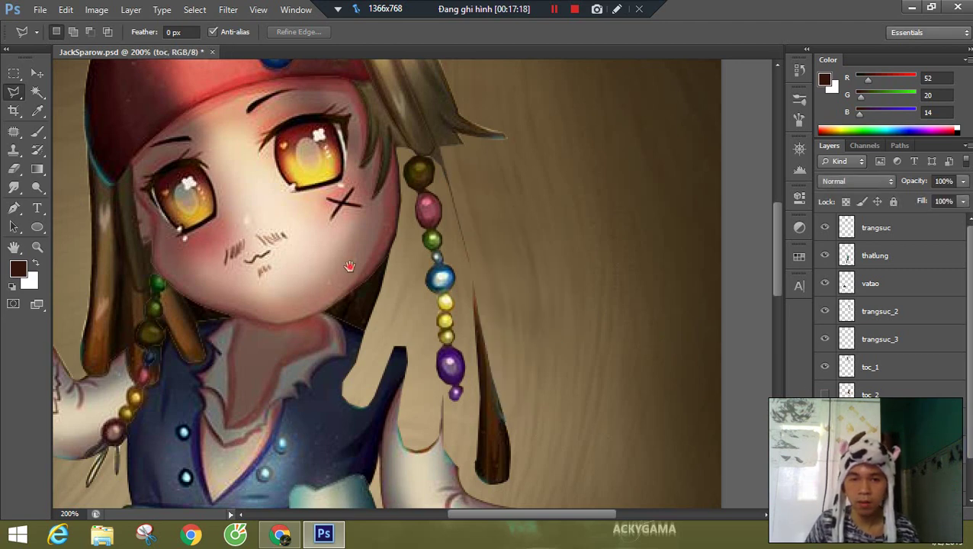
- Separate the outermost hair lock on the waving-hand side onto its own layer named toc_4
left_click_drag(123, 269, 334, 266)
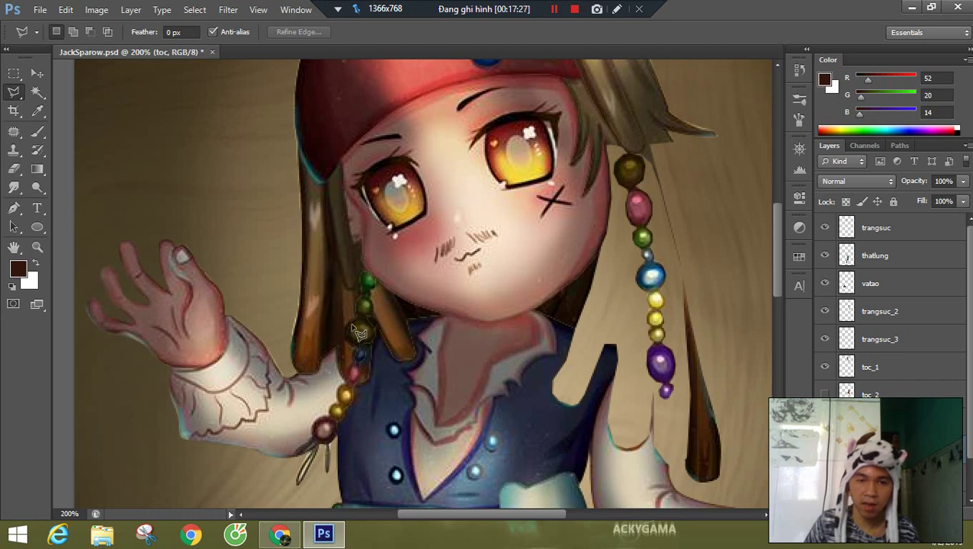
mouse_move(277, 300)
left_mouse_down()
mouse_move(280, 367)
mouse_move(298, 390)
mouse_move(323, 389)
mouse_move(337, 266)
mouse_move(326, 185)
mouse_move(305, 147)
mouse_move(300, 162)
mouse_move(321, 183)
mouse_move(295, 145)
mouse_move(260, 167)
mouse_move(277, 239)
left_mouse_up()
key("ctrl+j")
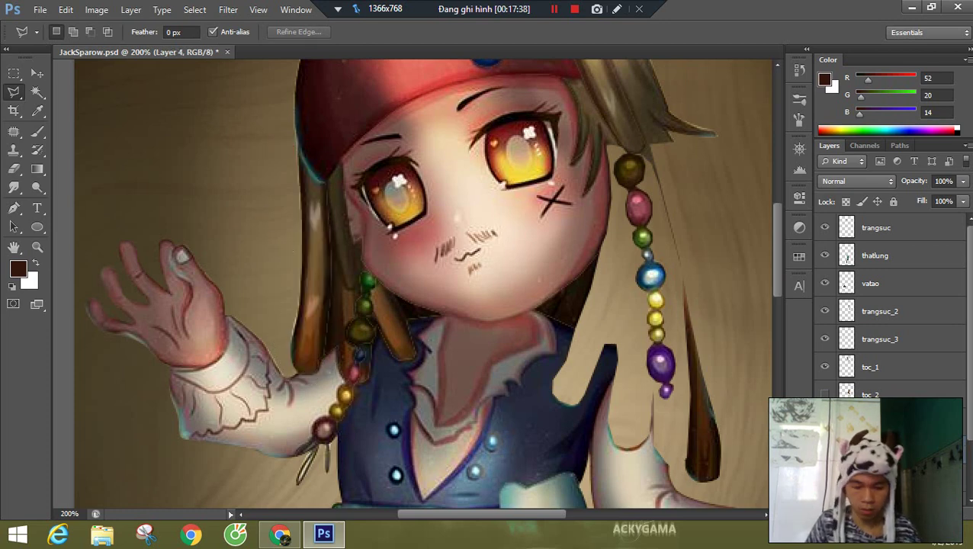
key("Return")
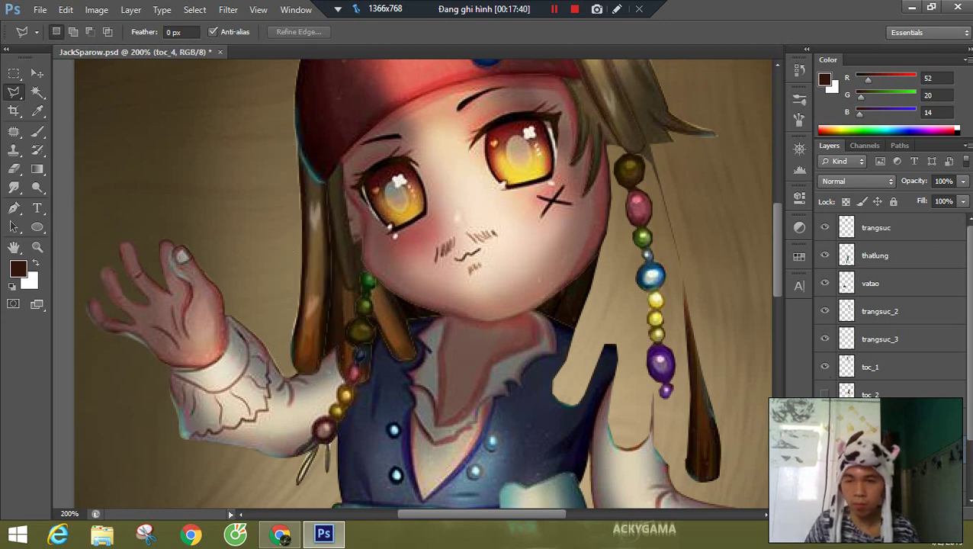
- Hide the toc_4 layer and make the toc layer active again
left_click(871, 478)
key("Delete")
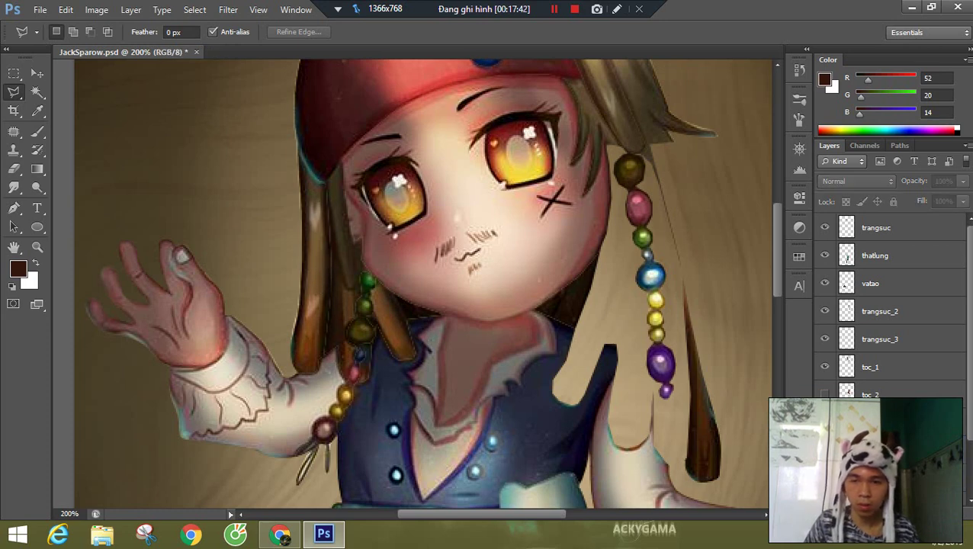
left_click(824, 450)
left_click(871, 478)
- Outline the short hair locks around the bead string on the waving-hand side with the Polygonal Lasso, from the cheek down to the vest
left_click(278, 266)
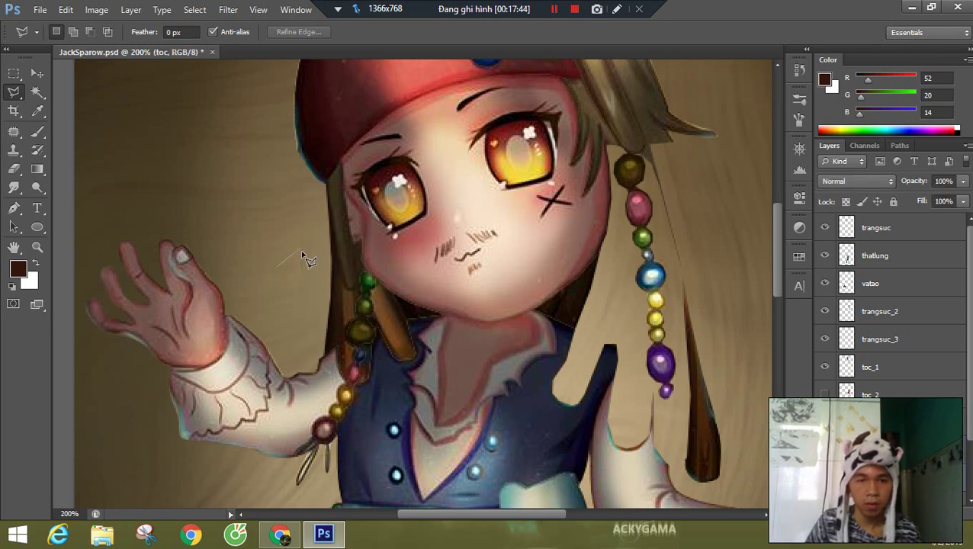
left_click(394, 383)
left_click(421, 356)
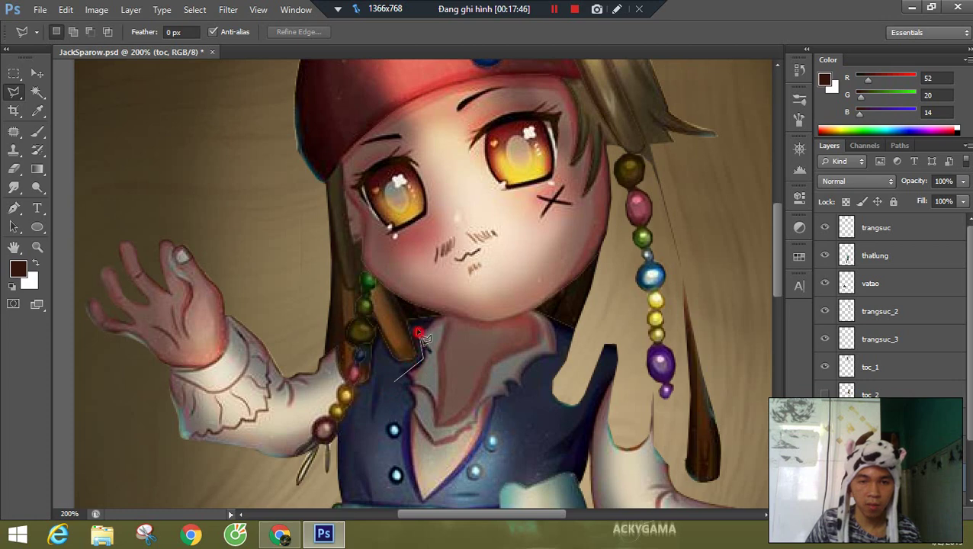
left_click(418, 339)
left_click(391, 291)
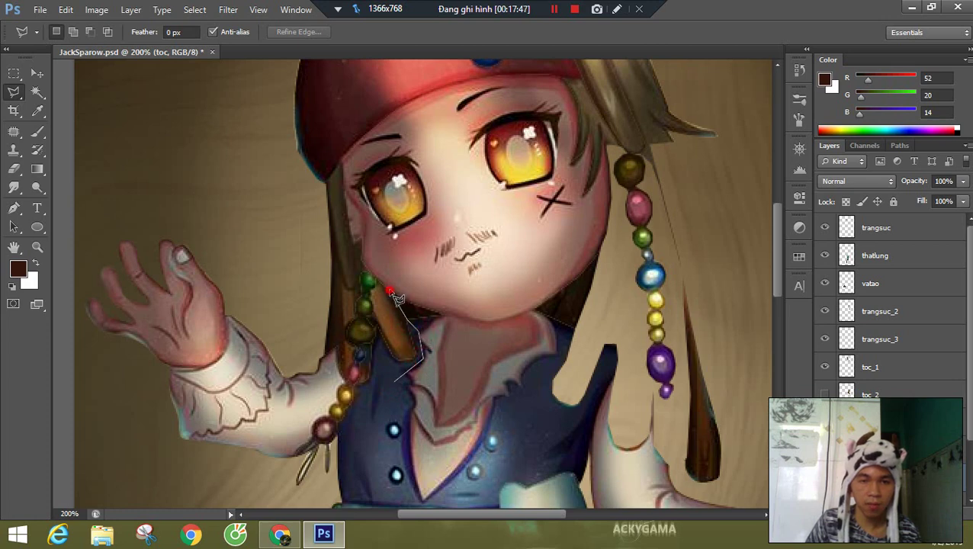
left_click(355, 234)
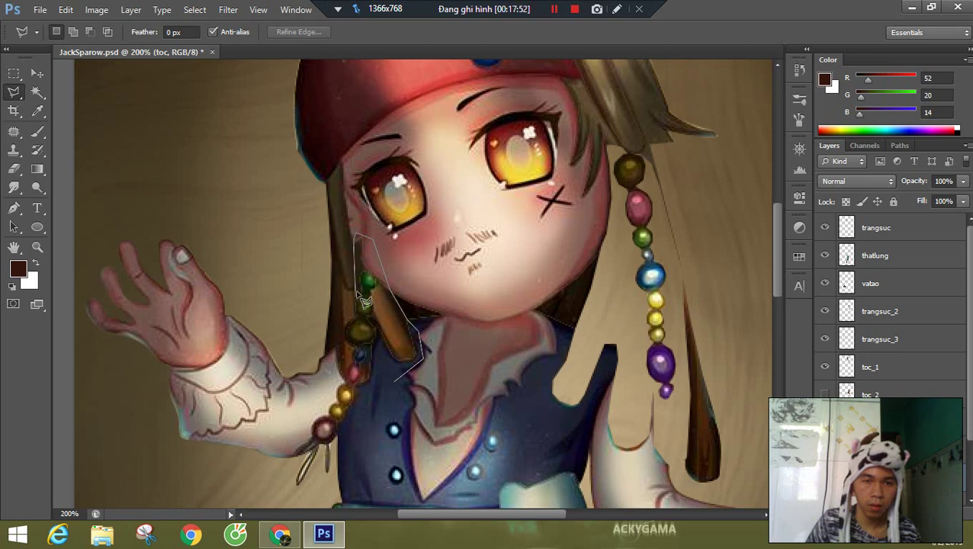
left_click(357, 284)
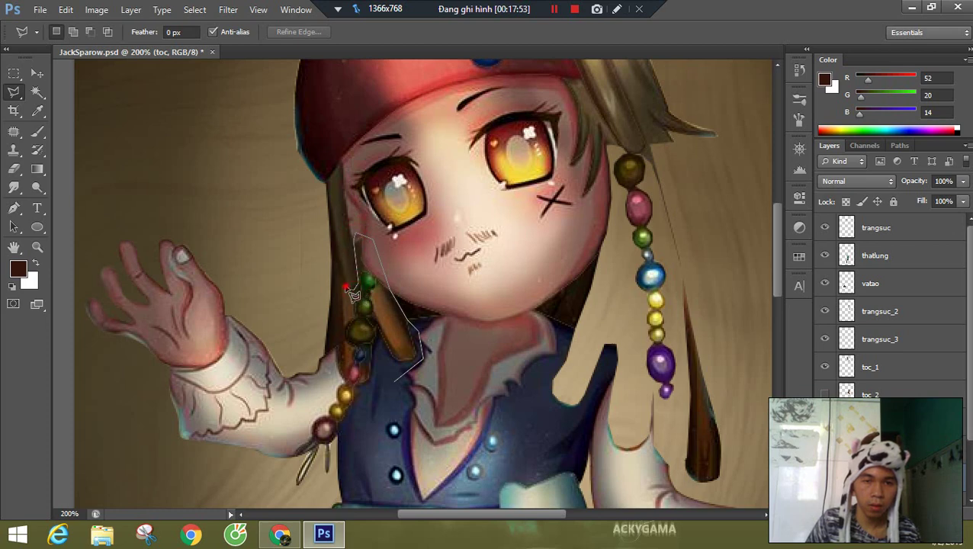
left_click(340, 334)
left_click(330, 387)
left_click(396, 381)
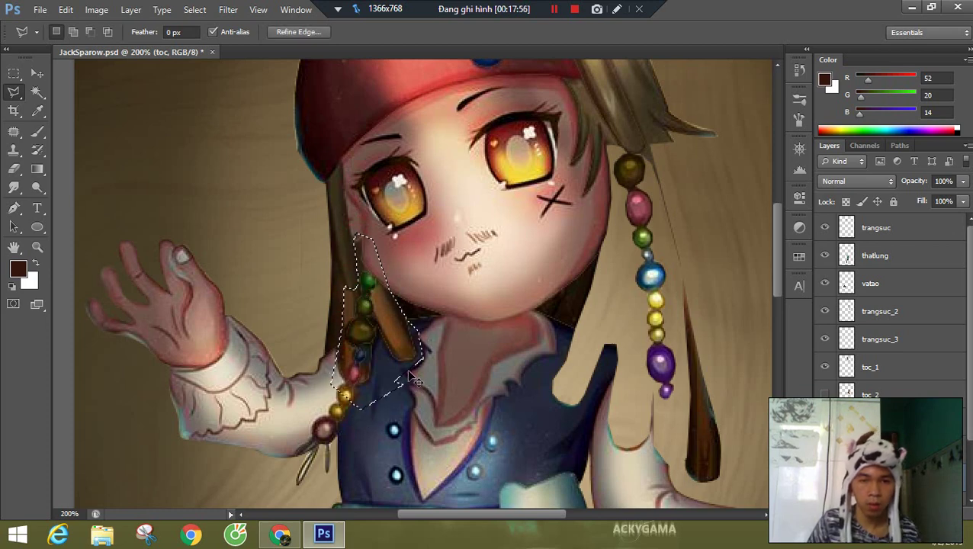
- Cut the selected short locks from the toc layer and paste them in place on a new layer
key("Delete")
key("ctrl+d")
key("ctrl+shift+v")
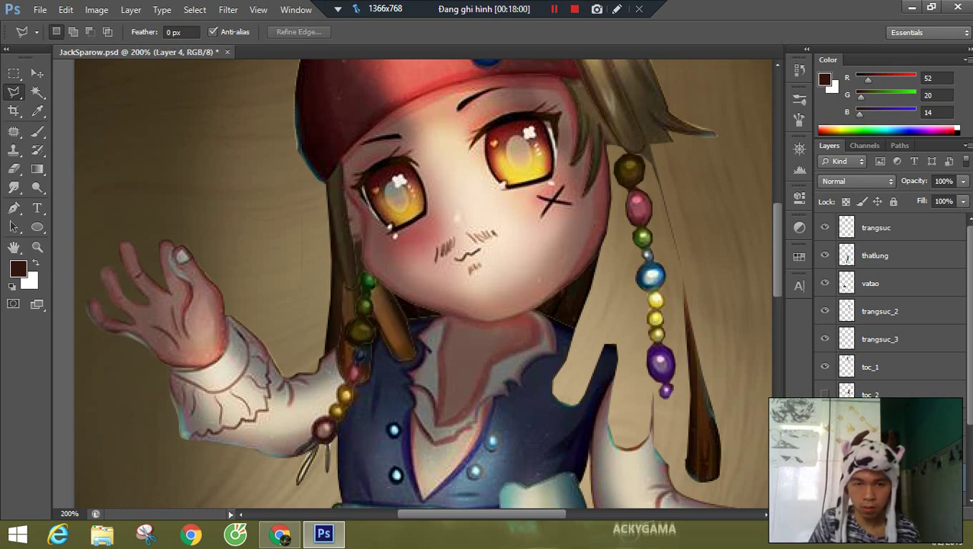
- Put the cut short locks on the layer named toc_5 and show the hidden hair layers again
key("ctrl+alt+z")
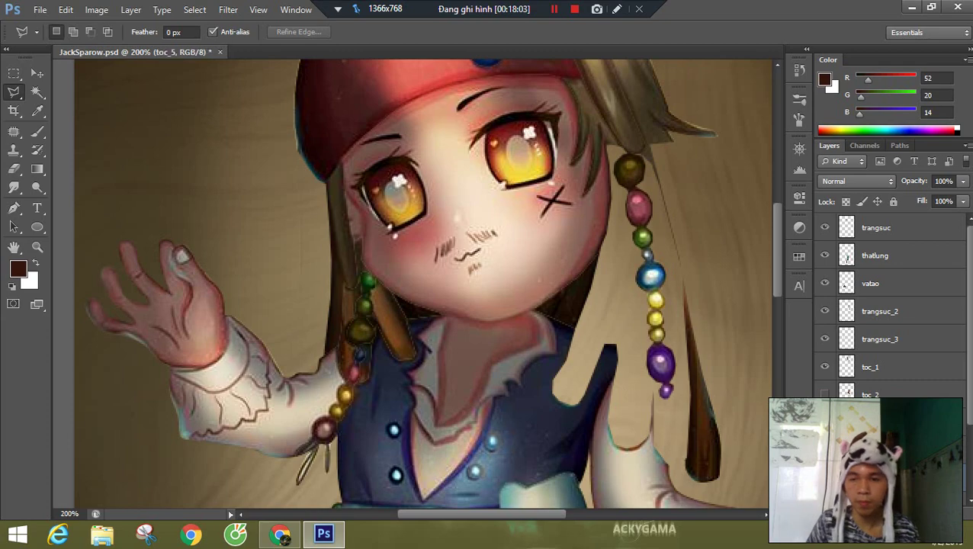
left_click_drag(822, 451, 821, 389)
left_click_drag(525, 222, 441, 283)
left_click(445, 286, "alt")
left_click(449, 284, "alt")
left_click(422, 274)
left_click(422, 273)
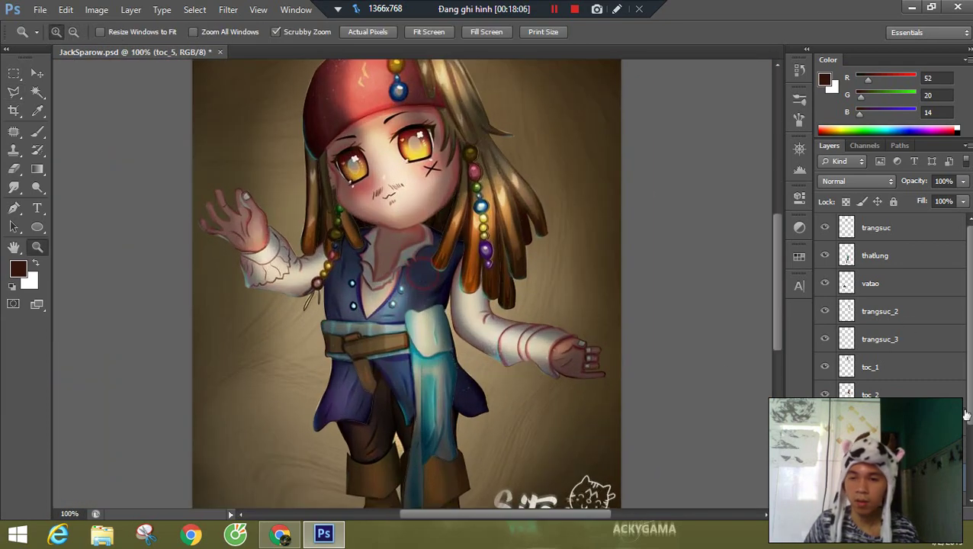
- Make the toc layer active and switch to the Polygonal Lasso for outlining parts of the face
scroll(877, 450, "down", 3)
left_click(877, 443)
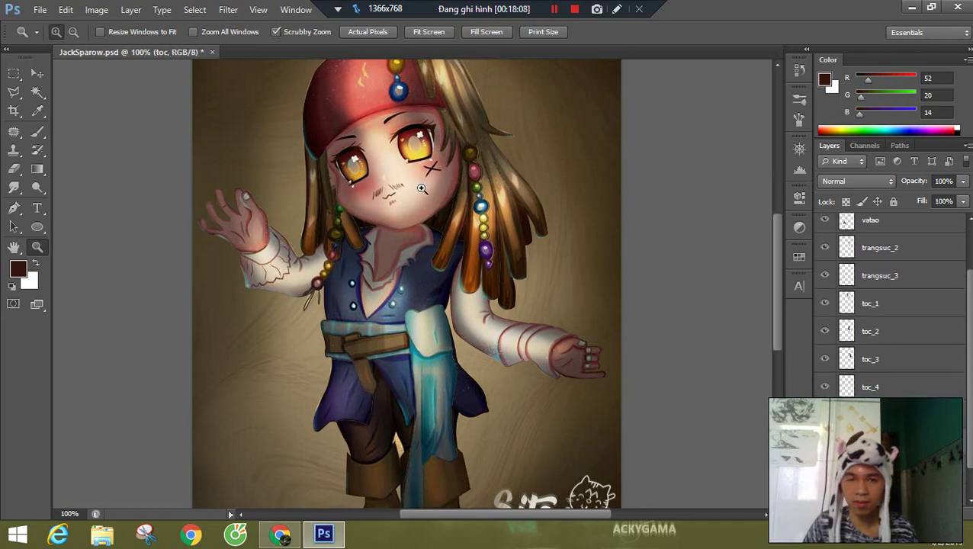
key("l")
key("z")
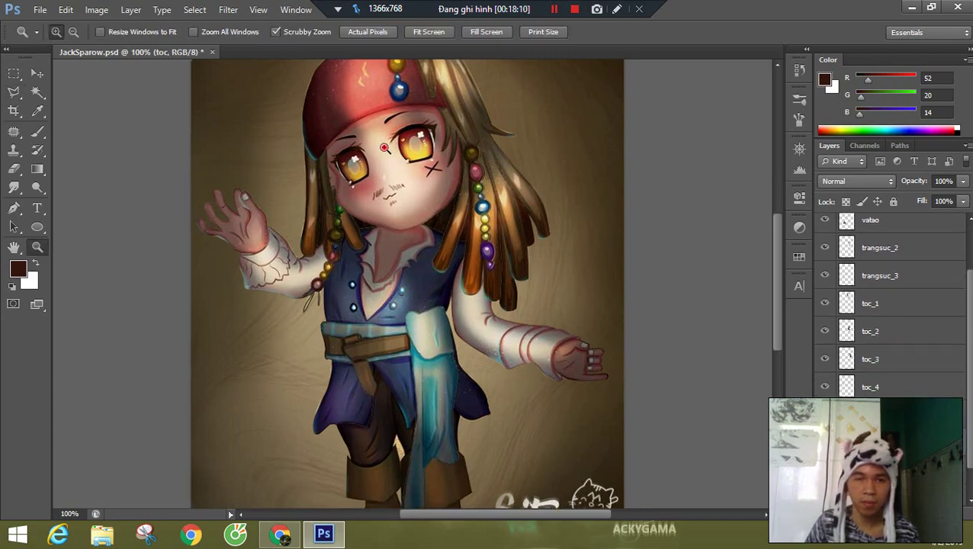
left_click(393, 164)
left_click(381, 260)
key("p")
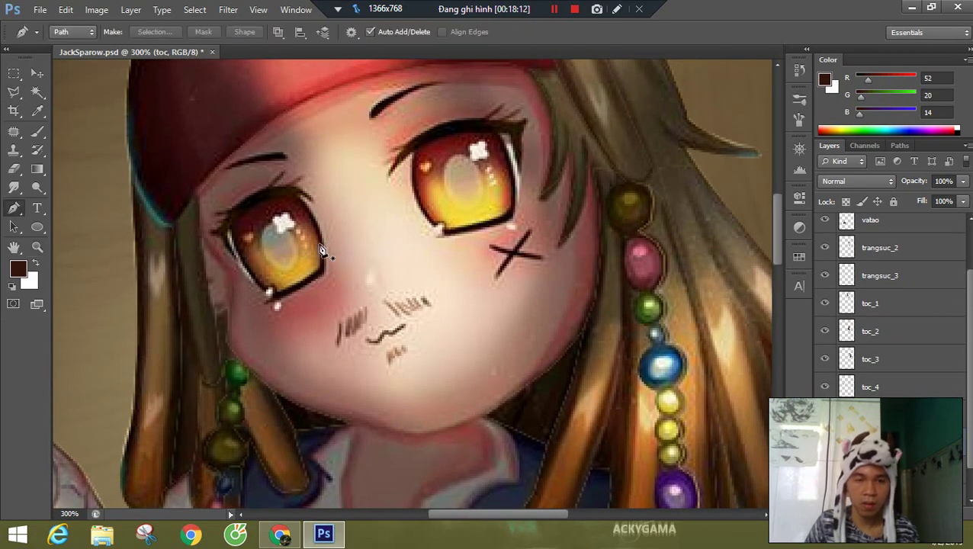
scroll(328, 228, "up", 3)
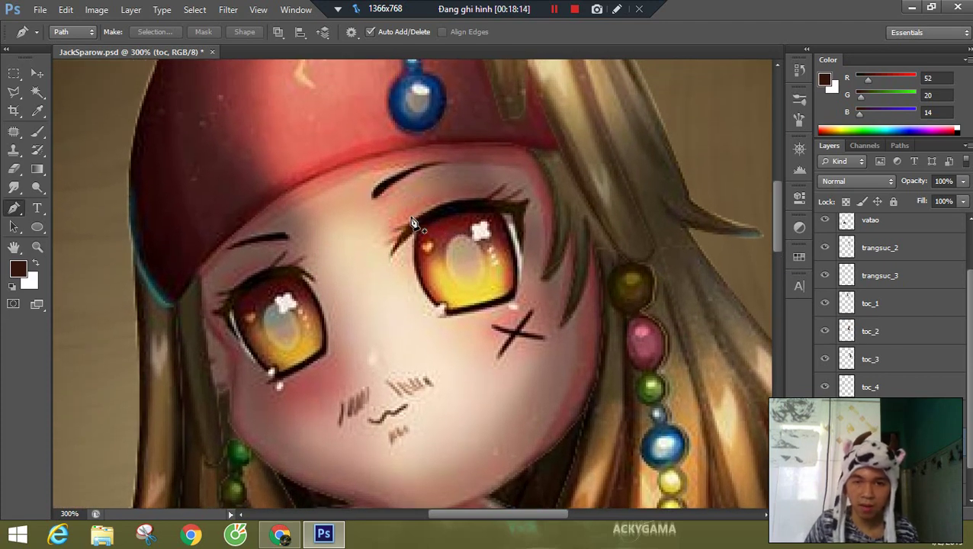
key("l")
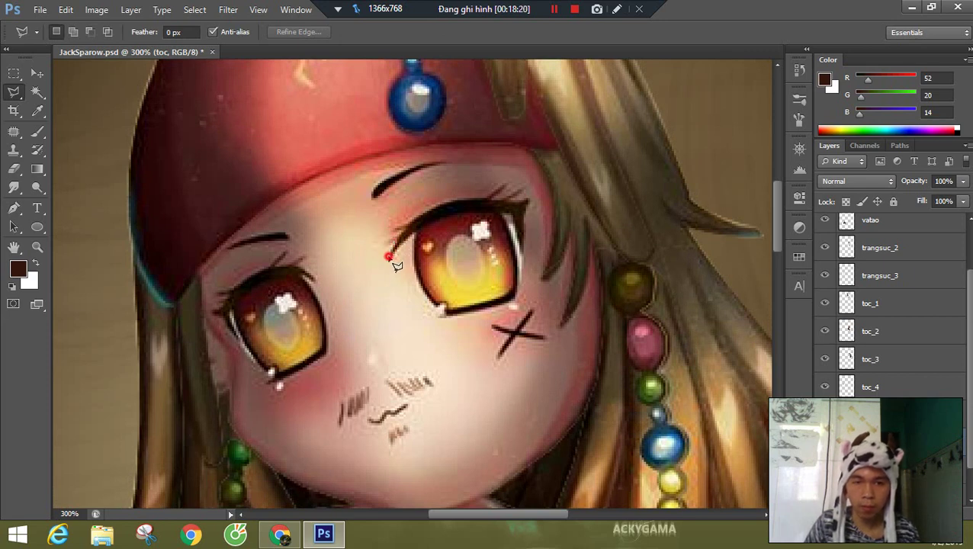
left_click_drag(388, 257, 399, 235)
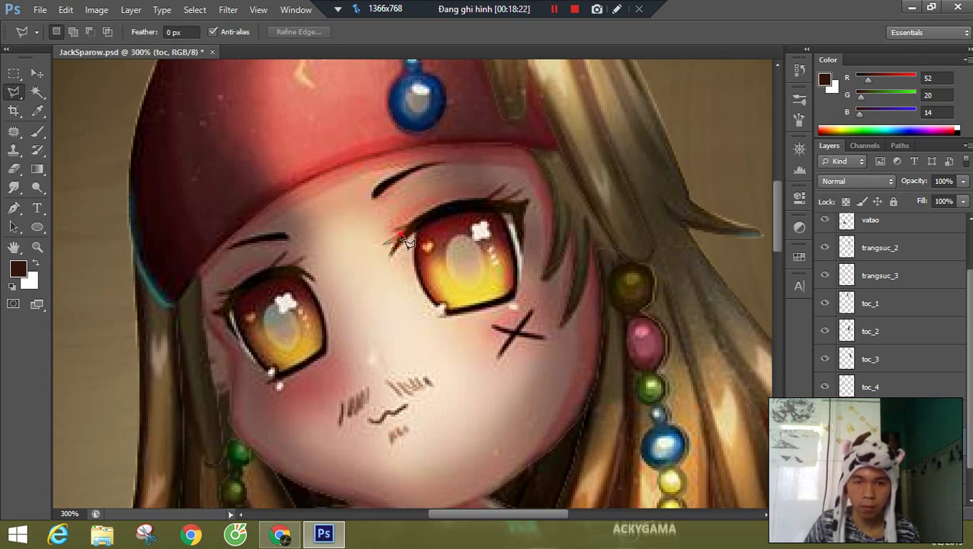
left_click(400, 233)
left_click(391, 228)
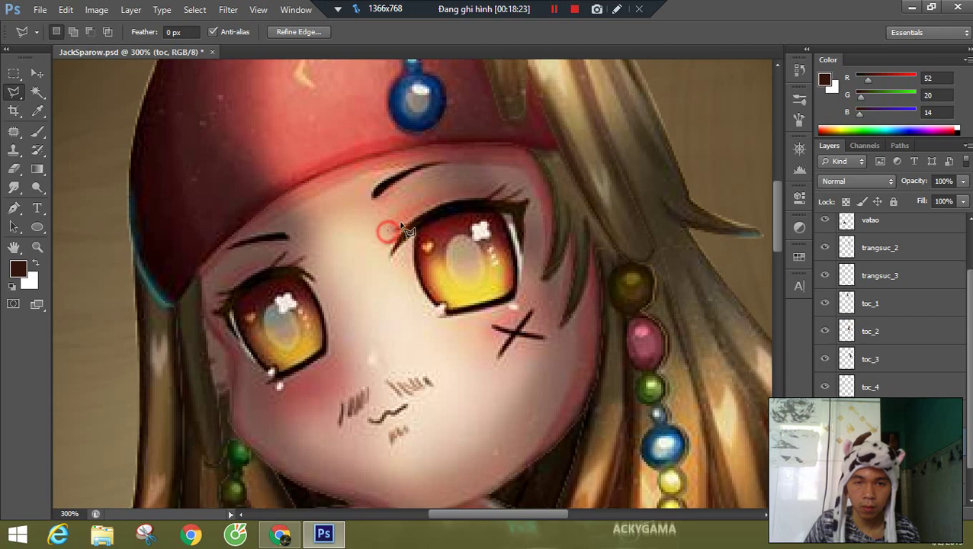
- Select the eye on the waving-hand side, including its lashes, with the Polygonal Lasso
left_click(311, 276)
left_click(302, 267)
left_click(294, 263)
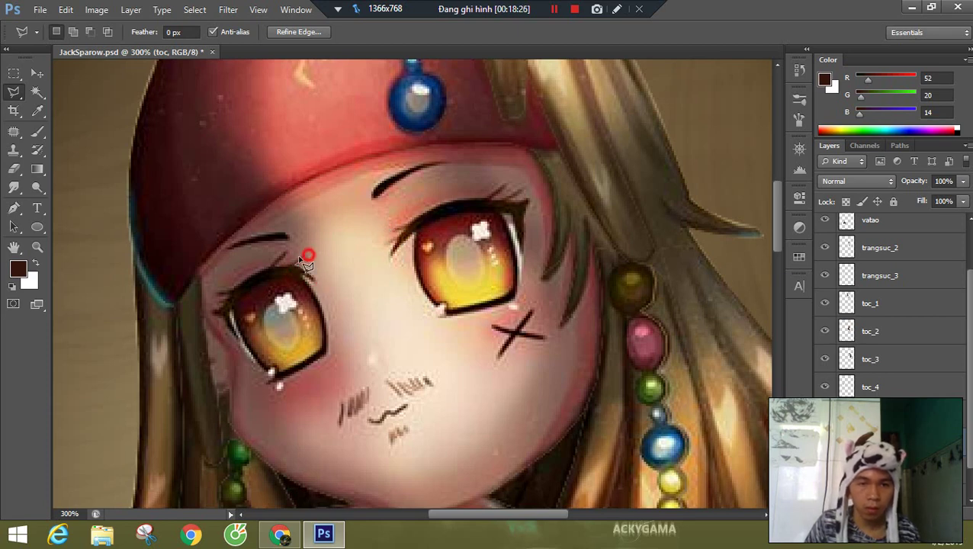
mouse_move(306, 262)
left_mouse_down()
mouse_move(277, 265)
mouse_move(288, 250)
mouse_move(222, 297)
left_mouse_up()
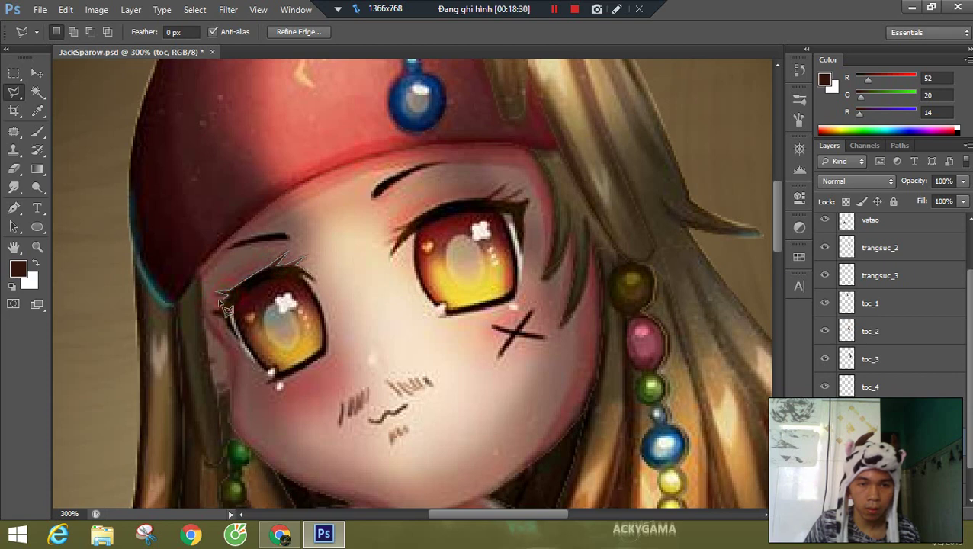
mouse_move(217, 316)
left_mouse_down()
mouse_move(225, 305)
mouse_move(214, 314)
mouse_move(272, 389)
mouse_move(326, 365)
mouse_move(326, 324)
left_mouse_up()
key("shift")
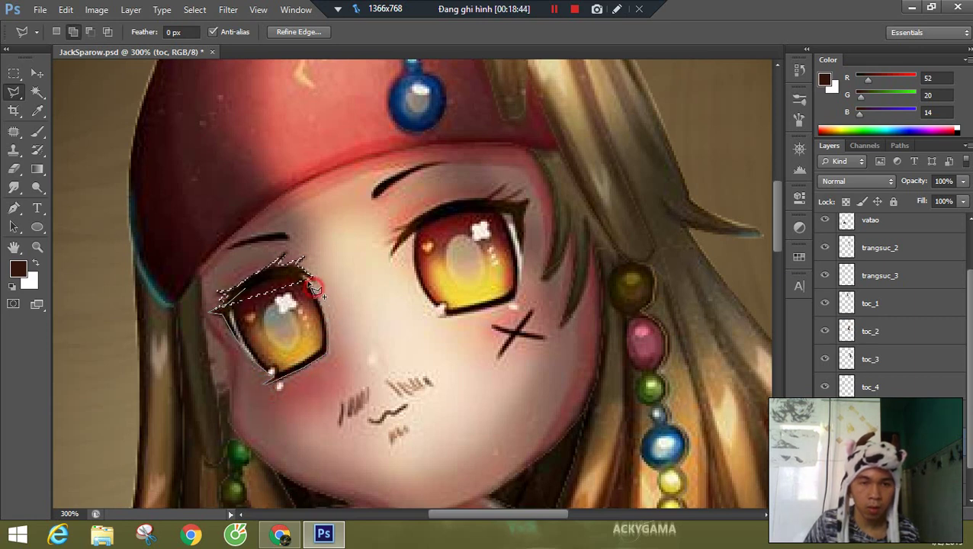
left_click_drag(287, 286, 283, 283)
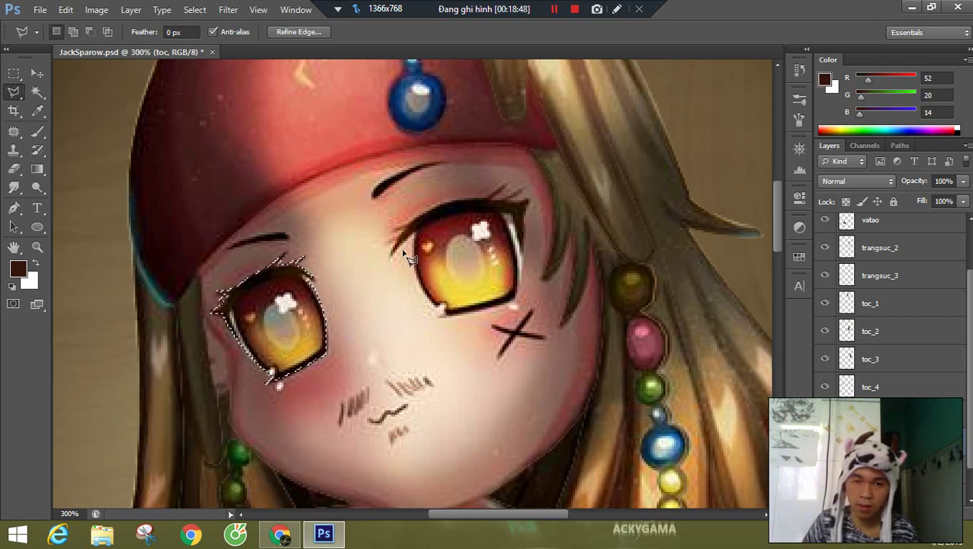
- Add the eye above the X-shaped scar, including its lashes, to the selection with the Polygonal Lasso
key("shift")
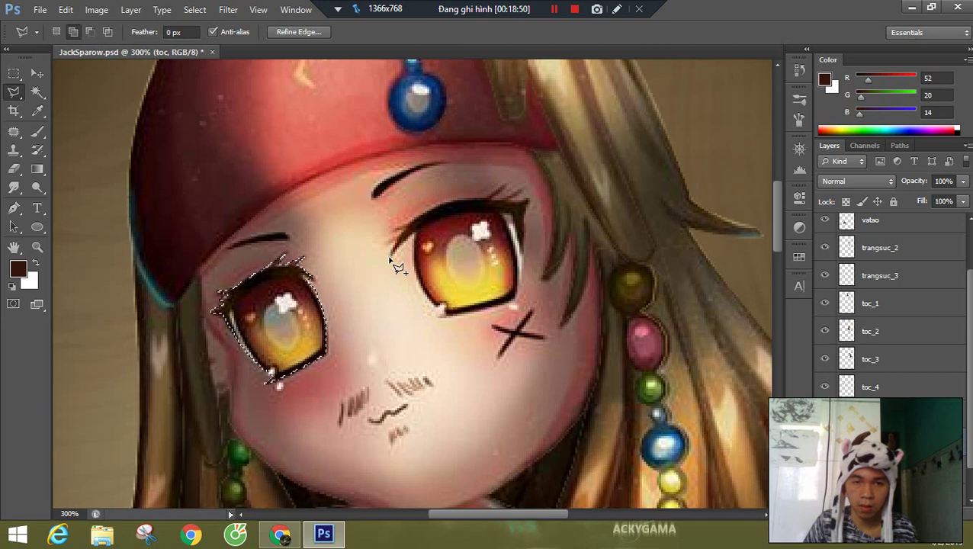
left_click(389, 257)
left_click(397, 241)
left_click(385, 245)
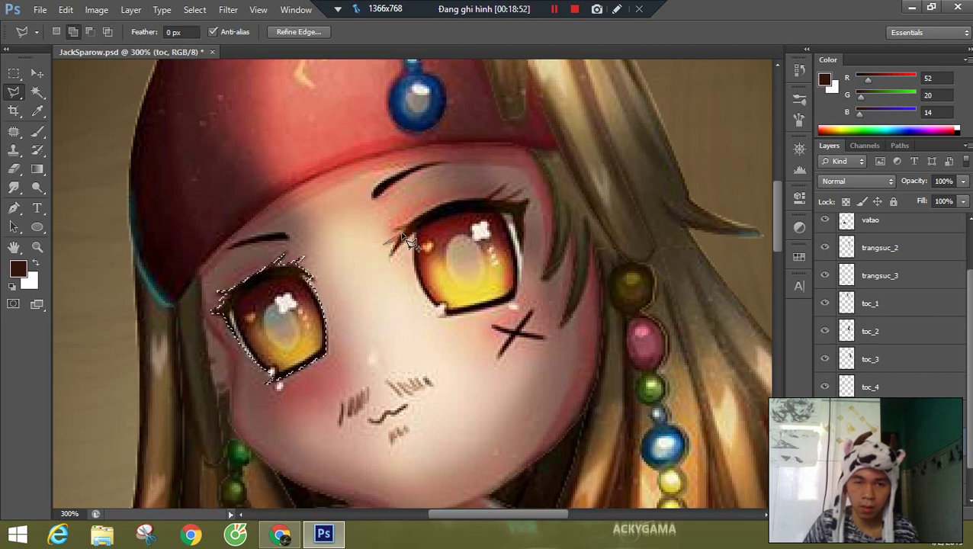
left_click(405, 232)
left_click(388, 233)
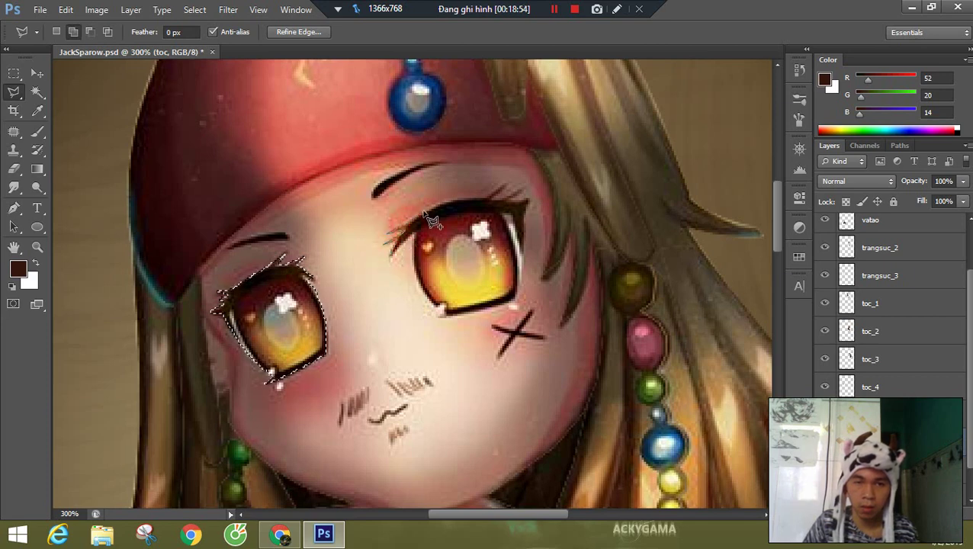
mouse_move(430, 219)
left_mouse_down()
mouse_move(507, 183)
mouse_move(491, 198)
mouse_move(526, 191)
mouse_move(512, 205)
mouse_move(530, 202)
mouse_move(519, 305)
mouse_move(438, 320)
mouse_move(420, 301)
mouse_move(414, 245)
mouse_move(412, 287)
mouse_move(416, 263)
mouse_move(425, 296)
mouse_move(403, 259)
left_mouse_up()
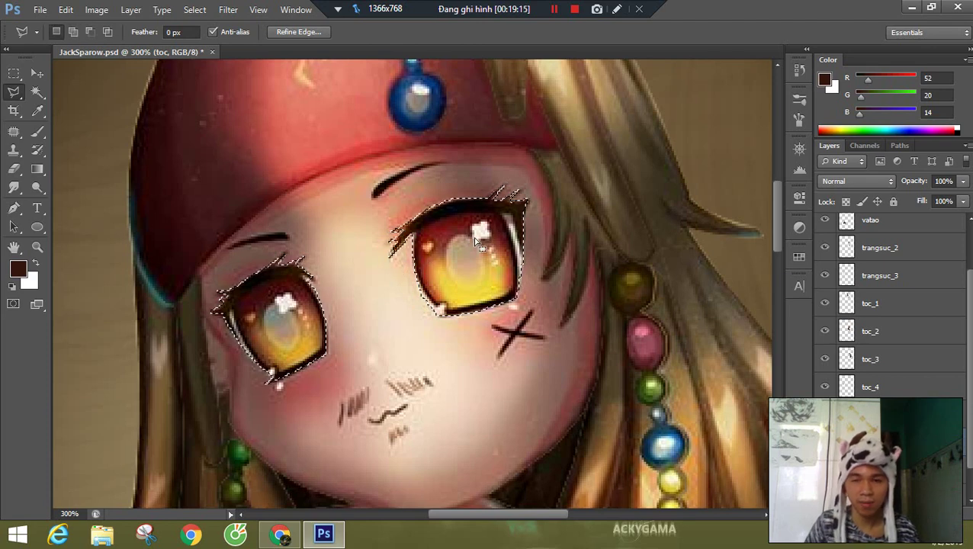
- Cut both selected eyes out of the artwork onto their own layer named mat
key("ctrl+x")
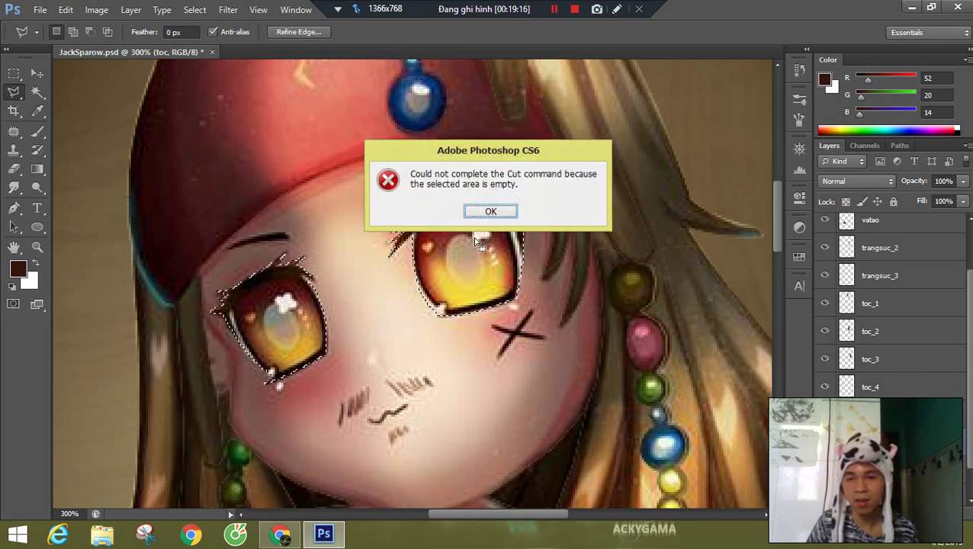
key("Return")
key("ctrl+shift+j")
key("ctrl+shift+j")
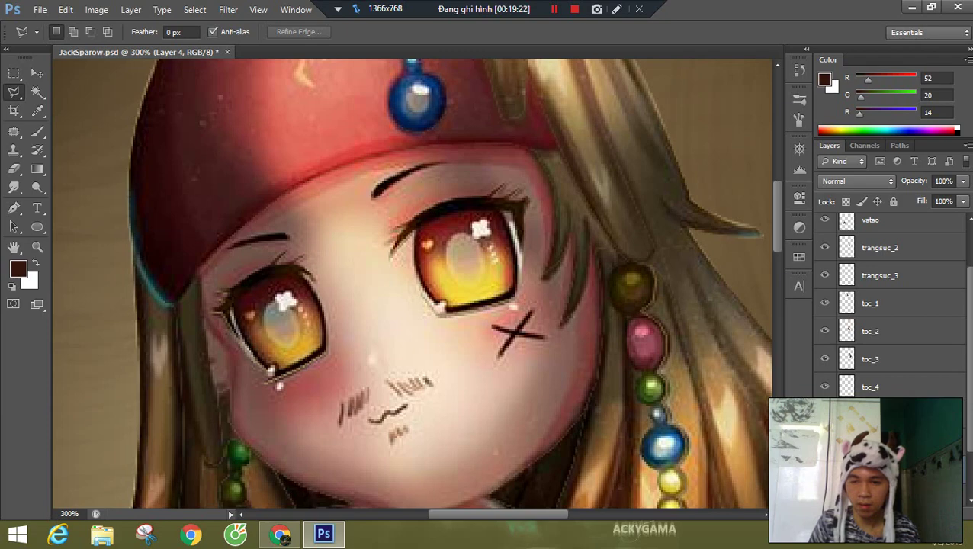
key("ctrl+e")
- Hide the trangsuc, thatlung and vatao layers along with the numbered trangsuc and toc layers
key("z")
left_click(461, 273, "alt")
left_click(460, 267, "alt")
left_click(459, 256, "alt")
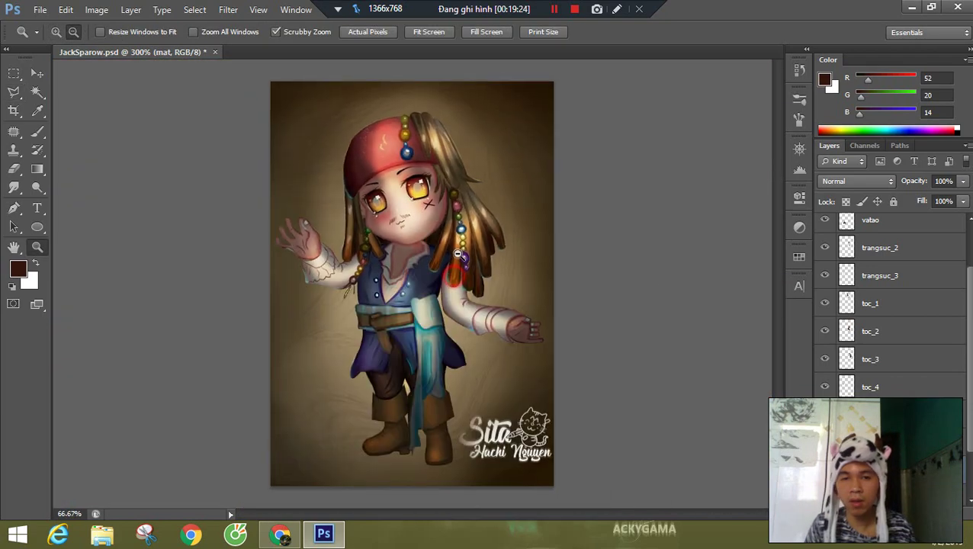
left_click(458, 245, "alt")
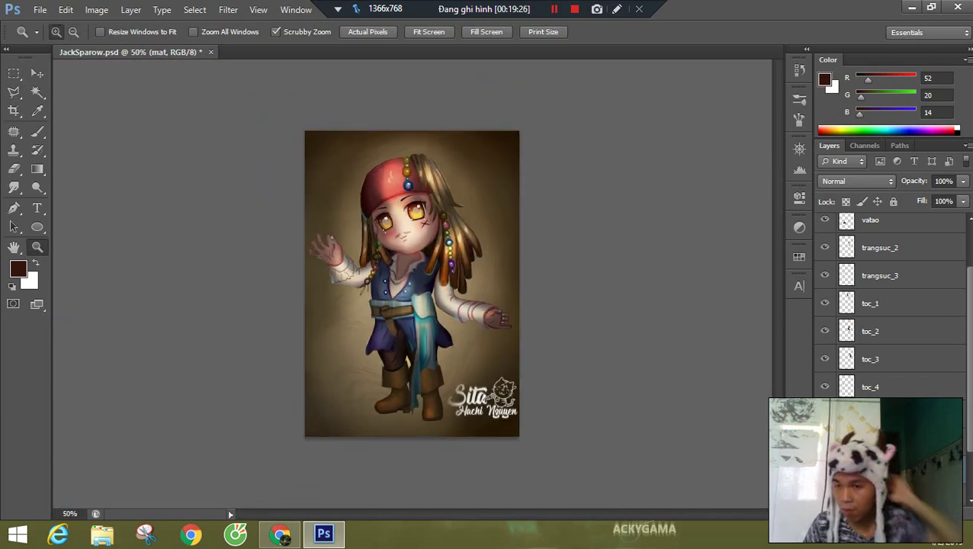
scroll(896, 306, "up", 2)
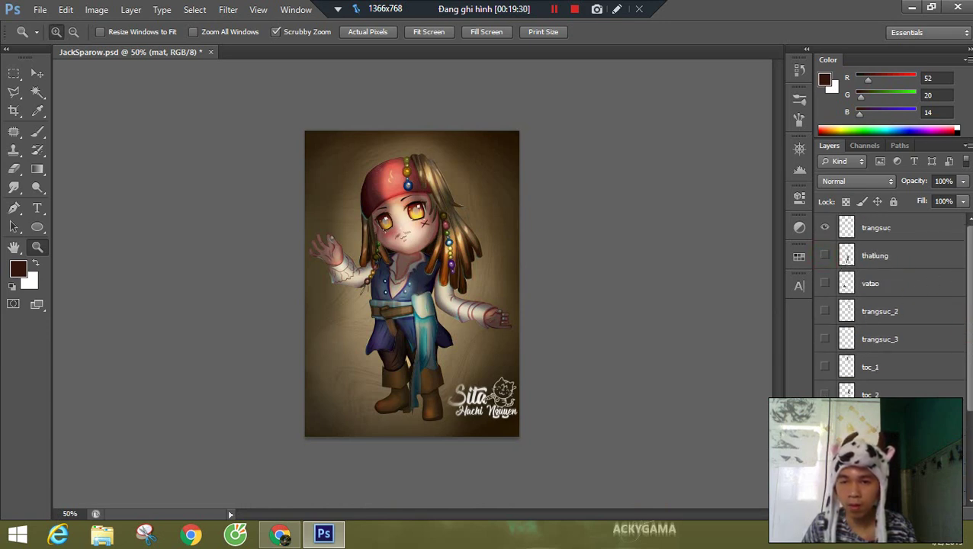
key("l")
left_click(824, 228)
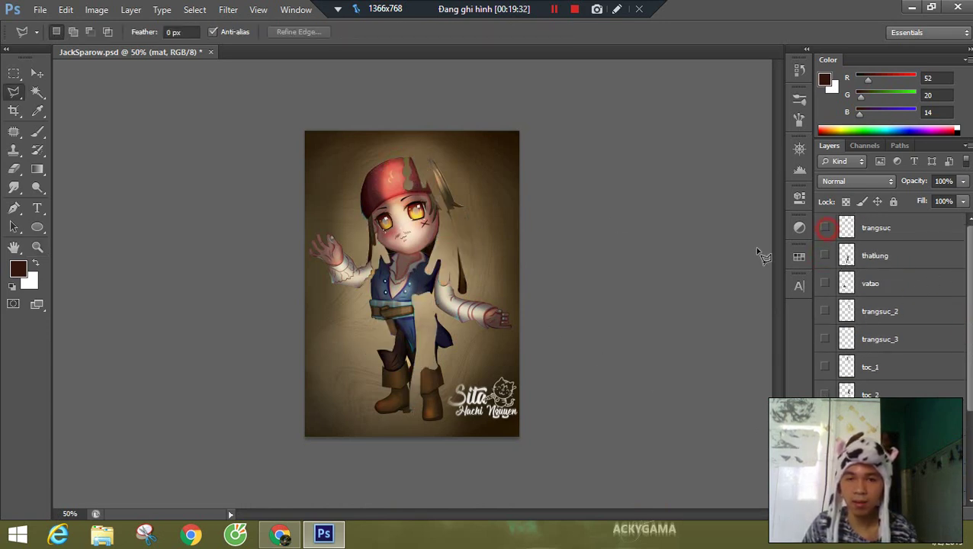
- Make the toc layer active by picking the red bandana on the canvas
key("z")
left_click_drag(408, 219, 481, 249)
key("b")
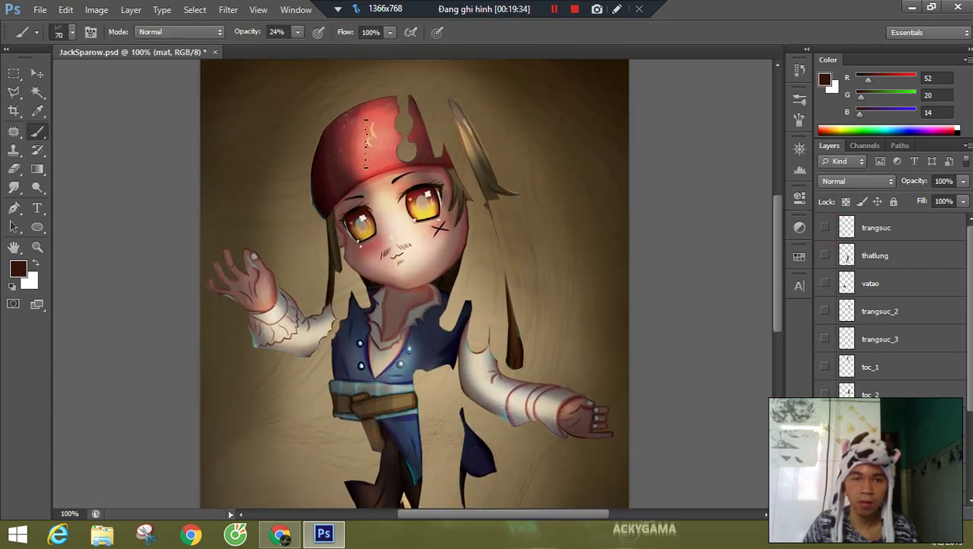
key("v")
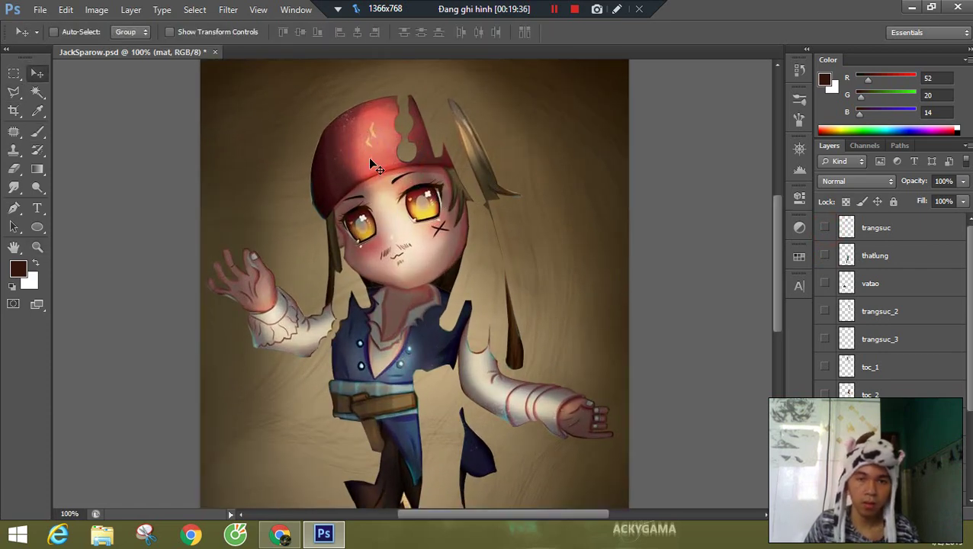
left_click(369, 156, "ctrl")
- Switch to the Brush tool and choose a soft round brush preset
key("z")
key("b")
key("b")
right_click(486, 171)
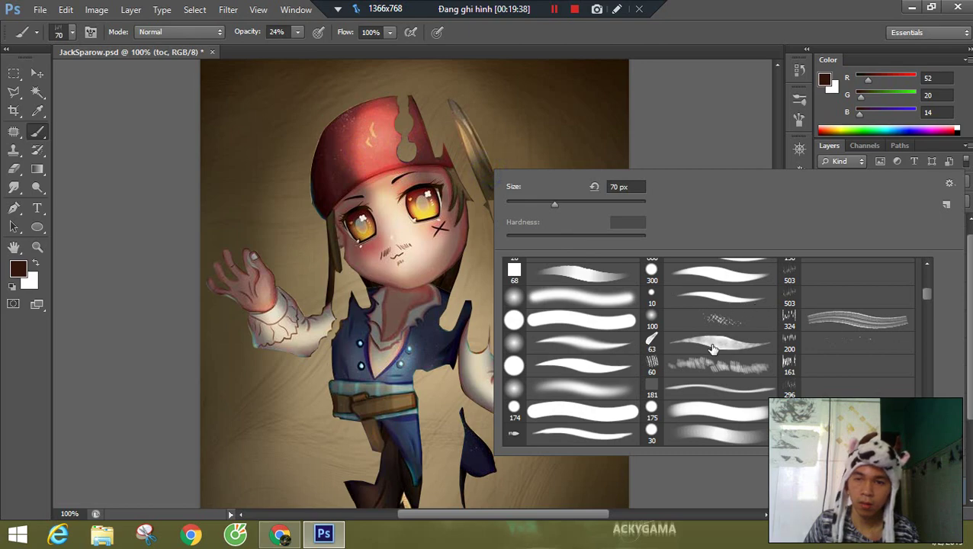
left_click(577, 391)
left_click(714, 112)
- Toggle the toc layer's visibility to check which parts of the artwork it contains
key("z")
left_click(381, 133)
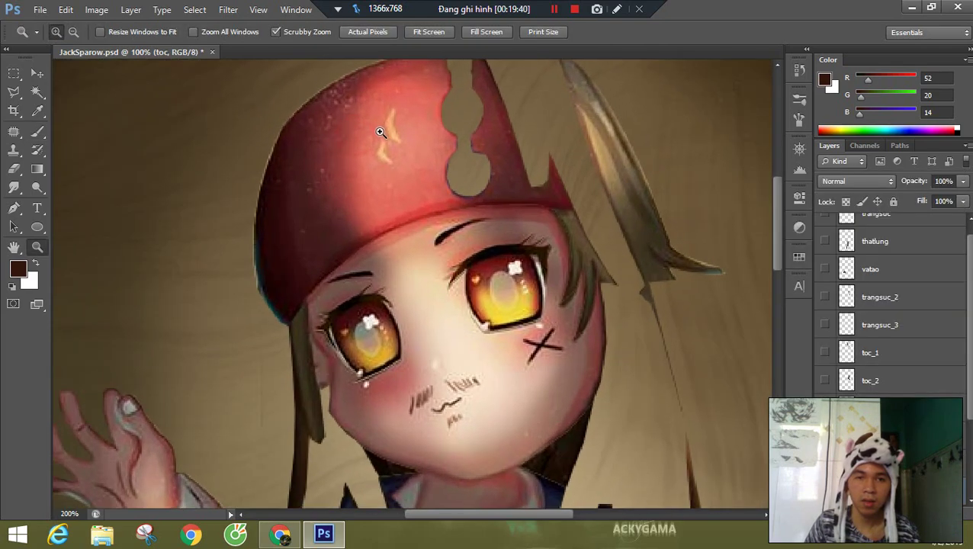
left_click(381, 133)
key("b")
mouse_move(391, 135)
left_mouse_down()
mouse_move(337, 231)
mouse_move(316, 243)
left_mouse_up()
key("v")
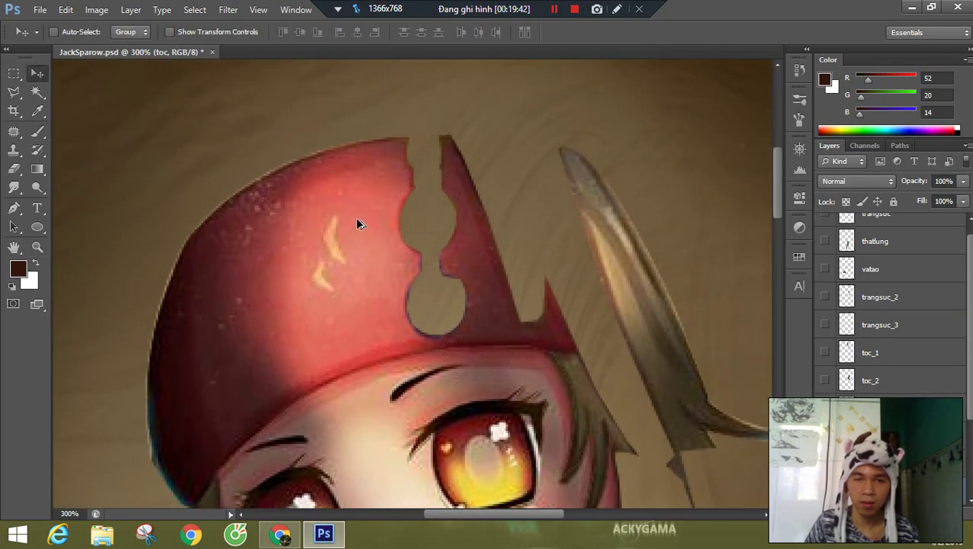
scroll(969, 403, "down", 1)
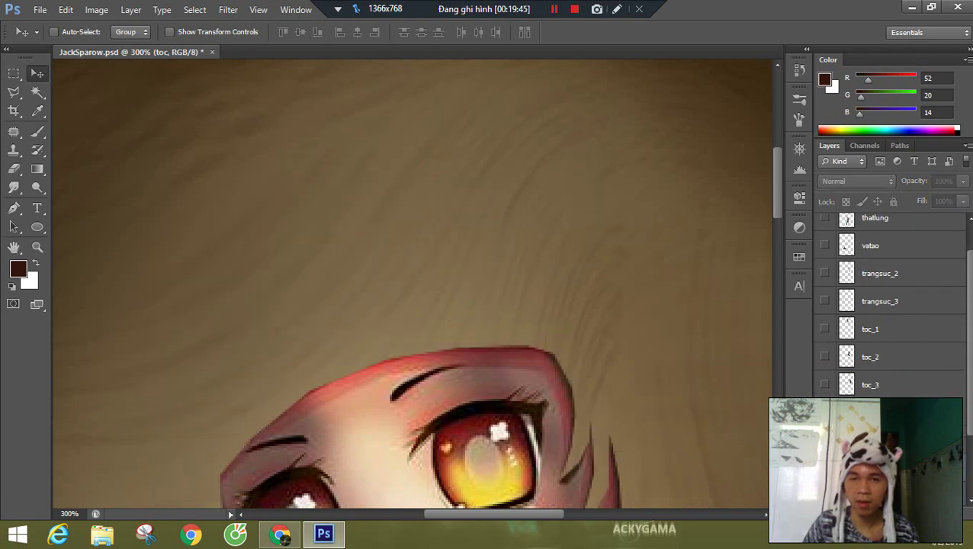
- Sample the light red beside the bandana's gap and reduce the brush size to 30 px
key("b")
left_click(370, 187, "alt")
key("bracketleft")
key("bracketleft")
key("bracketleft")
key("bracketleft")
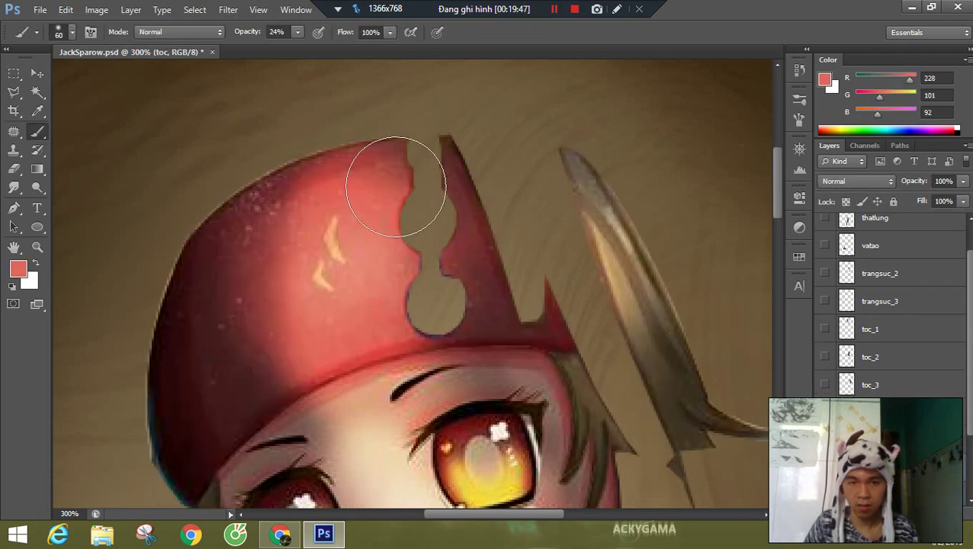
- Set the brush opacity to 100% and add a new empty layer
mouse_move(409, 187)
left_mouse_down()
mouse_move(421, 189)
mouse_move(412, 165)
left_mouse_up()
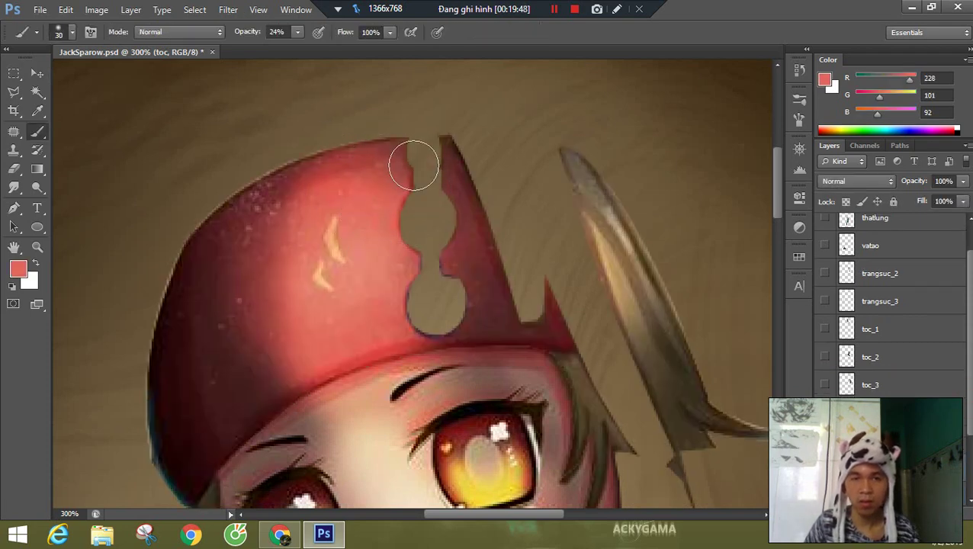
left_click_drag(237, 36, 312, 38)
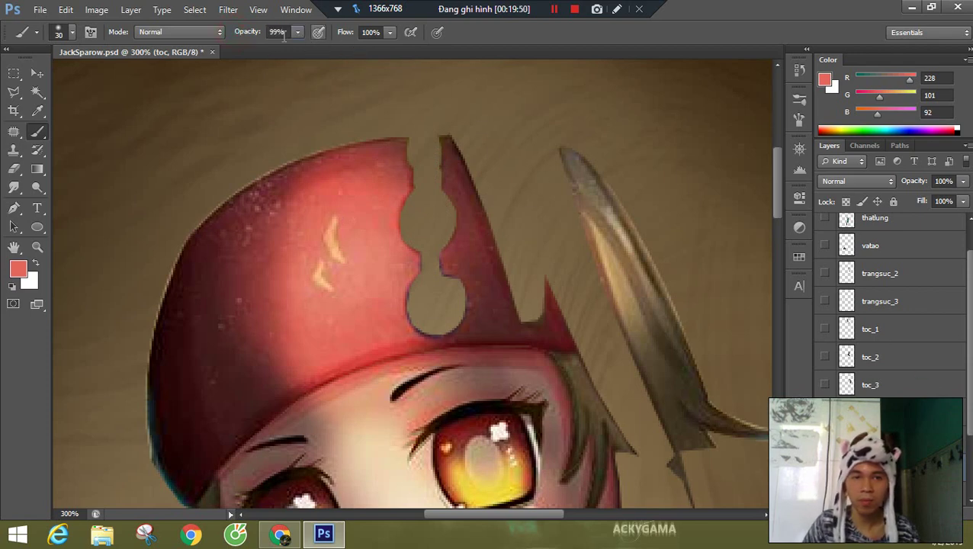
left_click_drag(248, 34, 284, 29)
key("ctrl+shift+alt+n")
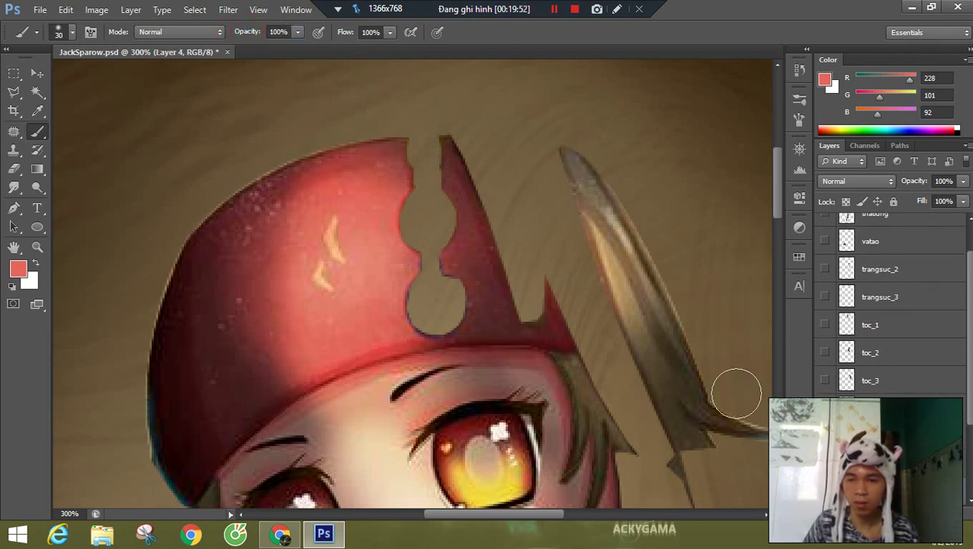
- Sample the darker red near the bandana's upper edge and try a brush stroke beside the gap
left_click(391, 164, "alt")
mouse_move(404, 153)
left_mouse_down()
mouse_move(412, 160)
mouse_move(378, 146)
left_mouse_up()
key("ctrl+z")
- Outline the bandana's bead-shaped gap with a closed Pen path and convert the path to a selection
key("p")
left_click(365, 169)
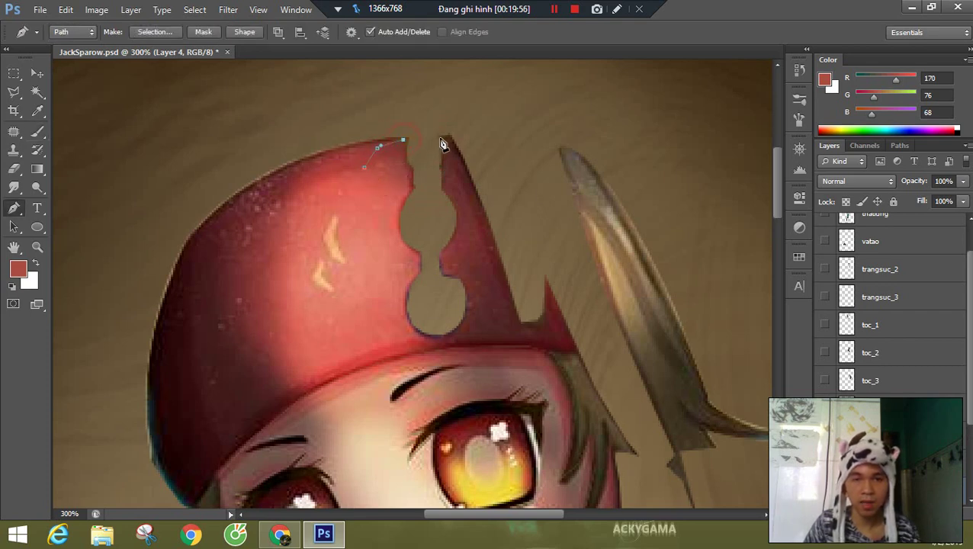
left_click(483, 300)
left_click(481, 324)
left_click(463, 337)
left_click(419, 343)
left_click(390, 324)
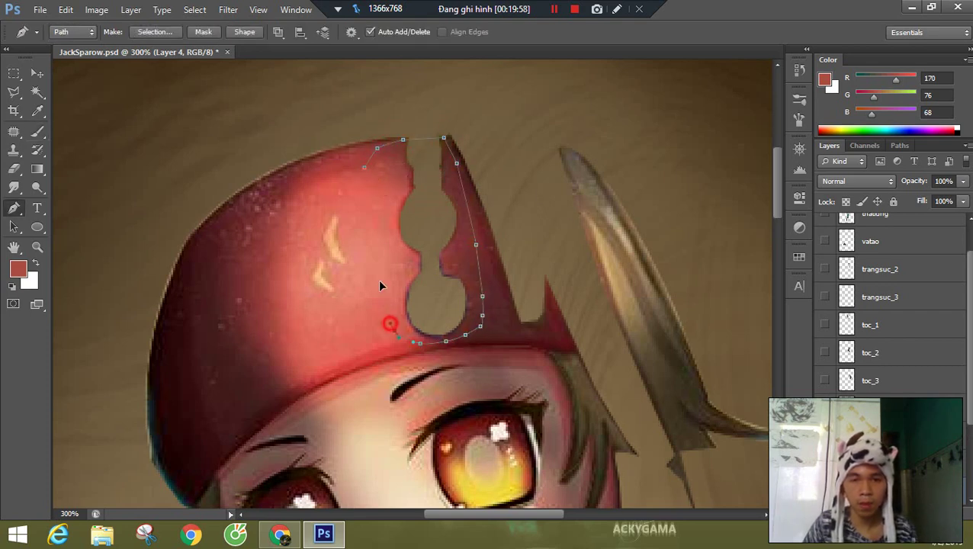
left_click(381, 290)
left_click(382, 234)
left_click(365, 168)
key("ctrl+Return")
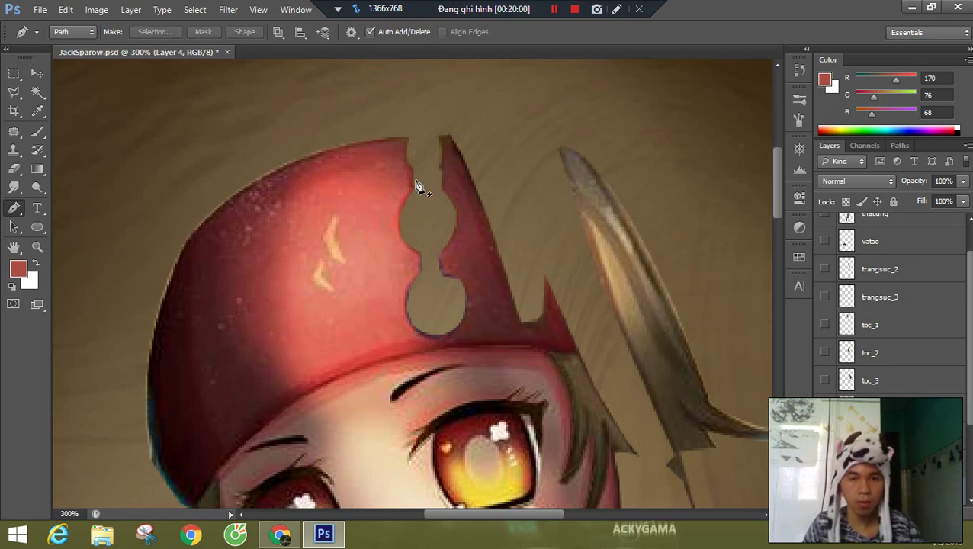
- Fill the bandana's gap on Layer 4 with brush strokes in reds sampled from both edges of the gap
key("b")
left_click(460, 242, "alt")
mouse_move(468, 176)
left_mouse_down()
mouse_move(428, 136)
mouse_move(432, 332)
left_mouse_up()
left_click(408, 158, "alt")
left_click(401, 189, "alt")
mouse_move(401, 189)
left_mouse_down()
mouse_move(399, 285)
mouse_move(410, 267)
mouse_move(408, 318)
left_mouse_up()
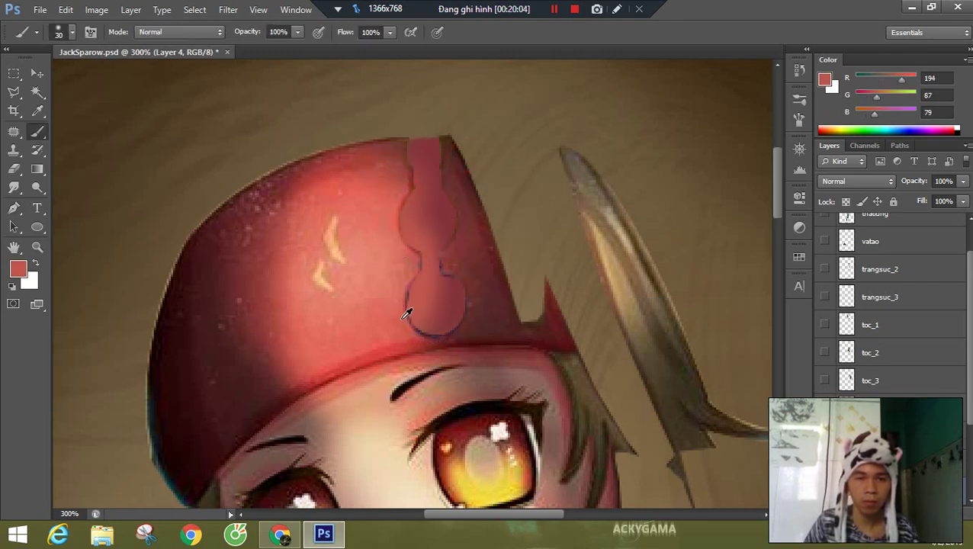
- Repaint the gap's upper and middle parts with lighter reds sampled from the bandana beside it
left_click(391, 343, "alt")
left_click(377, 151, "alt")
mouse_move(443, 152)
left_mouse_down()
mouse_move(419, 169)
mouse_move(450, 220)
mouse_move(397, 144)
mouse_move(424, 156)
left_mouse_up()
left_click(395, 147, "alt")
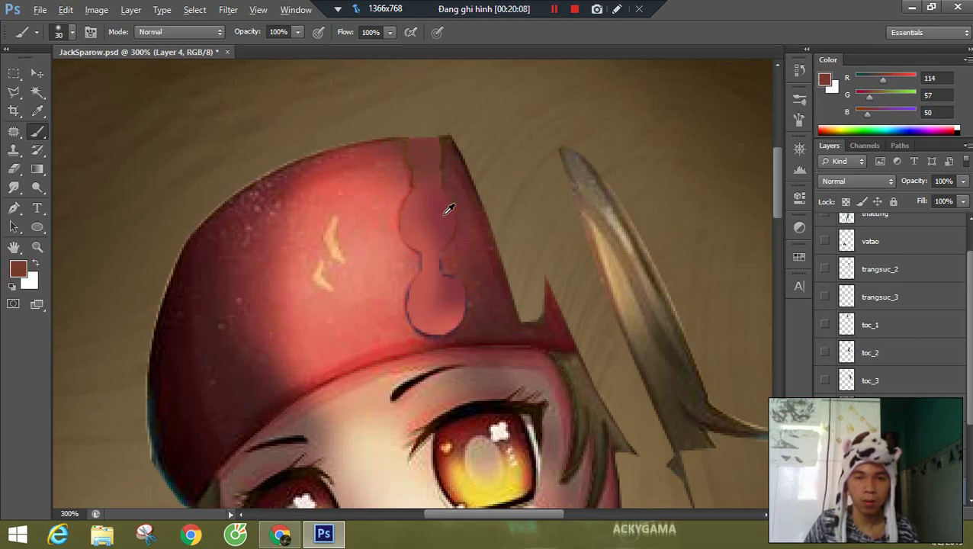
left_click(394, 194, "alt")
mouse_move(427, 191)
left_mouse_down()
mouse_move(448, 235)
mouse_move(408, 251)
left_mouse_up()
- Sample the dark red near the bandana's hair-side edge and shade that side of the filled gap
left_click(452, 162, "alt")
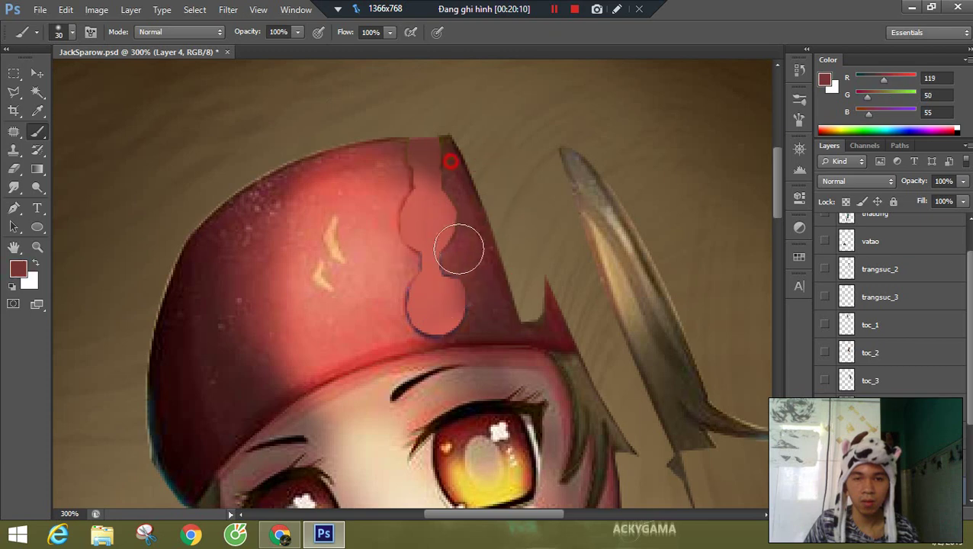
left_click_drag(461, 250, 467, 291)
key("space")
left_click_drag(526, 240, 548, 112)
left_click_drag(475, 136, 452, 222)
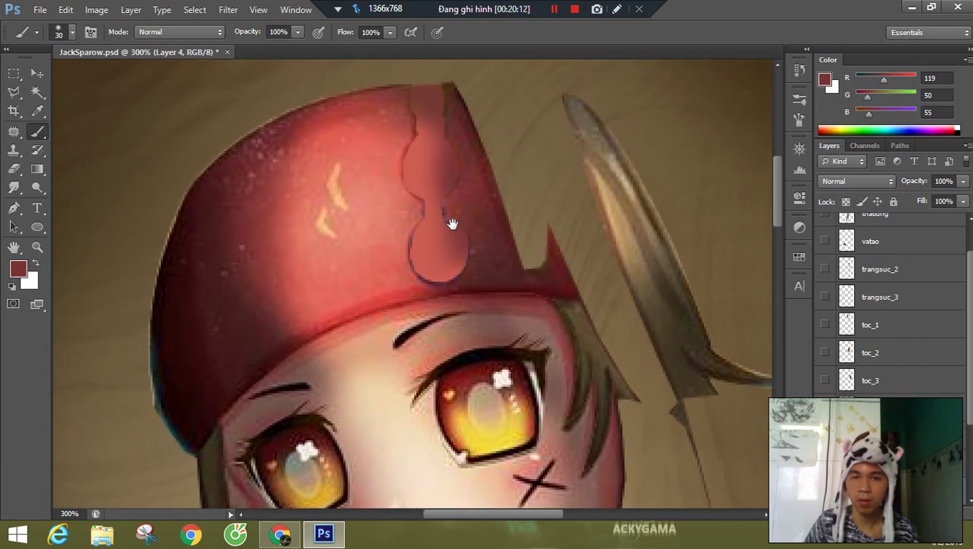
- Look through the layer stack and toggle the trangsuc layer to check which accessory it contains
left_click(965, 279)
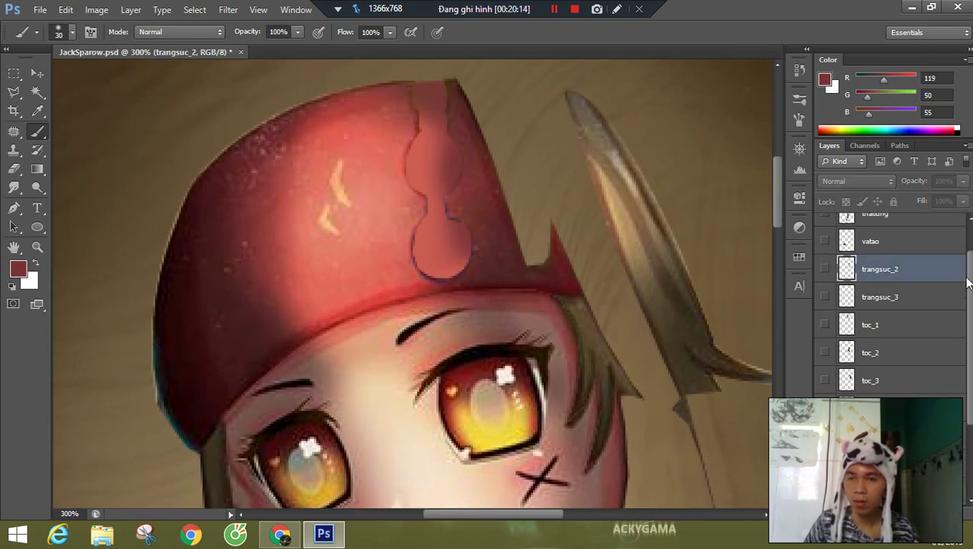
left_click_drag(968, 379, 968, 404)
left_click(904, 442)
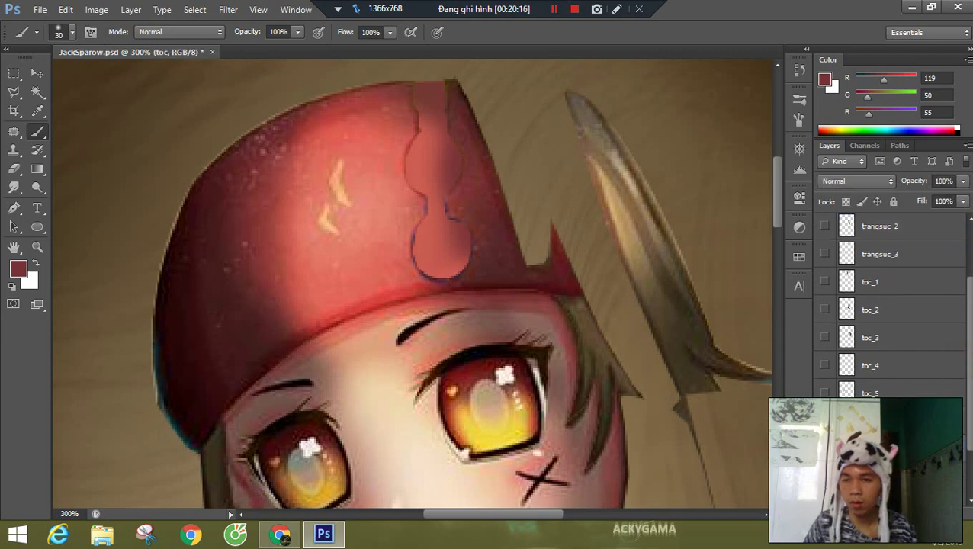
left_click_drag(963, 336, 962, 312)
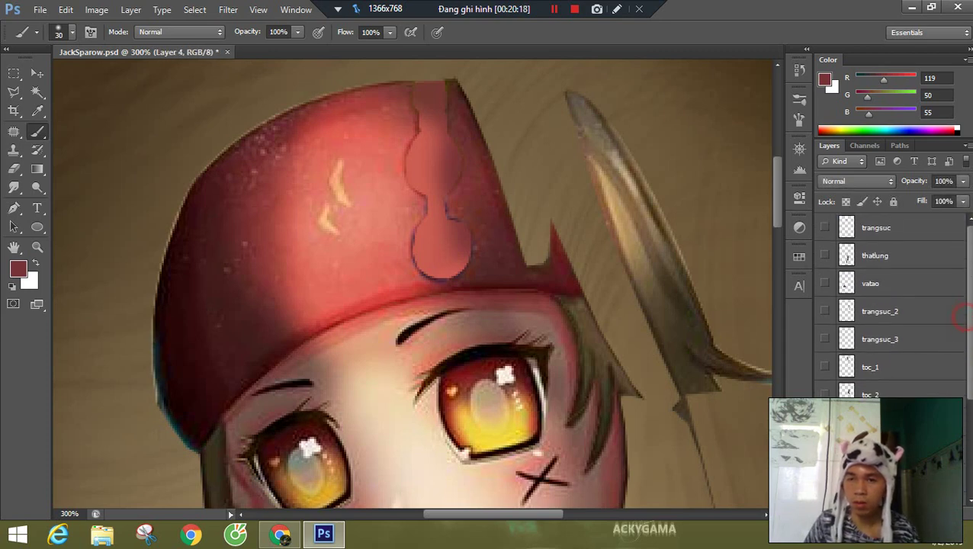
left_click(824, 227)
left_click(825, 227)
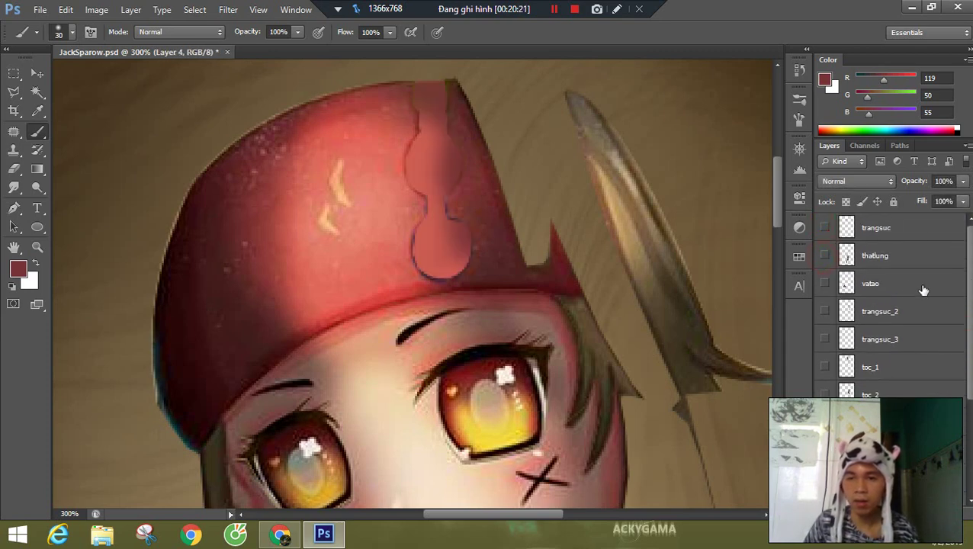
left_click(833, 317)
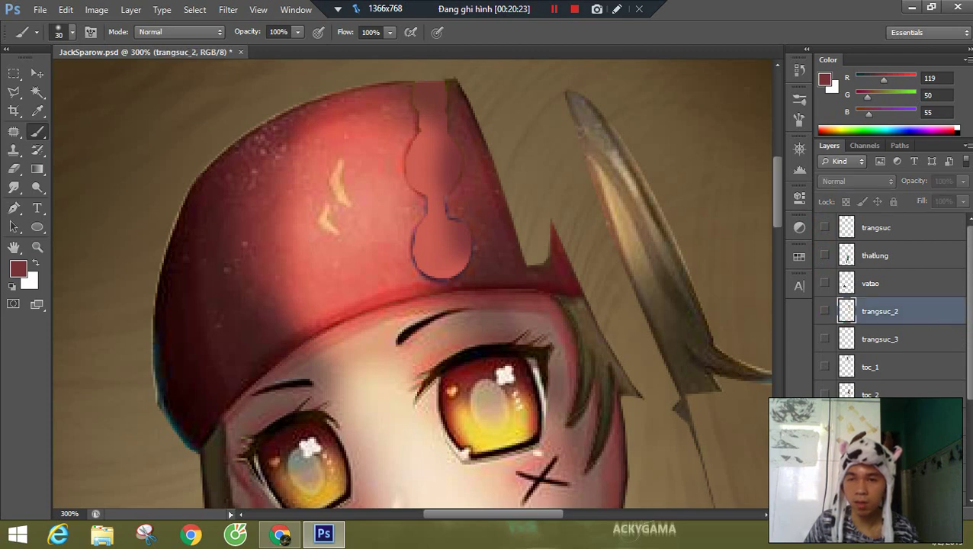
scroll(970, 343, "down", 2)
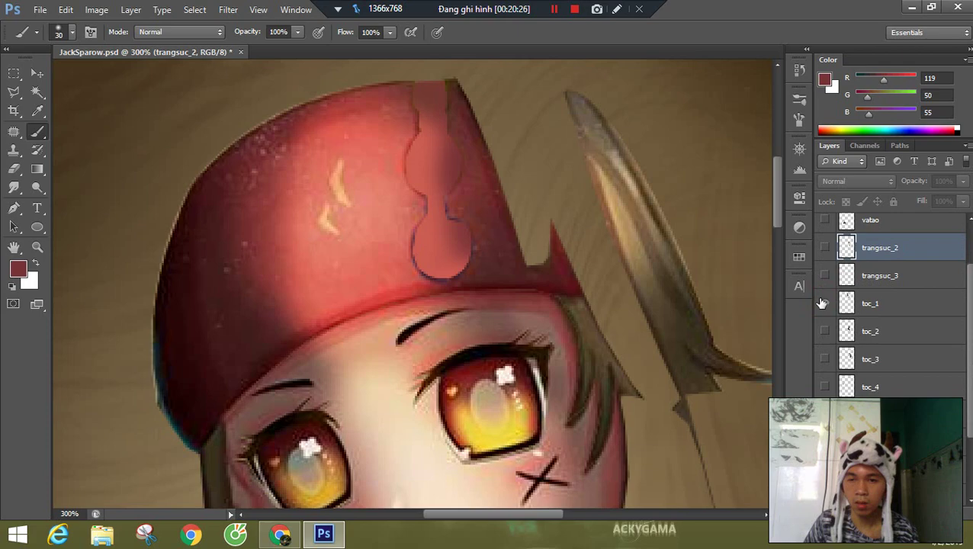
- Hide the toc_1 hair layer, close the open Chrome window and return to Photoshop
left_click(273, 538)
left_click(328, 533)
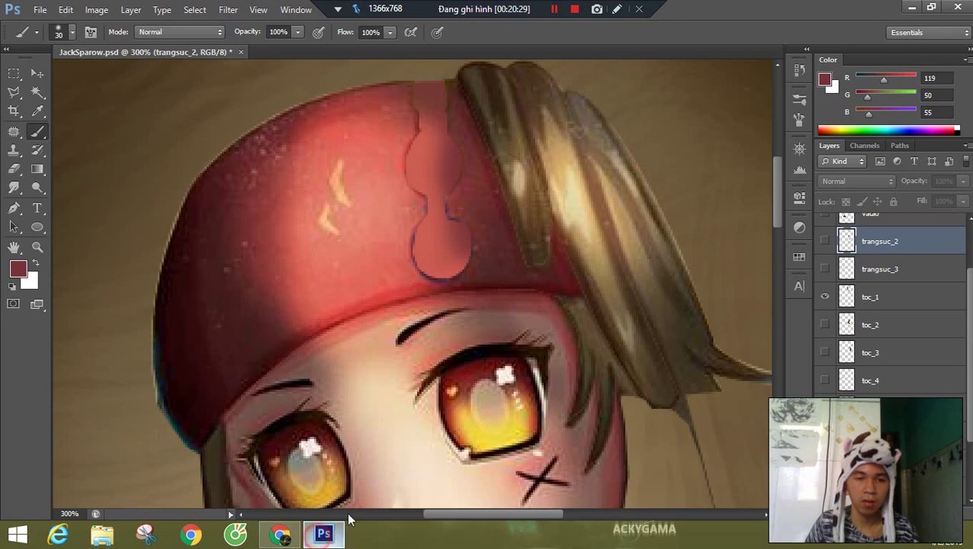
left_click(824, 298)
key("alt+Tab")
key("alt+Tab")
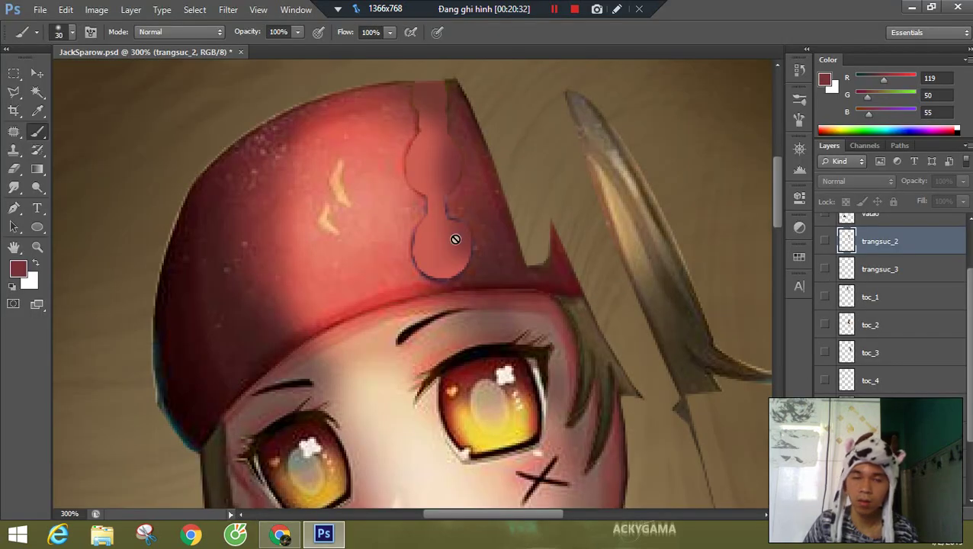
key("alt+Tab")
left_click(958, 8)
key("alt+Tab")
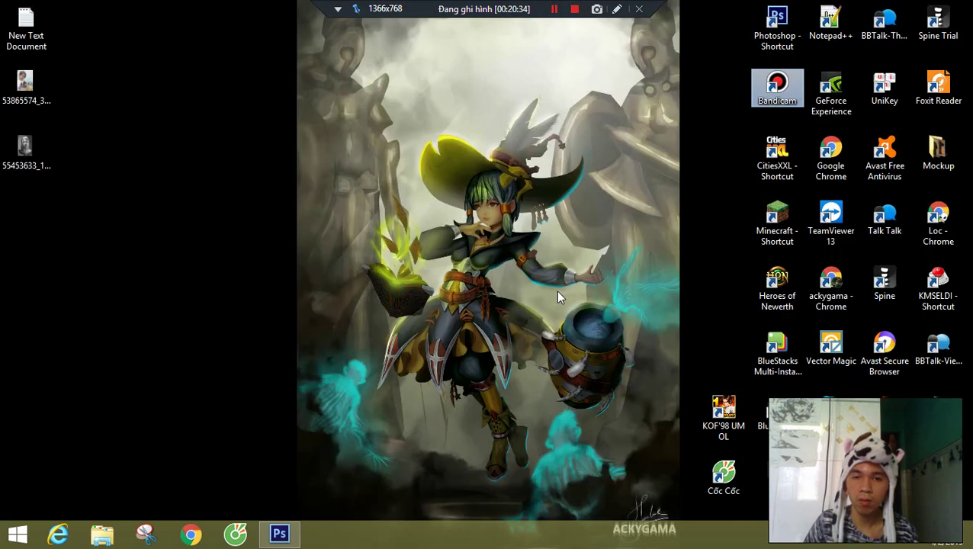
key("alt+Tab")
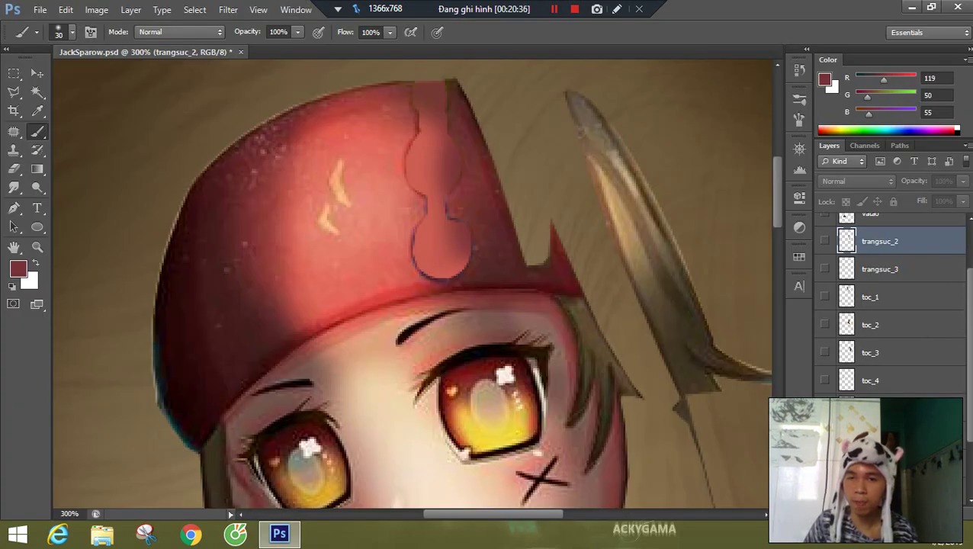
- Show the trangsuc beads and the toc_1 hair layer over the repainted bandana
left_click_drag(970, 347, 970, 319)
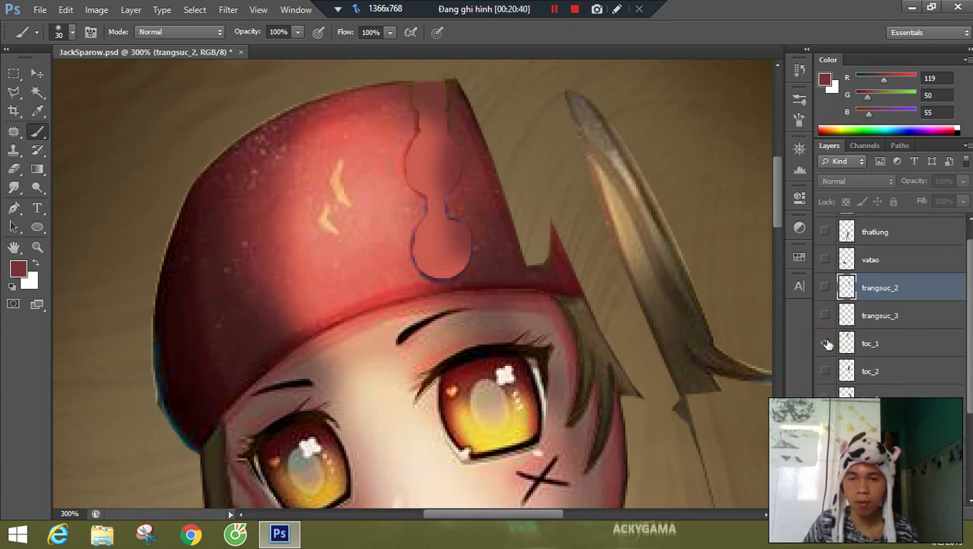
left_click(825, 343, "alt")
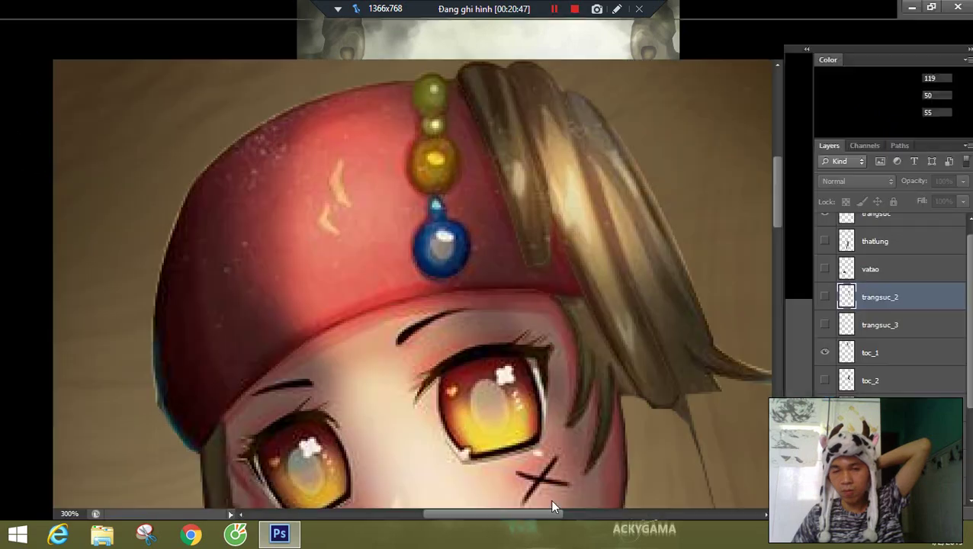
left_click(406, 356)
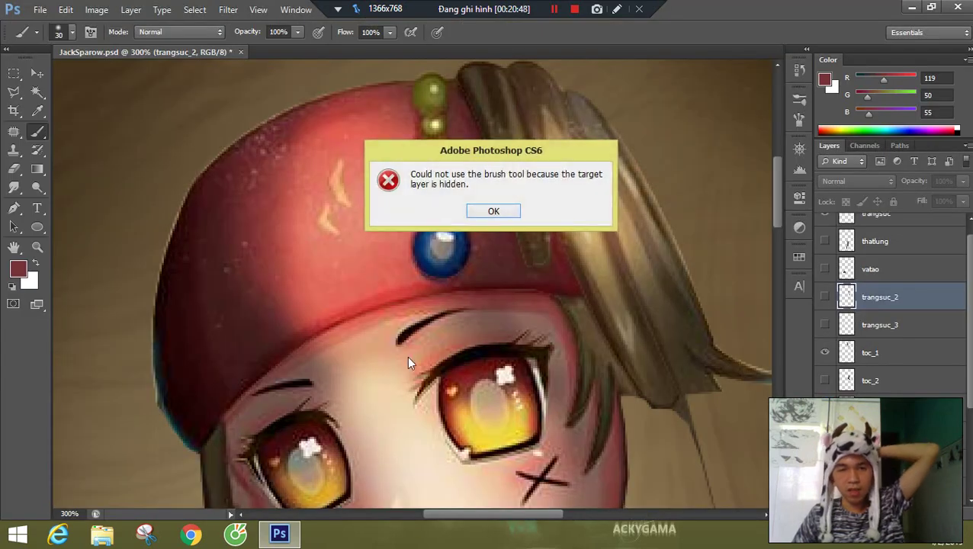
left_click(515, 211)
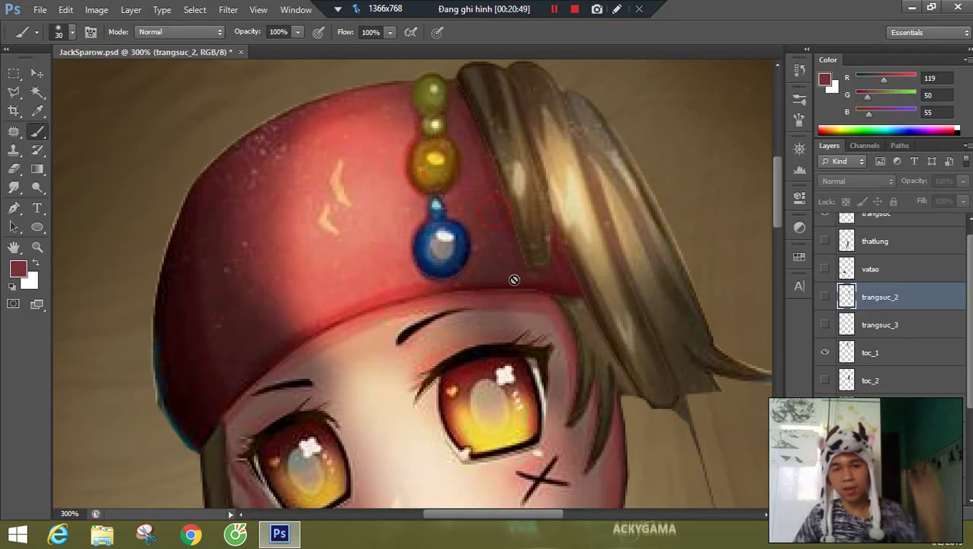
left_click(825, 353)
left_click(825, 353)
- Select the toc_1 layer and lower its opacity to 14%
scroll(970, 318, "down", 3)
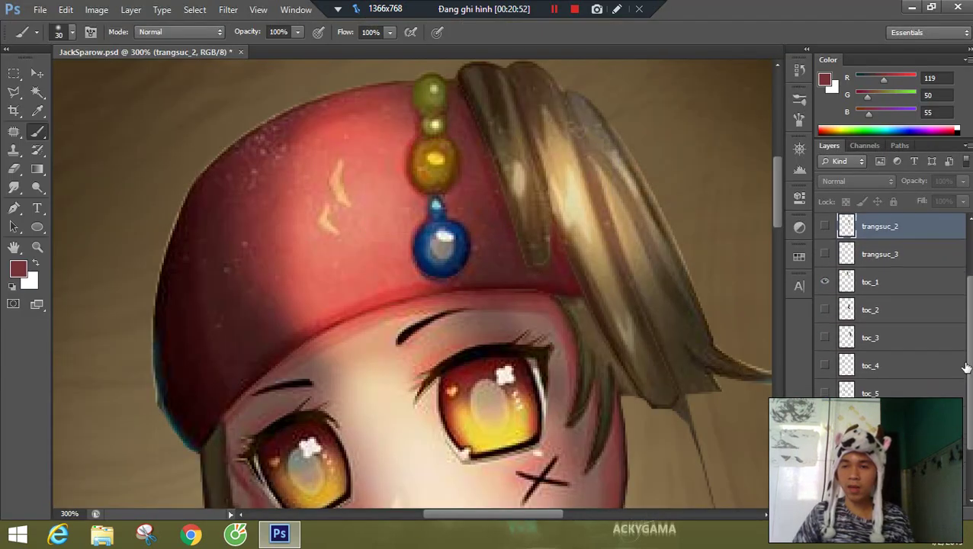
left_click(886, 279)
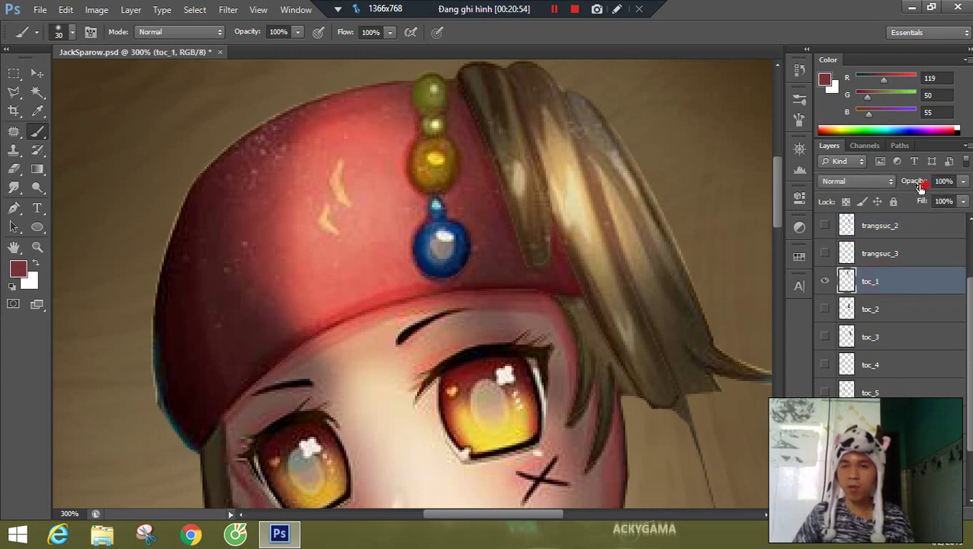
left_click_drag(921, 182, 884, 189)
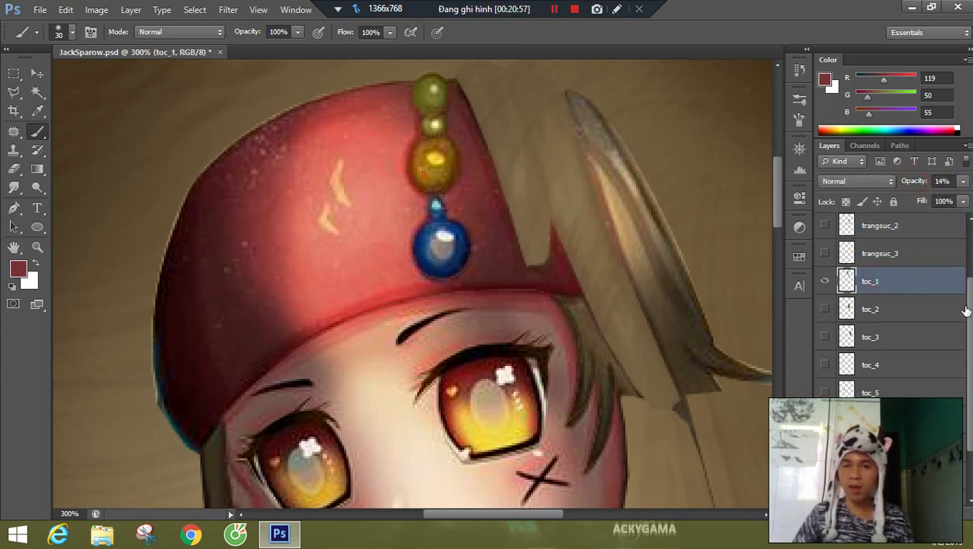
- On Layer 4, load toc_1's outline as a selection and paint its bandana side with dark red sampled from the bandana's edge
scroll(968, 320, "down", 3)
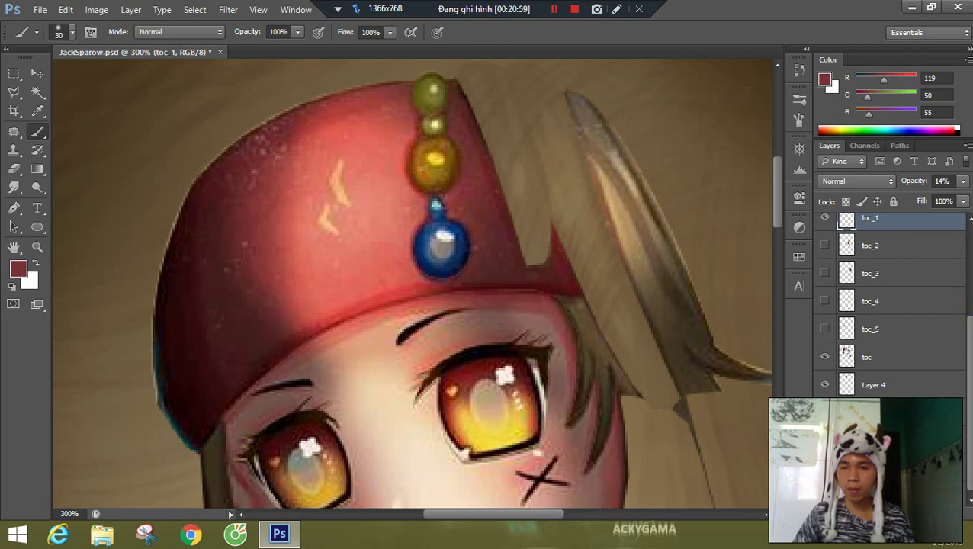
left_click(868, 385)
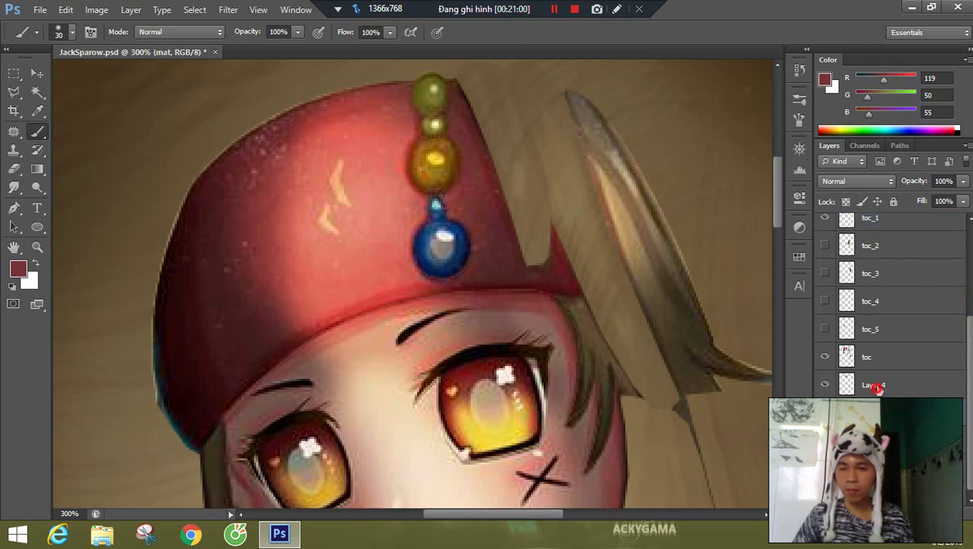
scroll(966, 343, "up", 3)
left_click(856, 298, "ctrl")
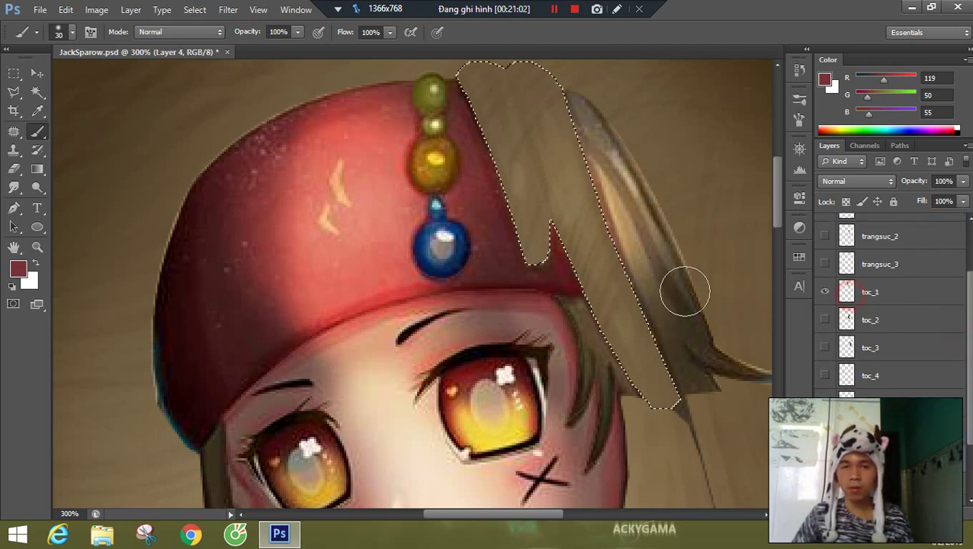
left_click(502, 237, "alt")
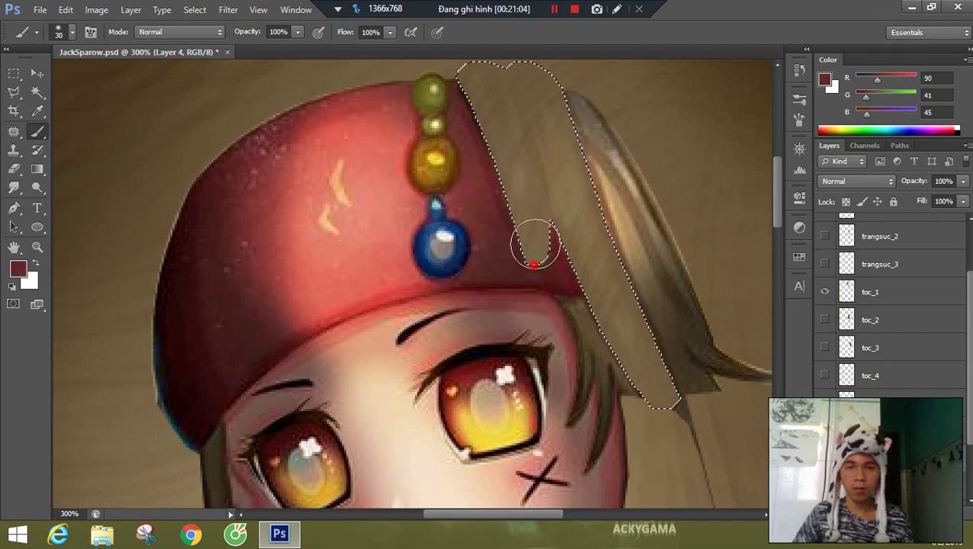
mouse_move(536, 245)
left_mouse_down()
mouse_move(510, 178)
mouse_move(473, 124)
mouse_move(525, 218)
mouse_move(466, 84)
mouse_move(559, 268)
mouse_move(482, 83)
mouse_move(525, 200)
mouse_move(503, 131)
mouse_move(539, 220)
mouse_move(488, 88)
mouse_move(562, 248)
left_mouse_up()
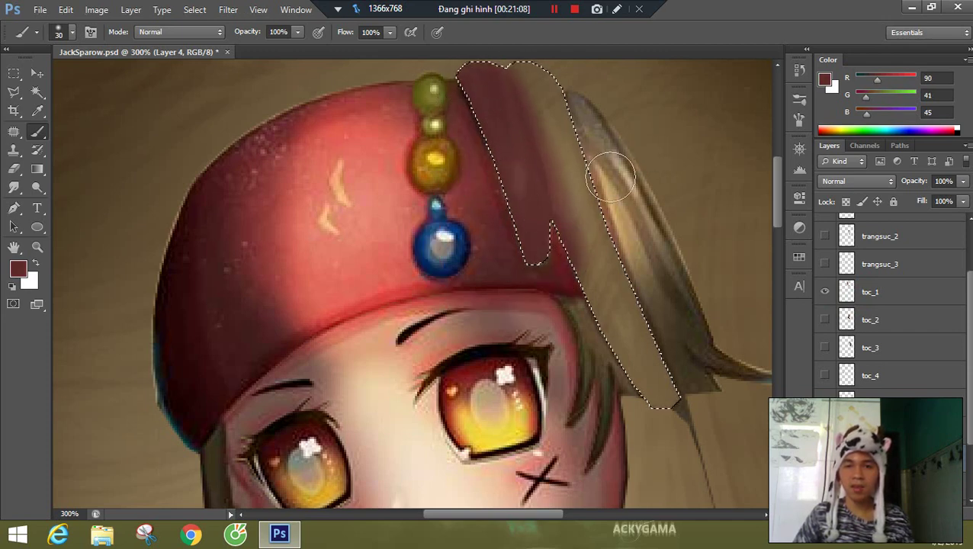
- Paint the selection's hair side with light tan sampled from the neighbouring hair strand, and clear the selection
left_click(613, 190, "alt")
mouse_move(569, 163)
left_mouse_down()
mouse_move(530, 66)
mouse_move(647, 369)
mouse_move(596, 278)
mouse_move(645, 379)
mouse_move(591, 186)
mouse_move(658, 385)
mouse_move(507, 91)
mouse_move(528, 48)
mouse_move(519, 64)
left_mouse_up()
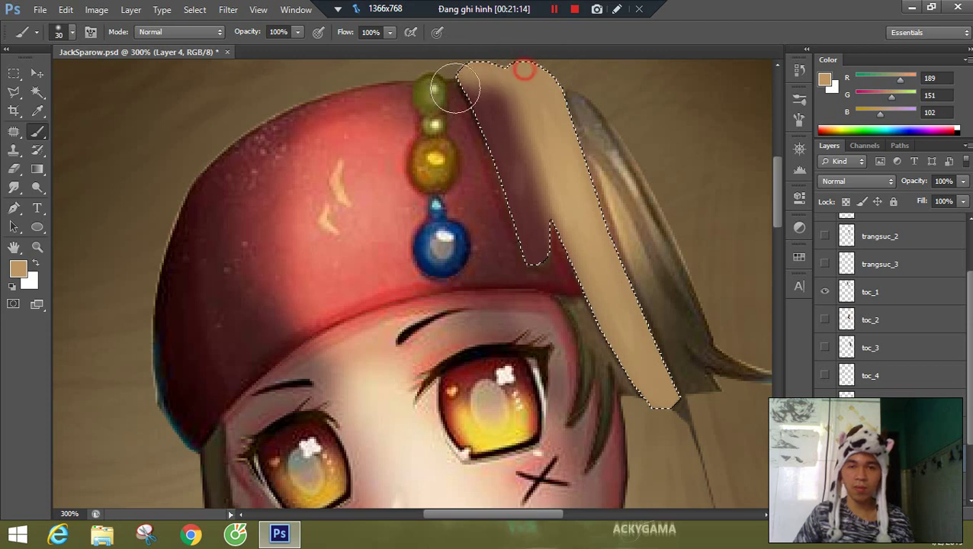
key("ctrl+d")
- Toggle the toc_1 and toc_2 hair layers to examine which gaps they cover beside the face and coat
left_click_drag(708, 174, 626, 216)
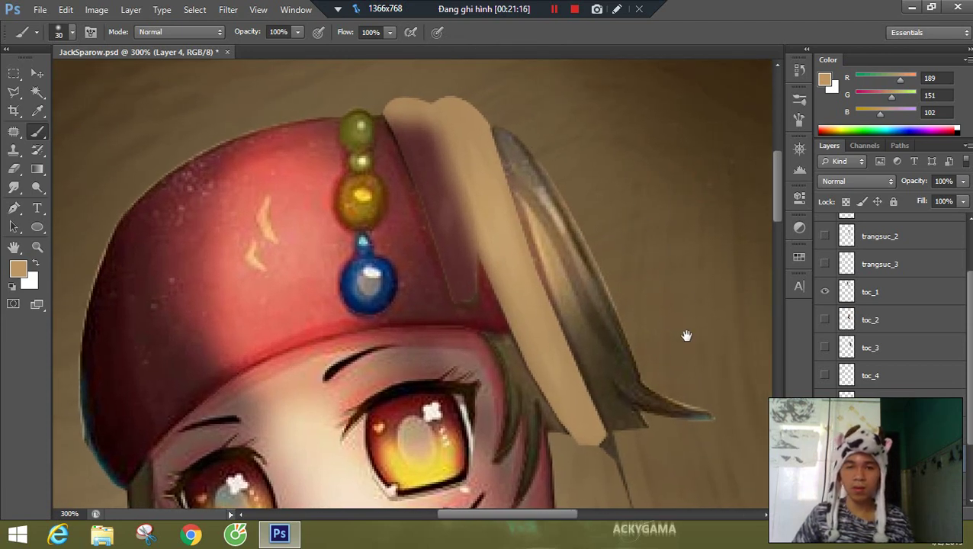
left_click_drag(740, 315, 692, 264)
left_click_drag(619, 354, 638, 283)
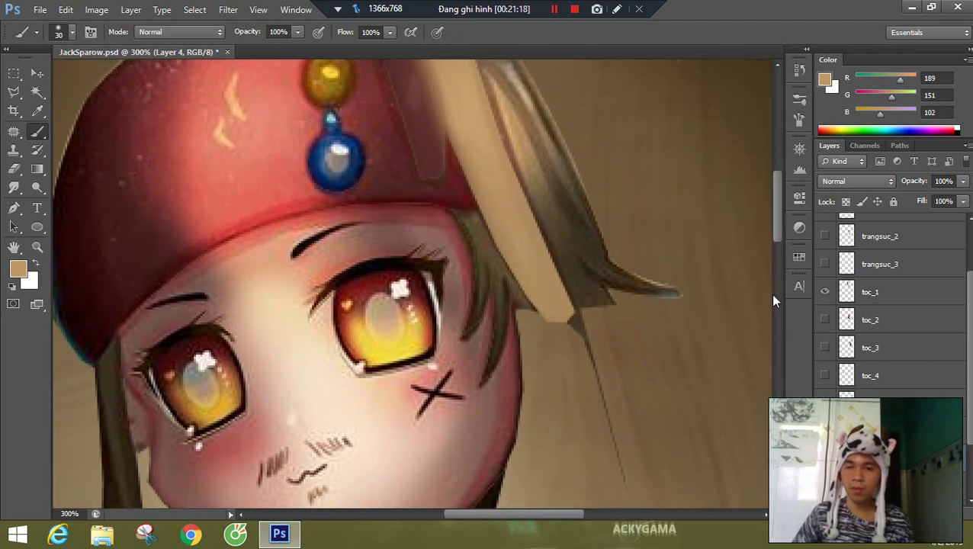
left_click(826, 294)
left_click_drag(685, 256, 670, 188)
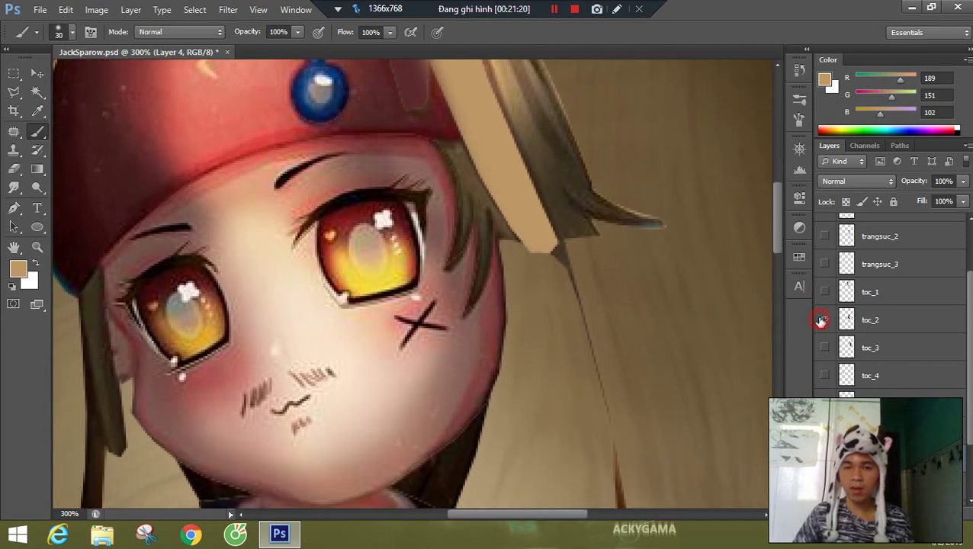
left_click(821, 320)
left_click_drag(639, 384, 606, 222)
left_click_drag(595, 256, 597, 228)
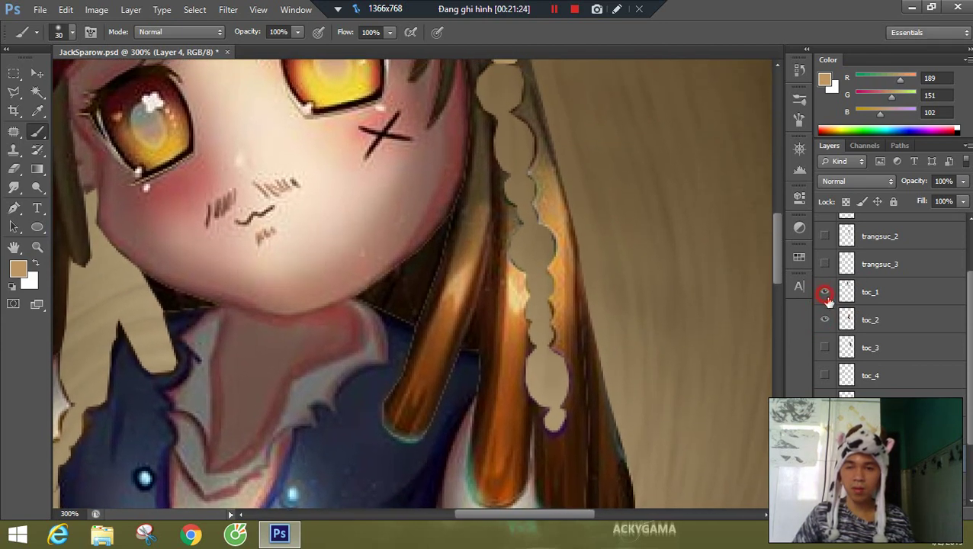
left_click(823, 321)
left_click(824, 321)
left_click(823, 321)
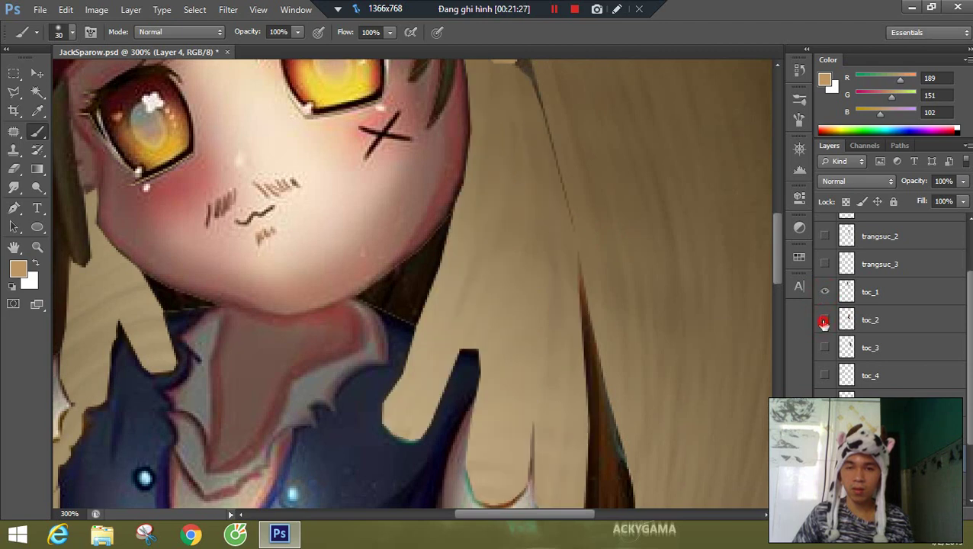
- Load toc_3's outline as a selection and paint its top on Layer 4 with grey-brown sampled from the strand's root
left_click(823, 320)
left_click(823, 321)
left_click(824, 348)
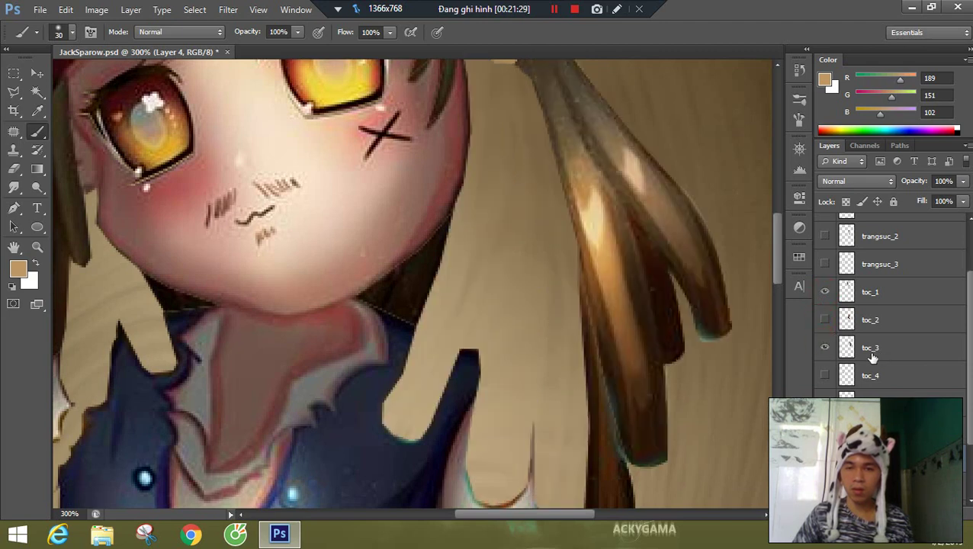
left_click(847, 349, "ctrl")
left_click_drag(595, 180, 493, 247)
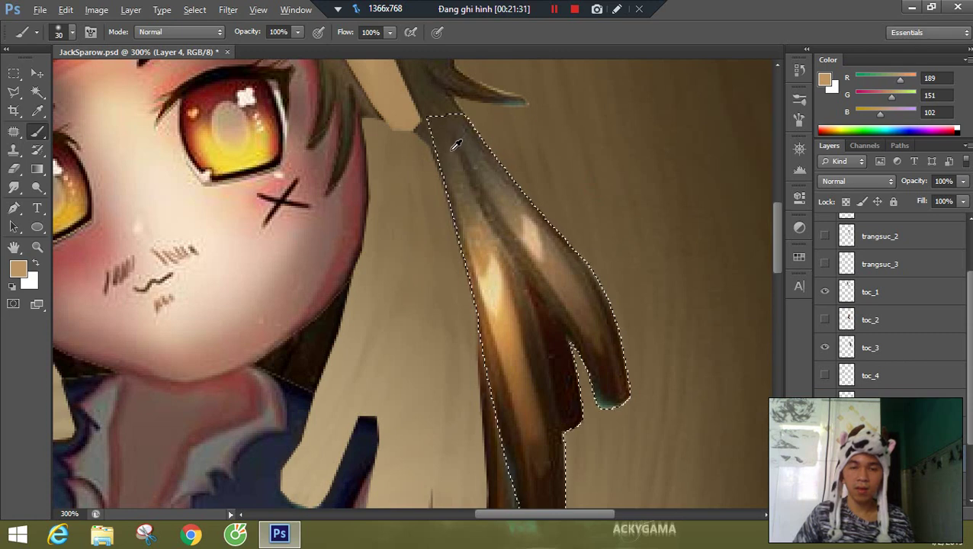
left_click(461, 155, "alt")
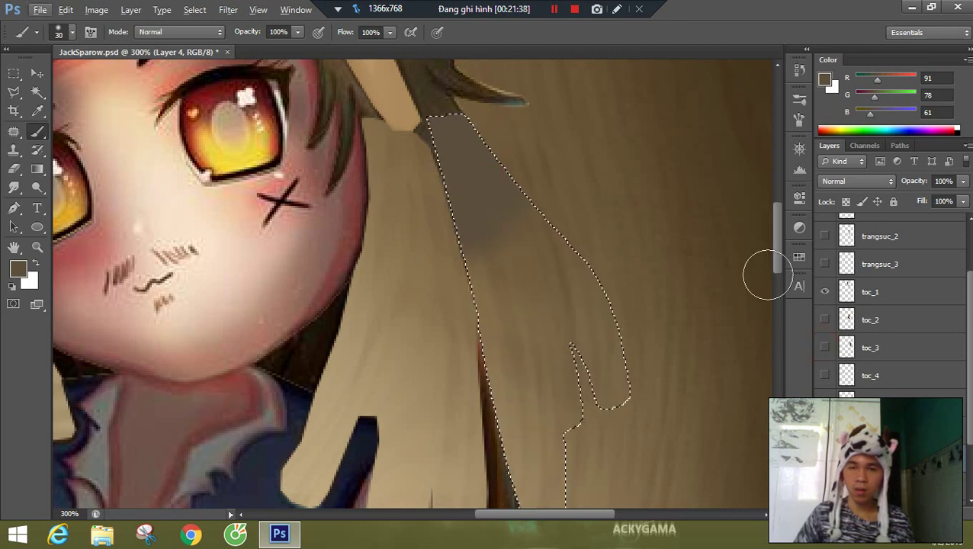
- Paint the middle of the toc_3 selection with light tan sampled from the strand's highlight
left_click(825, 320)
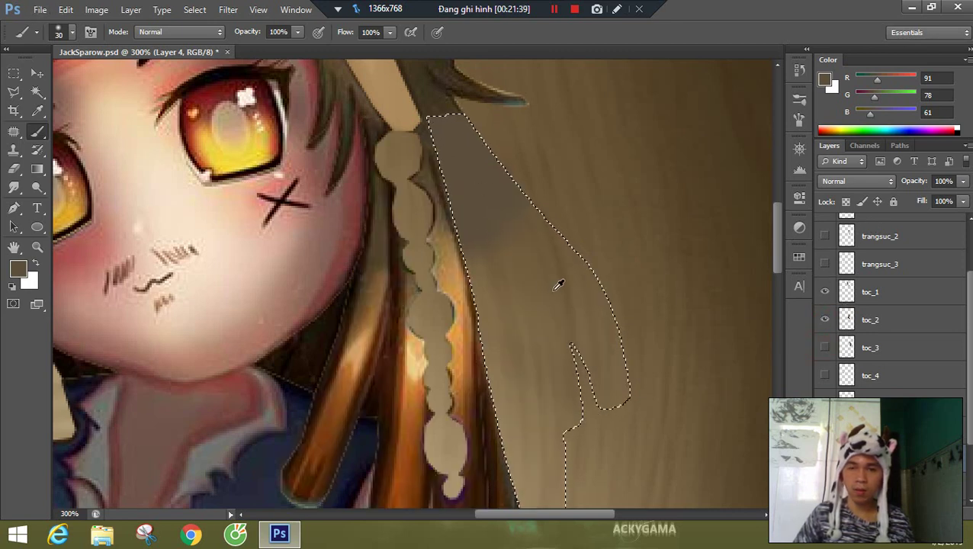
left_click(824, 318)
left_click(824, 293)
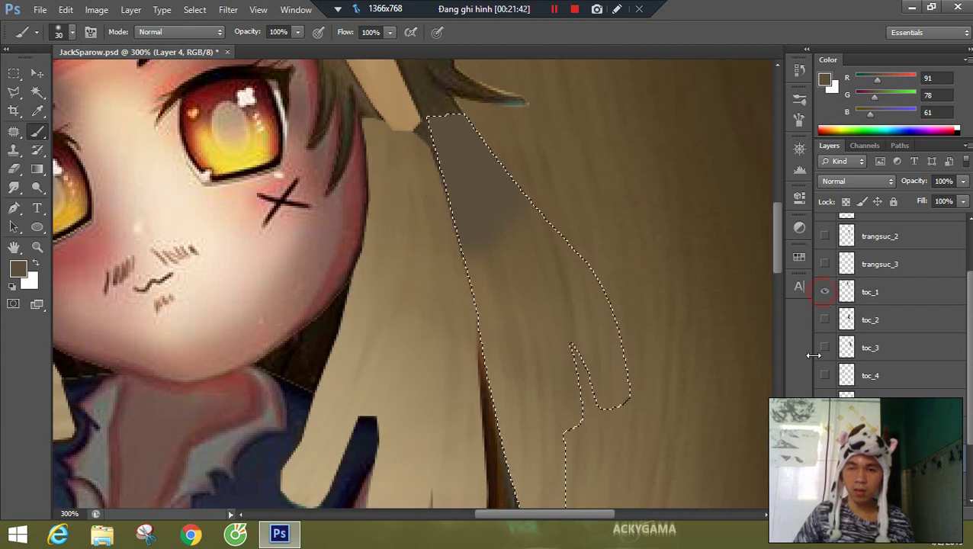
left_click(494, 315, "alt")
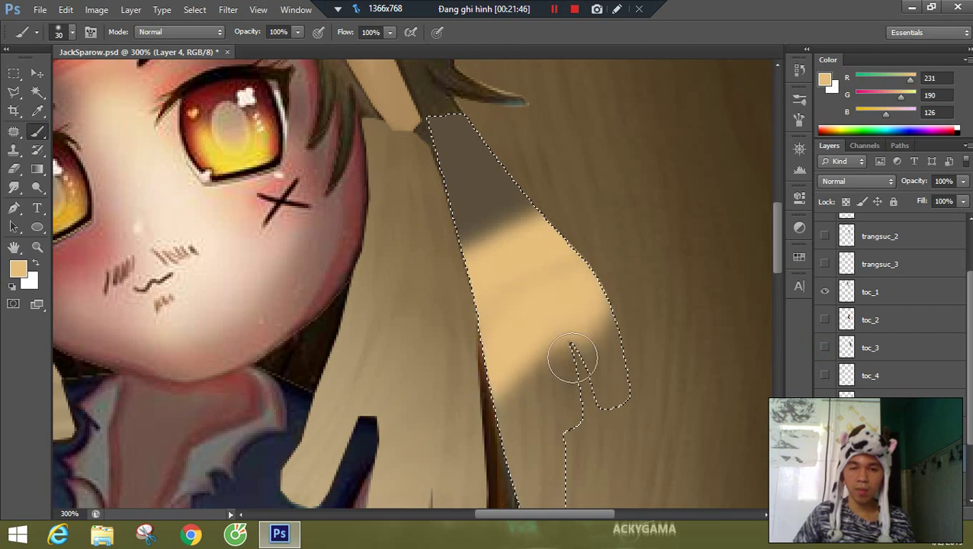
- Paint the tips of the toc_3 selection with the very dark brown sampled from the strand's shadow
left_click(824, 319)
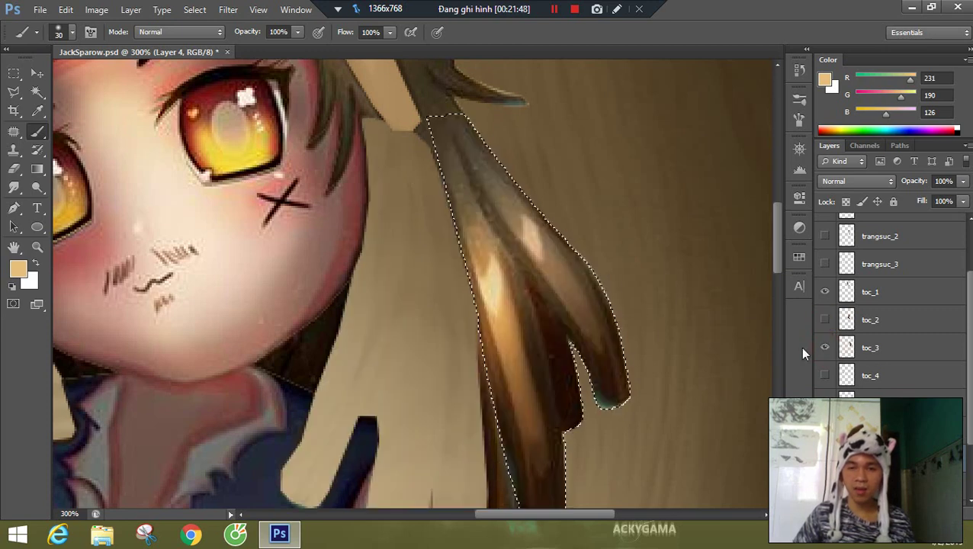
left_click(559, 358, "alt")
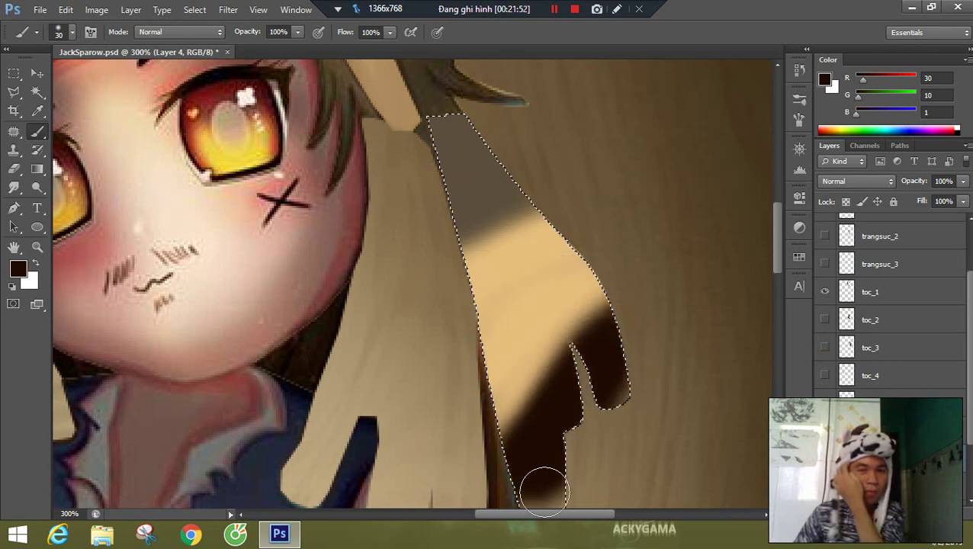
left_click_drag(627, 364, 641, 253)
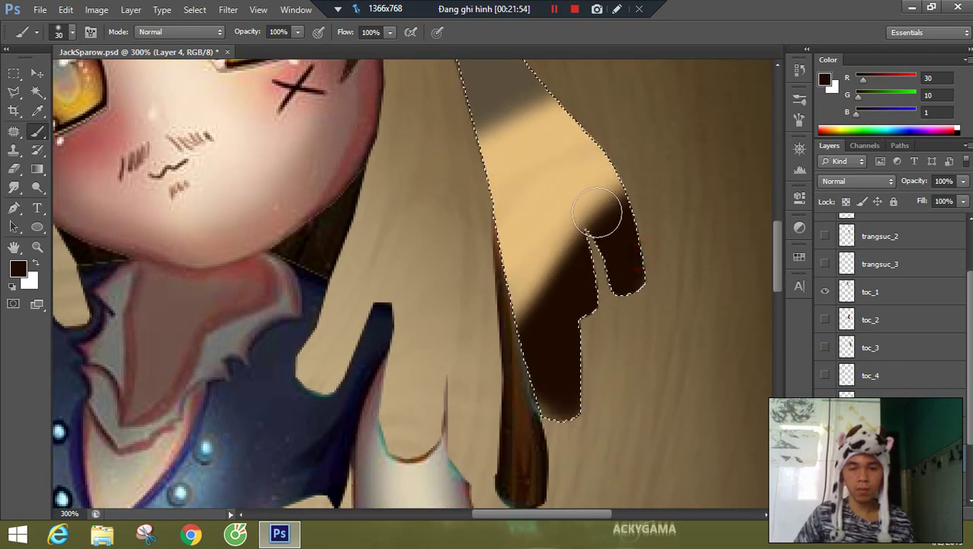
- Enlarge the brush to 45 and soften the transitions from tan to dark brown with intermediate tones sampled from the painted strand
key("bracketright")
key("bracketright")
key("bracketright")
mouse_move(627, 180)
left_mouse_down()
mouse_move(597, 197)
mouse_move(583, 177)
left_mouse_up()
left_click_drag(523, 129, 541, 93)
left_click(523, 129, "alt")
left_click(575, 135, "alt")
mouse_move(590, 145)
left_mouse_down()
mouse_move(558, 228)
mouse_move(515, 298)
left_mouse_up()
left_click(610, 187, "alt")
left_click_drag(620, 227, 505, 367)
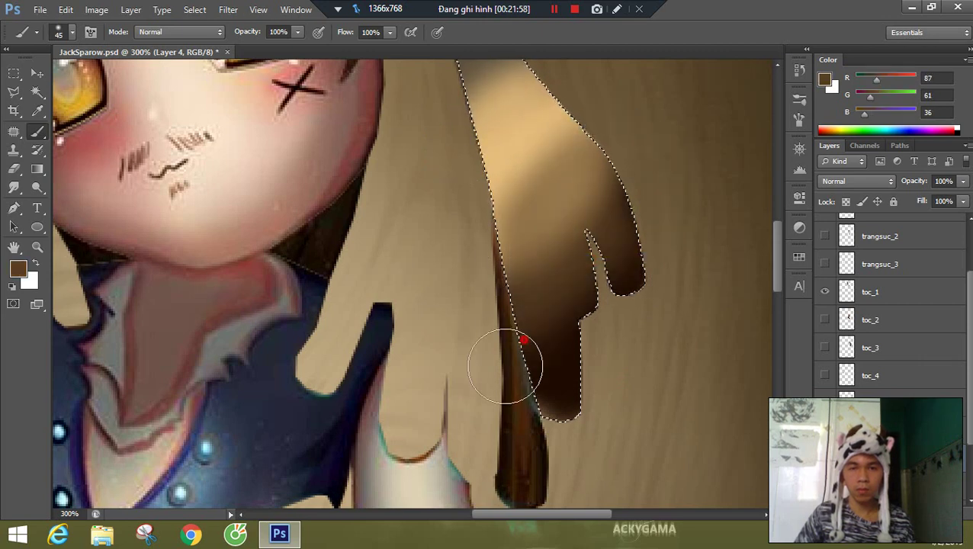
- Shade the upper end of the toc_3 area with tan and dark brown sampled from the painted strand, and clear the selection
left_click_drag(608, 129, 588, 237)
left_click(525, 257, "alt")
left_click_drag(472, 158, 453, 205)
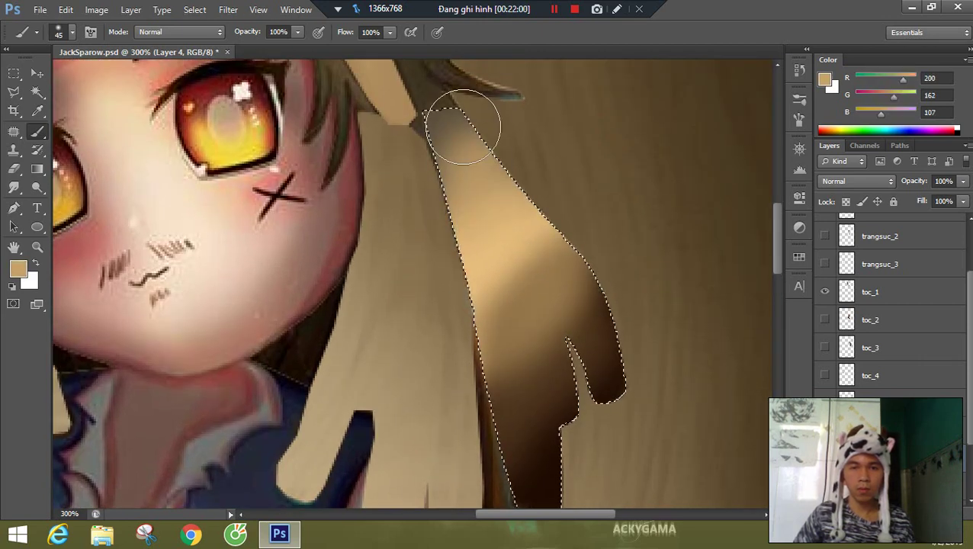
left_click(582, 283, "alt")
left_click_drag(453, 169, 456, 214)
left_click(615, 354, "alt")
mouse_move(449, 123)
left_mouse_down()
mouse_move(448, 198)
mouse_move(482, 156)
left_mouse_up()
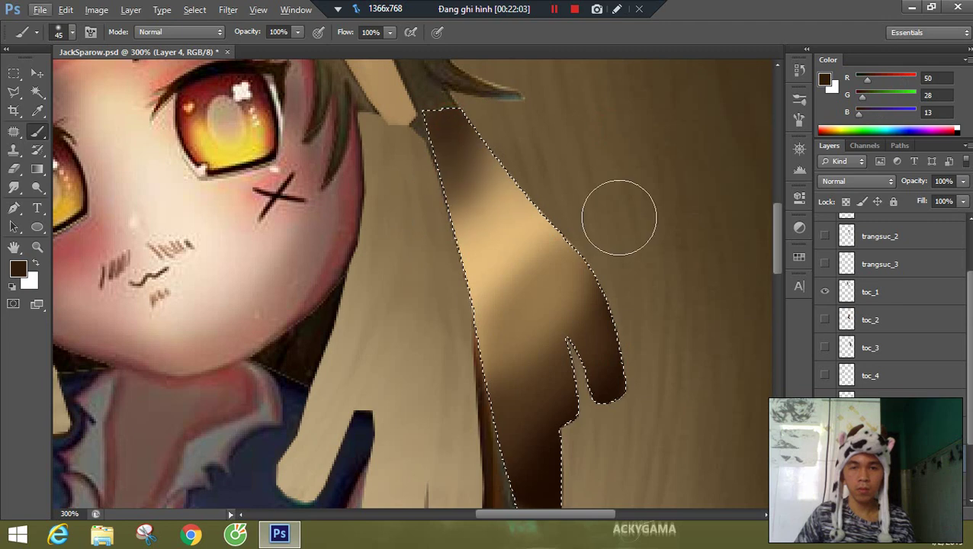
left_click_drag(619, 217, 649, 174)
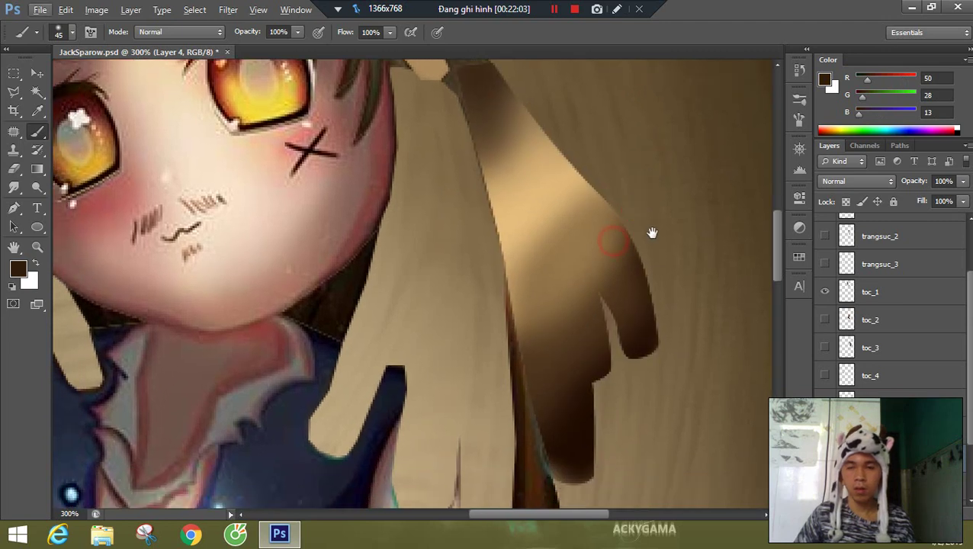
- Compare the areas covered by toc_4 and the hair layer beneath it, and load toc_4's outline as a selection
left_click(825, 376)
left_click_drag(157, 294, 385, 254)
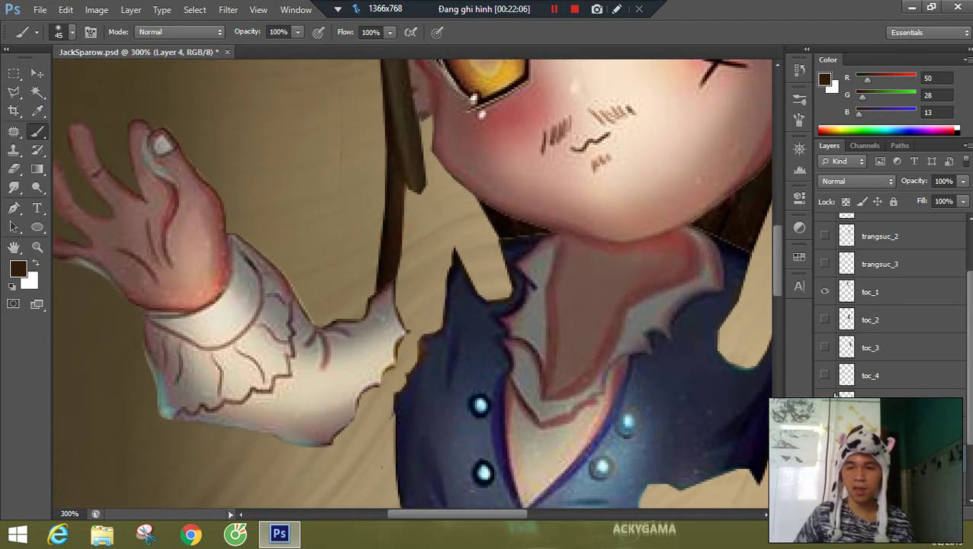
left_click(825, 402)
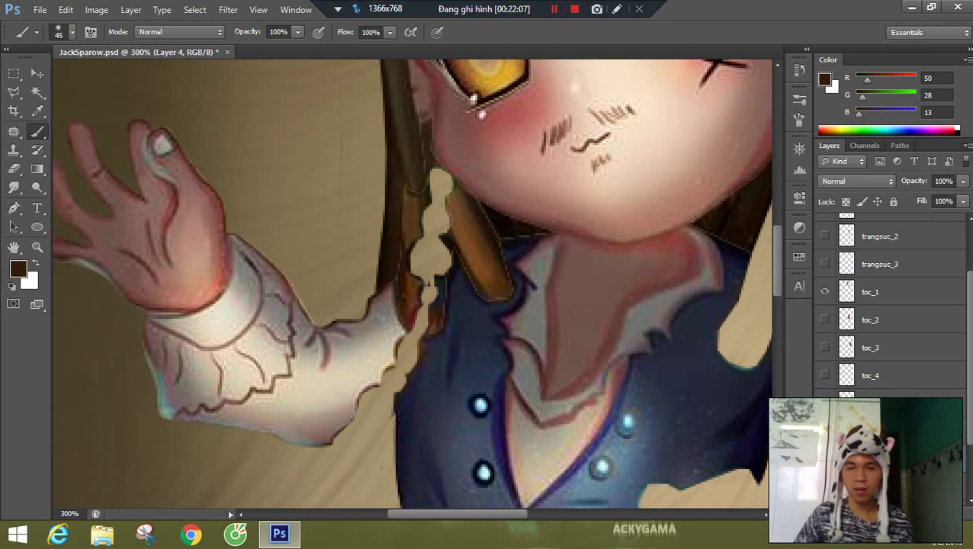
left_click(825, 376)
left_click_drag(496, 212, 506, 375)
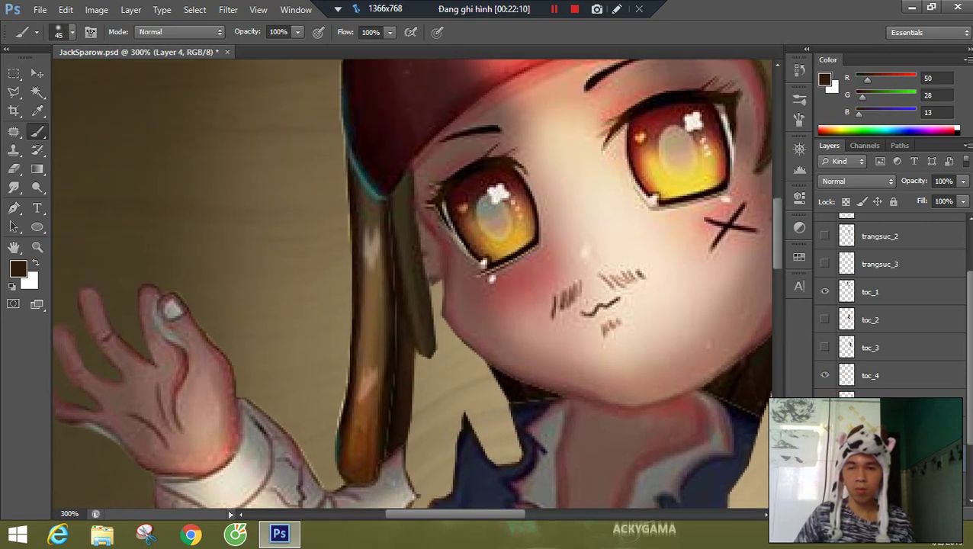
left_click(845, 379, "ctrl")
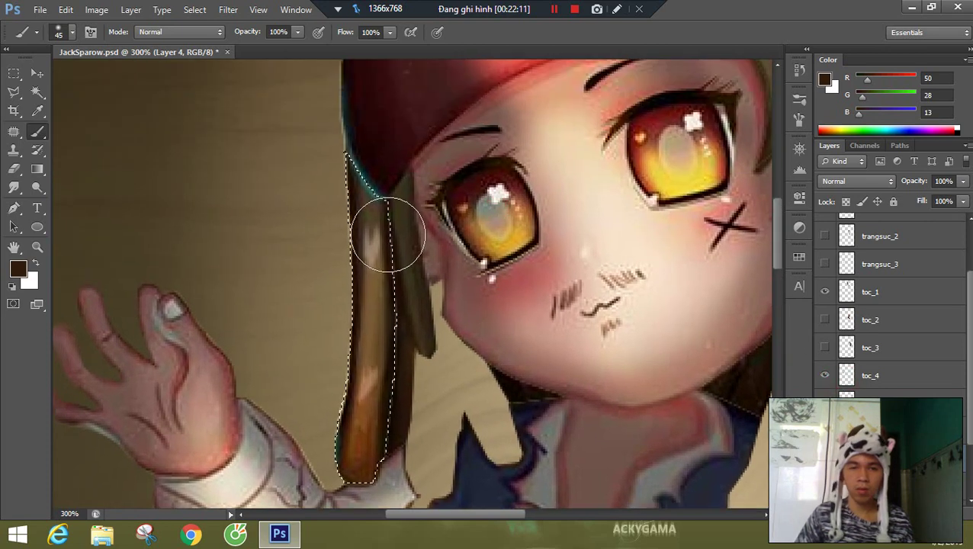
- Paint the toc_4 selection with dark olive sampled from the strand just below the bandana, keeping toc_4 hidden
left_click(369, 200, "alt")
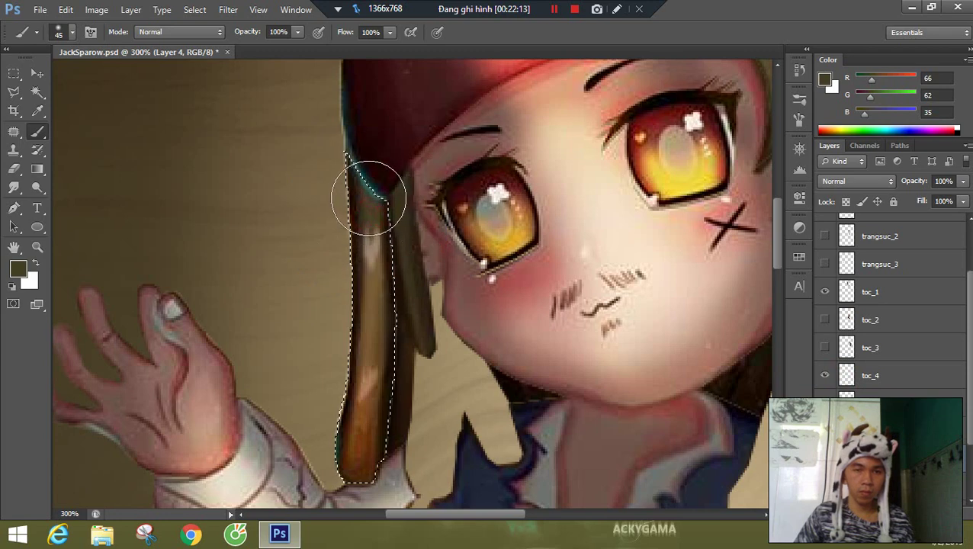
left_click(825, 376)
mouse_move(355, 167)
left_mouse_down()
mouse_move(407, 264)
mouse_move(376, 169)
mouse_move(321, 412)
mouse_move(351, 462)
left_mouse_up()
- Paint the lower part of the toc_4 selection with orange-brown sampled near the strand's tip
left_click(824, 375)
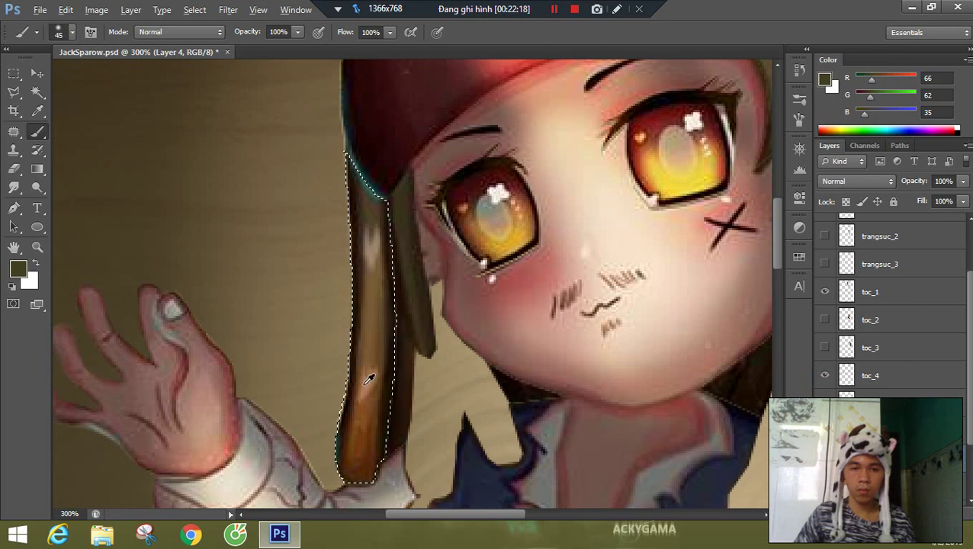
left_click(352, 433, "alt")
left_click(825, 375)
mouse_move(299, 444)
left_mouse_down()
mouse_move(391, 379)
mouse_move(354, 320)
left_mouse_up()
- Blend the middle of the toc_4 selection with medium brown sampled from the centre of the strand
left_click(825, 376)
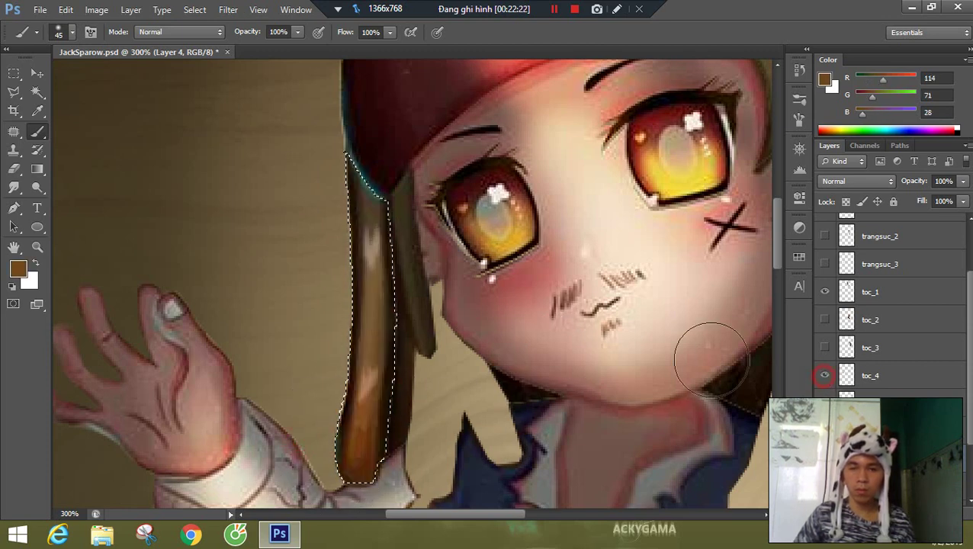
left_click(372, 296, "alt")
left_click(825, 376)
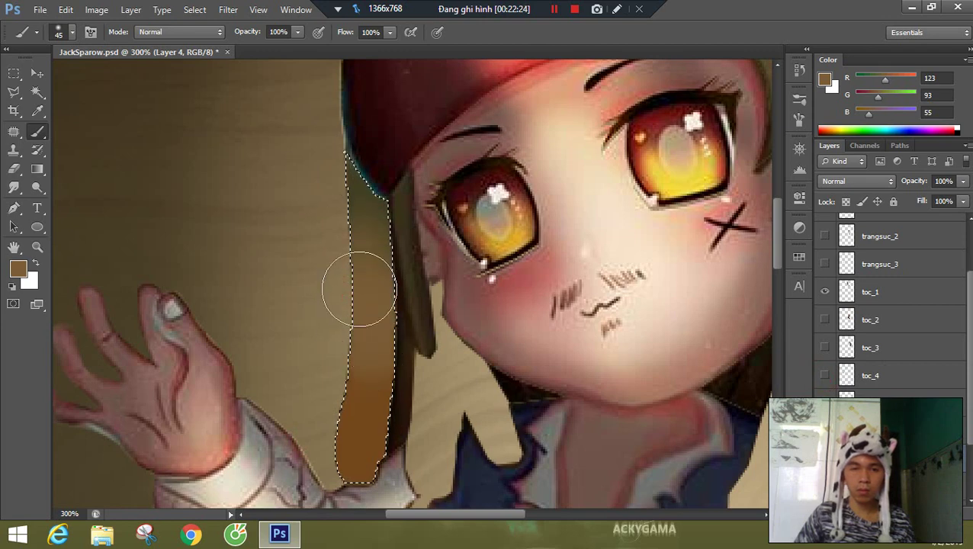
left_click_drag(592, 371, 566, 283)
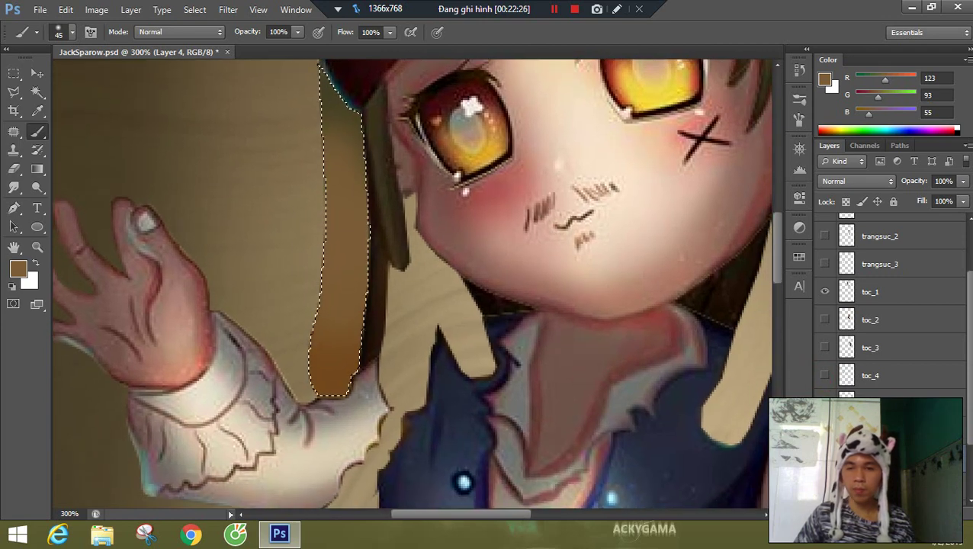
- Load the outline of the hair layer beneath toc_4, fill it with dark brown sampled from the adjacent hair, and clear the selection
left_click(847, 404, "ctrl")
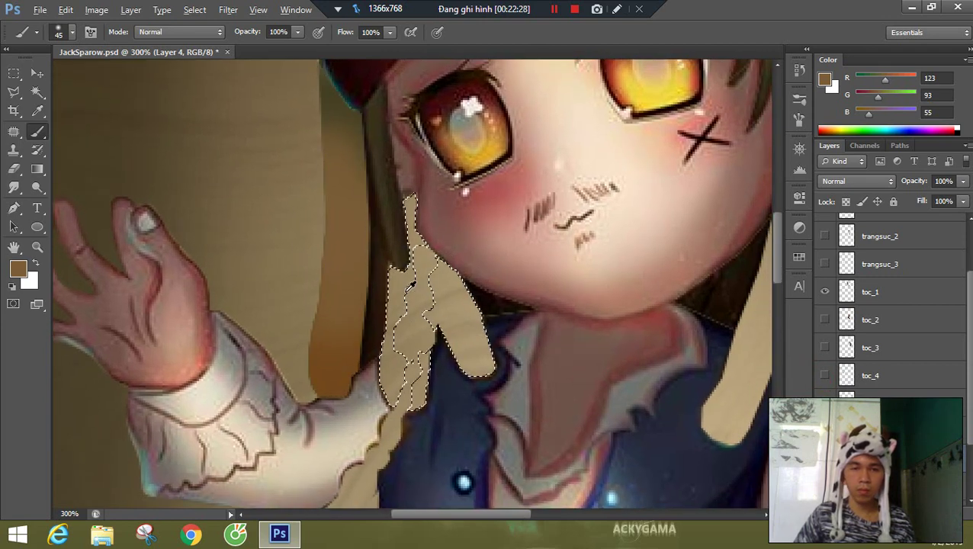
left_click(491, 300, "alt")
left_click_drag(473, 343, 434, 294)
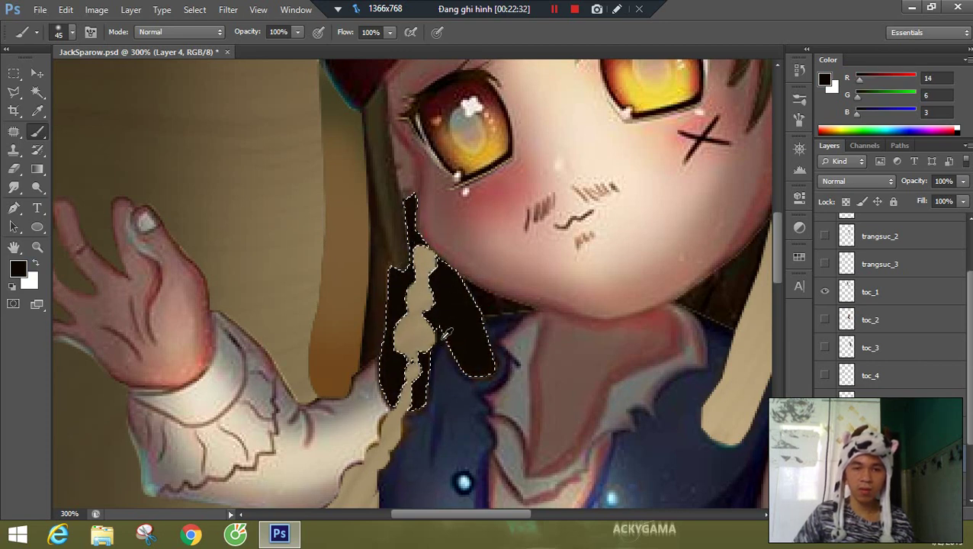
left_click(379, 304, "alt")
left_click_drag(452, 380, 424, 256)
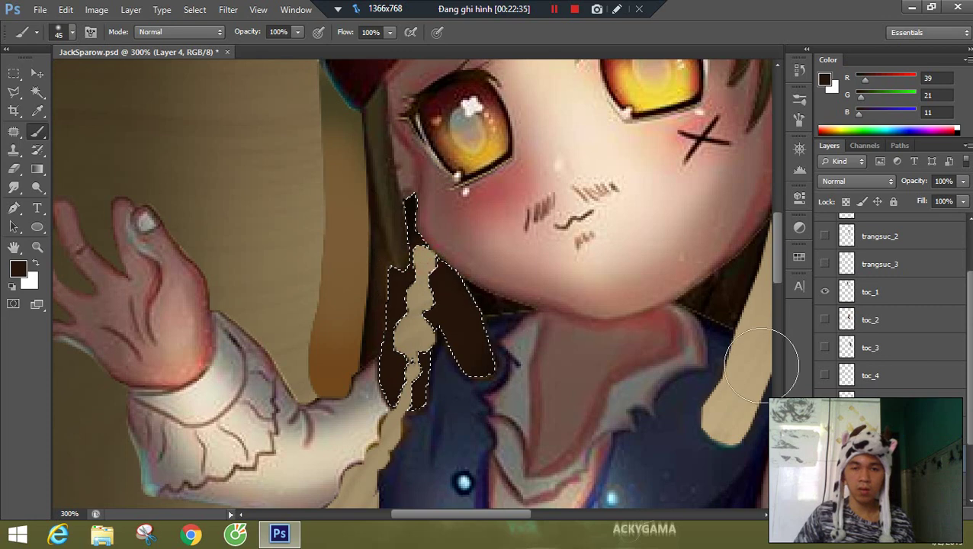
key("ctrl+d")
- Load toc_2's outline as a selection and fill it on Layer 4 with near-black brown sampled from the hair behind the jaw
left_click_drag(617, 257, 279, 267)
left_click_drag(510, 241, 487, 276)
left_click(844, 322, "ctrl")
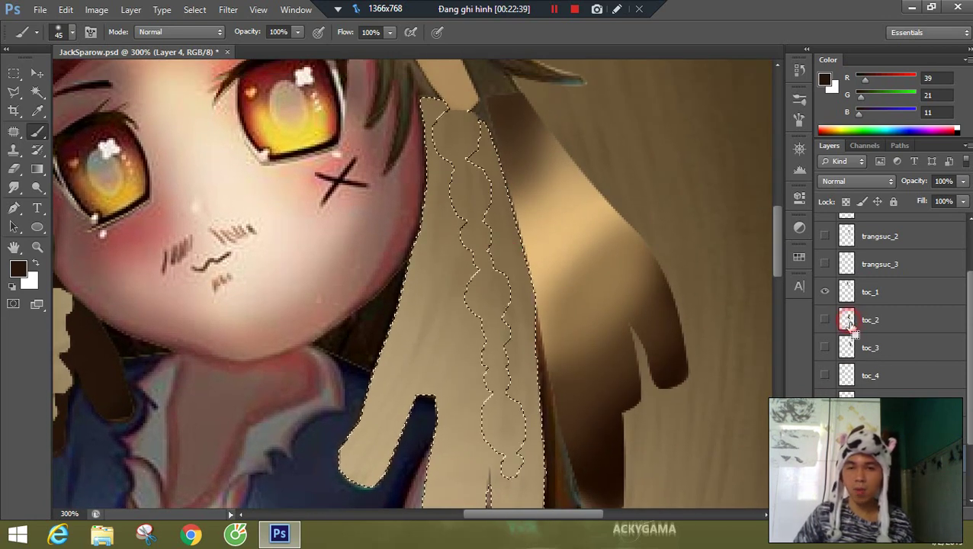
left_click_drag(439, 248, 463, 226)
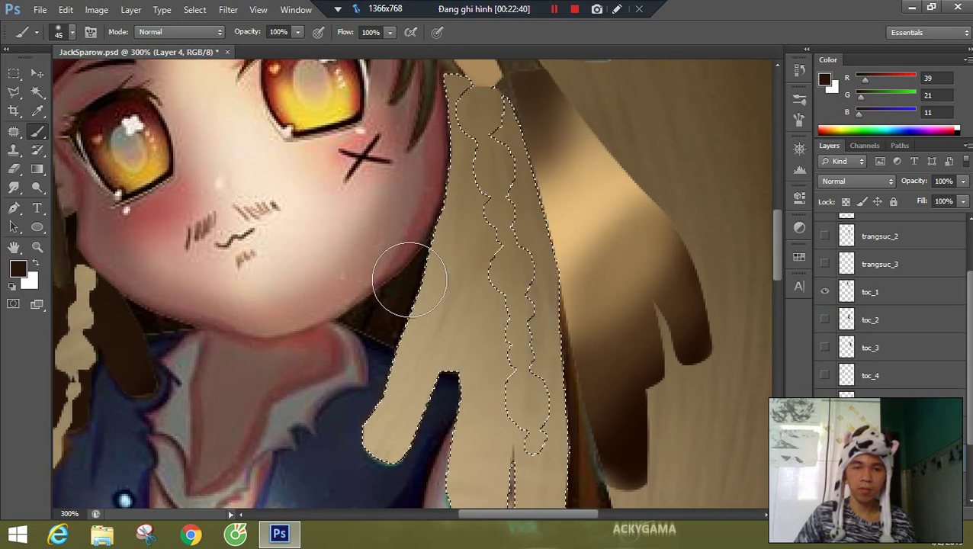
left_click(405, 282, "alt")
mouse_move(453, 137)
left_mouse_down()
mouse_move(484, 143)
mouse_move(540, 324)
left_mouse_up()
mouse_move(498, 500)
left_mouse_down()
mouse_move(432, 267)
mouse_move(442, 343)
mouse_move(448, 367)
left_mouse_up()
mouse_move(544, 337)
left_mouse_down()
mouse_move(527, 233)
mouse_move(515, 209)
left_mouse_up()
mouse_move(507, 212)
left_mouse_down()
mouse_move(451, 398)
mouse_move(541, 115)
mouse_move(540, 390)
left_mouse_up()
left_click_drag(421, 199, 489, 192)
key("ctrl+d")
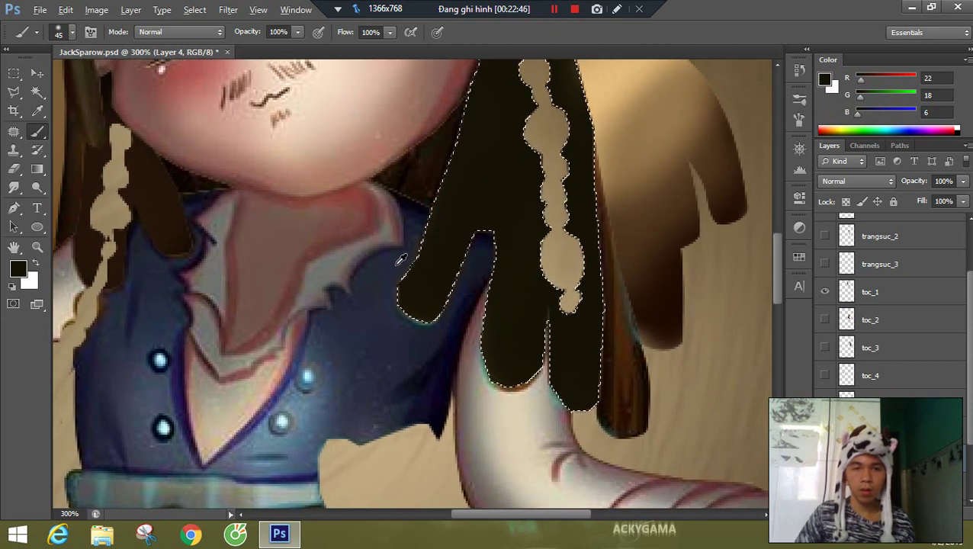
- Paint the toc_2 selection's part over the coat with sampled dark navy and its part over the sleeve with sampled mauve
left_click(398, 264, "alt")
mouse_move(415, 239)
left_mouse_down()
mouse_move(448, 258)
mouse_move(417, 325)
mouse_move(437, 273)
mouse_move(423, 252)
mouse_move(457, 275)
left_mouse_up()
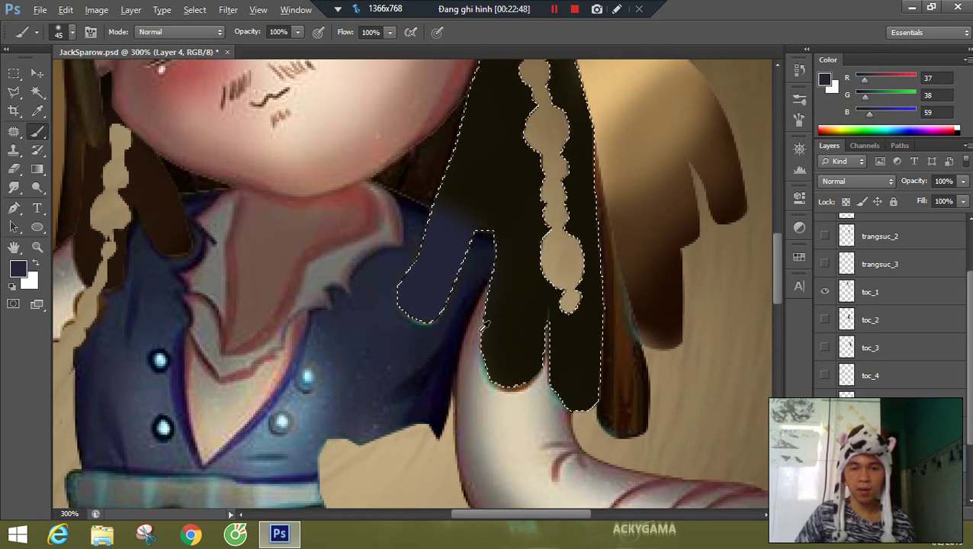
left_click(466, 350, "alt")
mouse_move(504, 348)
left_mouse_down()
mouse_move(512, 322)
mouse_move(531, 355)
mouse_move(508, 302)
left_mouse_up()
- Reduce the brush to 10, extend the mauve along the sleeve's contour, and fill the sleeve's inside with cream sampled from the sleeve
key("bracketleft")
key("bracketleft")
key("bracketleft")
key("bracketleft")
key("bracketleft")
key("bracketleft")
key("bracketleft")
left_click_drag(560, 408, 558, 340)
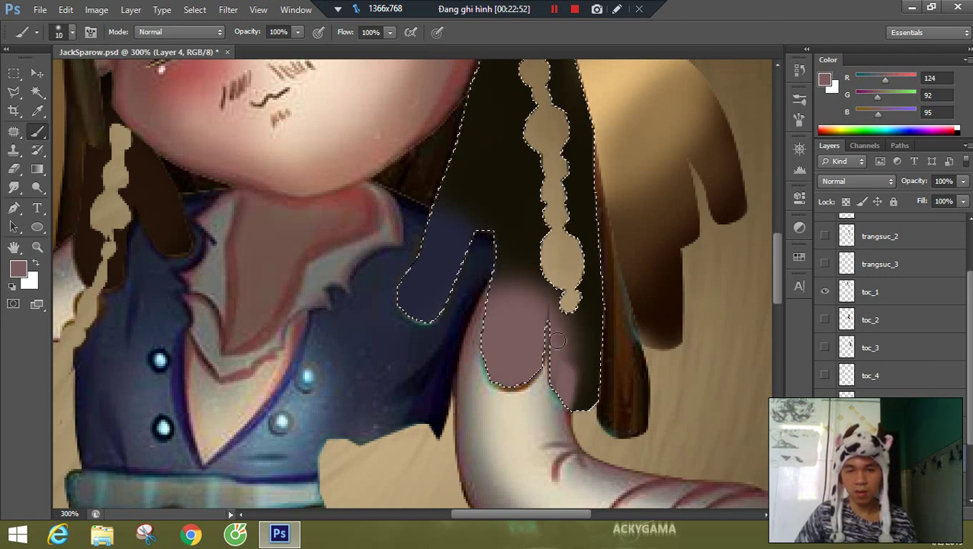
mouse_move(546, 307)
left_mouse_down()
mouse_move(520, 276)
mouse_move(510, 283)
left_mouse_up()
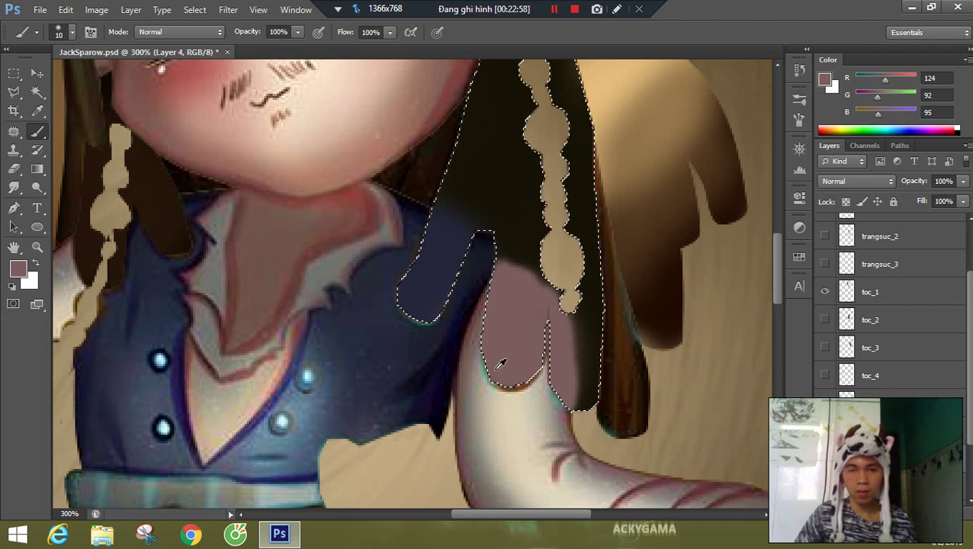
left_click(508, 397, "alt")
mouse_move(494, 358)
left_mouse_down()
mouse_move(520, 374)
mouse_move(517, 388)
mouse_move(501, 337)
mouse_move(531, 354)
mouse_move(527, 304)
mouse_move(491, 365)
mouse_move(524, 342)
mouse_move(497, 309)
mouse_move(501, 348)
left_mouse_up()
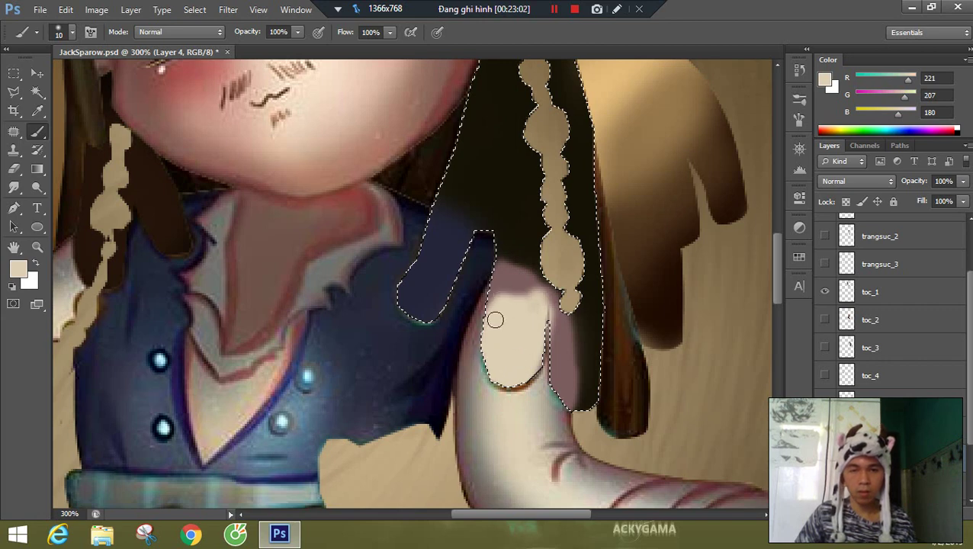
- With the brush at 25, load toc_5's outline as a selection and paint its part over the coat with sampled dark navy
left_click_drag(410, 341, 591, 351)
left_click(349, 275, "alt")
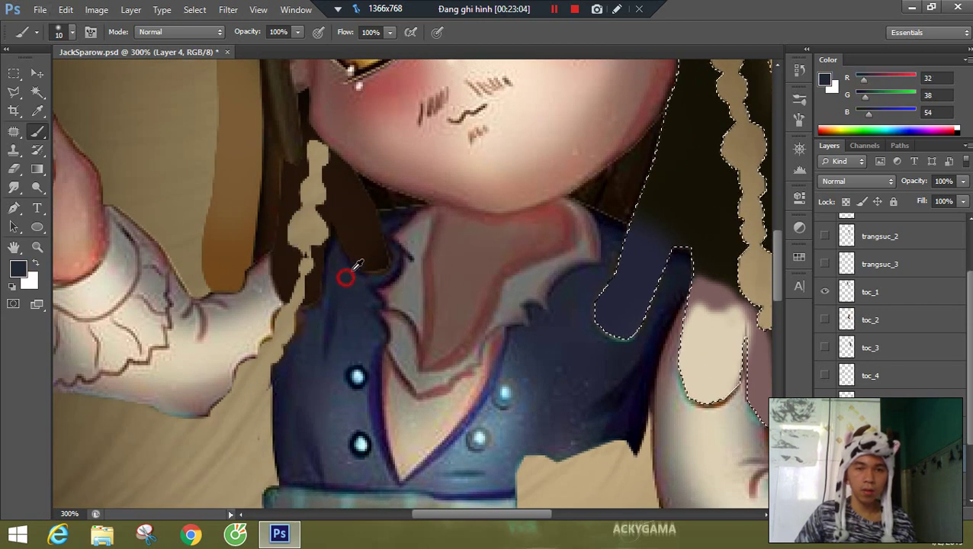
key("bracketright")
key("bracketright")
key("bracketright")
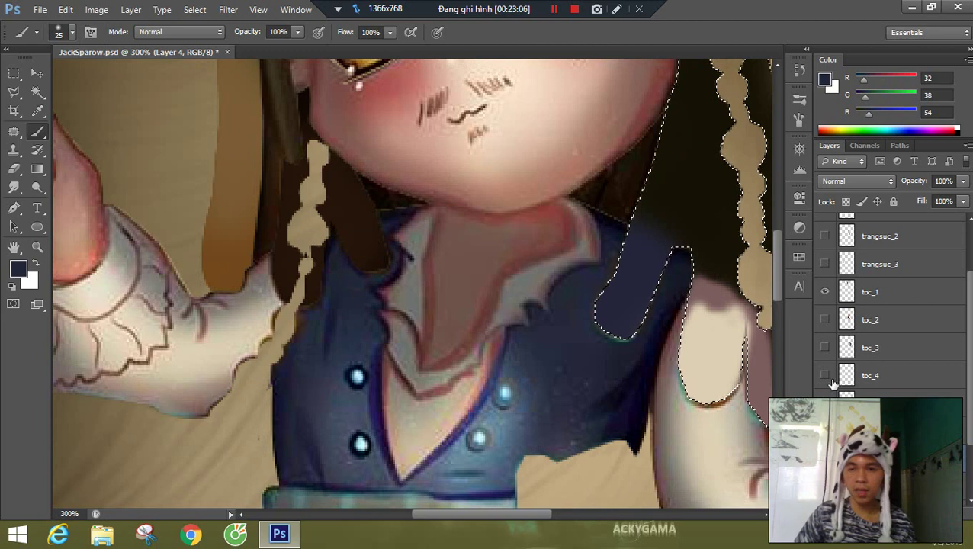
left_click(845, 376, "ctrl")
left_click(353, 259, "alt")
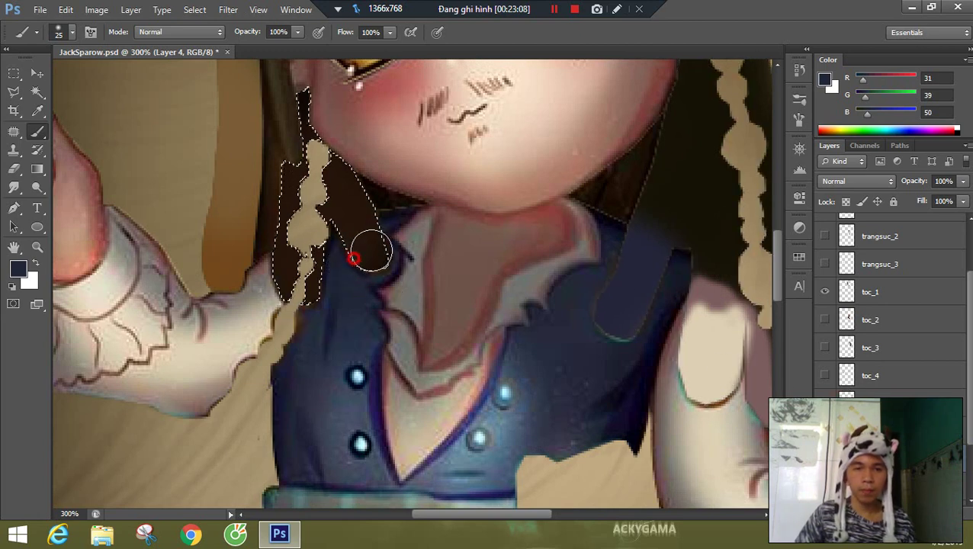
left_click_drag(371, 249, 354, 282)
- Paint the toc_5 selection's part over the sleeve with gray sampled from the sleeve's edge and clear the selection
left_click(270, 276, "alt")
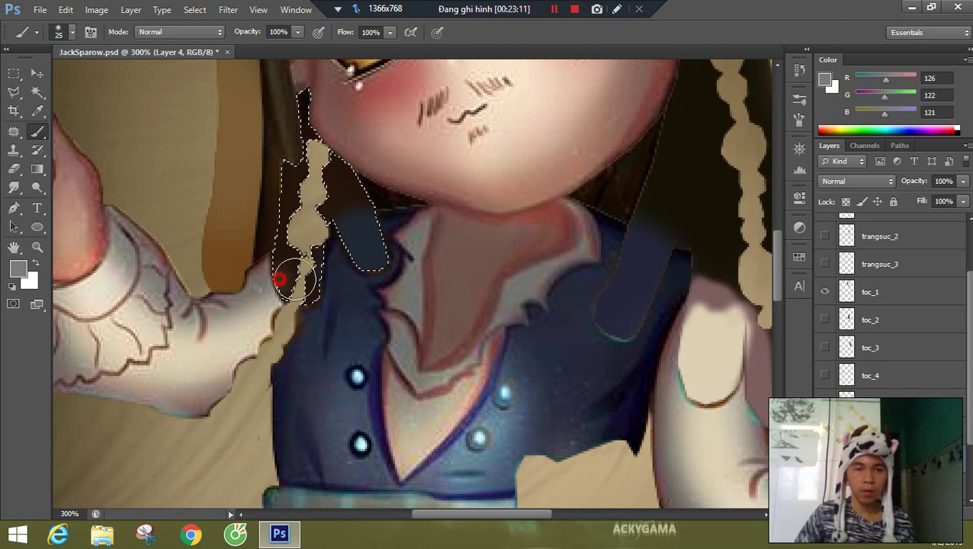
mouse_move(281, 279)
left_mouse_down()
mouse_move(303, 255)
mouse_move(297, 271)
mouse_move(297, 239)
left_mouse_up()
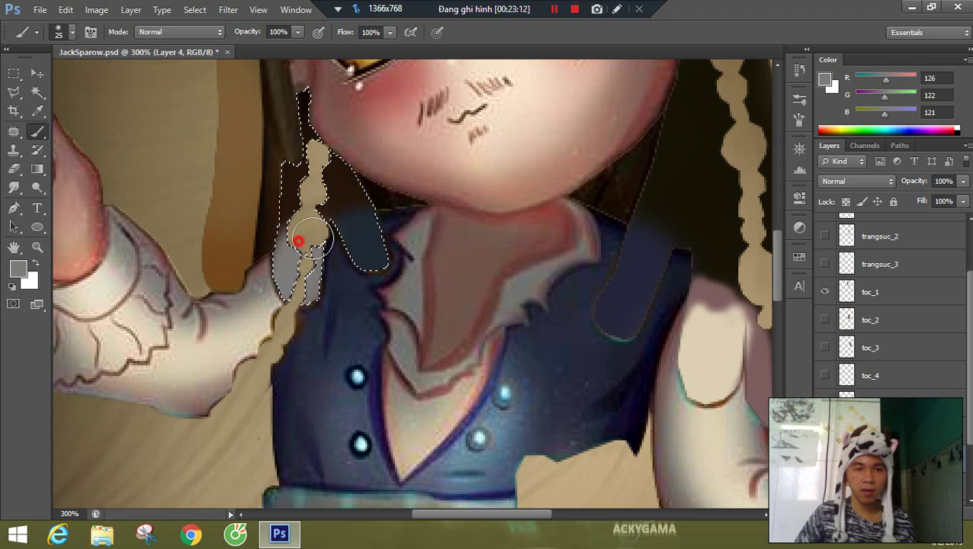
left_click(369, 233, "alt")
key("ctrl+d")
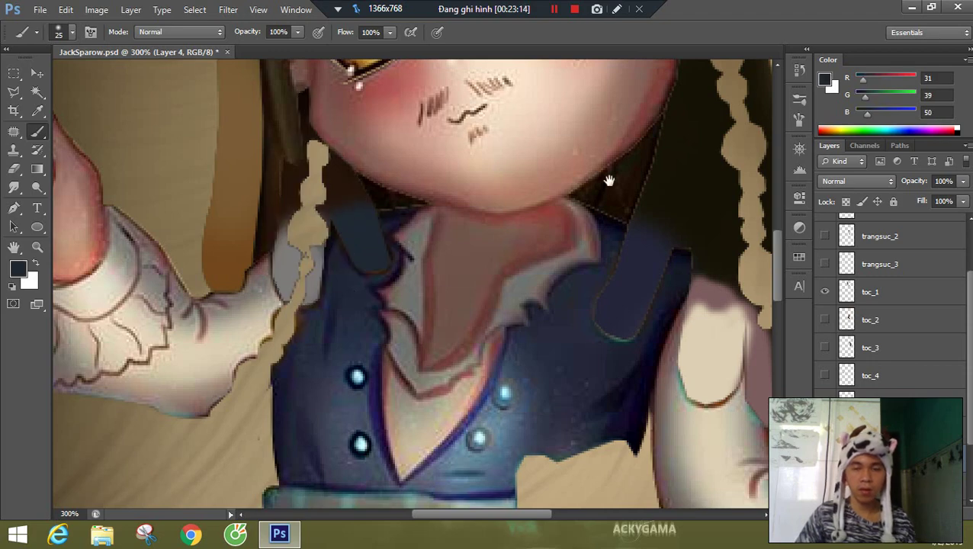
- Load trangsuc_3's outline as a selection and paint its upper beads with sampled sleeve gray and dark brown from the adjacent hair
left_click_drag(608, 182, 449, 276)
left_click(457, 274, "ctrl+alt")
left_click(459, 273, "ctrl+alt")
left_click(465, 263, "ctrl+alt")
left_click(469, 255, "ctrl+alt")
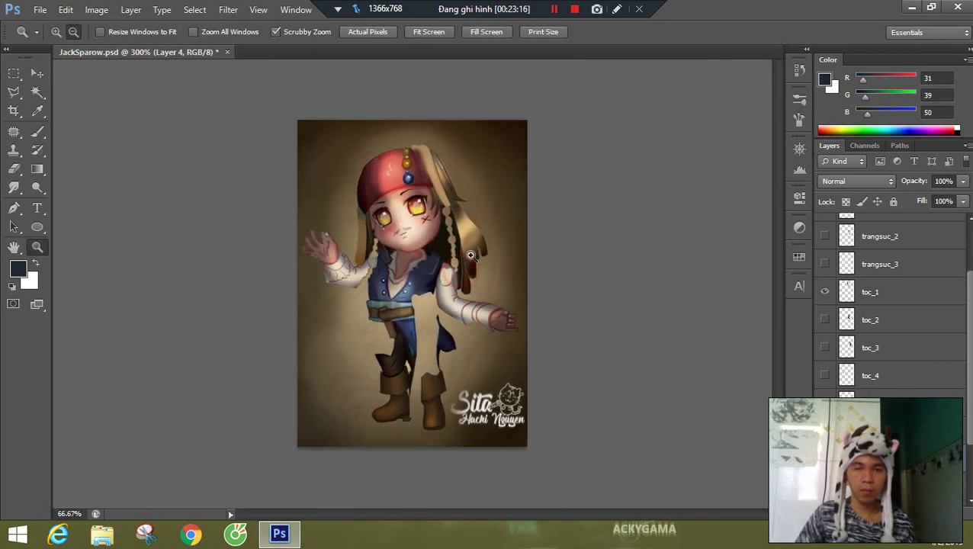
left_click(468, 252, "ctrl+alt")
left_click(461, 233, "ctrl")
left_click(461, 232, "ctrl")
left_click(461, 231, "ctrl")
key("b")
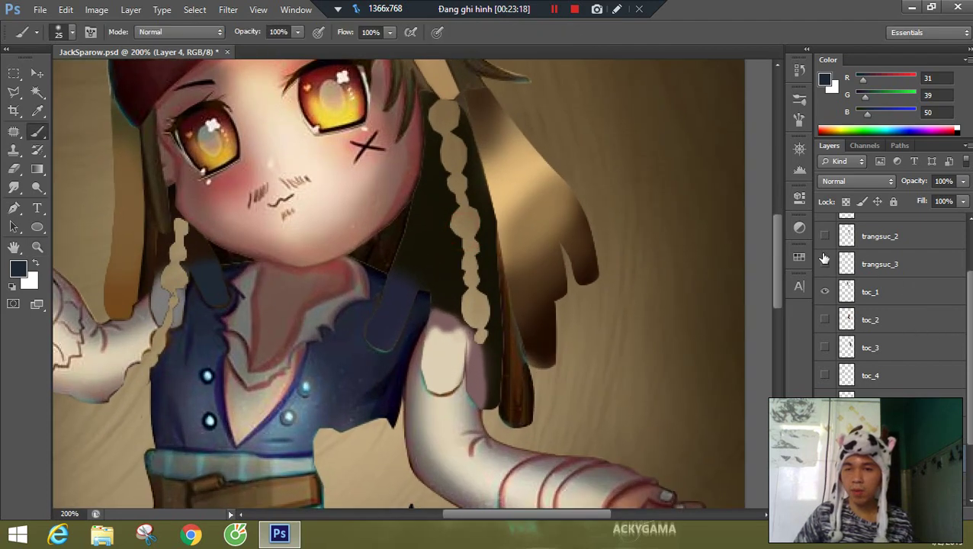
left_click(845, 263, "ctrl")
left_click_drag(217, 259, 331, 228)
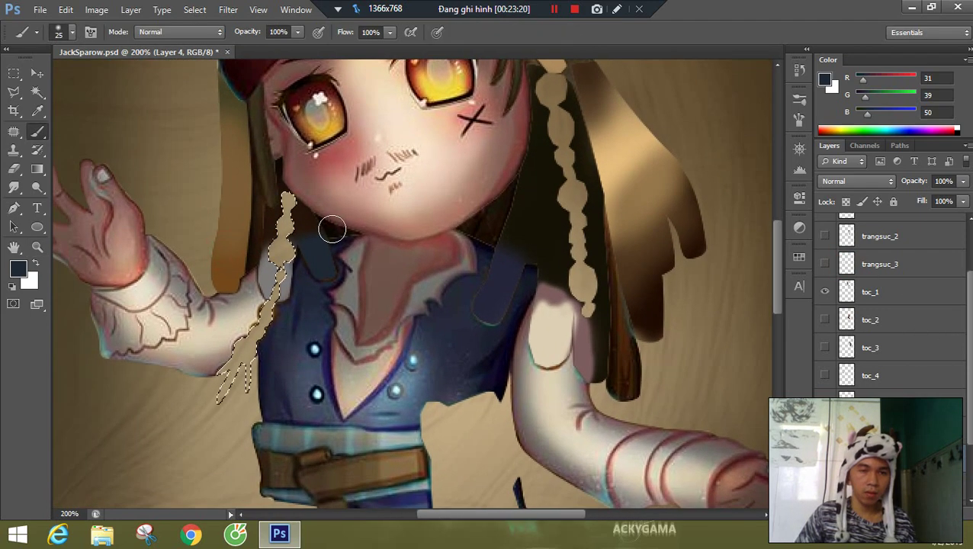
left_click(267, 279, "alt")
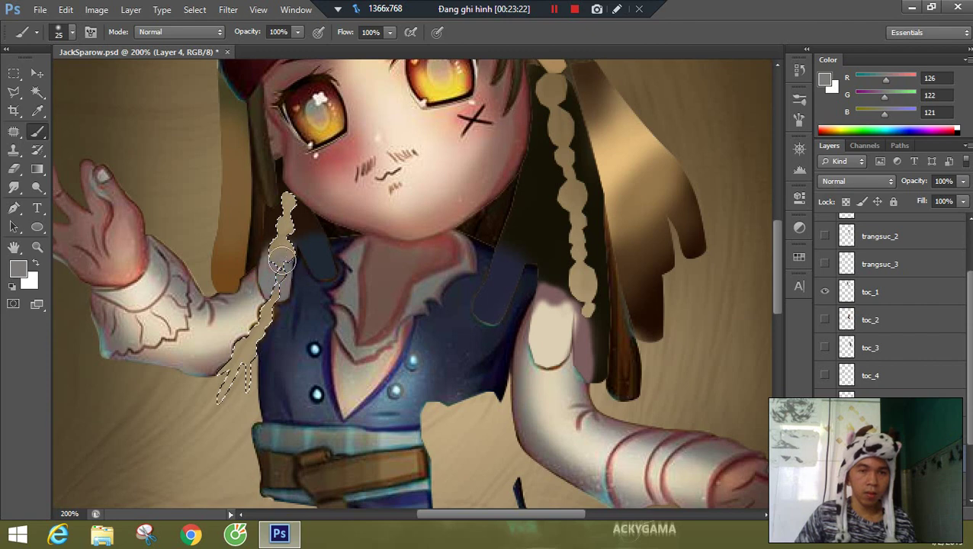
left_click(299, 202, "alt")
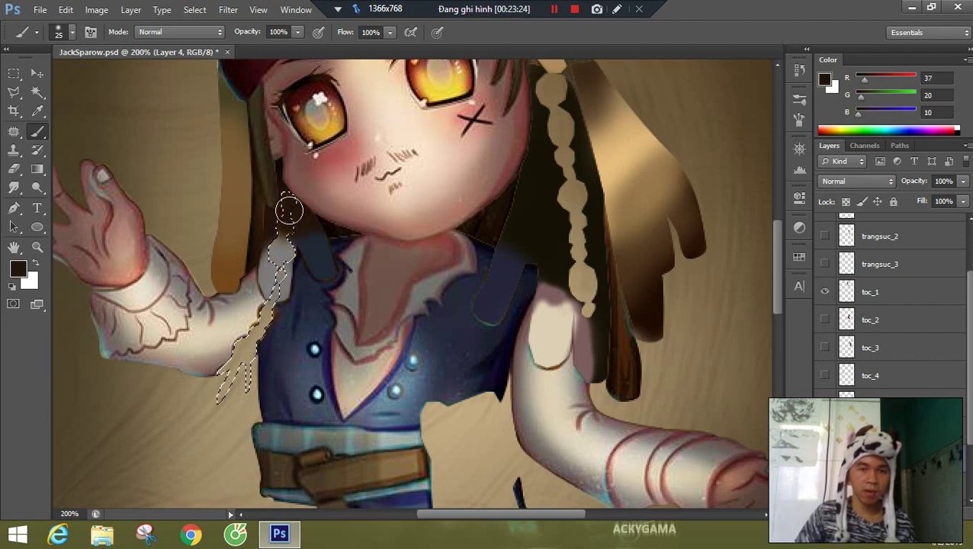
- Fill the trangsuc_3 selection's lower part with cream sampled from the sleeve and blend the shoulder area using sampled gray and cream
left_click(252, 310, "alt")
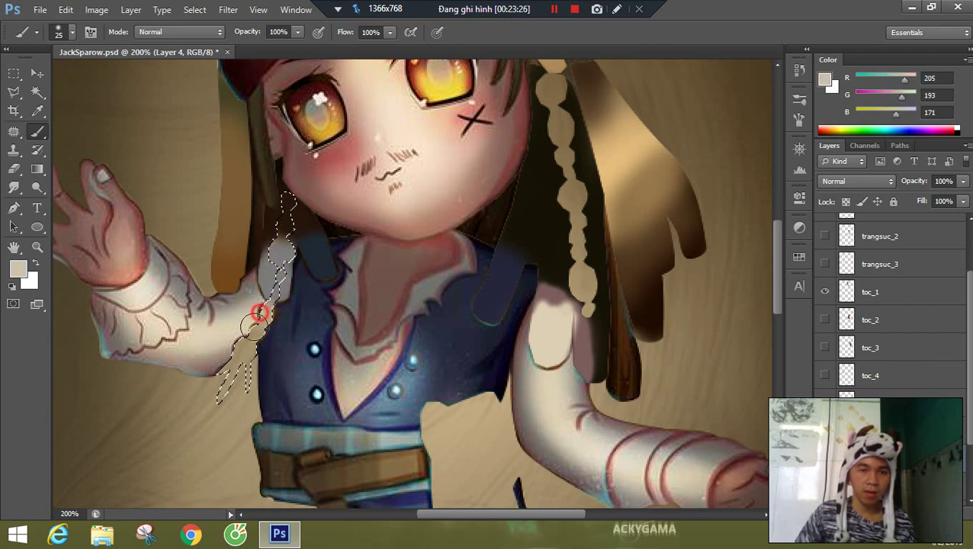
left_click_drag(254, 314, 224, 354)
left_click_drag(539, 304, 463, 307)
left_click(188, 282, "alt")
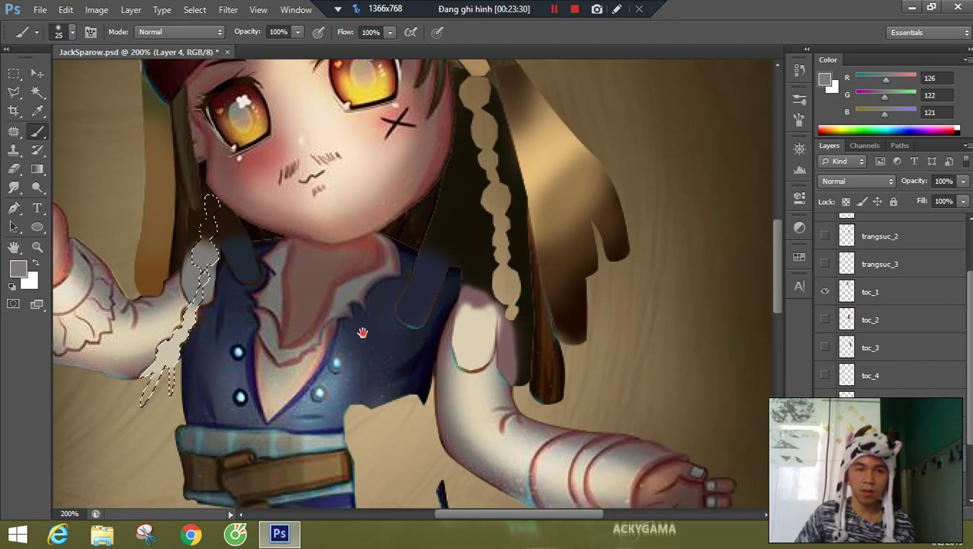
left_click_drag(364, 343, 460, 337)
left_click(270, 287, "alt")
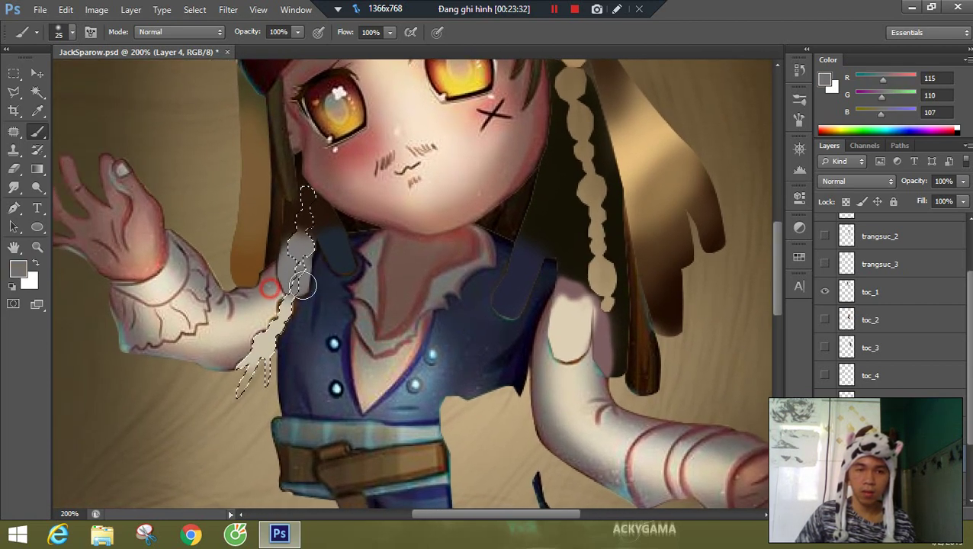
left_click(271, 306, "alt")
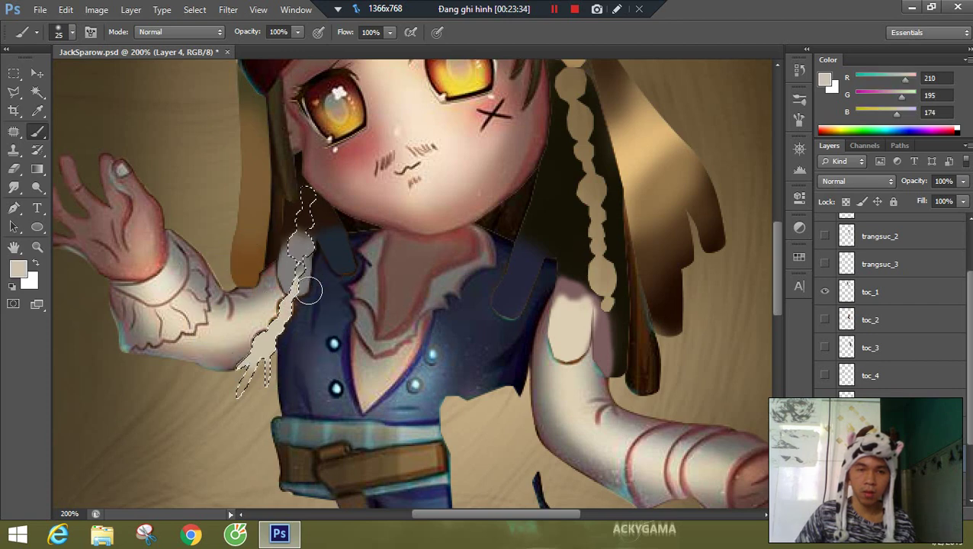
- Load toc_5's outline again and touch up the lower end of its sleeve patch with light beige sampled from the sleeve
left_click(846, 377, "ctrl")
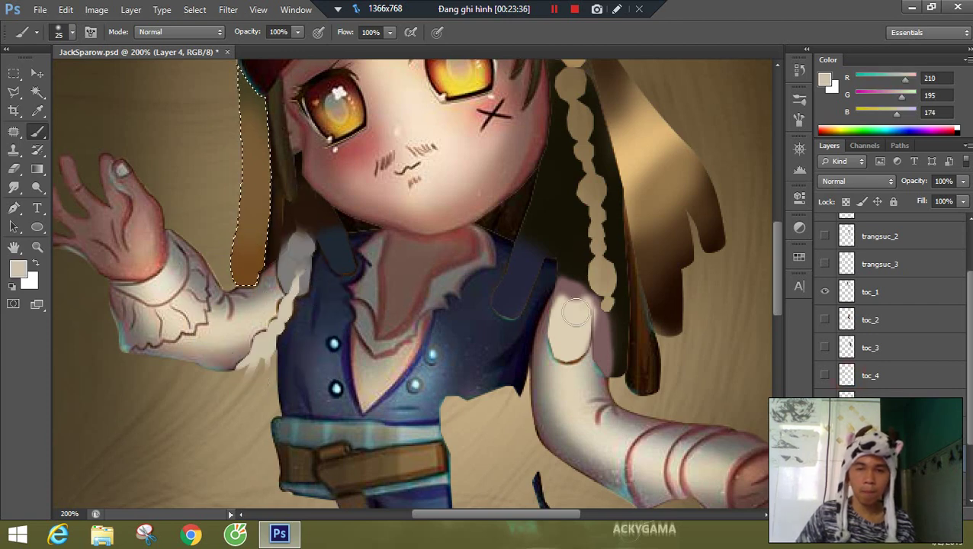
left_click(846, 392, "ctrl")
left_click(278, 298, "alt")
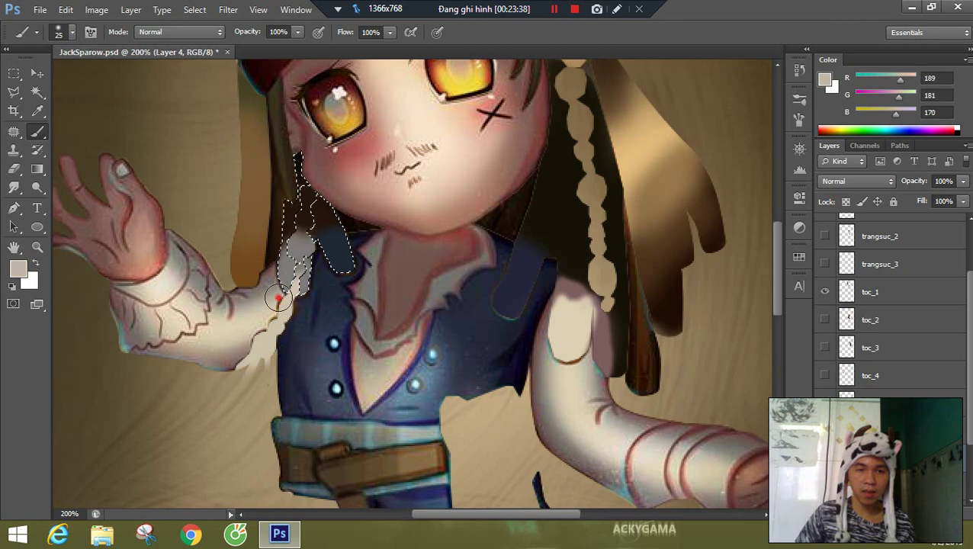
- Load trangsuc_2's outline as a selection and fill the bead-string gap with near-black brown sampled from the surrounding hair
left_click_drag(638, 339, 552, 397)
left_click_drag(580, 163, 570, 221)
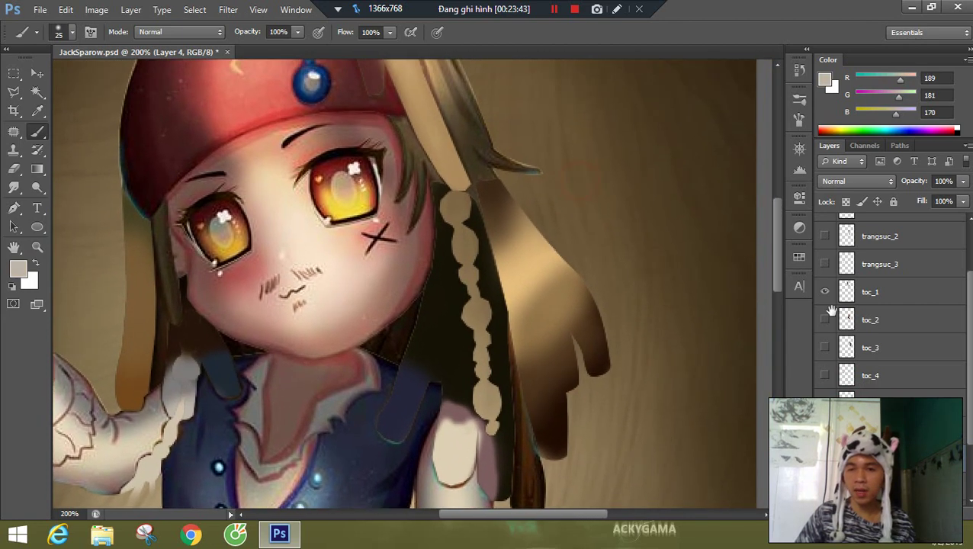
left_click(848, 237, "ctrl")
left_click(434, 306, "alt")
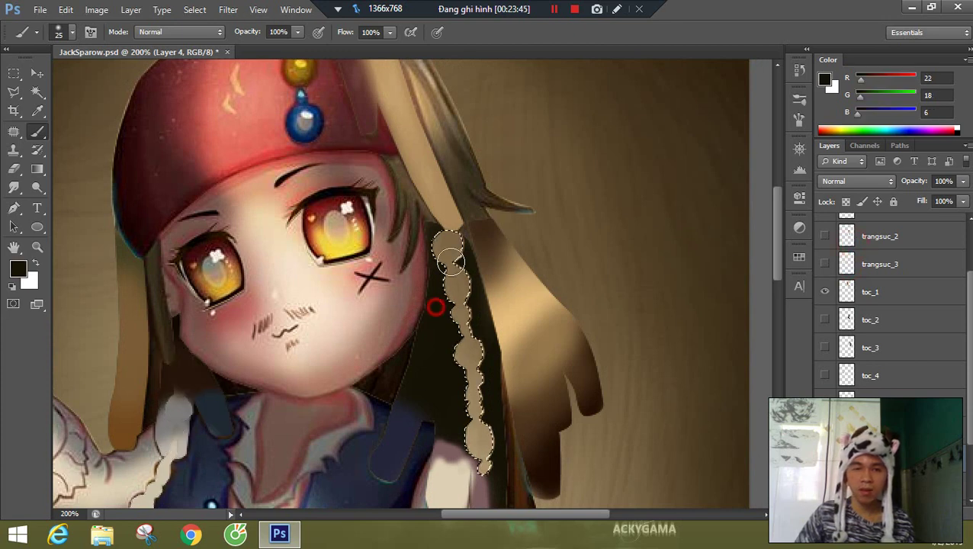
mouse_move(468, 352)
left_mouse_down()
mouse_move(473, 387)
mouse_move(463, 196)
mouse_move(473, 460)
mouse_move(463, 260)
mouse_move(472, 415)
mouse_move(451, 253)
mouse_move(468, 429)
left_mouse_up()
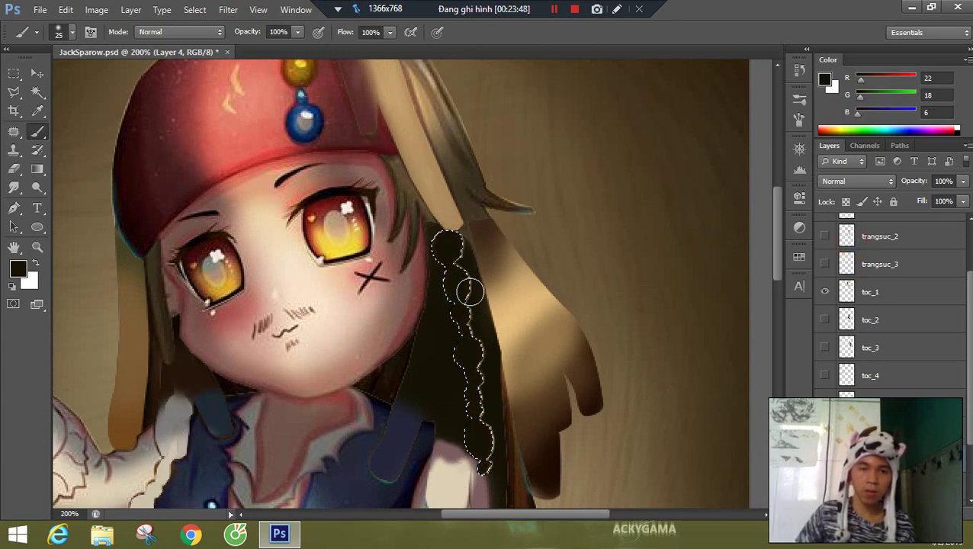
- Hide the toc_1 and trangsuc layers to expose the repainted patches on the bandana
left_click(471, 257, "ctrl+alt")
left_click(471, 257, "ctrl+alt")
left_click(472, 257, "ctrl+alt")
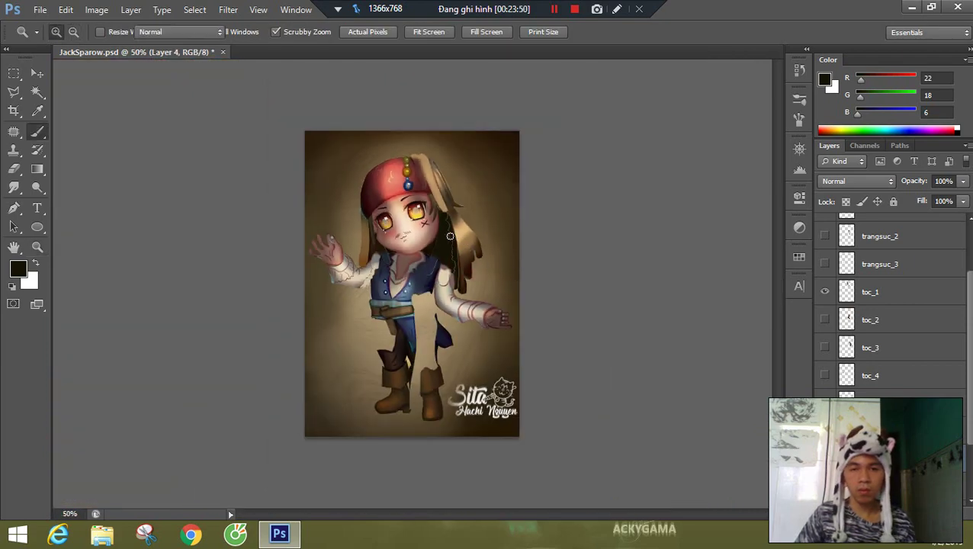
left_click(404, 156, "ctrl")
left_click(404, 156, "ctrl")
left_click(404, 156, "ctrl")
left_click(404, 156, "ctrl")
key("b")
scroll(457, 145, "up", 5)
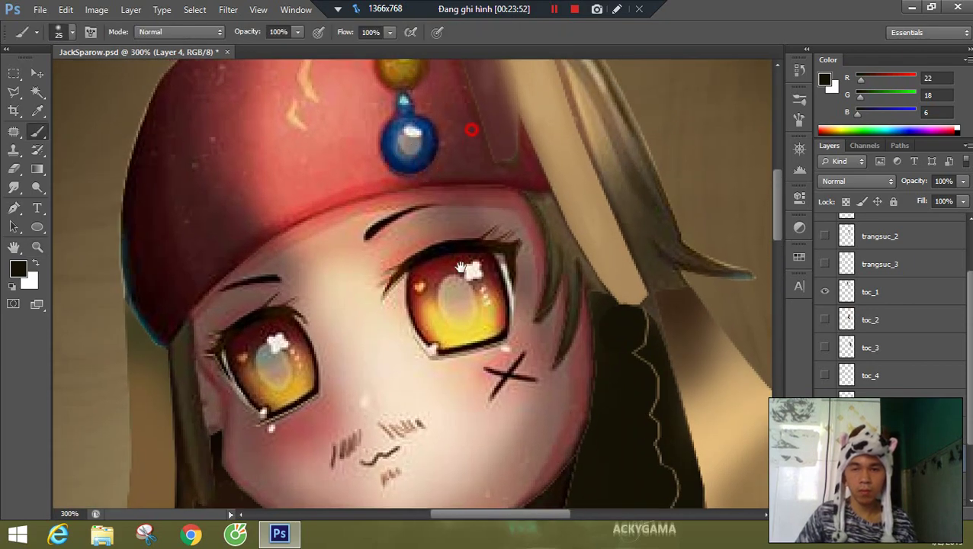
left_click(825, 292)
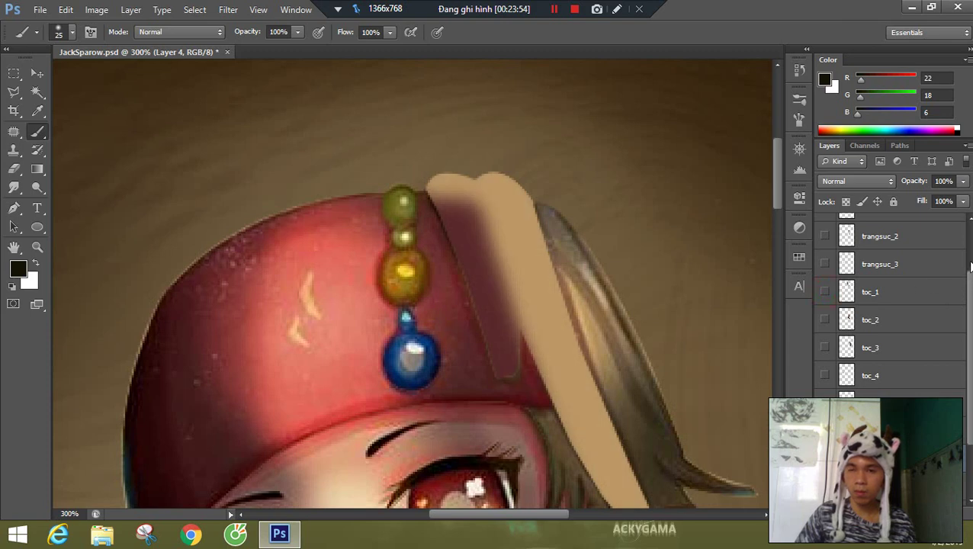
scroll(854, 240, "up", 2)
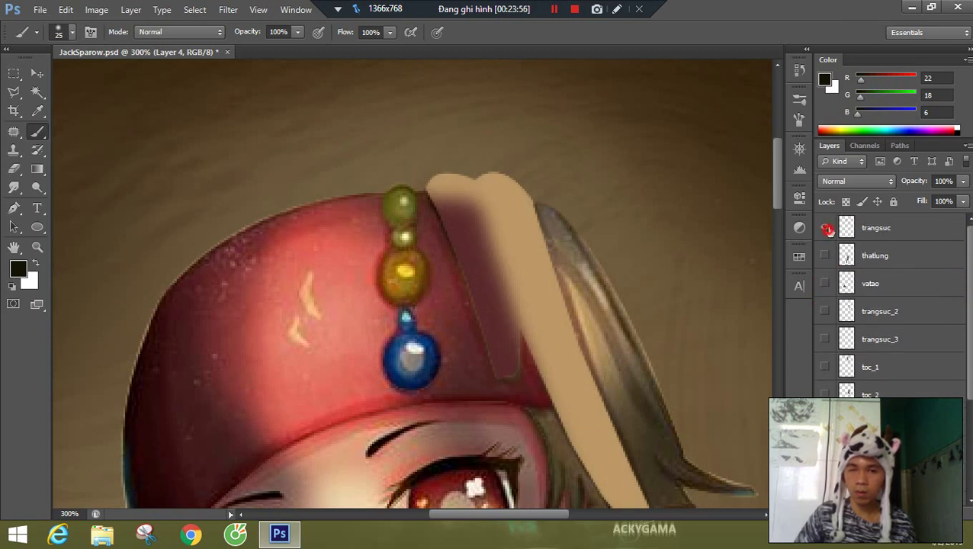
left_click(825, 228)
- Make the toc layer active and toggle its visibility off and on to check what it contains
scroll(543, 234, "down", 2)
scroll(889, 305, "down", 3)
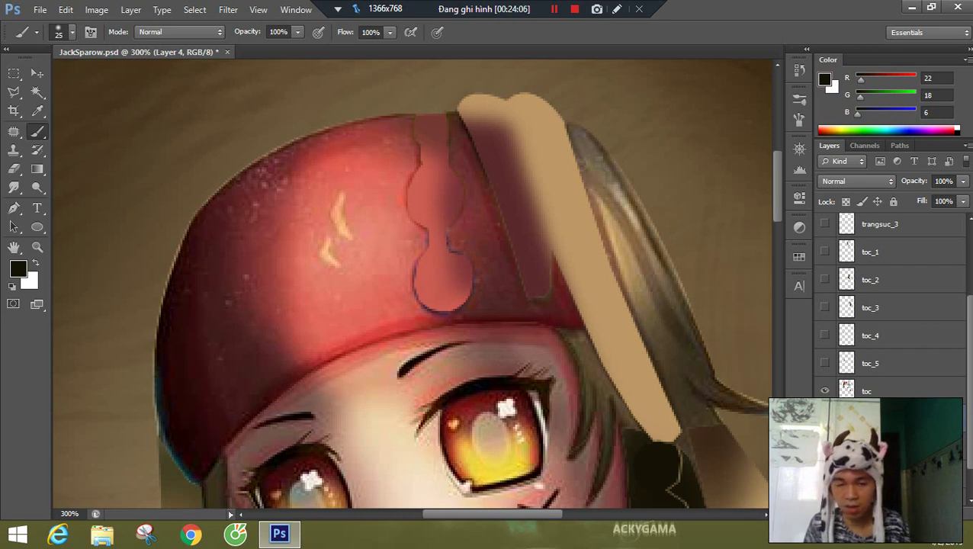
double_click(892, 391)
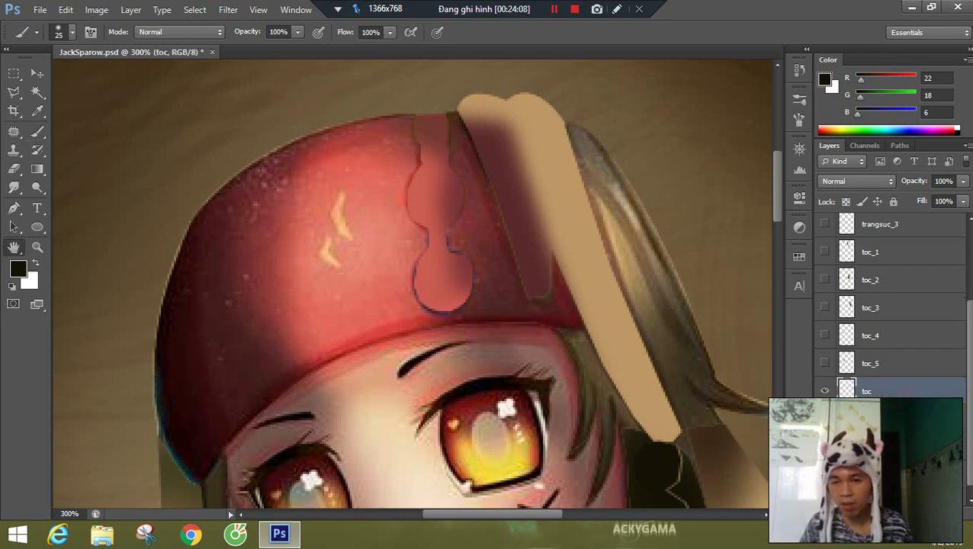
left_click(943, 197)
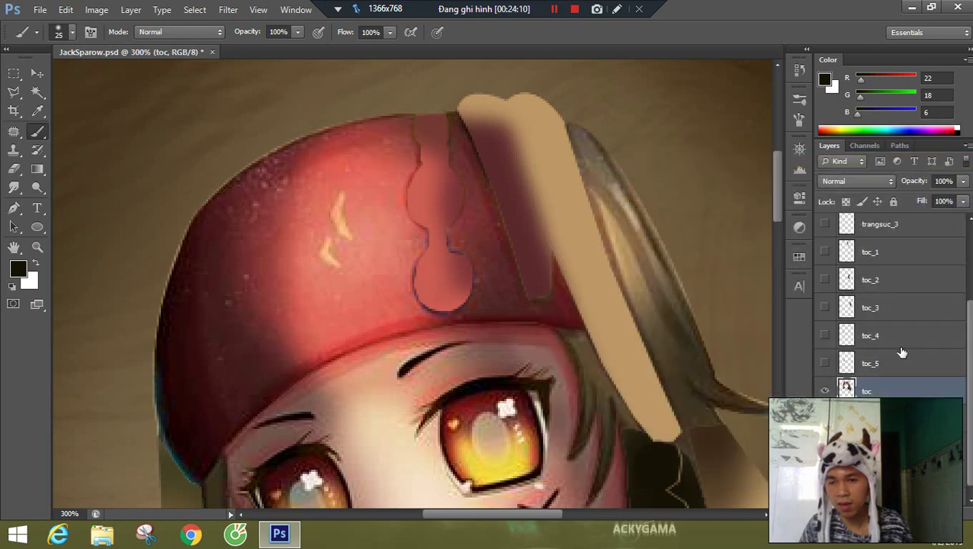
left_click(869, 388)
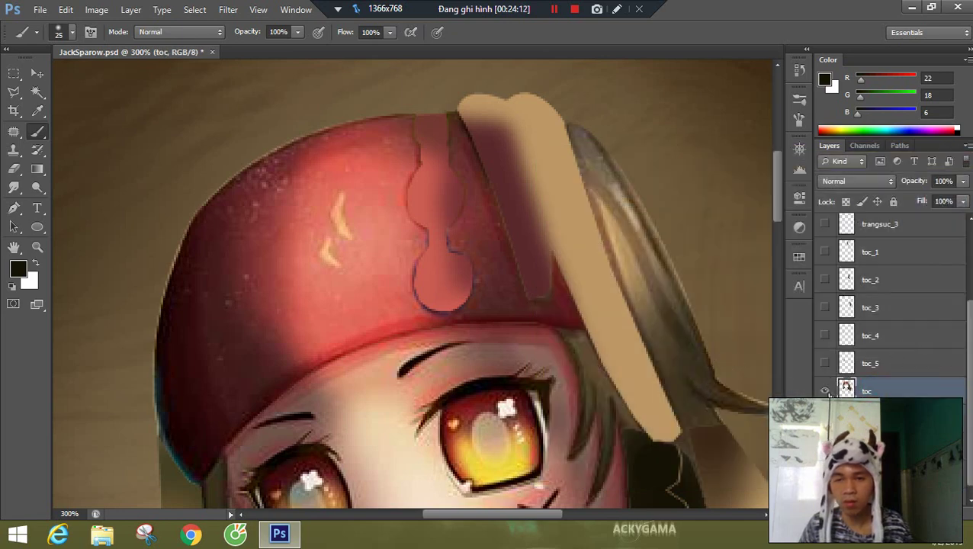
left_click(824, 391)
left_click(824, 392)
- Using the Mixer Brush at size 25, blend the edges of the bandana's bead-shaped patch into the surrounding red
right_click(37, 131)
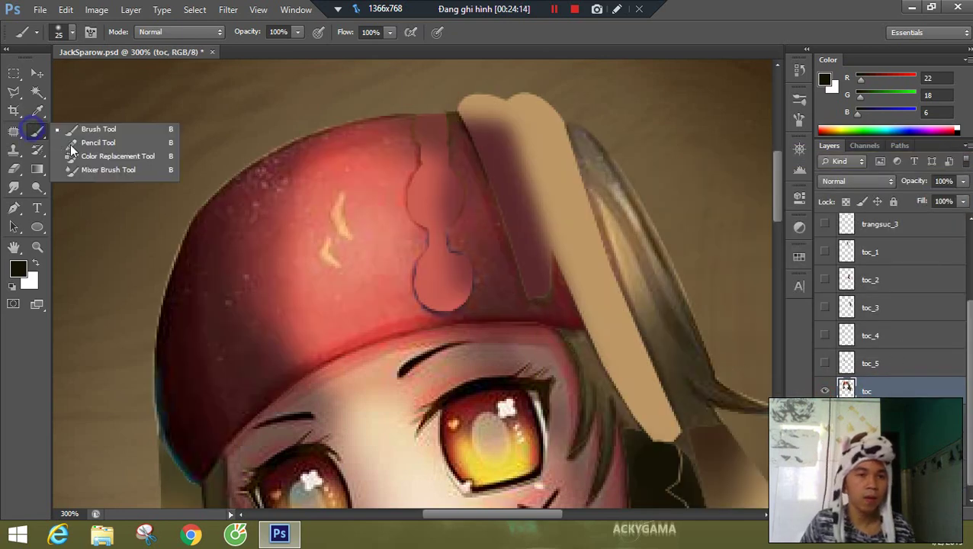
left_click(99, 170)
key("bracketright")
key("bracketright")
key("bracketright")
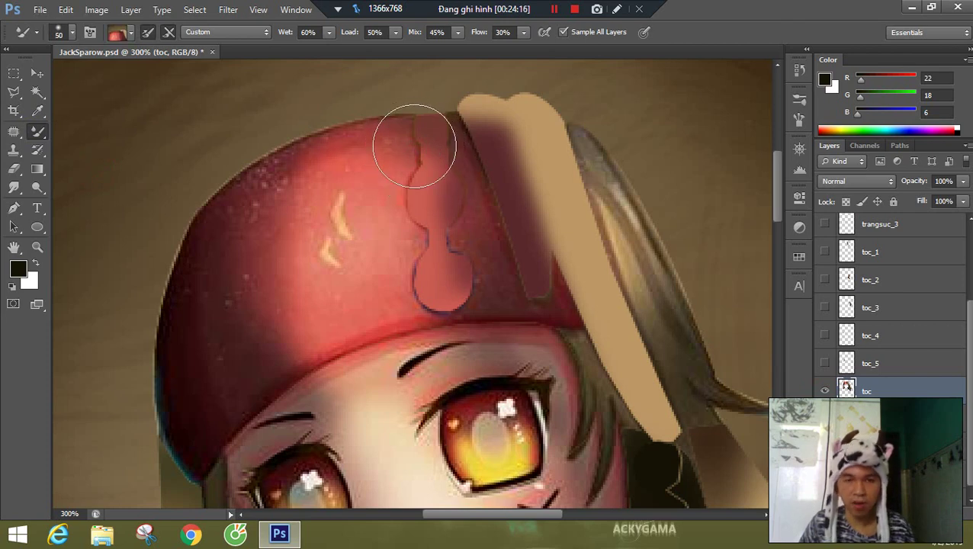
key("bracketleft")
key("bracketleft")
key("bracketleft")
mouse_move(405, 140)
left_mouse_down()
mouse_move(407, 188)
mouse_move(425, 217)
mouse_move(407, 276)
left_mouse_up()
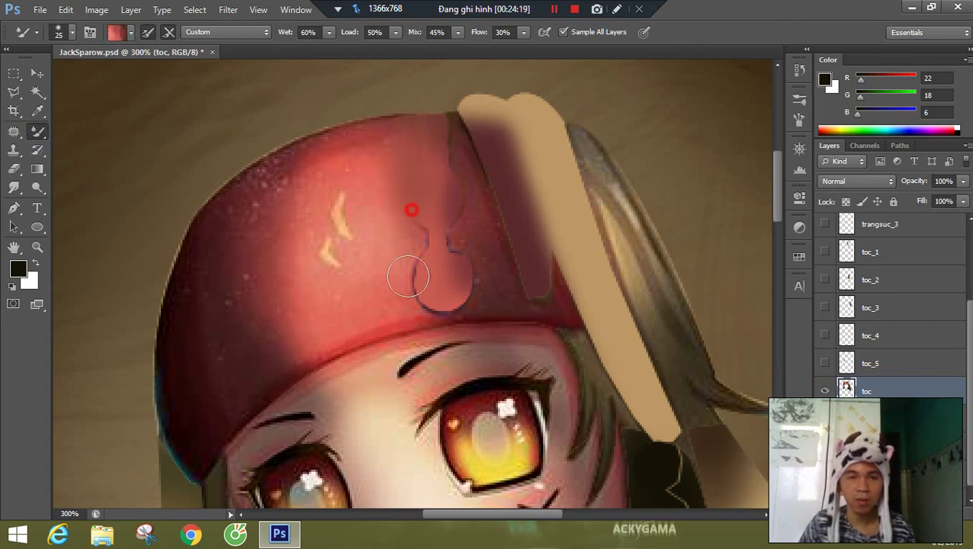
left_click_drag(416, 225, 427, 302)
left_click_drag(455, 222, 458, 268)
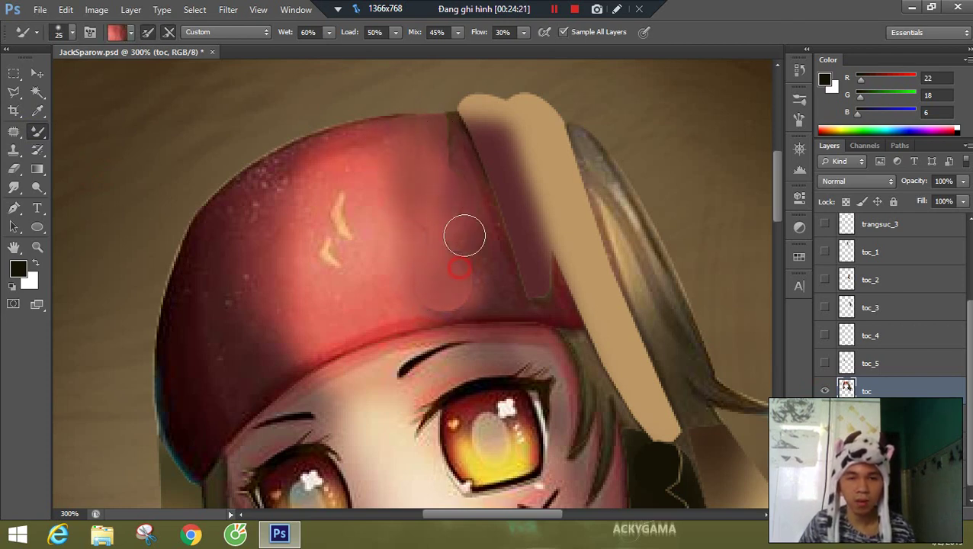
- Smooth away the remaining bead outline and the edges of the dark strand patch beside it on the bandana
left_click_drag(450, 127, 463, 290)
left_click_drag(412, 154, 432, 297)
left_click_drag(499, 201, 509, 286)
mouse_move(510, 176)
left_mouse_down()
mouse_move(508, 210)
mouse_move(531, 295)
mouse_move(542, 265)
mouse_move(524, 299)
mouse_move(467, 131)
mouse_move(467, 157)
mouse_move(475, 172)
mouse_move(485, 168)
mouse_move(472, 148)
mouse_move(531, 295)
left_mouse_up()
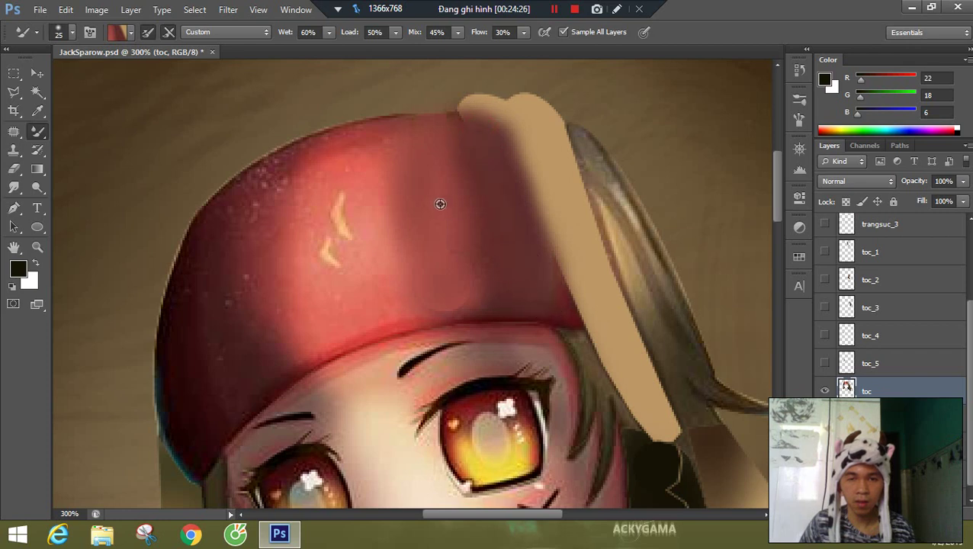
- Resample reds from the bandana and blend them across its repainted area to even out the light-to-dark shading
left_click(439, 203, "alt")
mouse_move(401, 240)
left_mouse_down()
mouse_move(371, 204)
mouse_move(403, 204)
mouse_move(403, 265)
mouse_move(421, 299)
mouse_move(408, 300)
mouse_move(526, 300)
left_mouse_up()
left_click(369, 174, "alt")
left_click(424, 306, "alt")
left_click(490, 263, "alt")
mouse_move(499, 264)
left_mouse_down()
mouse_move(464, 194)
mouse_move(471, 145)
left_mouse_up()
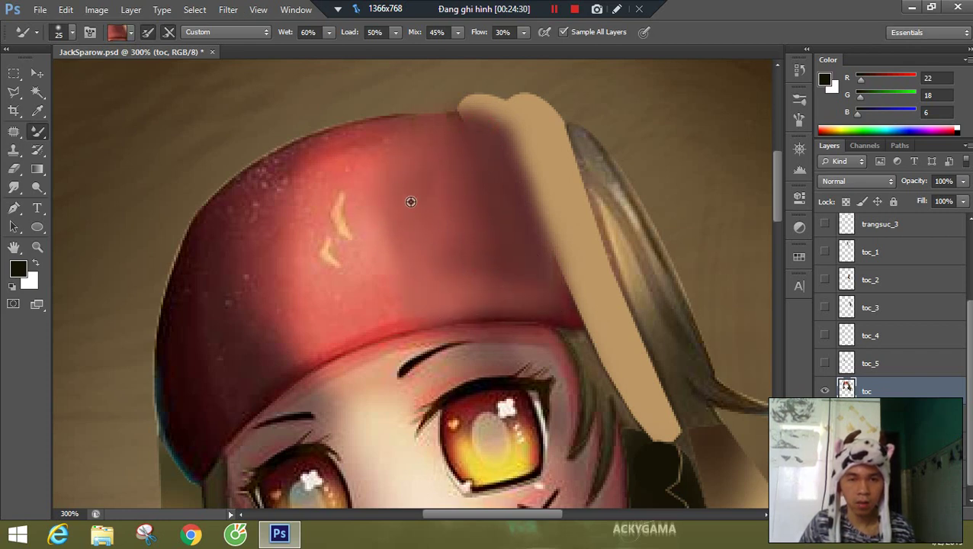
left_click(353, 219, "alt")
mouse_move(356, 221)
left_mouse_down()
mouse_move(394, 235)
mouse_move(383, 232)
mouse_move(413, 166)
left_mouse_up()
left_click(375, 238, "alt")
left_click_drag(614, 226, 454, 209)
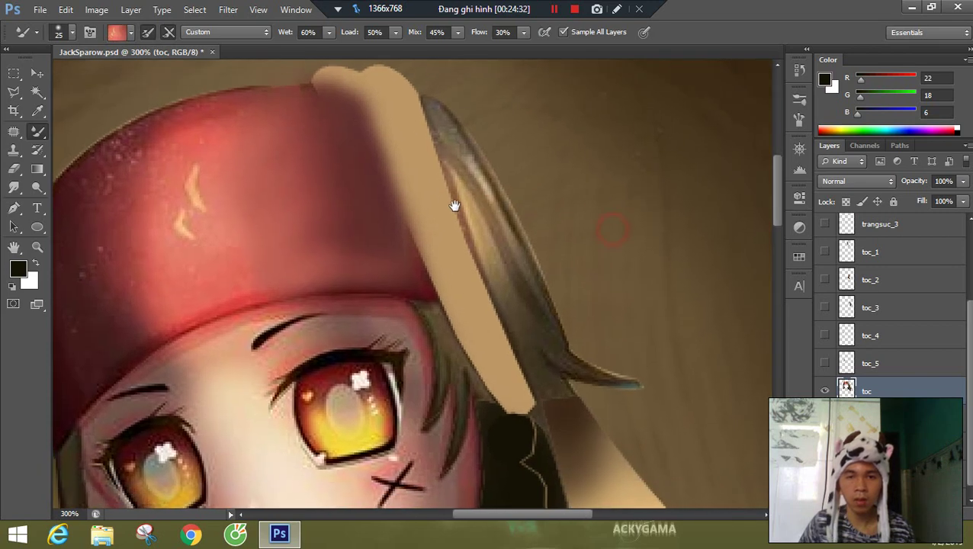
- Using the Mixer Brush at sizes 10 and 20, blend the tan patch beside the bandana into the adjoining hair strands
left_click_drag(483, 269, 467, 253)
key("ctrl+alt+z")
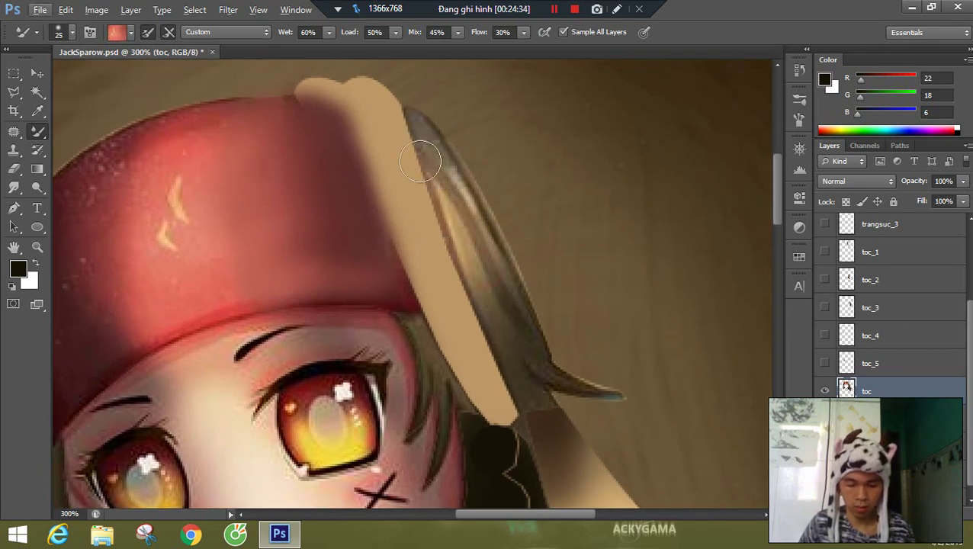
left_click(400, 144, "alt")
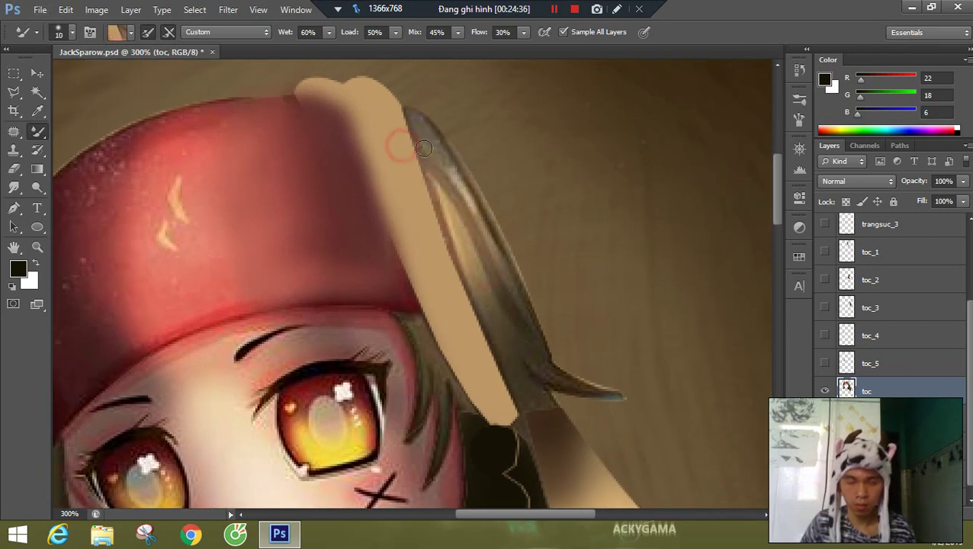
mouse_move(400, 135)
left_mouse_down()
mouse_move(423, 159)
mouse_move(486, 377)
mouse_move(512, 332)
mouse_move(507, 358)
mouse_move(475, 352)
mouse_move(466, 248)
mouse_move(423, 205)
mouse_move(479, 389)
mouse_move(411, 125)
mouse_move(391, 113)
mouse_move(370, 155)
mouse_move(420, 293)
mouse_move(467, 368)
mouse_move(449, 364)
mouse_move(461, 364)
mouse_move(423, 309)
mouse_move(431, 296)
mouse_move(471, 376)
mouse_move(516, 383)
mouse_move(503, 410)
mouse_move(473, 349)
mouse_move(501, 416)
mouse_move(446, 225)
mouse_move(490, 311)
mouse_move(397, 189)
mouse_move(401, 230)
mouse_move(416, 179)
mouse_move(406, 154)
mouse_move(504, 384)
left_mouse_up()
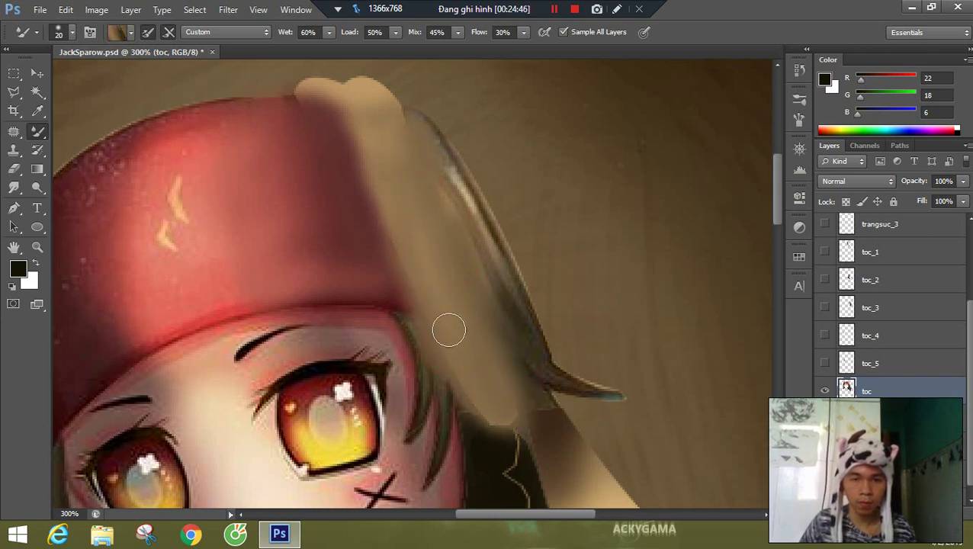
mouse_move(516, 336)
left_mouse_down()
mouse_move(506, 382)
mouse_move(450, 397)
mouse_move(430, 325)
mouse_move(506, 436)
mouse_move(510, 156)
mouse_move(494, 137)
mouse_move(520, 169)
mouse_move(517, 239)
mouse_move(515, 187)
mouse_move(504, 243)
mouse_move(532, 224)
mouse_move(493, 293)
mouse_move(536, 341)
mouse_move(532, 450)
mouse_move(504, 417)
mouse_move(513, 383)
mouse_move(534, 430)
mouse_move(520, 315)
left_mouse_up()
- Blend the dark hair patch beside the face and soften its boundary with the light brown strands
left_click(479, 150, "alt")
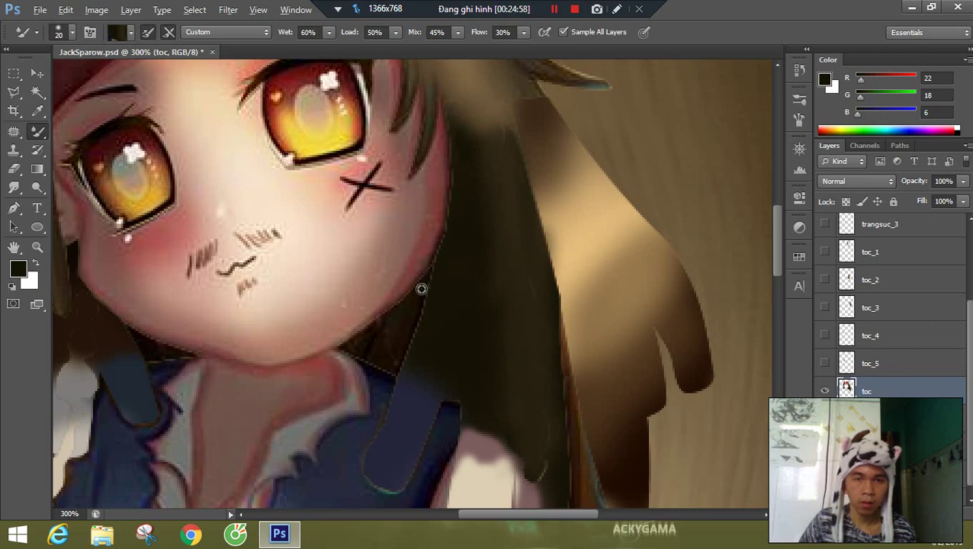
mouse_move(439, 312)
left_mouse_down()
mouse_move(411, 344)
mouse_move(442, 302)
mouse_move(424, 298)
mouse_move(404, 343)
mouse_move(433, 380)
mouse_move(426, 317)
mouse_move(438, 296)
mouse_move(426, 296)
mouse_move(450, 274)
mouse_move(451, 234)
mouse_move(409, 323)
mouse_move(393, 334)
mouse_move(415, 346)
mouse_move(445, 293)
left_mouse_up()
mouse_move(530, 165)
left_mouse_down()
mouse_move(526, 136)
mouse_move(532, 197)
mouse_move(528, 130)
mouse_move(556, 314)
mouse_move(535, 129)
mouse_move(565, 166)
mouse_move(556, 229)
mouse_move(600, 402)
left_mouse_up()
mouse_move(598, 304)
left_mouse_down()
mouse_move(602, 208)
mouse_move(566, 276)
mouse_move(561, 491)
left_mouse_up()
left_click(588, 319, "alt")
left_click_drag(597, 387, 604, 395)
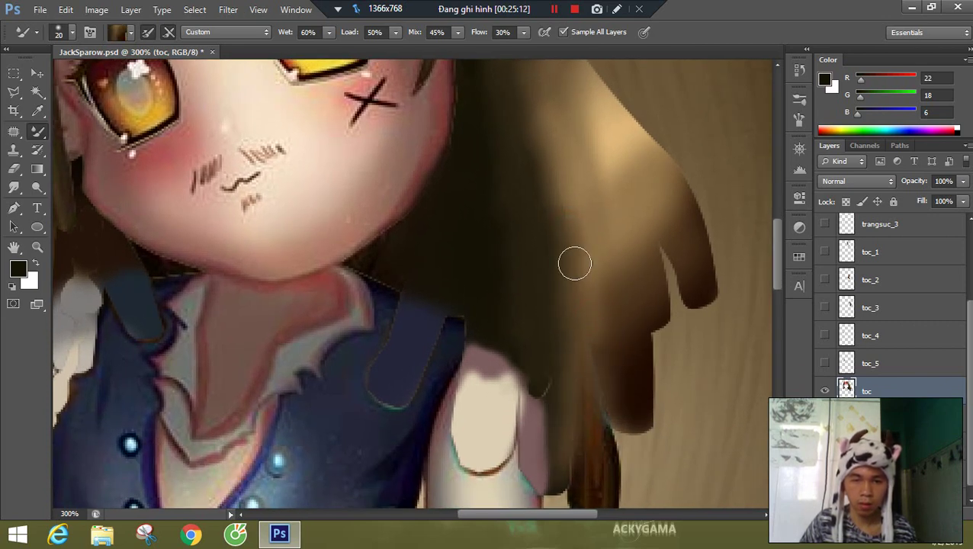
- Smooth the lower ends of the dark and brown hair strands beside the lowered arm
left_click_drag(575, 263, 577, 315)
left_click(568, 369, "alt")
left_click_drag(567, 434, 556, 469)
- Blend the cream patch on the lowered arm's sleeve and the blue patch on the vest's shoulder into their surroundings
mouse_move(517, 413)
left_mouse_down()
mouse_move(526, 296)
mouse_move(489, 361)
mouse_move(504, 349)
mouse_move(469, 312)
mouse_move(472, 335)
mouse_move(459, 328)
mouse_move(471, 251)
mouse_move(458, 319)
mouse_move(470, 298)
mouse_move(494, 364)
mouse_move(524, 306)
mouse_move(473, 238)
mouse_move(537, 300)
mouse_move(532, 363)
mouse_move(522, 251)
mouse_move(490, 227)
mouse_move(506, 253)
mouse_move(441, 199)
mouse_move(448, 206)
mouse_move(407, 270)
mouse_move(425, 258)
mouse_move(379, 276)
left_mouse_up()
left_click(515, 269, "alt")
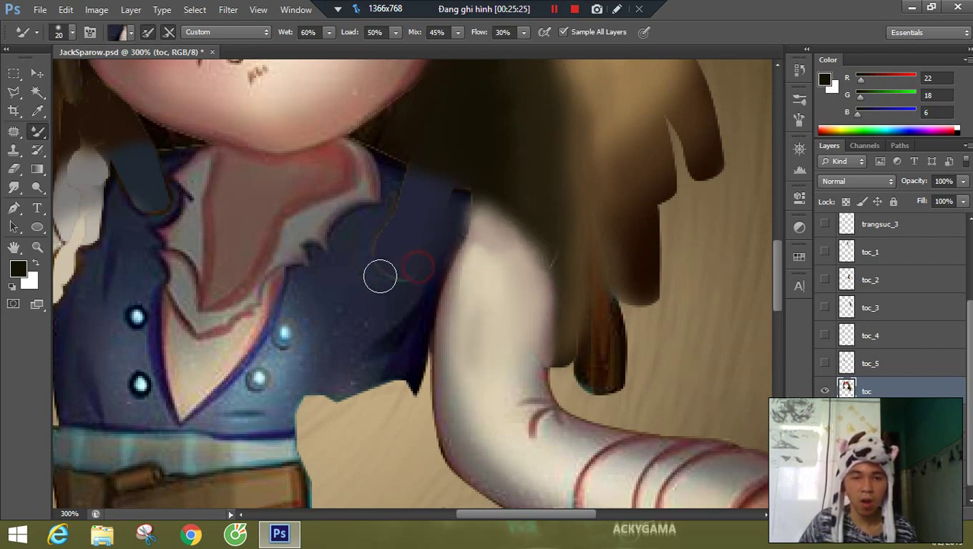
left_click_drag(388, 230, 424, 263)
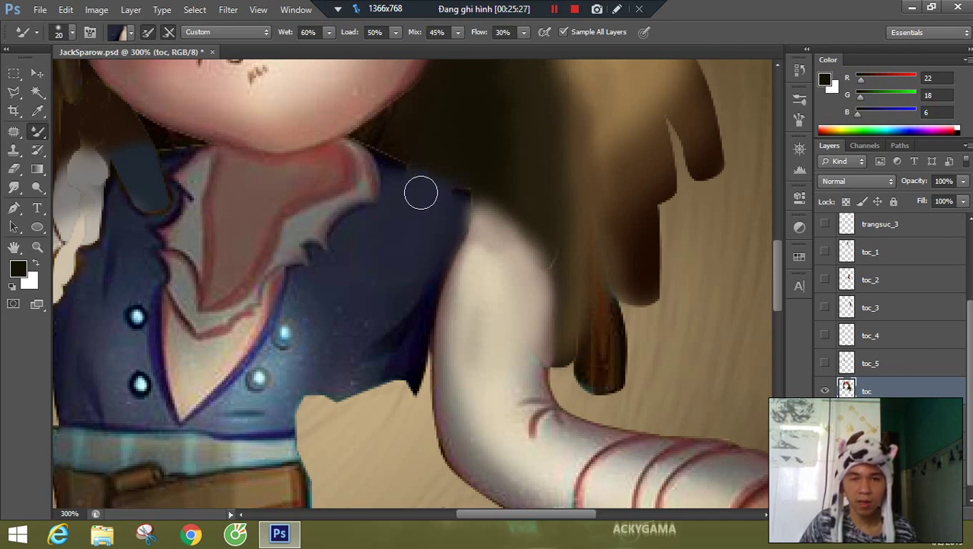
mouse_move(449, 205)
left_mouse_down()
mouse_move(425, 188)
mouse_move(403, 186)
mouse_move(432, 192)
mouse_move(447, 210)
mouse_move(395, 213)
left_mouse_up()
mouse_move(265, 152)
left_mouse_down()
mouse_move(502, 250)
mouse_move(486, 242)
left_mouse_up()
mouse_move(607, 248)
left_mouse_down()
mouse_move(634, 258)
mouse_move(625, 260)
left_mouse_up()
key("ctrl+z")
key("p")
key("p")
left_click(601, 249)
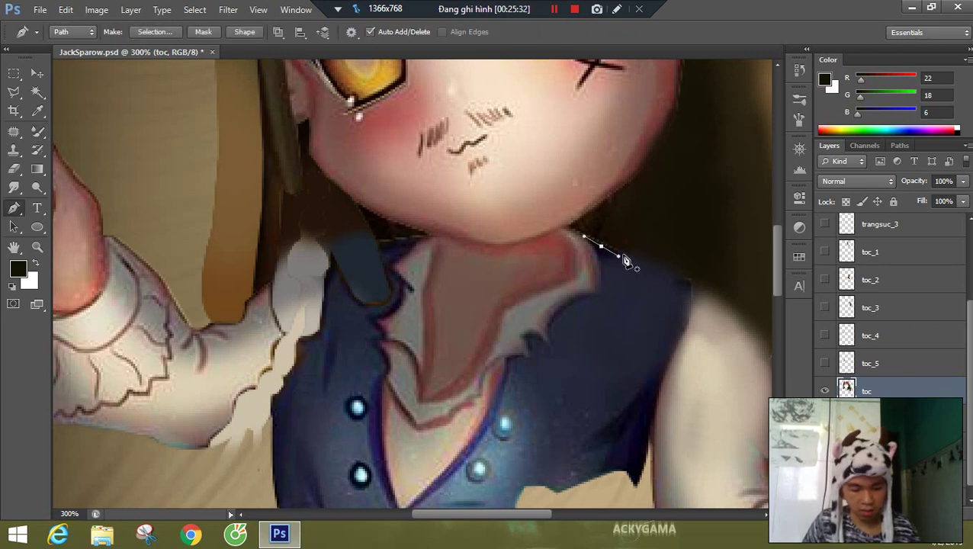
key("ctrl+z")
key("b")
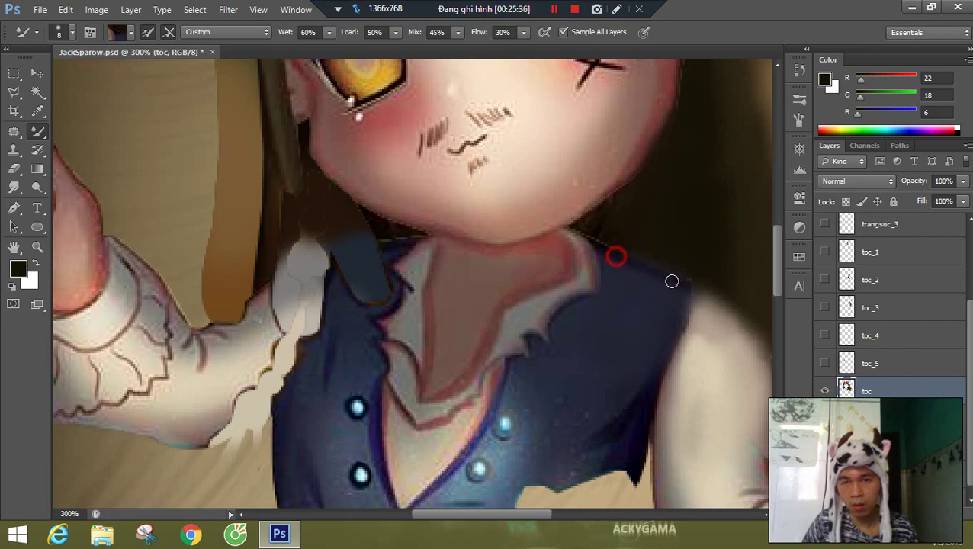
- With the Mixer Brush at size 8, clean up the vest's shoulder edge and the upper sleeve edge against the dark hair
left_click_drag(725, 309, 549, 247)
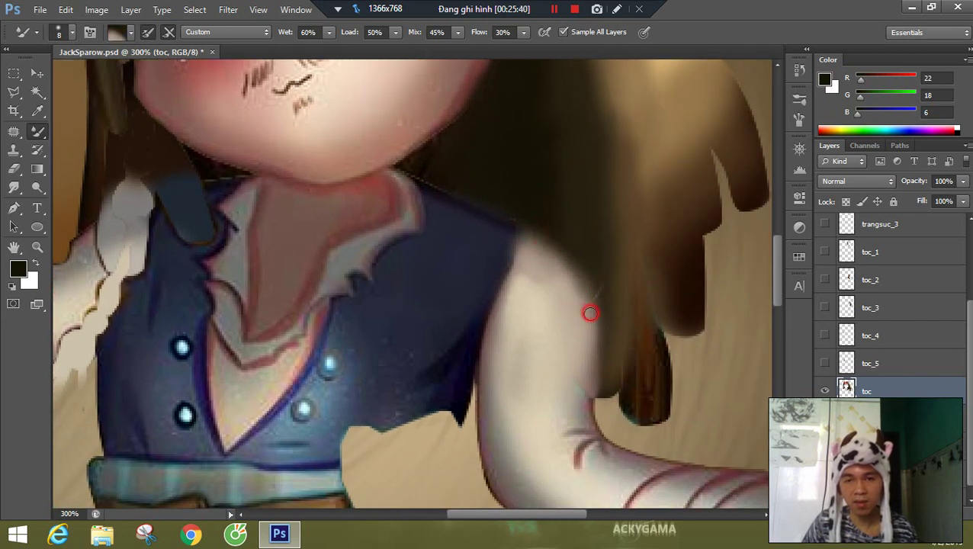
left_click(590, 314, "alt")
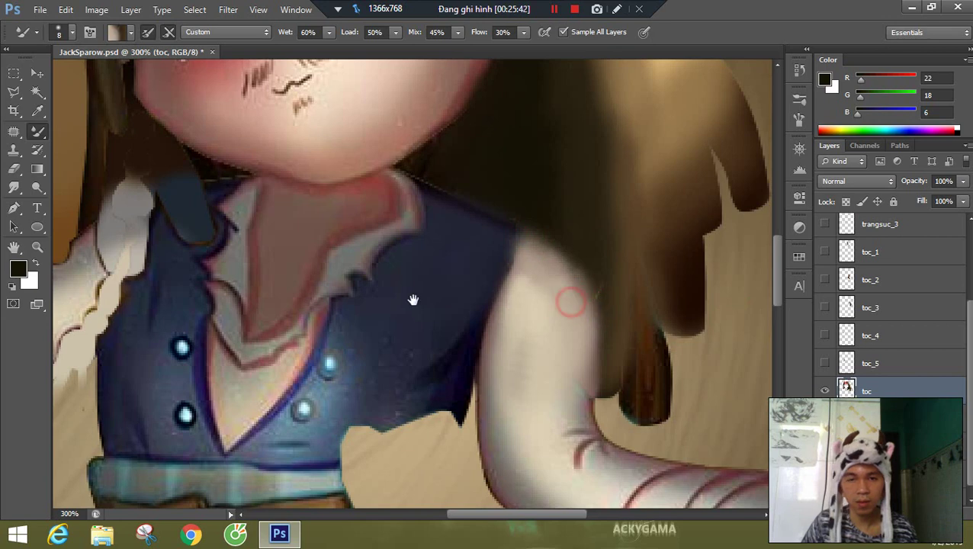
- Resample sleeve colours and blend the jagged cream patch on the raised arm's sleeve, smoothing away its dark outline
left_click_drag(203, 303, 435, 272)
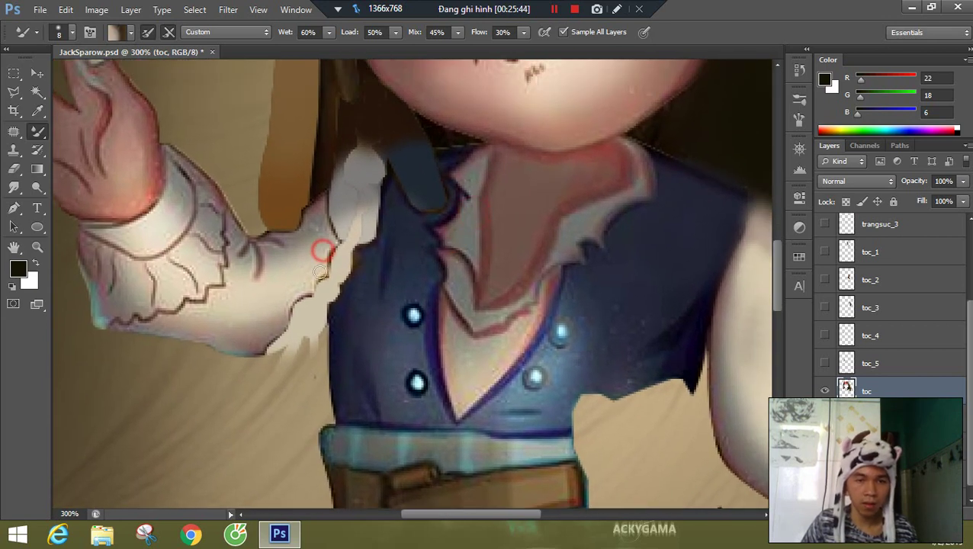
mouse_move(323, 252)
left_mouse_down()
mouse_move(347, 281)
mouse_move(341, 254)
left_mouse_up()
mouse_move(299, 289)
left_mouse_down()
mouse_move(334, 248)
mouse_move(308, 316)
mouse_move(266, 336)
mouse_move(291, 334)
mouse_move(275, 342)
mouse_move(305, 318)
mouse_move(253, 340)
mouse_move(293, 333)
mouse_move(248, 339)
mouse_move(295, 326)
mouse_move(302, 297)
mouse_move(267, 295)
mouse_move(290, 287)
mouse_move(265, 293)
mouse_move(343, 286)
mouse_move(302, 284)
mouse_move(318, 262)
mouse_move(359, 267)
mouse_move(339, 288)
left_mouse_up()
left_click(334, 248, "alt")
left_click(282, 324, "alt")
left_click(306, 317, "alt")
left_click(253, 343, "alt")
left_click(265, 308, "alt")
left_click(297, 290, "alt")
left_click(359, 266, "alt")
- Using the Mixer Brush at size 10, blend the vest's blue over the patch edge where it meets the raised arm's sleeve
left_click_drag(365, 254, 348, 278)
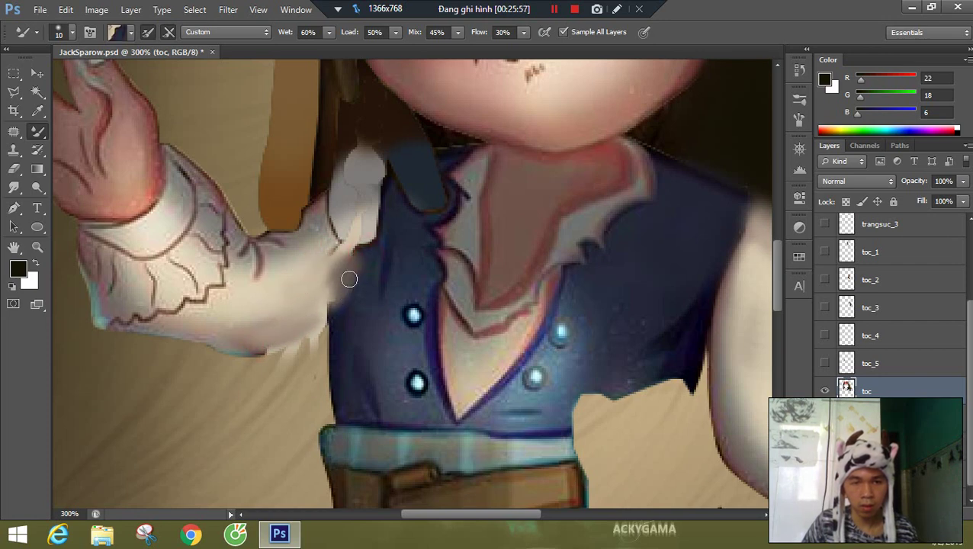
mouse_move(332, 321)
left_mouse_down()
mouse_move(344, 278)
mouse_move(338, 296)
left_mouse_up()
left_click(369, 254)
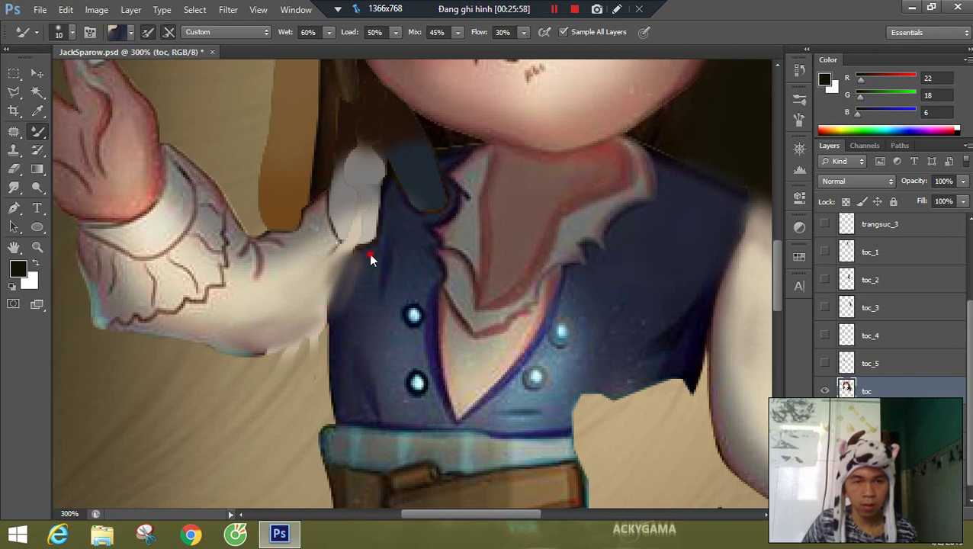
left_click(368, 262)
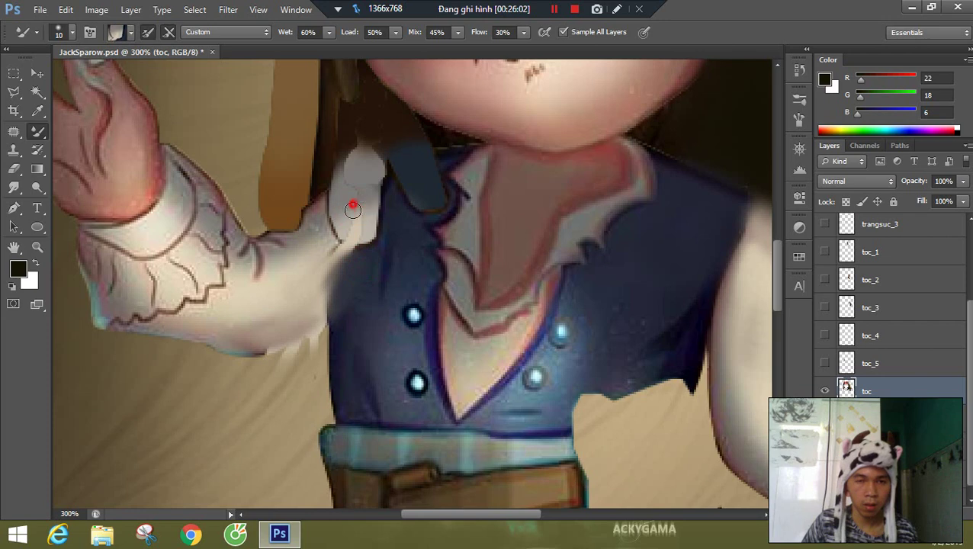
- Blend the grey patches at the raised arm's shoulder into the white sleeve
left_click_drag(352, 209, 358, 225)
left_click(372, 173, "alt")
mouse_move(371, 180)
left_mouse_down()
mouse_move(369, 222)
mouse_move(325, 242)
left_mouse_up()
left_click(326, 205, "alt")
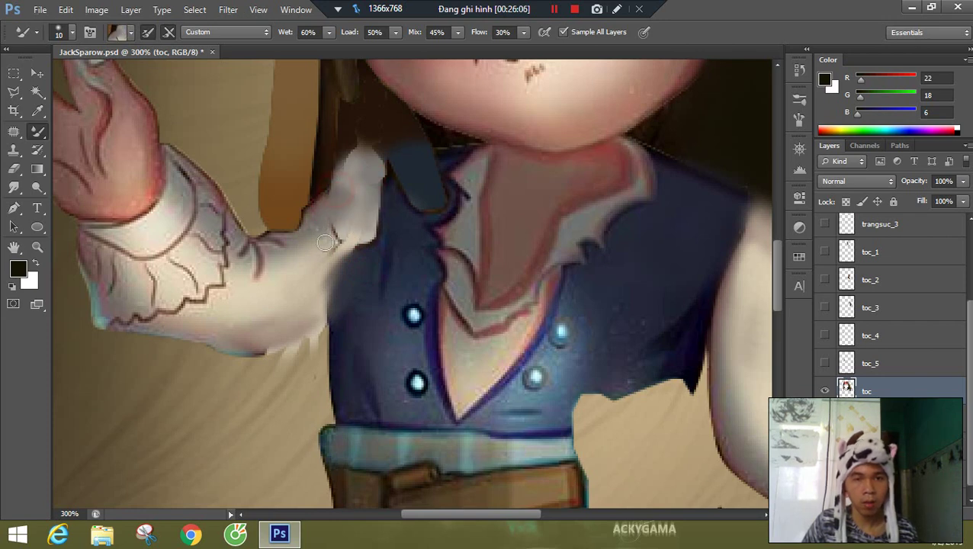
mouse_move(351, 212)
left_mouse_down()
mouse_move(350, 225)
mouse_move(380, 232)
mouse_move(369, 240)
mouse_move(387, 214)
left_mouse_up()
- Sample the vest's blue and extend it along the armhole to form a soft edge against the raised arm's sleeve
left_click(388, 224, "alt")
mouse_move(399, 179)
left_mouse_down()
mouse_move(371, 194)
mouse_move(378, 174)
mouse_move(336, 267)
mouse_move(374, 182)
mouse_move(363, 271)
left_mouse_up()
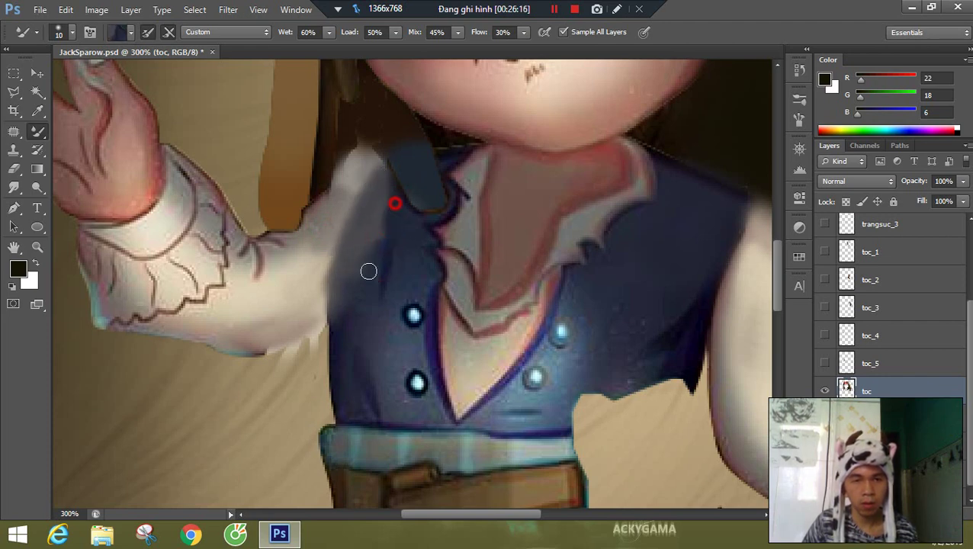
mouse_move(378, 223)
left_mouse_down()
mouse_move(350, 249)
mouse_move(329, 328)
left_mouse_up()
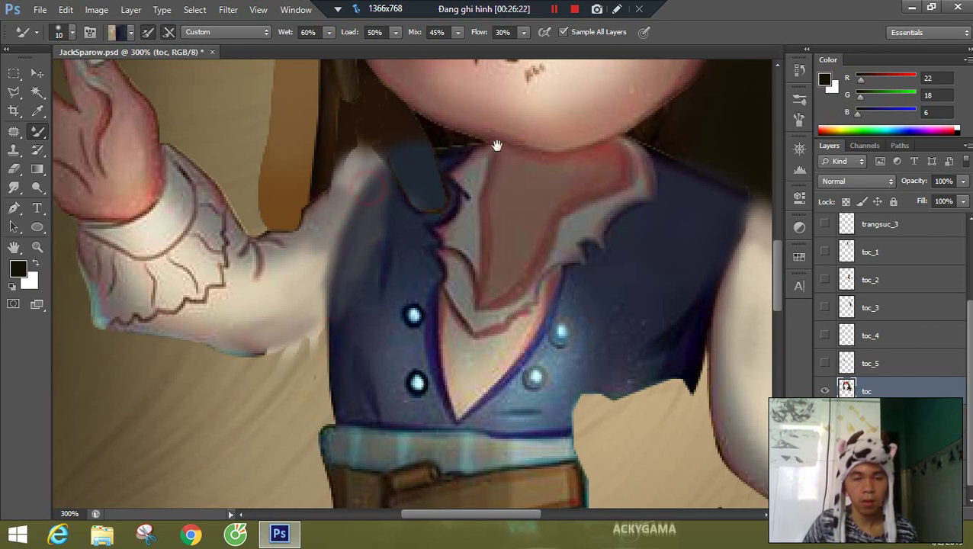
- Blend the dark teal strip beside the collar into the vest and smooth the vest's shoulder line under the hair
left_click_drag(496, 144, 429, 262)
mouse_move(324, 282)
left_mouse_down()
mouse_move(370, 316)
mouse_move(352, 323)
left_mouse_up()
mouse_move(330, 234)
left_mouse_down()
mouse_move(333, 254)
mouse_move(388, 270)
mouse_move(342, 271)
left_mouse_up()
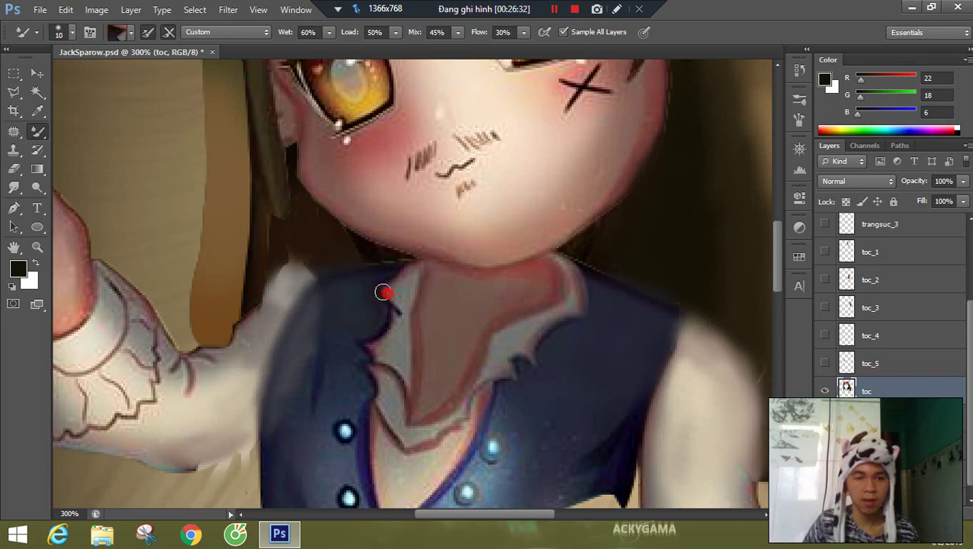
left_click(383, 292, "alt")
- Blend the orange-brown strand above the raised arm into the dark hair and tidy its lower end against the sleeve
left_click(366, 233, "ctrl")
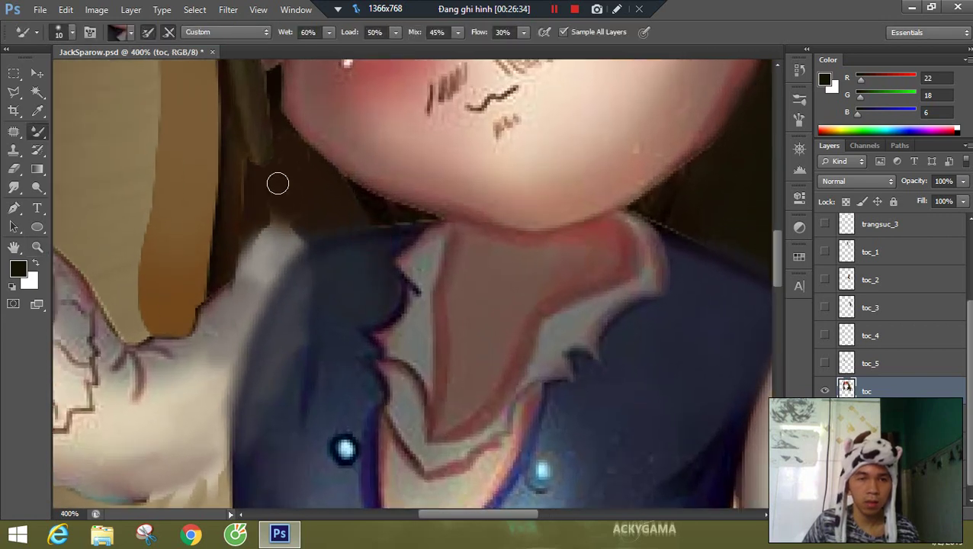
mouse_move(307, 173)
left_mouse_down()
mouse_move(304, 241)
mouse_move(253, 281)
left_mouse_up()
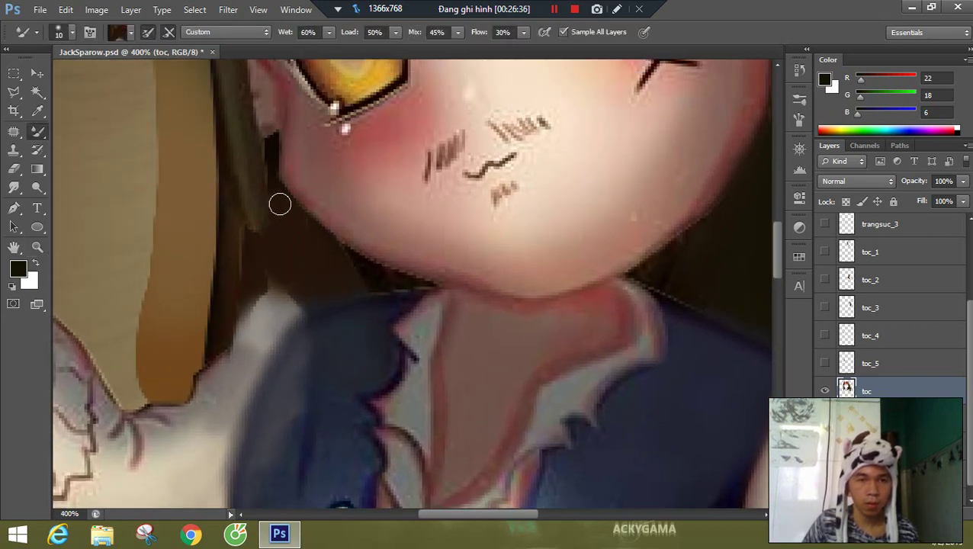
mouse_move(242, 229)
left_mouse_down()
mouse_move(247, 241)
mouse_move(206, 241)
mouse_move(211, 222)
mouse_move(208, 251)
left_mouse_up()
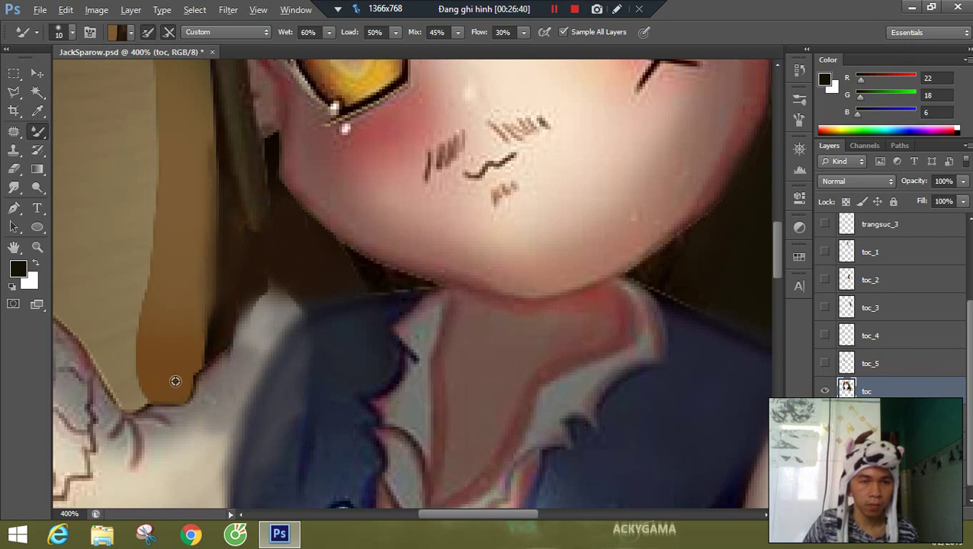
left_click_drag(210, 382, 168, 398)
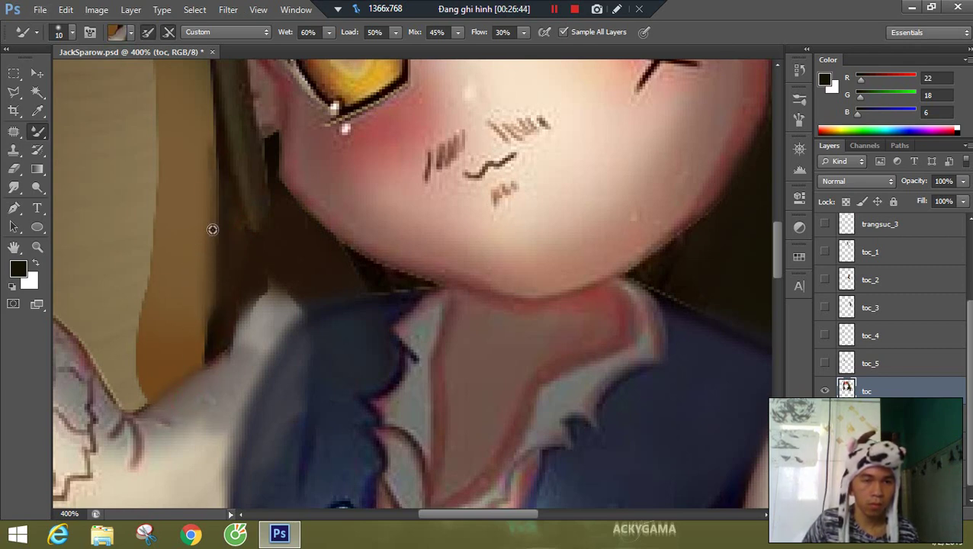
mouse_move(213, 230)
left_mouse_down()
mouse_move(195, 343)
mouse_move(156, 374)
mouse_move(171, 338)
left_mouse_up()
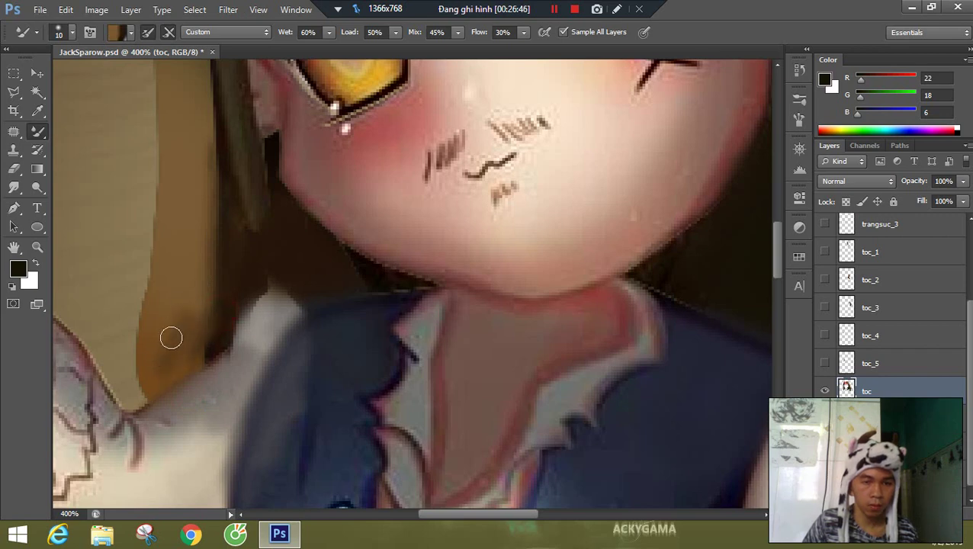
- Using the Mixer Brush at size 20, resample dark brown and smooth the shading along the brown strand beside the face
left_click(217, 271, "alt")
key("bracketright")
mouse_move(217, 260)
left_mouse_down()
mouse_move(204, 161)
mouse_move(194, 299)
mouse_move(145, 359)
left_mouse_up()
left_click(193, 297, "alt")
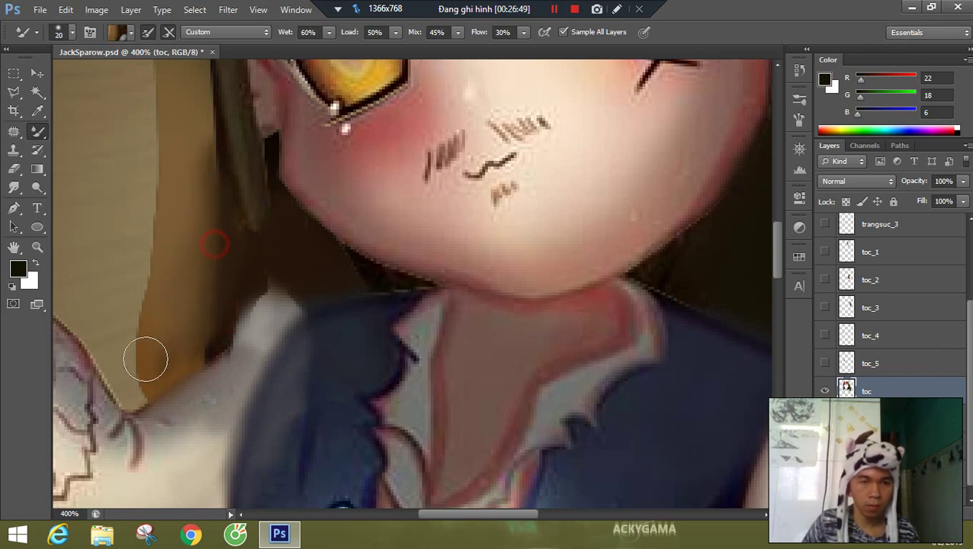
scroll(191, 279, "down", 2)
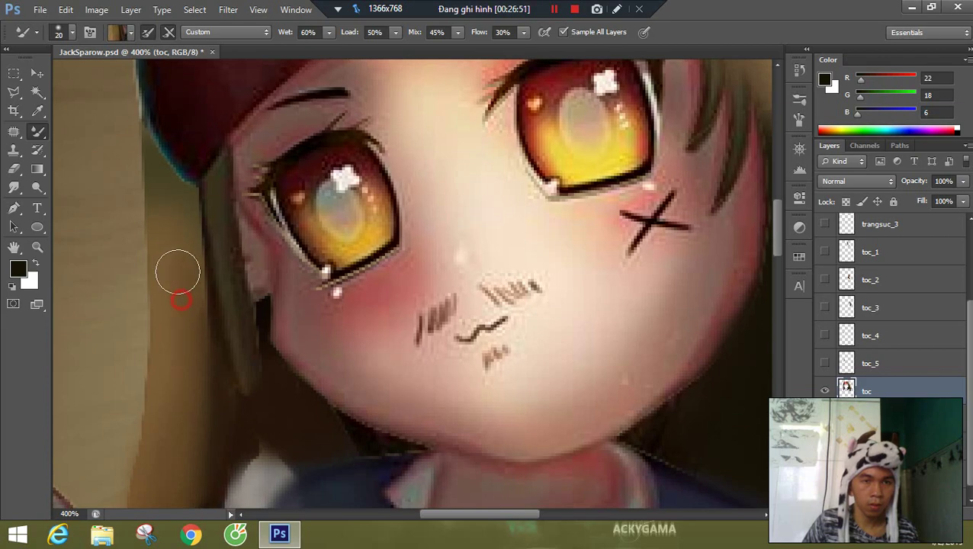
- Bring the whole illustration into view at 50% and save the document
key("z")
left_click(305, 297, "alt")
left_click(305, 296, "alt")
left_click(305, 295, "alt")
left_click(307, 296, "alt")
left_click(313, 296, "alt")
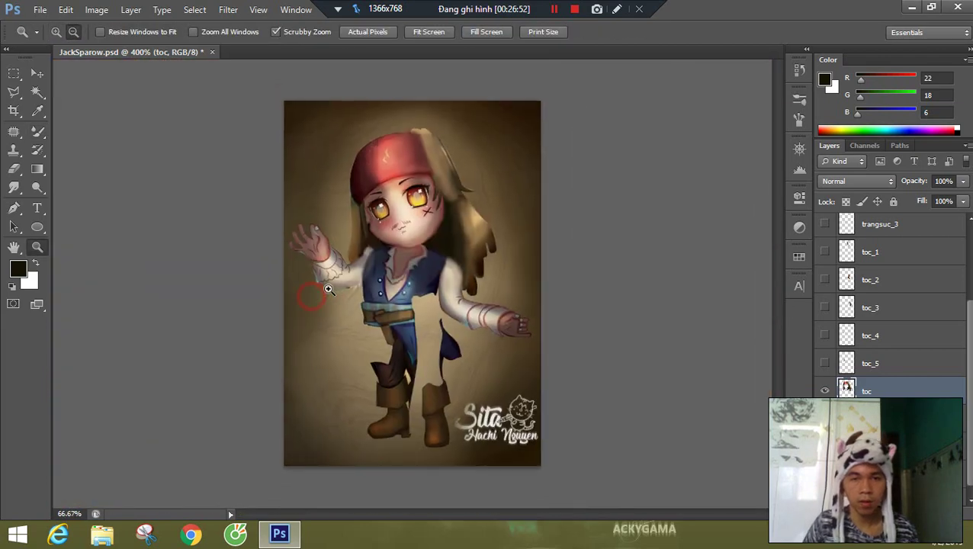
key("v")
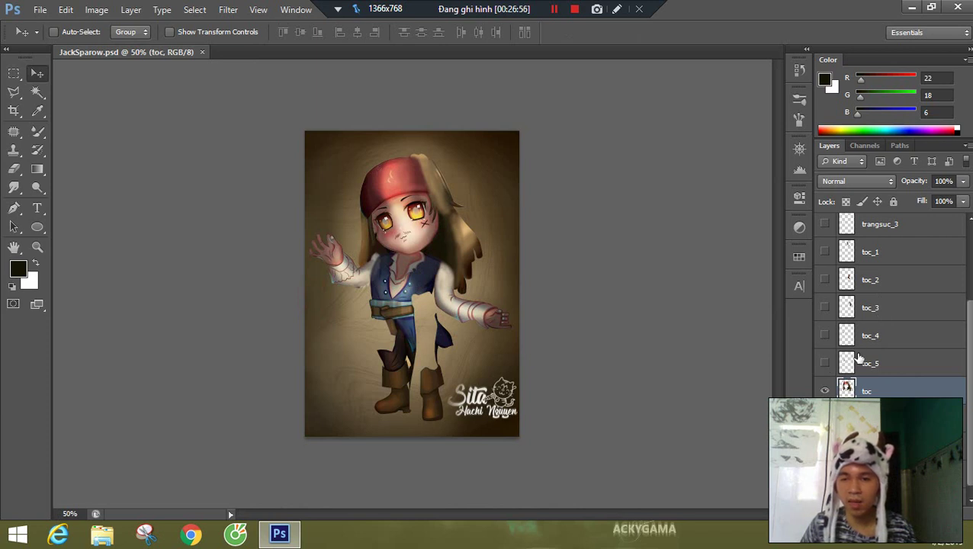
- Show the hidden layers again: toc_1 to toc_5, trangsuc_3, trangsuc_2, vatao, thatlung and trangsuc
left_click(824, 252)
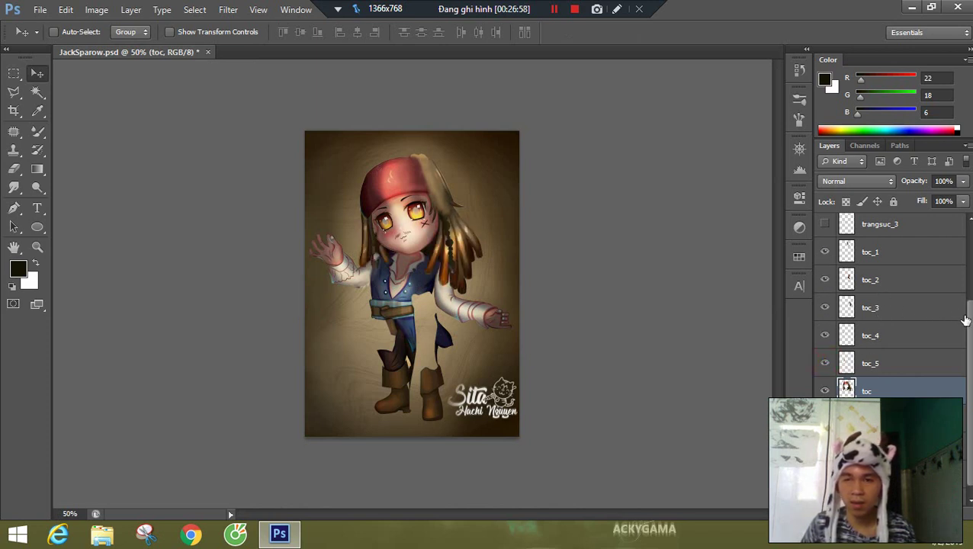
scroll(965, 320, "up", 2)
left_click(824, 254)
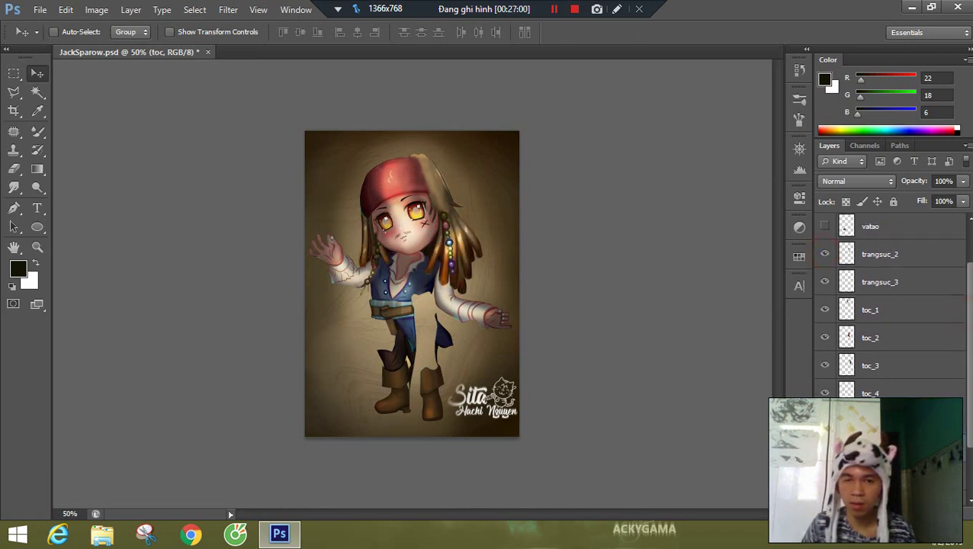
scroll(892, 304, "up", 2)
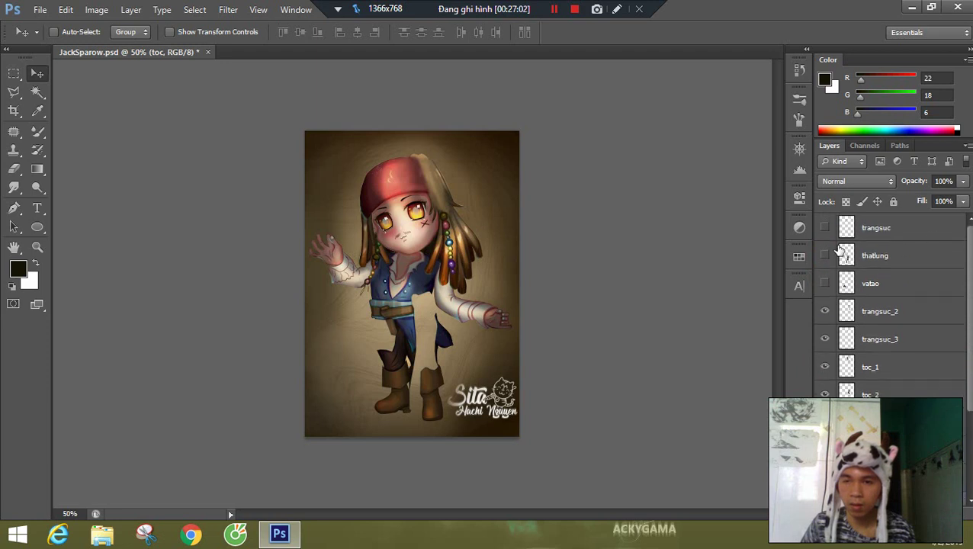
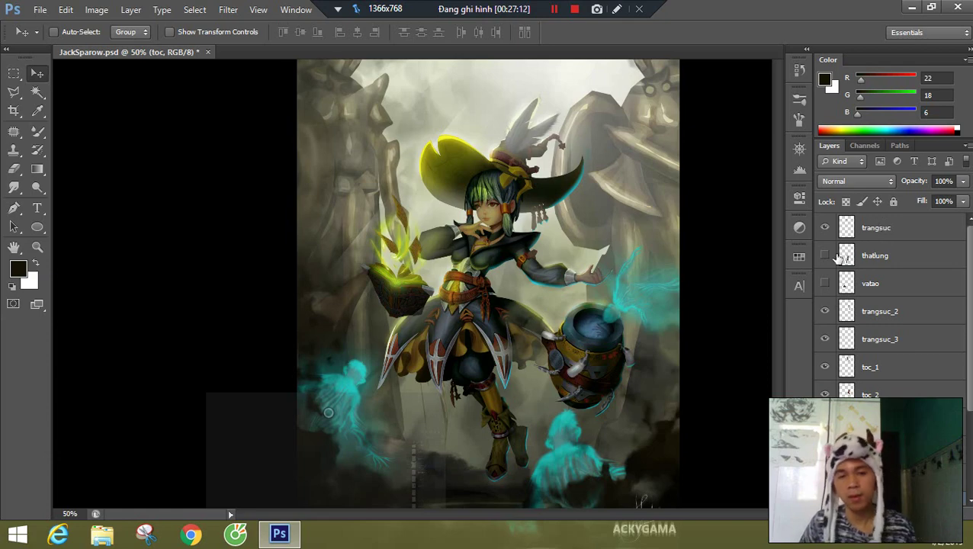
key("super+d")
key("super+d")
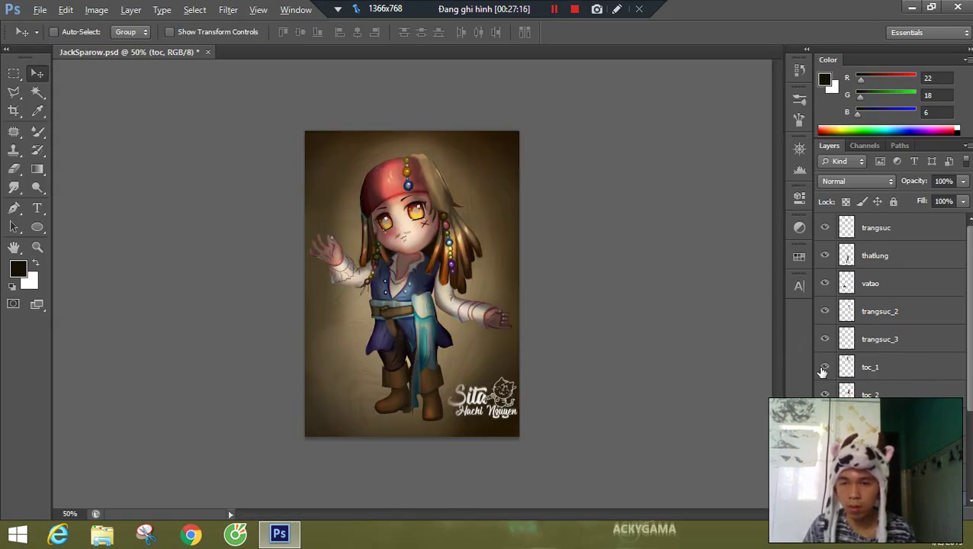
- Make the toc_1 layer active and set its opacity to 100%
left_click(877, 368)
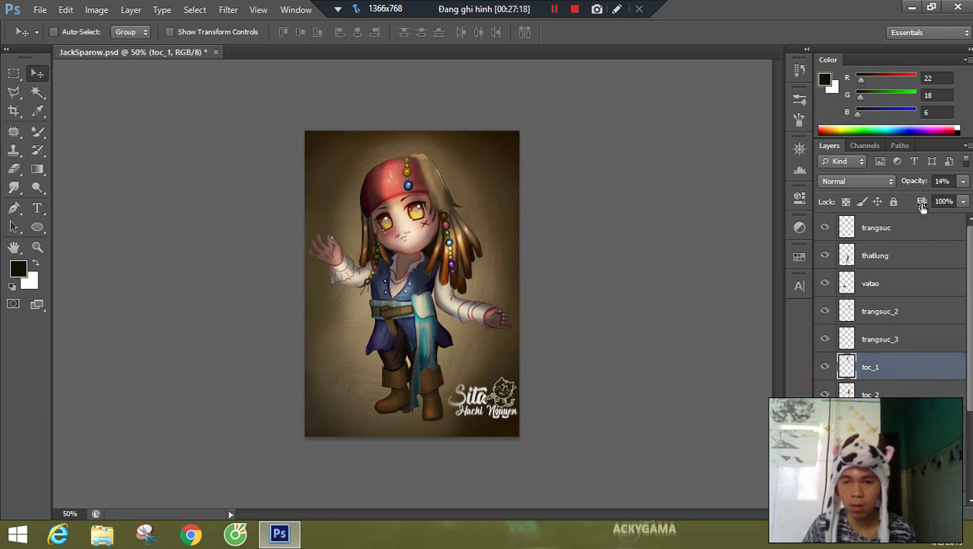
left_click_drag(972, 200, 972, 201)
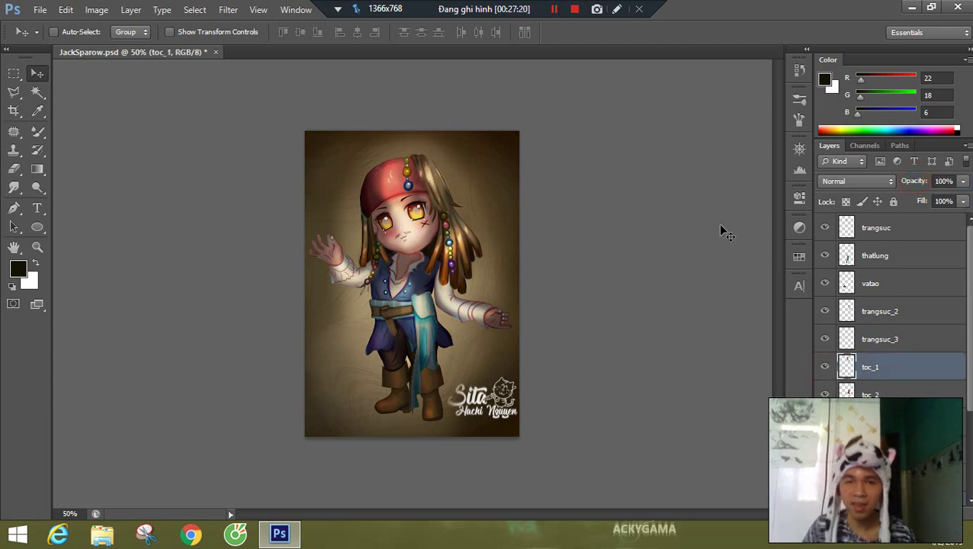
- Hide the vatao and thatlung layers to expose the unpainted trouser areas beneath the coat flap and sash
left_click(450, 195, "ctrl")
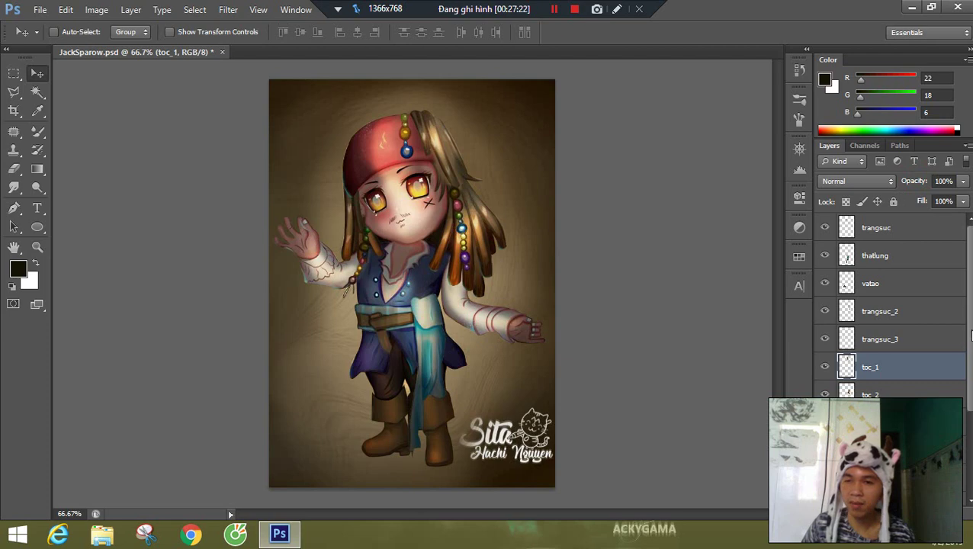
left_click(887, 322)
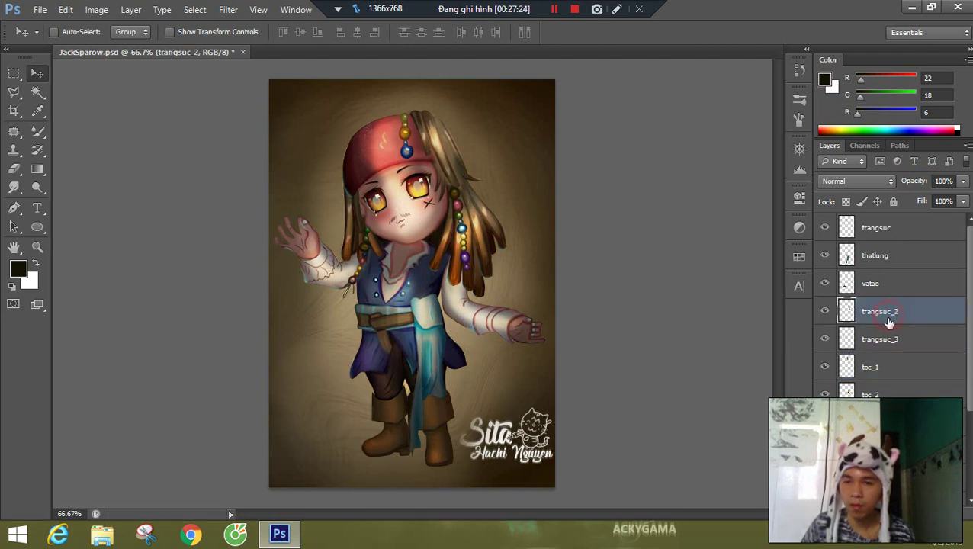
left_click(824, 312)
left_click(824, 311)
left_click(824, 284)
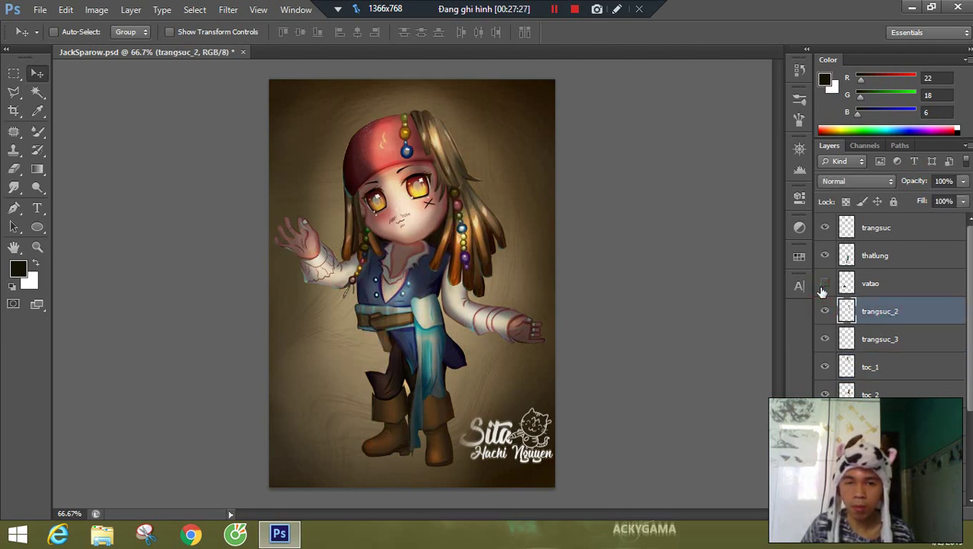
left_click(825, 257)
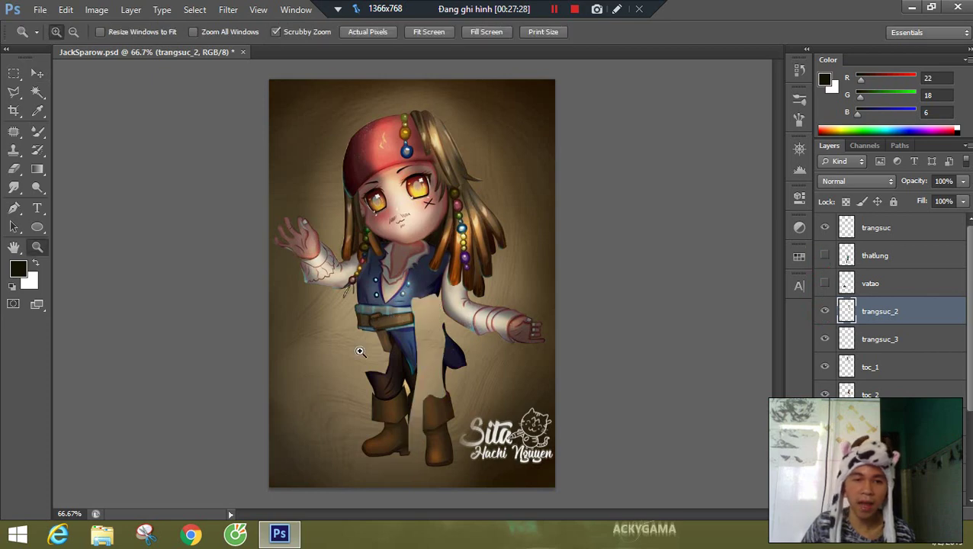
- Create a new layer below the hair layers for repainting the missing trouser thigh beside the belt strap
mouse_move(371, 332)
left_mouse_down()
mouse_move(497, 337)
mouse_move(510, 136)
left_mouse_up()
key("b")
left_click_drag(438, 349, 432, 318)
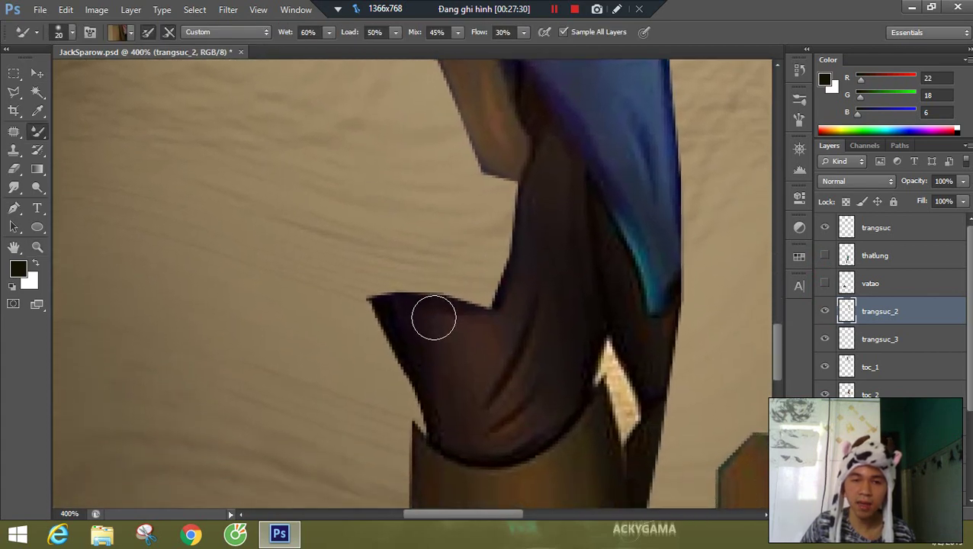
left_click_drag(969, 350, 964, 442)
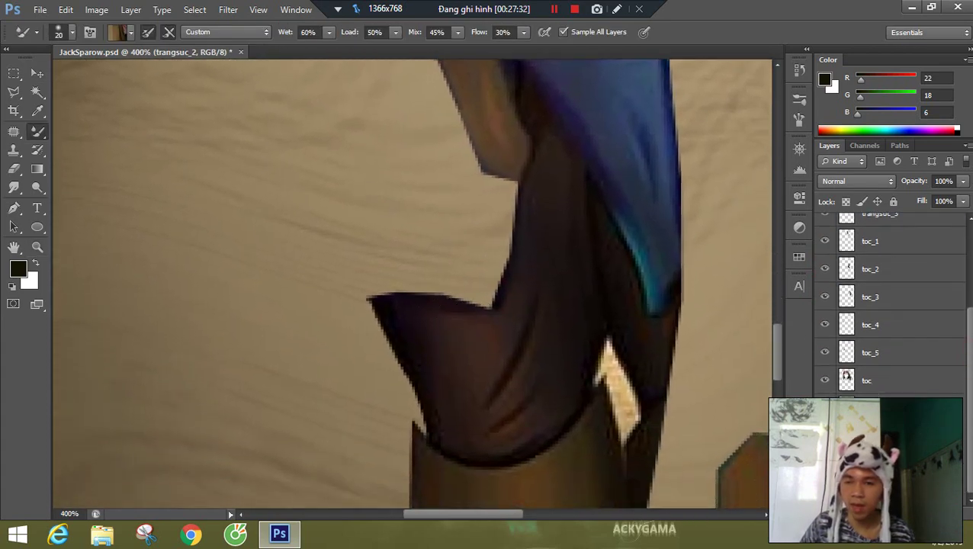
left_click(889, 436)
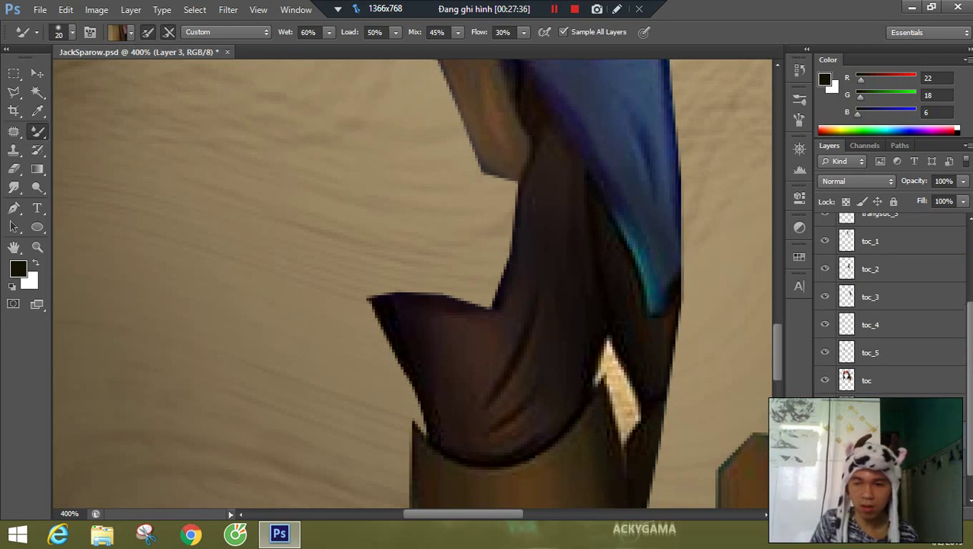
left_click(931, 510)
left_click_drag(463, 274, 431, 336)
left_click(392, 384, "alt")
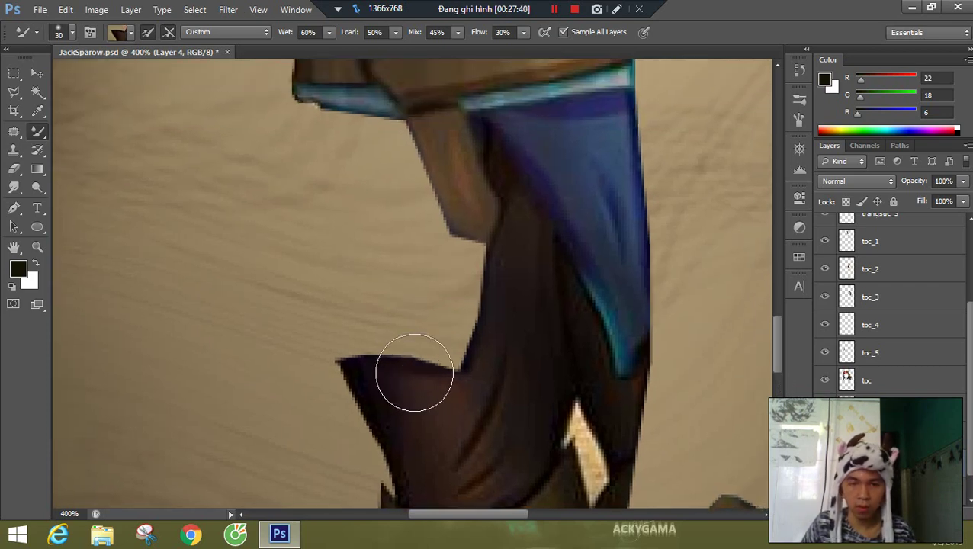
key("z")
left_click(445, 391, "alt")
key("b")
left_click(439, 395, "alt")
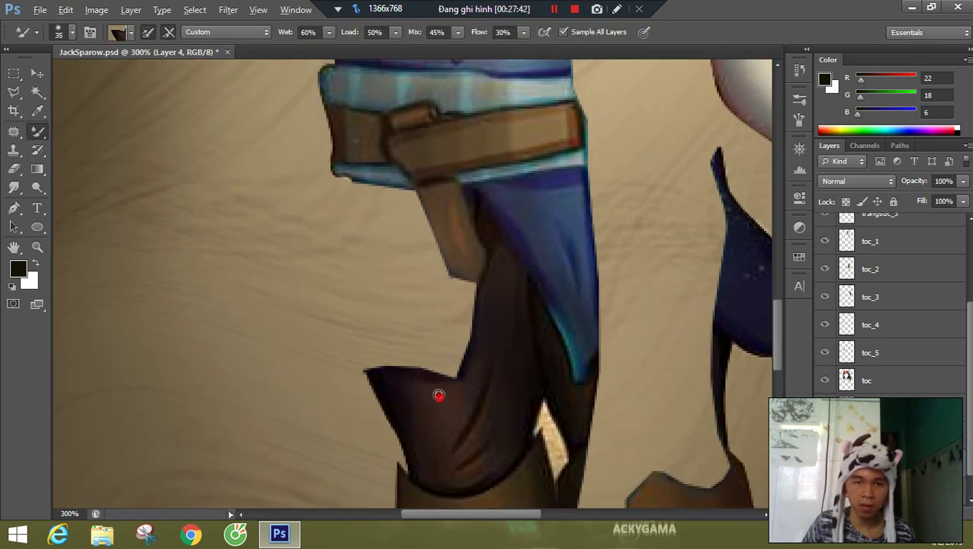
mouse_move(423, 335)
left_mouse_down()
mouse_move(431, 190)
mouse_move(448, 359)
mouse_move(445, 242)
left_mouse_up()
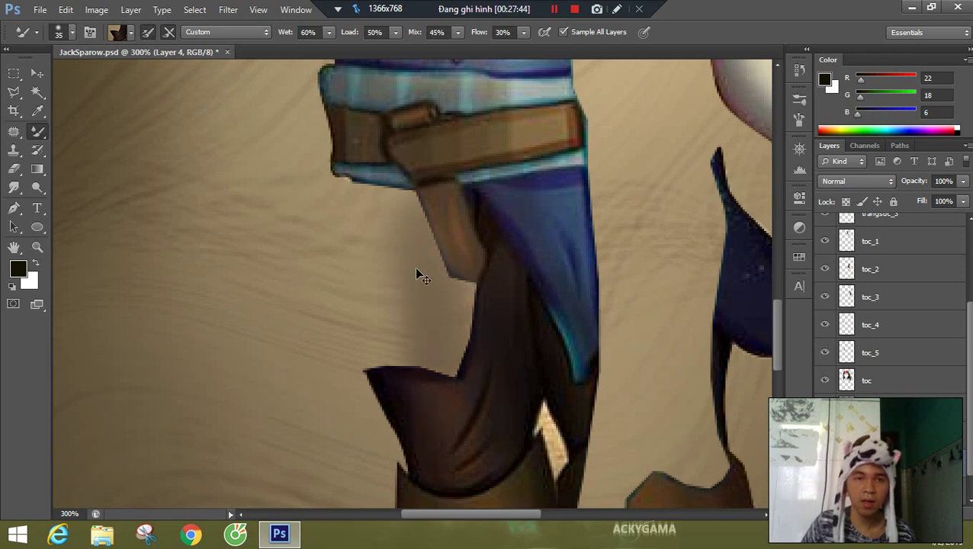
key("ctrl+z")
- Sample the trousers' dark brown and fill in the missing thigh below the belt with the regular Brush
right_click(38, 132)
left_click(90, 128)
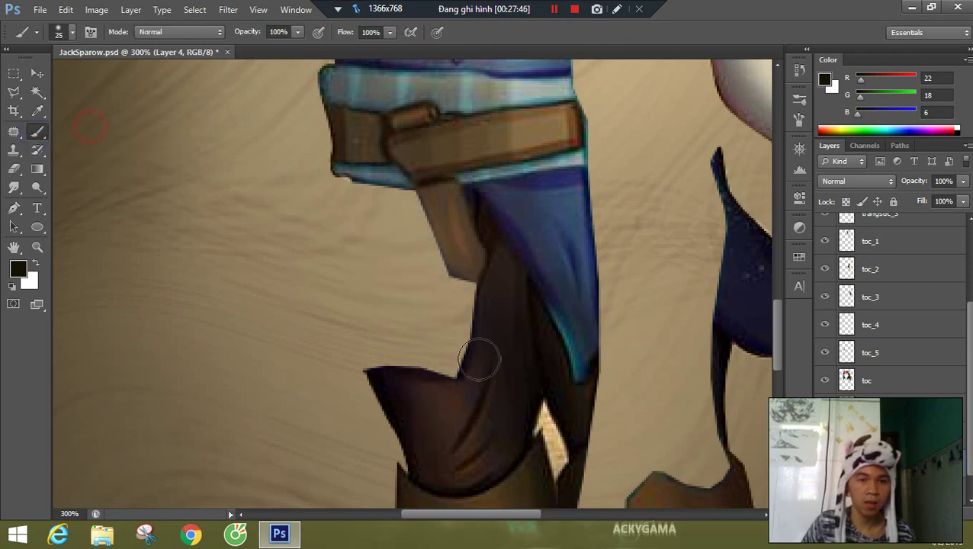
left_click(450, 393, "alt")
mouse_move(451, 394)
left_mouse_down()
mouse_move(398, 203)
mouse_move(445, 389)
mouse_move(441, 199)
mouse_move(472, 304)
mouse_move(452, 292)
mouse_move(400, 190)
mouse_move(357, 180)
mouse_move(404, 400)
mouse_move(360, 191)
mouse_move(392, 349)
mouse_move(355, 187)
mouse_move(352, 206)
mouse_move(393, 364)
mouse_move(356, 192)
mouse_move(352, 222)
mouse_move(385, 362)
mouse_move(369, 314)
mouse_move(349, 171)
mouse_move(335, 205)
mouse_move(325, 156)
mouse_move(337, 247)
mouse_move(332, 332)
left_mouse_up()
- Trim the outer edge of the painted thigh with the Eraser at size 6
key("e")
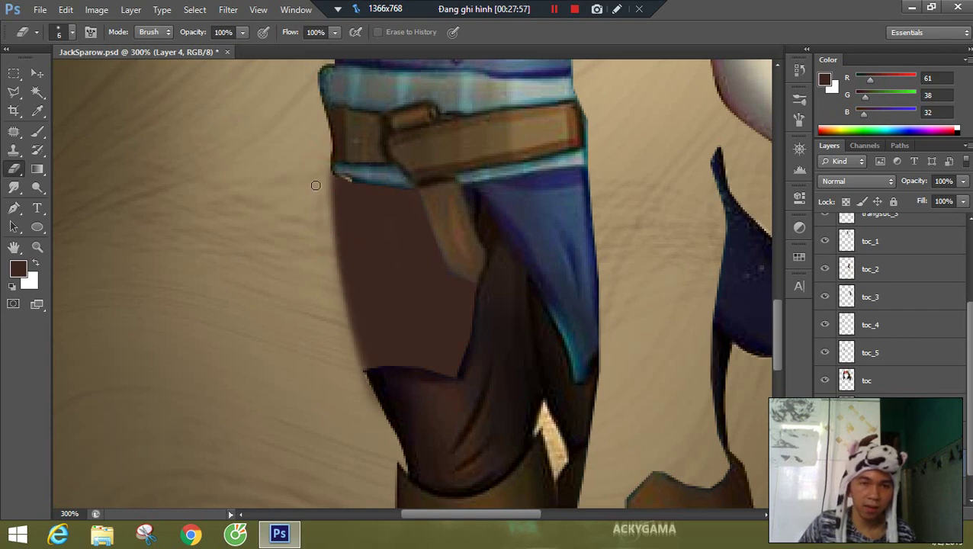
left_click_drag(332, 277, 361, 362)
left_click_drag(329, 275, 352, 348)
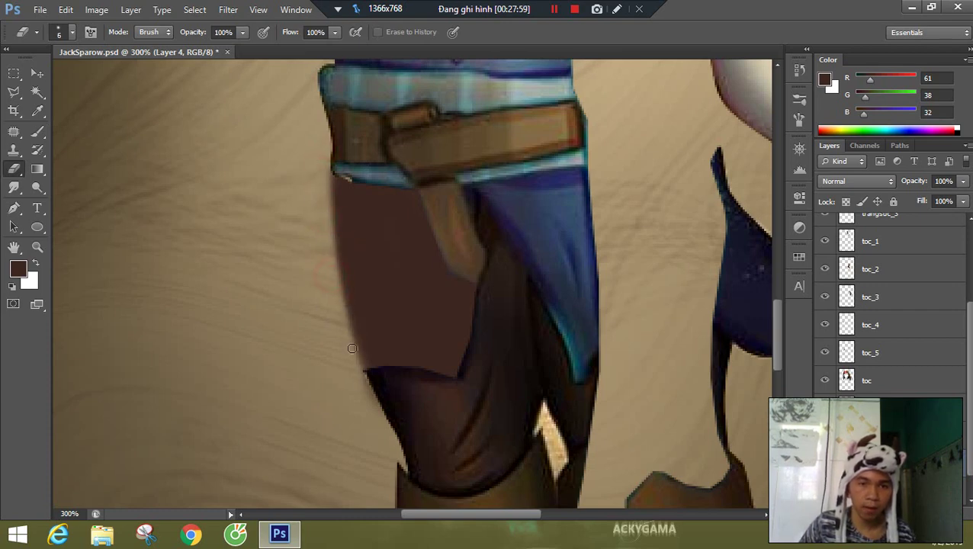
key("z")
mouse_move(500, 332)
left_mouse_down()
mouse_move(494, 322)
mouse_move(383, 336)
mouse_move(603, 390)
left_mouse_up()
key("e")
left_click_drag(419, 424, 474, 243)
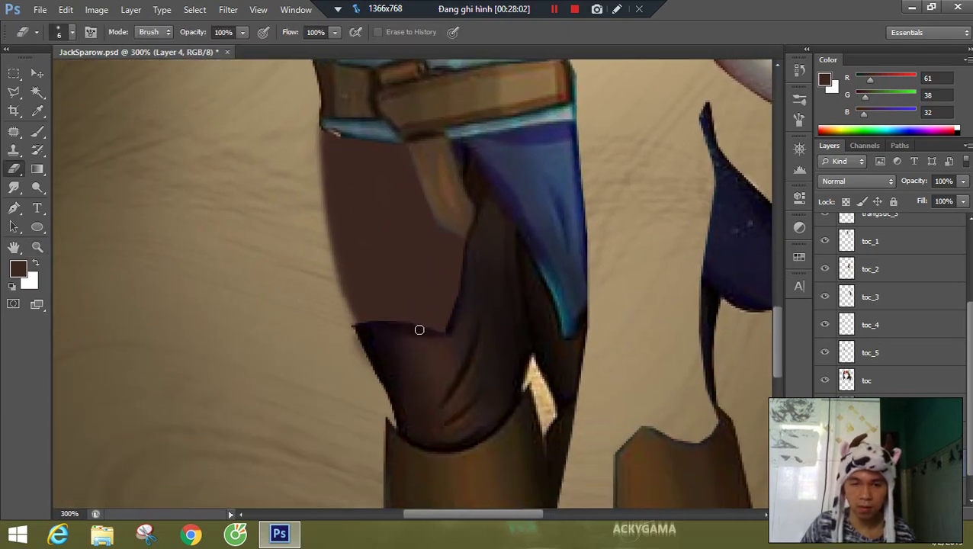
- Switch to the Mixer Brush and merge the painted thigh into the aoquan layer
right_click(347, 273)
left_click(40, 132)
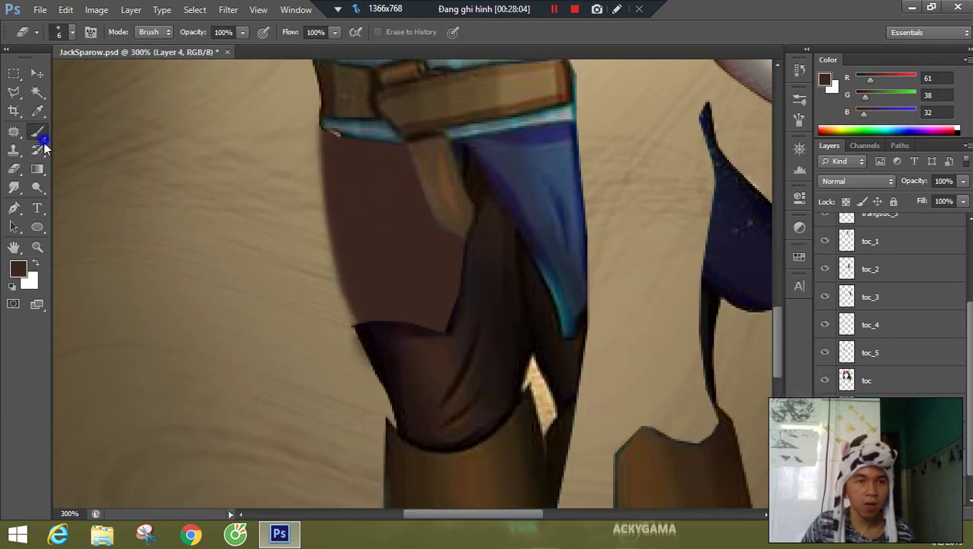
left_click(87, 170)
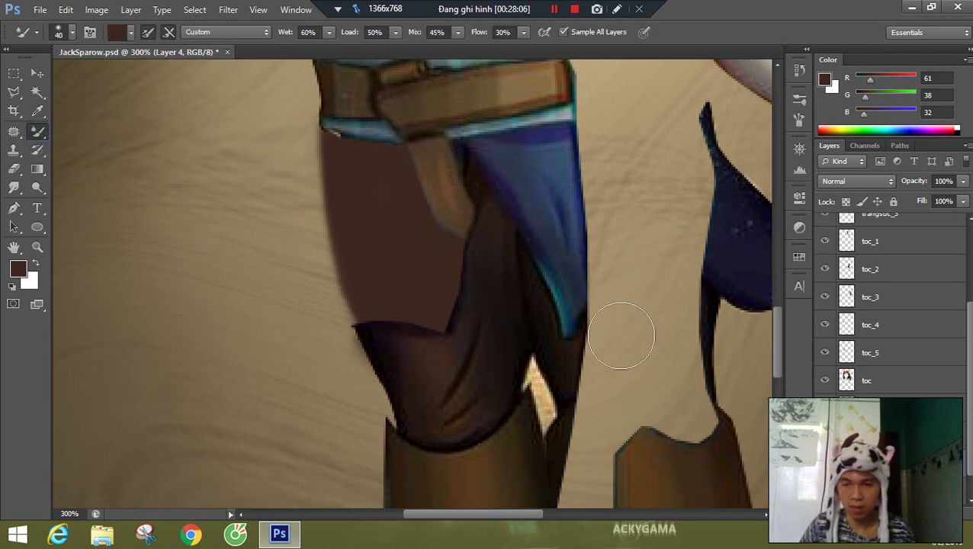
key("ctrl+alt+z")
key("ctrl+alt+z")
key("ctrl+alt+z")
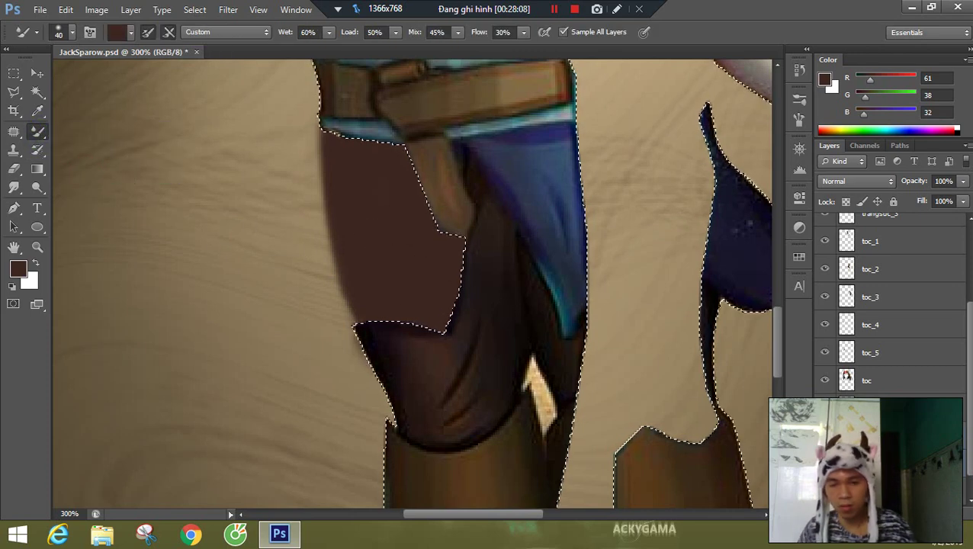
key("ctrl+alt+z")
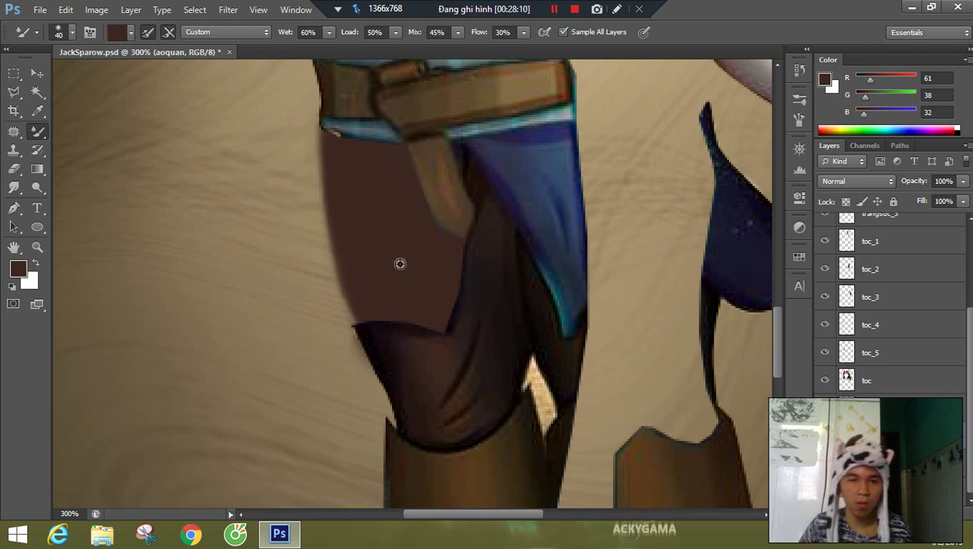
- Blend the new thigh paint into the lower trouser leg with the Mixer Brush at size 40, undoing the last strokes over the belt strap
left_click(427, 276, "alt")
left_click_drag(437, 249, 432, 364)
mouse_move(403, 247)
left_mouse_down()
mouse_move(426, 348)
mouse_move(397, 311)
mouse_move(381, 354)
mouse_move(363, 292)
left_mouse_up()
mouse_move(362, 204)
left_mouse_down()
mouse_move(354, 152)
mouse_move(421, 343)
mouse_move(441, 212)
mouse_move(447, 327)
mouse_move(412, 321)
mouse_move(478, 300)
mouse_move(469, 224)
mouse_move(462, 305)
left_mouse_up()
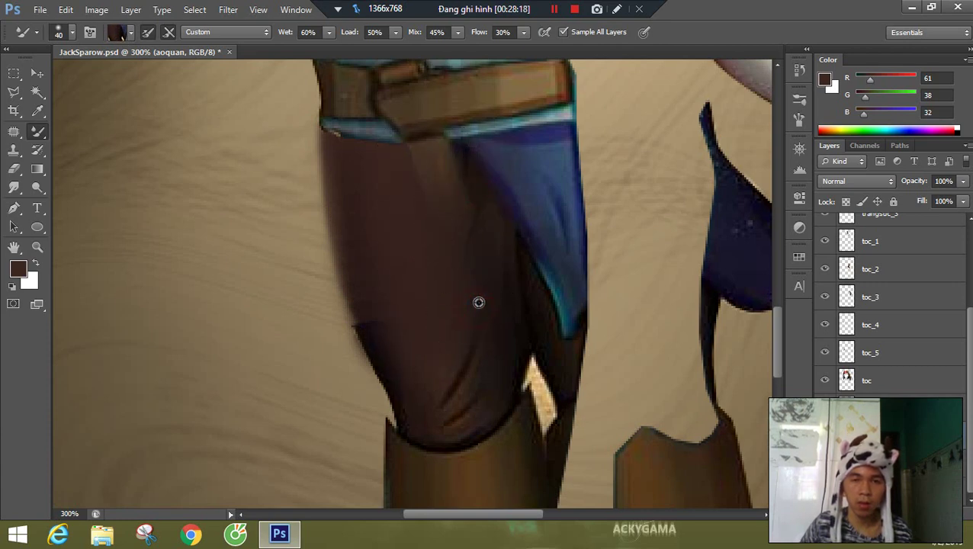
key("ctrl+alt+z")
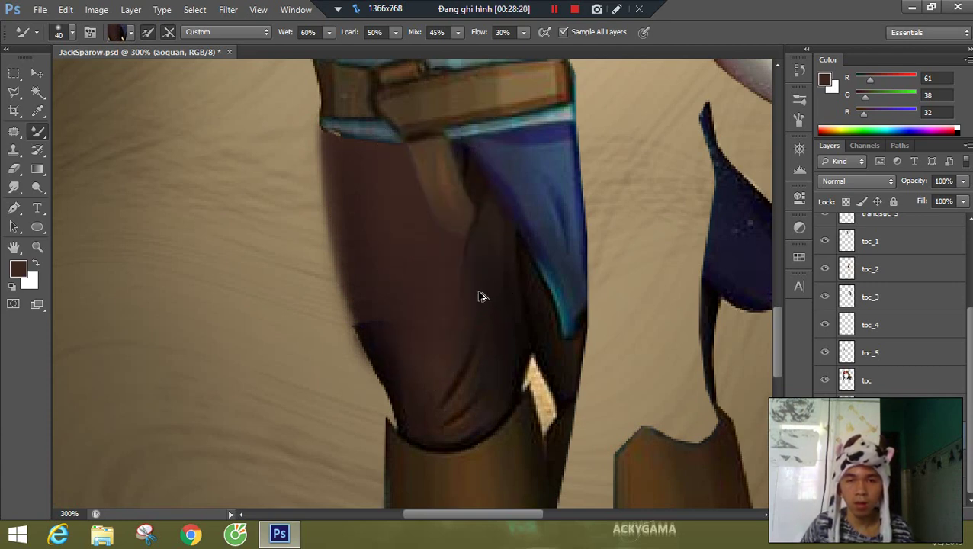
key("ctrl+alt+z")
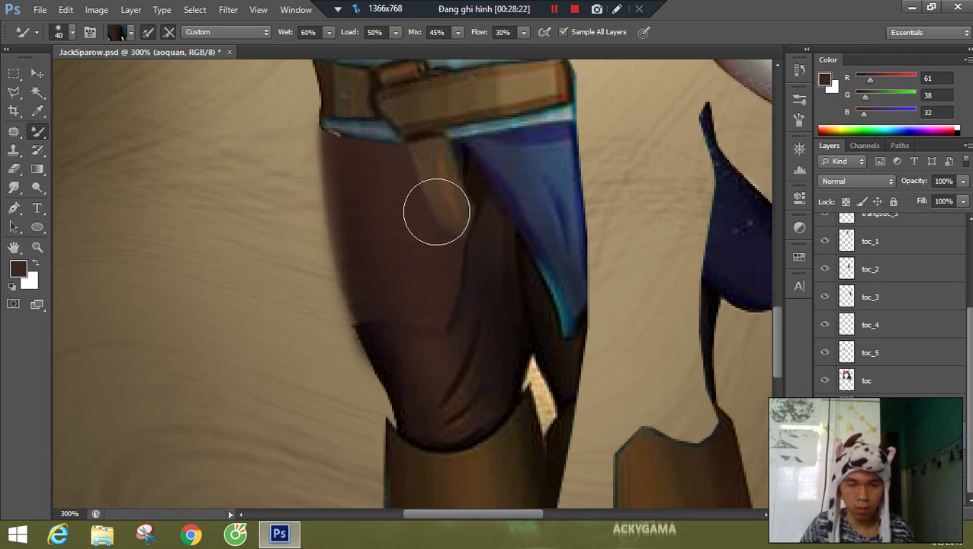
- Outline the thigh and lower trouser leg with the Polygonal Lasso, excluding the belt strap and blue cloth, and hide the selection edges
key("l")
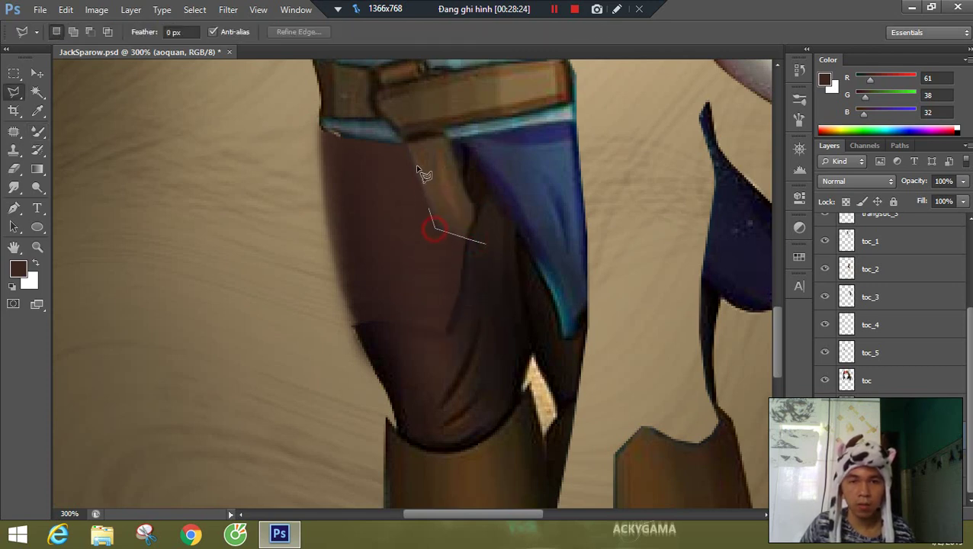
mouse_move(394, 142)
left_mouse_down()
mouse_move(295, 127)
mouse_move(277, 326)
mouse_move(376, 374)
mouse_move(480, 333)
mouse_move(489, 251)
left_mouse_up()
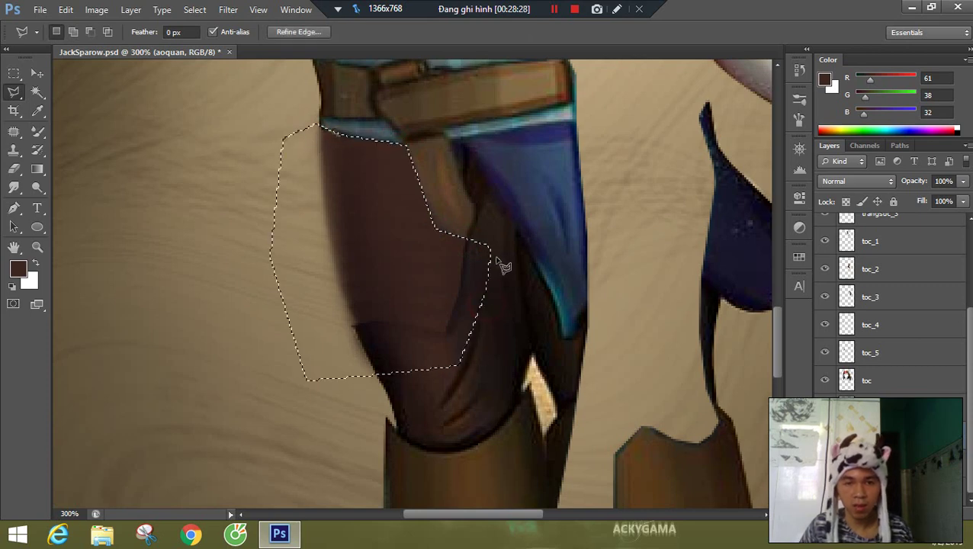
mouse_move(376, 456)
left_mouse_down()
mouse_move(476, 447)
mouse_move(529, 382)
mouse_move(527, 272)
mouse_move(514, 215)
mouse_move(486, 206)
mouse_move(466, 251)
left_mouse_up()
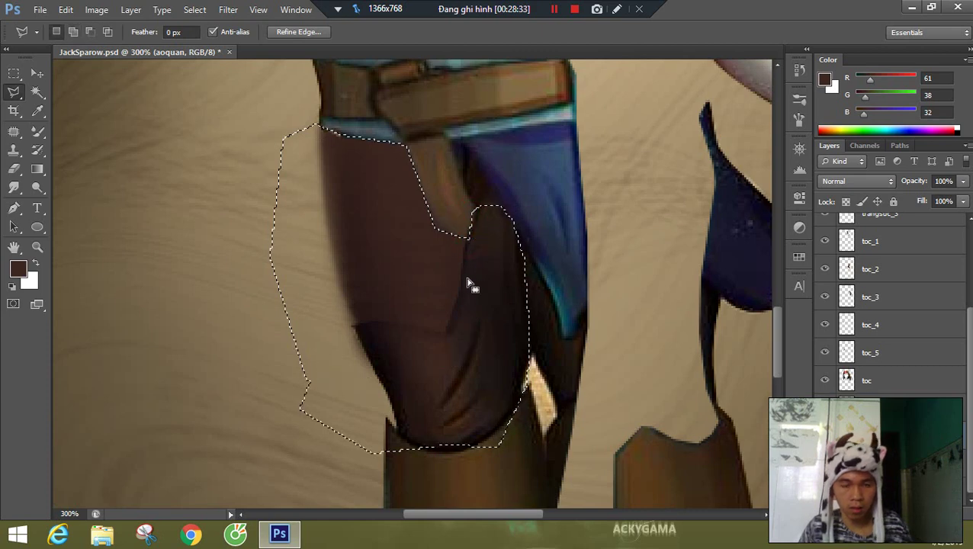
key("ctrl+h")
- Using the Mixer Brush at size 25, resample the dark trouser edge and shade along the thigh's outer contour
key("b")
key("bracketleft")
key("bracketleft")
key("bracketleft")
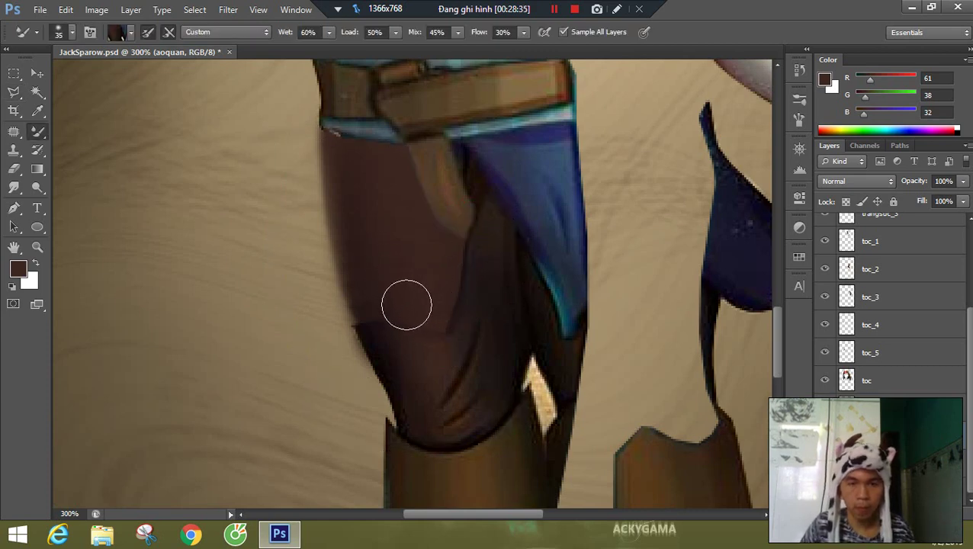
mouse_move(386, 309)
left_mouse_down()
mouse_move(391, 340)
mouse_move(363, 253)
left_mouse_up()
left_click(366, 338, "alt")
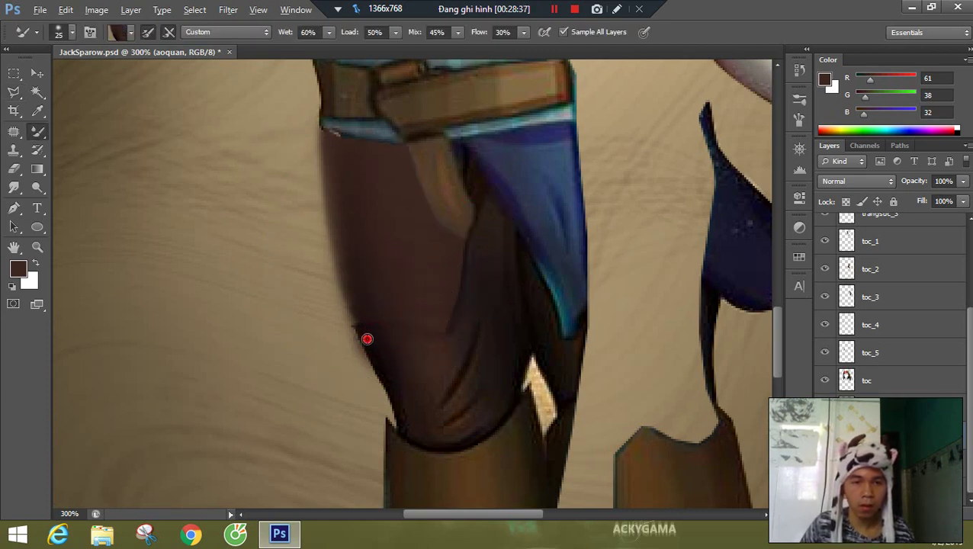
left_click_drag(369, 350, 331, 219)
left_click_drag(361, 311, 348, 231)
- Resample the trouser browns and blend away the seam between the painted thigh and the lower leg
left_click(415, 347, "alt")
mouse_move(435, 361)
left_mouse_down()
mouse_move(408, 237)
mouse_move(467, 323)
mouse_move(420, 287)
left_mouse_up()
left_click(381, 347, "alt")
mouse_move(362, 306)
left_mouse_down()
mouse_move(376, 355)
mouse_move(403, 380)
left_mouse_up()
key("z")
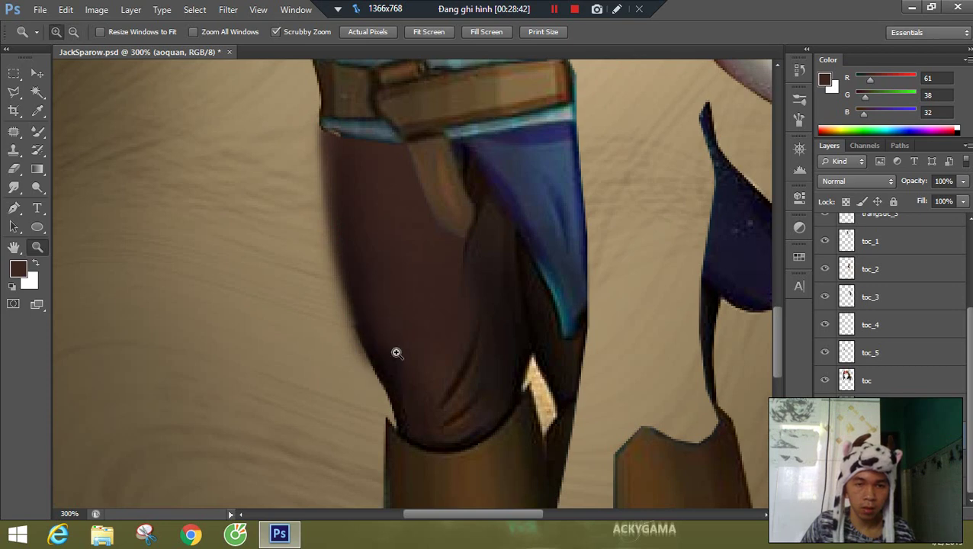
key("b")
mouse_move(376, 358)
left_mouse_down()
mouse_move(371, 286)
mouse_move(358, 279)
mouse_move(384, 357)
mouse_move(353, 246)
mouse_move(334, 219)
mouse_move(381, 357)
mouse_move(380, 316)
mouse_move(354, 252)
mouse_move(385, 215)
left_mouse_up()
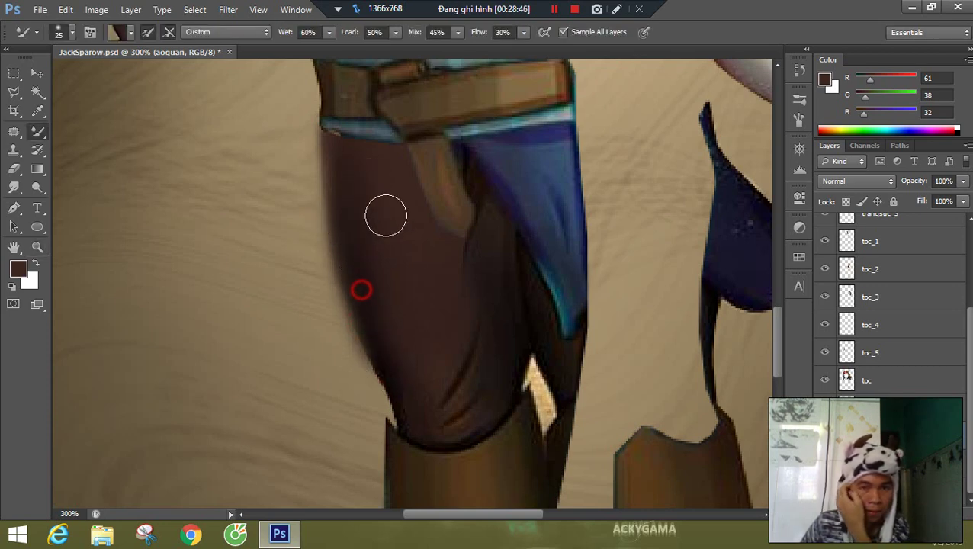
- Resample the inner leg's dark brown and smooth the shading from the knee folds up to the belt, enlarging the Mixer Brush
left_click(456, 311, "alt")
left_click_drag(452, 306, 480, 238)
left_click(478, 317, "alt")
left_click(478, 302, "alt")
mouse_move(472, 367)
left_mouse_down()
mouse_move(396, 200)
mouse_move(358, 179)
mouse_move(435, 388)
mouse_move(422, 410)
mouse_move(363, 212)
mouse_move(369, 163)
mouse_move(450, 384)
mouse_move(393, 180)
mouse_move(364, 217)
mouse_move(372, 261)
mouse_move(435, 387)
mouse_move(389, 386)
mouse_move(374, 160)
left_mouse_up()
key("bracketright")
key("bracketright")
left_click(344, 207, "alt")
- Show the vatao layer again and check how the coat flap sits over the repainted thigh
key("z")
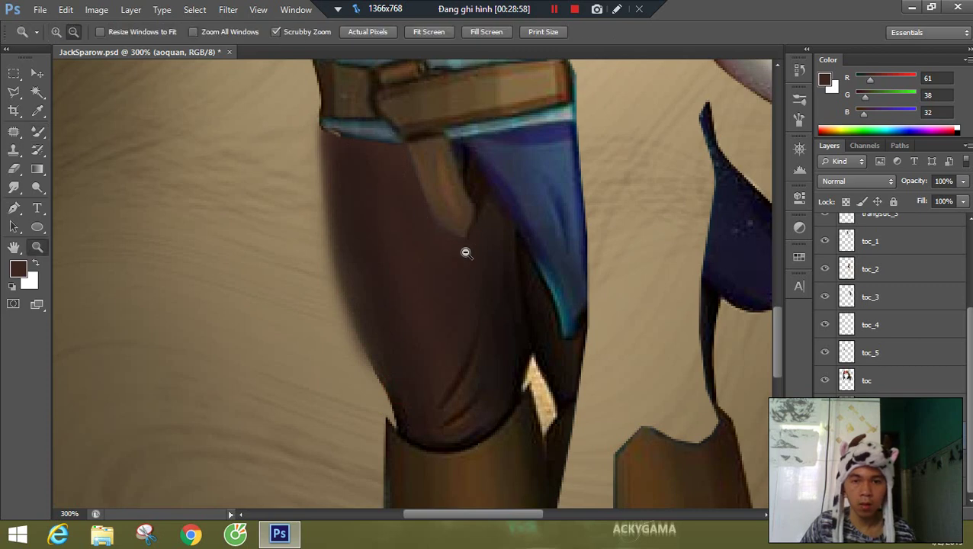
left_click(464, 254, "alt")
left_click(462, 250, "alt")
left_click(459, 245, "alt")
left_click(409, 307, "alt")
left_click(407, 338)
left_click(416, 337)
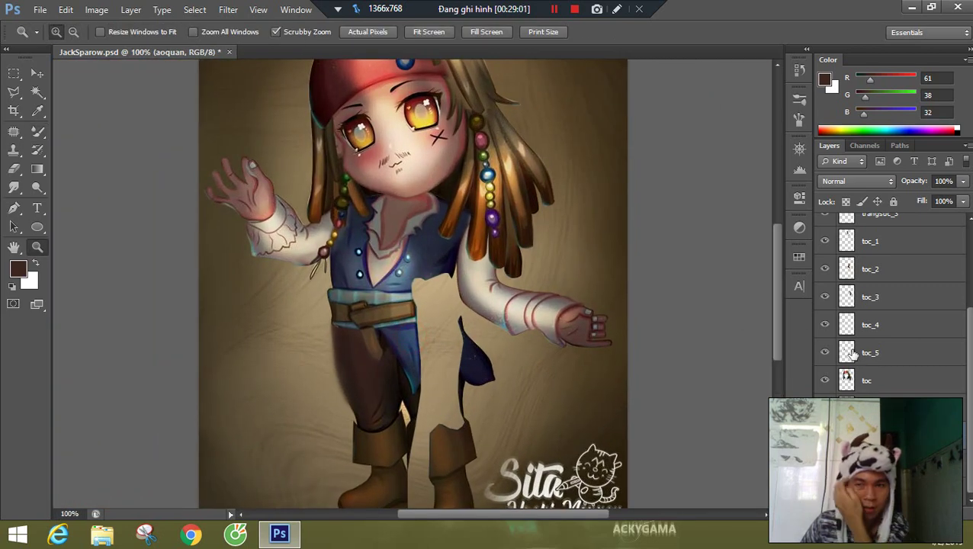
scroll(970, 327, "up", 5)
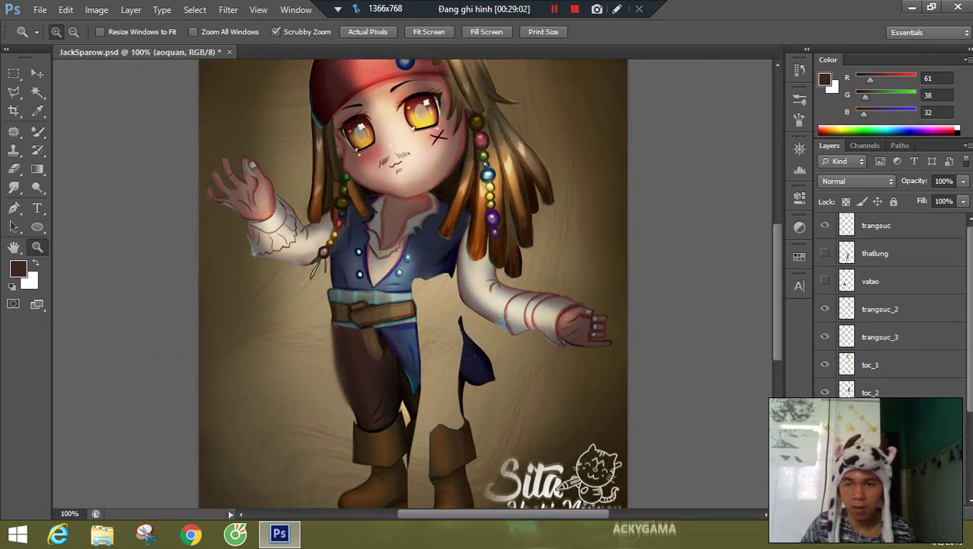
left_click(823, 283)
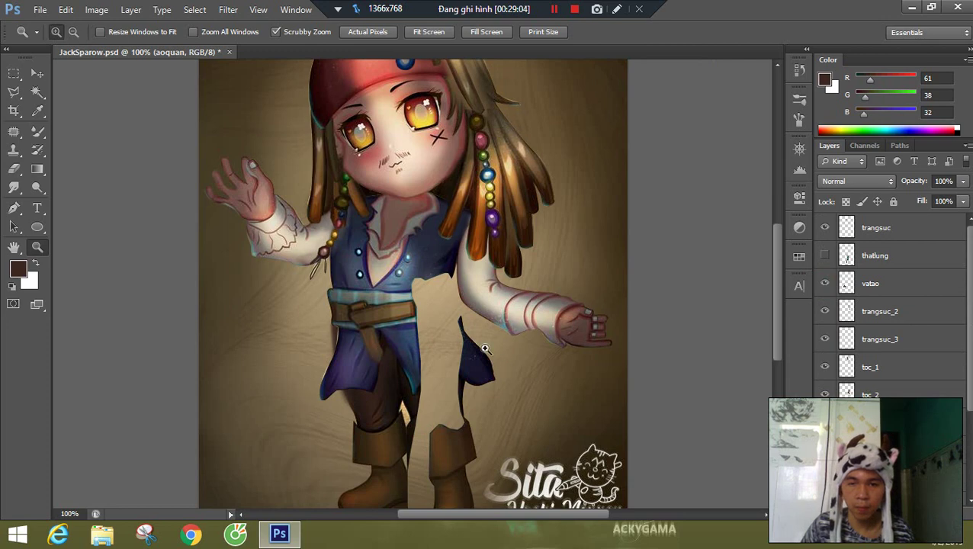
scroll(970, 436, "down", 2)
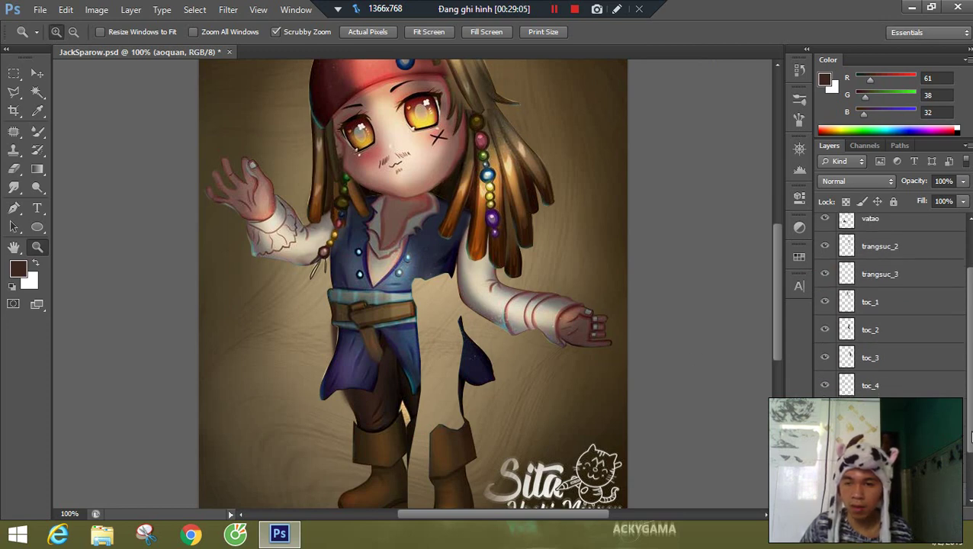
left_click(293, 341)
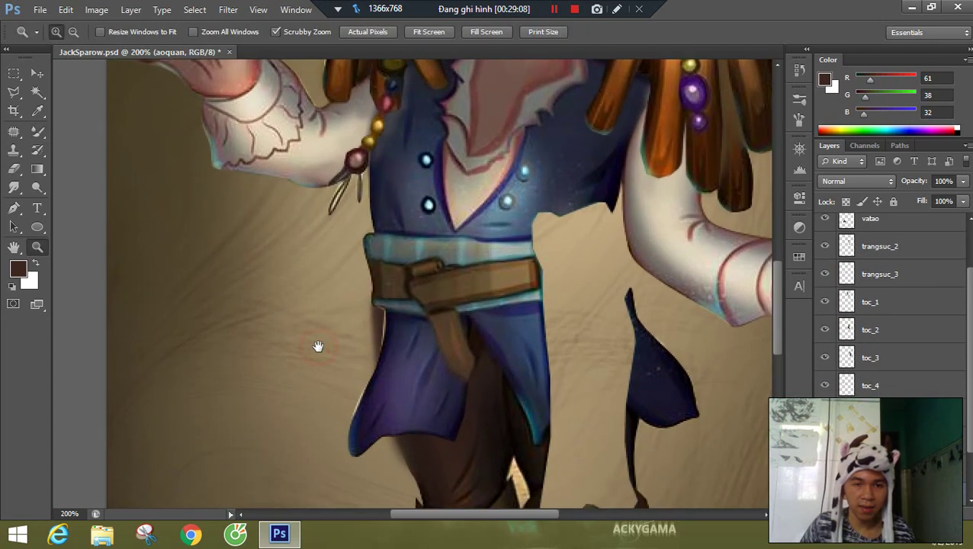
left_click_drag(300, 260, 425, 327)
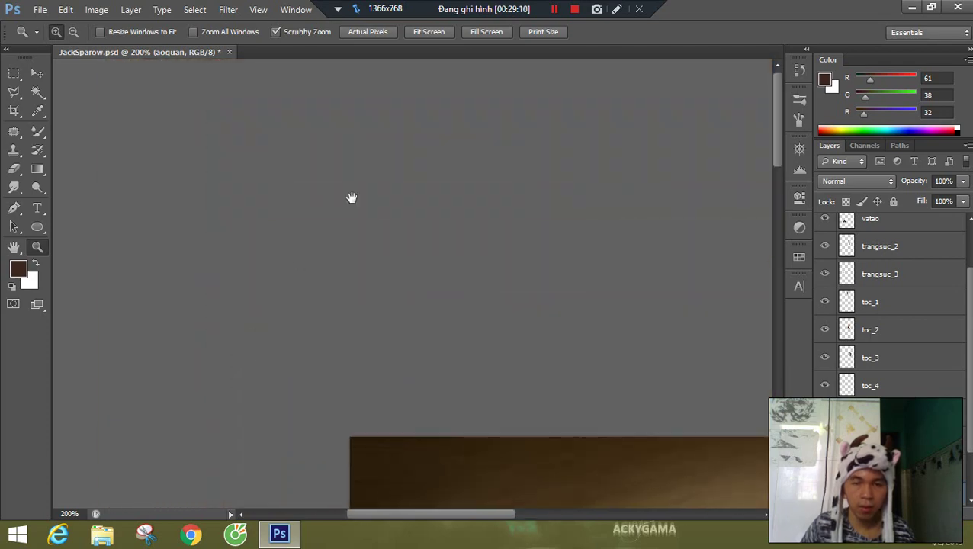
- Using the Eraser at size 6, trim the excess trouser paint on aoquan along the thigh's outer edge beside the coat flap
left_click_drag(352, 197, 369, 162)
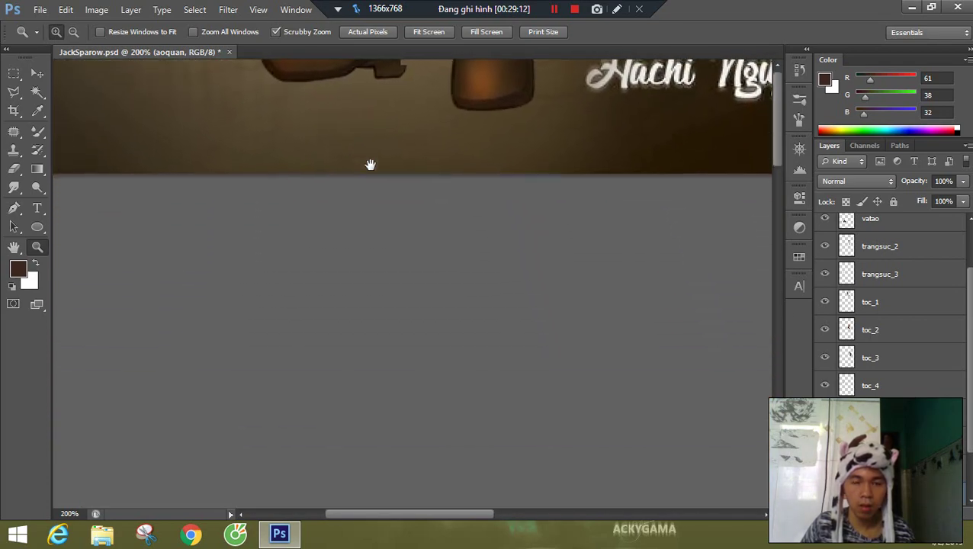
left_click(354, 158)
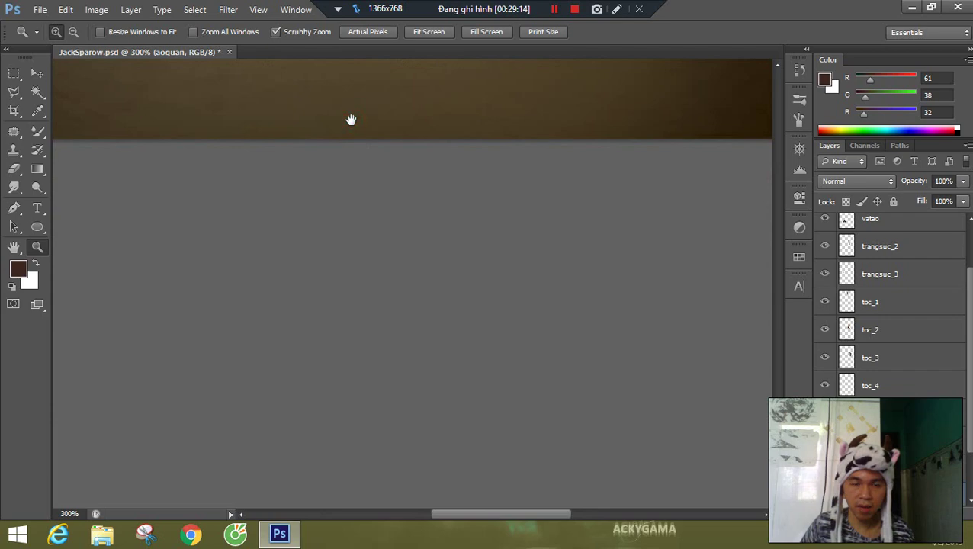
key("ctrl+0")
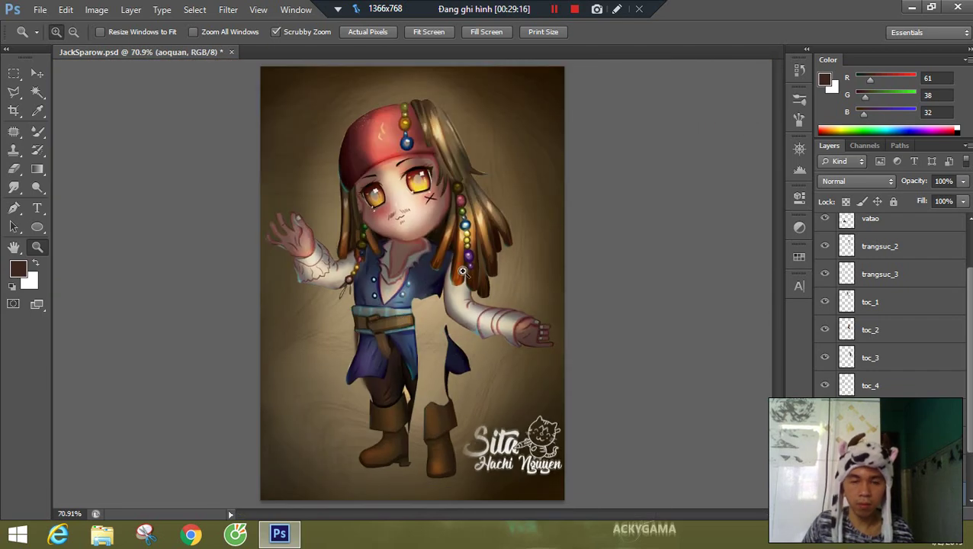
left_click(348, 346)
key("e")
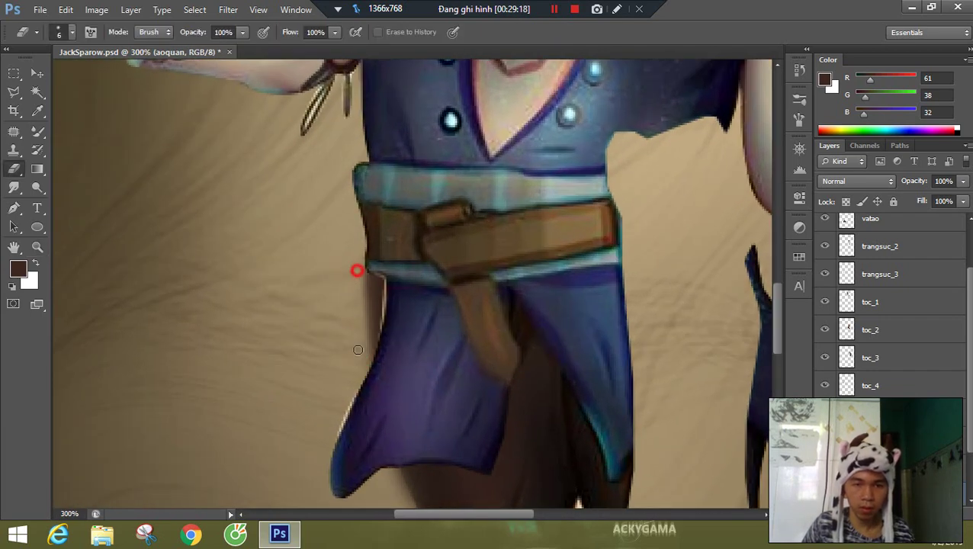
left_click_drag(358, 264, 368, 368)
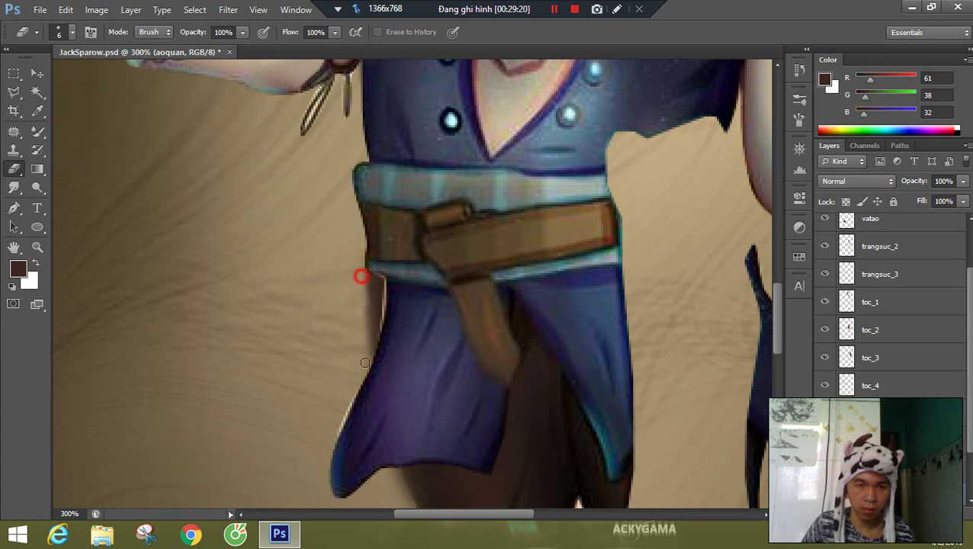
left_click_drag(357, 272, 369, 401)
left_click_drag(363, 382, 311, 180)
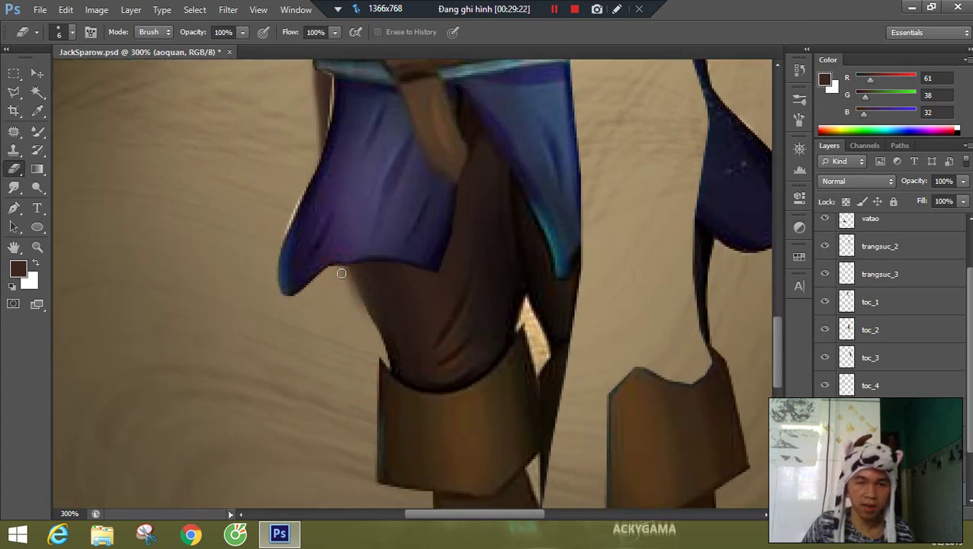
scroll(324, 215, "right", 5)
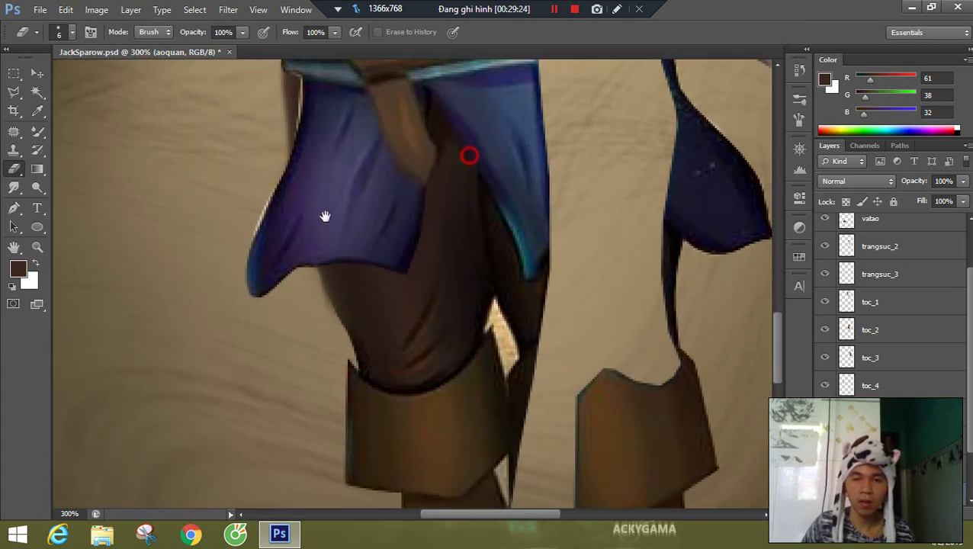
scroll(445, 248, "up", 3)
- Select Layer 3 and toggle the thatlung layer's visibility to compare the sash with the coat area it covers
left_click_drag(969, 431, 968, 463)
left_click(890, 471)
left_click(890, 495)
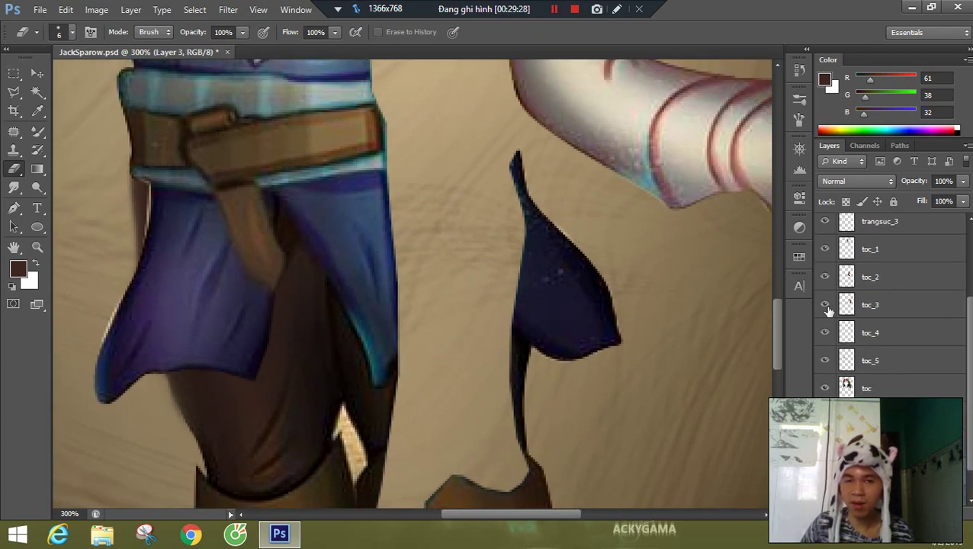
scroll(363, 189, "up", 2)
scroll(966, 311, "up", 3)
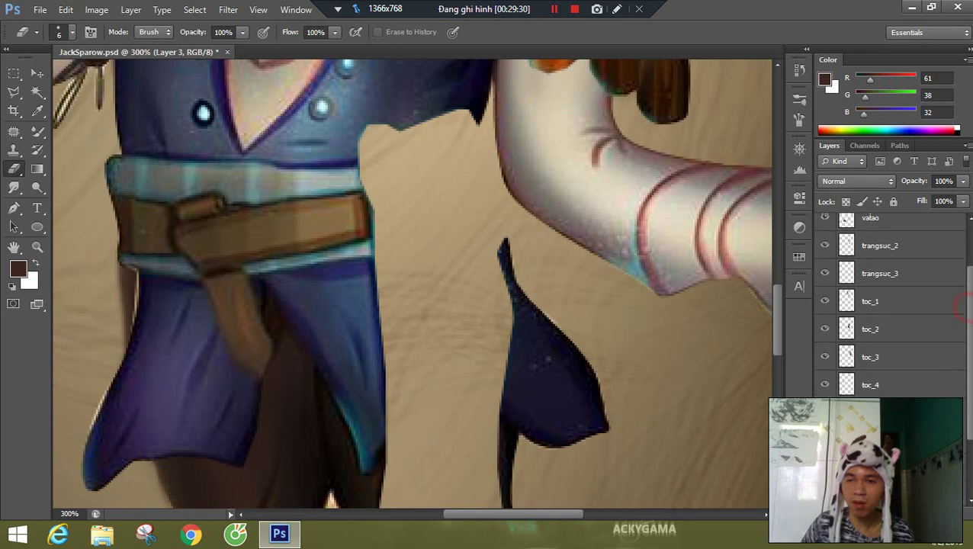
left_click(825, 257)
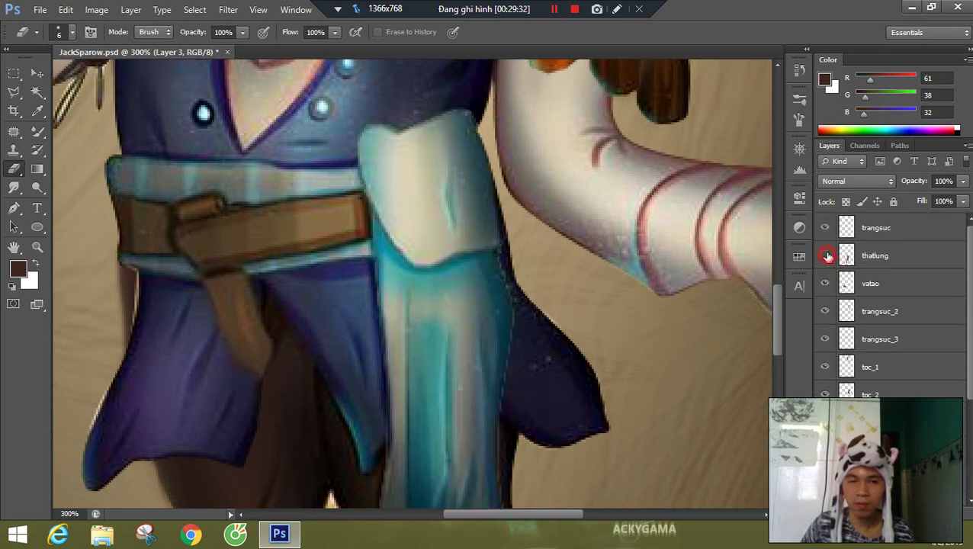
left_click(826, 256)
left_click(826, 256)
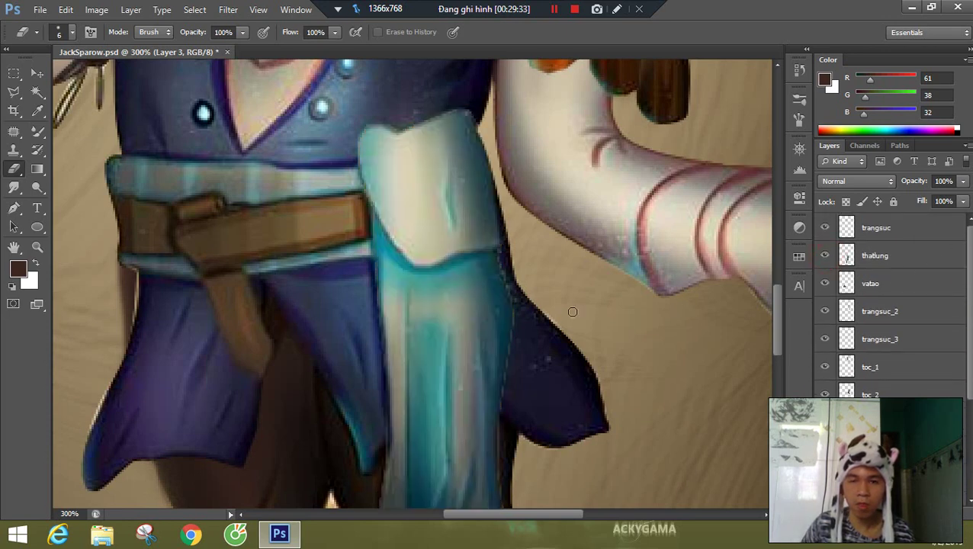
- On thatlung, trace around the sash's white upper fold with the Pen tool, then cut that piece and paste it onto a new layer
left_click(900, 261)
scroll(397, 205, "down", 3)
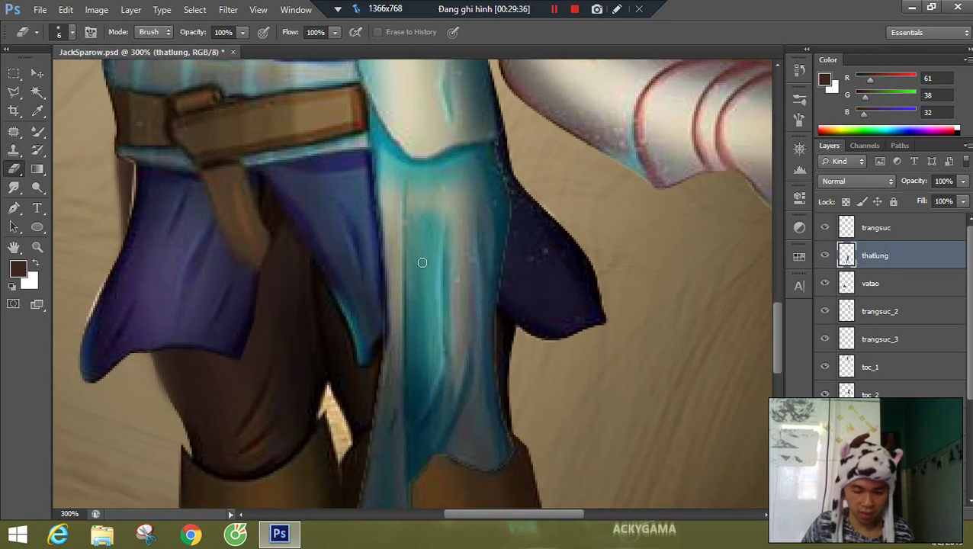
key("p")
scroll(358, 179, "up", 4)
scroll(355, 174, "down", 2)
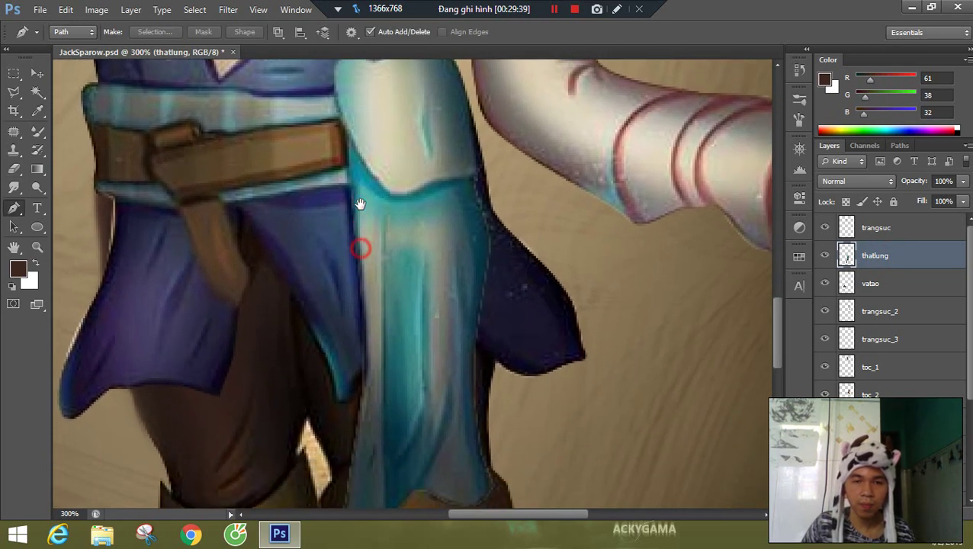
left_click(347, 128)
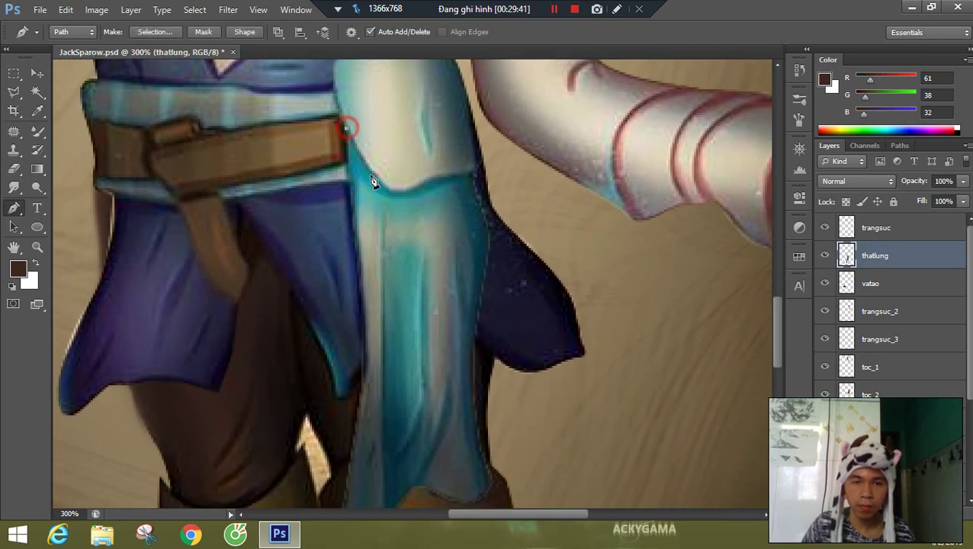
left_click(324, 110)
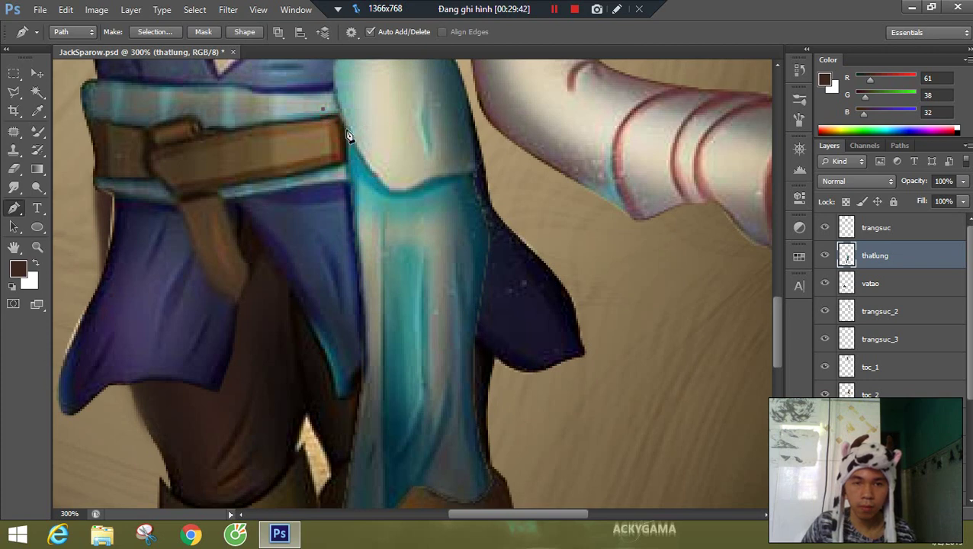
left_click(393, 194)
left_click_drag(437, 178, 485, 249)
left_click_drag(449, 100, 440, 91)
left_click_drag(408, 95, 379, 96)
left_click_drag(316, 124, 311, 131)
left_click(310, 164)
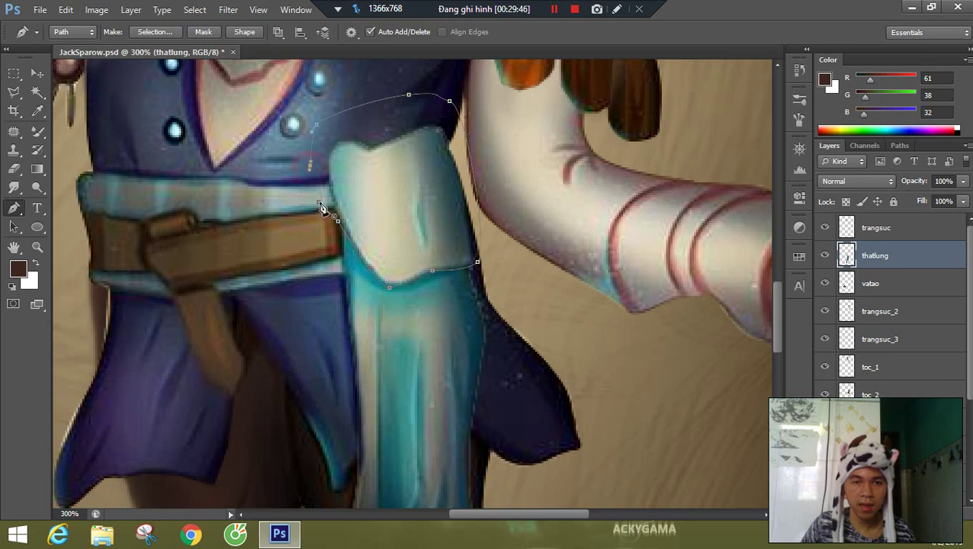
key("ctrl+Return")
key("Delete")
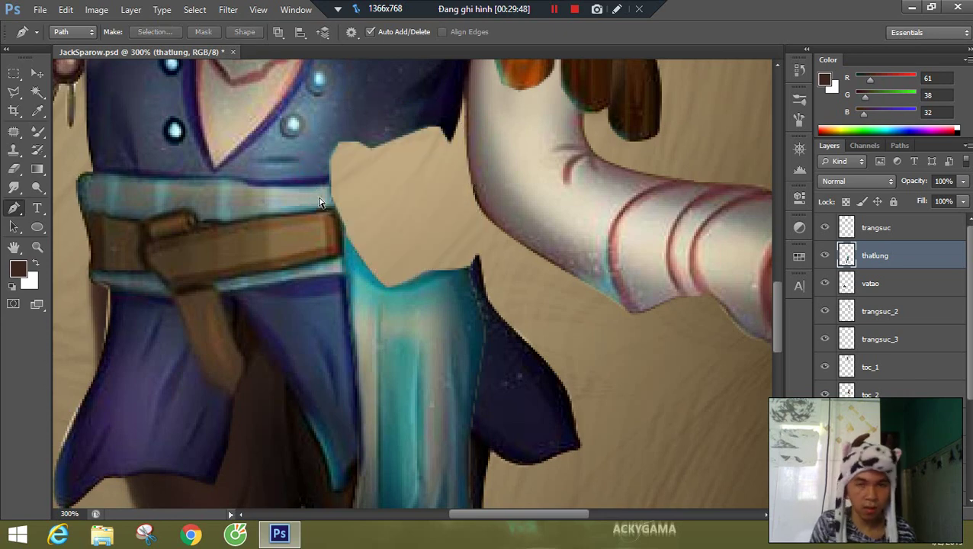
key("ctrl+v")
- Select Layer 3 and hide the thatlung layer to expose the missing coat area beneath the sash
scroll(891, 283, "down", 5)
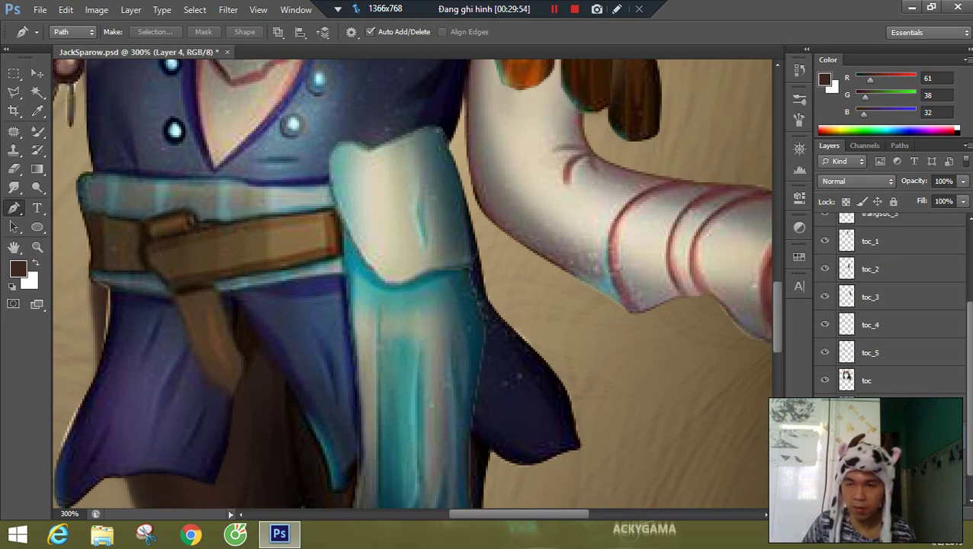
scroll(970, 368, "down", 1)
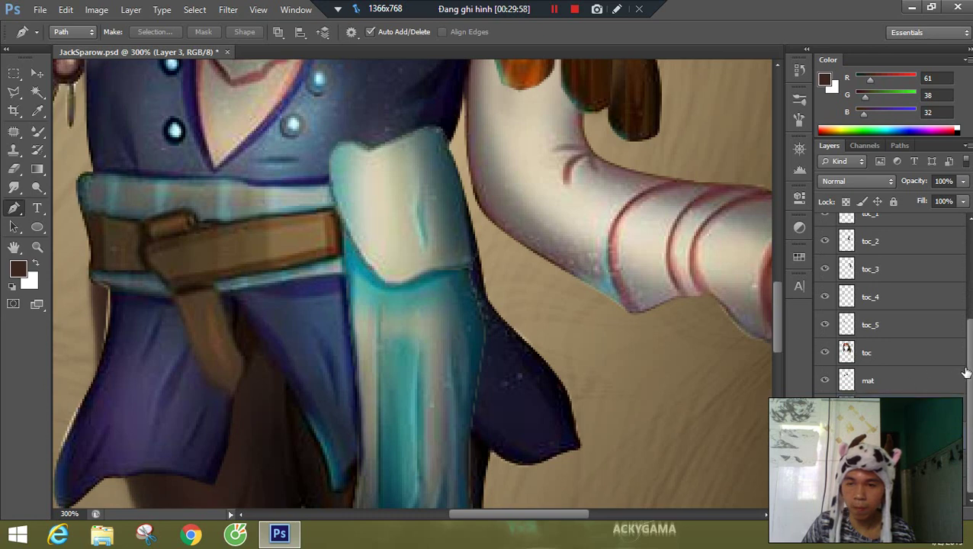
scroll(966, 372, "up", 6)
left_click(824, 256)
key("b")
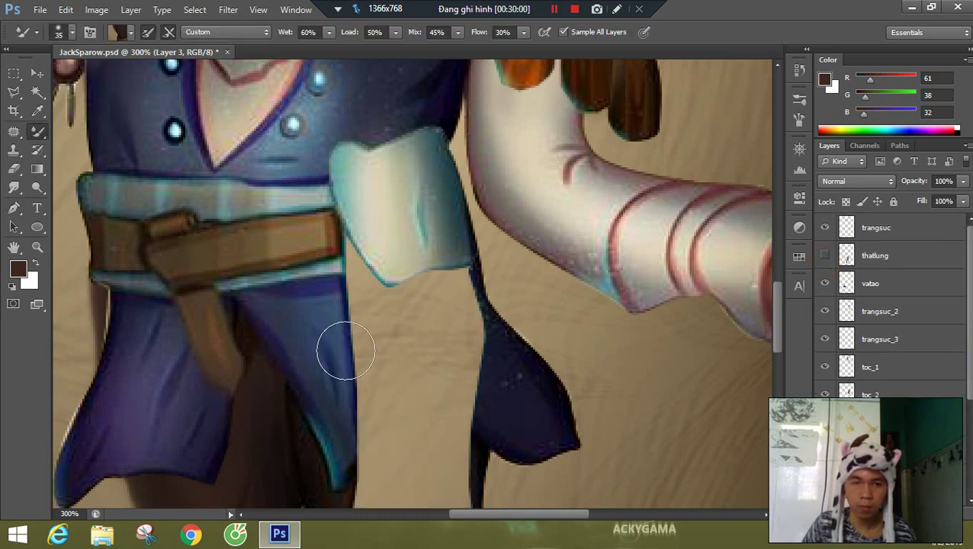
left_click_drag(364, 348, 358, 263)
- Trace the missing coat section between the front flap and the dark coat tail with the Pen tool and turn it into a selection
key("p")
left_click(322, 258)
left_click(328, 307)
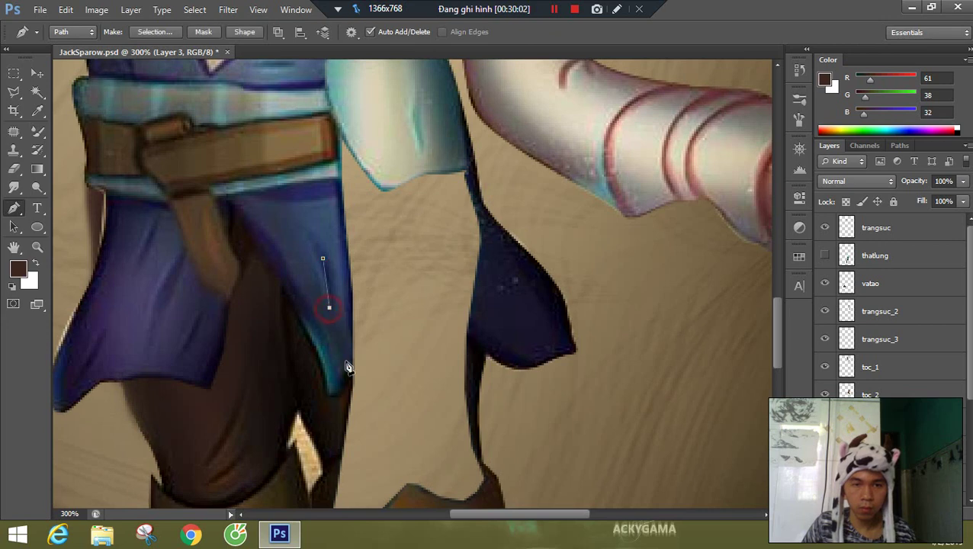
left_click_drag(467, 333, 493, 354)
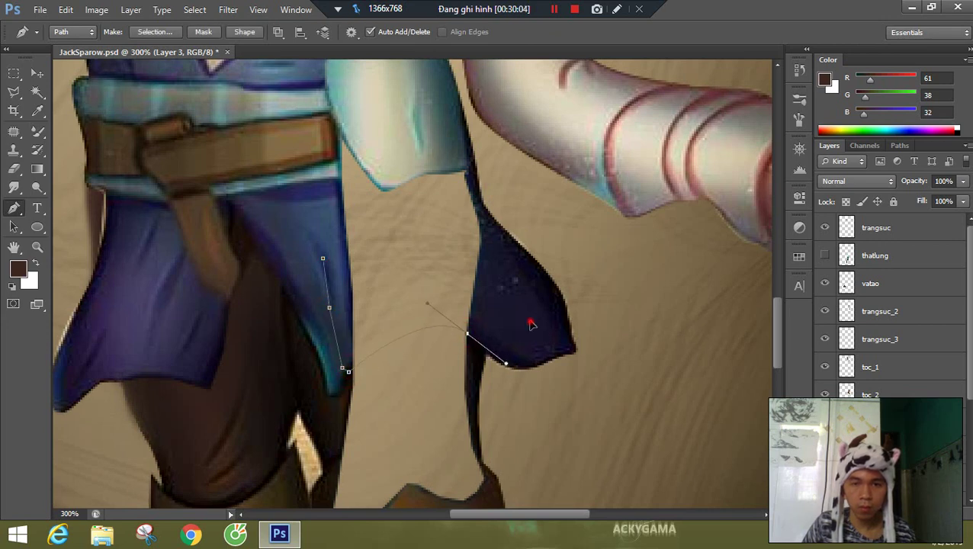
left_click_drag(531, 327, 520, 278)
left_click(490, 226)
left_click(470, 173)
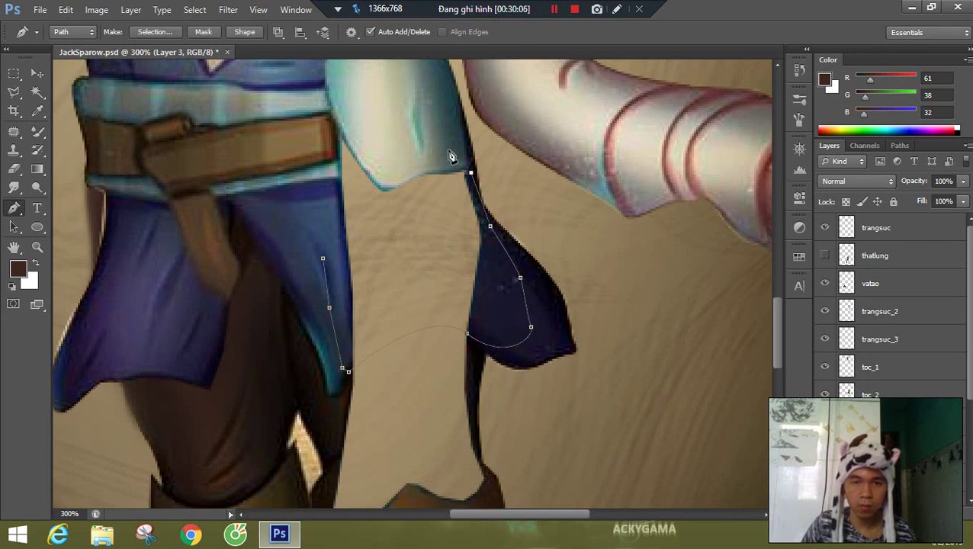
left_click(402, 167)
left_click(350, 123)
left_click_drag(317, 145, 308, 162)
left_click(306, 211)
key("ctrl+alt+z")
key("ctrl+alt+z")
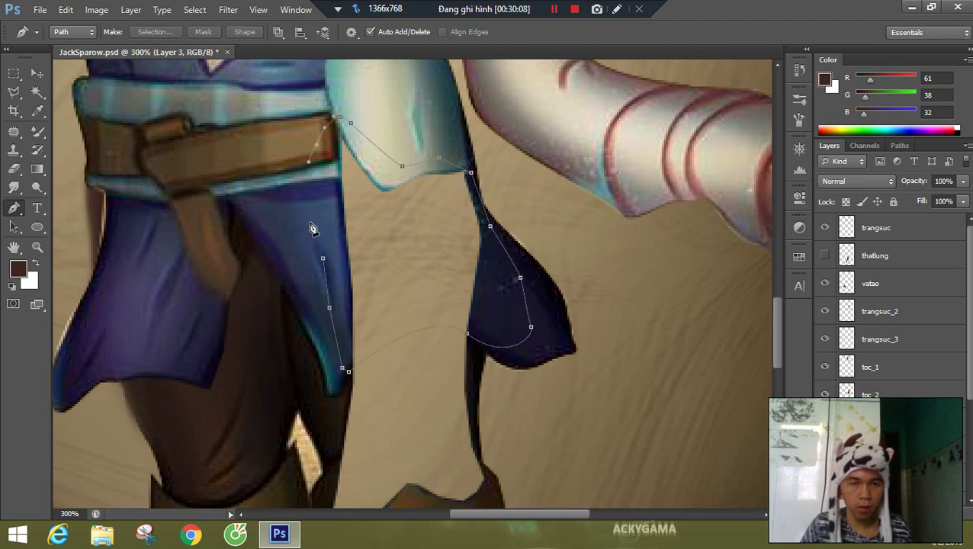
key("ctrl+Return")
- With the Mixer Brush at size 20, sample the belt's colours and extend the belt and its light trim under the white fold
key("b")
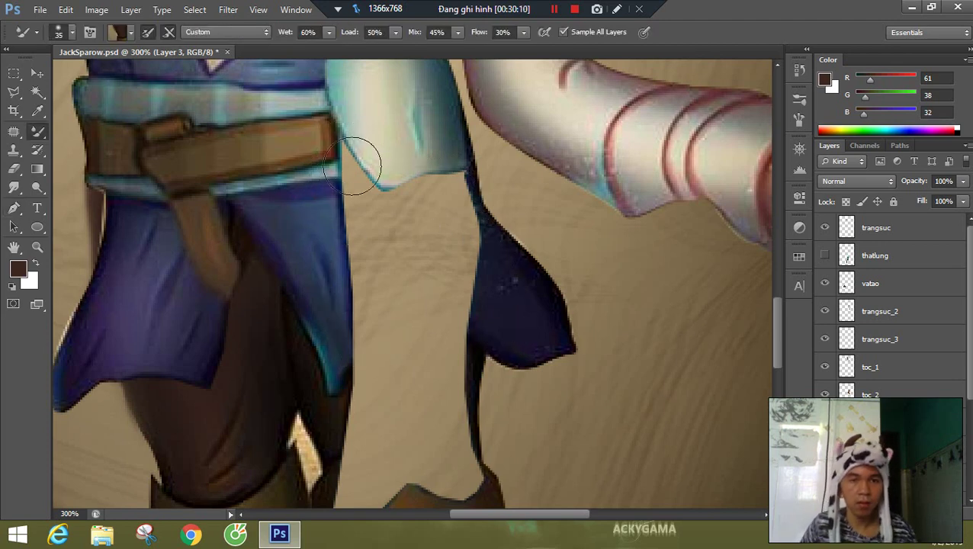
left_click(330, 169, "alt")
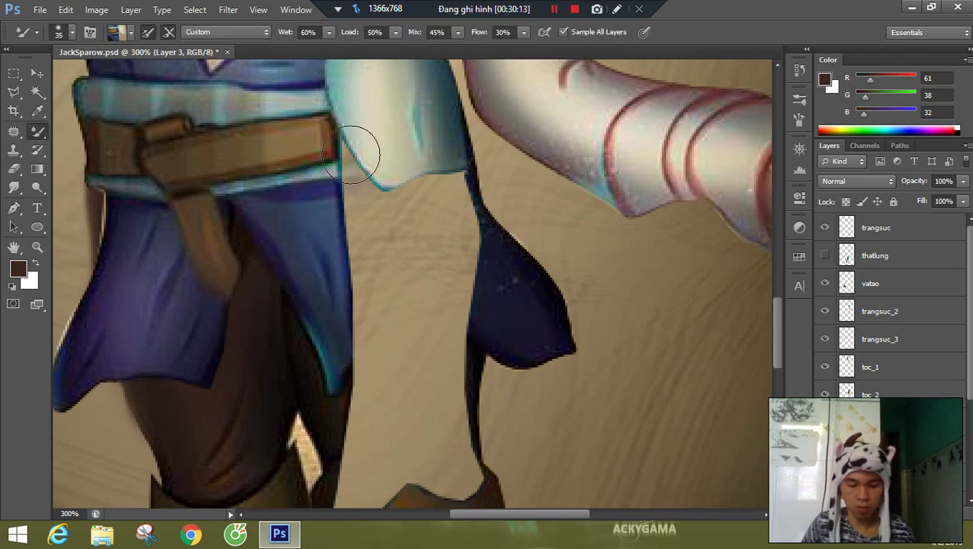
key("bracketleft")
key("bracketleft")
key("bracketleft")
left_click_drag(342, 168, 349, 168)
left_click_drag(330, 166, 393, 161)
left_click(318, 145, "alt")
left_click_drag(311, 145, 388, 145)
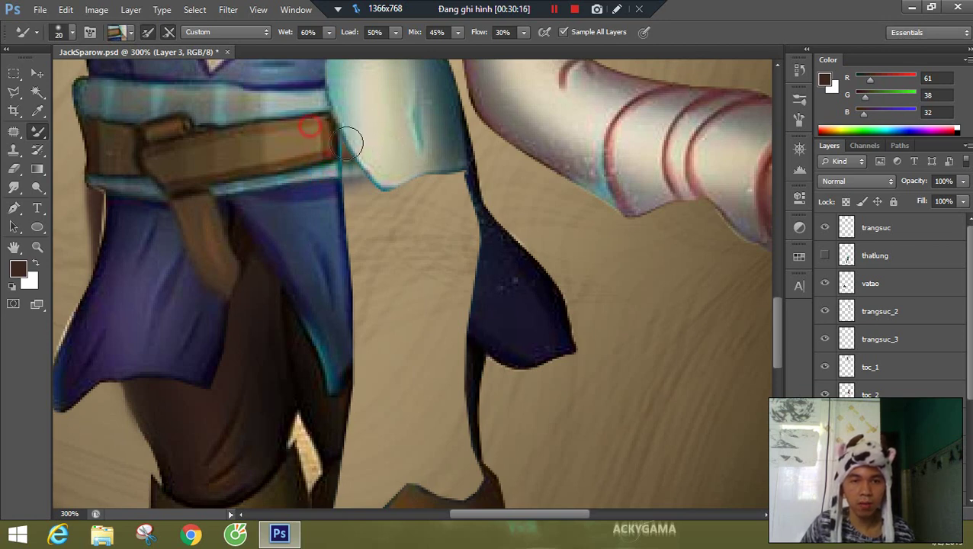
- Try to fill the selected coat section with sampled coat blue using the Mixer Brush at size 25 and a soft brush preset
left_click(332, 199, "alt")
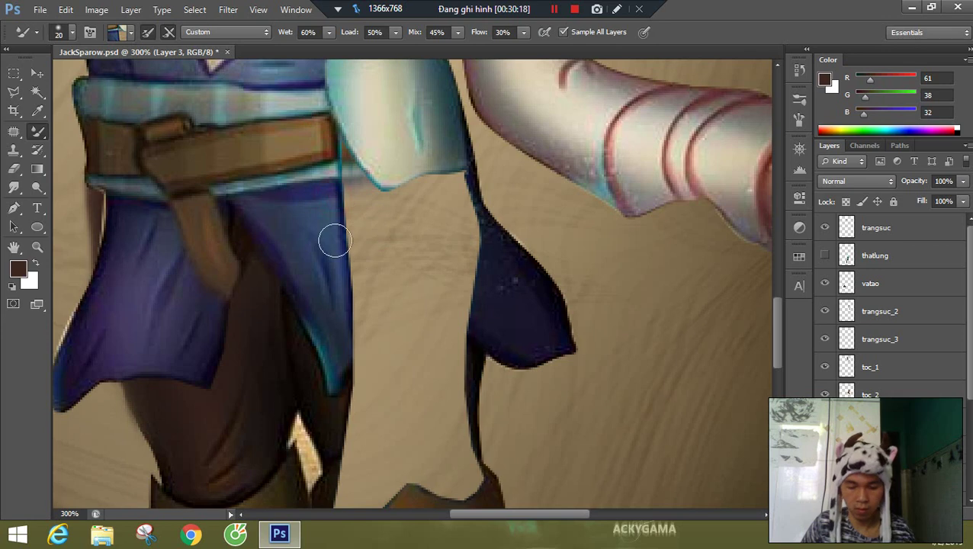
mouse_move(335, 241)
left_mouse_down()
mouse_move(464, 262)
mouse_move(407, 241)
mouse_move(324, 243)
mouse_move(416, 211)
mouse_move(468, 295)
mouse_move(412, 277)
mouse_move(472, 295)
mouse_move(457, 307)
mouse_move(364, 287)
left_mouse_up()
right_click(412, 283)
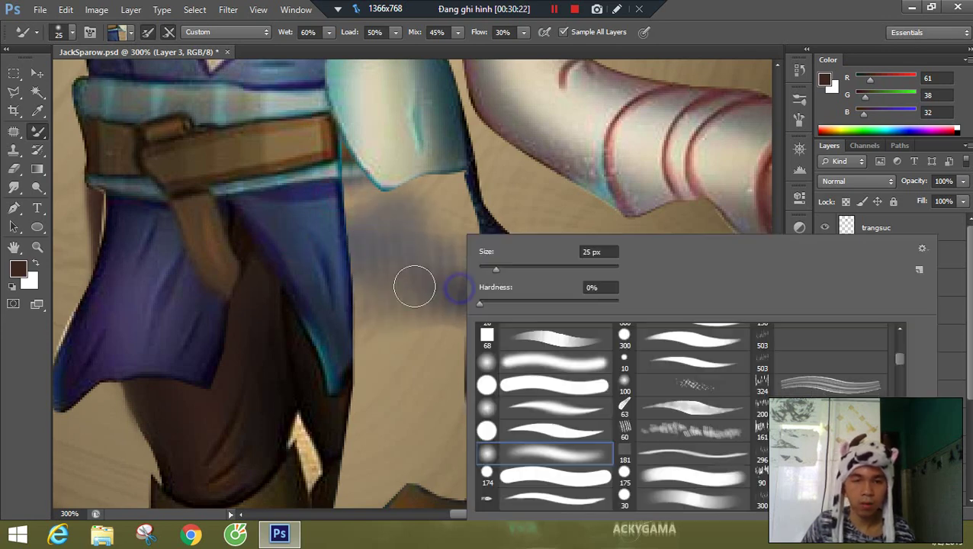
left_click(550, 372)
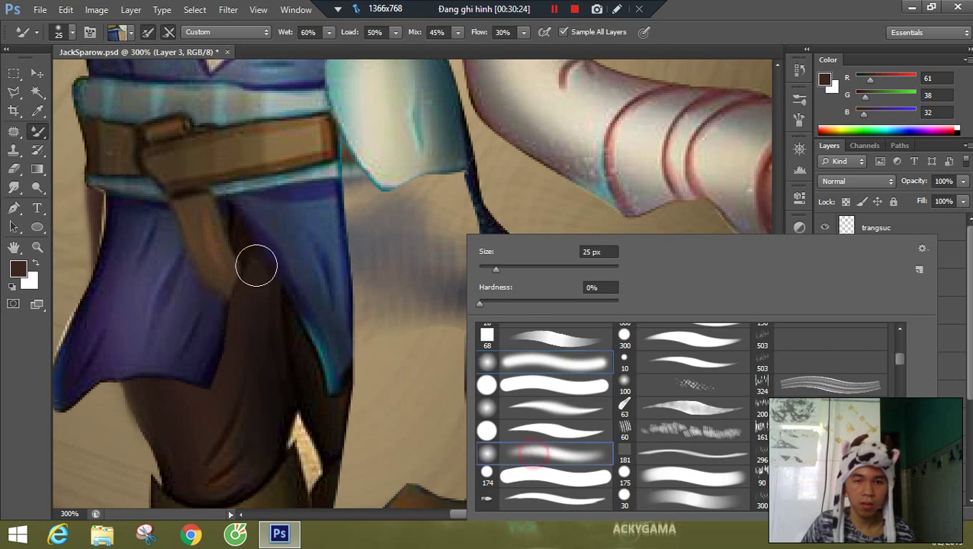
- Switch to the standard Brush at size 35 and fill the coat section beside the front flap with sampled coat blue
right_click(38, 131)
left_click(106, 133)
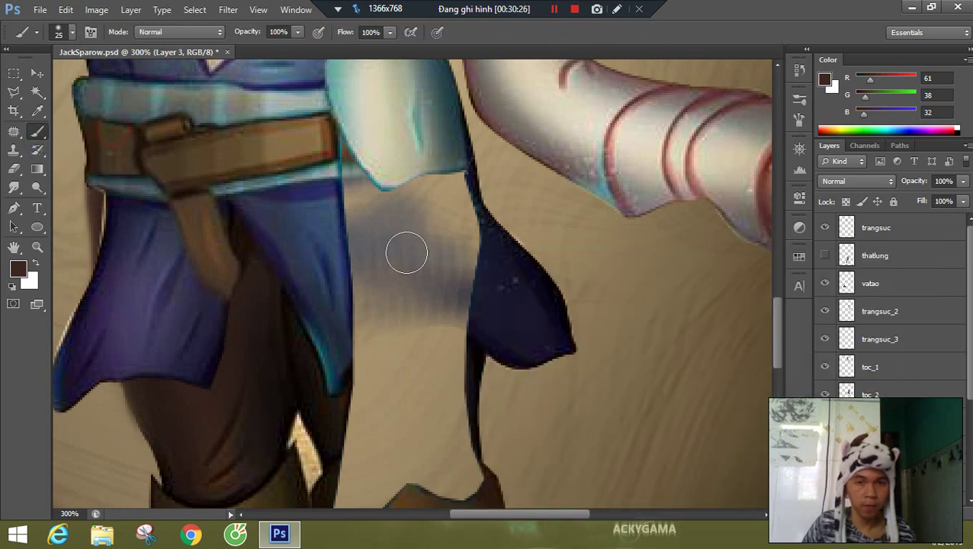
left_click(336, 210, "alt")
key("]")
mouse_move(350, 219)
left_mouse_down()
mouse_move(444, 212)
mouse_move(369, 271)
mouse_move(443, 282)
mouse_move(376, 321)
left_mouse_up()
- Sample the dark navy of the coat tail and paint the adjoining side of the selected section, undoing the misplaced stroke
left_click(494, 319, "alt")
mouse_move(469, 320)
left_mouse_down()
mouse_move(467, 200)
mouse_move(448, 169)
mouse_move(460, 267)
mouse_move(447, 198)
mouse_move(393, 180)
mouse_move(362, 196)
mouse_move(464, 195)
mouse_move(356, 190)
left_mouse_up()
key("ctrl+z")
mouse_move(491, 190)
left_mouse_down()
mouse_move(457, 183)
mouse_move(465, 237)
mouse_move(452, 217)
mouse_move(328, 219)
mouse_move(384, 219)
mouse_move(425, 269)
mouse_move(399, 308)
mouse_move(364, 244)
mouse_move(370, 324)
mouse_move(449, 273)
mouse_move(370, 231)
mouse_move(419, 245)
left_mouse_up()
left_click(319, 207, "alt")
left_click(336, 217, "alt")
left_click(461, 202, "alt")
mouse_move(461, 204)
left_mouse_down()
mouse_move(454, 277)
mouse_move(468, 320)
left_mouse_up()
- Reveal the original illustration behind the separated parts to examine how the sash falls over the legs and boots
scroll(969, 385, "down", 3)
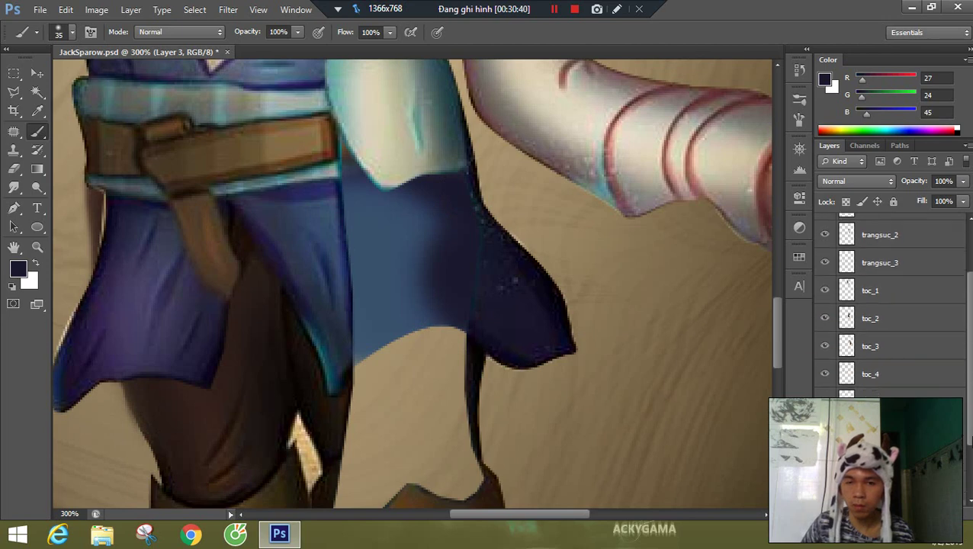
left_click_drag(499, 365, 571, 254)
left_click_drag(564, 372, 568, 240)
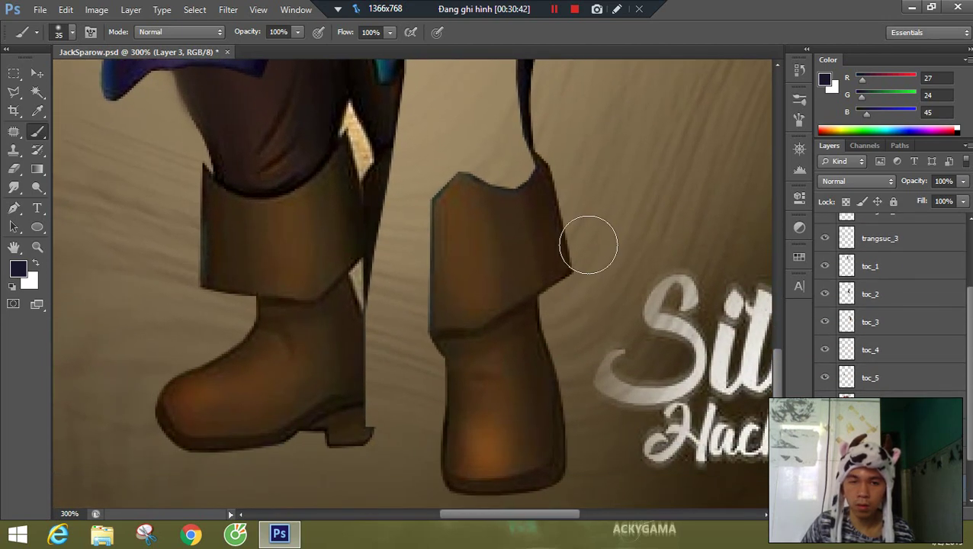
scroll(968, 391, "down", 1)
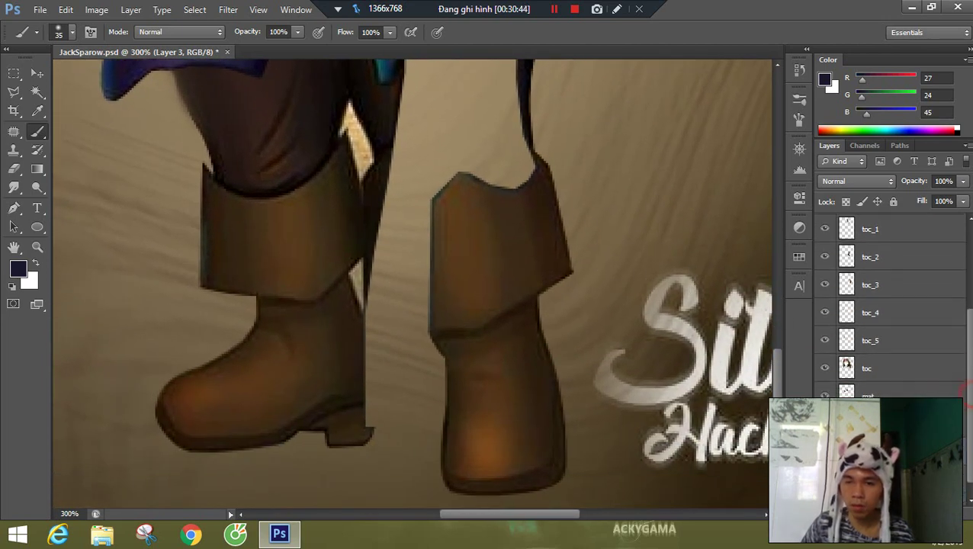
left_click(824, 479)
left_click_drag(824, 480, 824, 451)
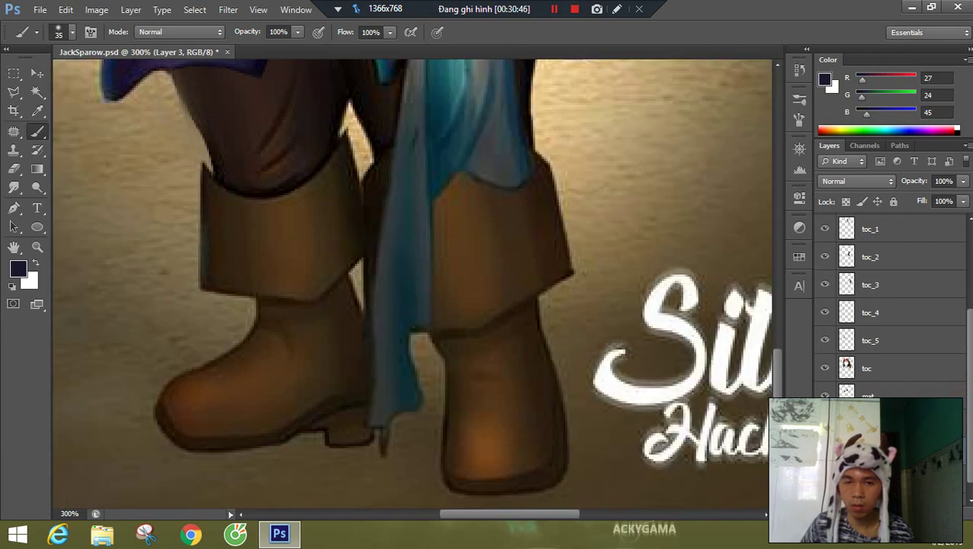
- Start a Pen path at the gap beneath the boot cuff and trace it up the inner edge of the hanging sash toward the coat
left_click_drag(526, 293, 530, 210)
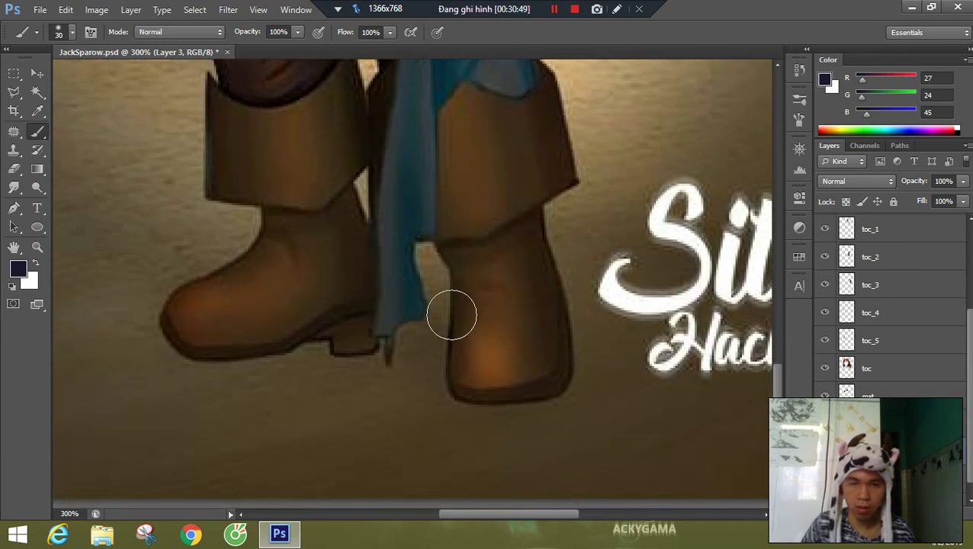
key("p")
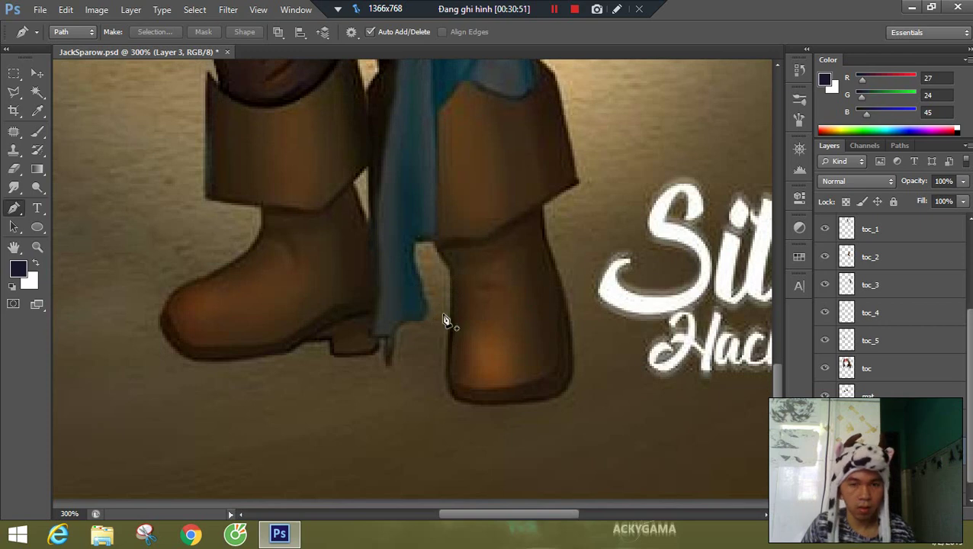
left_click_drag(436, 306, 408, 365)
left_click(410, 328)
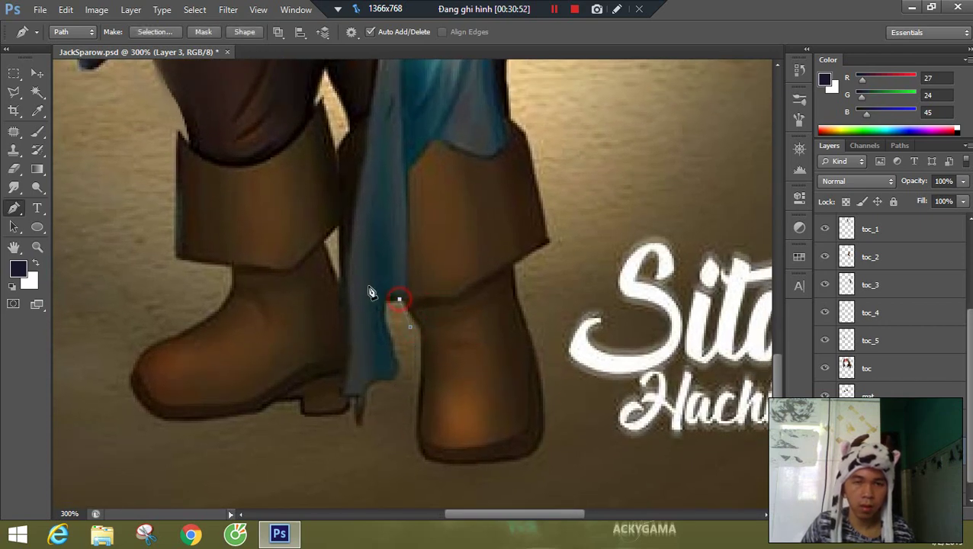
left_click_drag(380, 190, 364, 261)
left_click(336, 226)
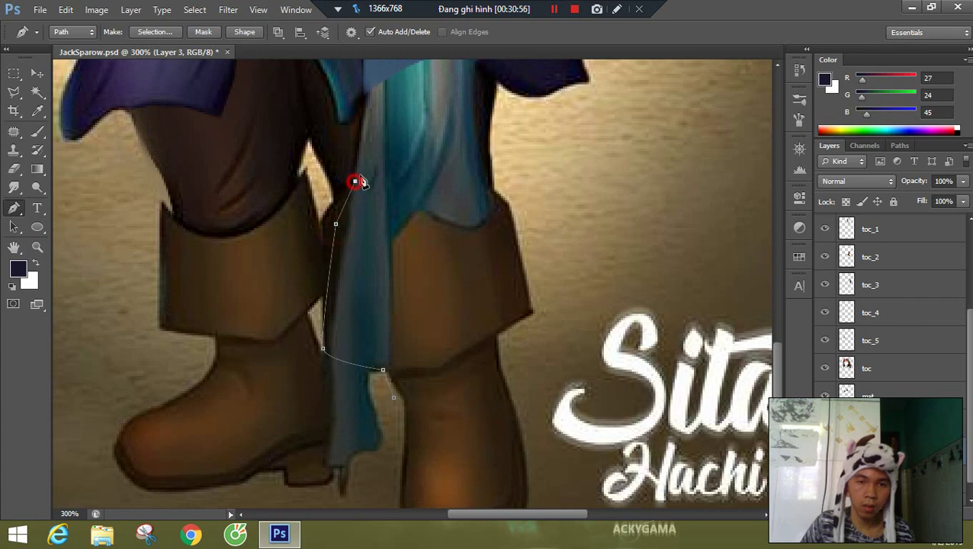
left_click_drag(369, 152, 358, 216)
key("ctrl+z")
left_click(342, 191)
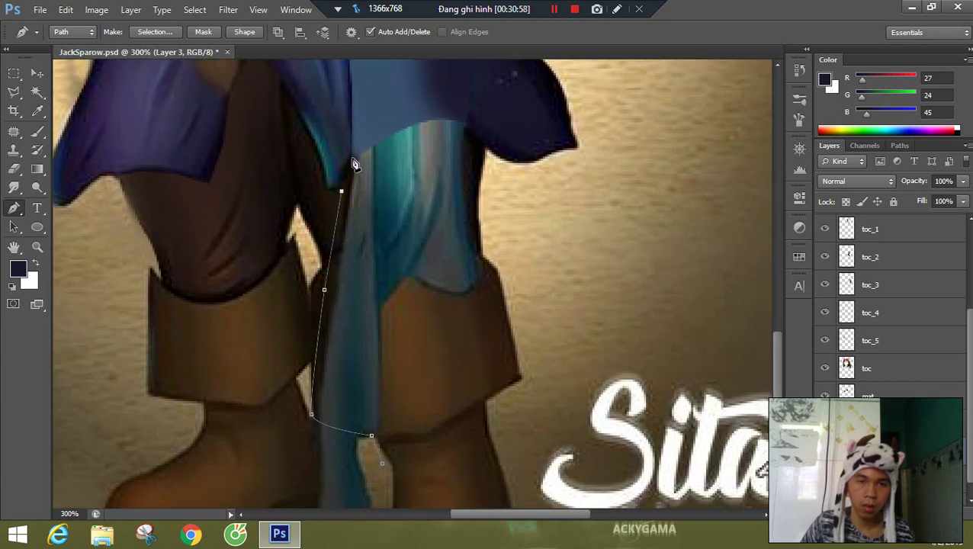
- Continue the path along the coat hem, down the outer leg and across the boot cuff, then close it and convert it to a selection
left_click_drag(466, 125, 470, 205)
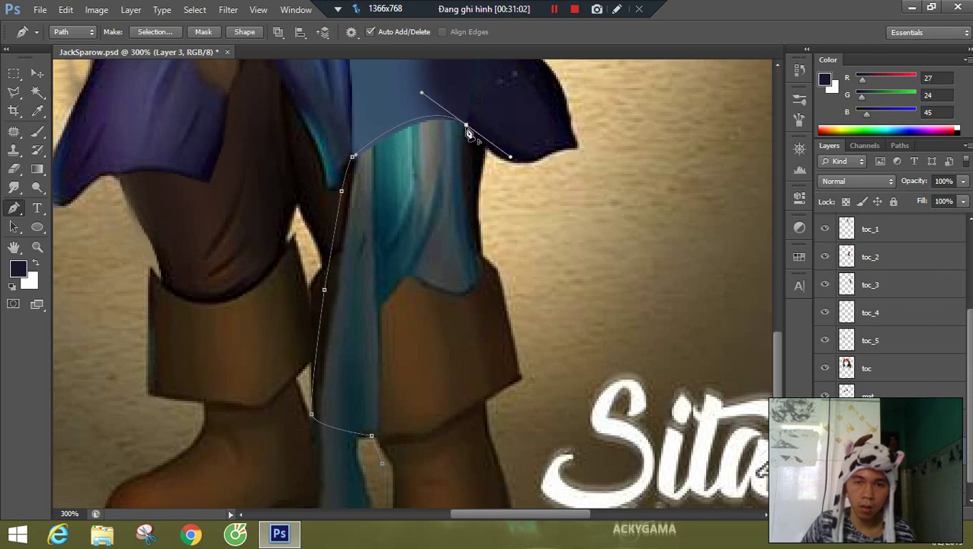
left_click(469, 159)
left_click(472, 197)
left_click(484, 269)
left_click(485, 307)
left_click(467, 341)
left_click(430, 372)
left_click(404, 427)
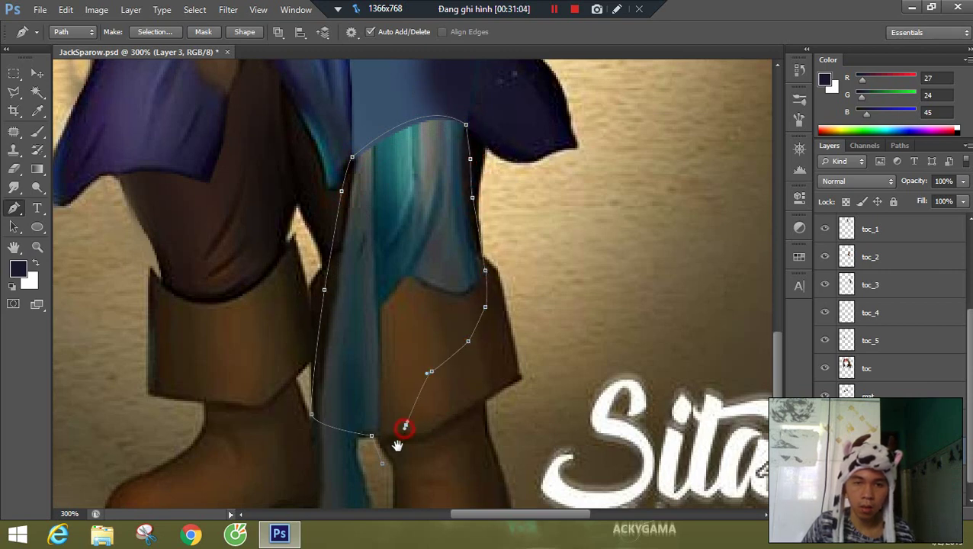
left_click_drag(397, 445, 430, 343)
left_click(414, 364)
key("ctrl+Return")
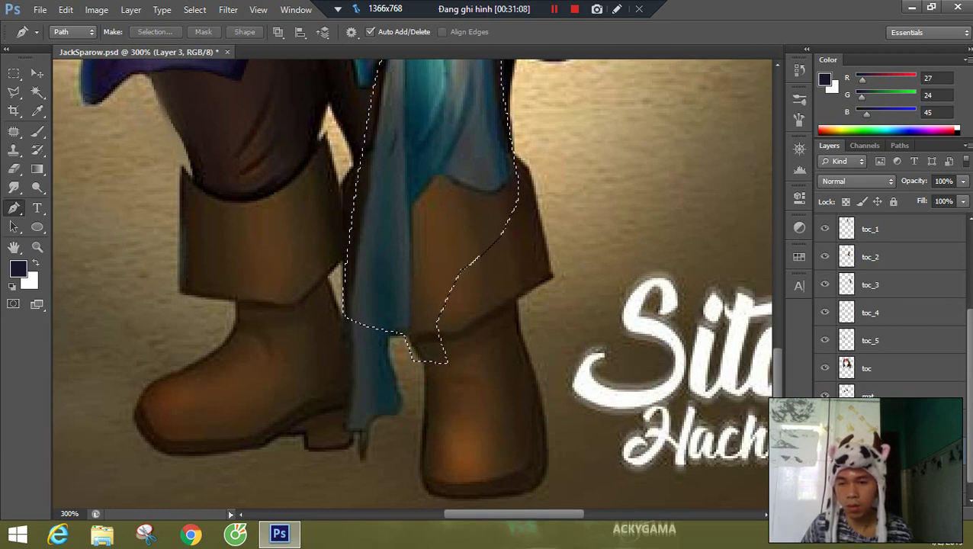
- Hide the original illustration and fill the missing part of the boot cuff with sampled light and dark browns at brush size 35
left_click(824, 479)
key("b")
left_click(430, 243, "alt")
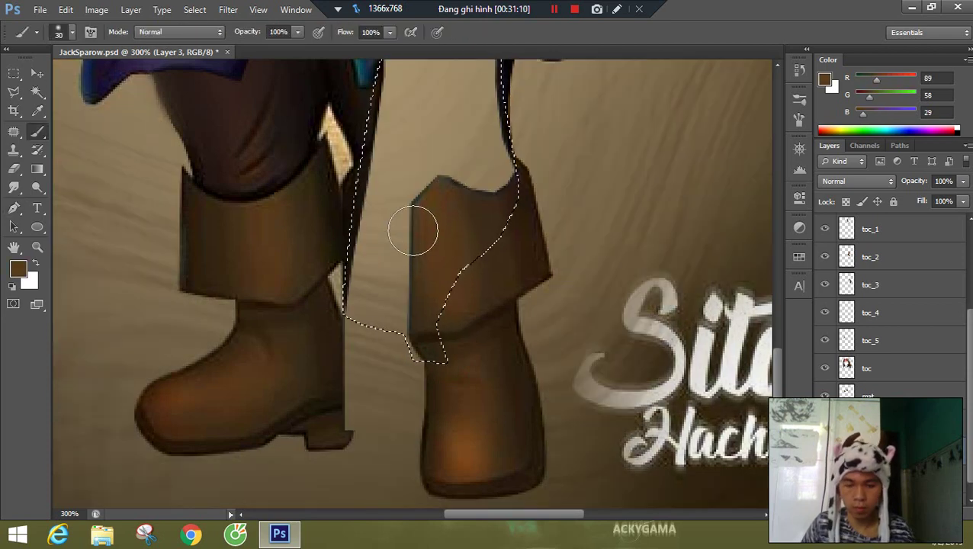
key("]")
left_click_drag(432, 197, 364, 283)
left_click(353, 183, "alt")
mouse_move(354, 184)
left_mouse_down()
mouse_move(343, 293)
mouse_move(351, 338)
left_mouse_up()
left_click(420, 300, "alt")
mouse_move(420, 302)
left_mouse_down()
mouse_move(423, 334)
mouse_move(394, 328)
left_mouse_up()
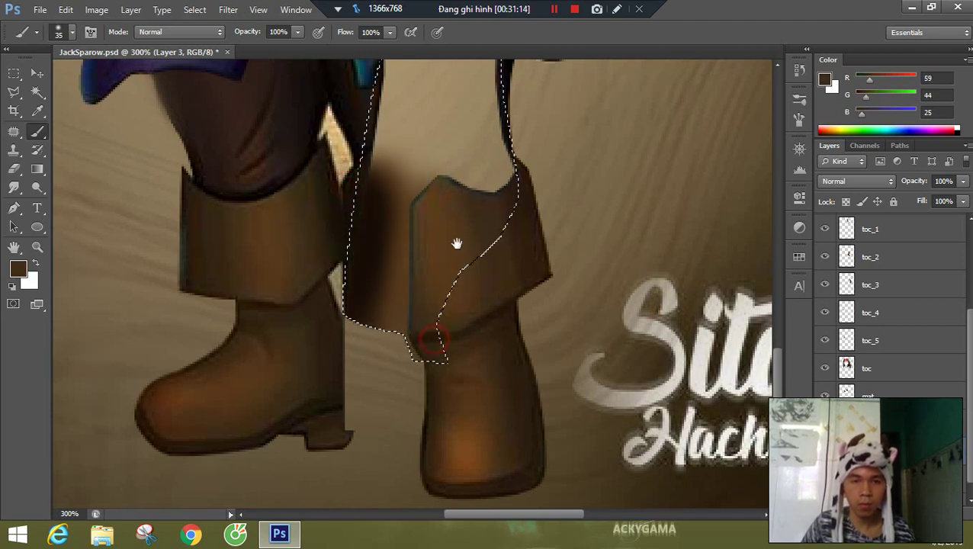
- Fill the selected trouser leg between the coat hem and boot cuff with sampled dark brown and deselect
left_click_drag(474, 150, 459, 351)
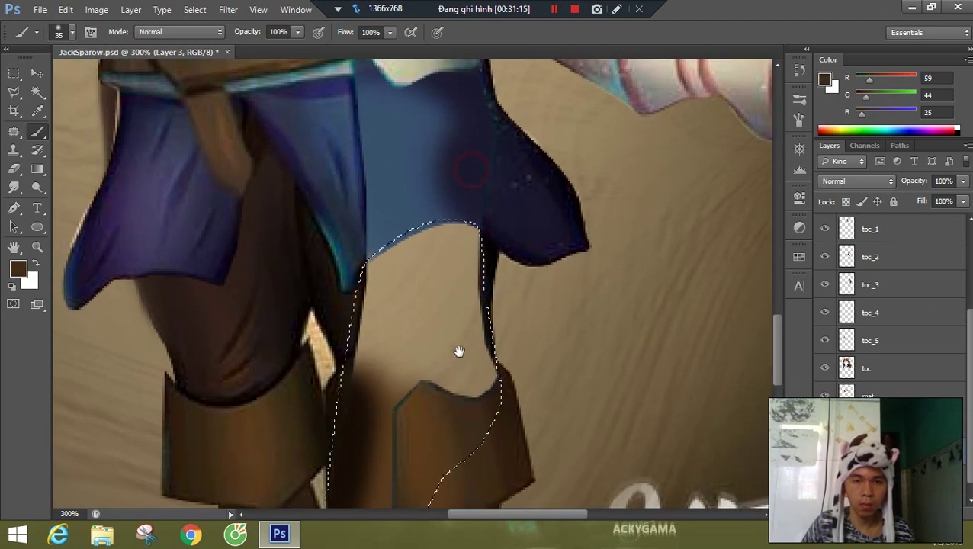
left_click(334, 305, "alt")
mouse_move(360, 320)
left_mouse_down()
mouse_move(382, 334)
mouse_move(357, 336)
mouse_move(449, 354)
mouse_move(454, 369)
mouse_move(362, 352)
mouse_move(439, 271)
mouse_move(409, 238)
mouse_move(481, 244)
mouse_move(467, 280)
mouse_move(441, 219)
mouse_move(400, 299)
mouse_move(450, 265)
mouse_move(375, 346)
mouse_move(435, 350)
mouse_move(469, 370)
mouse_move(439, 344)
mouse_move(419, 241)
mouse_move(488, 286)
left_mouse_up()
key("ctrl+d")
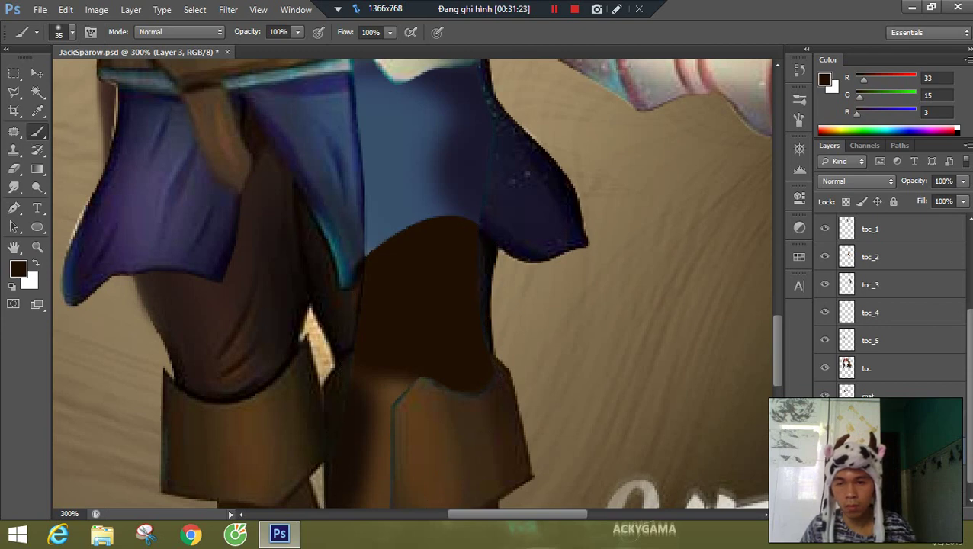
- Add a new layer and blend the repainted coat section into the front flap with the Mixer Brush and sampled coat blue
key("ctrl+shift+alt+n")
right_click(38, 135)
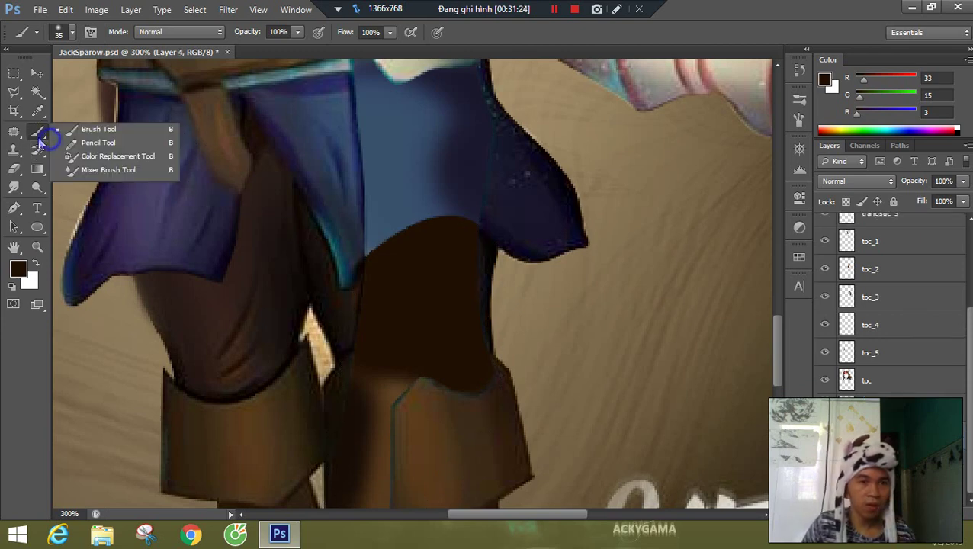
left_click(77, 170)
scroll(366, 195, "up", 3)
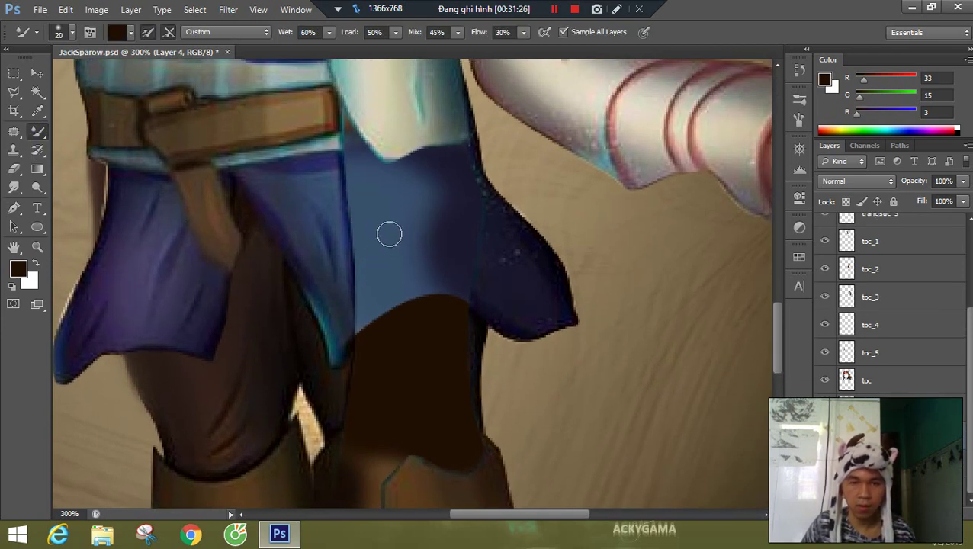
key("bracketleft")
scroll(365, 237, "up", 1)
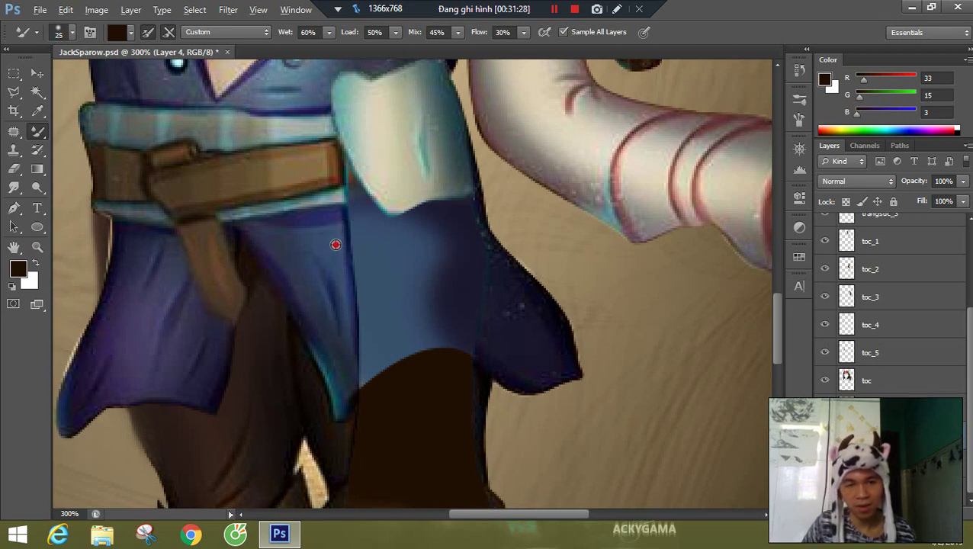
left_click(340, 244, "alt")
mouse_move(358, 256)
left_mouse_down()
mouse_move(361, 364)
mouse_move(398, 326)
mouse_move(391, 338)
mouse_move(378, 265)
mouse_move(341, 228)
mouse_move(346, 264)
mouse_move(390, 294)
mouse_move(459, 285)
mouse_move(505, 311)
mouse_move(466, 287)
mouse_move(481, 329)
mouse_move(436, 347)
mouse_move(466, 288)
mouse_move(441, 230)
mouse_move(427, 302)
mouse_move(427, 278)
mouse_move(452, 301)
mouse_move(389, 334)
mouse_move(467, 321)
mouse_move(327, 197)
left_mouse_up()
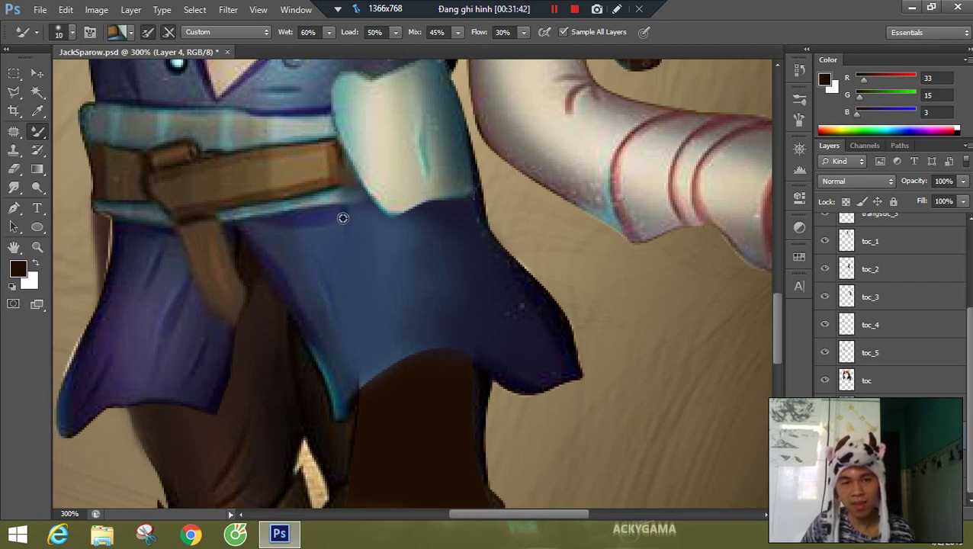
- Blend the belt's end toward the white cloth and smooth the coat hem at the flap's lower tip with the size 10 Mixer Brush
left_click_drag(346, 182, 326, 164)
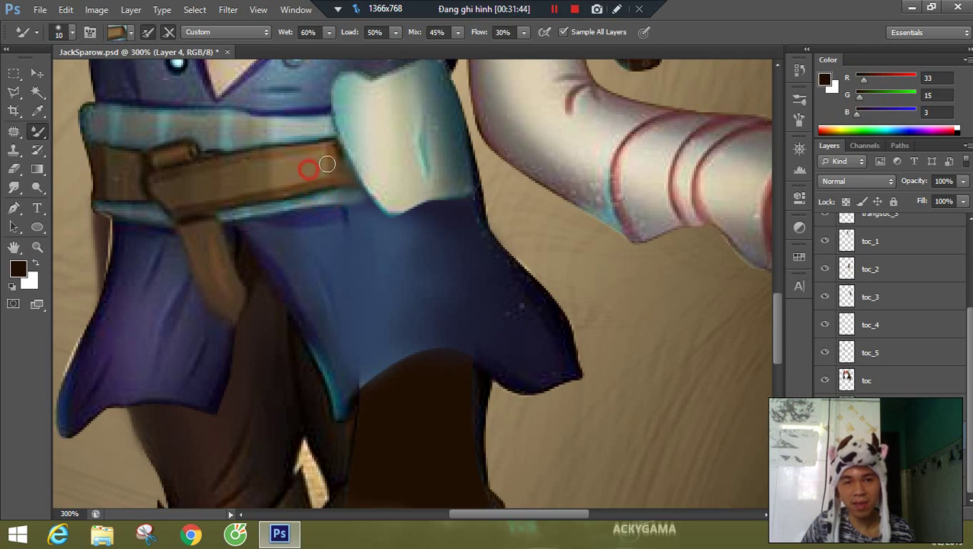
left_click_drag(401, 334, 398, 221)
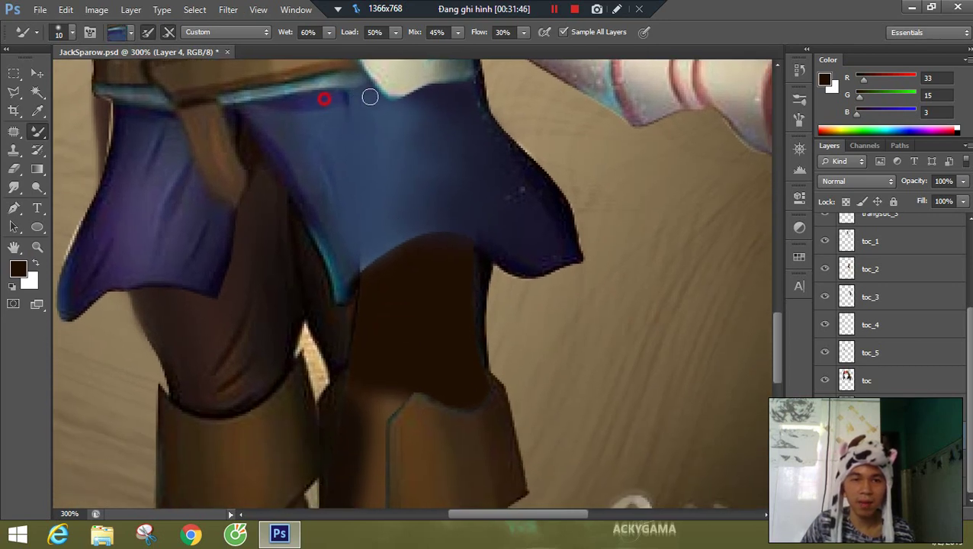
left_click_drag(354, 265, 348, 277)
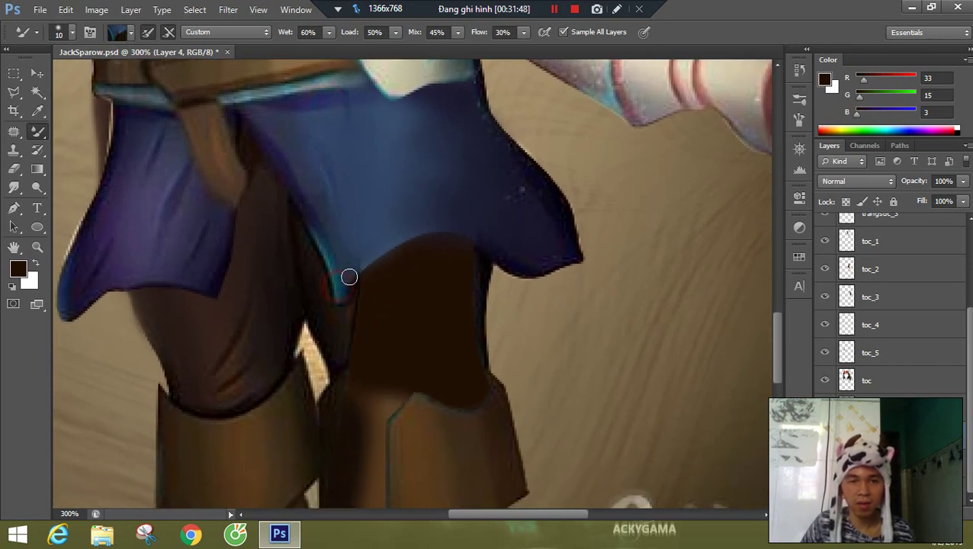
- Blend the filled trouser leg into its original inner side with sampled dark brown, using the Mixer Brush at sizes 10 and 20
left_click_drag(407, 371, 418, 225)
left_click(351, 182, "alt")
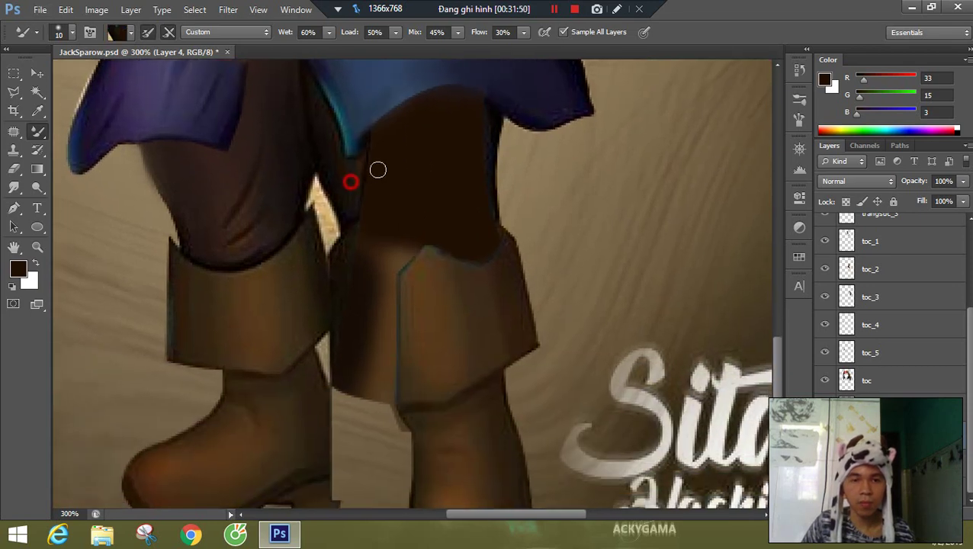
left_click_drag(386, 151, 369, 174)
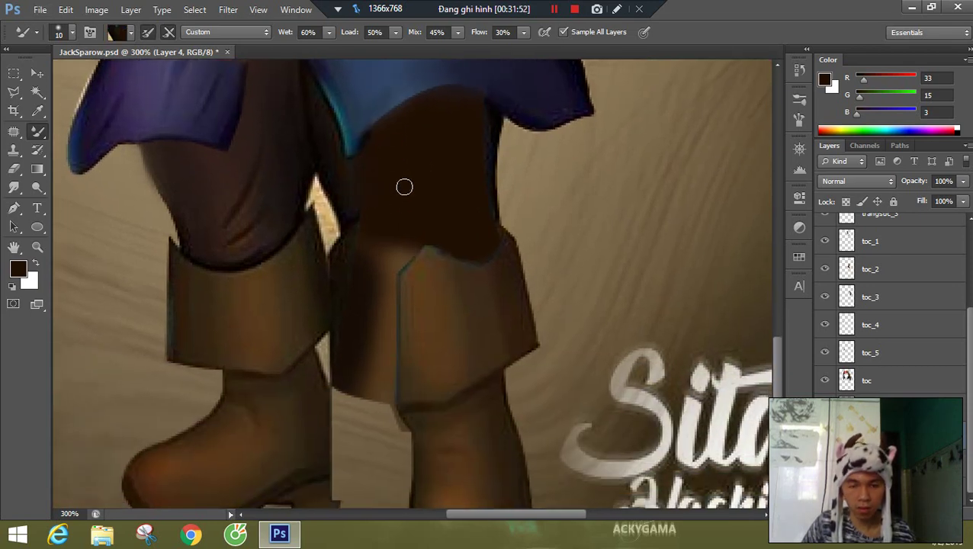
left_click_drag(364, 161, 363, 192)
left_click(323, 148)
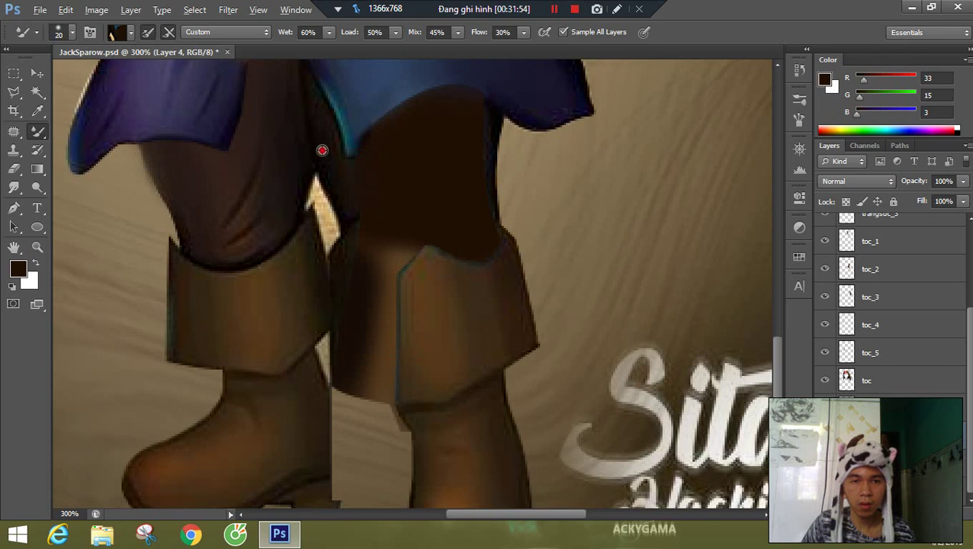
left_click_drag(448, 126, 456, 207)
left_click_drag(470, 112, 473, 227)
mouse_move(472, 130)
left_mouse_down()
mouse_move(482, 176)
mouse_move(480, 134)
left_mouse_up()
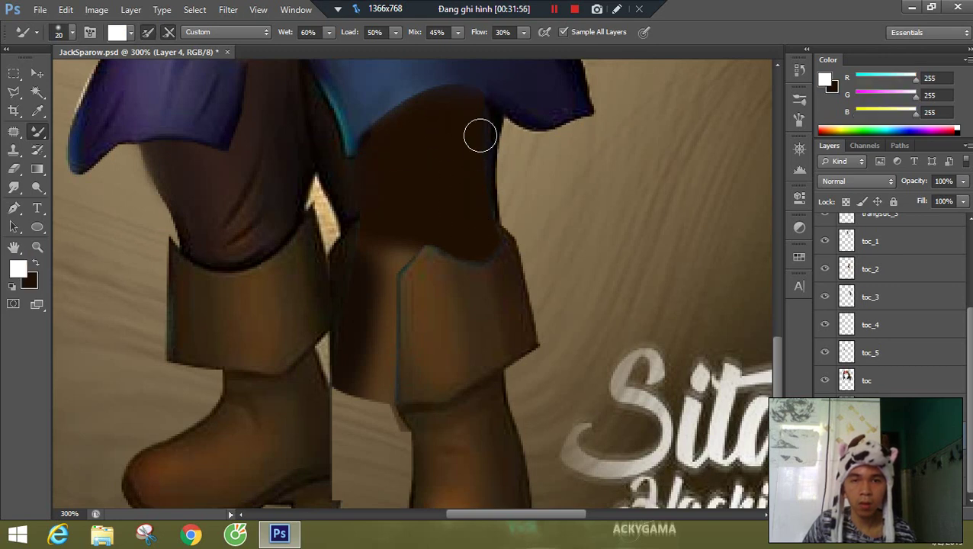
- Set the foreground colour to near-black RGB 7, 3, 1 and blend shading down the outer edge of the trouser leg
key("i")
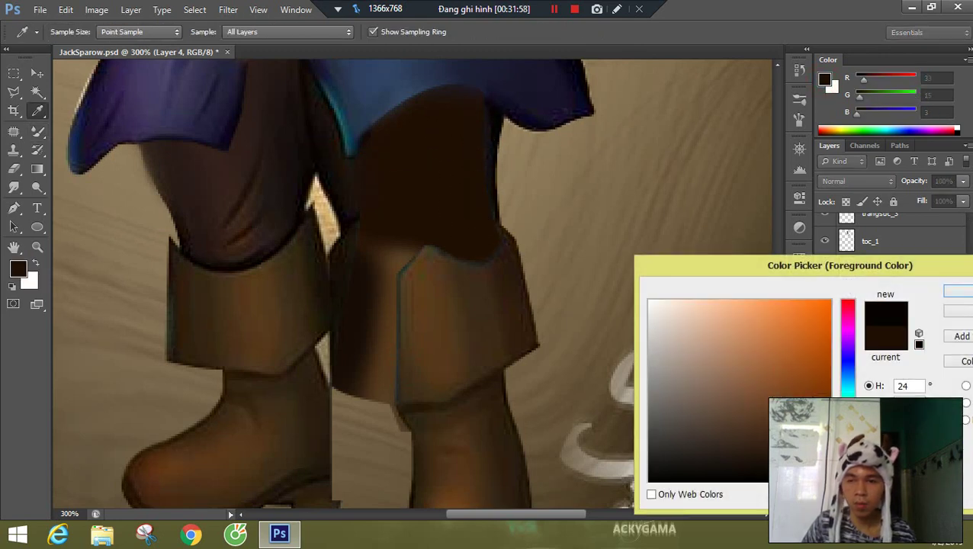
left_click(943, 294)
key("b")
left_click_drag(449, 102, 458, 169)
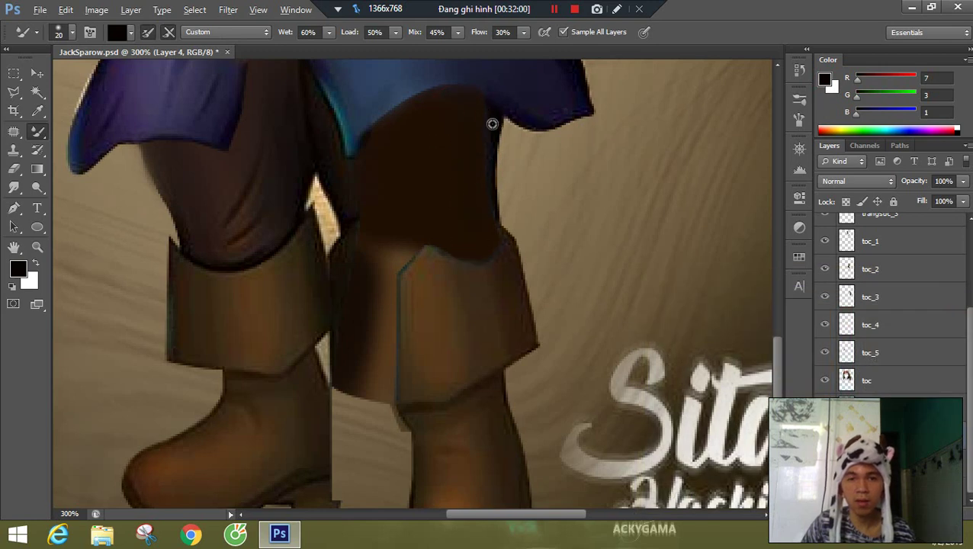
left_click_drag(491, 124, 468, 203)
mouse_move(482, 111)
left_mouse_down()
mouse_move(475, 236)
mouse_move(481, 168)
mouse_move(484, 238)
mouse_move(489, 133)
mouse_move(473, 114)
mouse_move(462, 183)
left_mouse_up()
left_click_drag(472, 139, 462, 225)
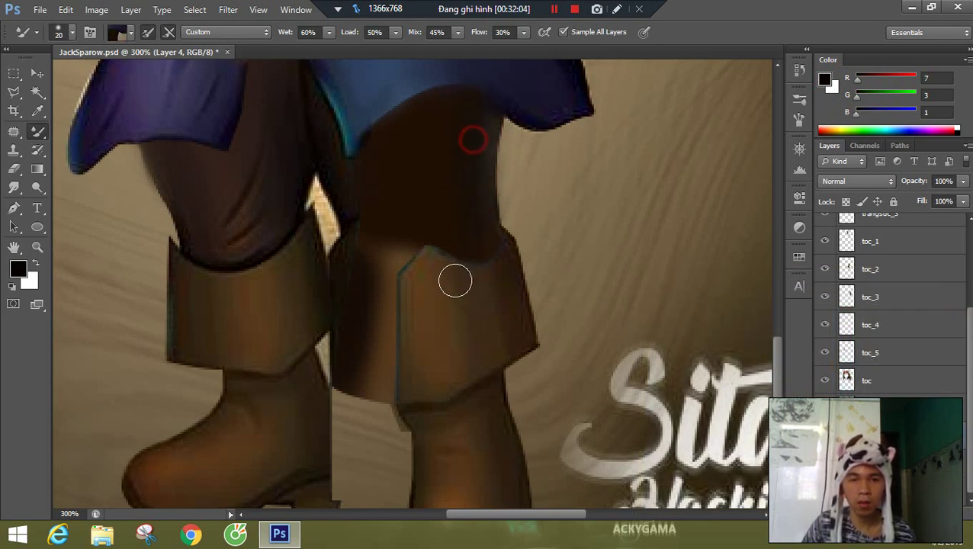
- Blend the repainted part of the boot cuff into the original cuff with sampled browns using the Mixer Brush at size 20
left_click(379, 275, "alt")
left_click_drag(374, 277, 374, 295)
mouse_move(366, 251)
left_mouse_down()
mouse_move(347, 303)
mouse_move(353, 246)
mouse_move(343, 367)
left_mouse_up()
left_click(348, 303, "alt")
left_click(410, 266)
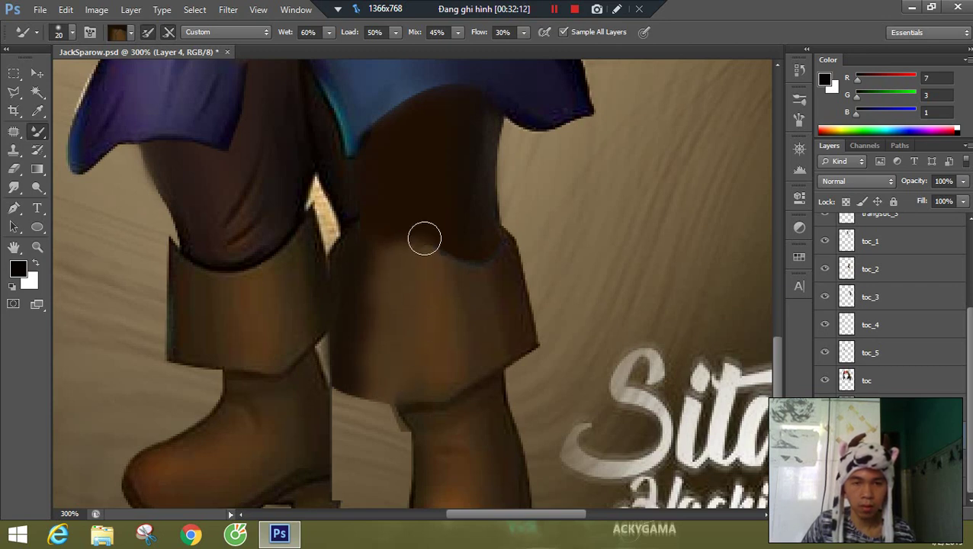
- Switch to the standard Brush at size 4 and outline the boot cuff's upper rim in near-black, undoing and redrawing the misplaced strokes
right_click(38, 131)
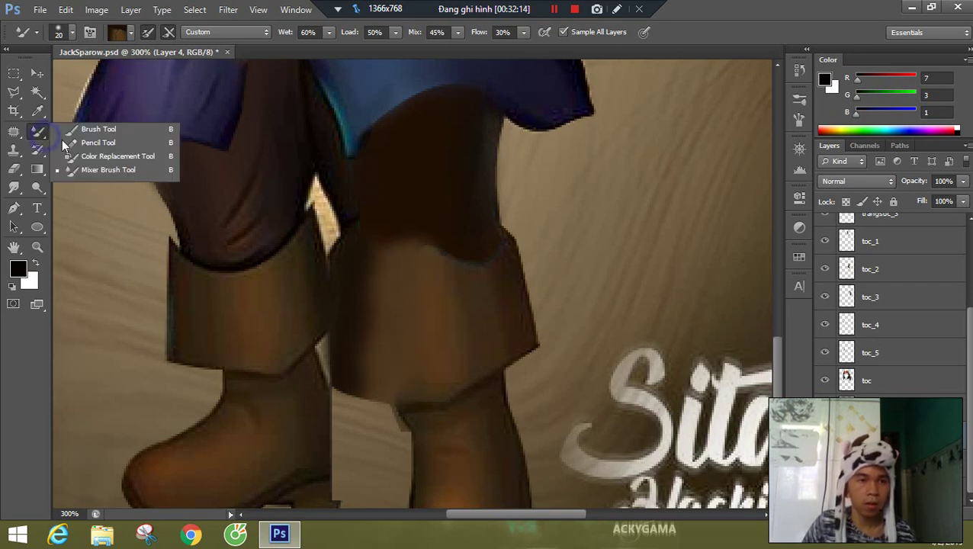
left_click(103, 126)
key("bracketleft")
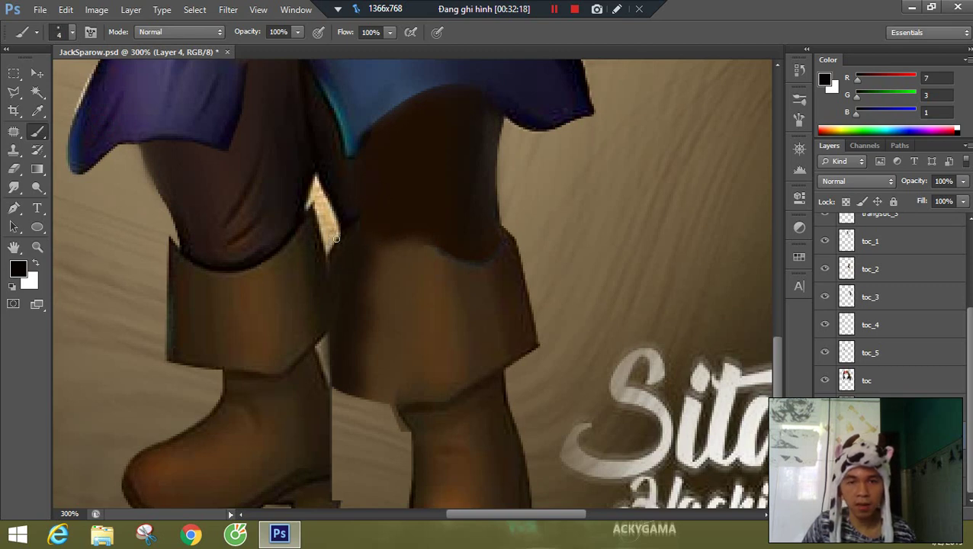
key("z")
left_click_drag(338, 255, 419, 260)
key("b")
key("ctrl+z")
key("ctrl+z")
left_click_drag(345, 267, 435, 256)
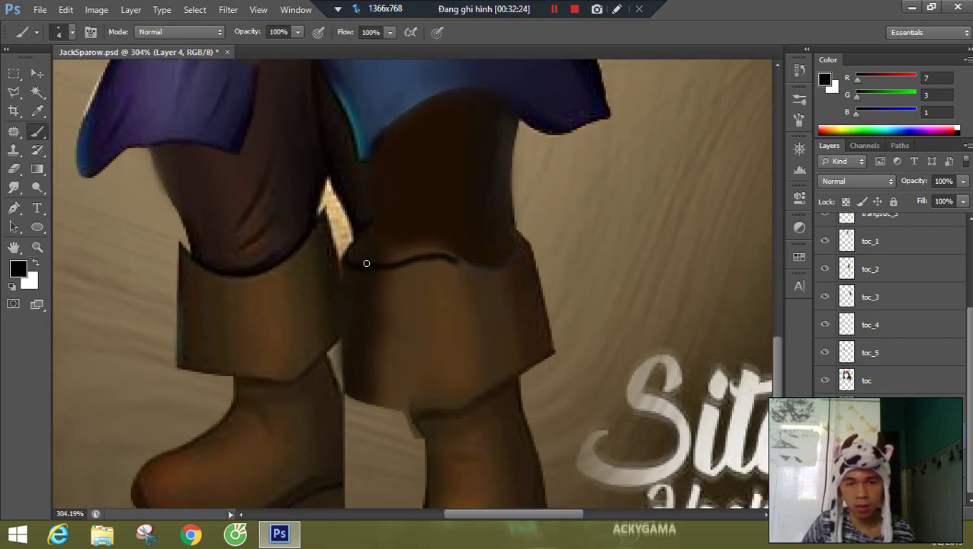
key("ctrl+z")
left_click_drag(363, 267, 421, 262)
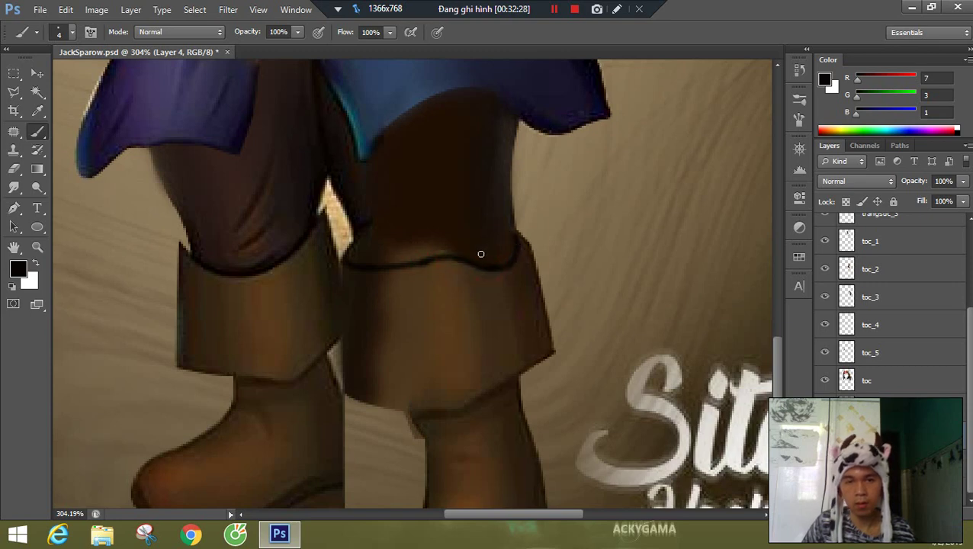
- Cover the brown gap above the cuff rim with sampled trouser brown at size 6, then shade the inner trouser at size 10 and 69% opacity
left_click(429, 226, "alt")
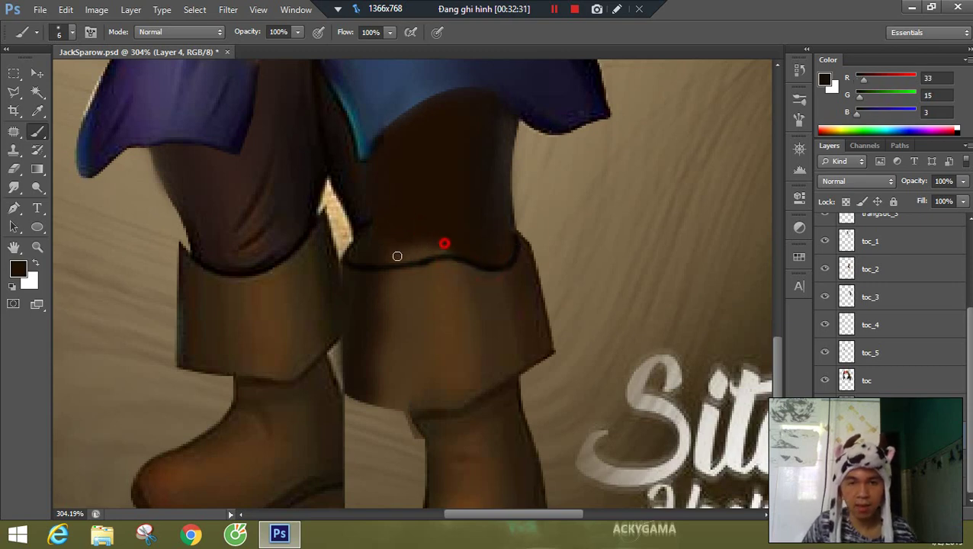
left_click_drag(397, 256, 438, 252)
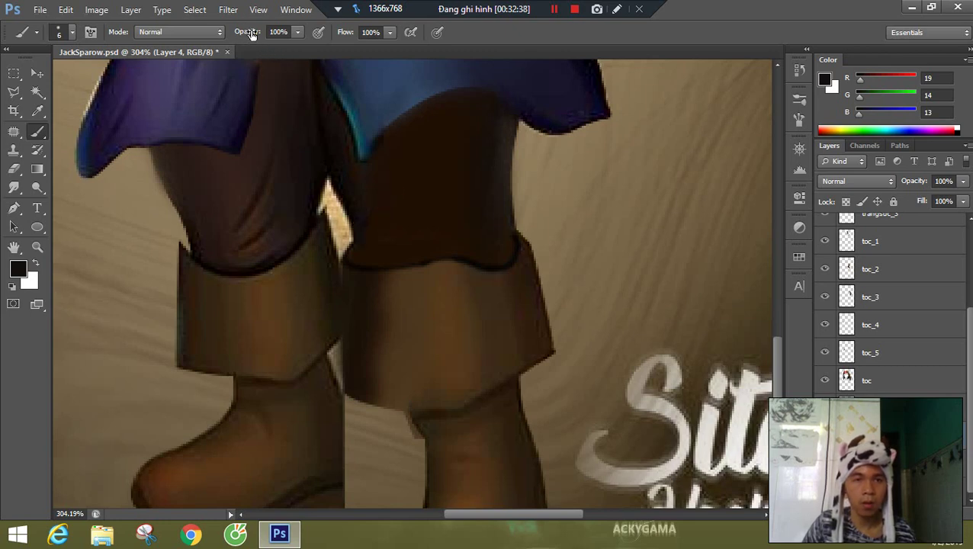
left_click_drag(249, 32, 228, 33)
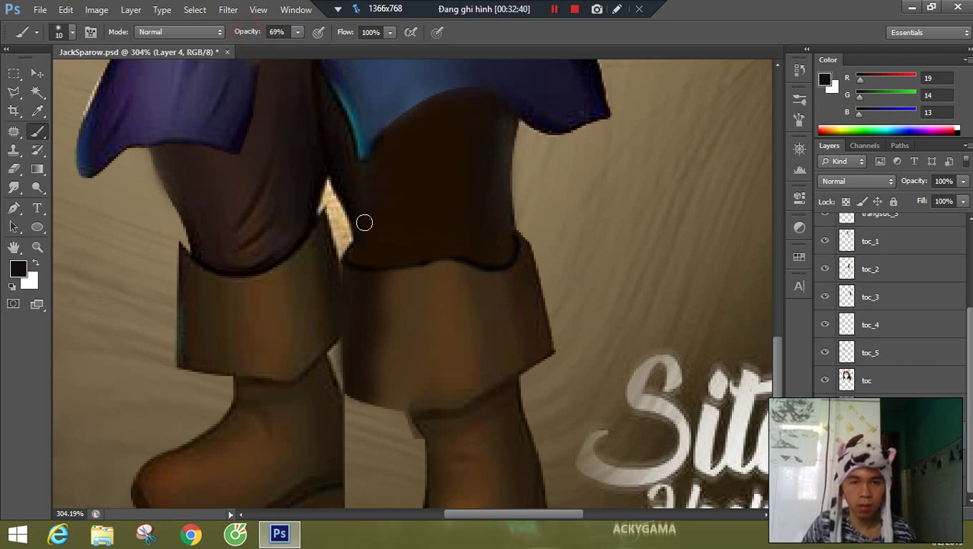
left_click_drag(362, 254, 378, 185)
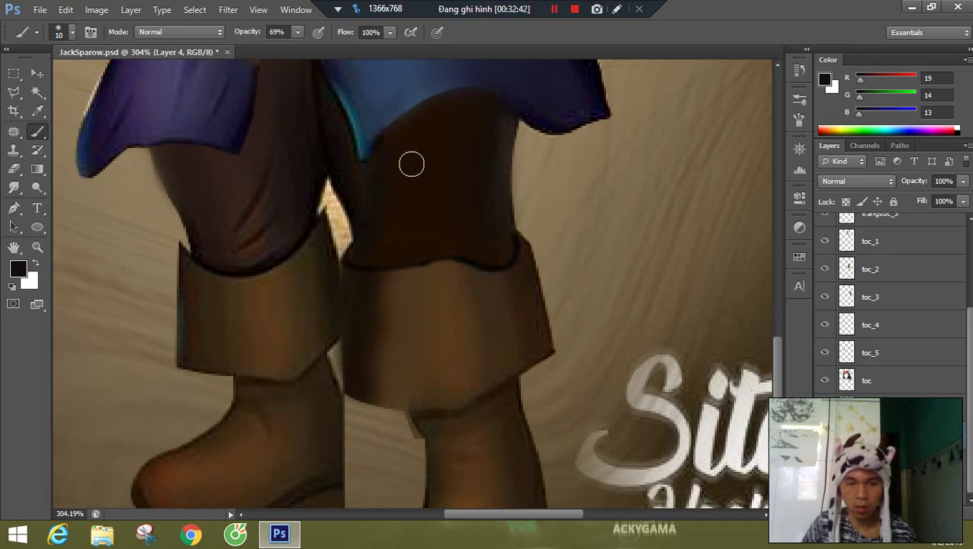
- Enlarge the brush to 25 and shade the middle and outer side of the repainted trouser leg with sampled dark browns
key("]")
key("]")
mouse_move(408, 131)
left_mouse_down()
mouse_move(404, 152)
mouse_move(467, 211)
mouse_move(426, 217)
left_mouse_up()
left_click(229, 177, "alt")
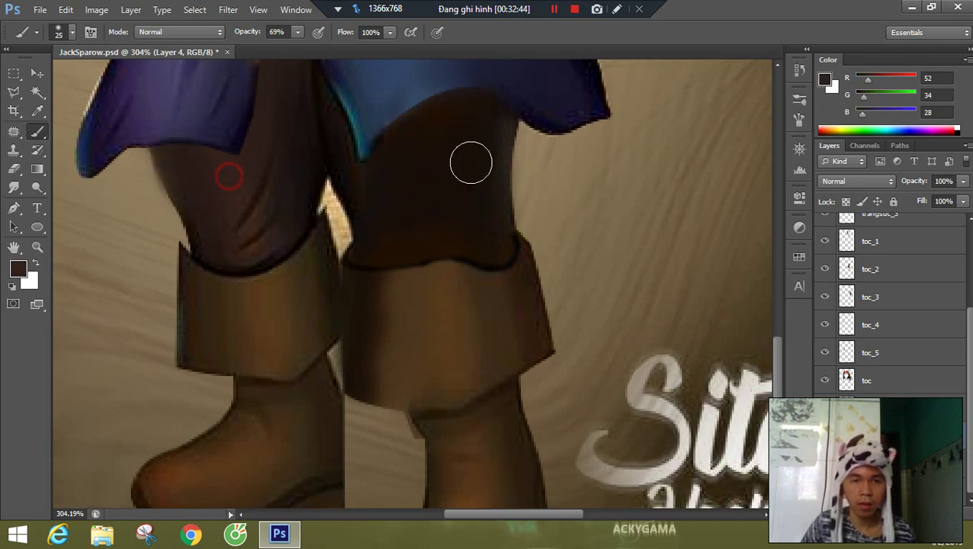
mouse_move(471, 163)
left_mouse_down()
mouse_move(432, 217)
mouse_move(404, 157)
mouse_move(400, 220)
left_mouse_up()
left_click(489, 126, "alt")
left_click_drag(476, 182, 489, 234)
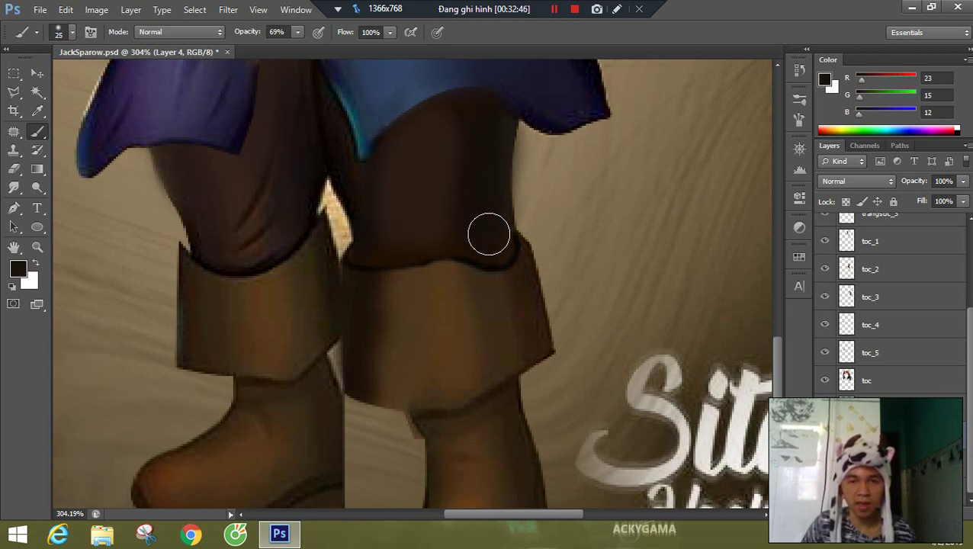
- Blend the inner side and lower edge of the trouser leg above the boot cuff with browns sampled from the trousers
left_click_drag(447, 157, 454, 137)
left_click(376, 173, "alt")
left_click_drag(362, 228, 382, 218)
left_click(378, 212, "alt")
left_click_drag(355, 250, 361, 248)
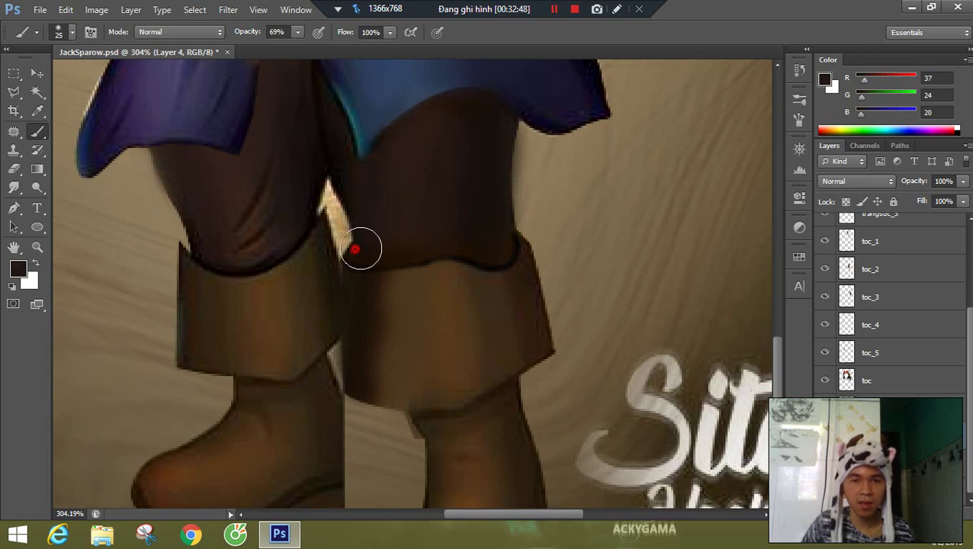
left_click(341, 143, "alt")
mouse_move(343, 200)
left_mouse_down()
mouse_move(364, 241)
mouse_move(497, 250)
left_mouse_up()
left_click(375, 241, "alt")
- Save the document with the whole illustration in view and make the thatlung layer visible again
left_click(515, 256, "alt")
left_click(514, 253, "alt")
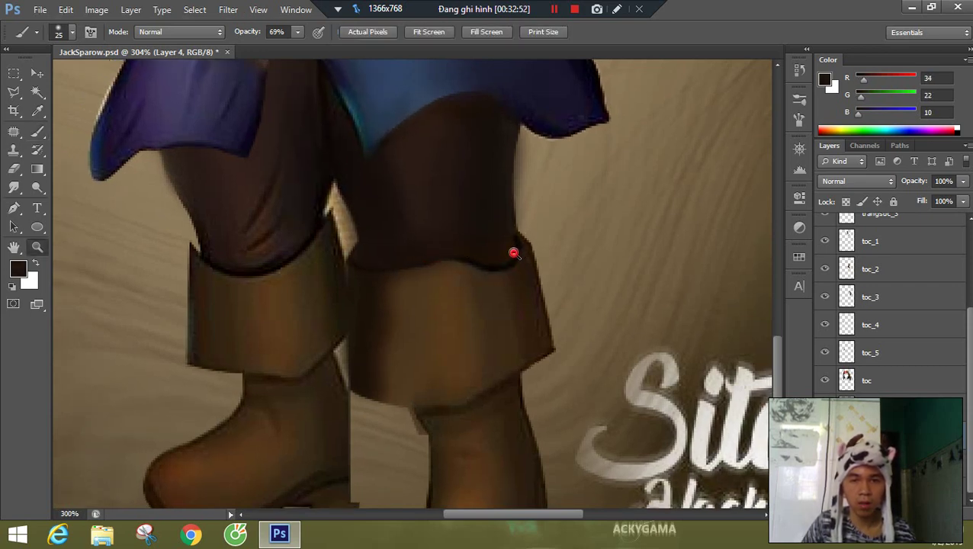
left_click(514, 253, "alt")
left_click(514, 253, "alt")
left_click(513, 250, "alt")
left_click(512, 245, "alt")
left_click(509, 244, "alt")
key("ctrl+s")
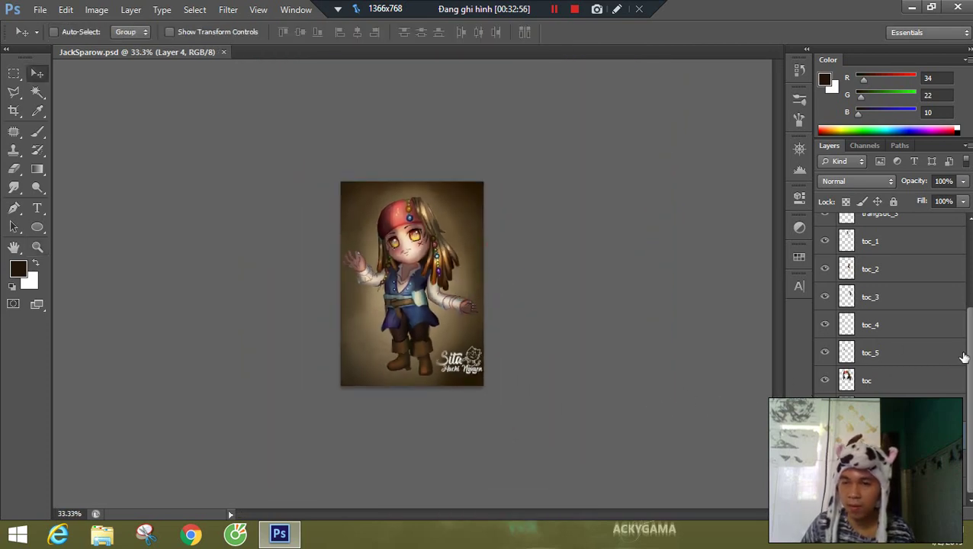
left_click_drag(964, 357, 967, 235)
left_click(821, 258)
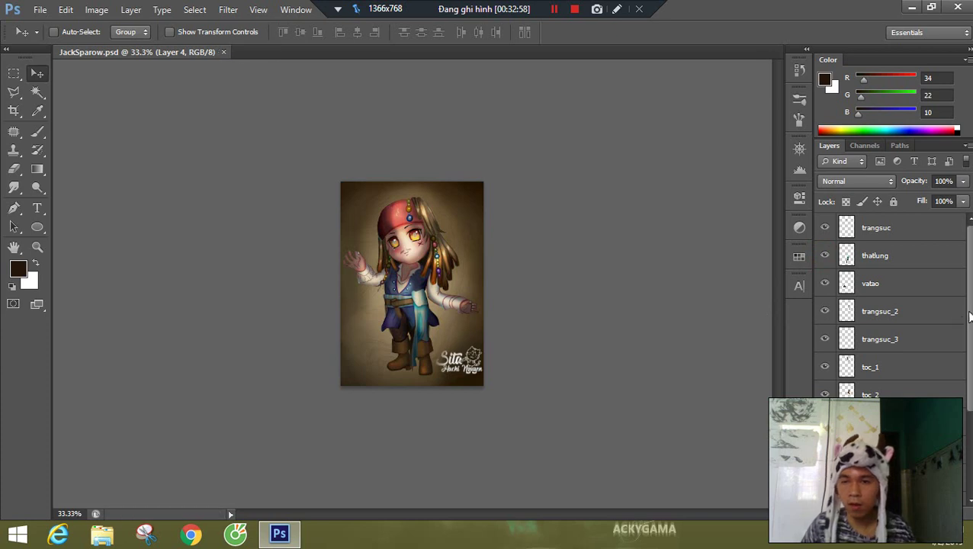
- Delete Layer 2, select the toanbo layer, and toggle its visibility off and back on
left_click_drag(968, 316, 965, 480)
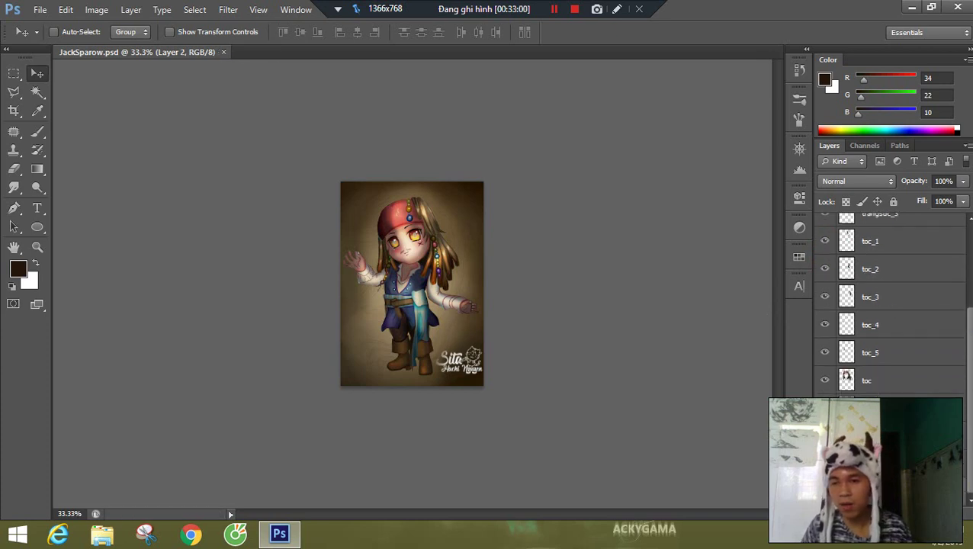
key("Delete")
left_click(877, 464)
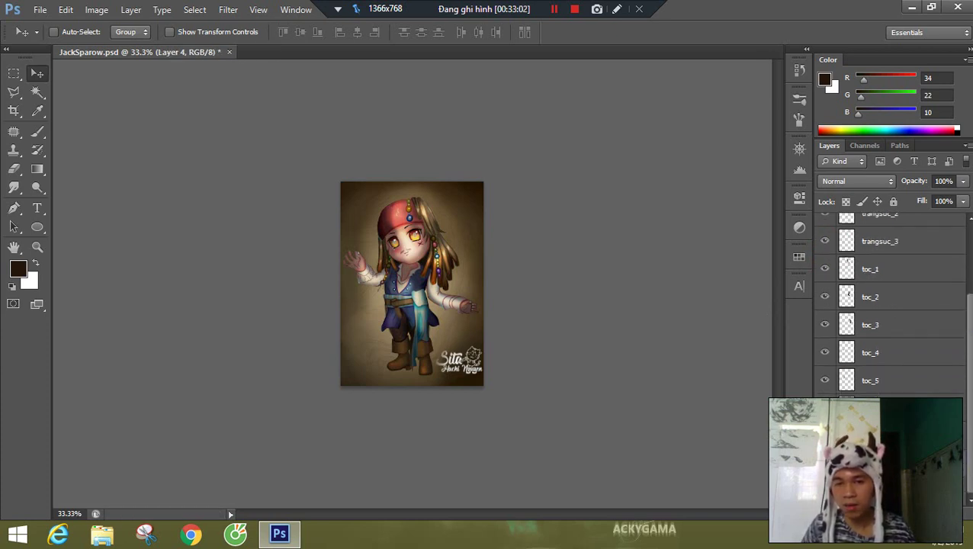
left_click(824, 464)
left_click(824, 464)
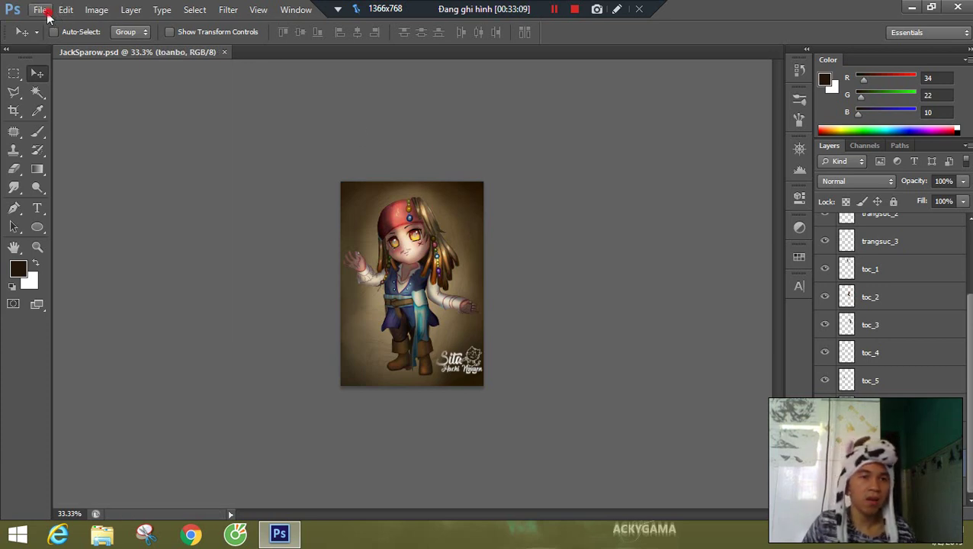
- Start loading an external script and browse to the Program Files (x86) folder on drive C
left_click(40, 9)
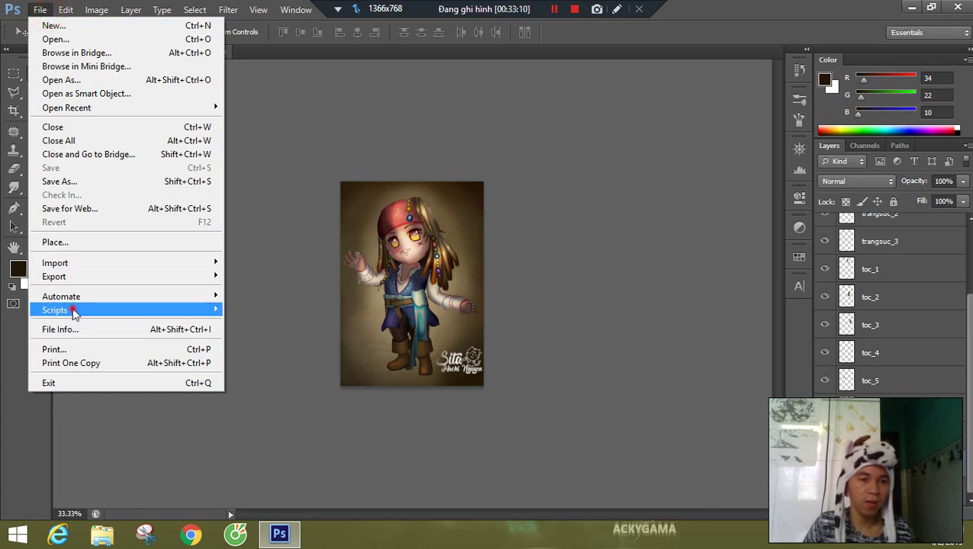
mouse_move(65, 310)
left_click(265, 524)
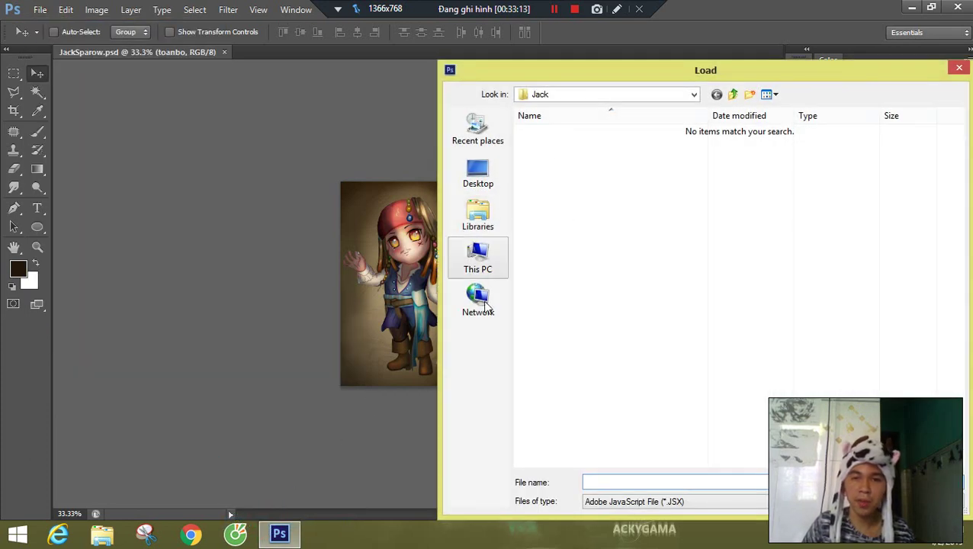
left_click(478, 255)
double_click(613, 272)
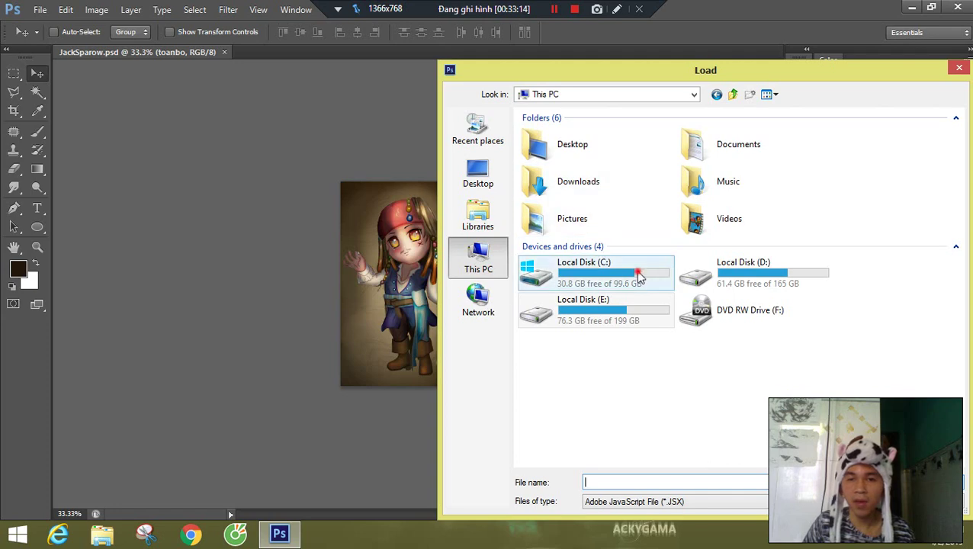
left_click(572, 213)
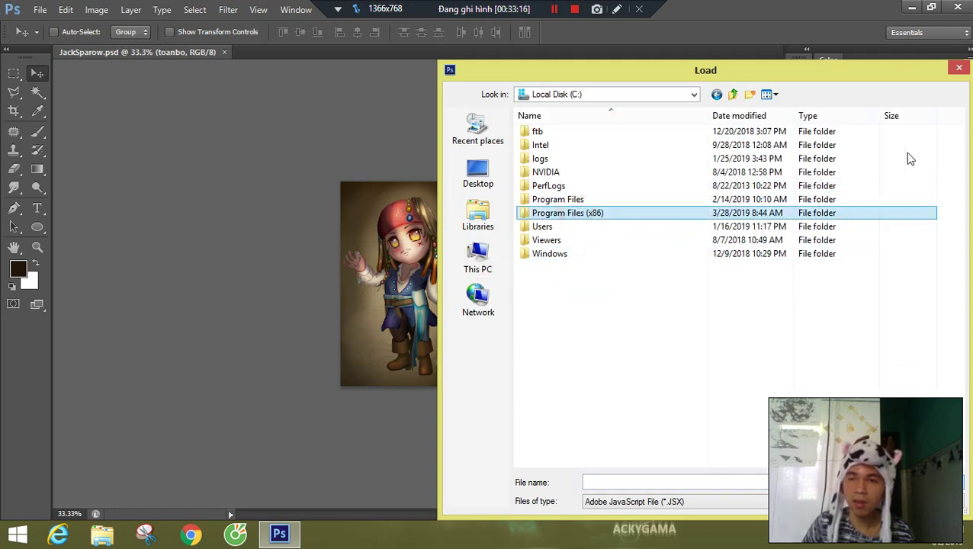
left_click(620, 213)
double_click(644, 214)
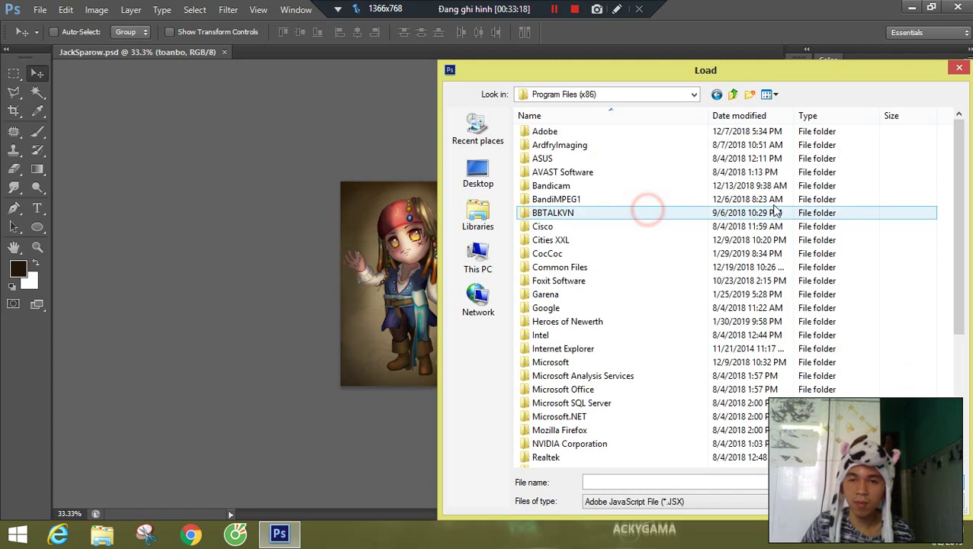
- Load the PhotoshopToSpine script from Spine Trial/scripts/photoshop and run the export with its preset options and output paths
scroll(603, 366, "down", 5)
left_click(564, 308)
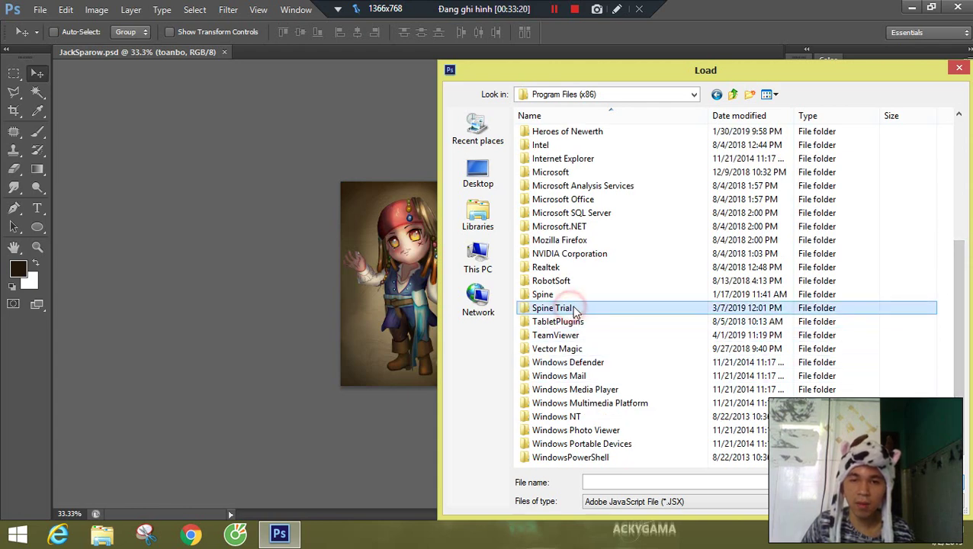
double_click(564, 308)
left_click(568, 173)
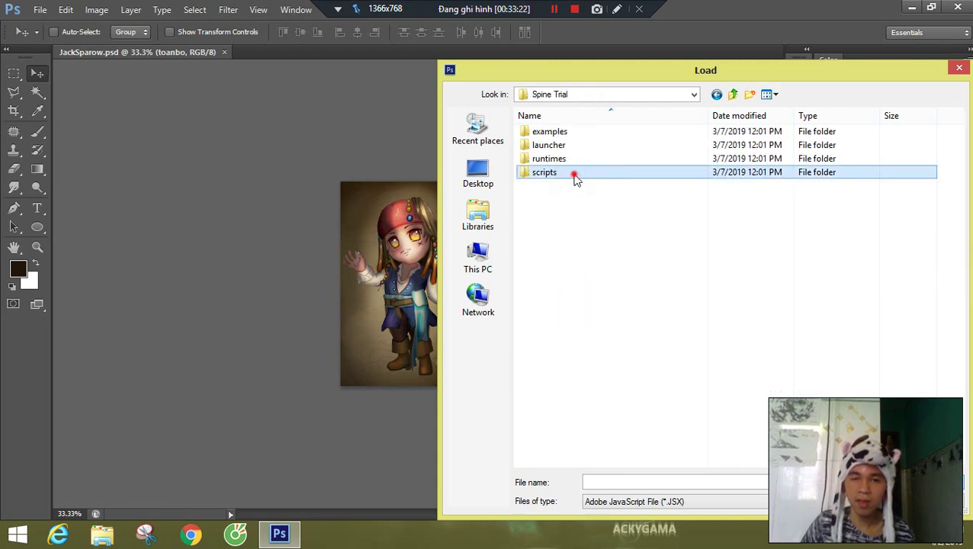
double_click(576, 177)
left_click(563, 186)
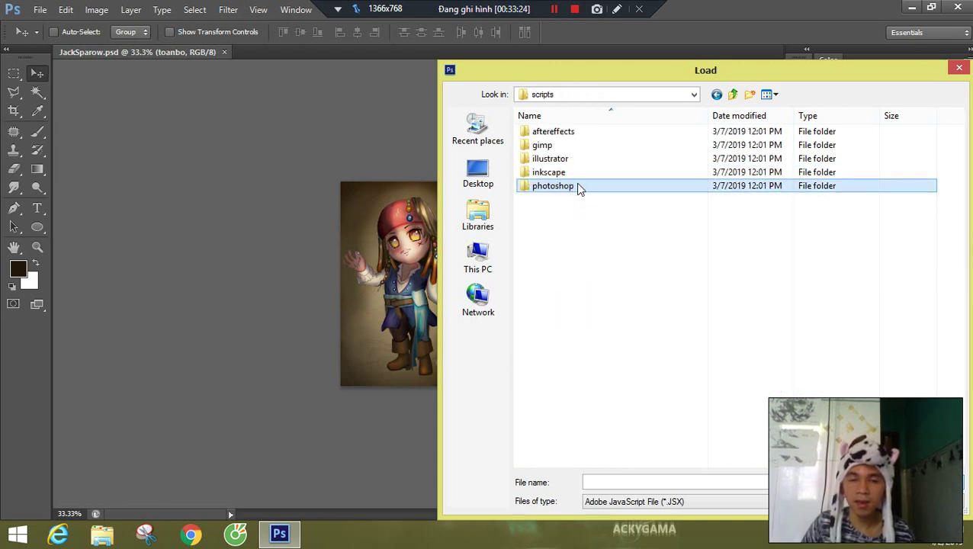
double_click(587, 185)
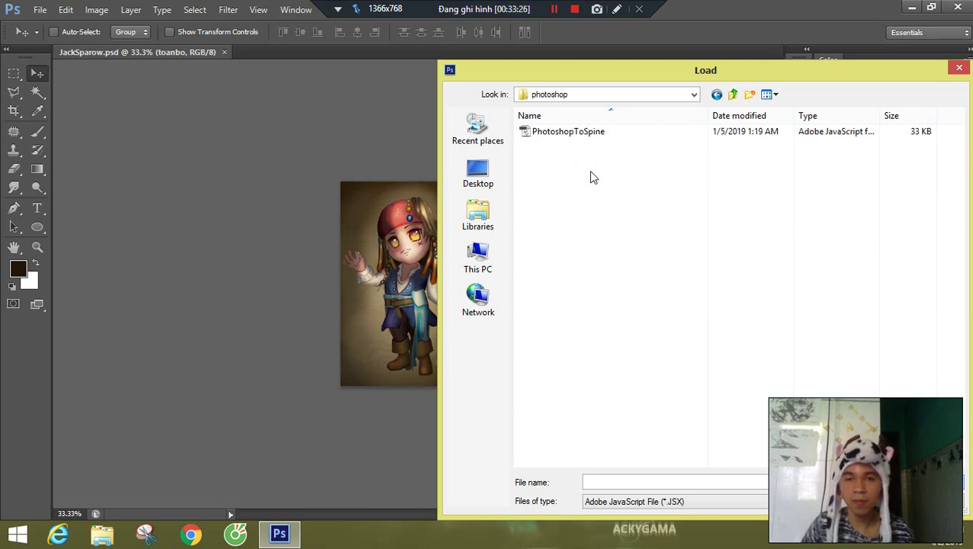
double_click(583, 131)
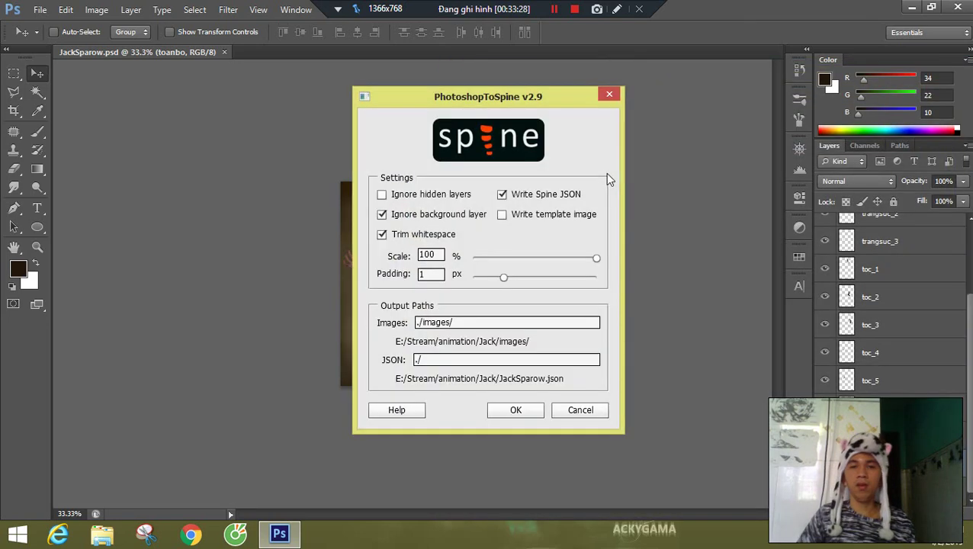
left_click(523, 400)
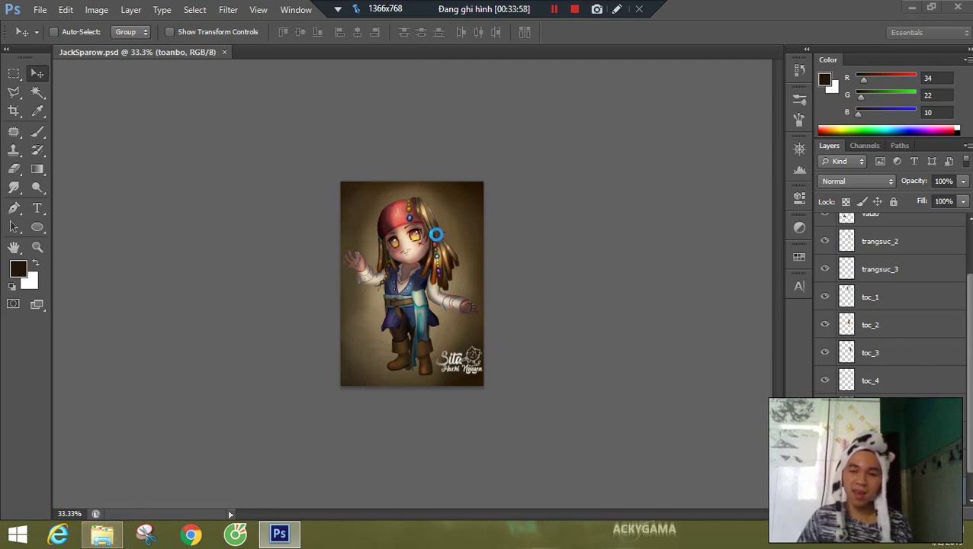
- Switch to File Explorer and open the export folder E:\Stream\animation\Jack
key("super+e")
double_click(538, 262)
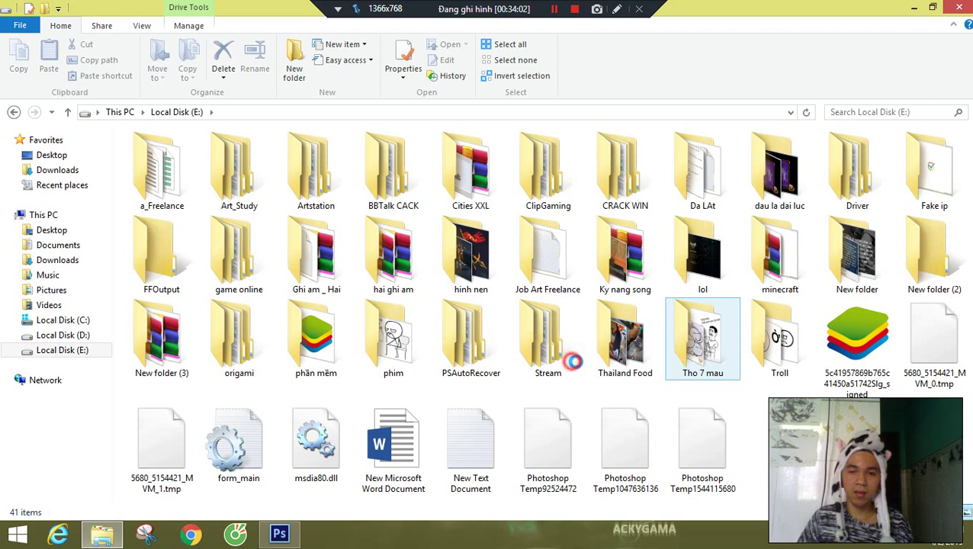
double_click(568, 358)
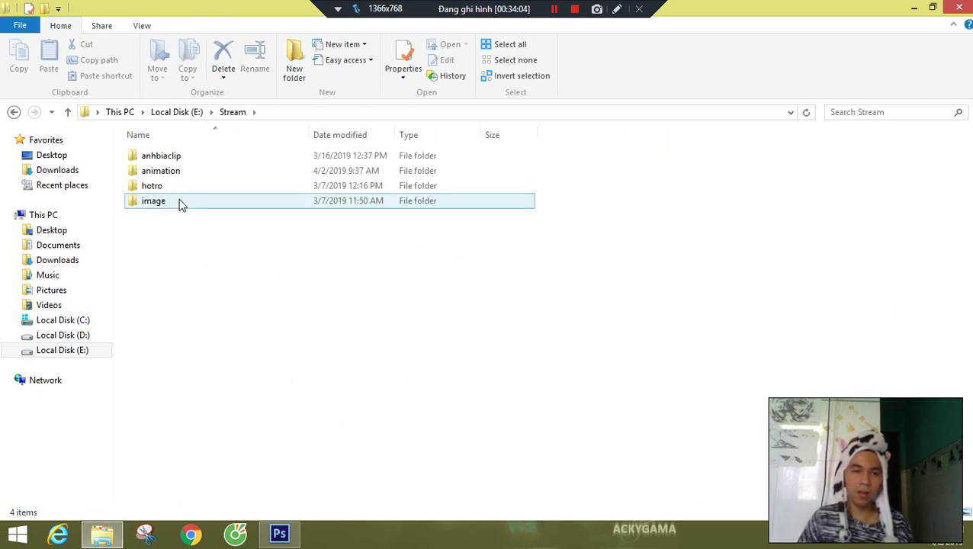
double_click(189, 172)
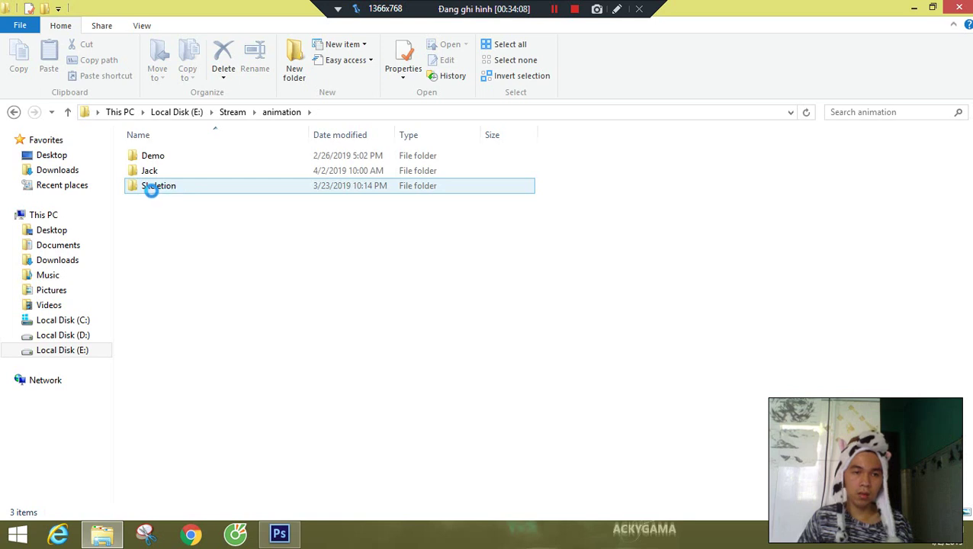
double_click(172, 193)
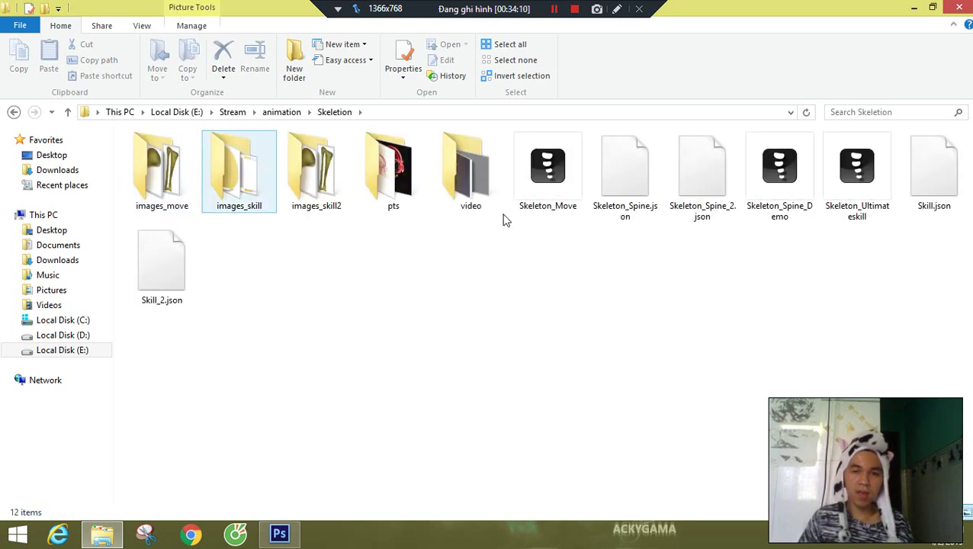
key("BackSpace")
double_click(156, 170)
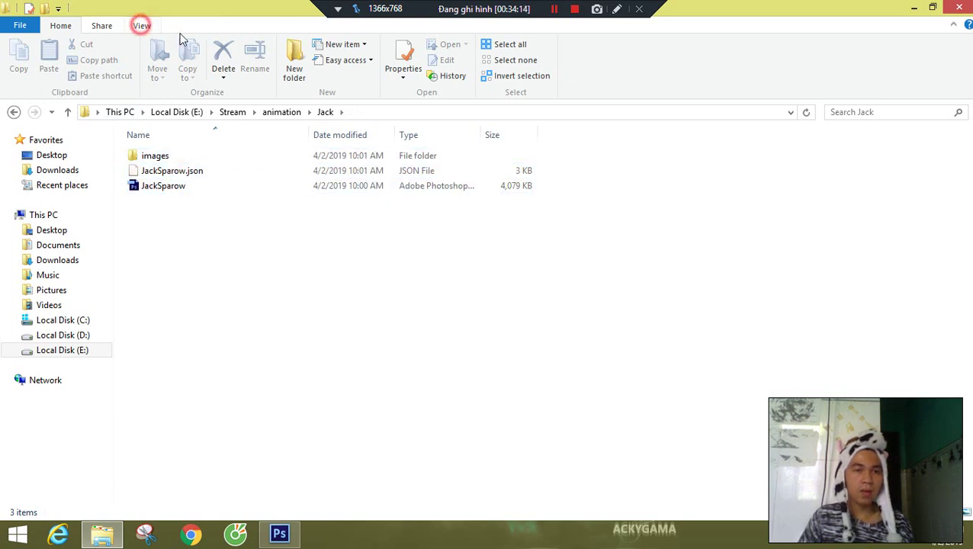
- Display the Jack folder as large icons and open its images subfolder to check the exported layer pictures
left_click(140, 25)
left_click(242, 46)
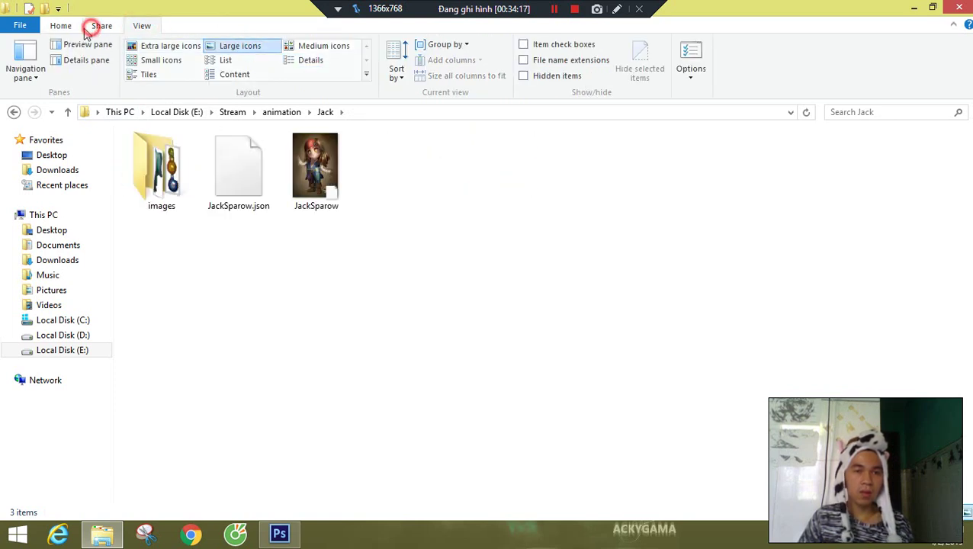
left_click(61, 25)
left_click(246, 181)
double_click(171, 178)
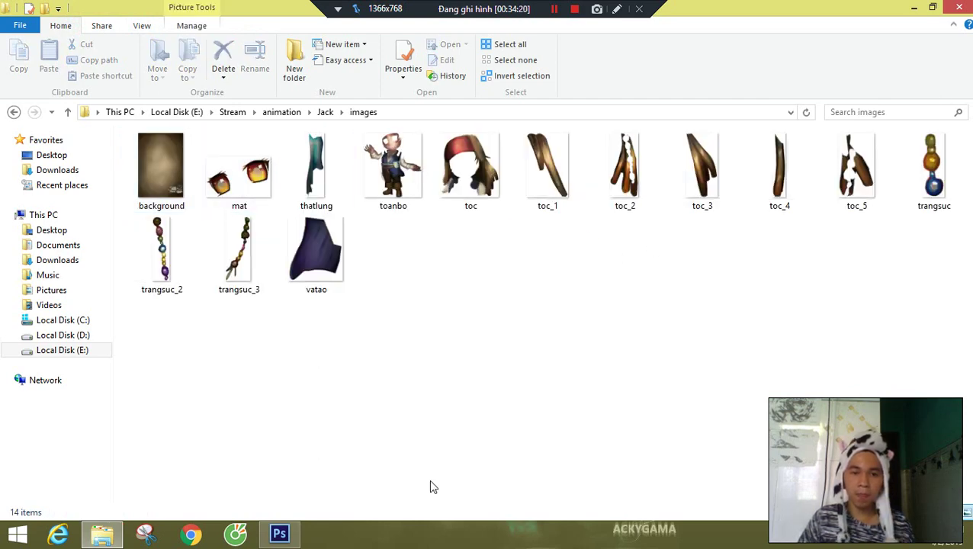
- Switch back to Photoshop and hide the layer with the character's eyes to expose the gaps in the face
left_click(277, 539)
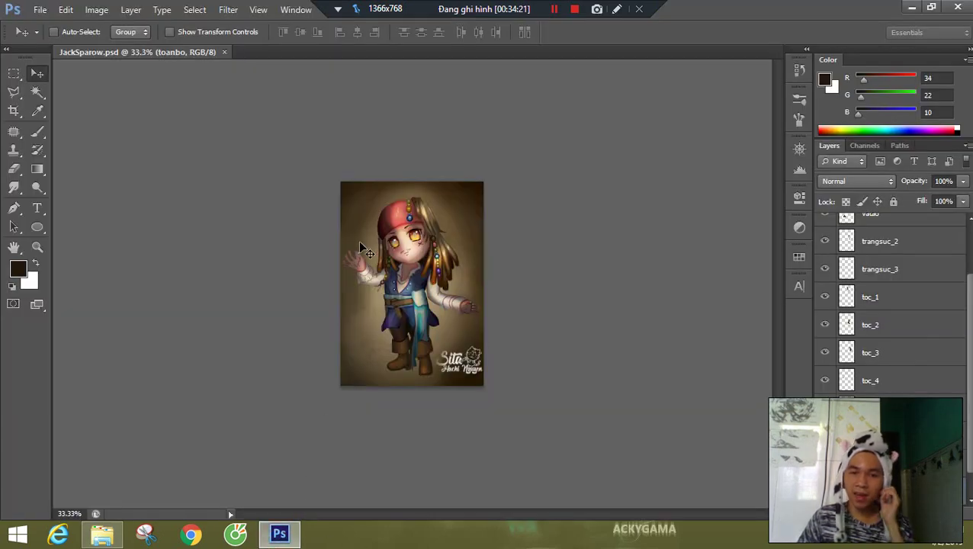
left_click(414, 235, "ctrl")
left_click(414, 234, "ctrl")
left_click(414, 235, "ctrl")
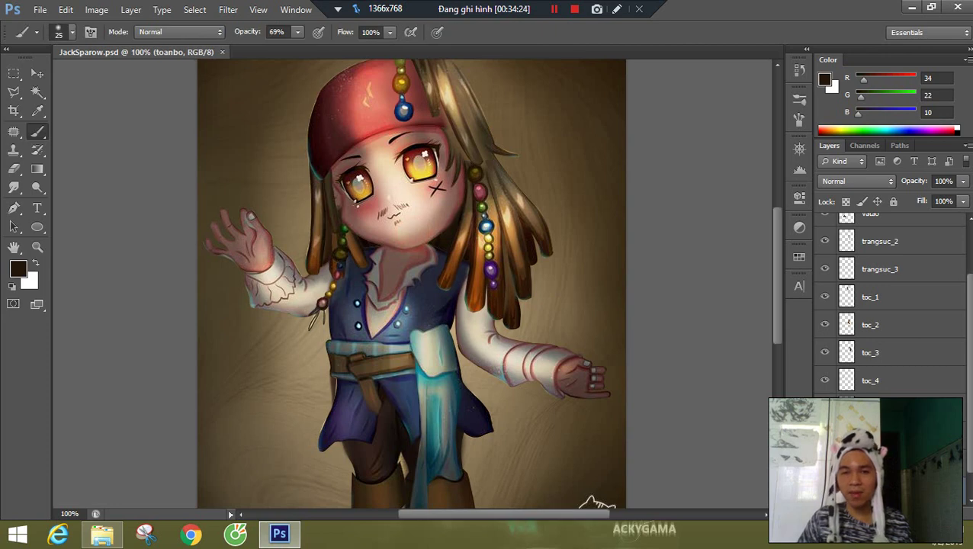
left_click(824, 449)
left_click(382, 177, "ctrl")
left_click_drag(436, 157, 407, 232)
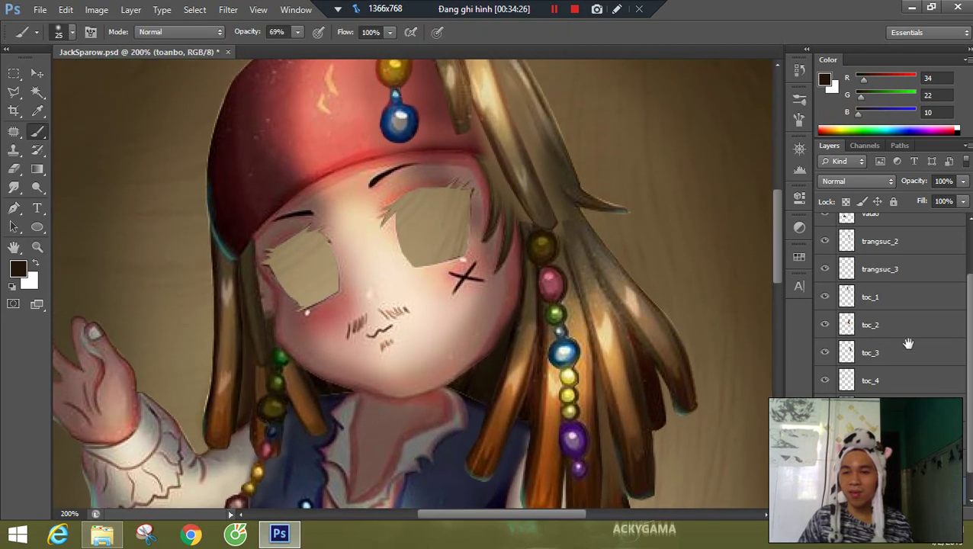
- Add a new layer directly above the toanbo layer
left_click_drag(967, 372, 967, 460)
left_click(889, 492)
left_click(936, 513)
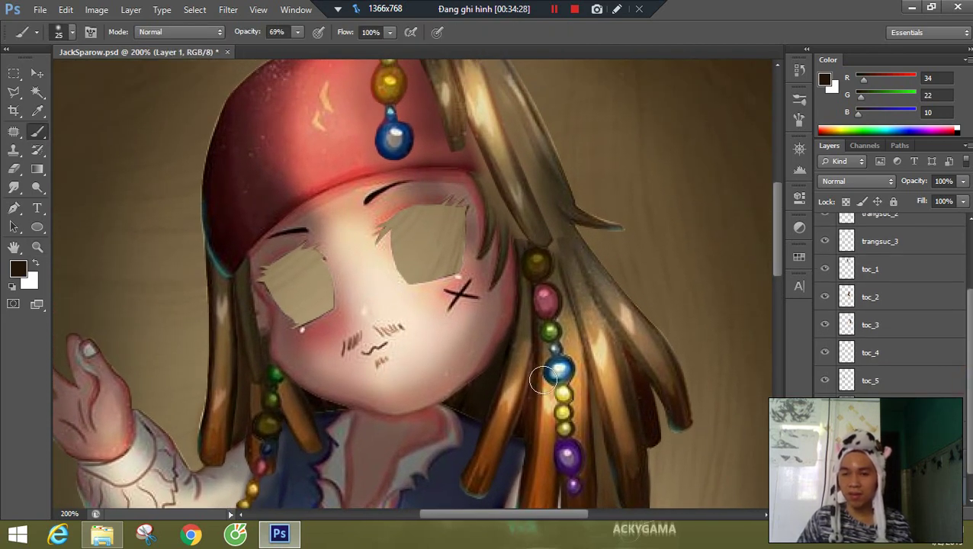
- Fill both empty eye sockets with skin tones sampled from the surrounding face, using a size 45 brush for the larger strokes
left_click(278, 246, "alt")
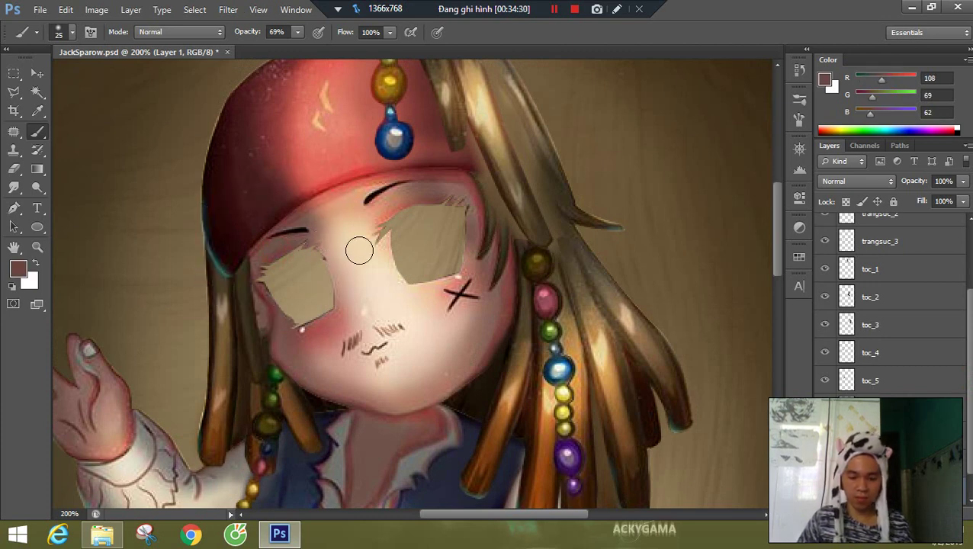
left_click(364, 261, "alt")
mouse_move(376, 232)
left_mouse_down()
mouse_move(402, 271)
mouse_move(423, 209)
mouse_move(433, 232)
left_mouse_up()
left_click(319, 275, "alt")
mouse_move(320, 264)
left_mouse_down()
mouse_move(281, 245)
mouse_move(311, 245)
mouse_move(275, 282)
mouse_move(307, 286)
left_mouse_up()
left_click(277, 248, "alt")
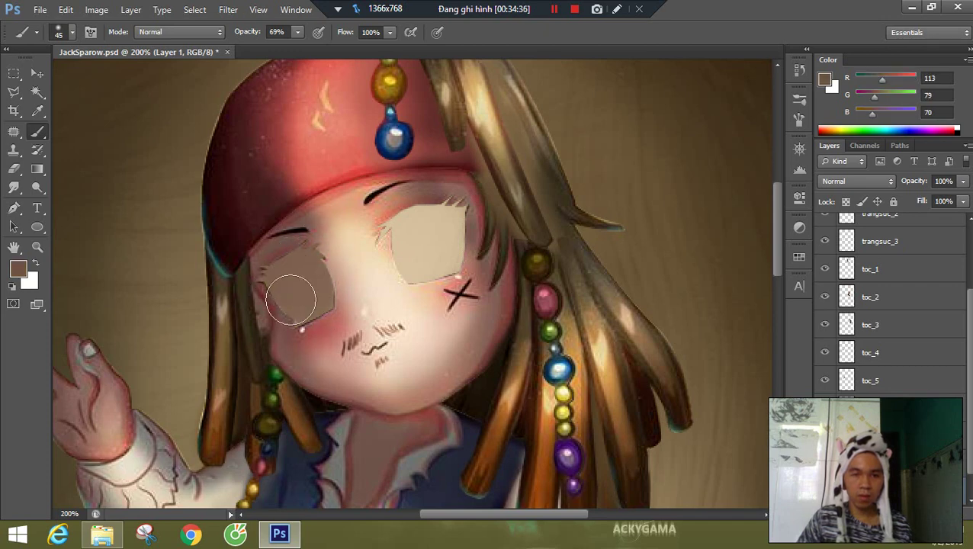
left_click(313, 327, "alt")
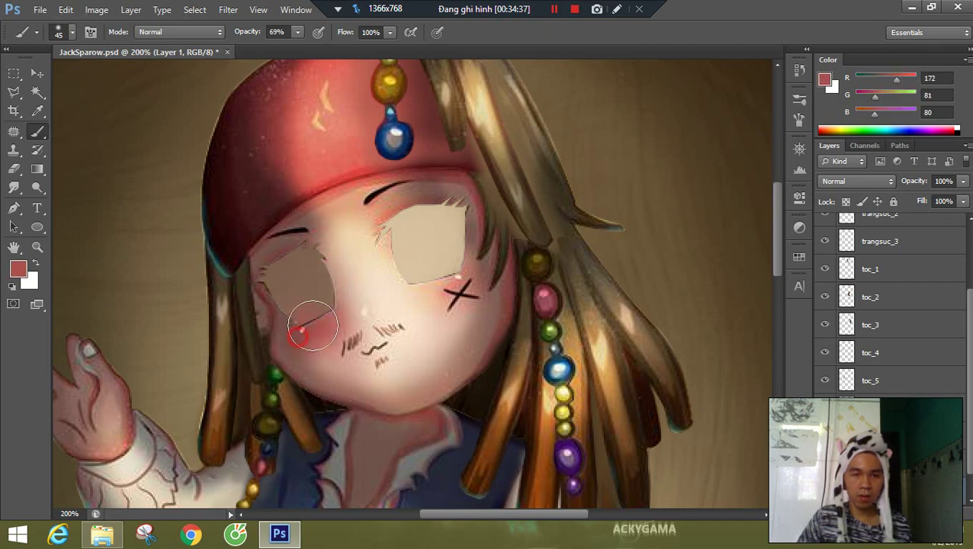
left_click(296, 232, "alt")
- Shade the eye socket nearer the cross-shaped scar with sampled darker skin tones, and merge the paint layer into toanbo
left_click(388, 212, "alt")
left_click_drag(410, 209, 465, 218)
left_click(388, 212, "alt")
left_click_drag(377, 232, 392, 214)
left_click(443, 200, "alt")
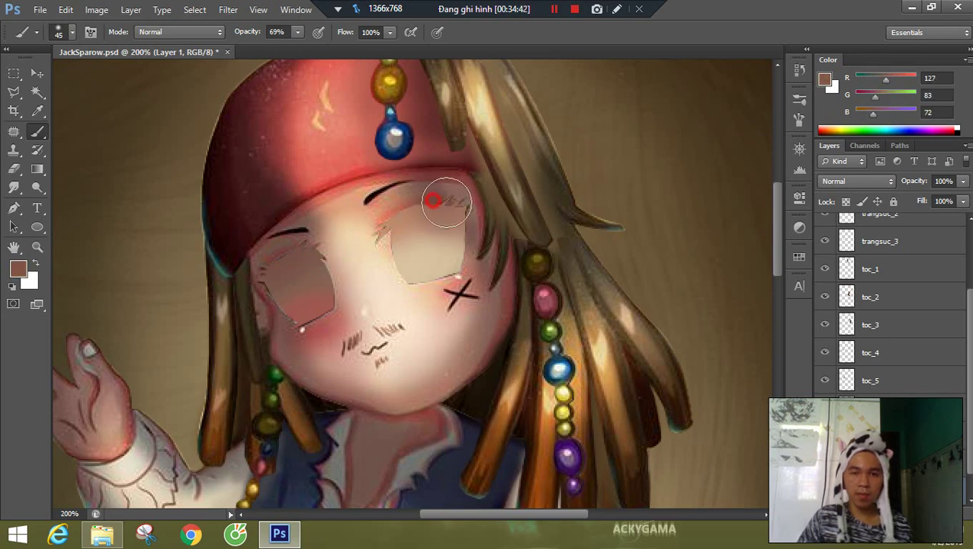
left_click(478, 259, "alt")
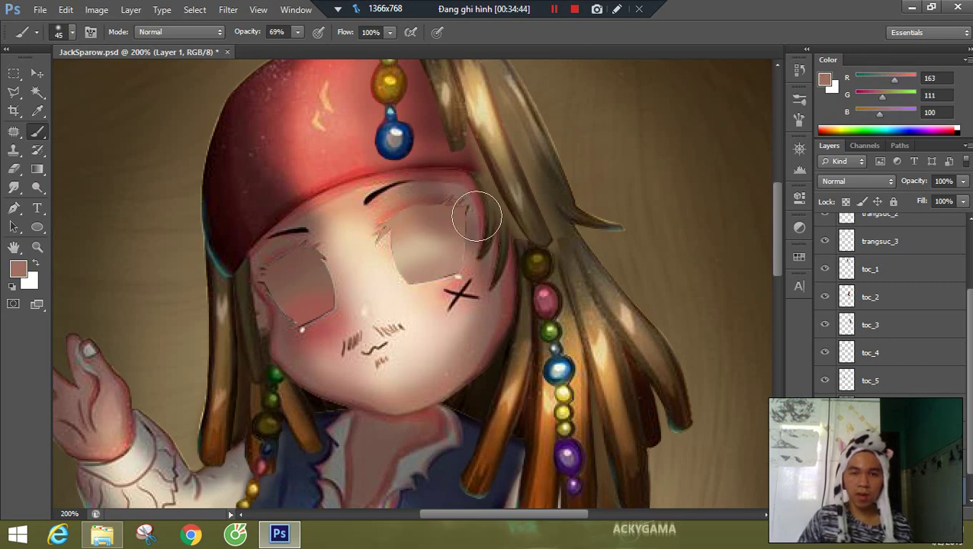
left_click(406, 284, "alt")
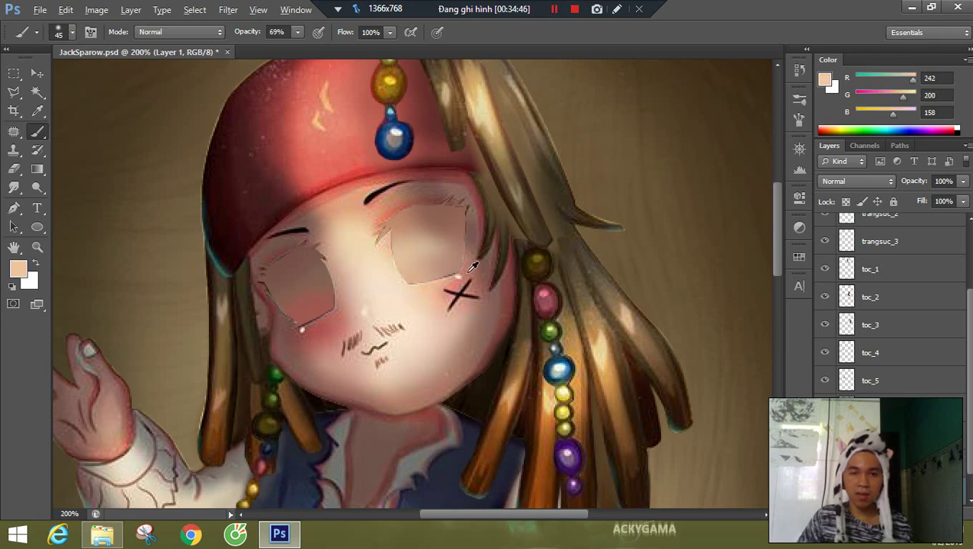
left_click(419, 241, "alt")
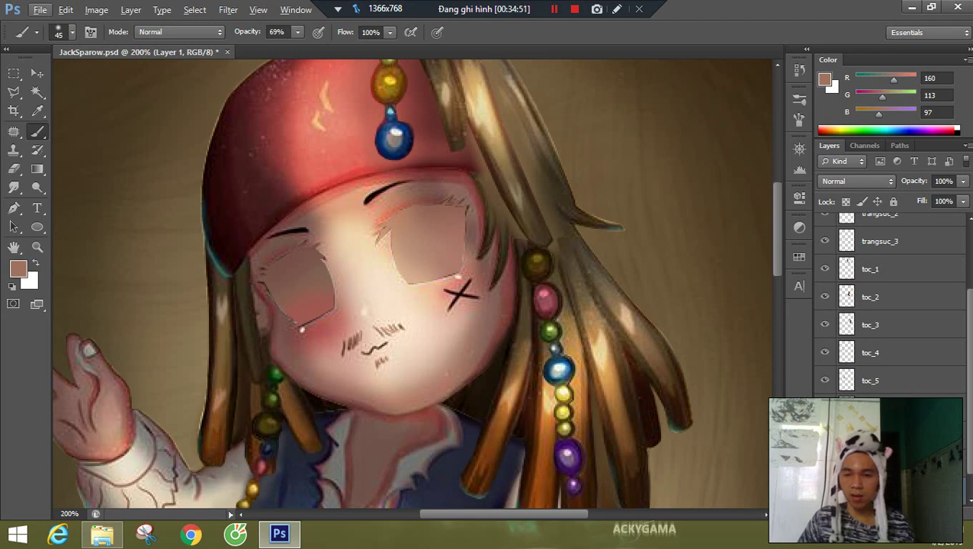
key("ctrl+e")
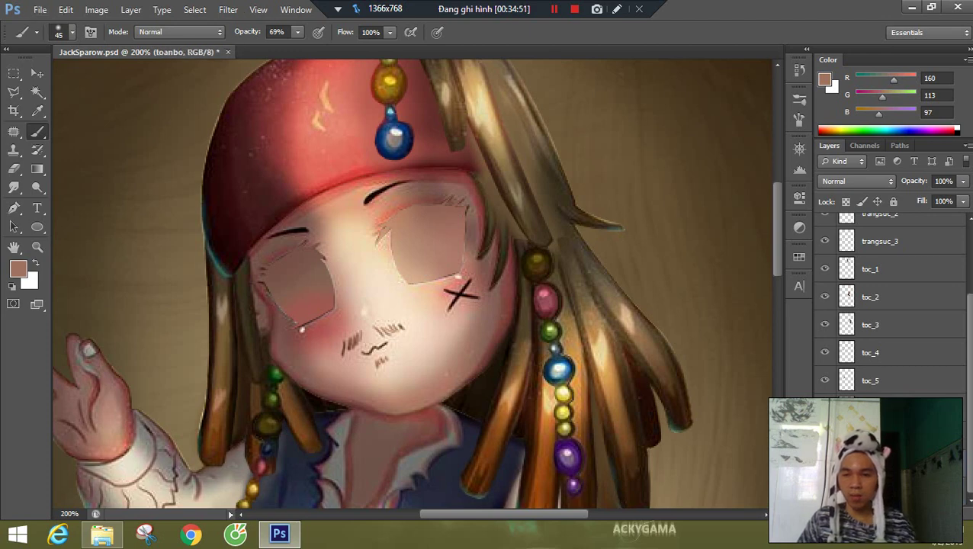
right_click(37, 150)
left_click(84, 159)
right_click(35, 157)
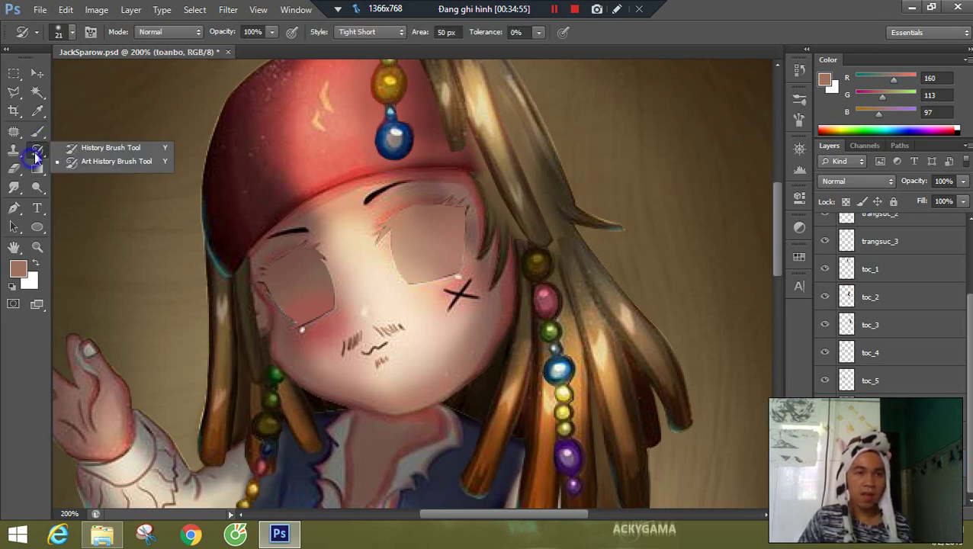
left_click(70, 151)
- Blend both painted eye sockets into the surrounding facial skin with the Mixer Brush at size 30
right_click(37, 131)
left_click(85, 168)
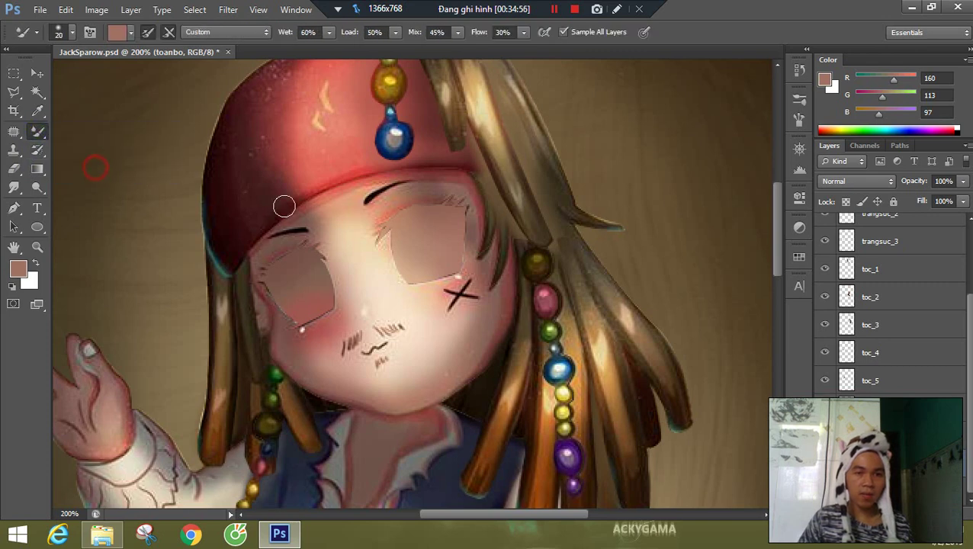
key("bracketright")
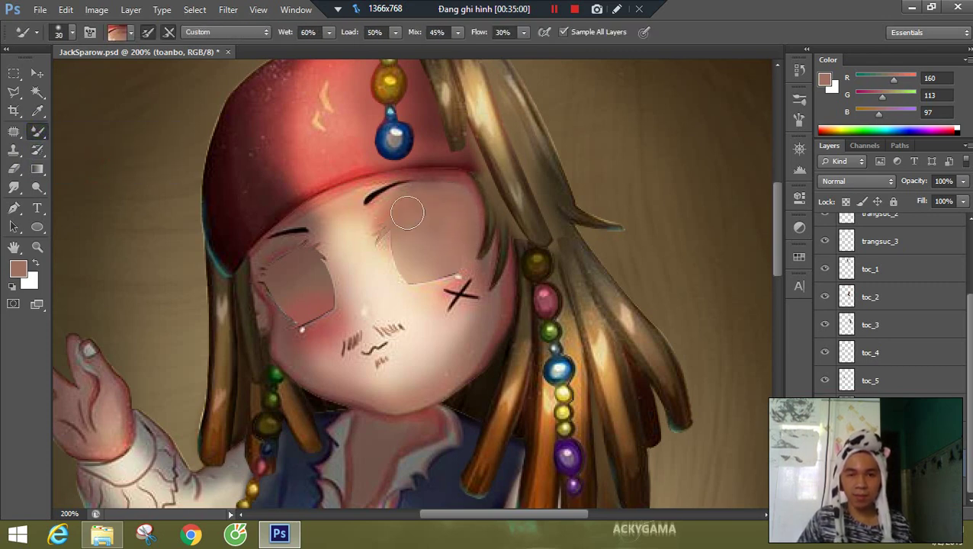
mouse_move(379, 234)
left_mouse_down()
mouse_move(404, 271)
mouse_move(456, 277)
mouse_move(471, 253)
left_mouse_up()
mouse_move(395, 284)
left_mouse_down()
mouse_move(435, 285)
mouse_move(391, 254)
mouse_move(395, 282)
mouse_move(450, 279)
mouse_move(470, 248)
left_mouse_up()
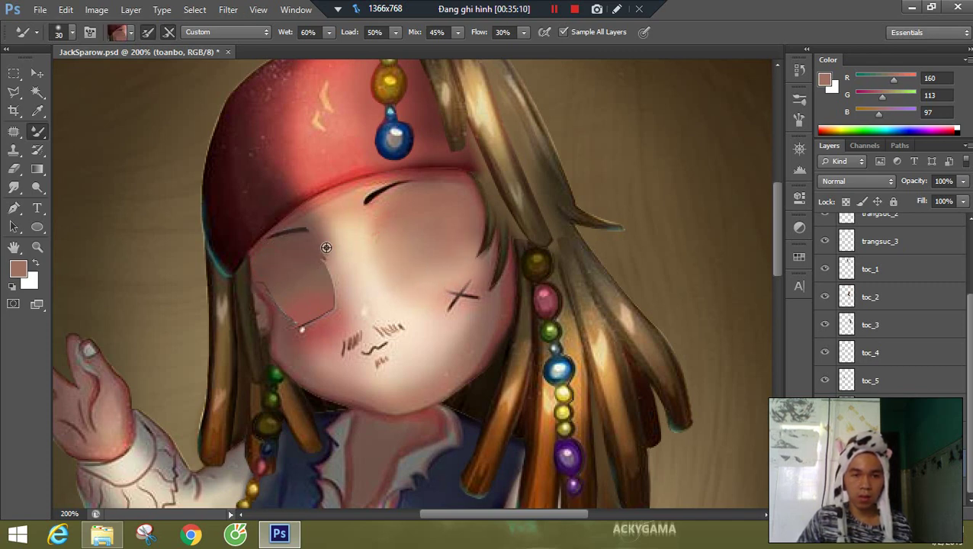
mouse_move(322, 273)
left_mouse_down()
mouse_move(334, 297)
mouse_move(346, 269)
mouse_move(331, 270)
mouse_move(327, 304)
mouse_move(337, 311)
mouse_move(308, 309)
left_mouse_up()
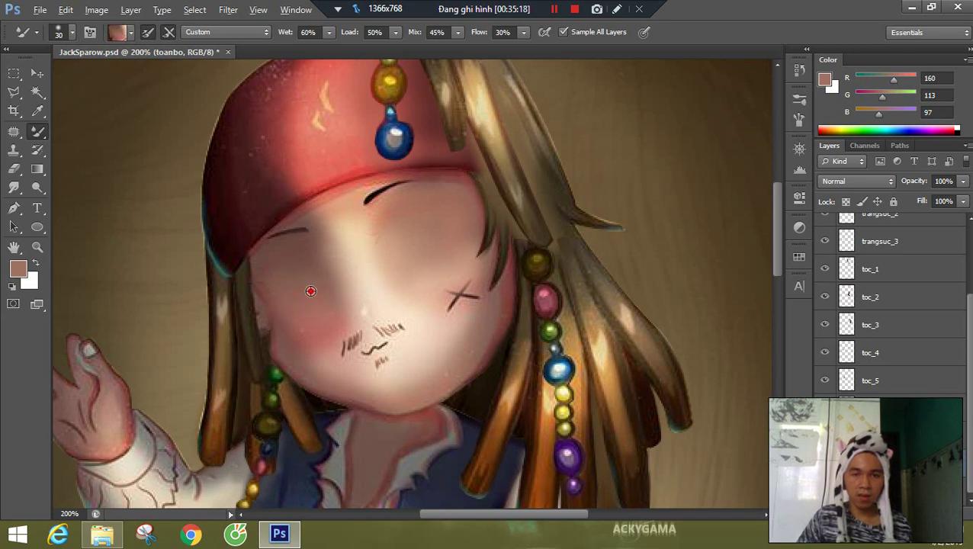
left_click(359, 272, "alt")
left_click_drag(348, 325, 341, 321)
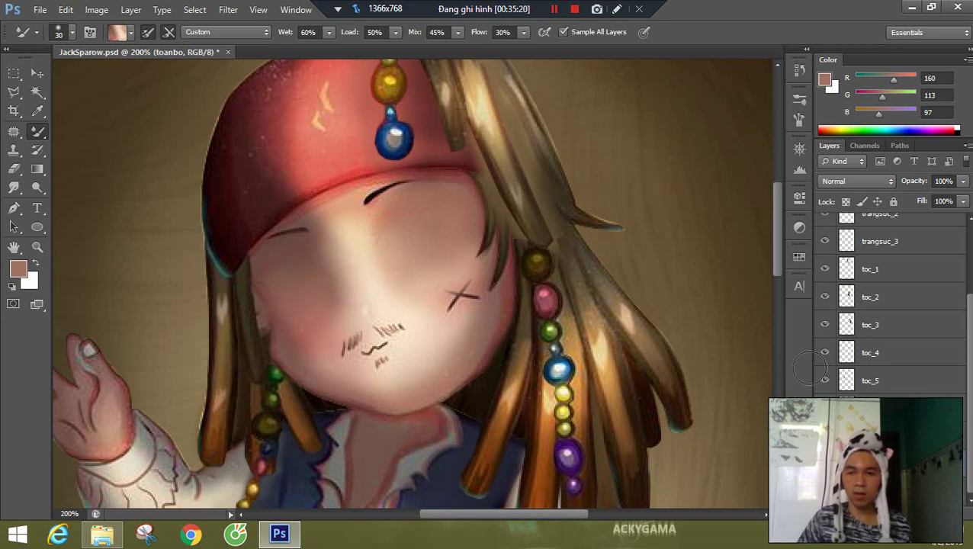
- Show the character's eyes layer again and save JackSparow.psd
left_click(824, 436)
key("ctrl+s")
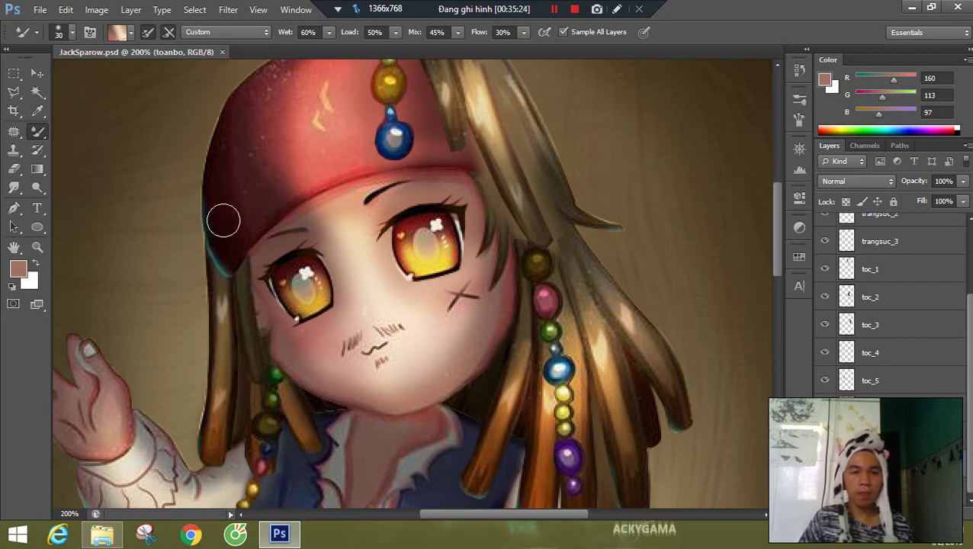
- Switch to File Explorer and delete the images folder and JackSparow.json from the Jack folder
left_click(102, 534)
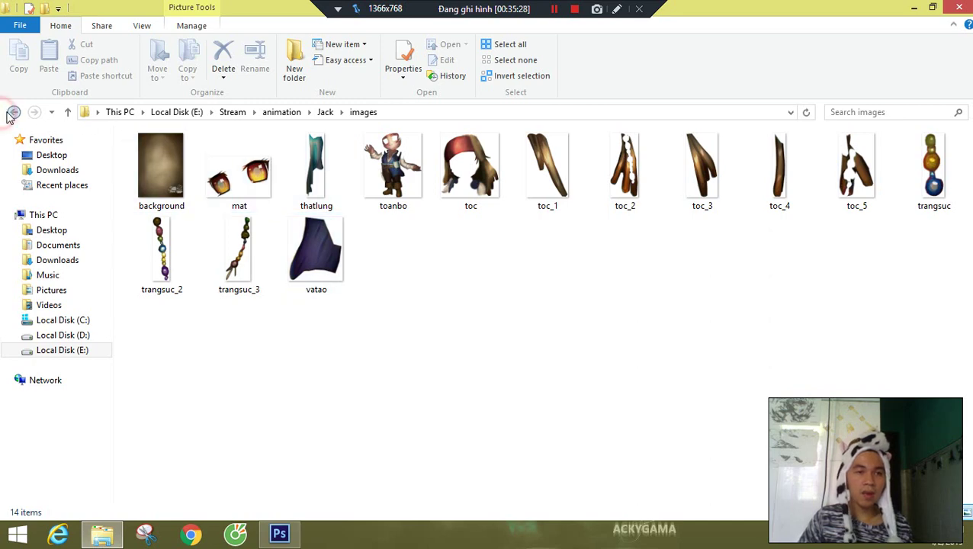
left_click(13, 114)
left_click(258, 213, "ctrl")
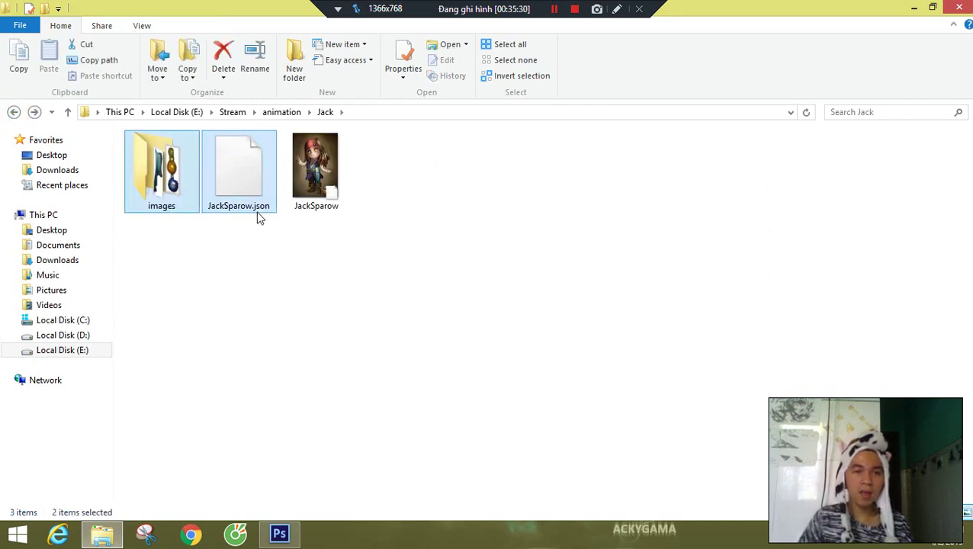
key("Delete")
- Switch back to Photoshop, export the layers and Spine JSON with the PhotoshopToSpine script, and check the output in the Jack folder
key("alt+Tab")
key("v")
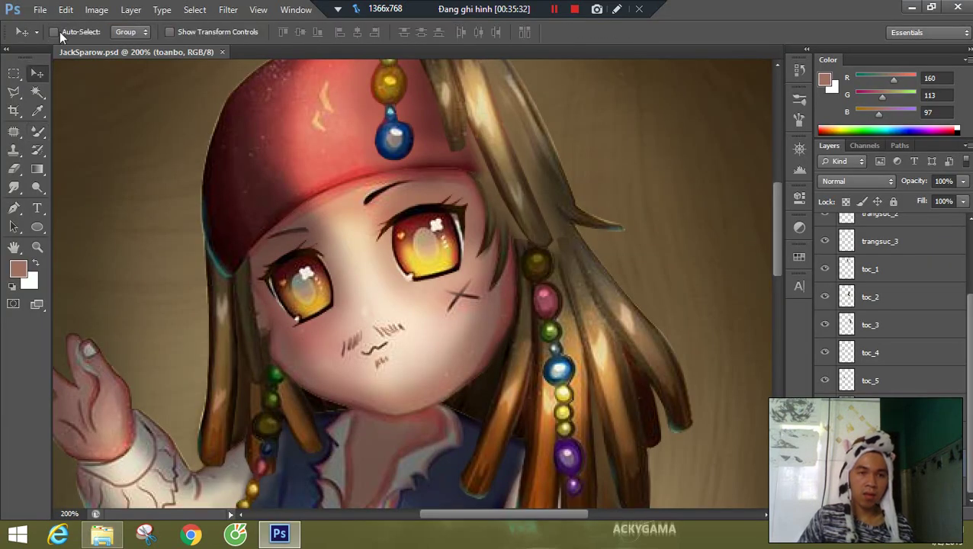
left_click(40, 9)
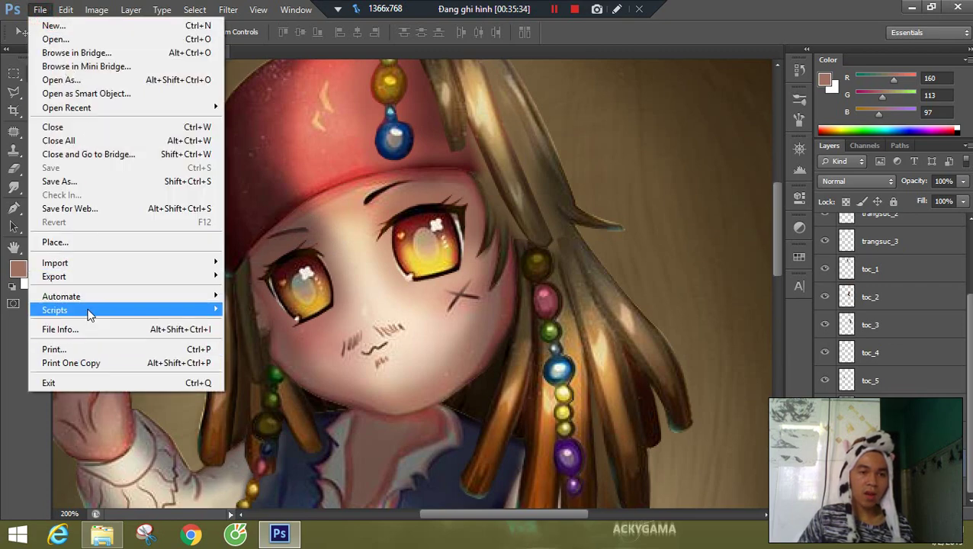
mouse_move(87, 312)
left_click(266, 524)
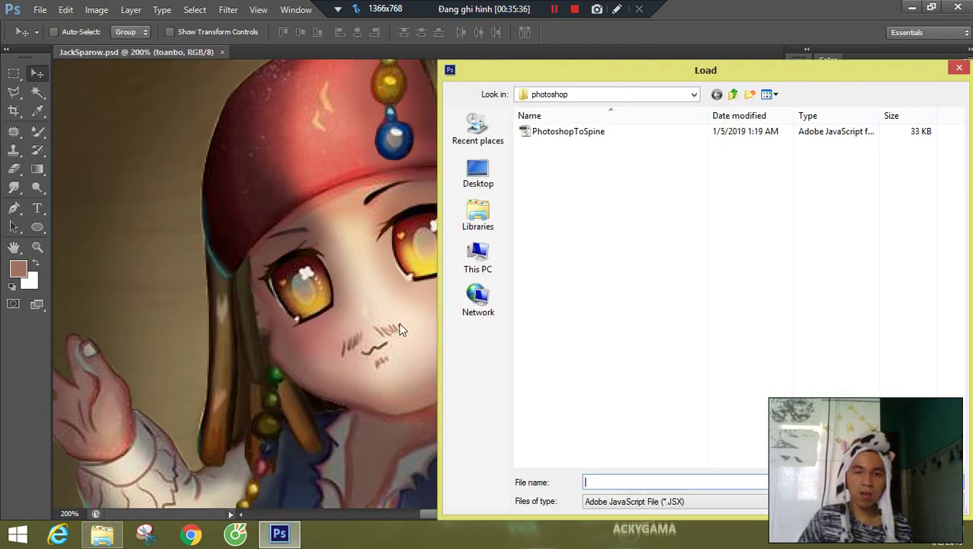
double_click(568, 133)
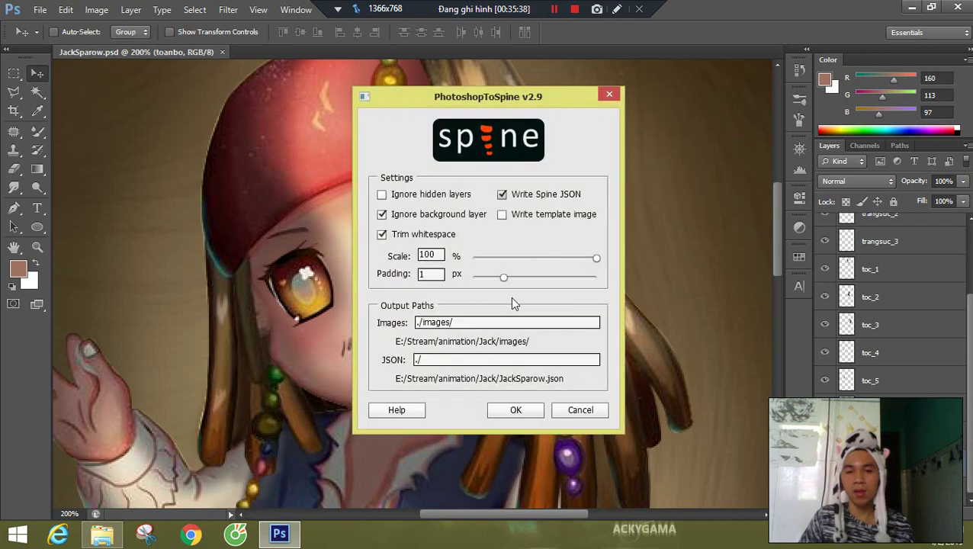
left_click(519, 410)
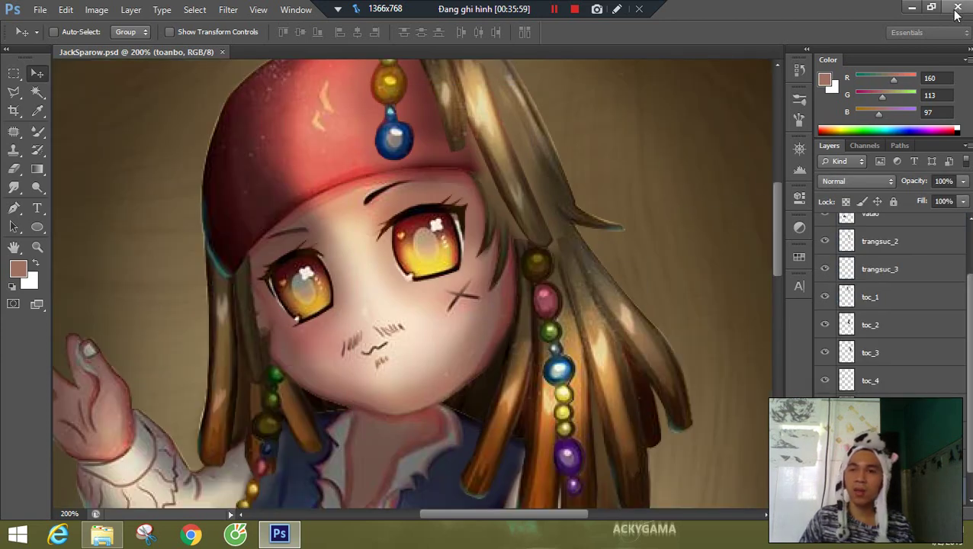
left_click(99, 532)
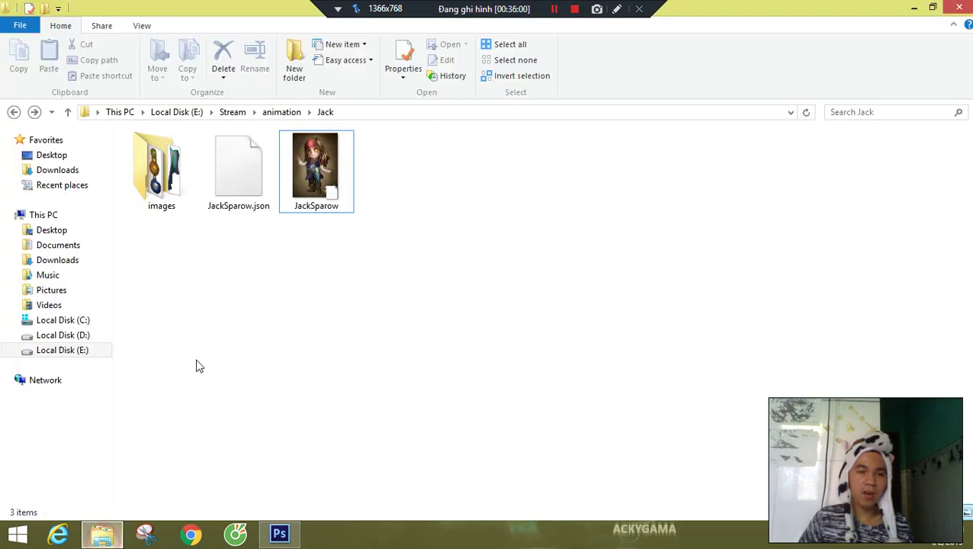
left_click(160, 174)
- Close Photoshop and launch Spine Trial from the desktop
left_click(945, 7)
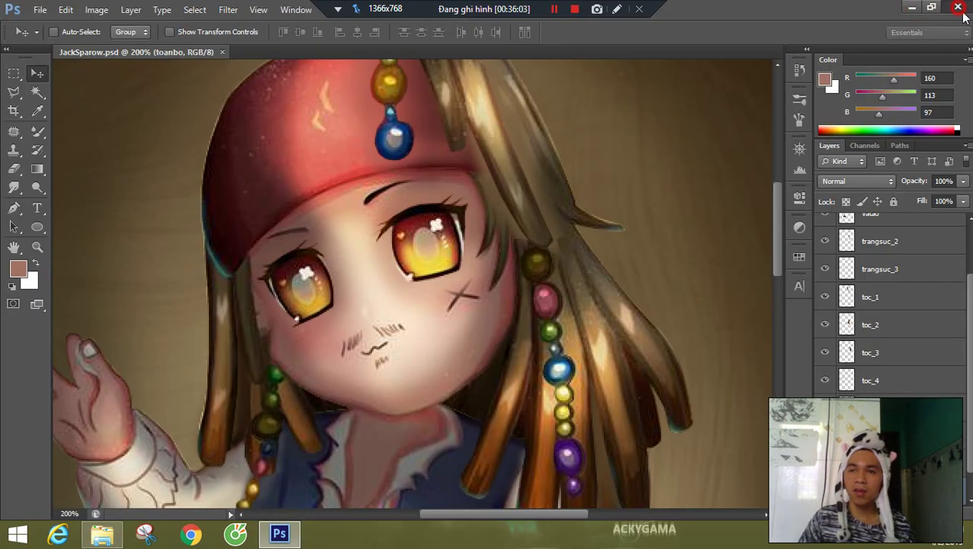
left_click(957, 6)
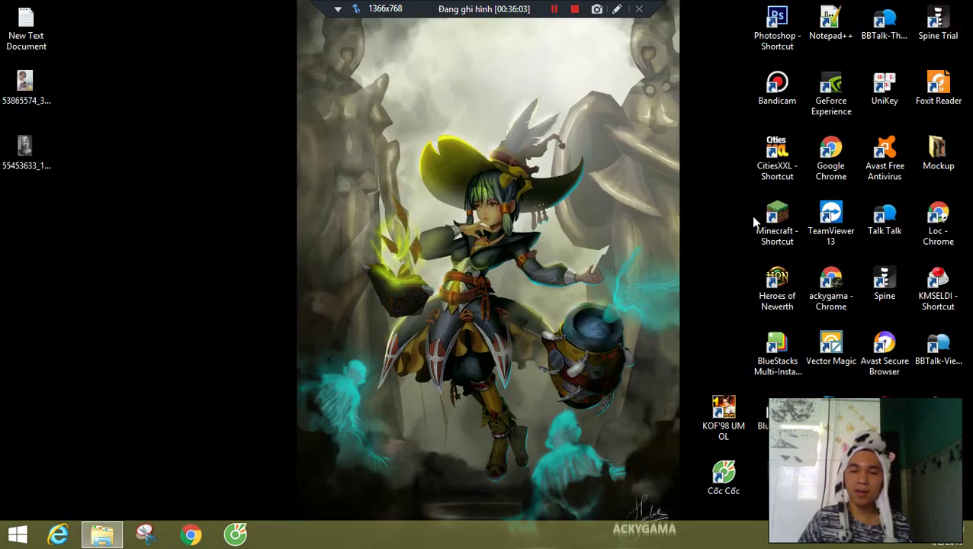
double_click(947, 38)
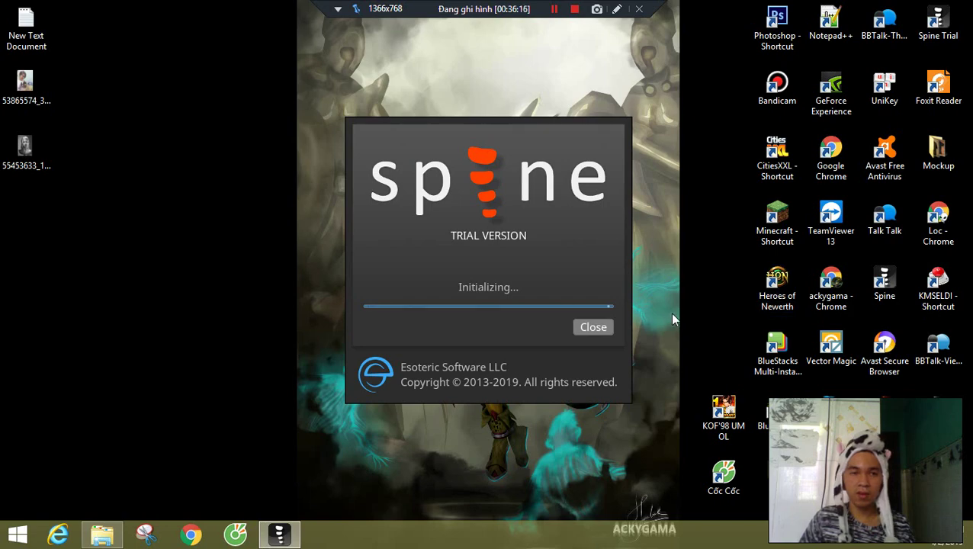
left_click(110, 540)
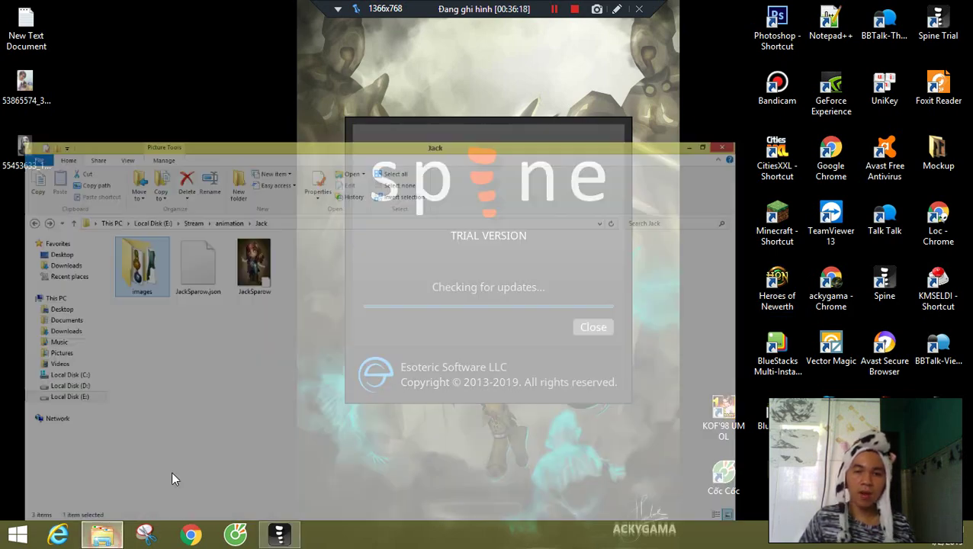
left_click(111, 540)
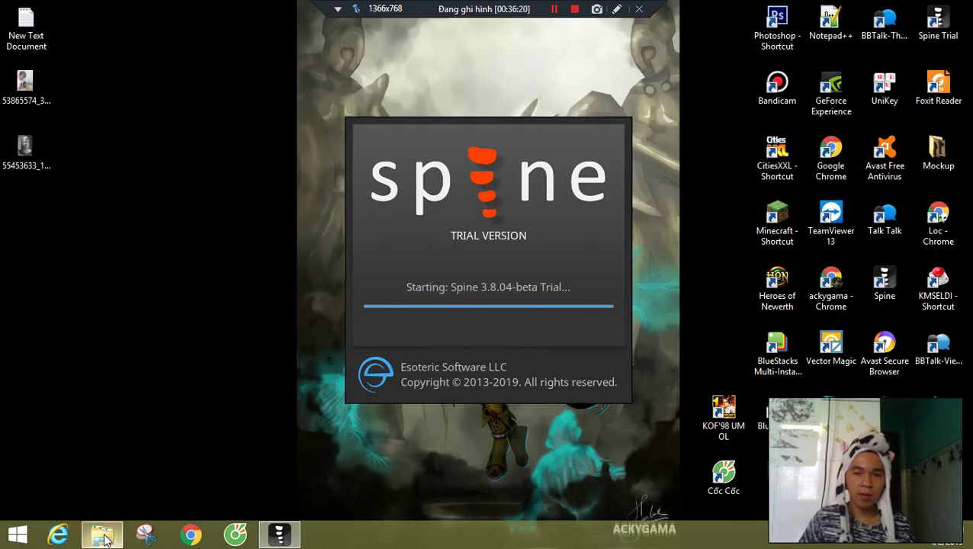
left_click(107, 540)
left_click(109, 539)
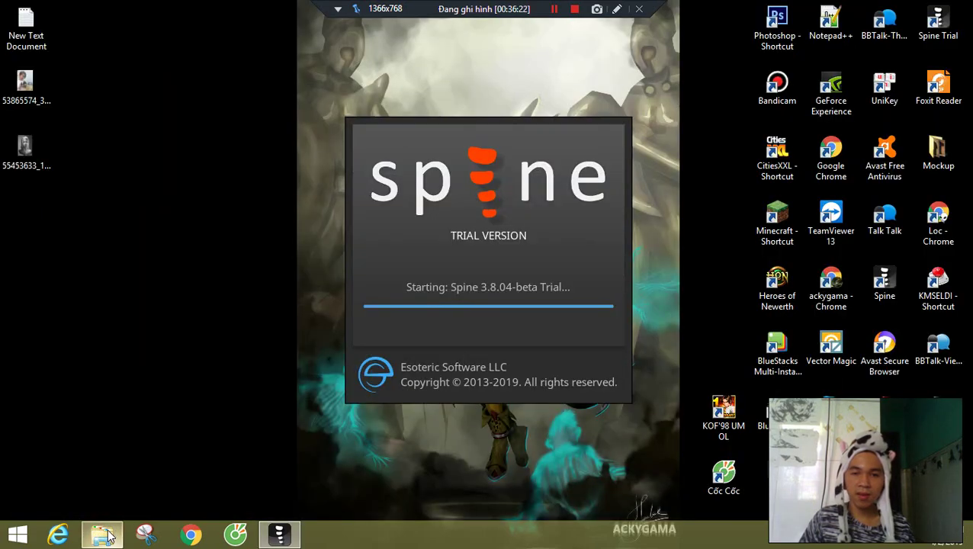
- Switch to File Explorer and open the Yuma Mei folder inside Animation on Local Disk (D:)
left_click(111, 537)
left_click(13, 112)
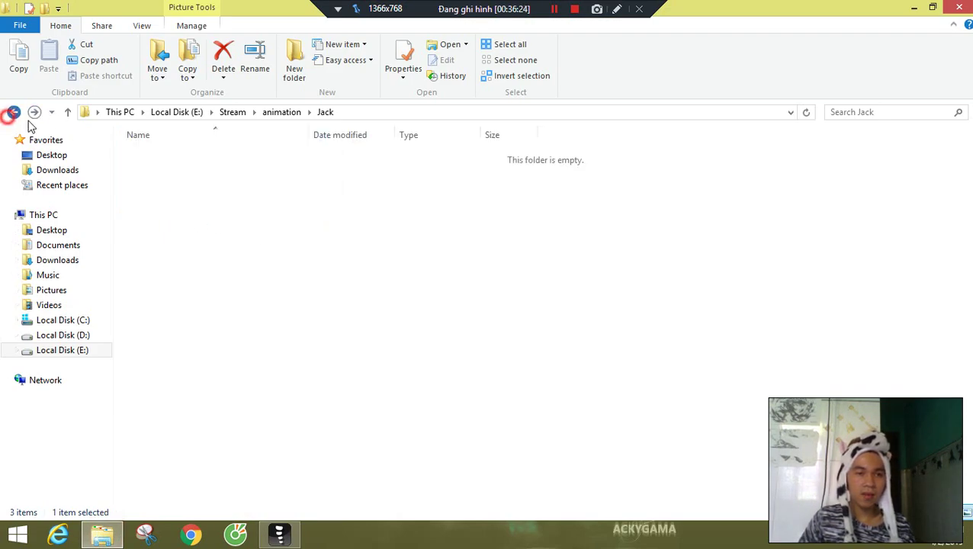
left_click(158, 187)
left_click(71, 335)
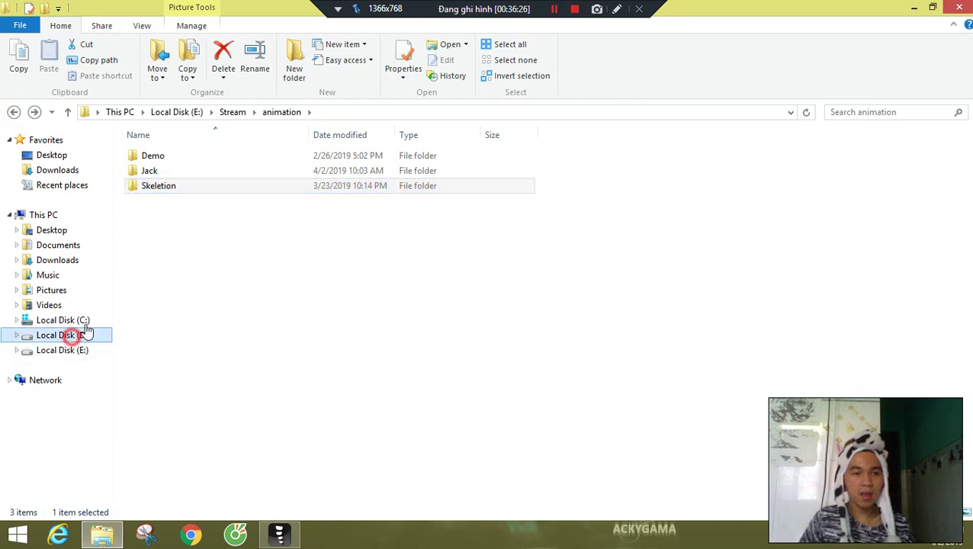
double_click(210, 183)
left_click(309, 183)
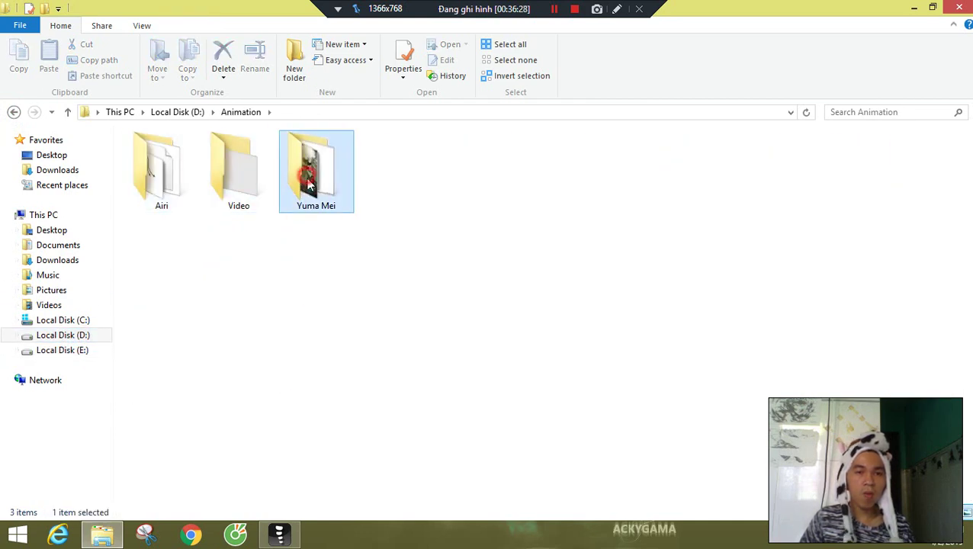
double_click(309, 183)
- Play the animation#Yumamei video to view the finished example, and close the folder window and the player
left_click(223, 183)
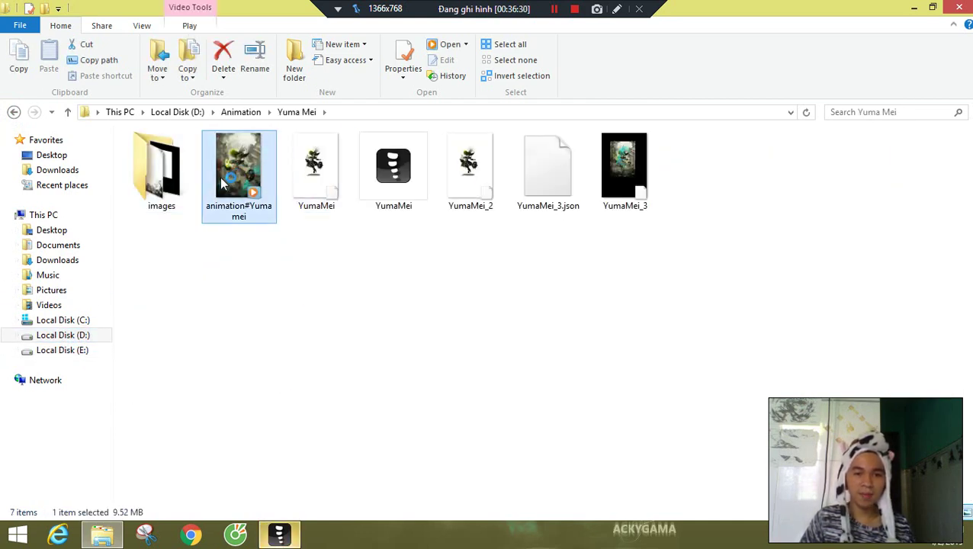
double_click(218, 177)
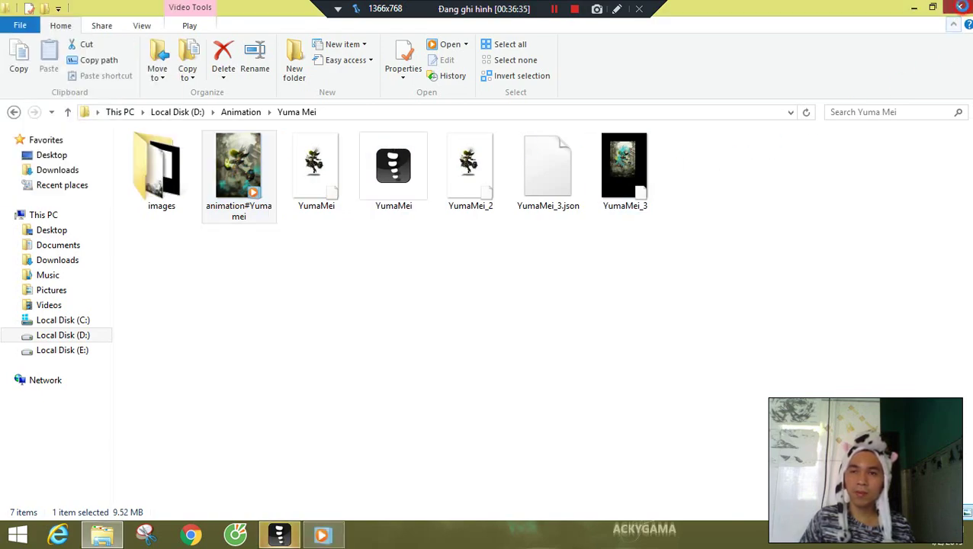
left_click(961, 9)
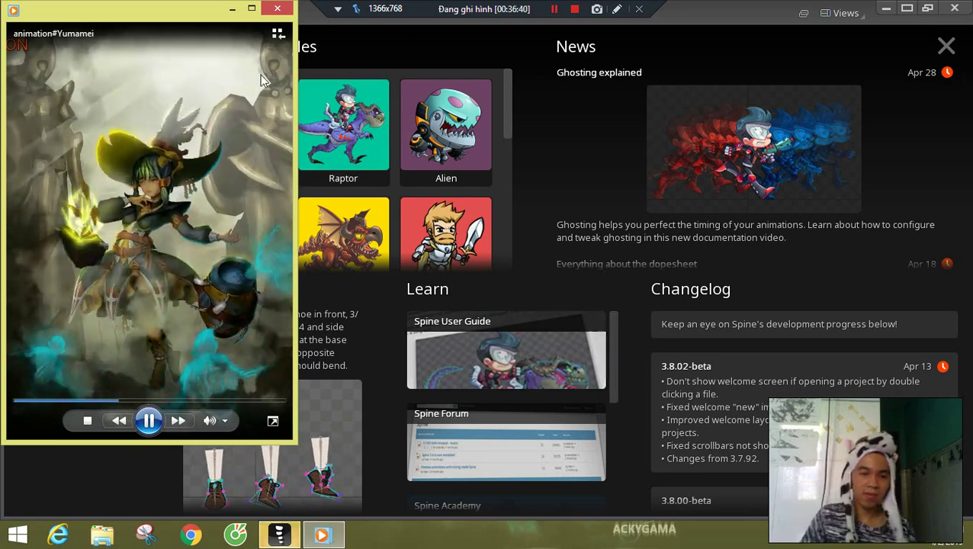
left_click(278, 9)
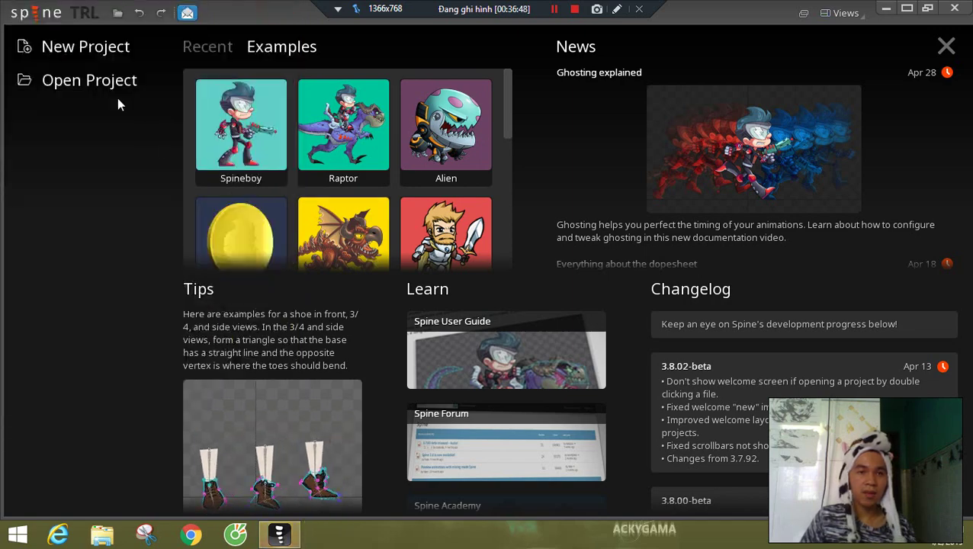
- Import JackSparow.json from E:/Stream/animation/Jack into Spine as a new project, with skeleton name JackSparow and scale 1
left_click(46, 21)
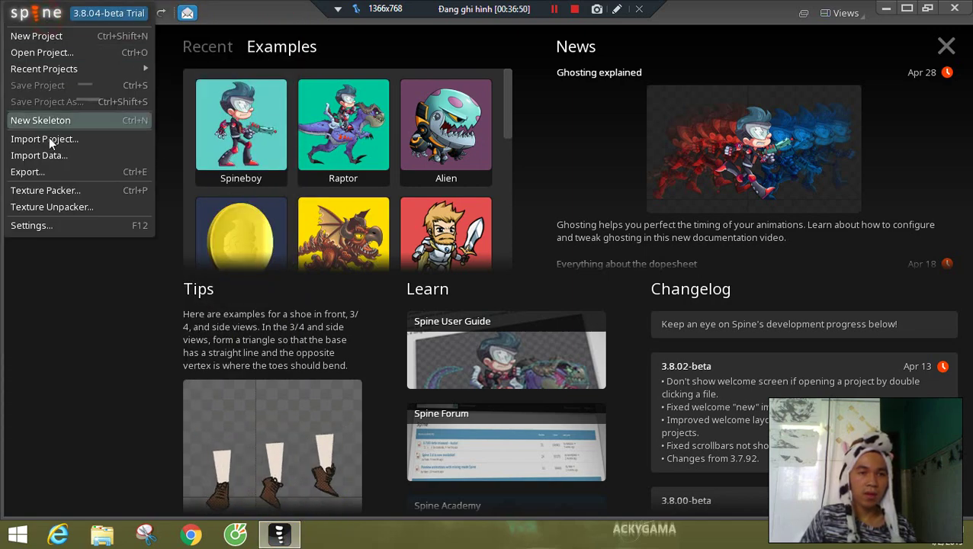
left_click(51, 153)
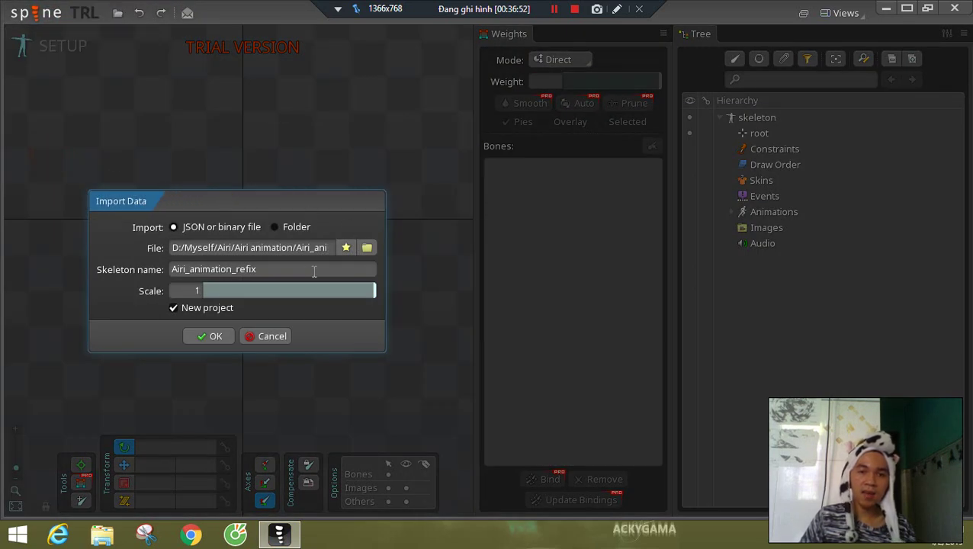
left_click(367, 249)
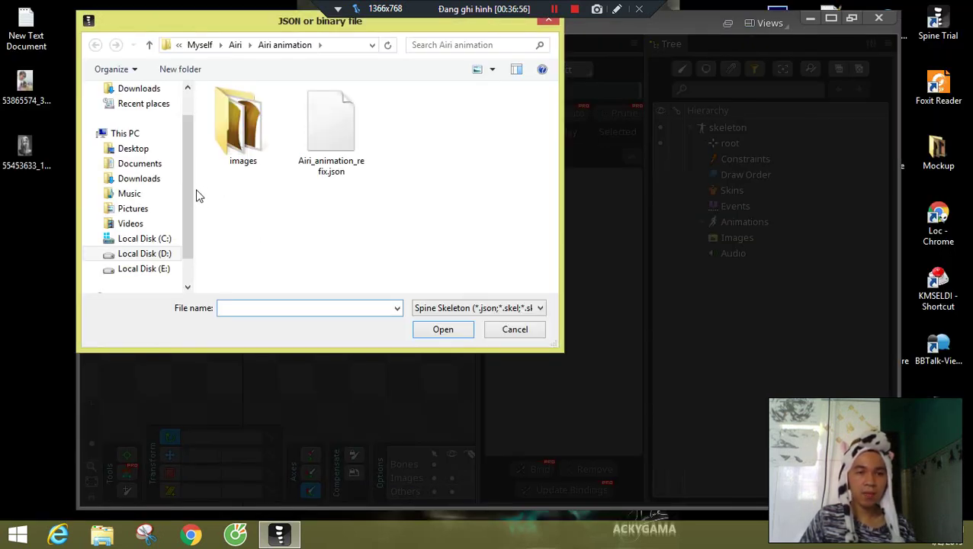
left_click_drag(189, 209, 191, 251)
left_click(148, 238)
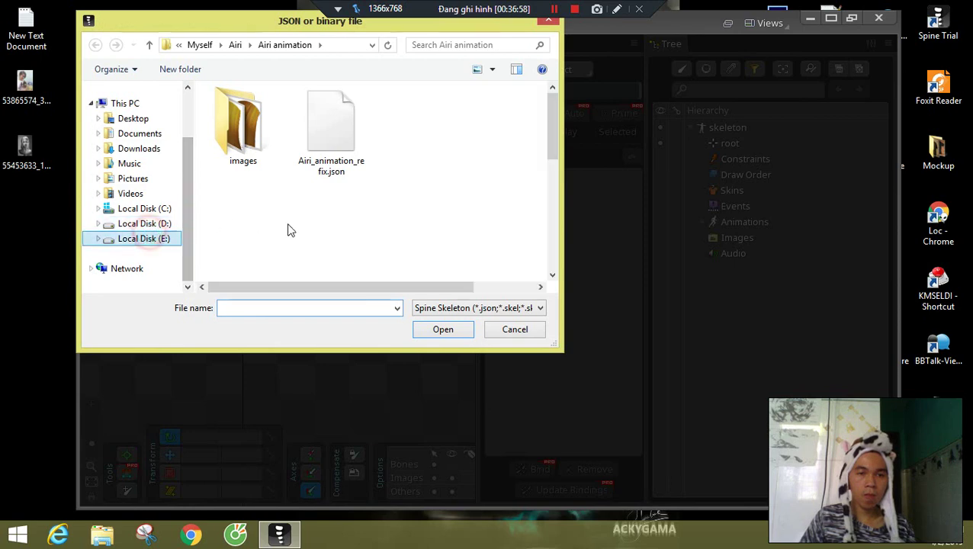
left_click_drag(552, 137, 552, 252)
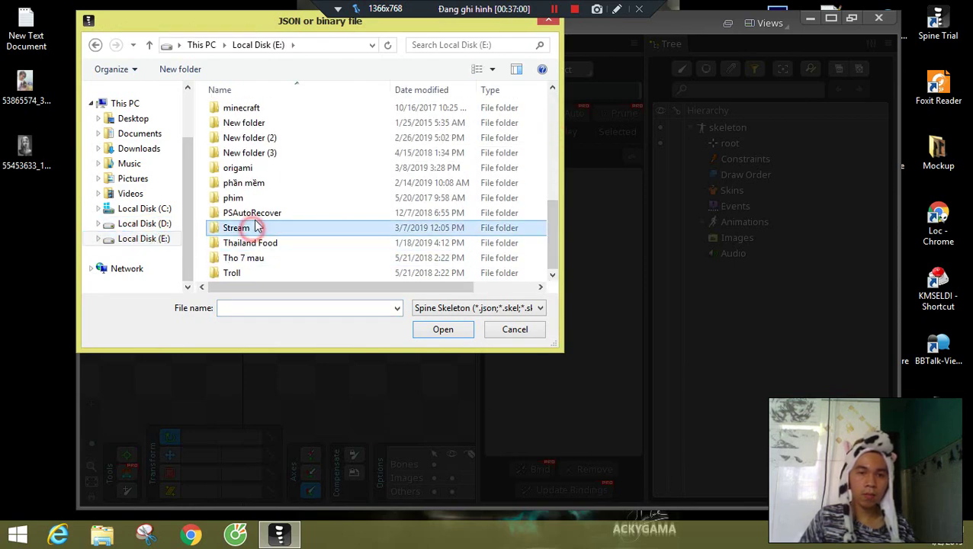
double_click(255, 227)
double_click(259, 125)
double_click(252, 127)
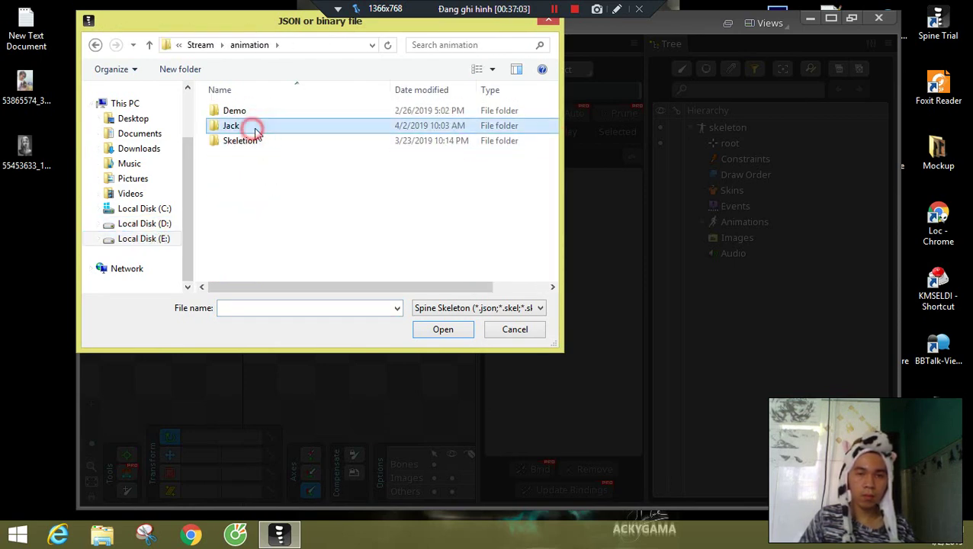
double_click(279, 125)
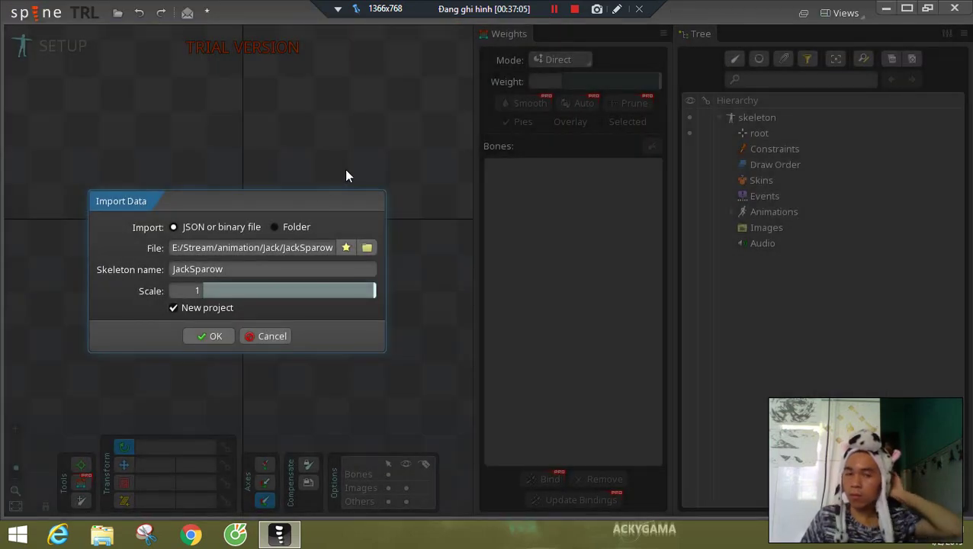
left_click(207, 337)
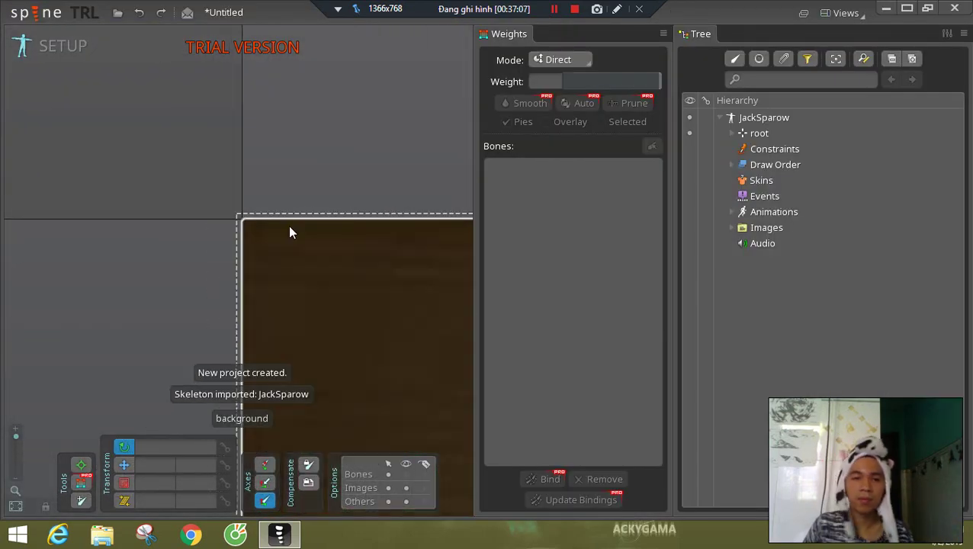
- Expand root in the hierarchy and create a torso bone about 149 long under it, running from the belt up to the neck
left_click_drag(17, 439, 17, 461)
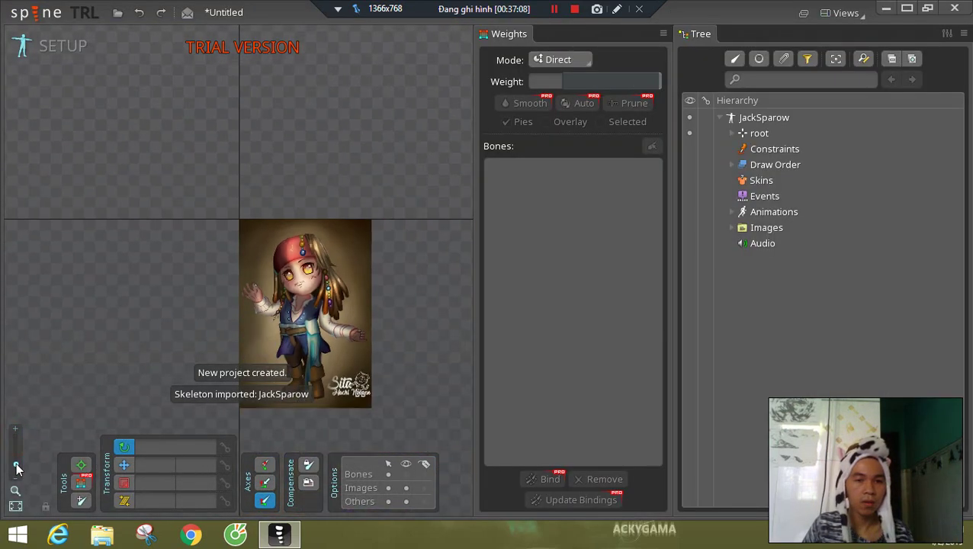
left_click_drag(104, 352, 61, 254)
left_click_drag(18, 461, 19, 450)
left_click(730, 132)
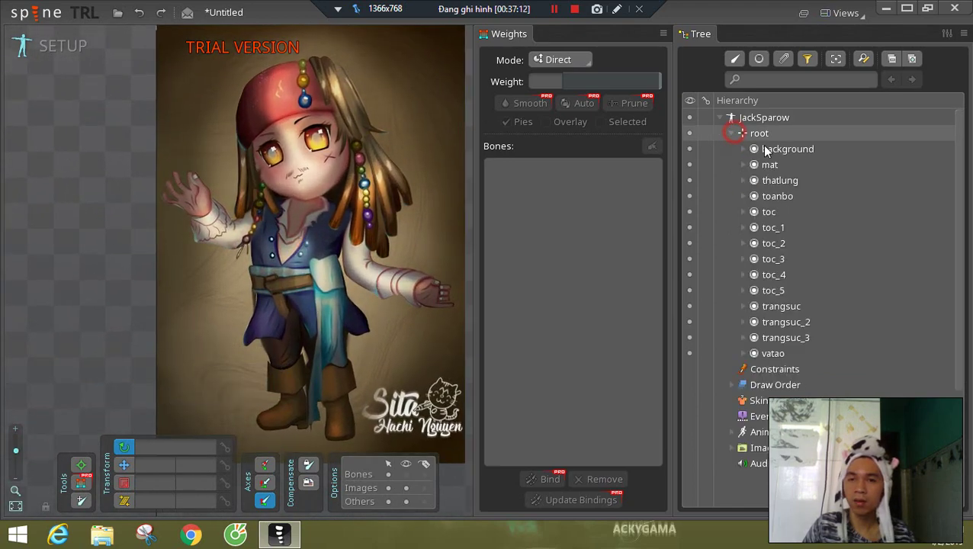
left_click_drag(93, 187, 52, 175)
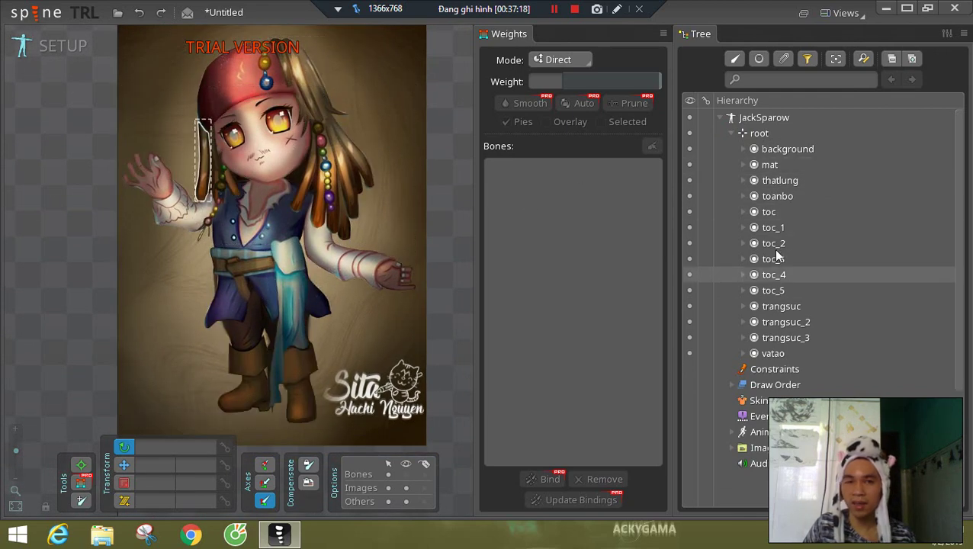
left_click(764, 132)
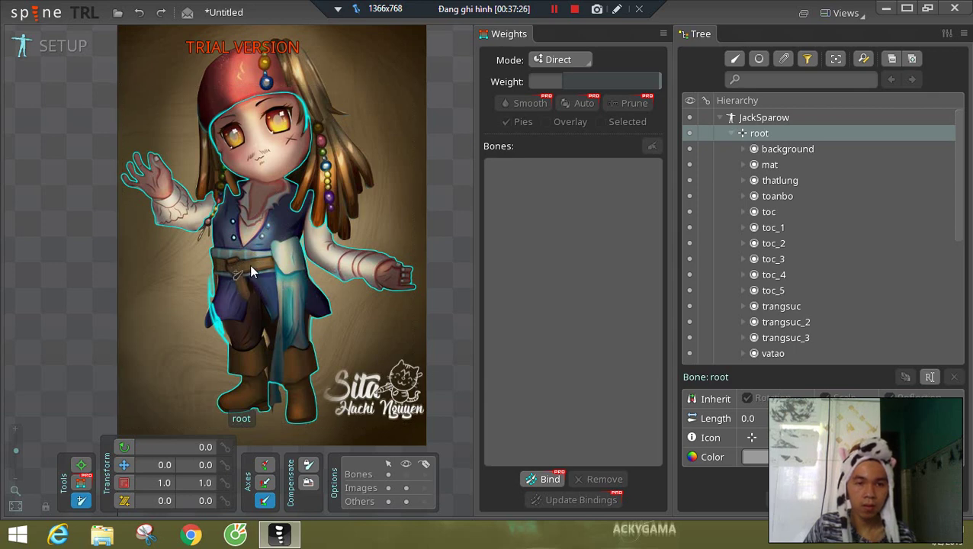
left_click_drag(251, 267, 263, 196)
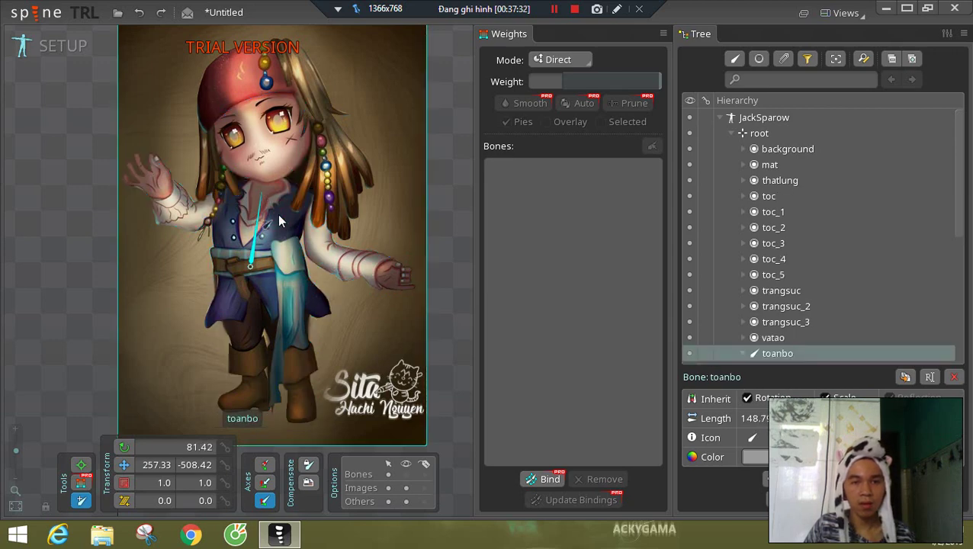
- Add an upper-arm bone about 80 long and a forearm bone about 109 long along the outstretched arm, under the torso bone
left_click(279, 219)
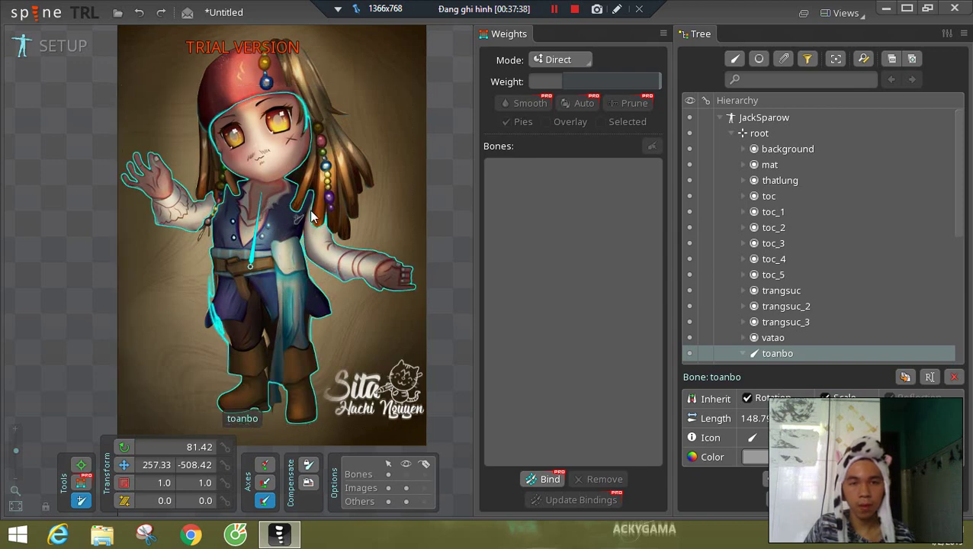
mouse_move(312, 217)
left_mouse_down()
mouse_move(319, 254)
mouse_move(302, 252)
left_mouse_up()
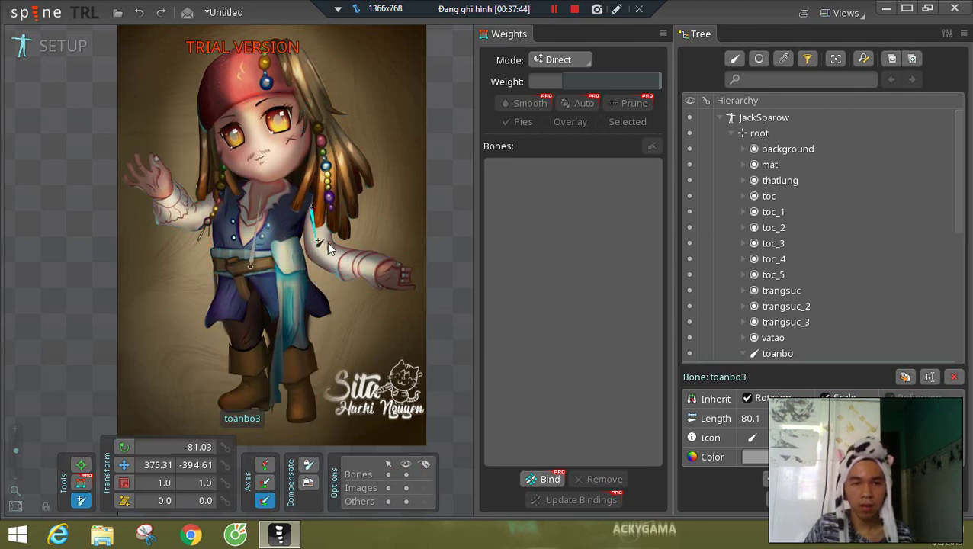
left_click_drag(328, 254, 384, 274)
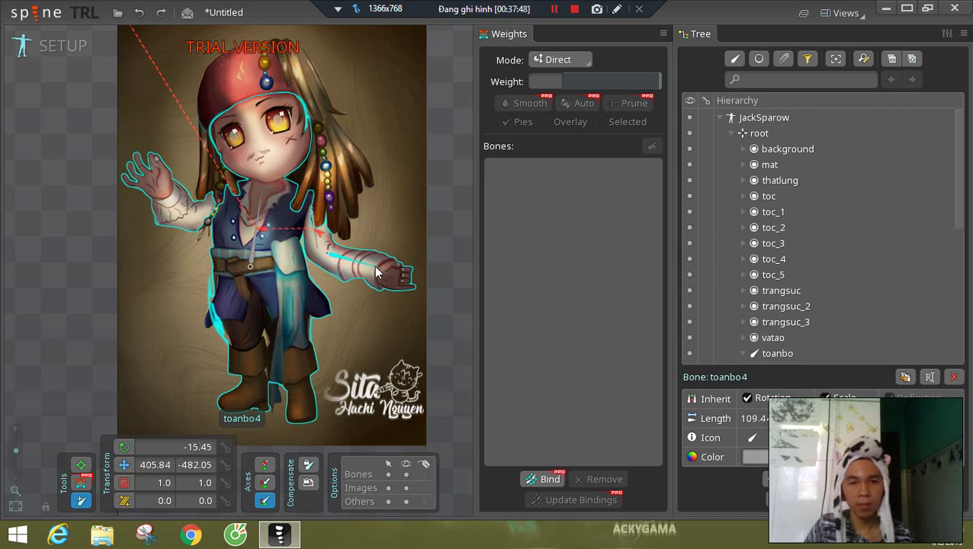
- Add a two-bone chain from the torso bone along the raised arm, with a forearm bone about 71 long
left_click(195, 227)
left_click(255, 232)
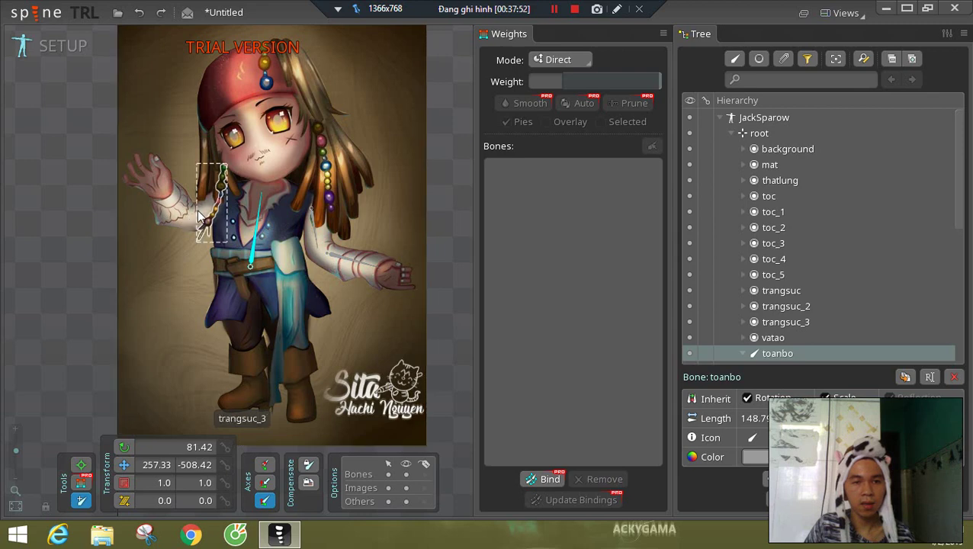
left_click(227, 255, "ctrl")
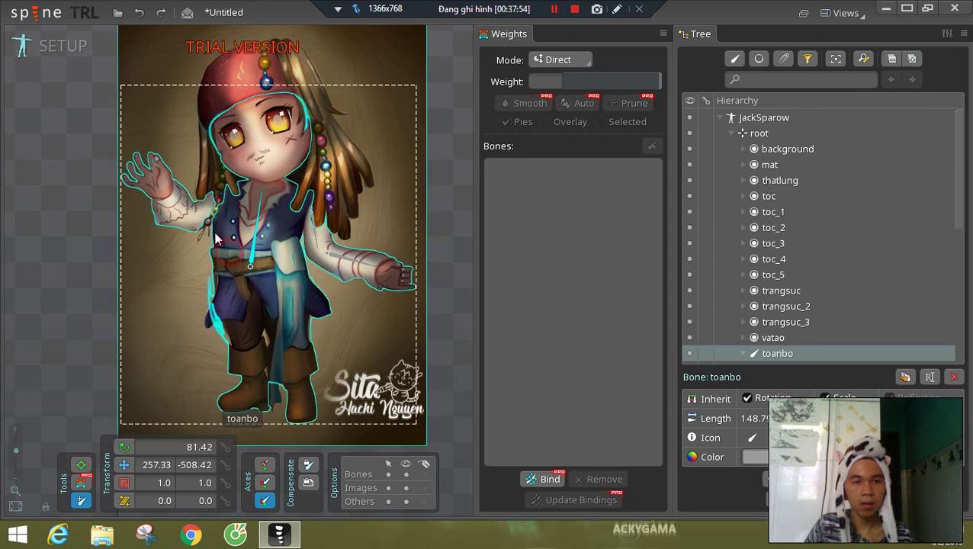
left_click_drag(222, 203, 160, 194)
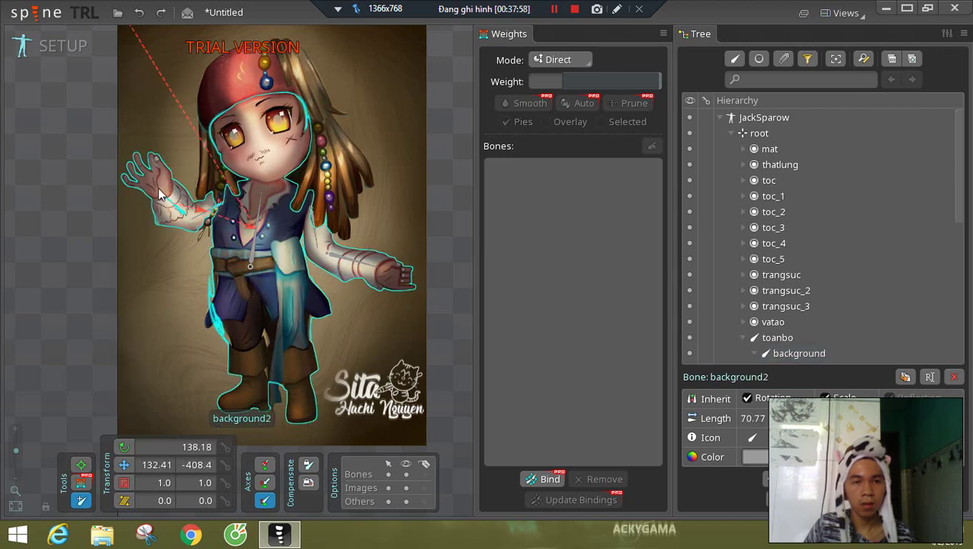
- Under the torso bone, add a head bone about 138 long and a two-bone leg chain with a lower bone about 108 long
left_click(254, 229)
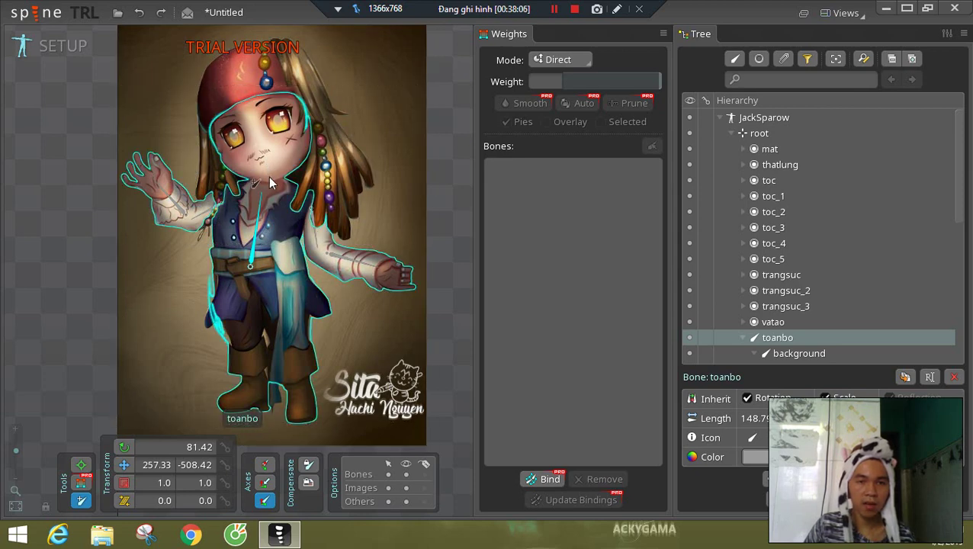
left_click_drag(269, 176, 248, 109)
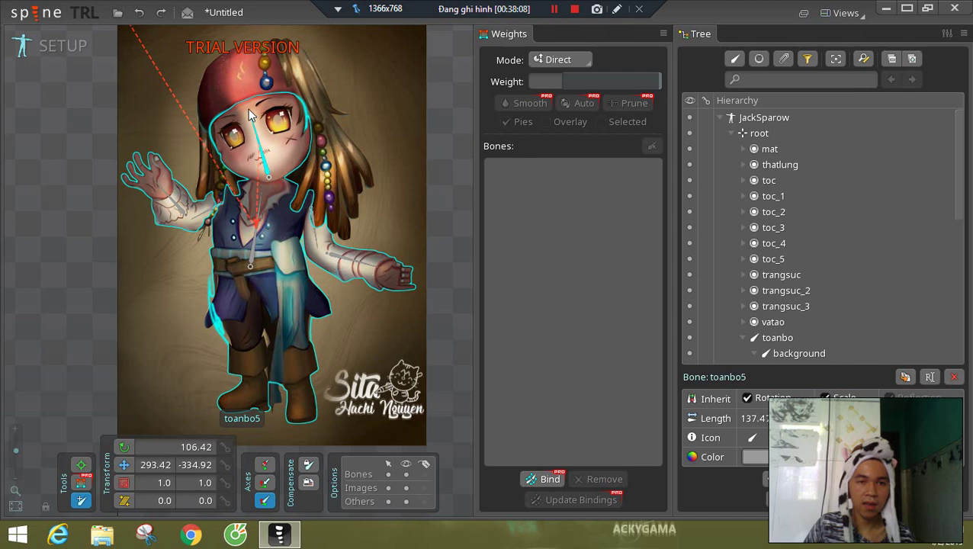
left_click(256, 260)
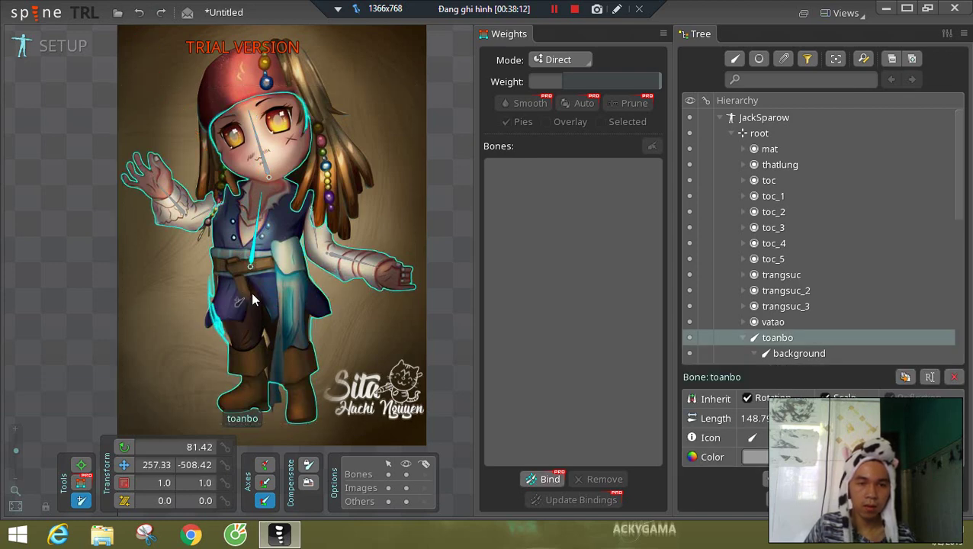
left_click_drag(252, 289, 268, 398)
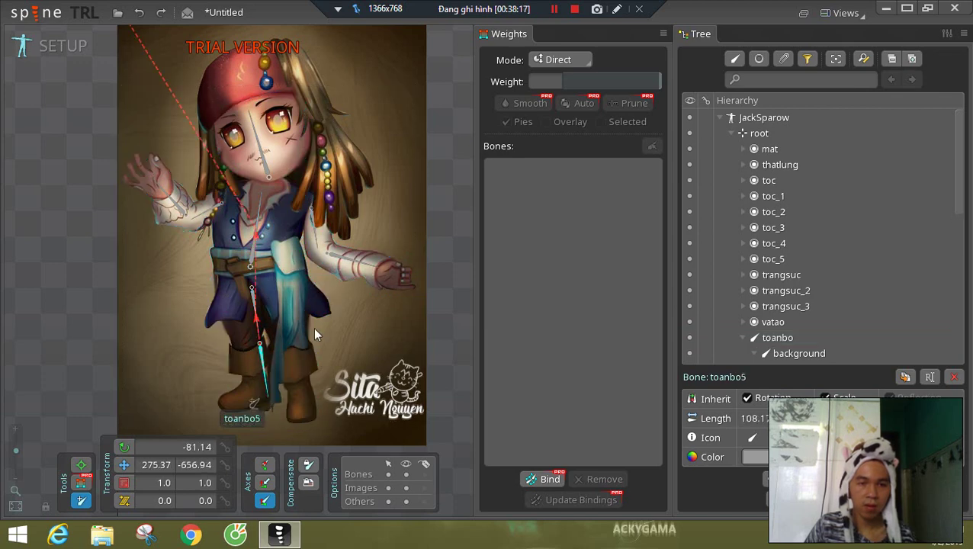
- Build a three-bone chain down the teal sash under the torso bone, with the middle bone about 68 and the end bone about 74 long
left_click(253, 250)
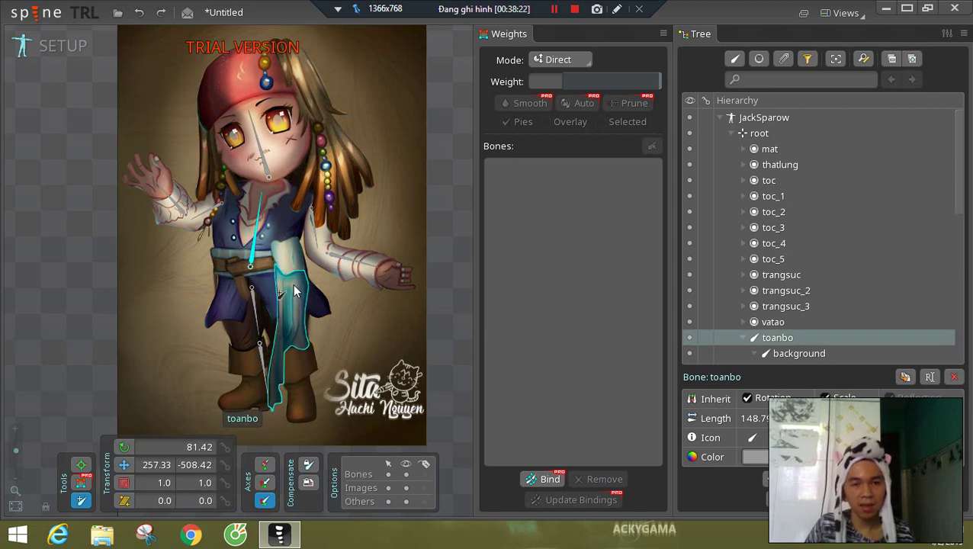
left_click_drag(293, 283, 269, 403)
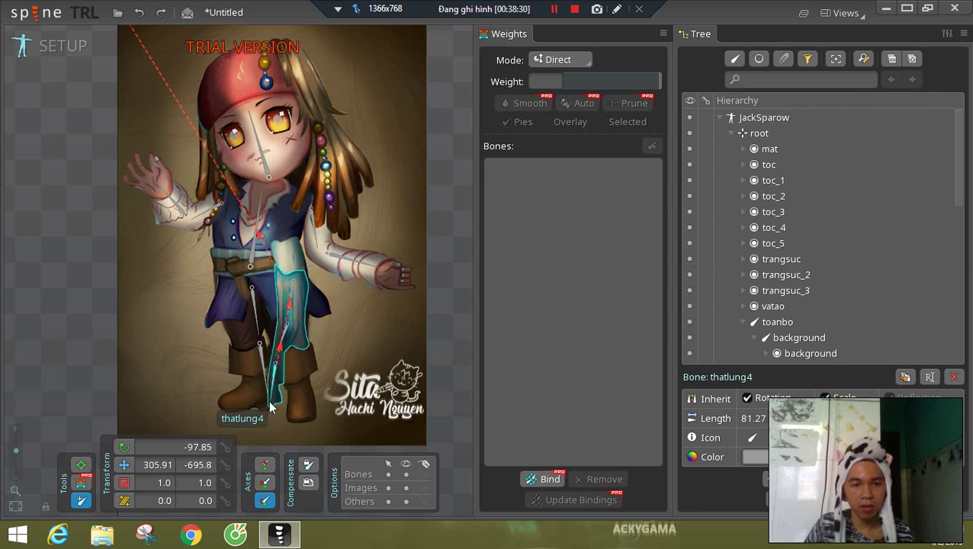
left_click(248, 271)
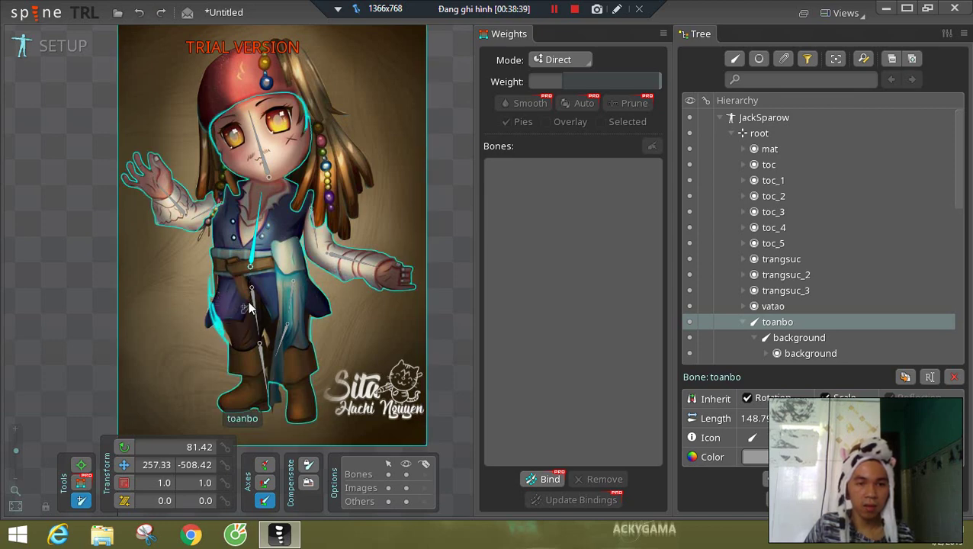
left_click(281, 335)
left_click(276, 367)
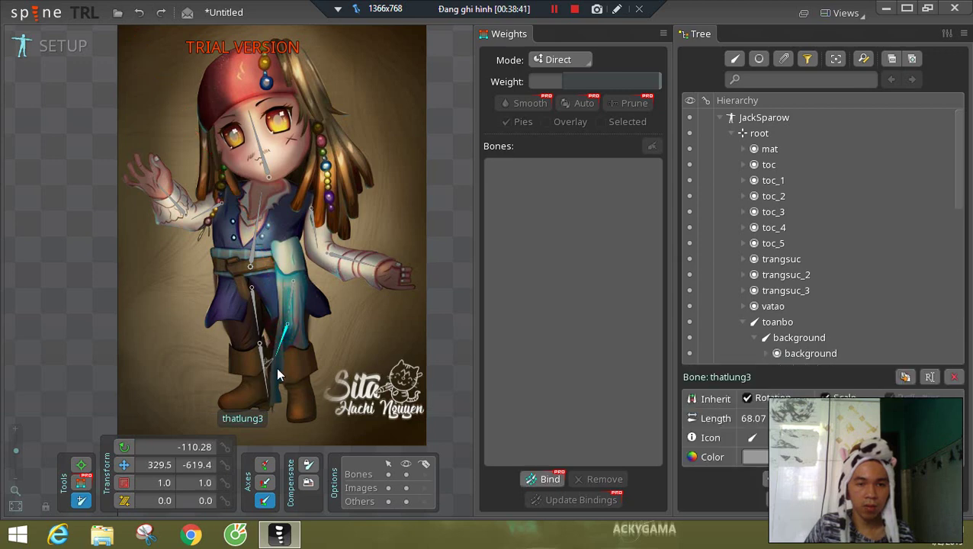
left_click_drag(275, 362, 270, 400)
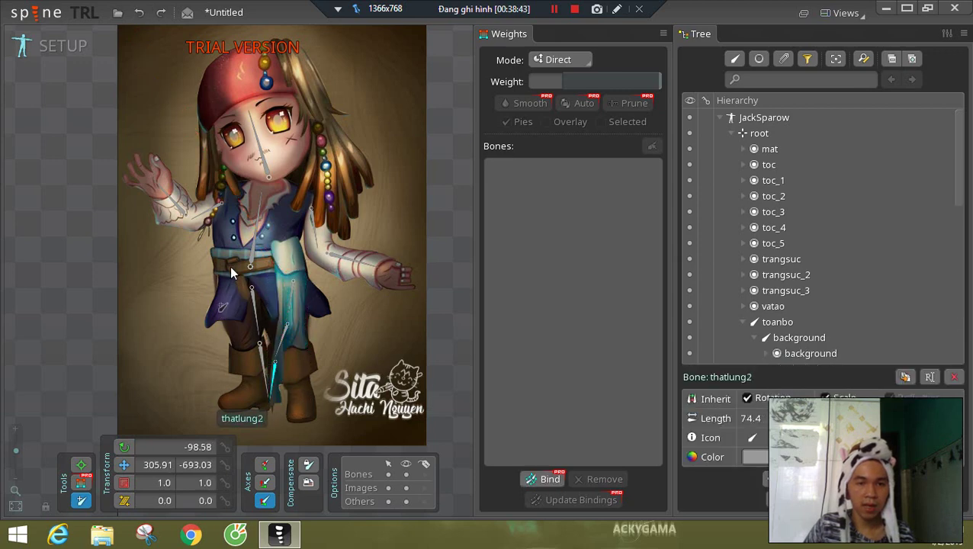
- Add a two-bone chain down the blue coat flap under the torso bone, with the lower bone about 37 long
left_click(246, 266)
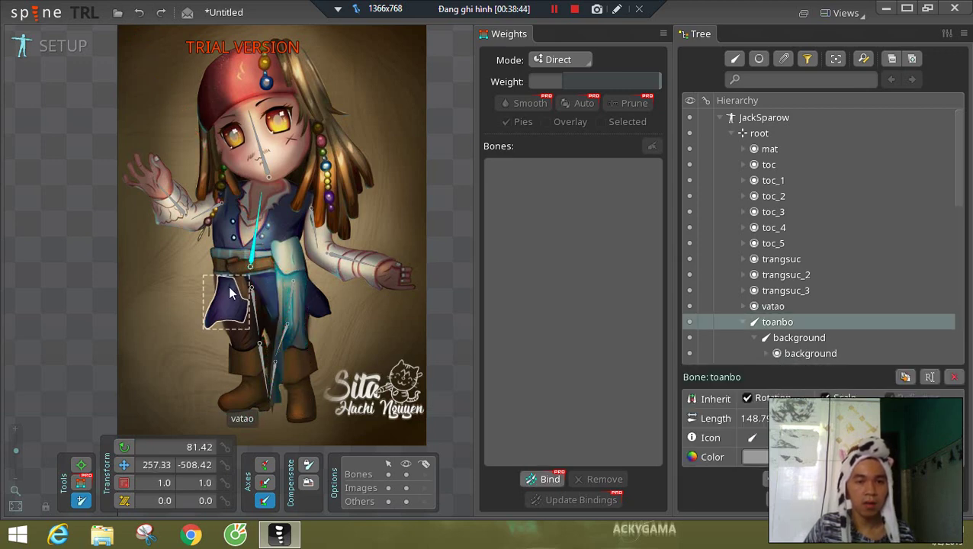
left_click_drag(230, 285, 223, 295)
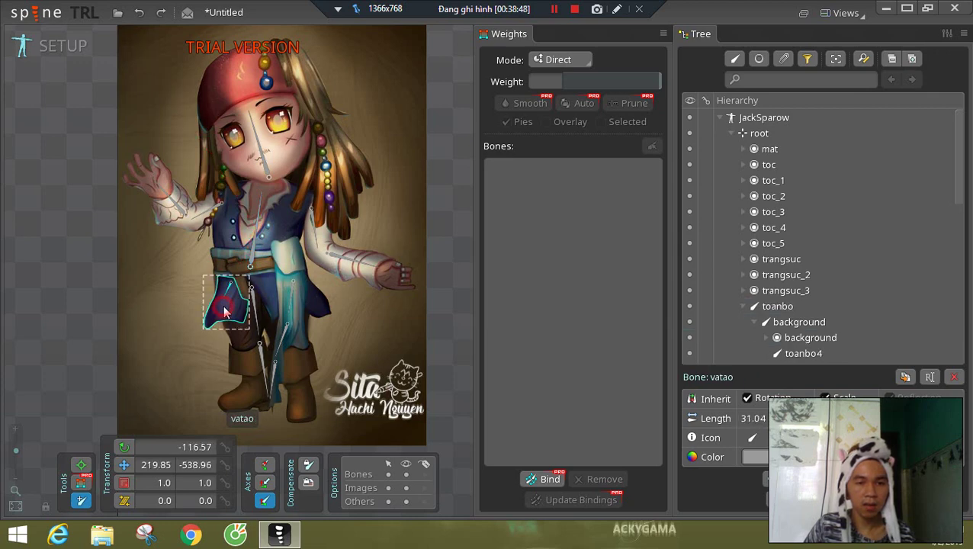
left_click(223, 305)
left_click(221, 306)
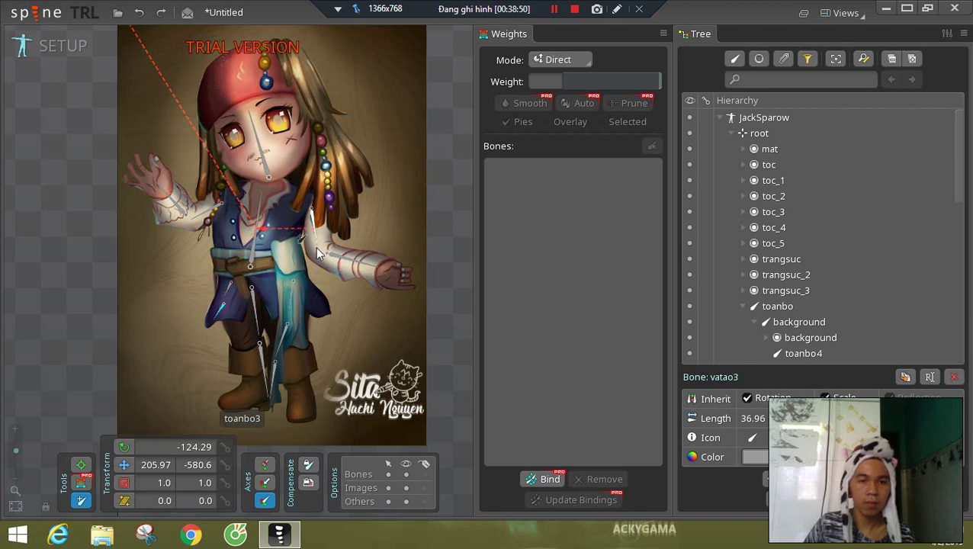
- Under the head bone, add a bandana bone about 55 long, and from it a bone about 134 long down the front hair strand
left_click(259, 149)
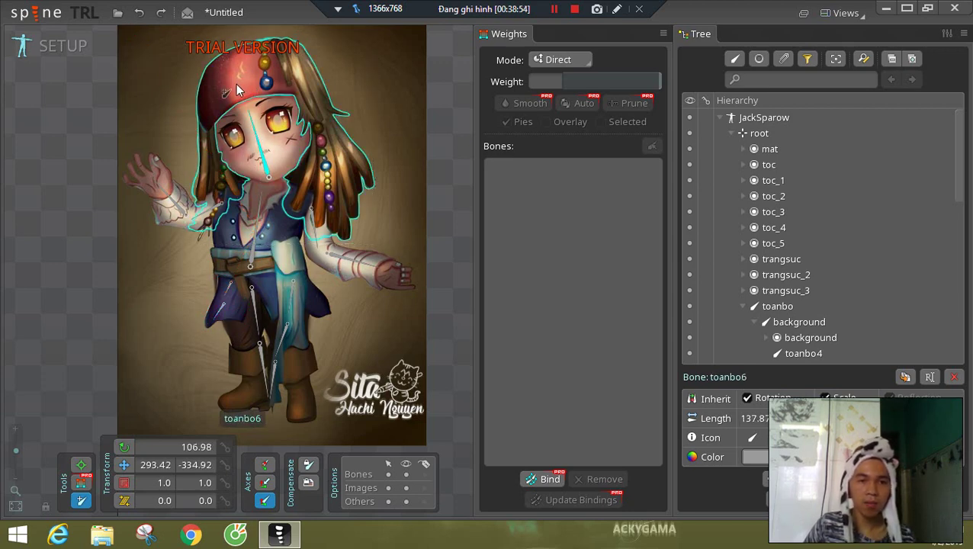
left_click(242, 70)
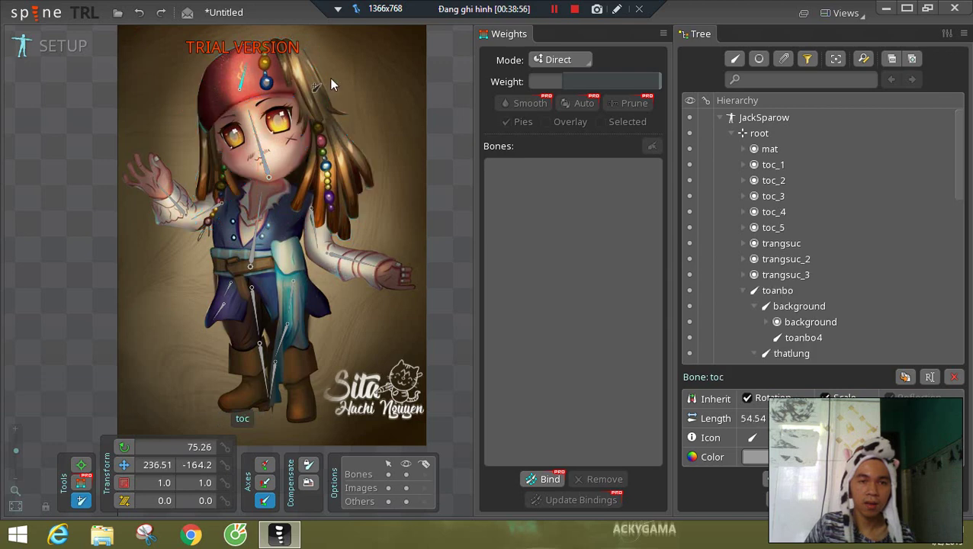
left_click_drag(330, 82, 322, 145)
left_click(252, 194)
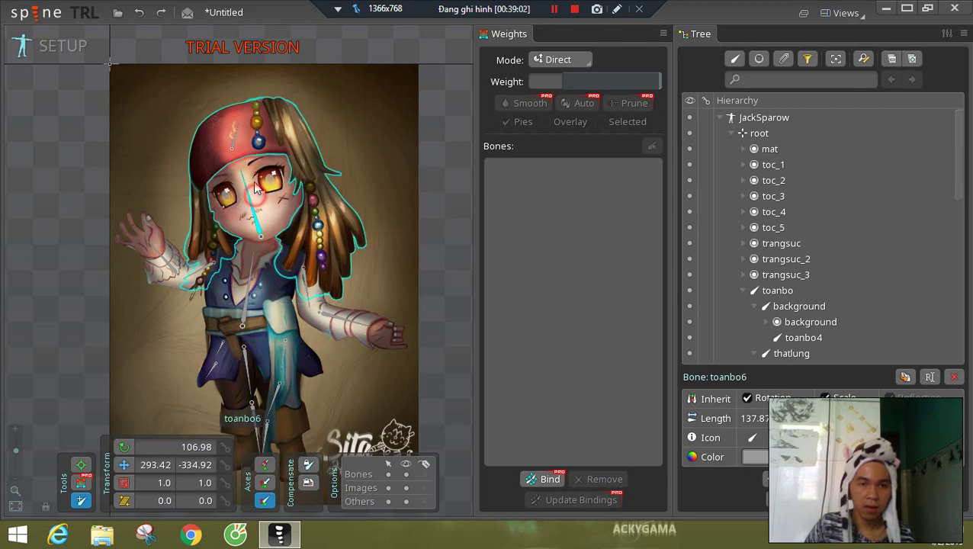
left_click(247, 178)
left_click_drag(246, 173, 246, 175)
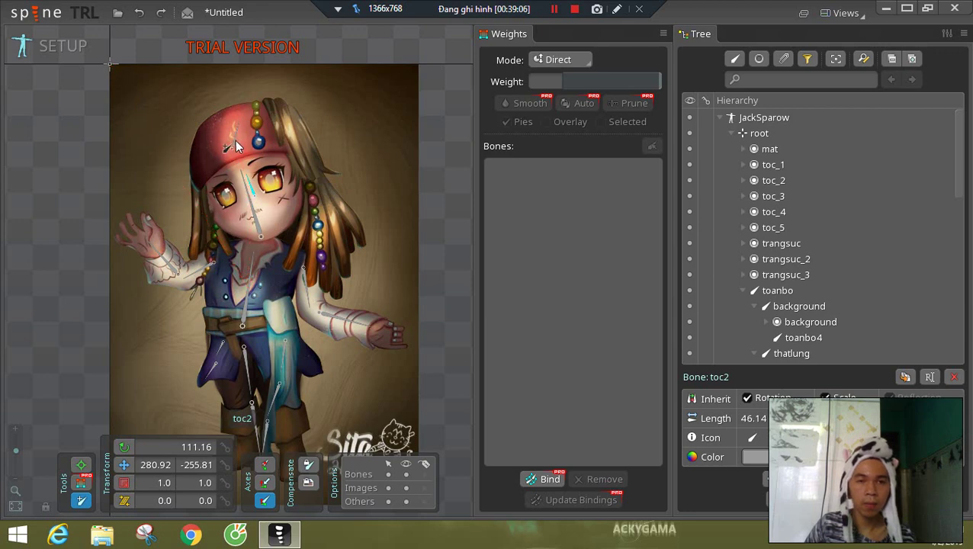
left_click(278, 122)
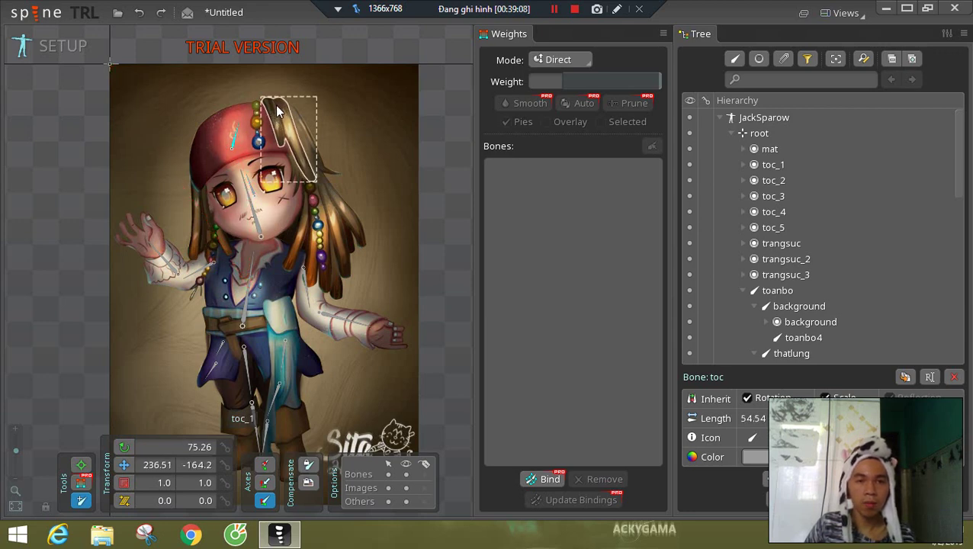
left_click_drag(275, 104, 293, 165)
left_click(234, 139)
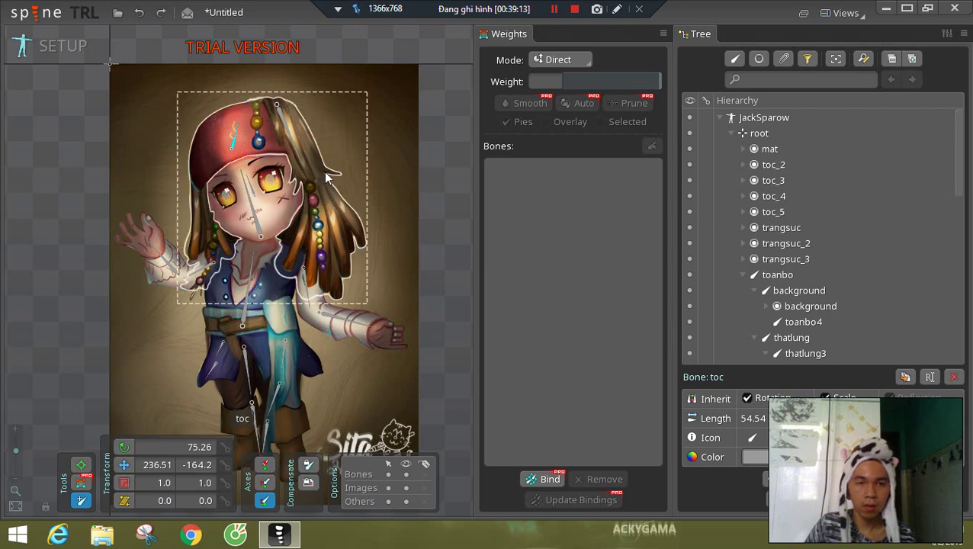
left_click_drag(304, 132, 330, 240)
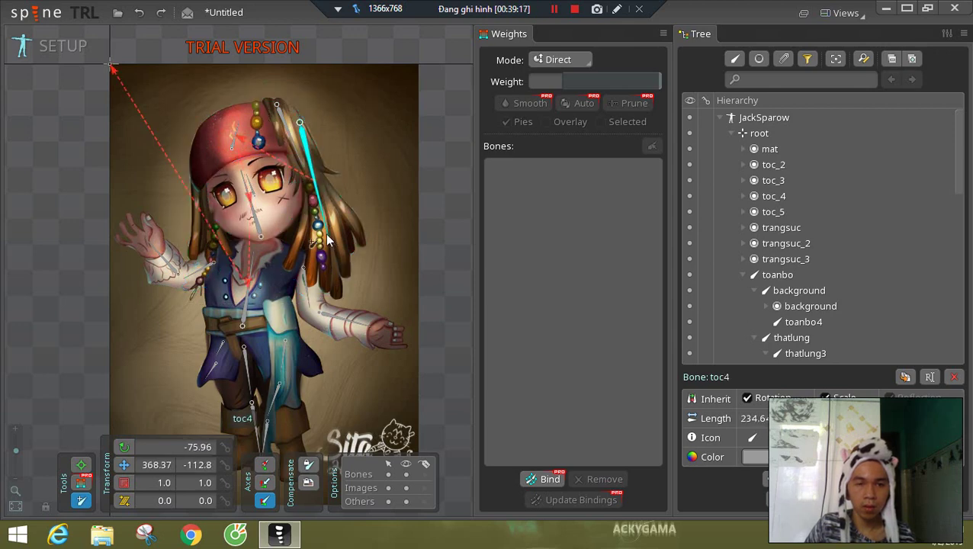
key("space")
left_click(292, 147)
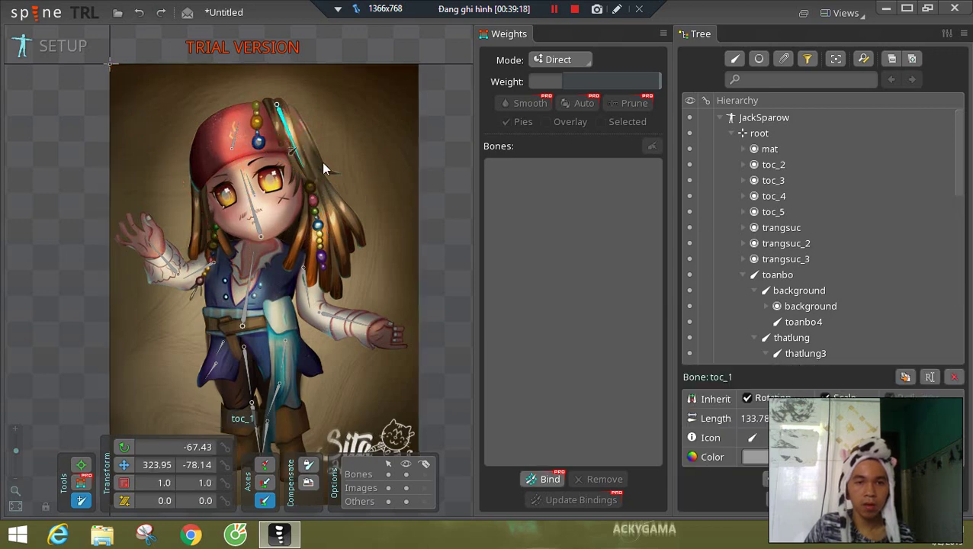
- From the bandana bone, add a two-bone chain down the braid beside the raised arm, about 50 and 59 long
left_click(236, 139)
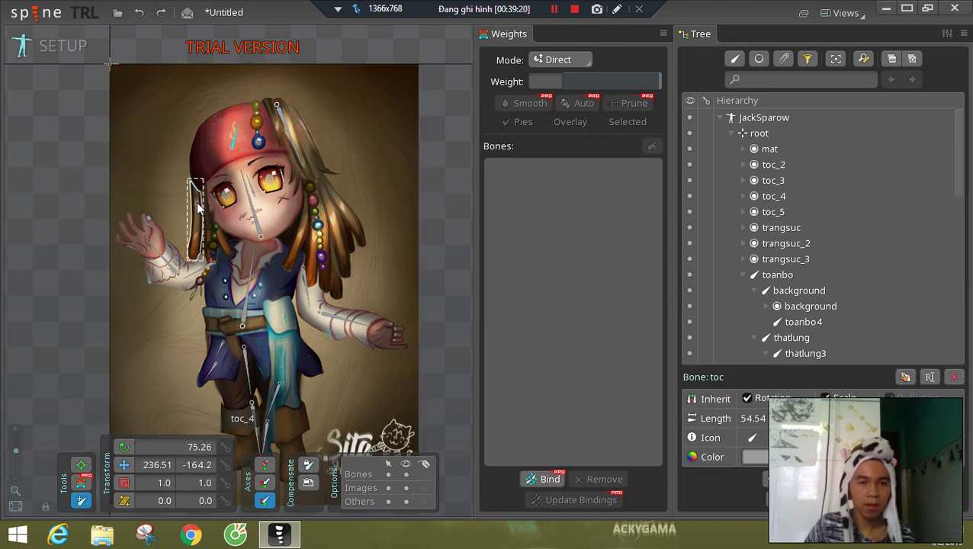
left_click_drag(196, 190, 197, 229)
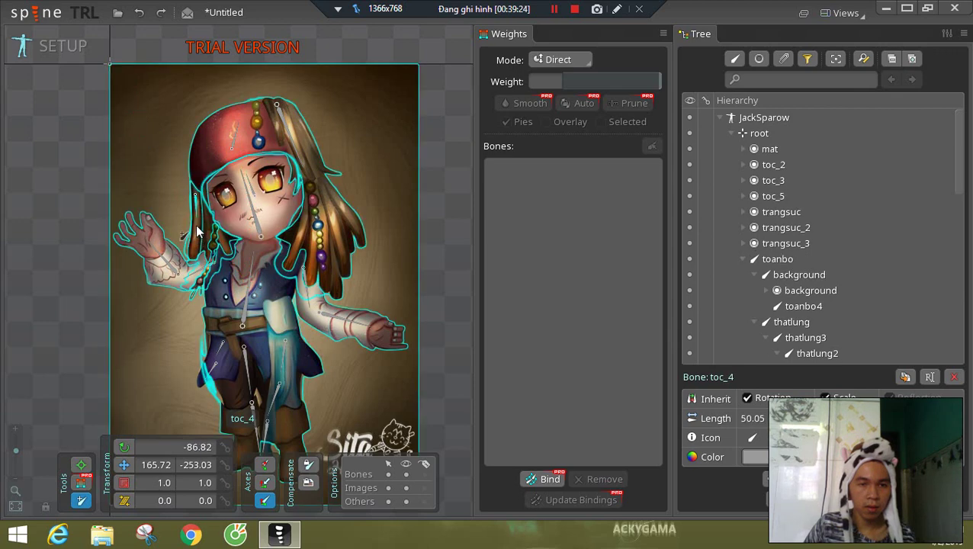
left_click(263, 202)
key("ctrl+z")
key("ctrl+z")
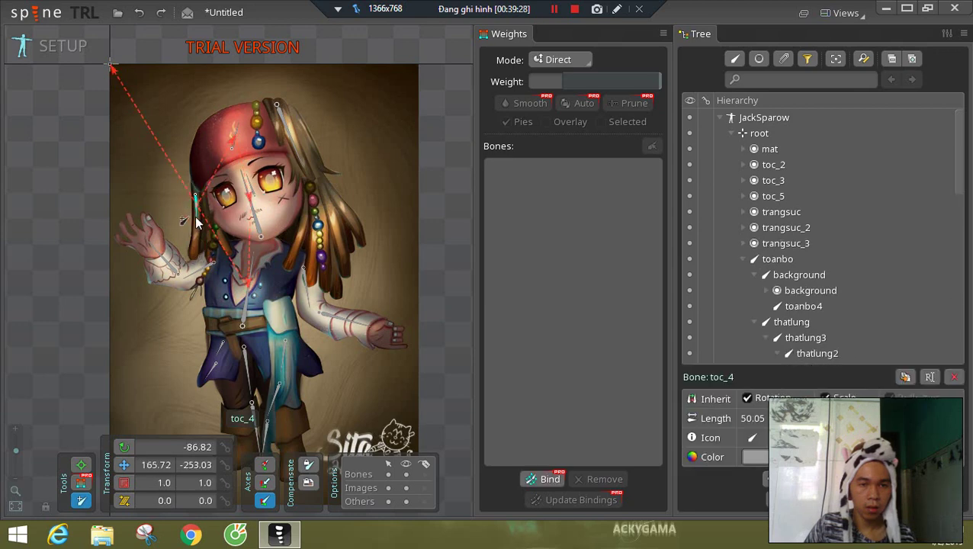
left_click_drag(197, 223, 191, 253)
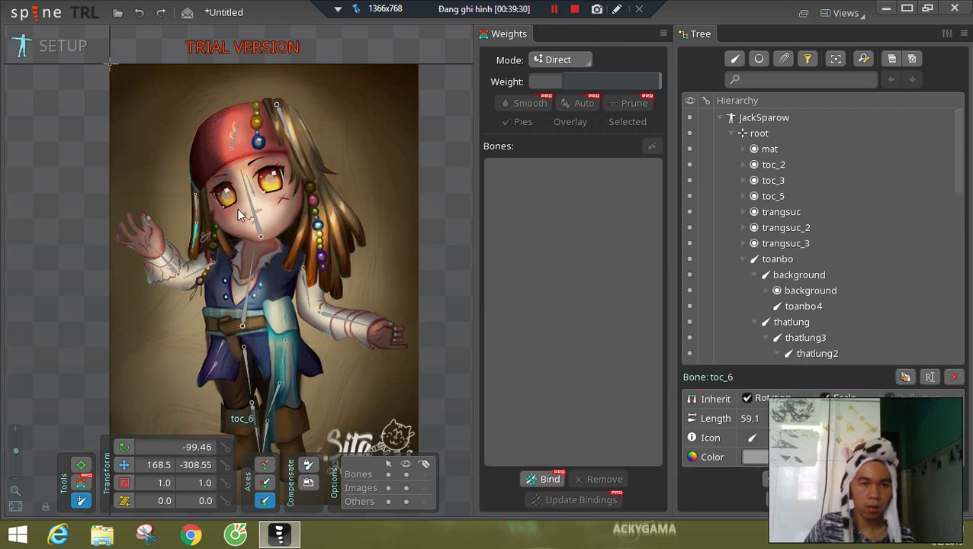
- From the bandana bone, add a two-bone chain down the beads on the bandana for the trangsuc image, about 29 and 31 long
left_click(233, 145)
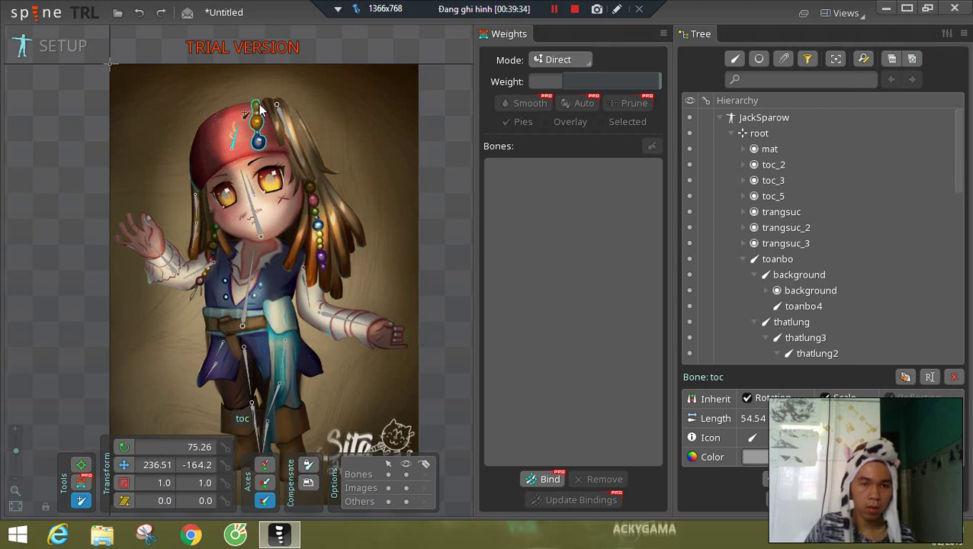
left_click(258, 121)
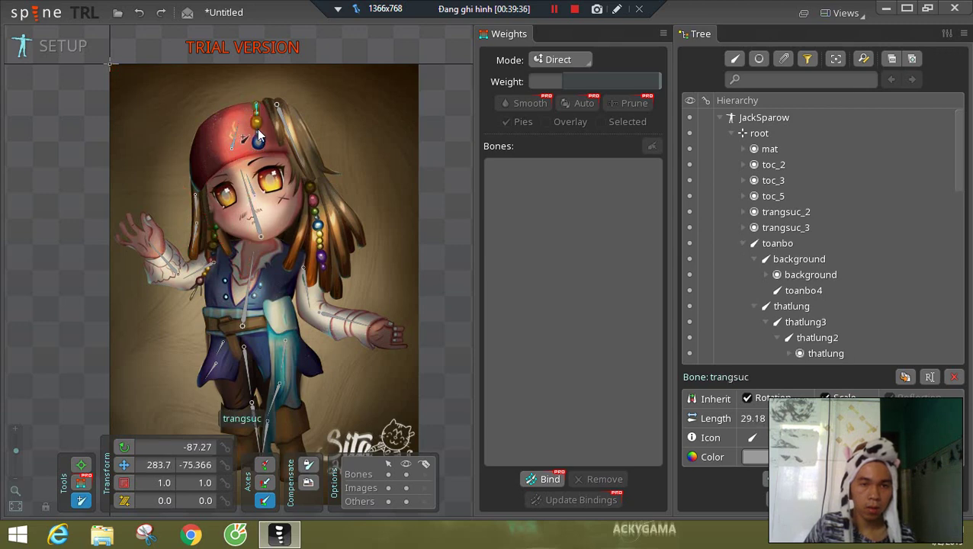
left_click(260, 142)
left_click(259, 143)
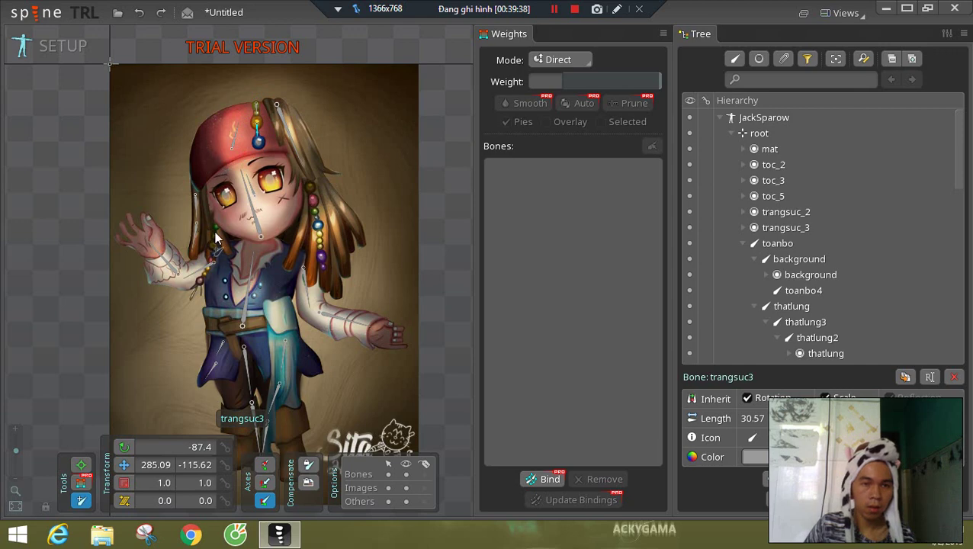
- From the bandana bone, add a three-bone chain down the long bead strand for the trangsuc_2 image, about 51, 37 and 47 long
left_click(233, 148)
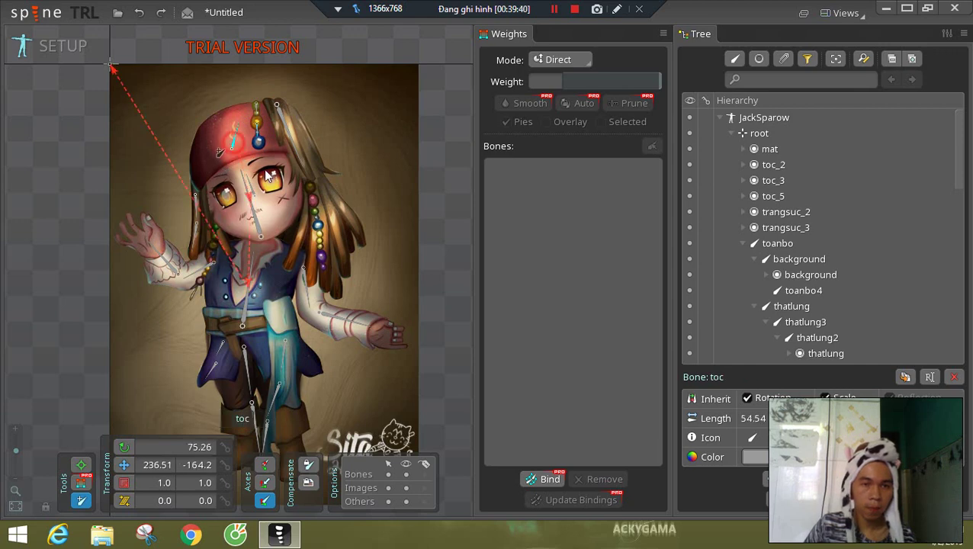
left_click(314, 204)
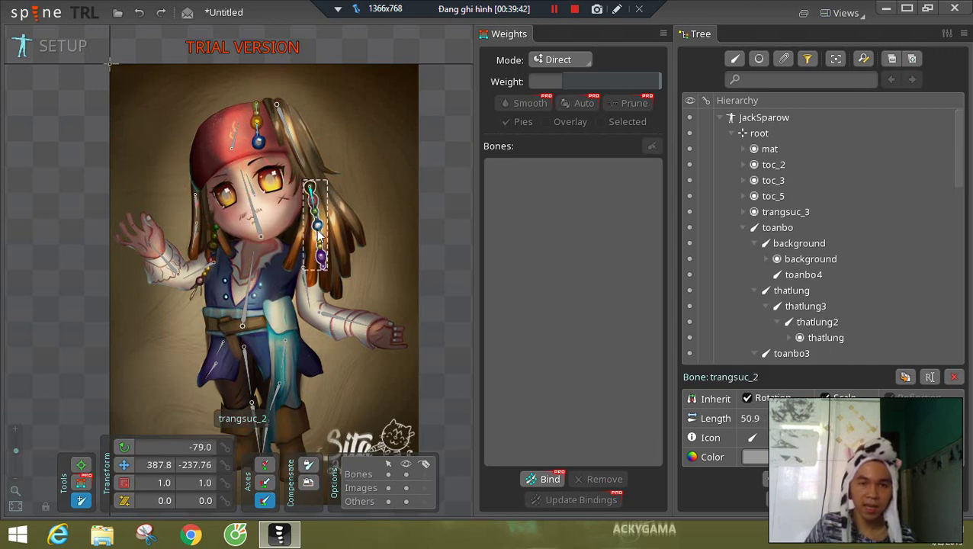
left_click(317, 219)
left_click(318, 230)
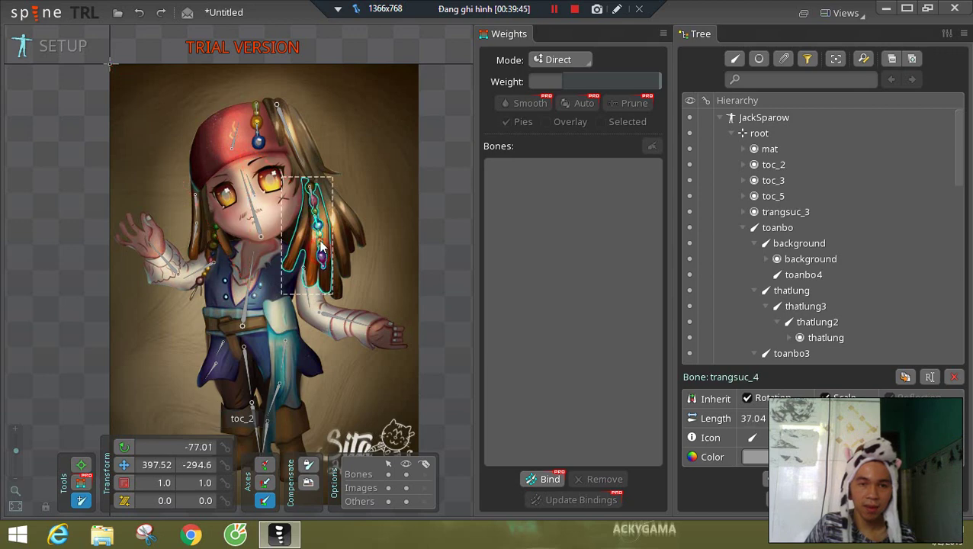
left_click(319, 247)
left_click(226, 286)
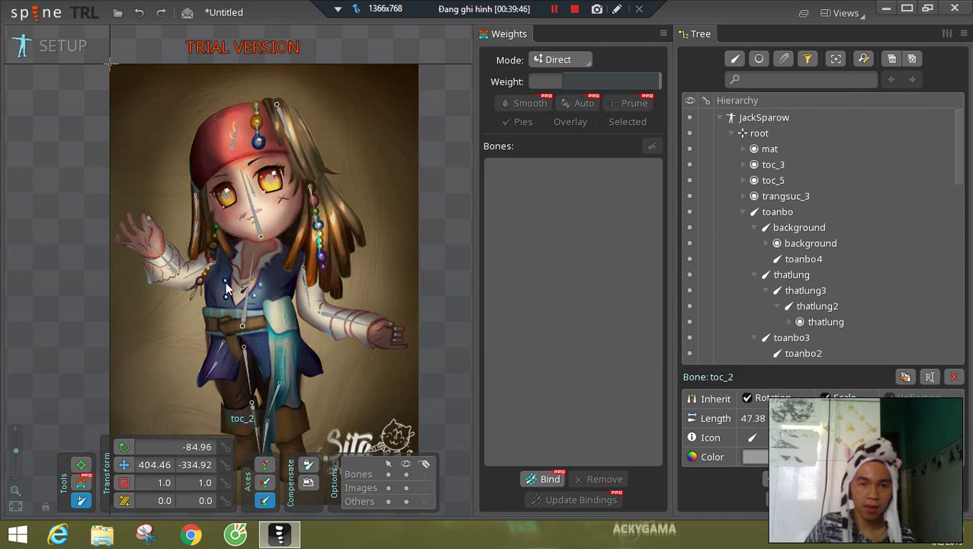
- From the bandana bone, build a bone chain down the trangsuc_3 bead strand near the raised arm, with the first bone about 35 long
left_click(234, 142)
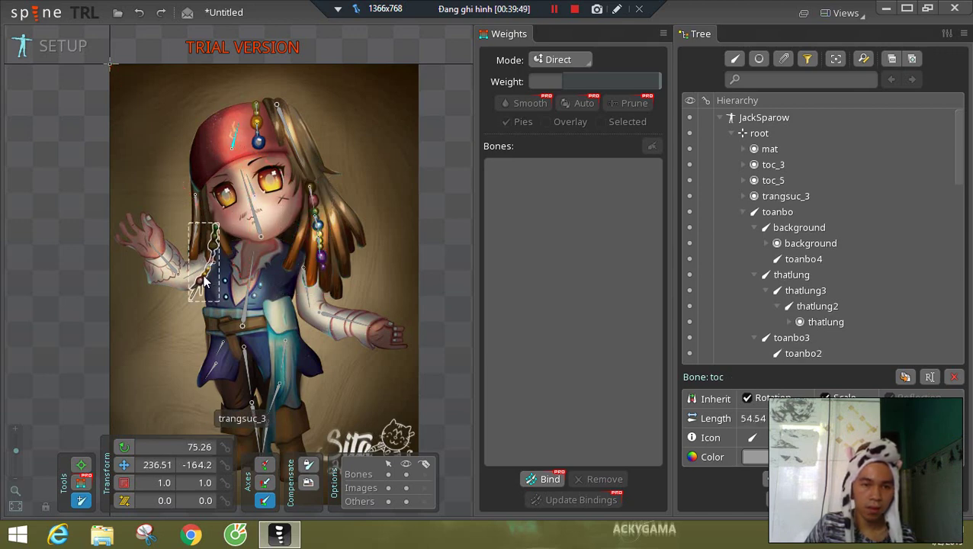
left_click(204, 276)
left_click(203, 286)
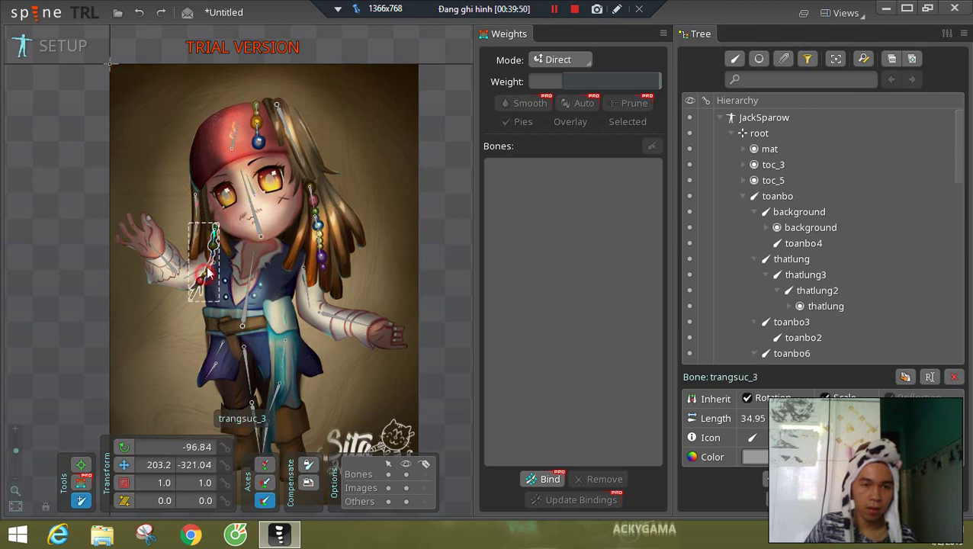
left_click(206, 269)
left_click(194, 298)
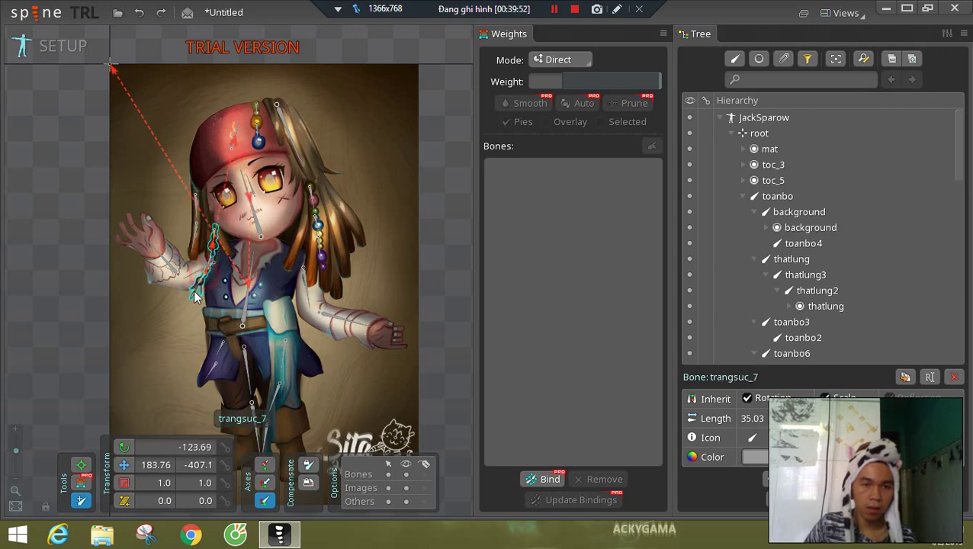
left_click(197, 292)
- From the bandana bone, add a bone about 48 long down the short toc_5 hair strand beside the neck
left_click(224, 250)
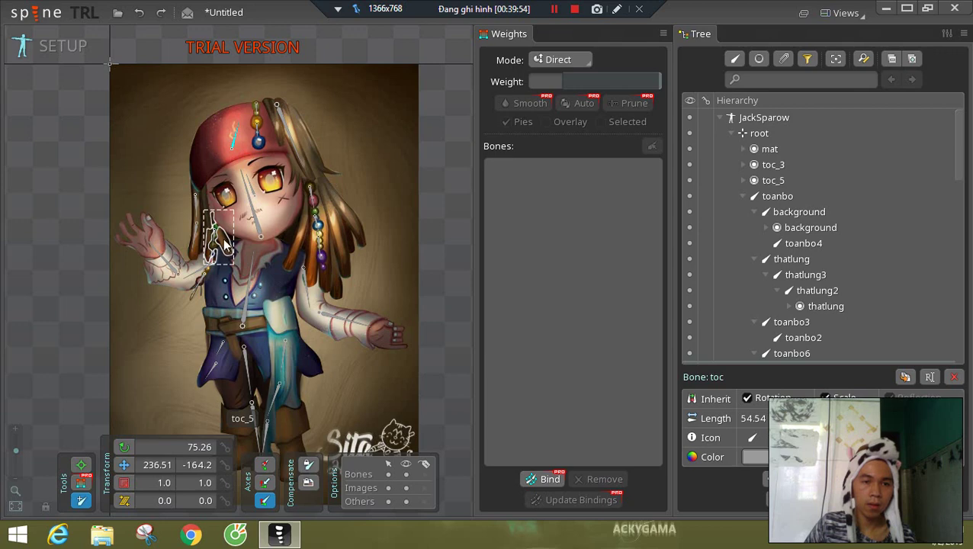
left_click(220, 230, "ctrl")
left_click_drag(218, 229, 228, 252)
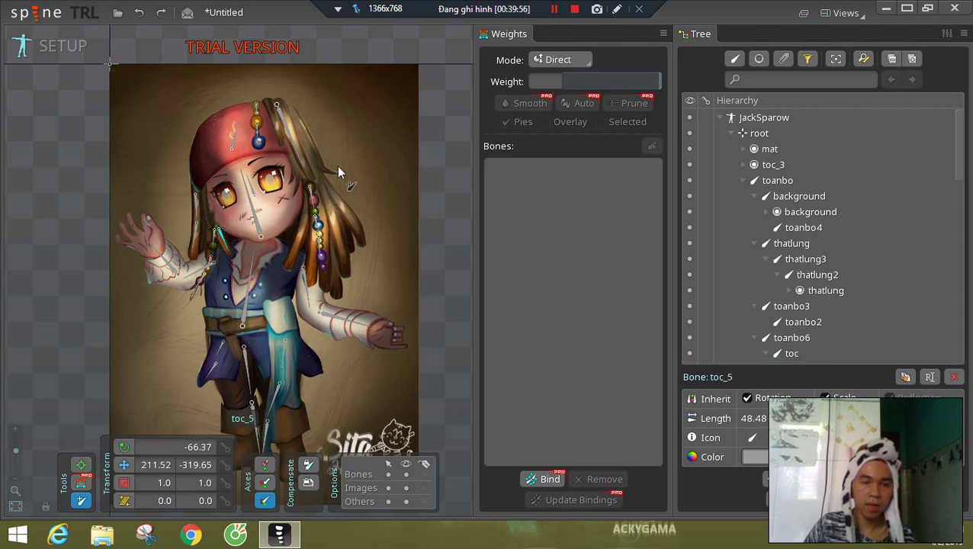
- From the bandana bone, add a two-bone chain down the toc_2 hair strands beside the cheek, about 58 and 69 long
left_click(221, 141)
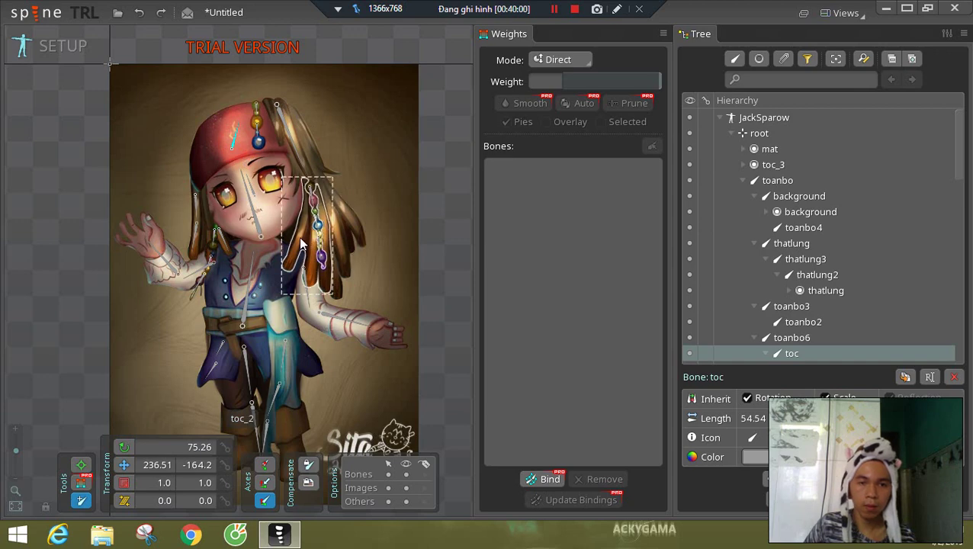
left_click(301, 229)
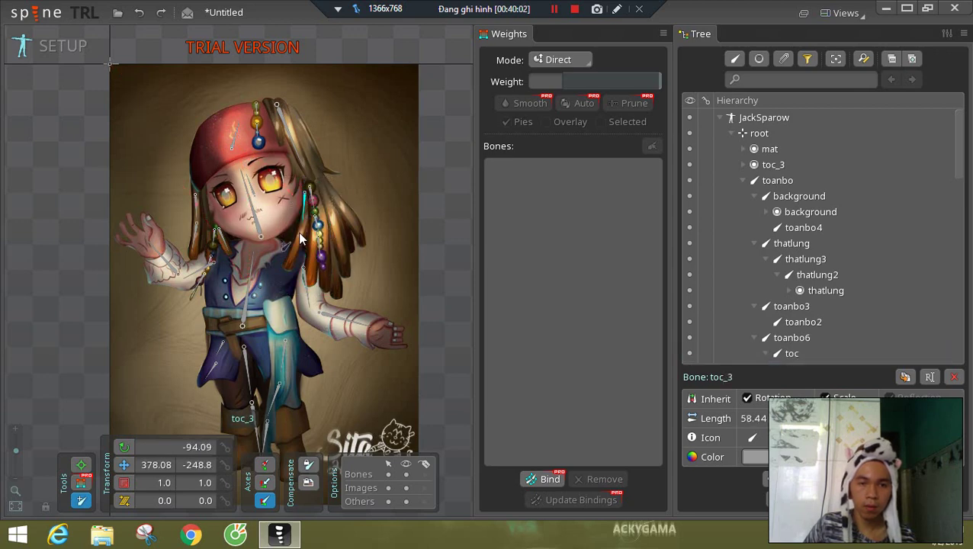
left_click(296, 259)
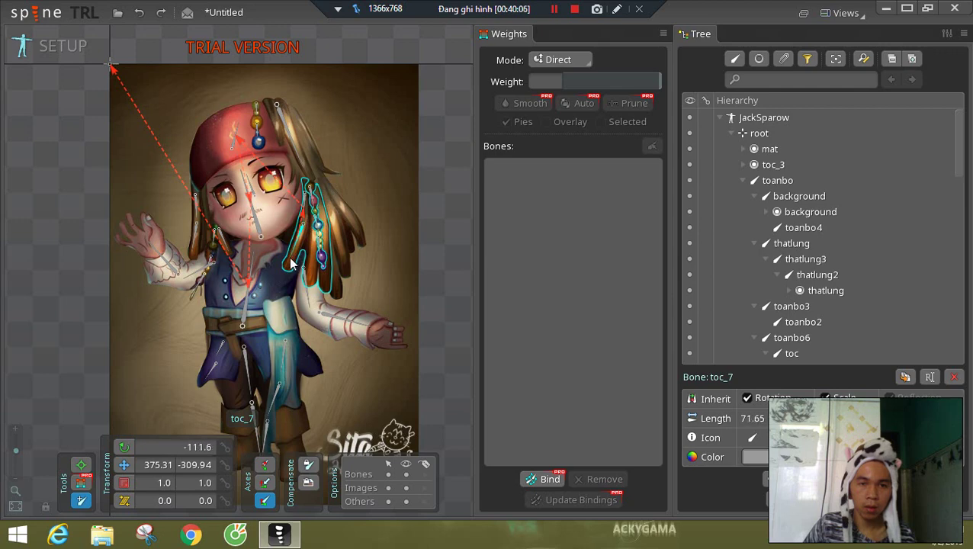
left_click(292, 263)
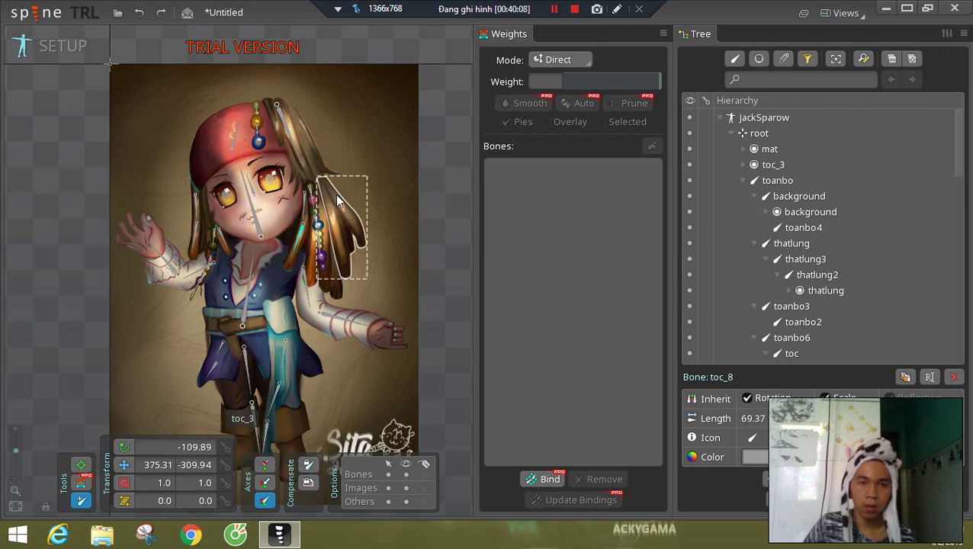
- From the bandana bone, add a three-bone chain down the outer toc_3 hair strands, about 50, 30 and 57 long
left_click(236, 142)
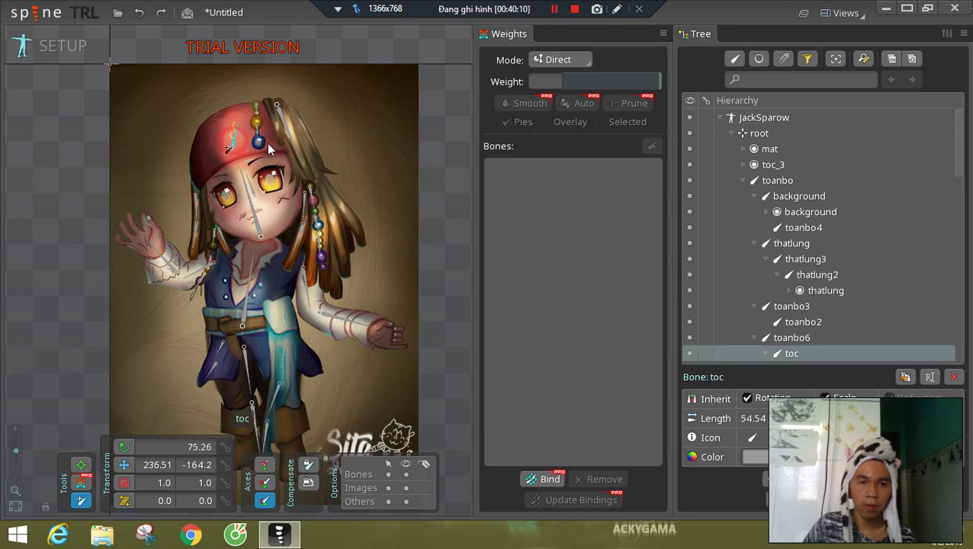
left_click(336, 210)
left_click(342, 221)
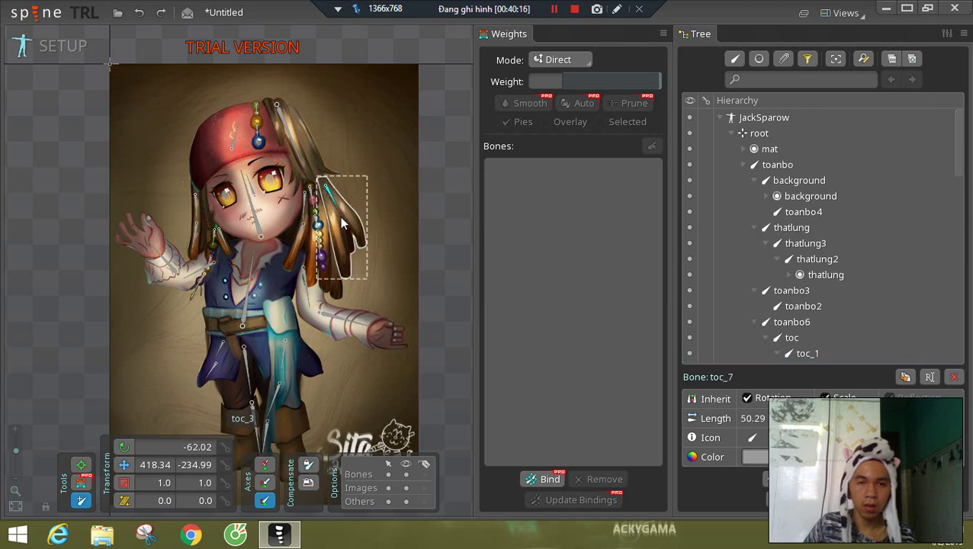
left_click(348, 250)
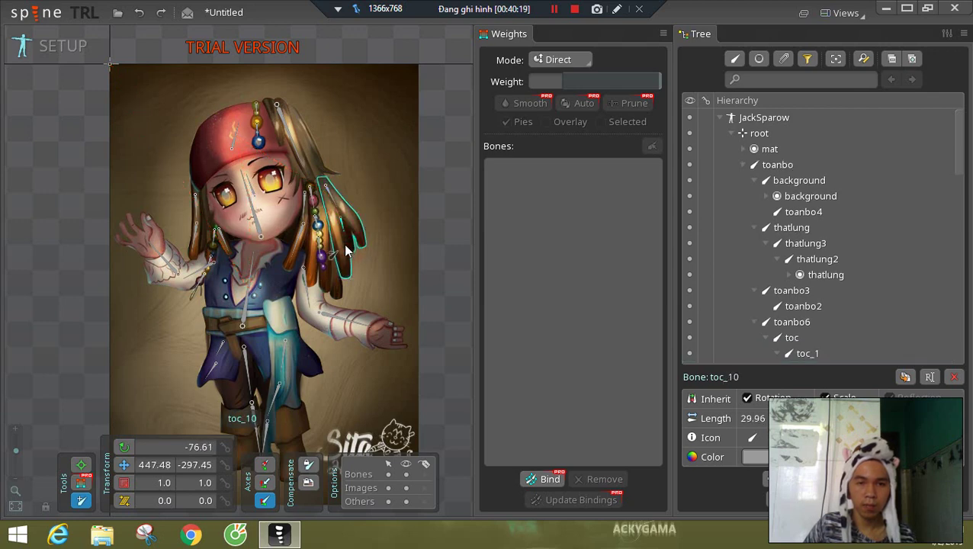
left_click(347, 263)
left_click(329, 286)
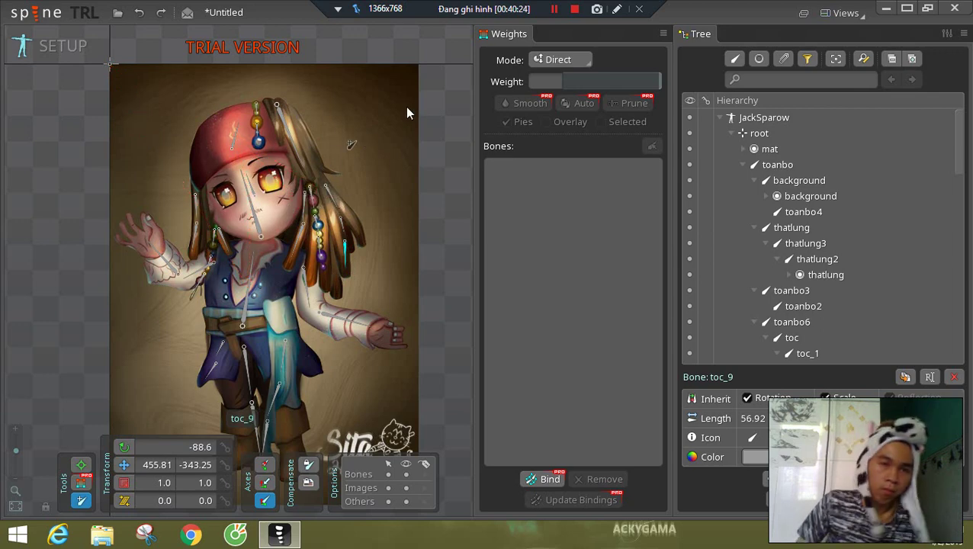
- Leave bone creation, clear the selection, and toggle the mat slot's visibility off and on to check which image it holds
left_click(236, 145)
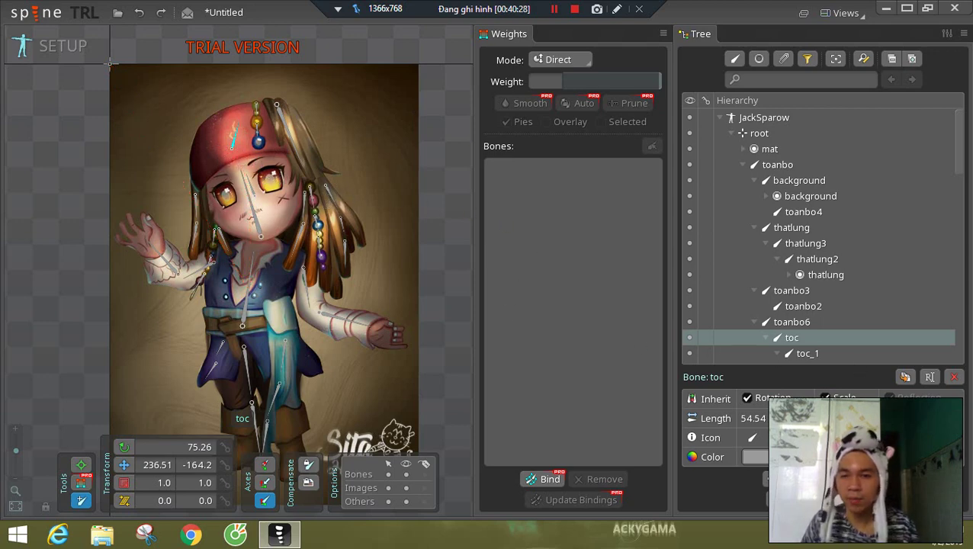
left_click(87, 181)
left_click_drag(389, 304, 365, 185)
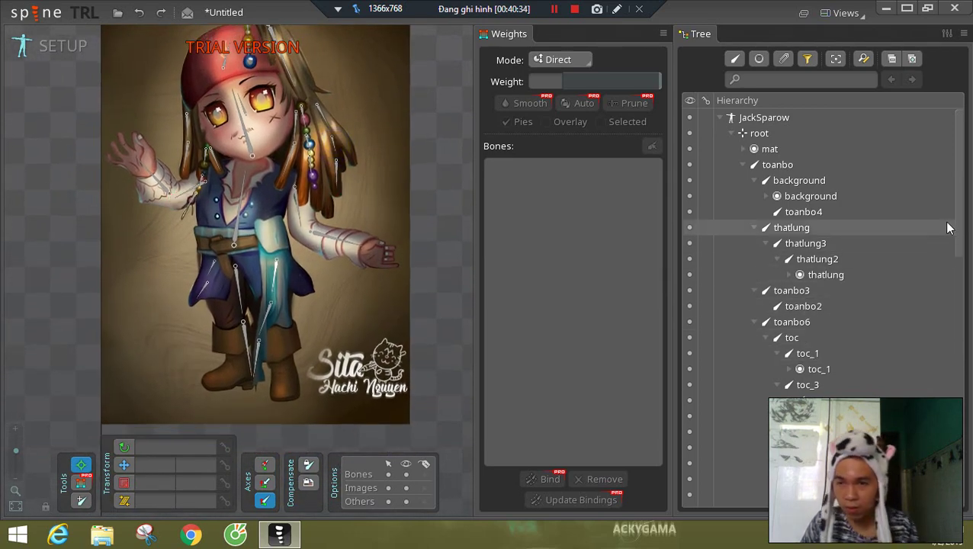
left_click(691, 150)
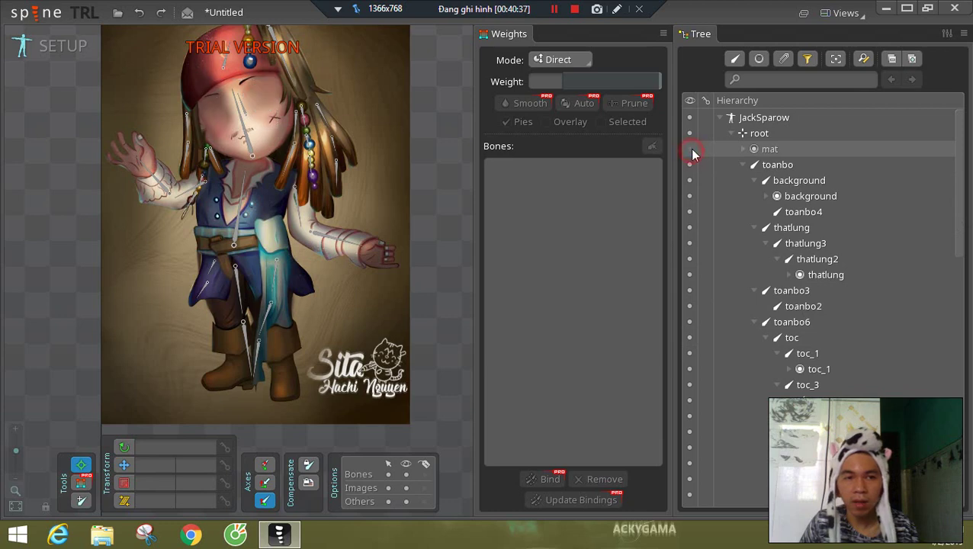
left_click(743, 149)
left_click(745, 149)
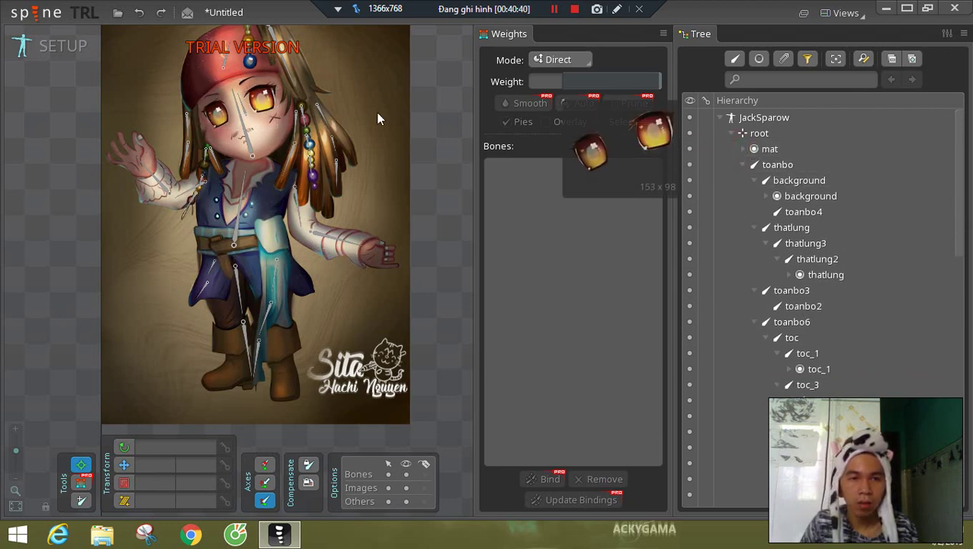
- Compare the toc2 head bone with its toc slot in the hierarchy, collapsing the toanbo7 branch
left_click(248, 114)
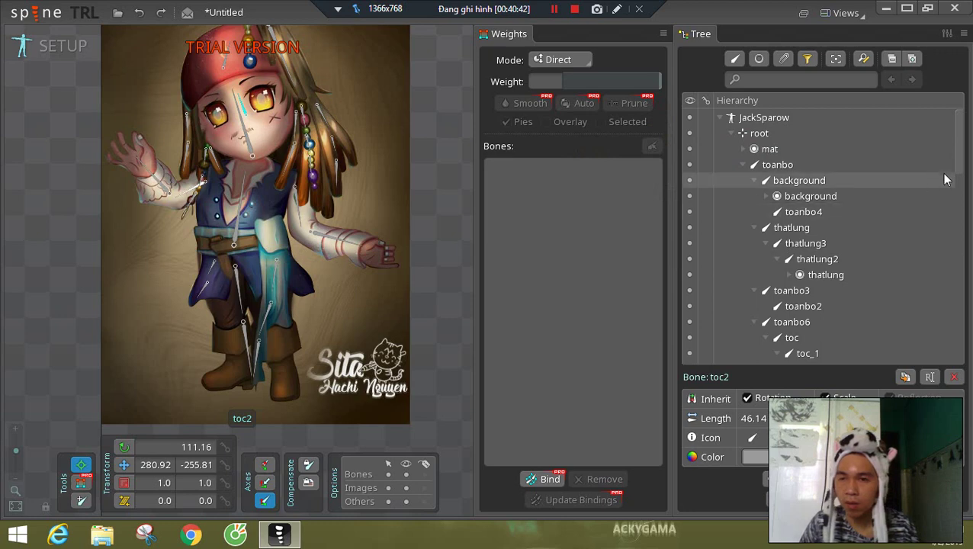
scroll(949, 211, "down", 10)
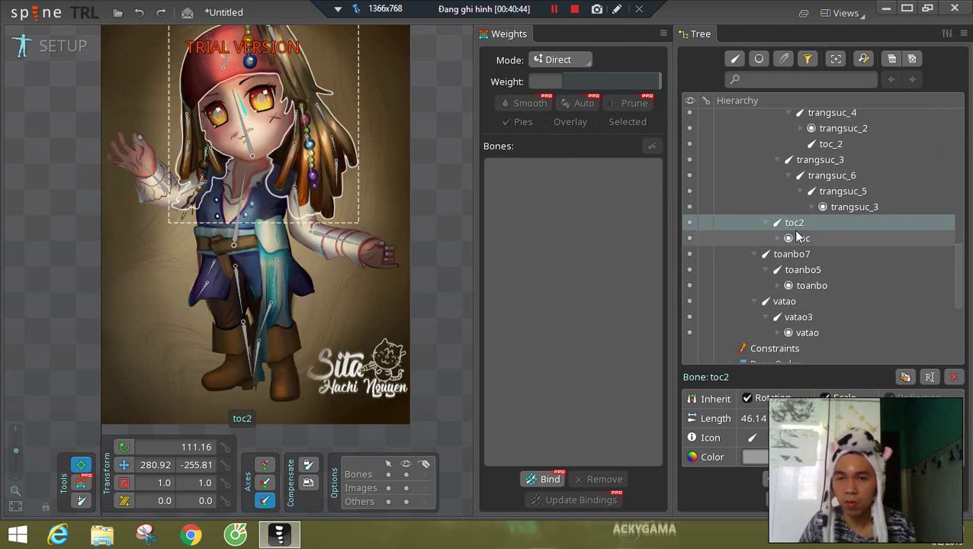
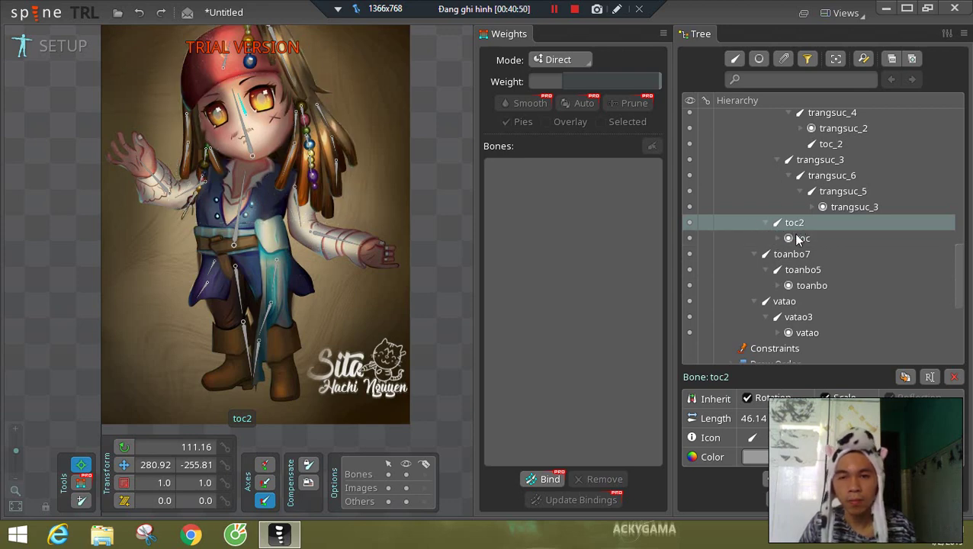
left_click(800, 239)
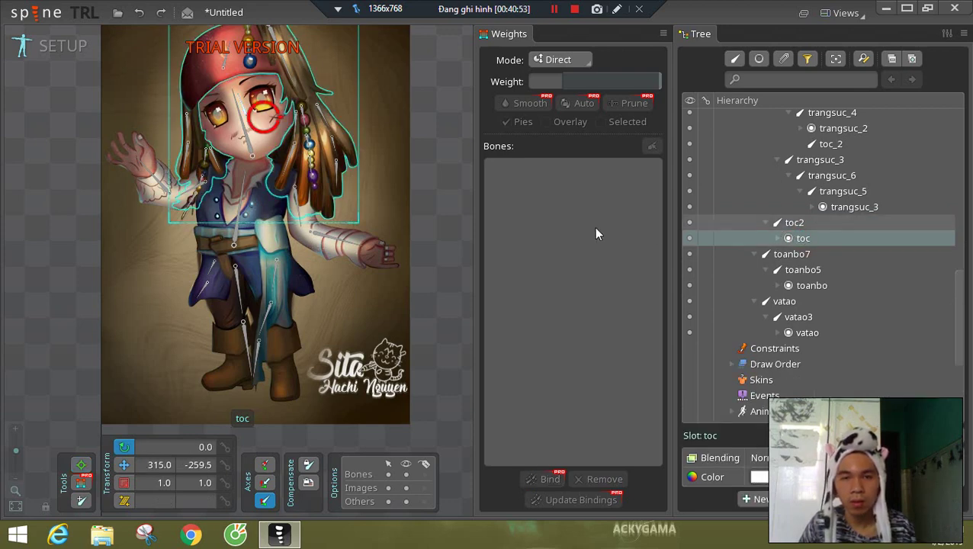
left_click(793, 224)
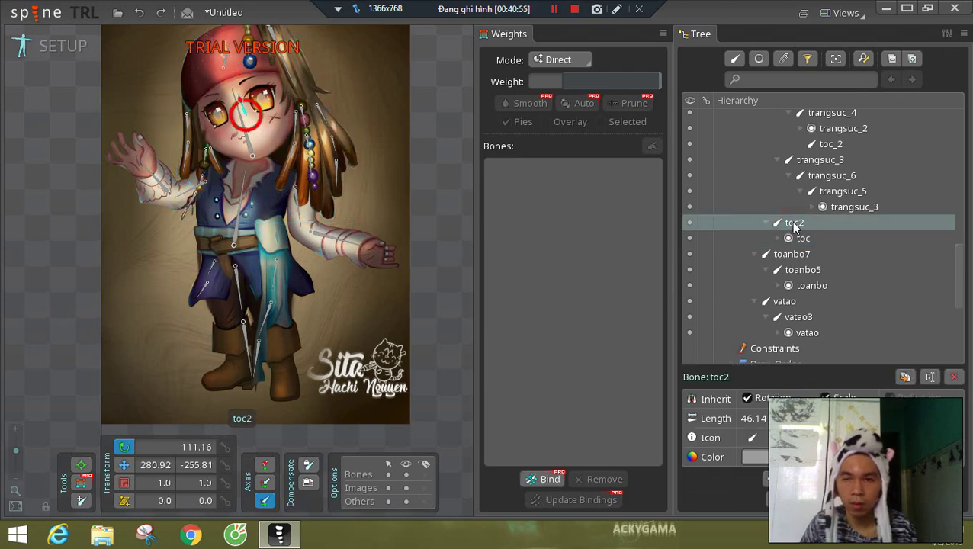
left_click(754, 254)
left_click(805, 239)
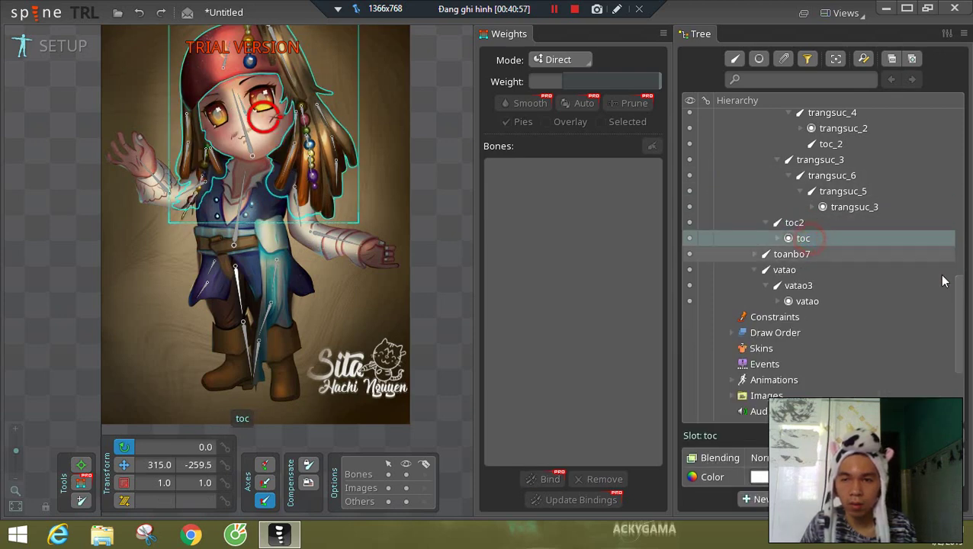
mouse_move(961, 283)
left_mouse_down()
mouse_move(972, 162)
mouse_move(965, 303)
mouse_move(963, 290)
left_mouse_up()
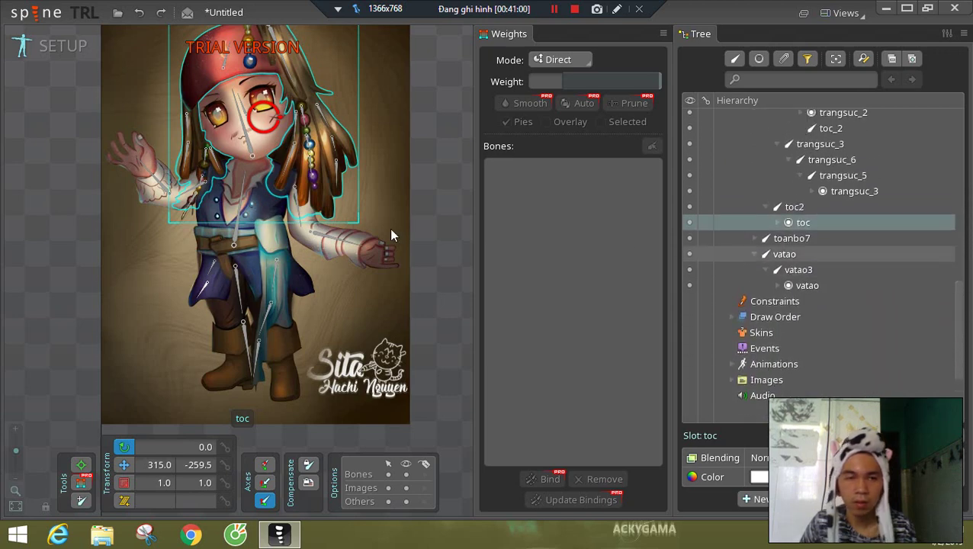
- Collapse the bandana bone's branch in the hierarchy and select the toc slot under the toc2 bone
scroll(88, 231, "up", 5)
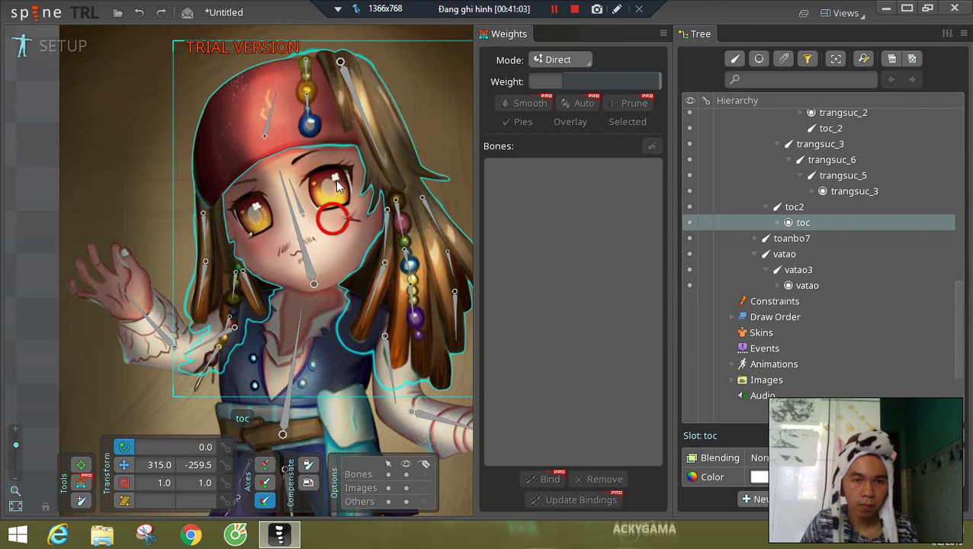
left_click(263, 125)
left_click_drag(958, 279, 972, 156)
scroll(962, 171, "down", 2)
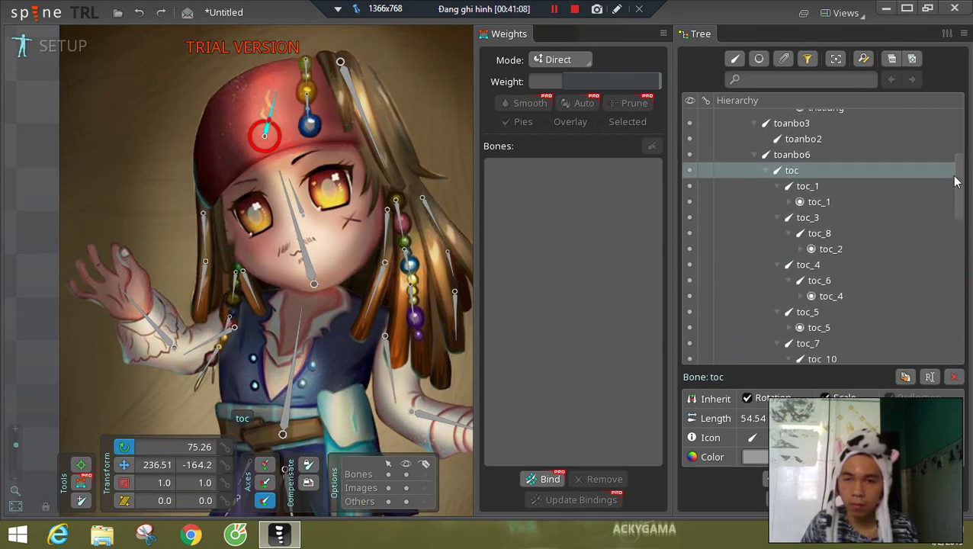
left_click(766, 171)
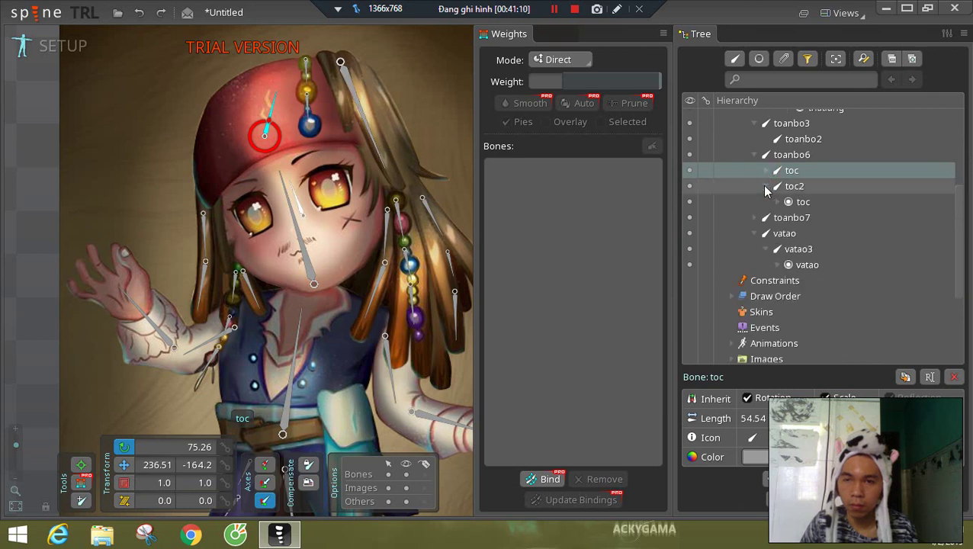
left_click(802, 200)
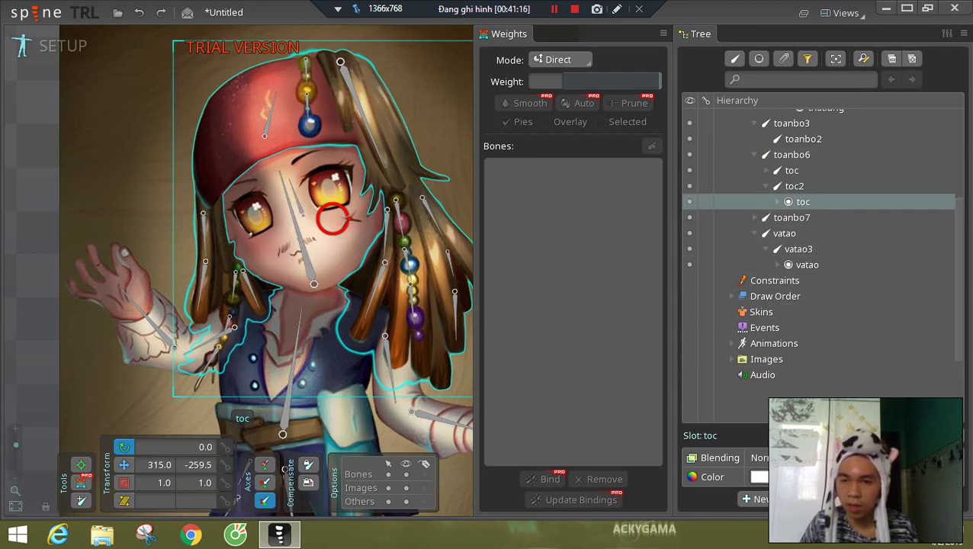
- Reparent the toc slot from the toc2 bone to the toc bone and collapse the toc branch in the hierarchy
key("p")
left_click(792, 170)
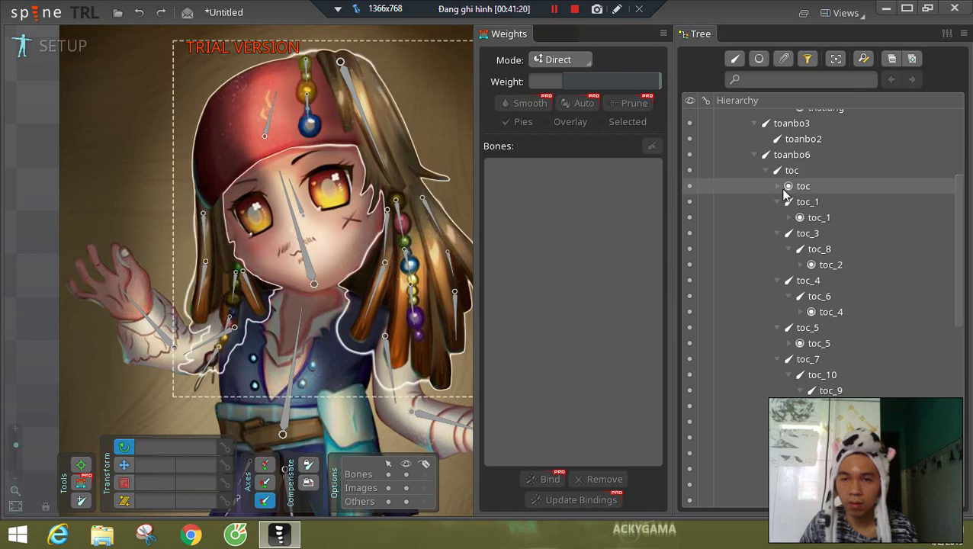
left_click(766, 170)
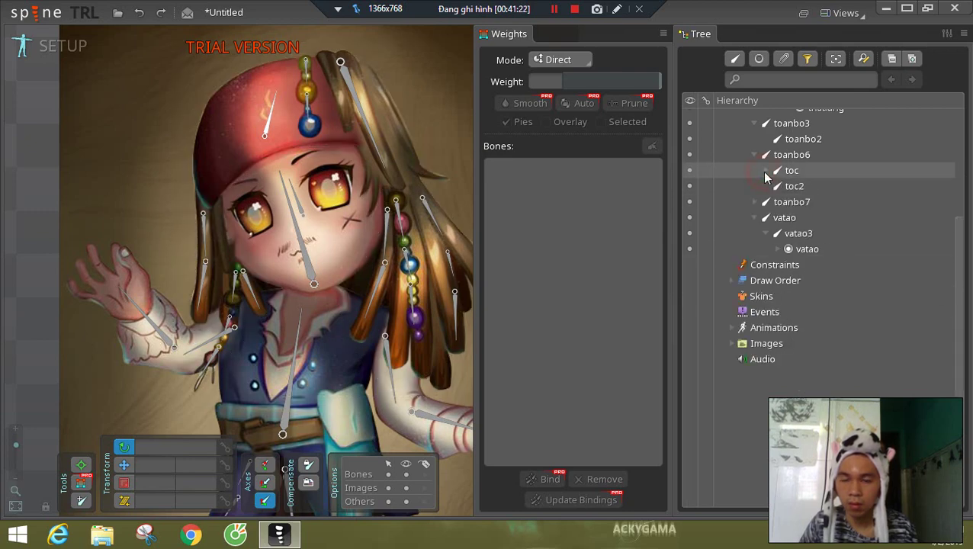
- Select the toc2 head bone and toggle its visibility off and on to check what it controls
left_click(793, 187)
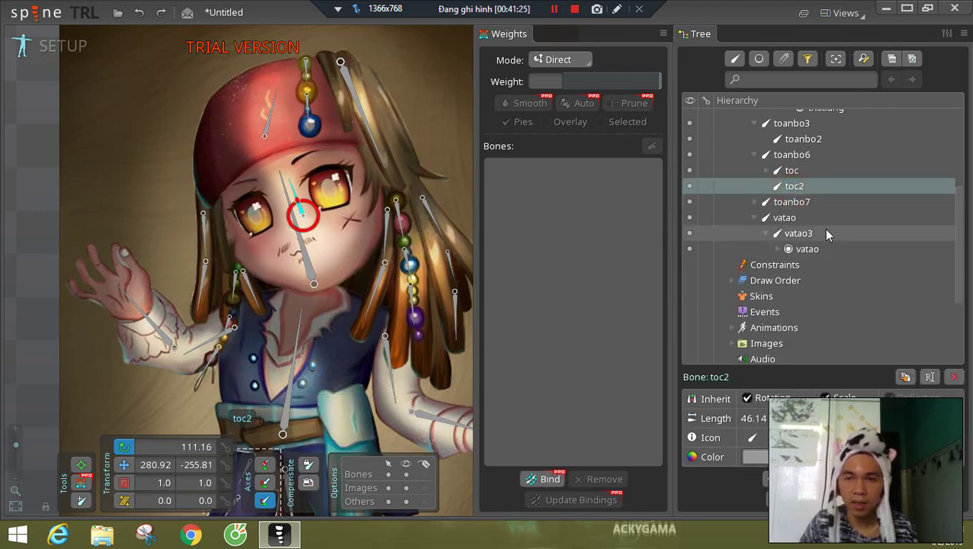
left_click(690, 186)
left_click(690, 187)
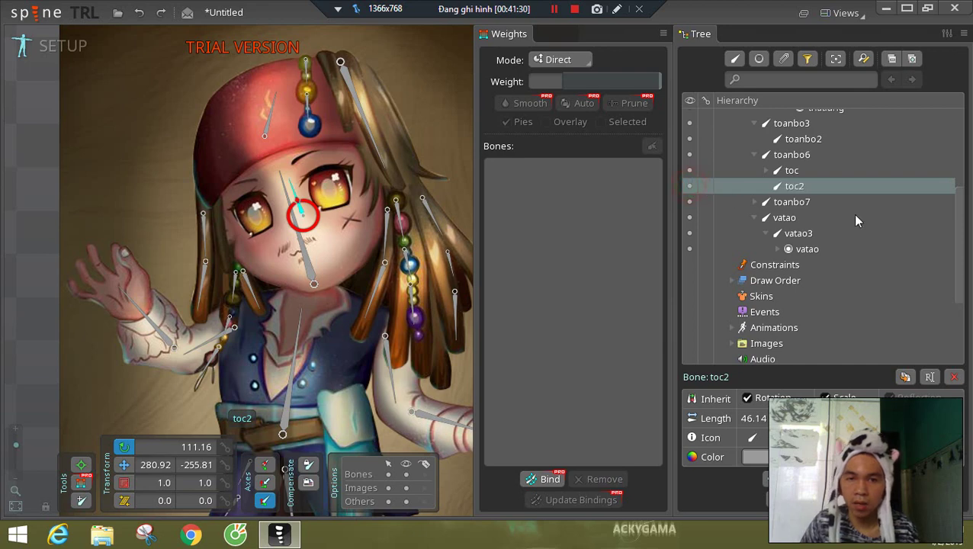
- Reparent the mat slot holding the eyes from the root to the toc2 bone
left_click_drag(963, 226, 961, 145)
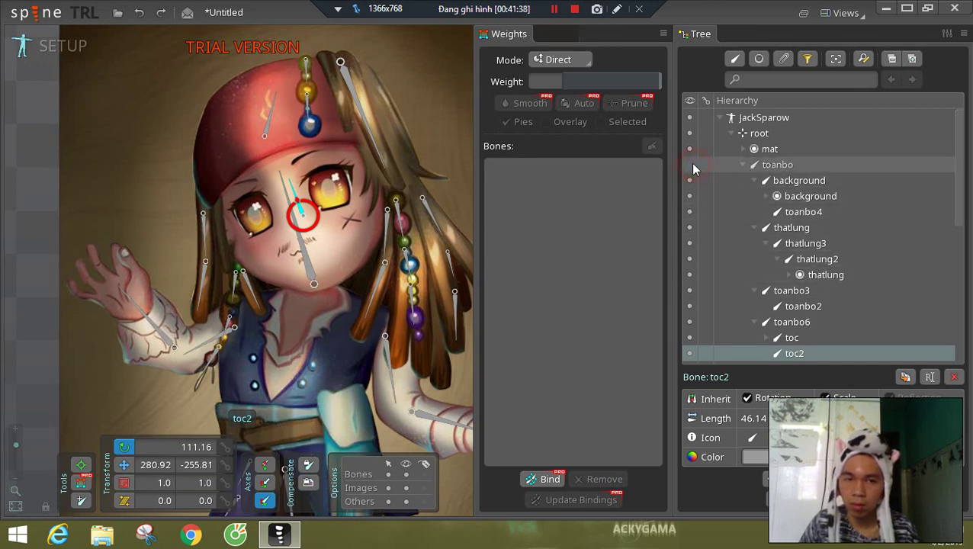
left_click(745, 165)
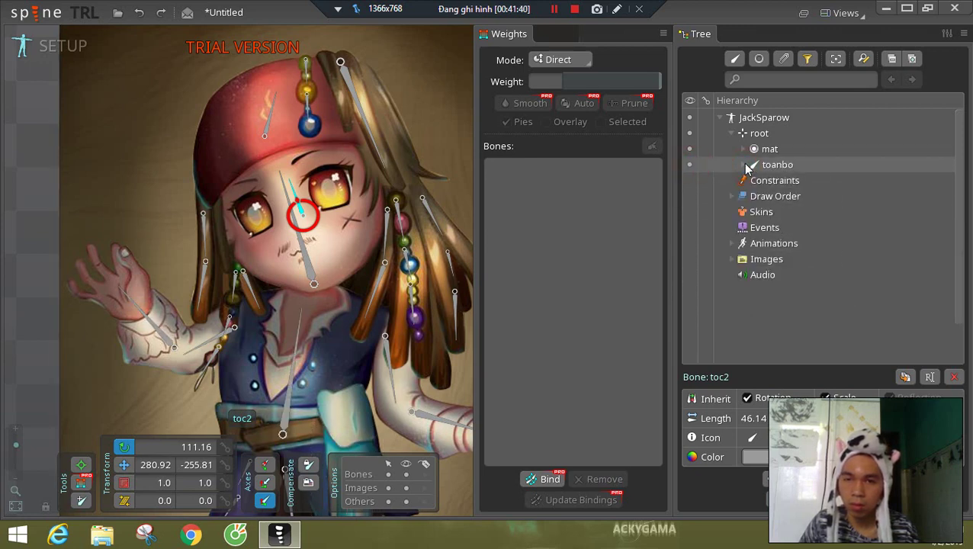
left_click(744, 164)
left_click(768, 149)
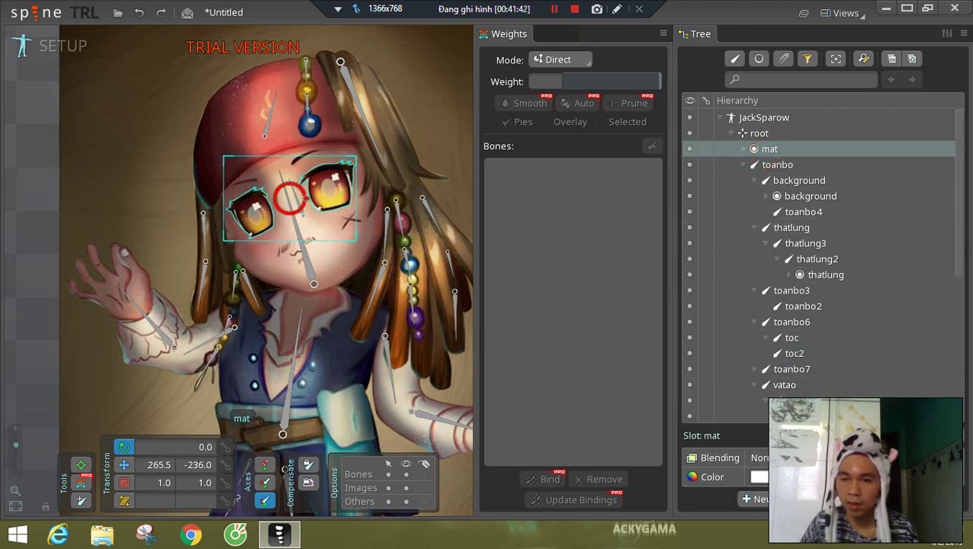
key("p")
left_click(797, 353)
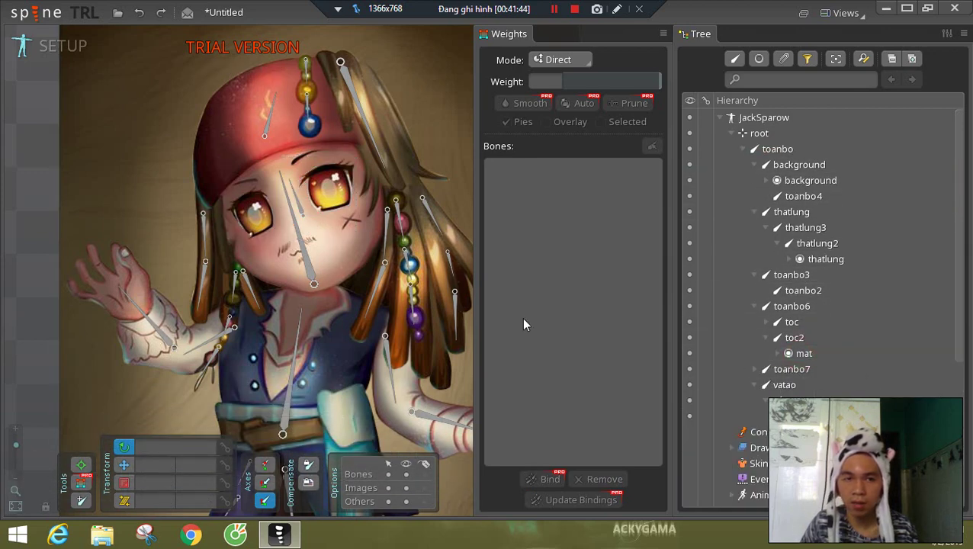
- Try scaling the toc2 bone to test how the attached eyes respond
left_click(302, 214)
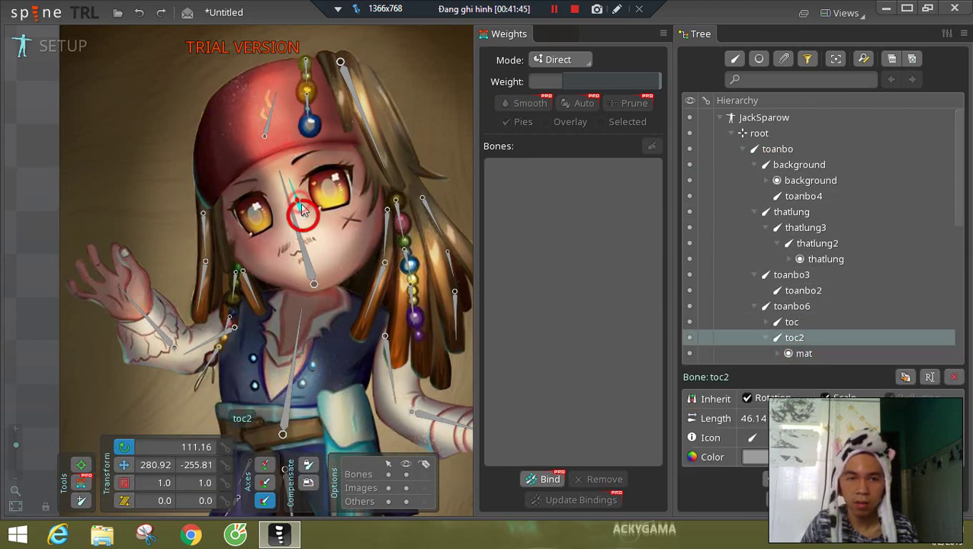
left_click(123, 482)
left_click_drag(305, 236, 308, 176)
- Try scaling the toc bandana bone to test how the hair responds, and undo the scaling
scroll(953, 217, "down", 3)
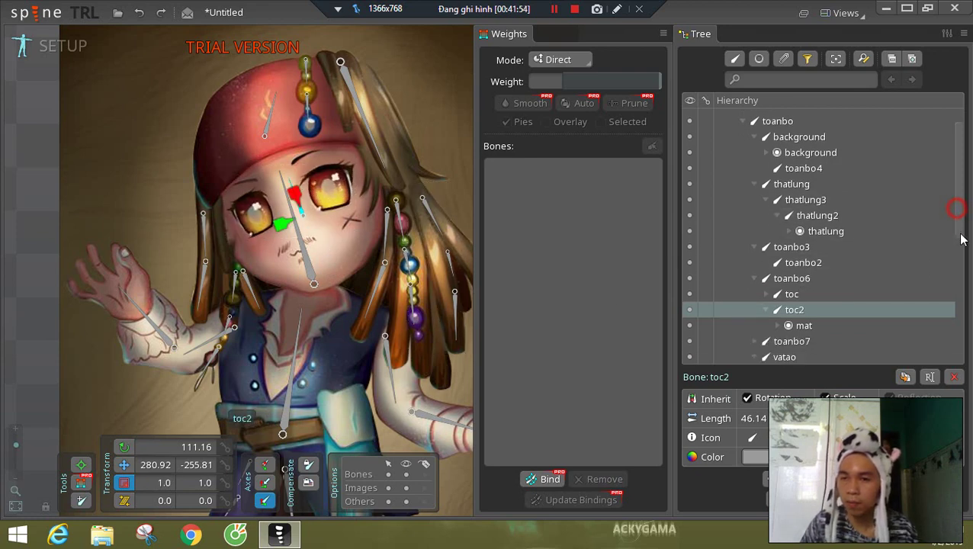
left_click(791, 241)
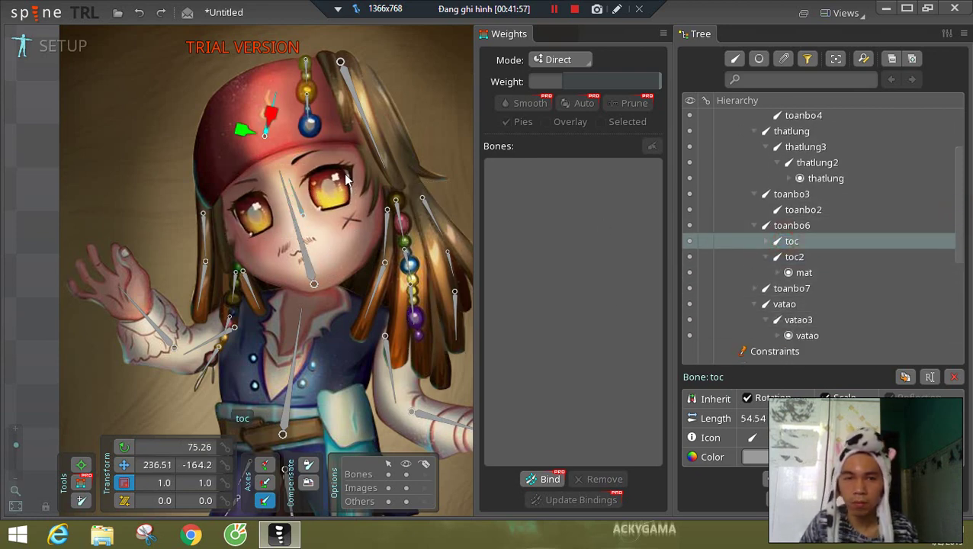
left_click_drag(271, 121, 268, 181)
key("ctrl+z")
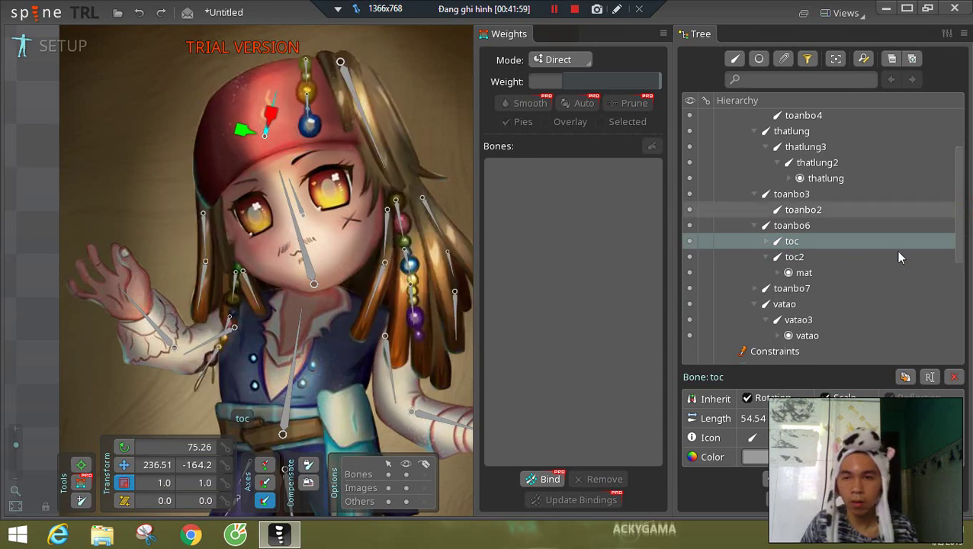
- Select the vatao image attachment of the purple coat flap and convert it to a mesh
left_click_drag(958, 231, 957, 134)
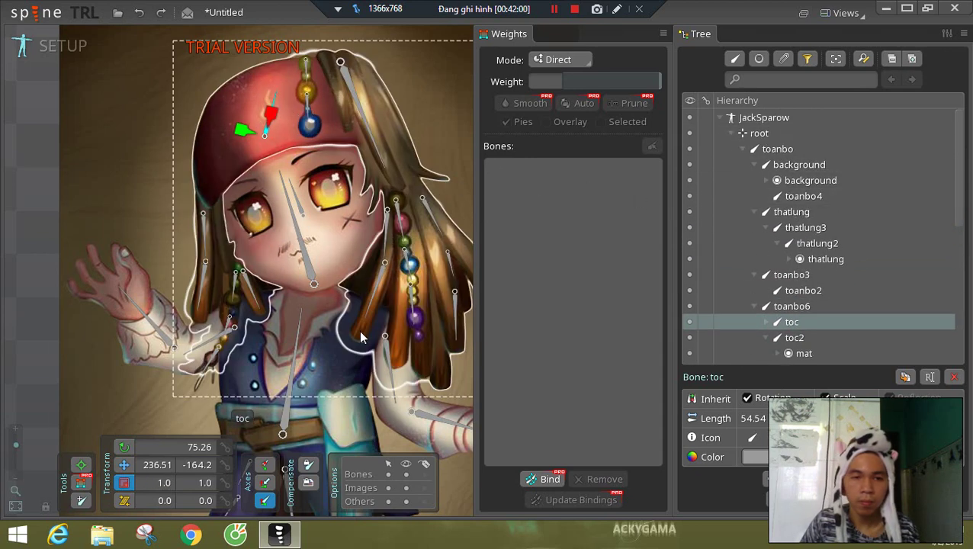
left_click_drag(330, 361, 286, 184)
left_click(286, 185)
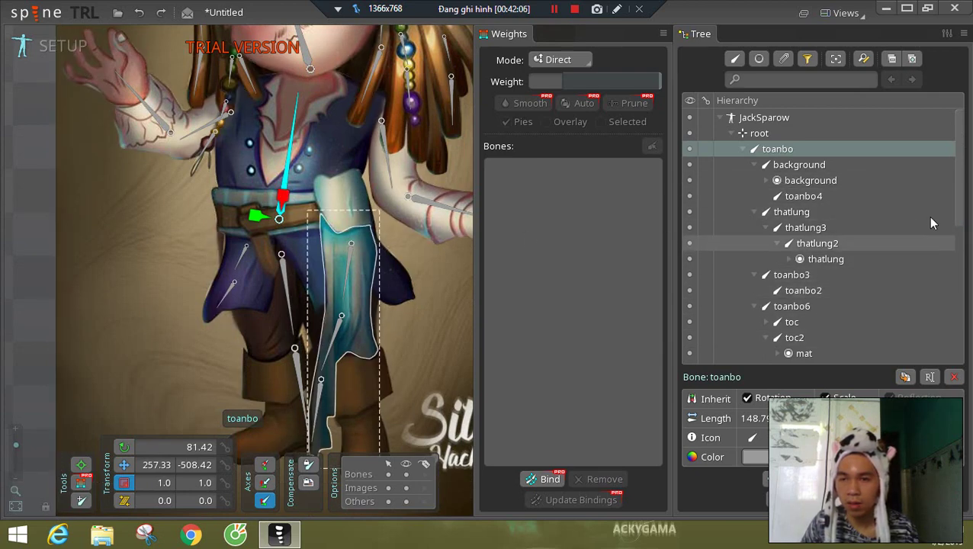
left_click_drag(961, 213, 957, 276)
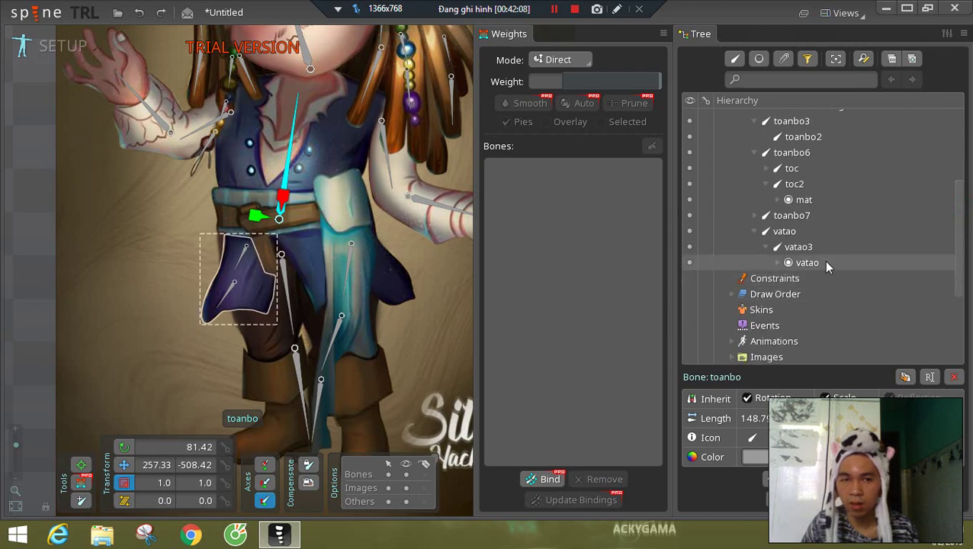
left_click(831, 264)
left_click_drag(279, 281, 375, 232)
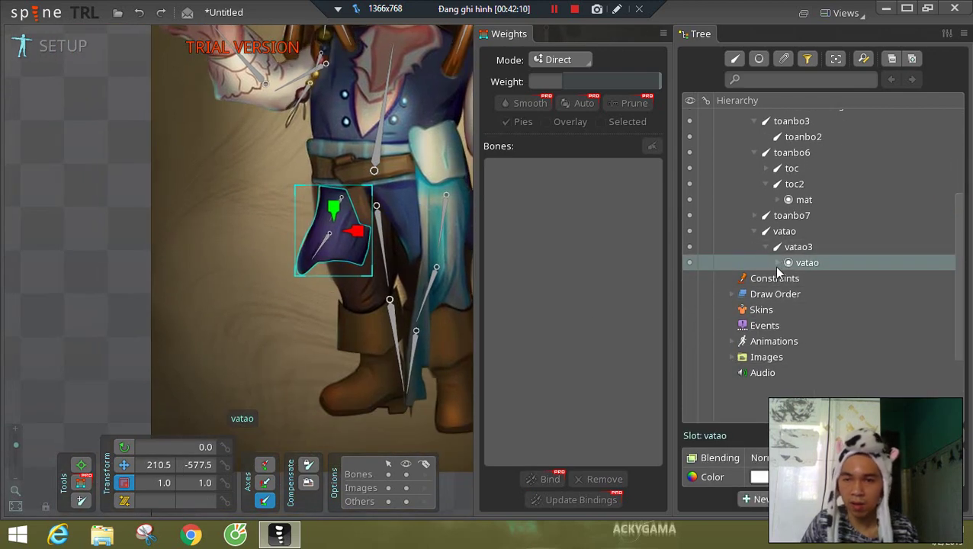
left_click(777, 265)
left_click(829, 269)
left_click(823, 278)
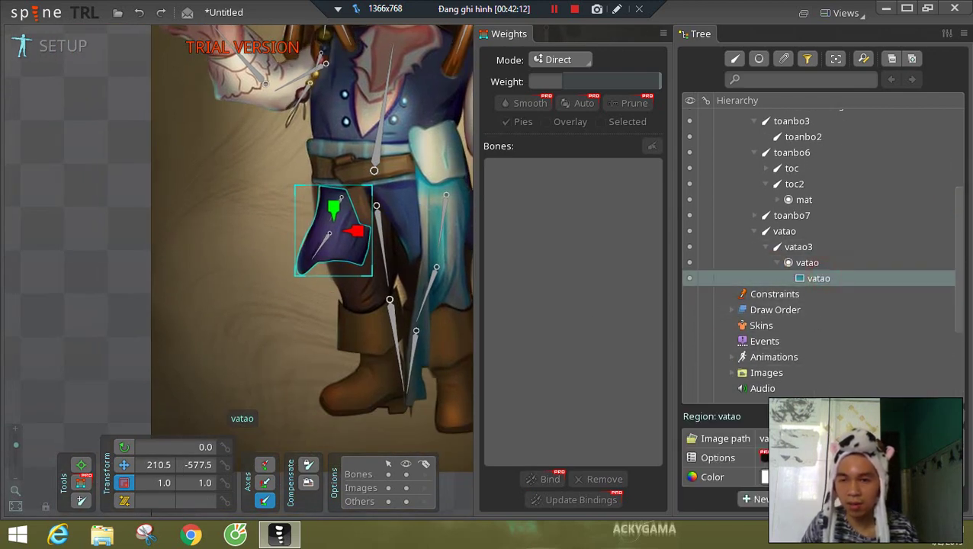
left_click(765, 456)
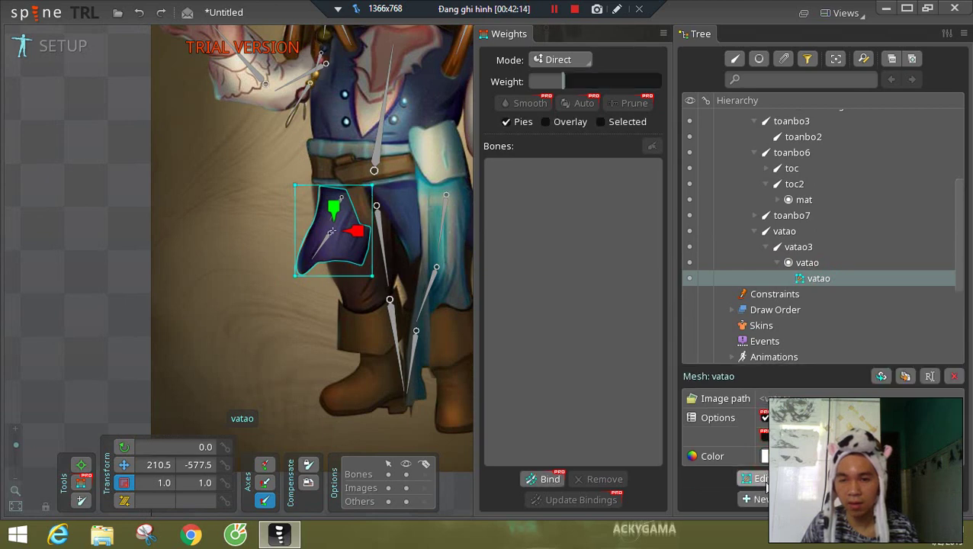
- Add one vertex on each vertical edge of the vatao mesh, replacing the inner-side vertex slightly higher, and finish mesh editing
left_click(754, 478)
left_click(239, 445)
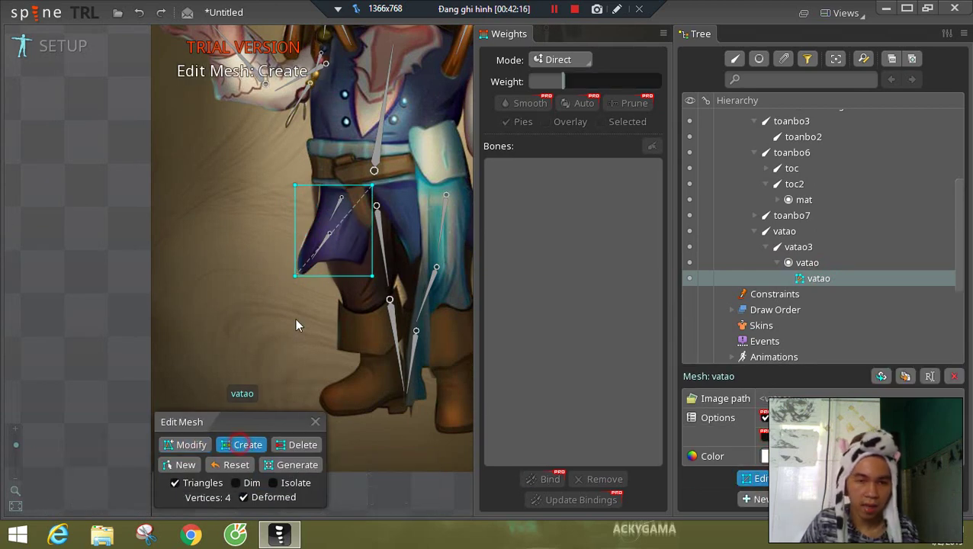
left_click(299, 221)
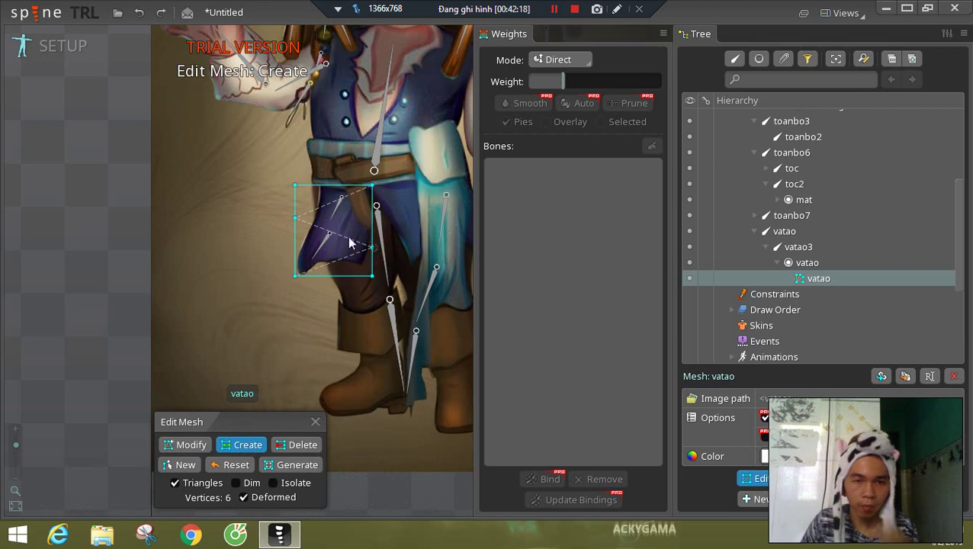
key("ctrl+z")
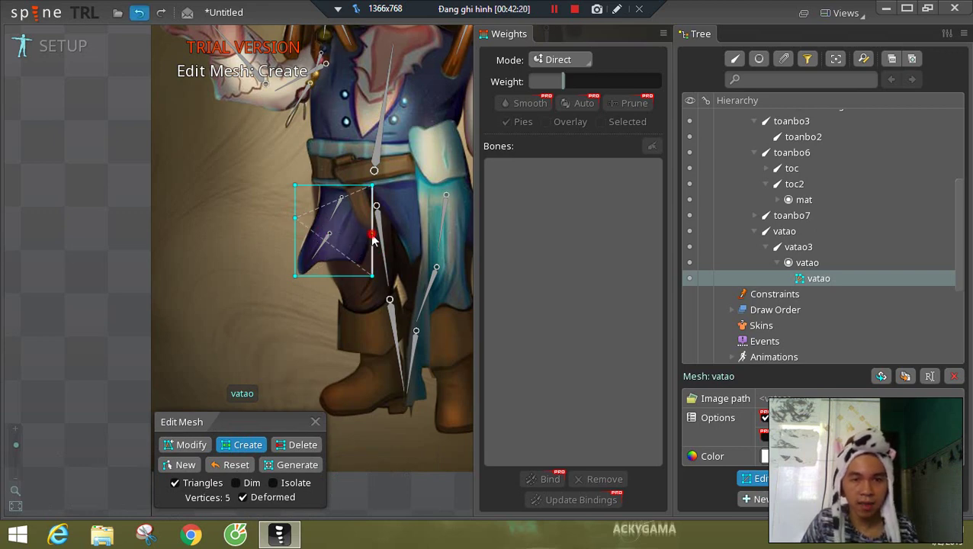
left_click(371, 235)
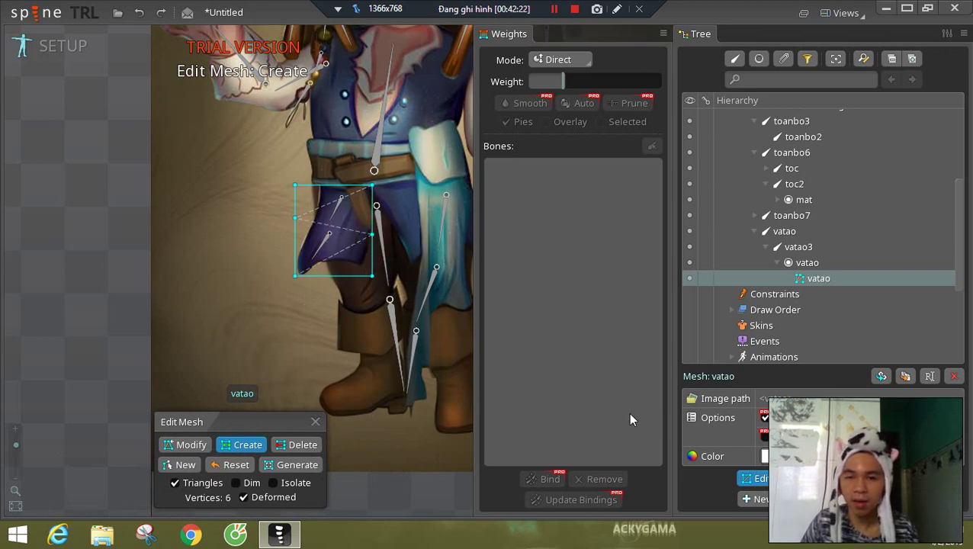
left_click(799, 278)
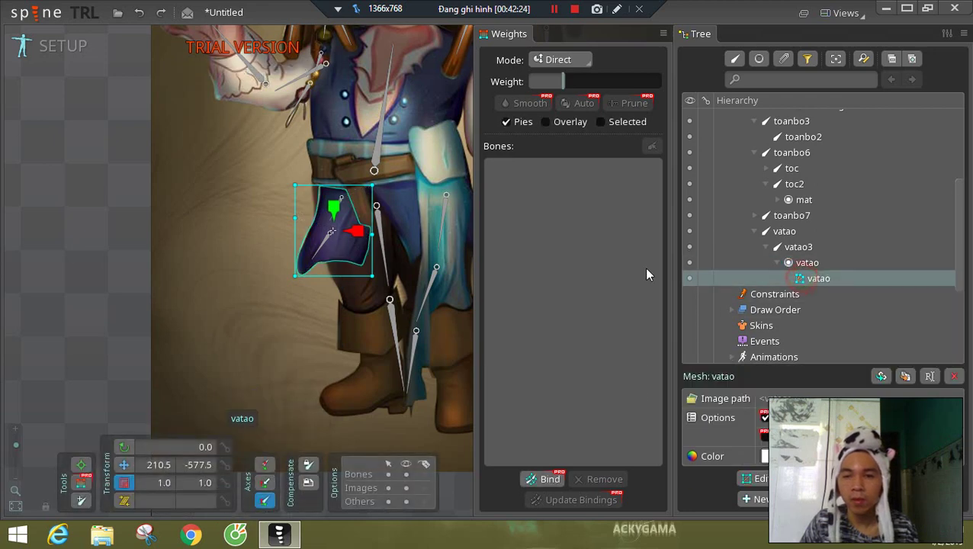
- Bind the vatao mesh to the coat-flap bones vatao and vatao3
left_click(547, 479)
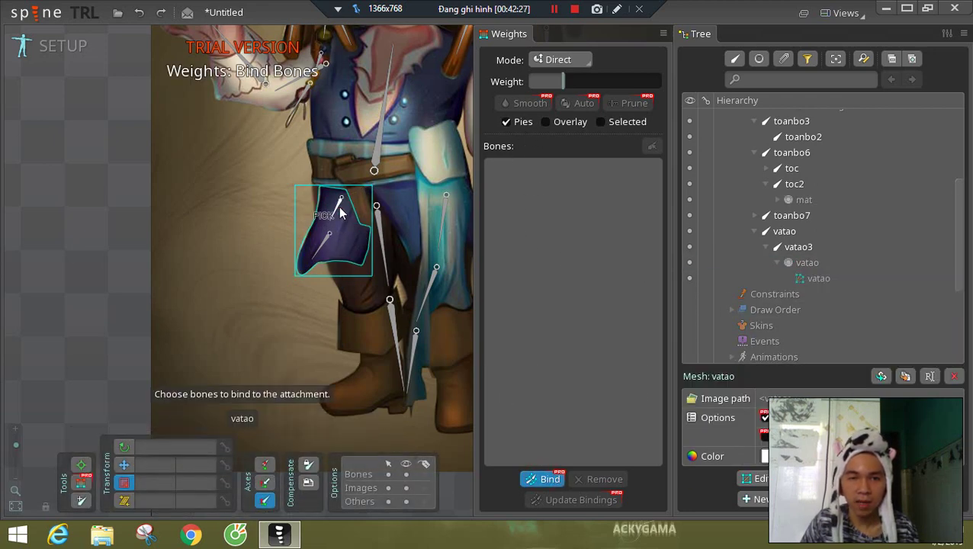
left_click(328, 238)
left_click(324, 242)
left_click(533, 478)
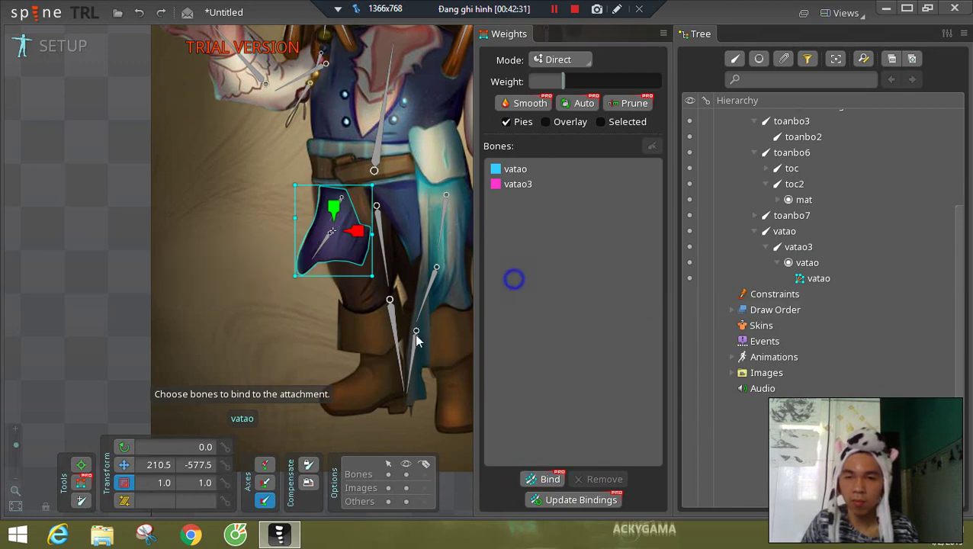
- Open the toanbo7 branch down to the toanbo full-body image attachment and convert that image to a mesh
left_click(793, 200)
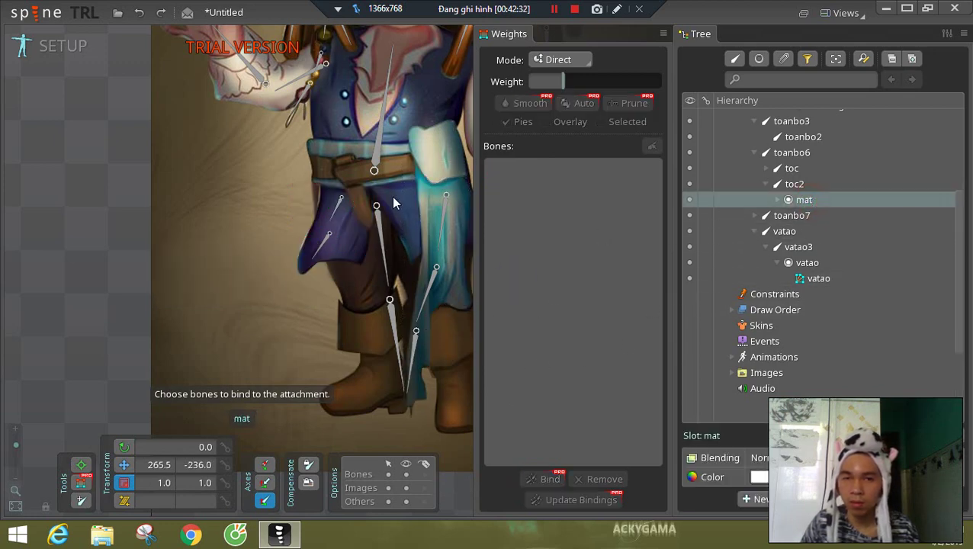
left_click_drag(96, 238, 6, 353)
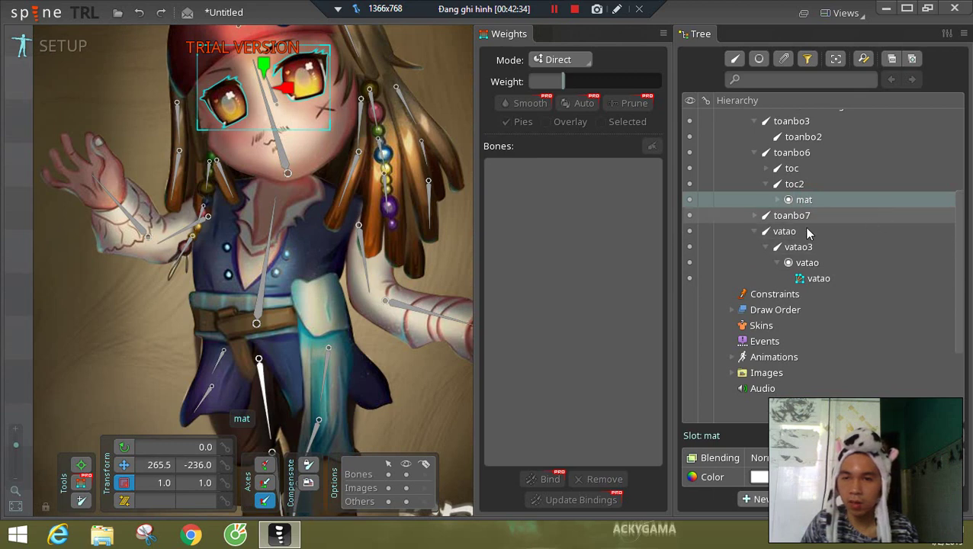
left_click(754, 215)
left_click(766, 231)
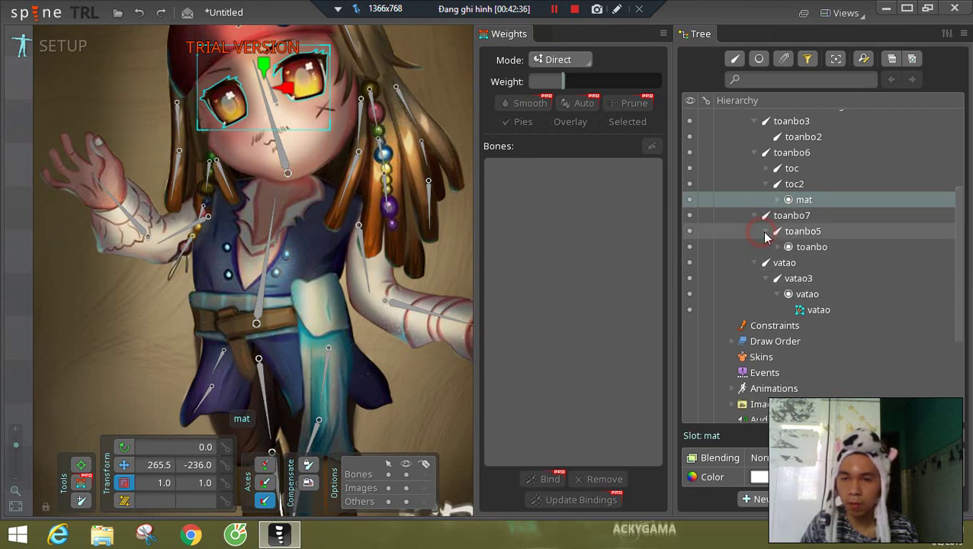
left_click(777, 248)
left_click(823, 263)
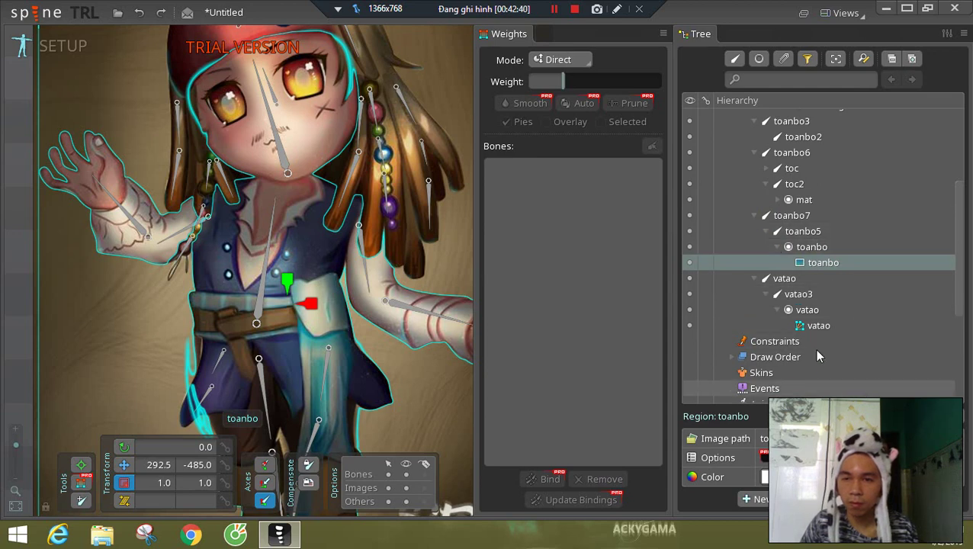
left_click(773, 477)
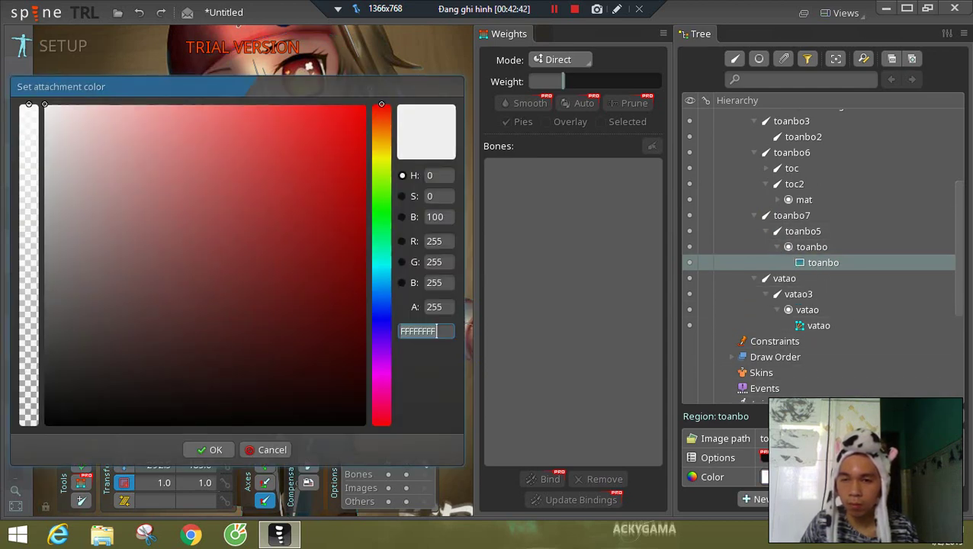
left_click(275, 447)
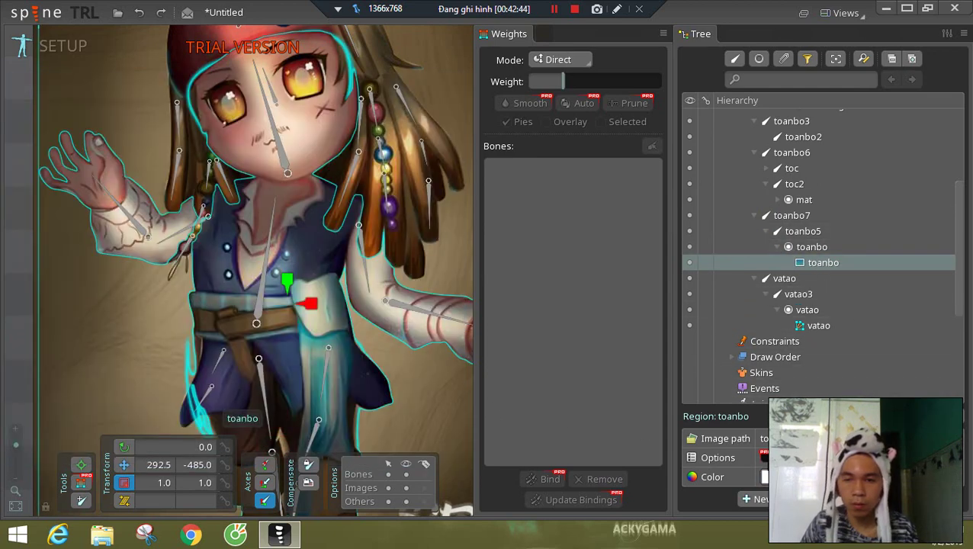
left_click(771, 457)
- Start editing the toanbo mesh and add vertices along the image's bottom edge and beside both legs at knee height
left_click(765, 479)
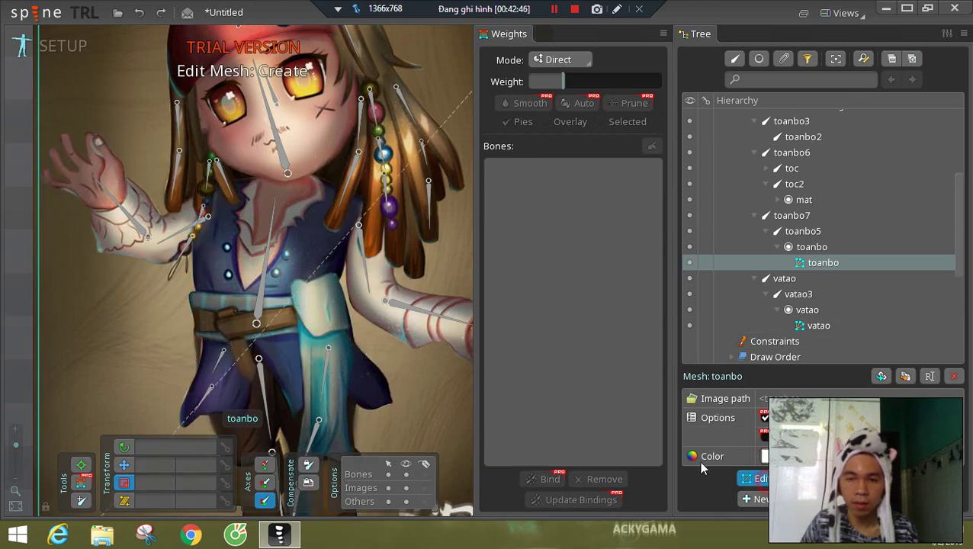
left_click_drag(158, 284, 145, 216)
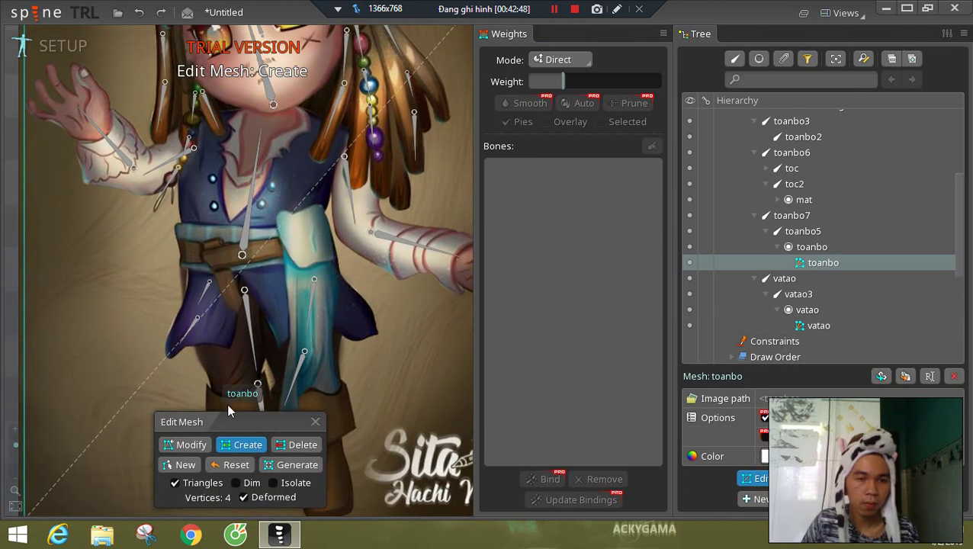
left_click_drag(187, 305, 173, 169)
left_click(153, 388)
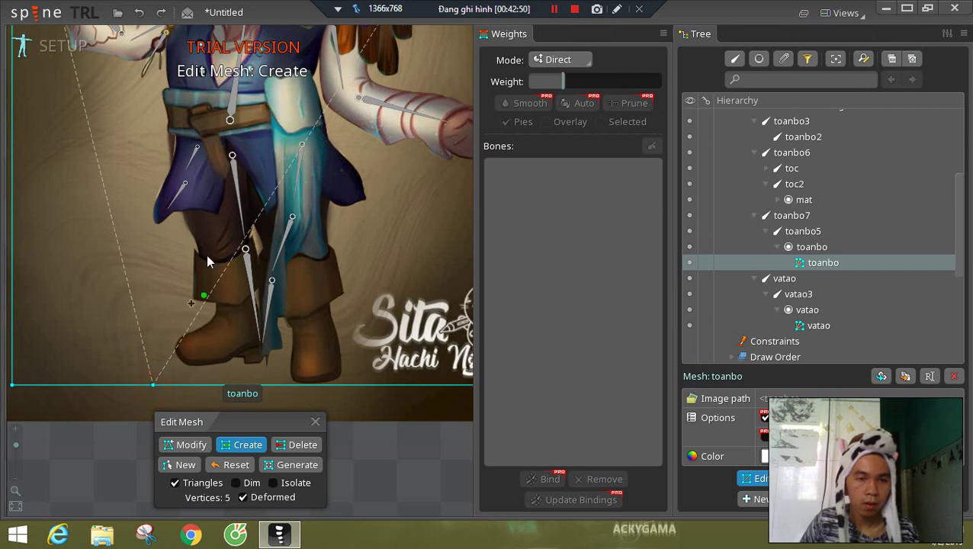
left_click(181, 256)
left_click(357, 385)
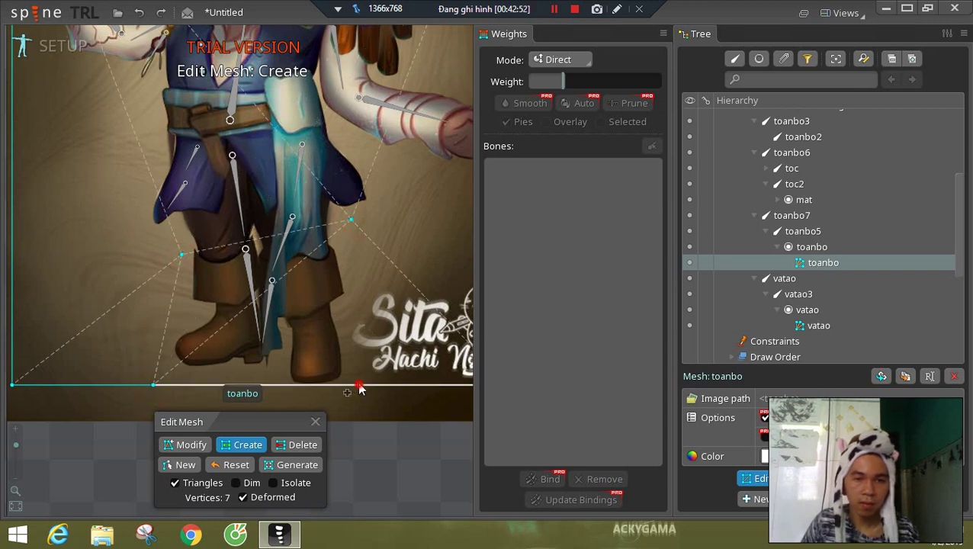
- Add toanbo mesh vertices on both sides of the waist, around the lowered forearm, and on the image edge beyond its hand
left_click_drag(228, 231, 226, 322)
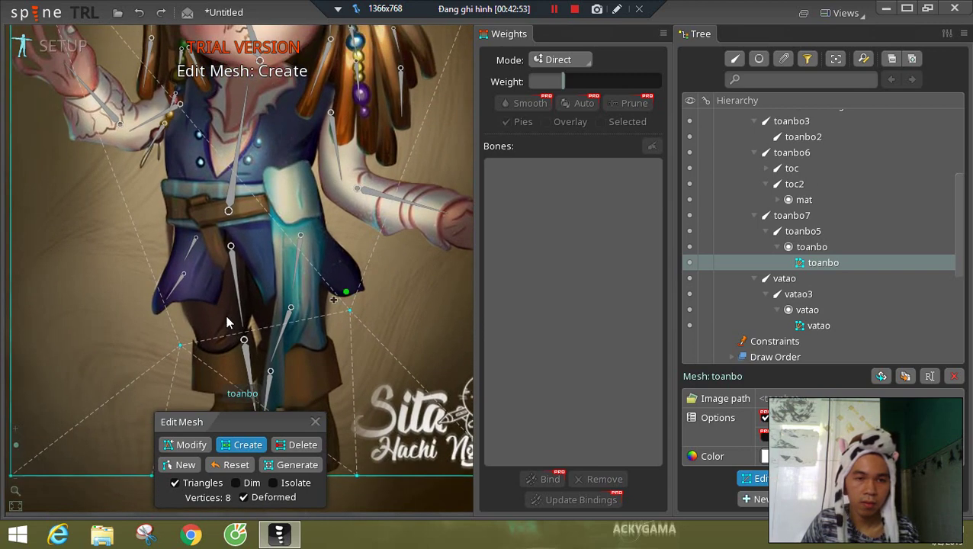
left_click(160, 221)
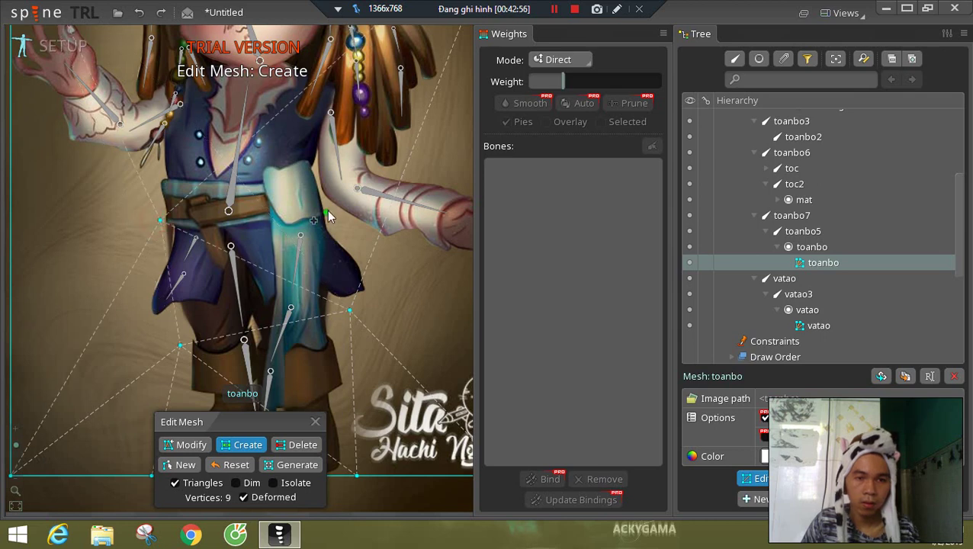
left_click(327, 205)
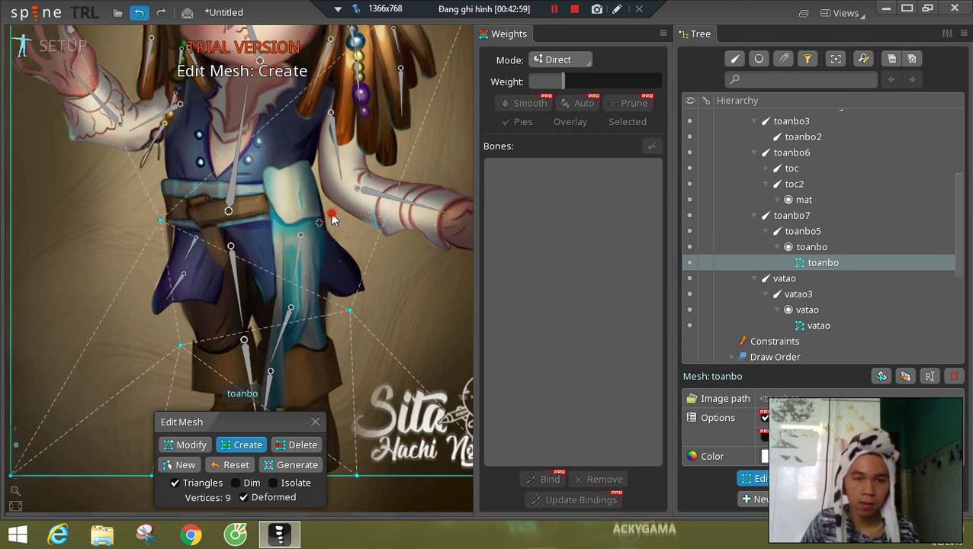
left_click_drag(376, 280, 323, 319)
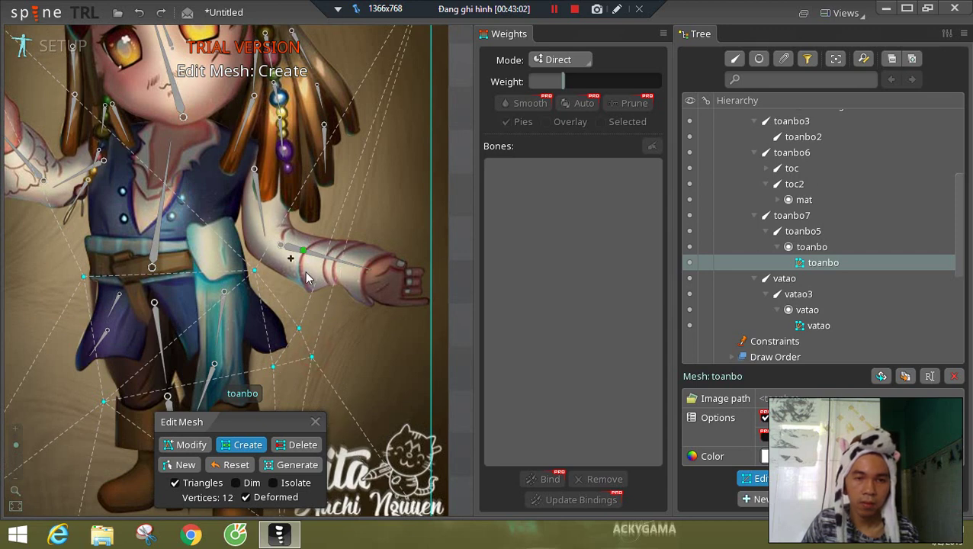
left_click(300, 218)
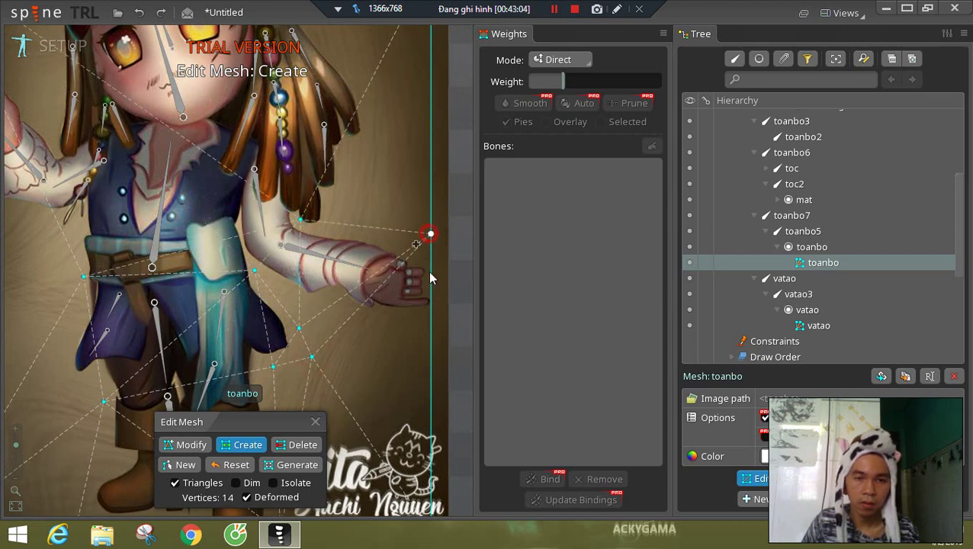
left_click(430, 333)
- Add toanbo mesh vertices across the shoulder line, from the hair beside the beads over the neck to the opposite shoulder
left_click_drag(319, 183, 369, 258)
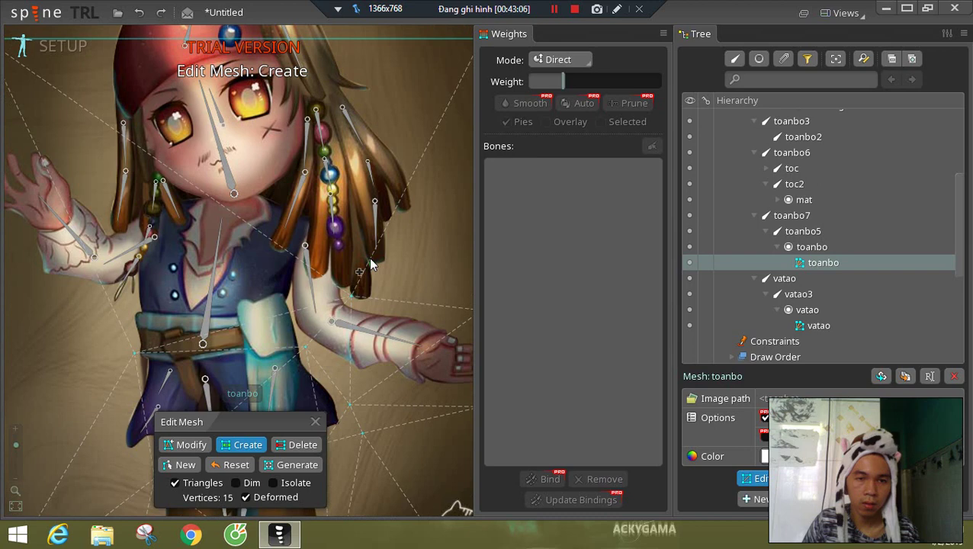
left_click(340, 201)
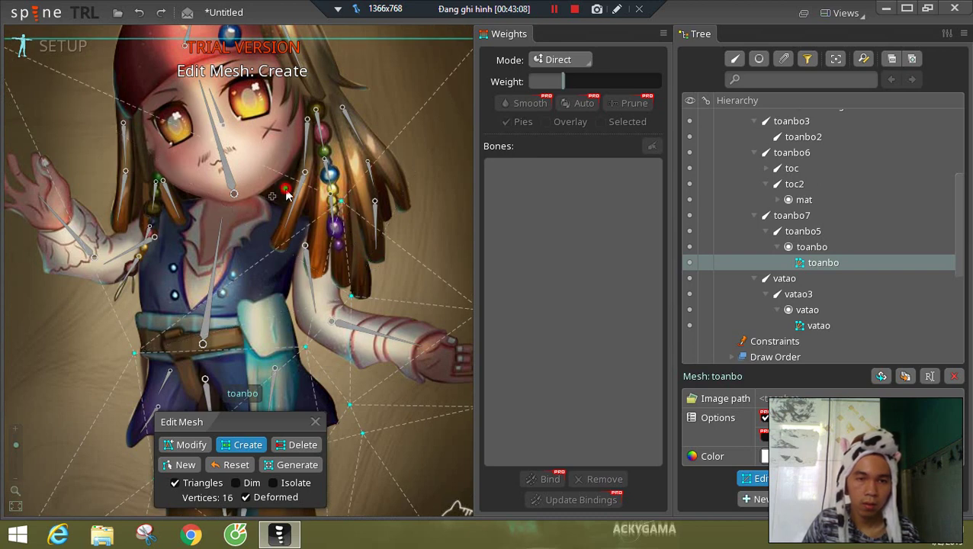
left_click(183, 205)
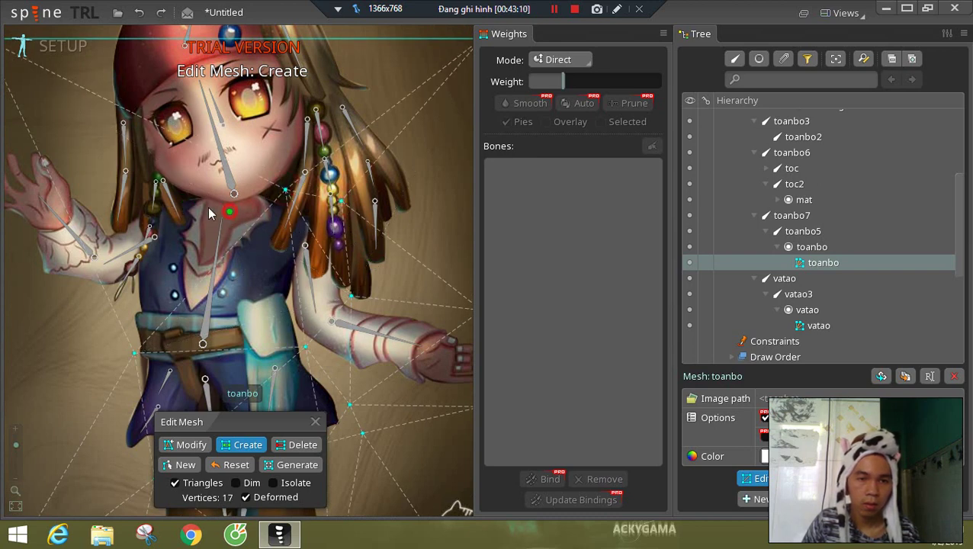
left_click(171, 199)
- Add toanbo mesh vertices around the raised arm and on the image edge beside its hand, and finish mesh editing
left_click_drag(125, 211, 238, 200)
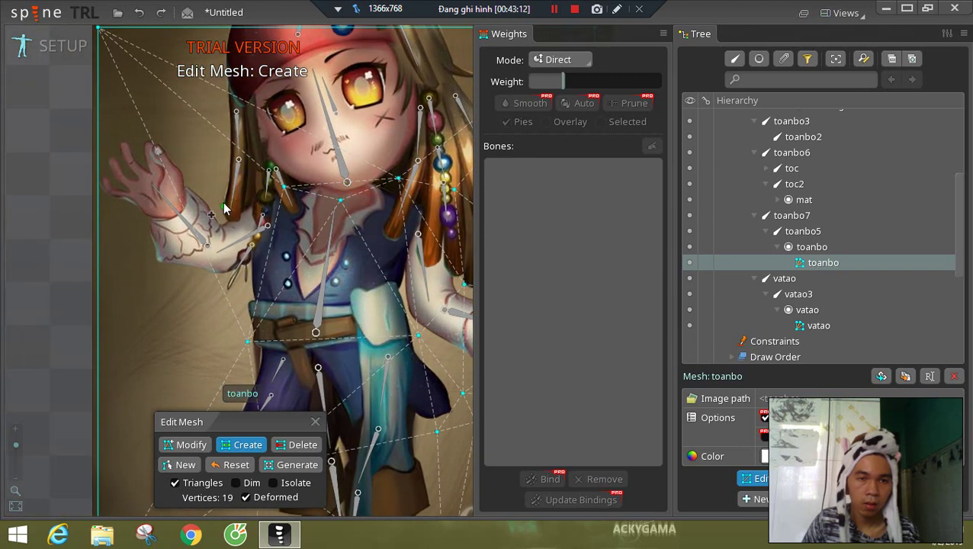
left_click(222, 207)
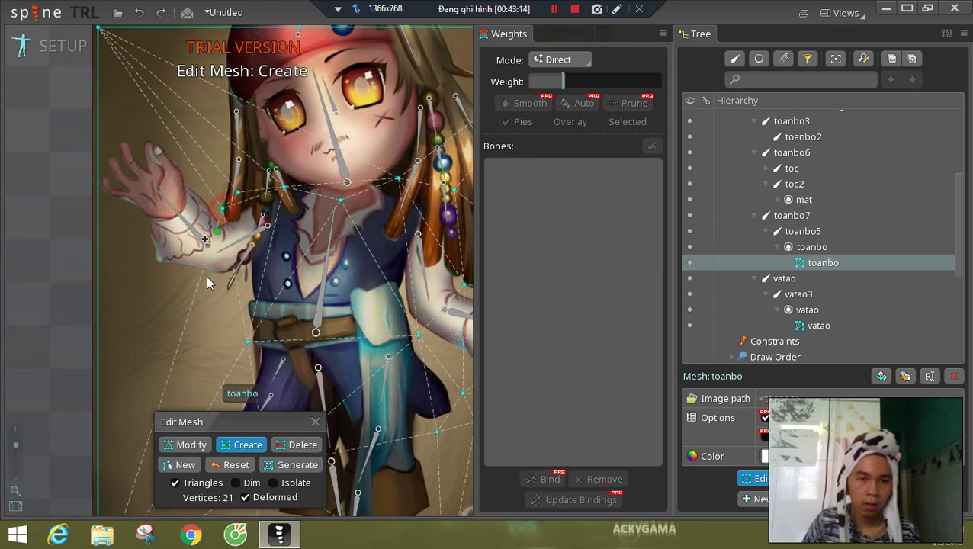
left_click(99, 252)
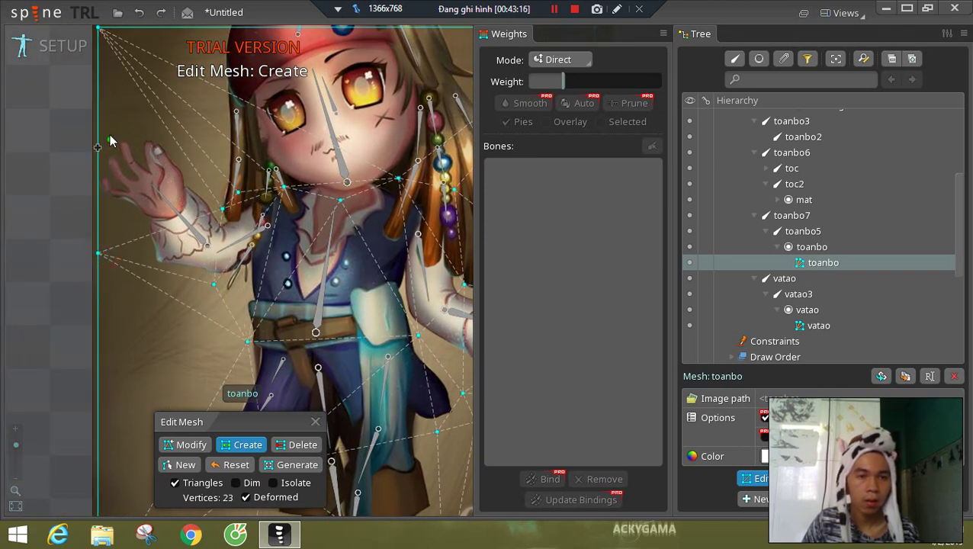
left_click(99, 107)
left_click(164, 118)
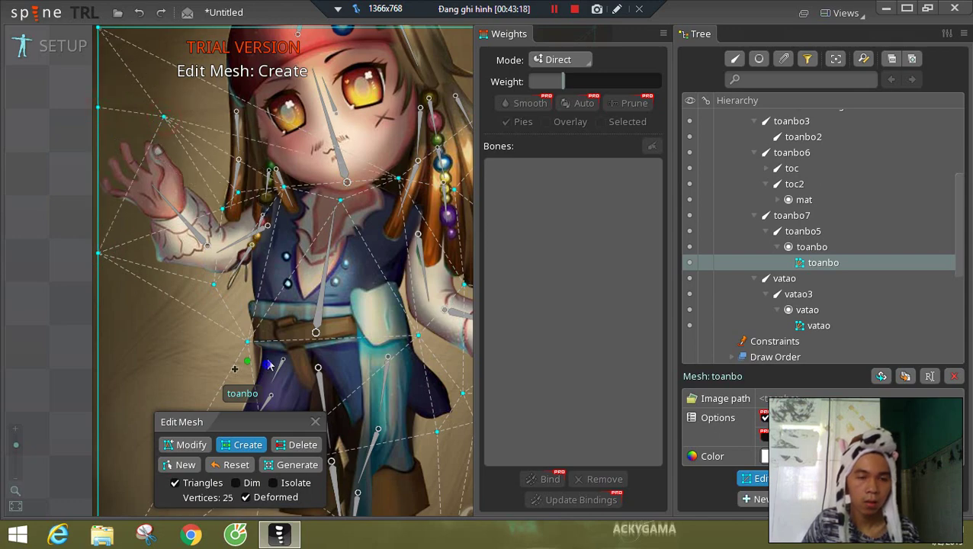
left_click_drag(267, 359, 206, 147)
left_click_drag(291, 151, 253, 232)
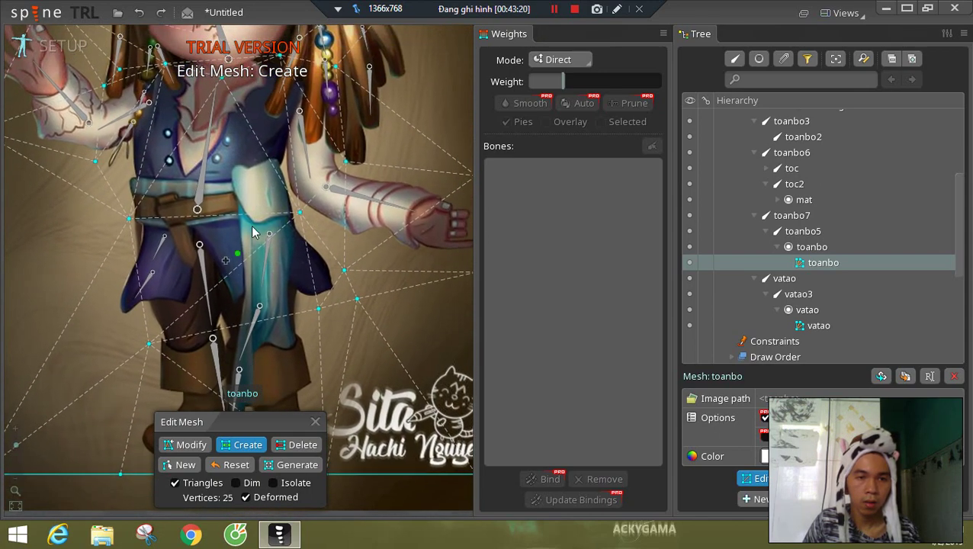
left_click_drag(288, 201, 280, 123)
left_click(813, 250)
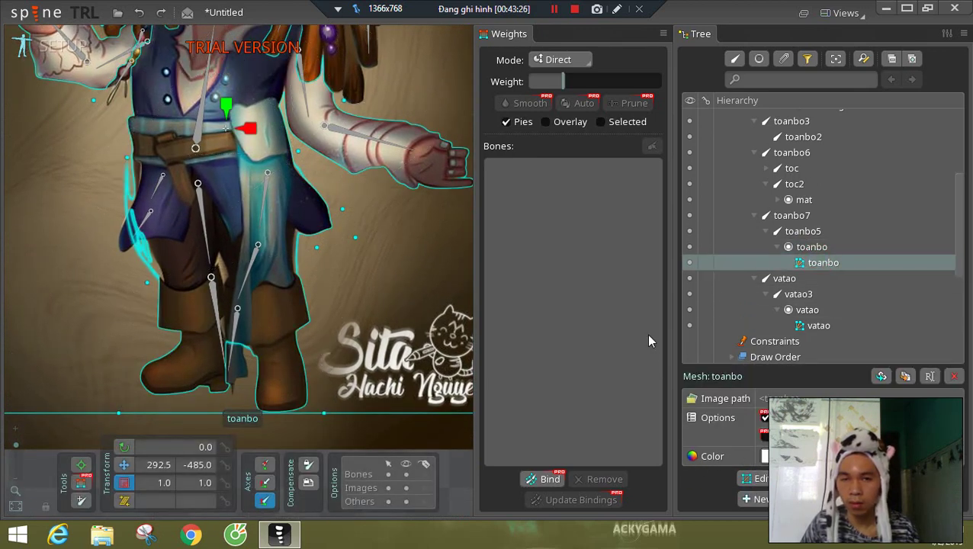
- Bind the toanbo mesh to the bones toanbo, toanbo7, toanbo5, toanbo2, toanbo3, toanbo6, background and toanbo4
left_click(543, 479)
left_click(202, 214)
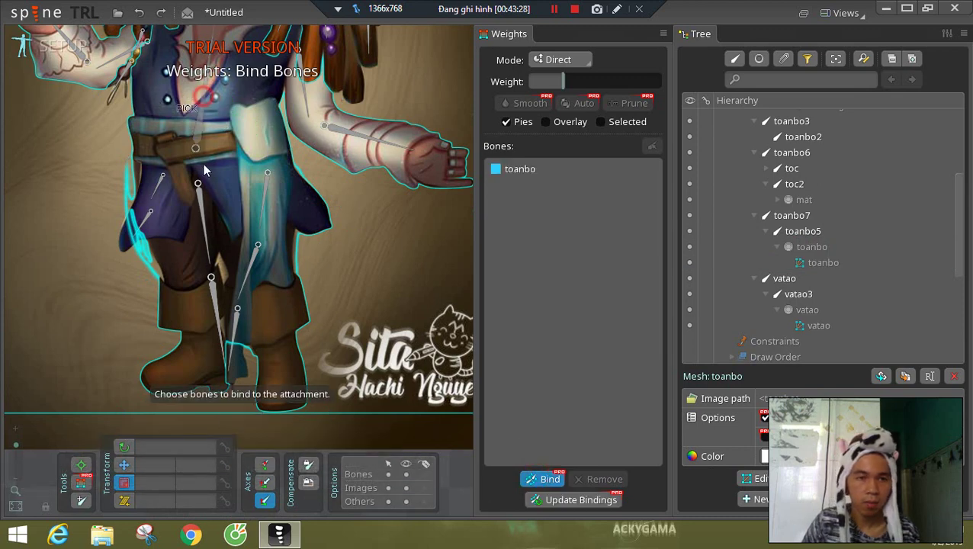
left_click(216, 314)
left_click(390, 142)
left_click_drag(343, 207, 380, 370)
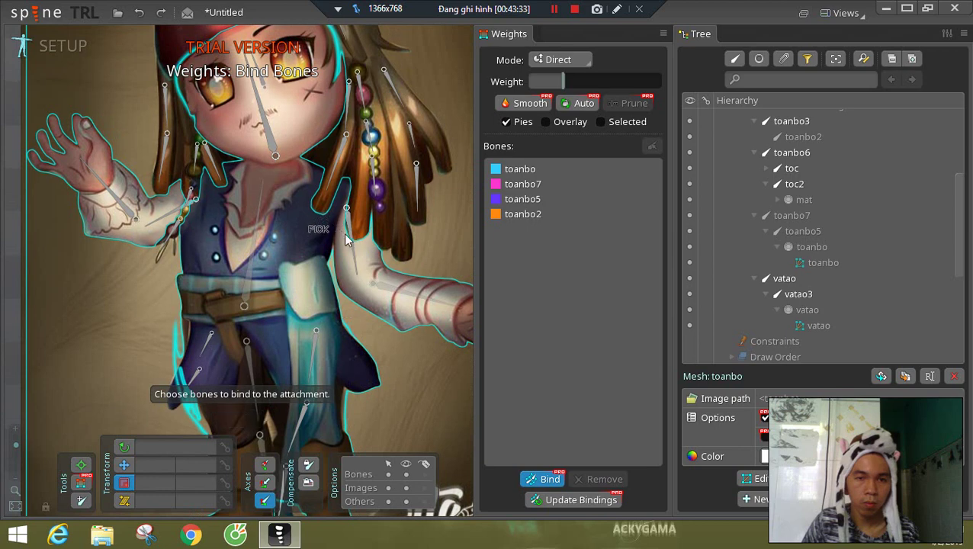
left_click(273, 141)
left_click(156, 220)
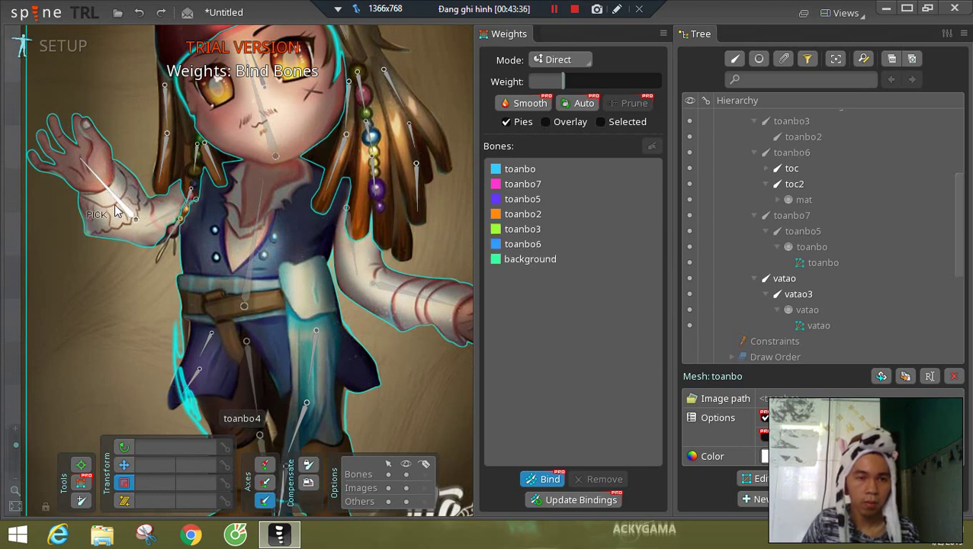
left_click(527, 481)
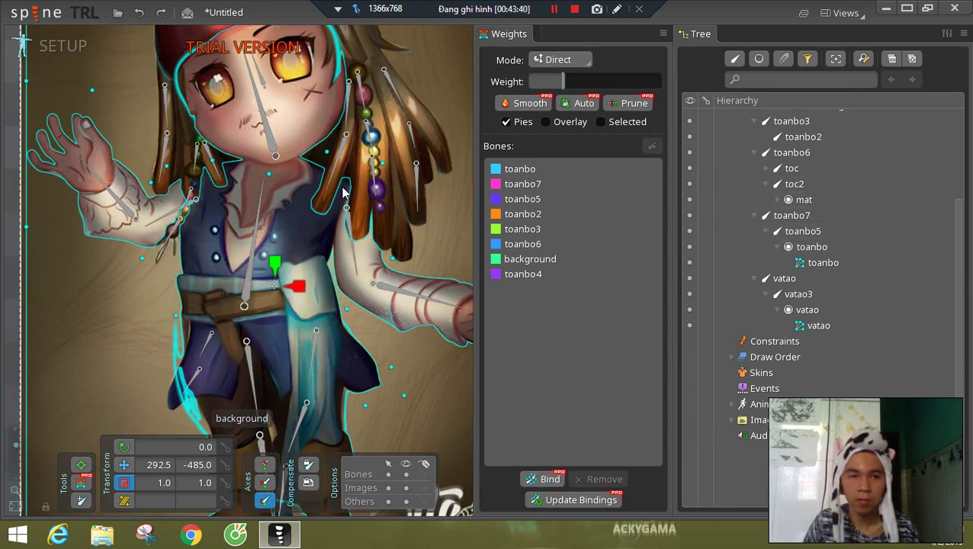
- Expand the thatlung slot under bone thatlung2 and convert its sash image attachment to a mesh
left_click_drag(960, 256, 962, 311)
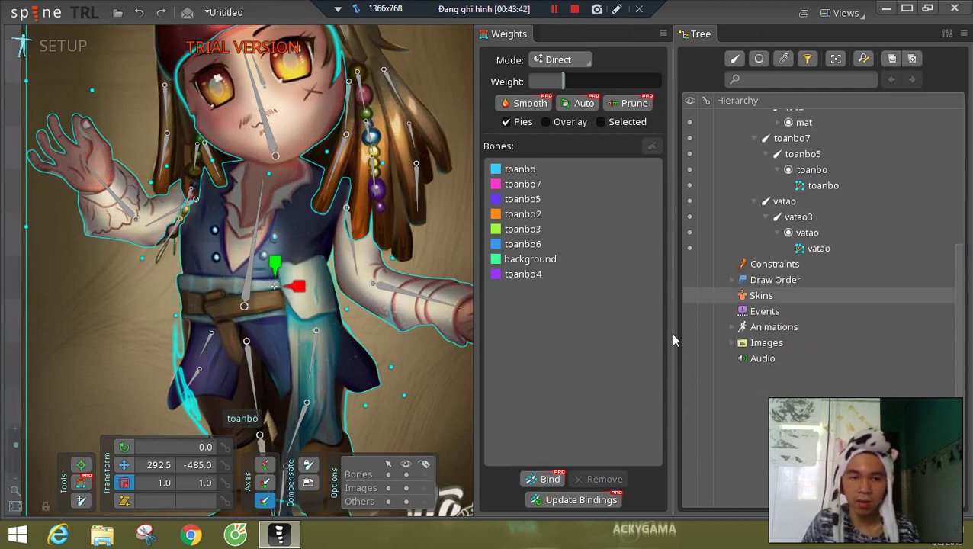
left_click_drag(49, 324, 59, 219)
left_click(345, 248)
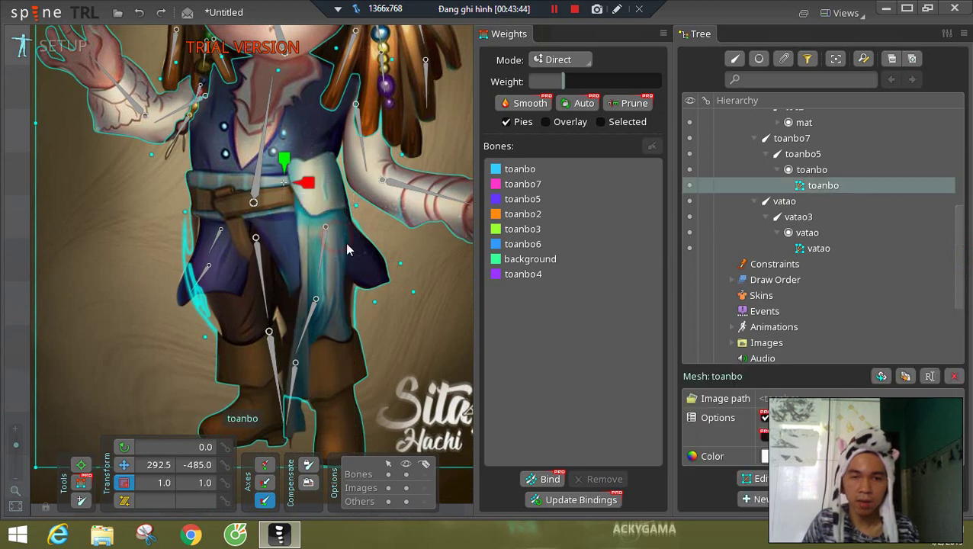
left_click_drag(954, 242, 970, 149)
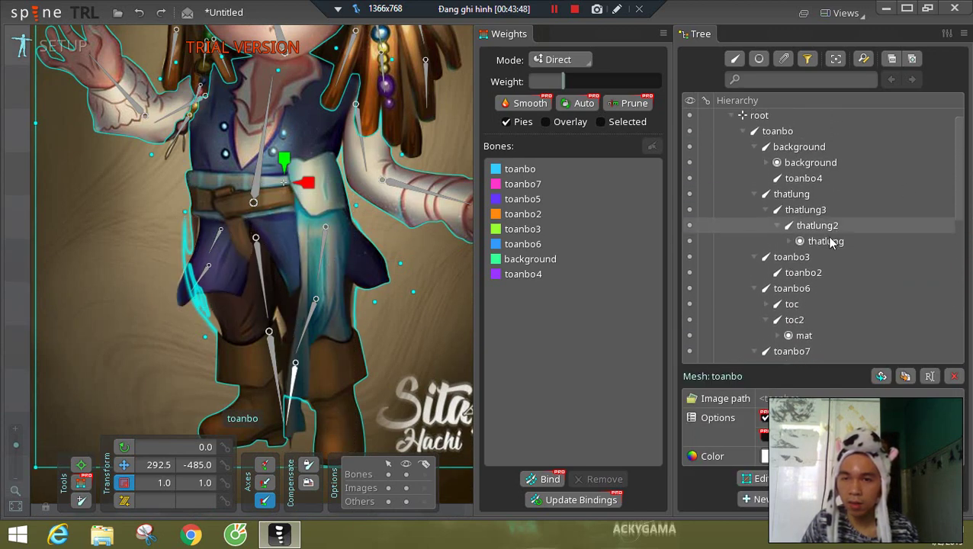
left_click(828, 241)
left_click(790, 241)
left_click(831, 258)
left_click(764, 457)
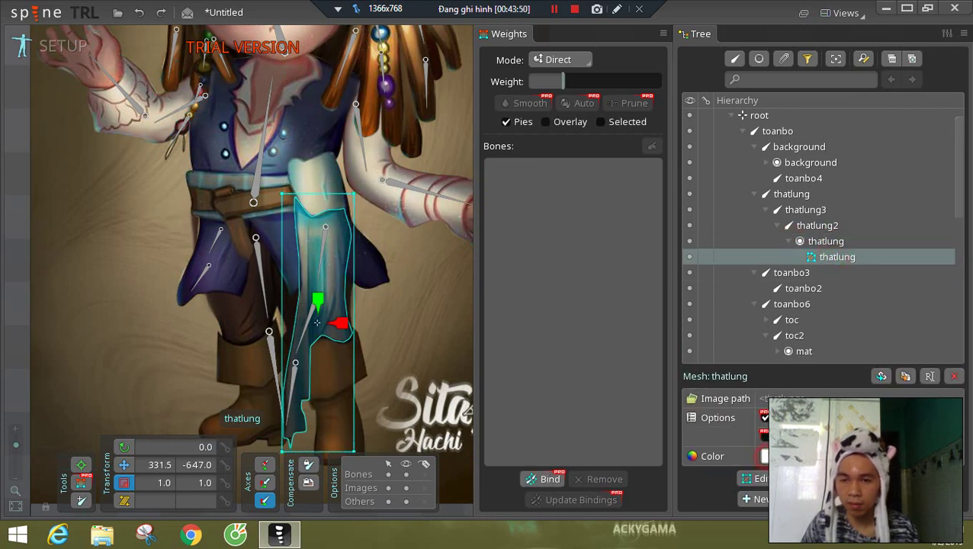
- Add two vertices on each vertical edge of the thatlung mesh and finish mesh editing
left_click(751, 478)
left_click_drag(361, 260, 358, 211)
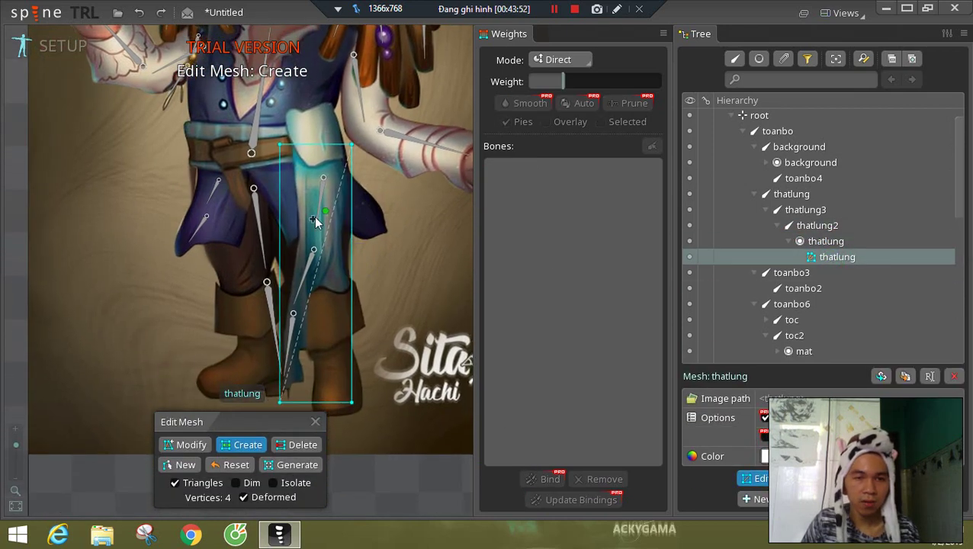
left_click(806, 245)
left_click(817, 260)
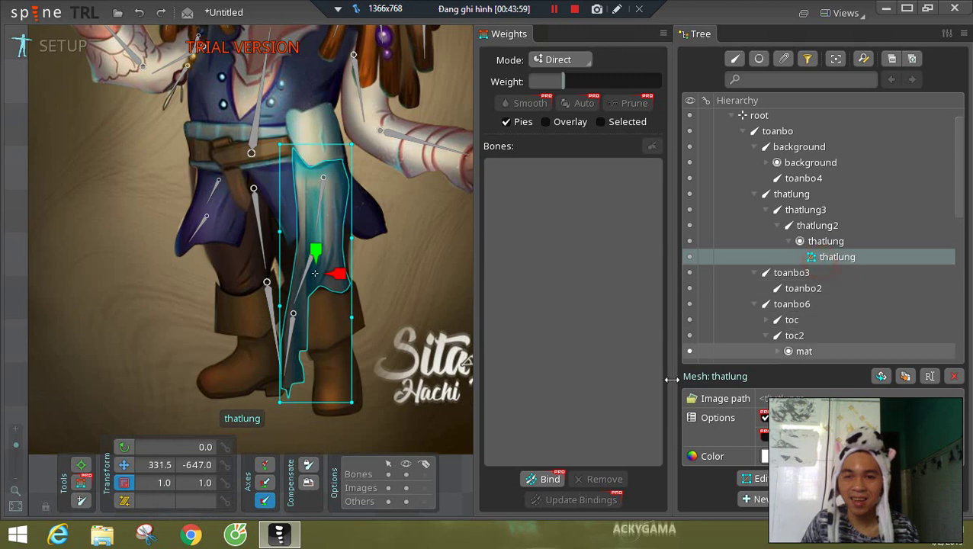
- Bind the thatlung mesh to the sash bones thatlung, thatlung3 and thatlung2
left_click(540, 480)
left_click(319, 217)
left_click(304, 278)
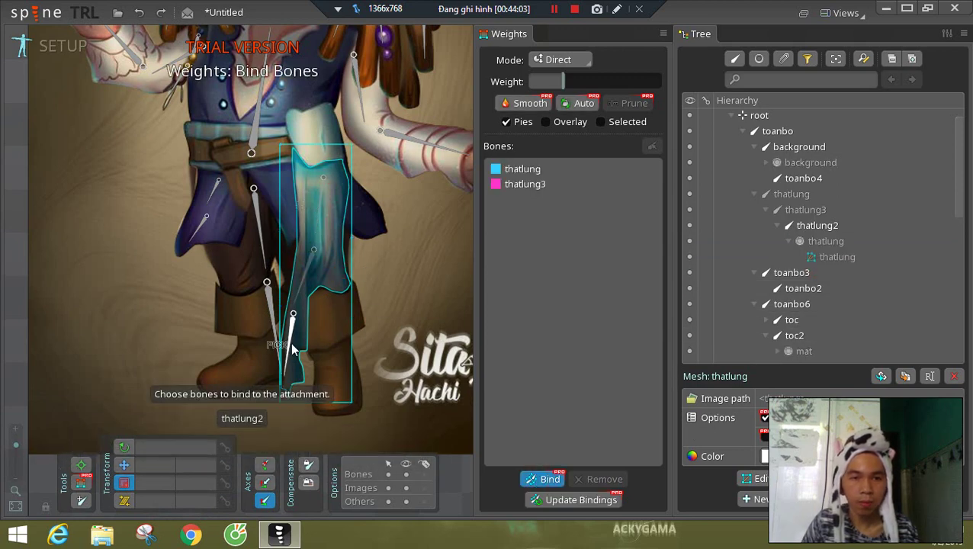
left_click(560, 480)
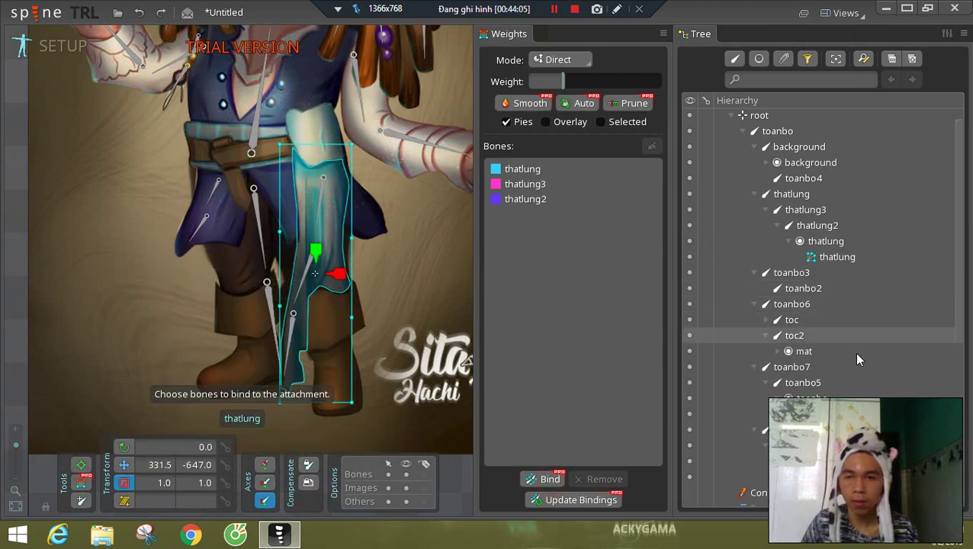
- Select the trangsuc_2 bead strand hanging by the hair and look for it in the hierarchy
left_click_drag(387, 176, 386, 257)
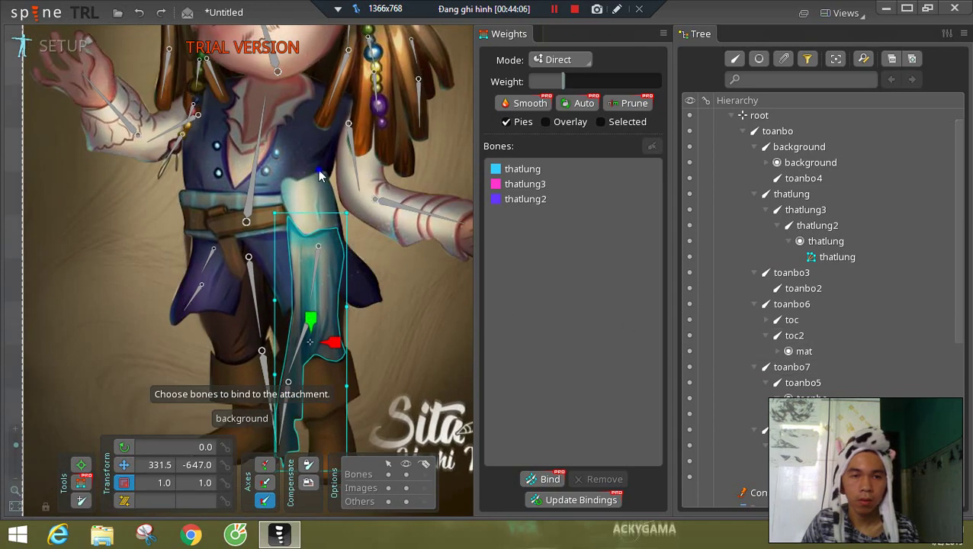
left_click_drag(332, 143, 324, 285)
left_click_drag(385, 92, 374, 280)
left_click_drag(329, 225, 357, 152)
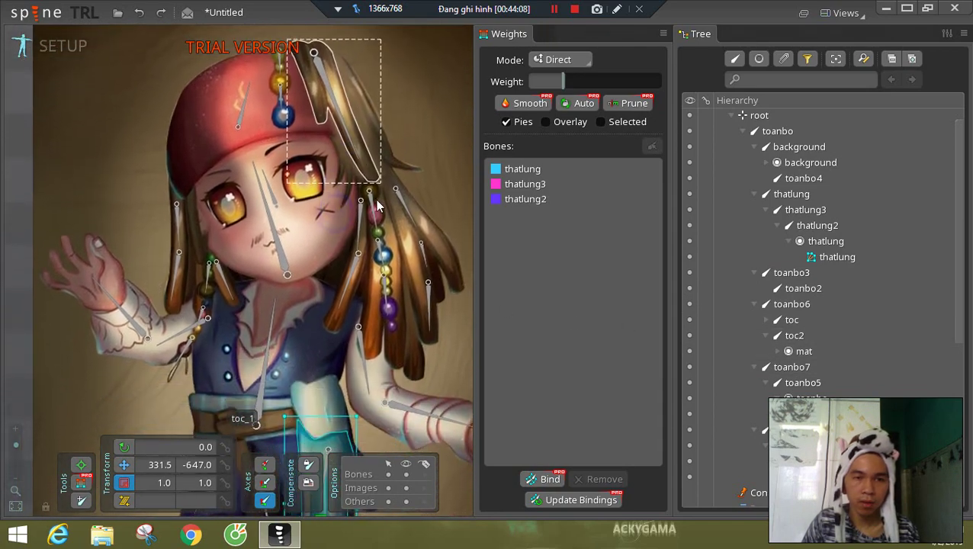
left_click(378, 208)
scroll(949, 235, "down", 2)
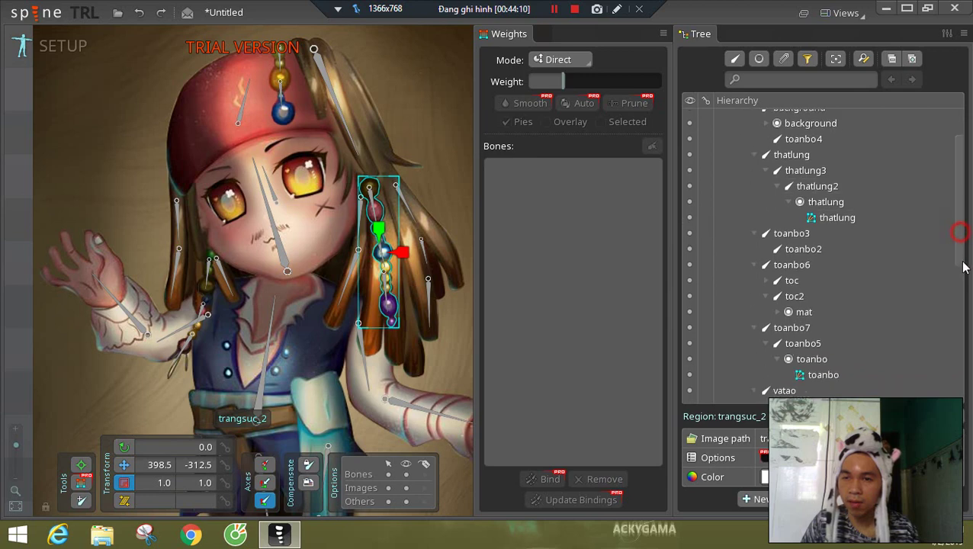
- Select the toc bone on the bandana, find it under toanbo6 in the hierarchy and expand it
scroll(953, 229, "up", 4)
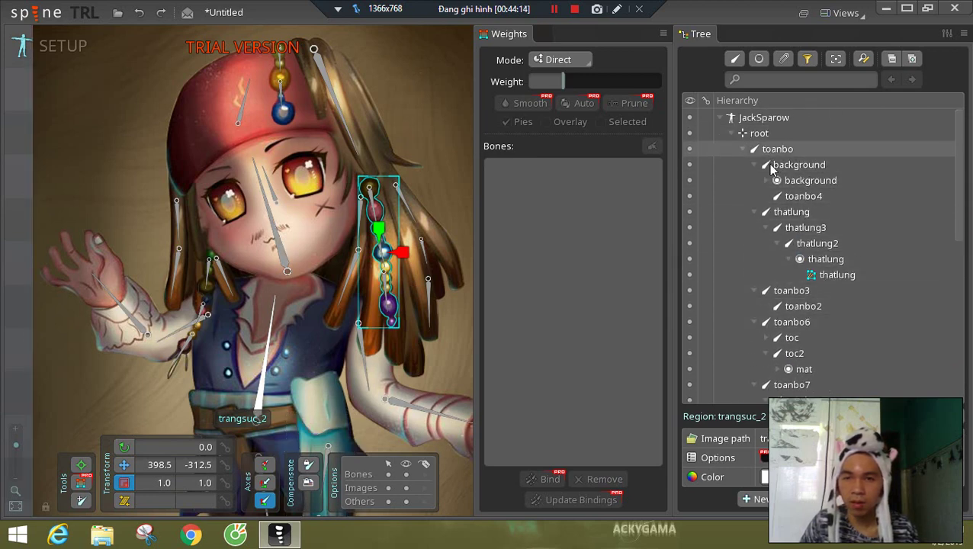
left_click(239, 105)
left_click(961, 200)
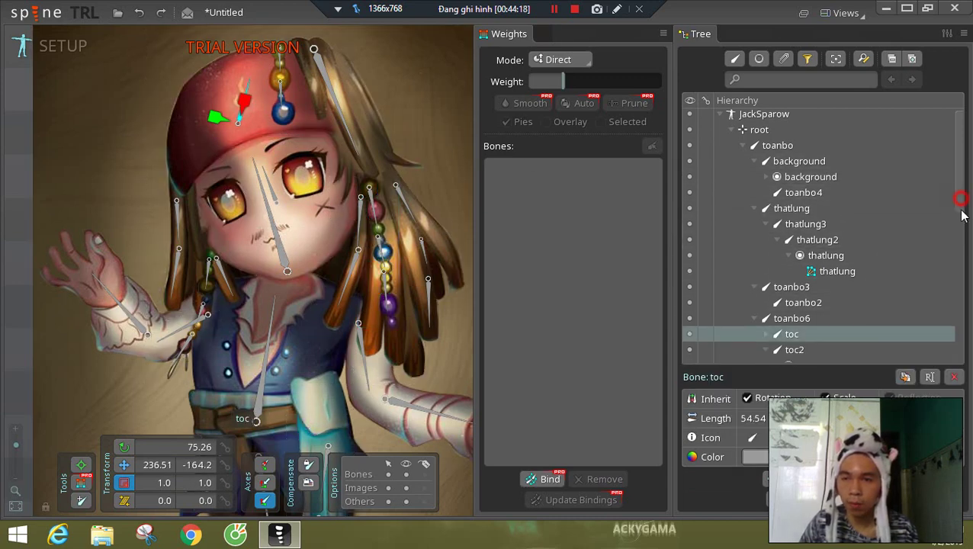
left_click_drag(961, 200, 888, 271)
left_click(767, 244)
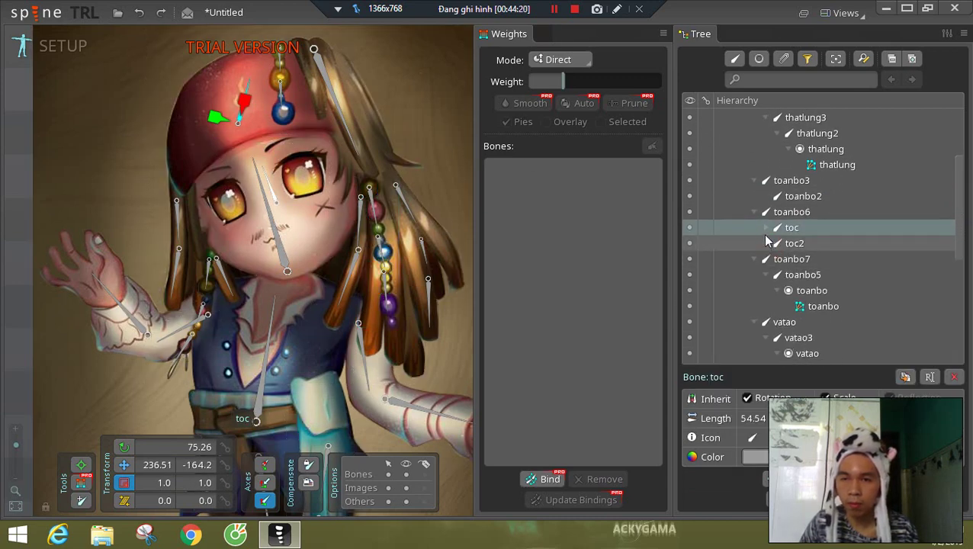
left_click(766, 228)
left_click_drag(955, 196, 823, 217)
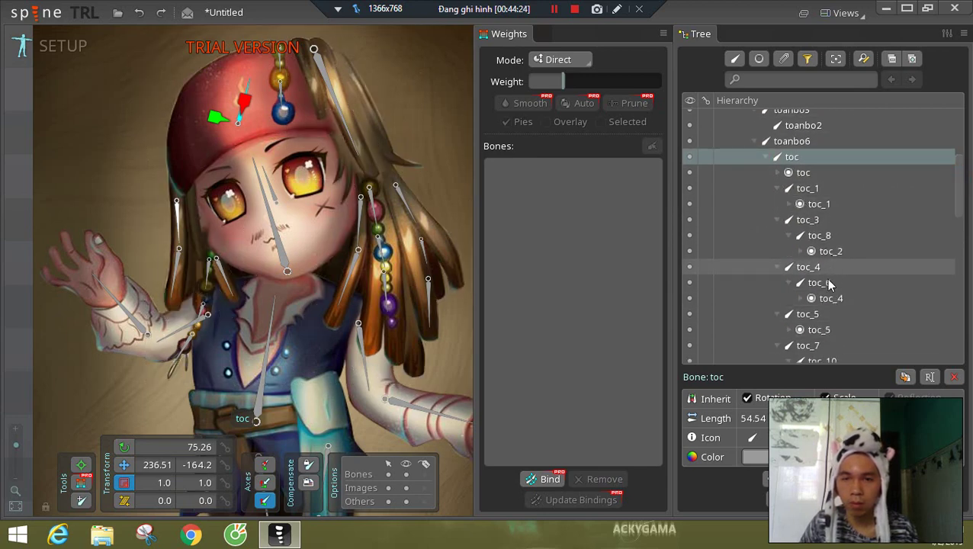
- Convert the toc_4 hair lock's image attachment to a mesh and add one vertex around mid-height on each vertical edge
left_click(826, 301)
left_click(800, 298)
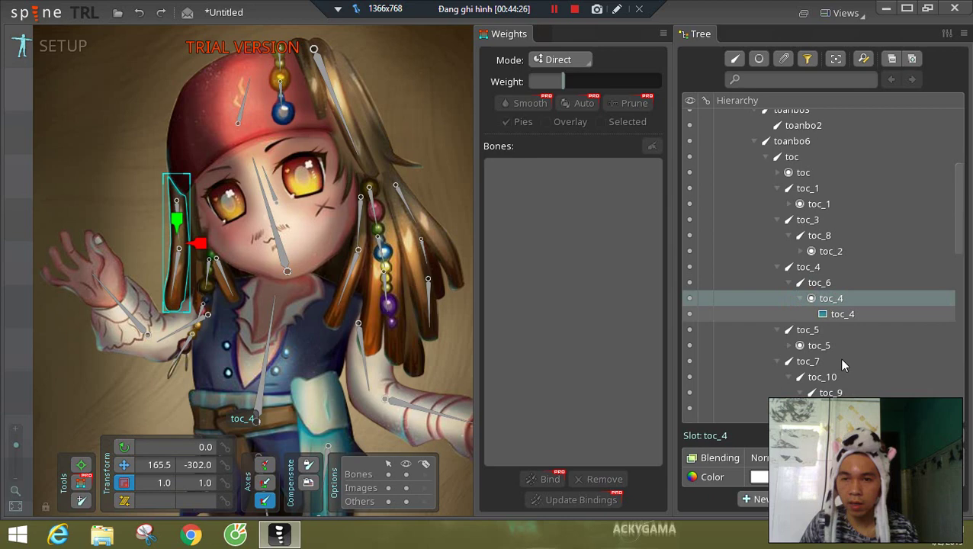
left_click(848, 314)
left_click(765, 456)
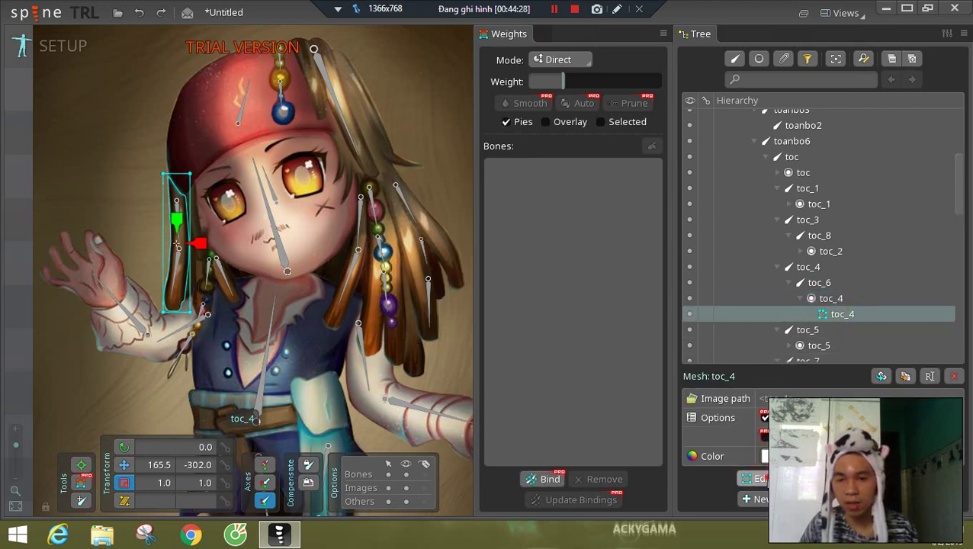
left_click(754, 478)
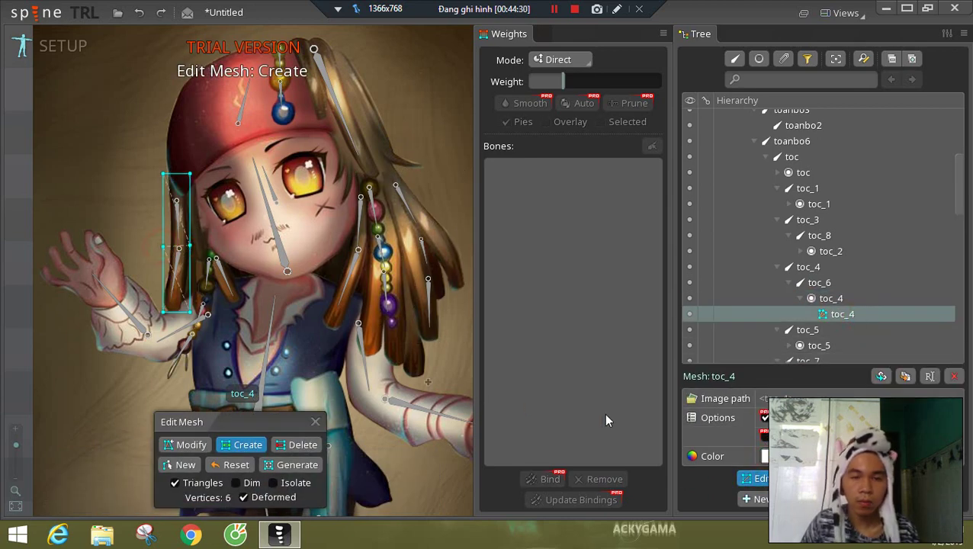
left_click(839, 314)
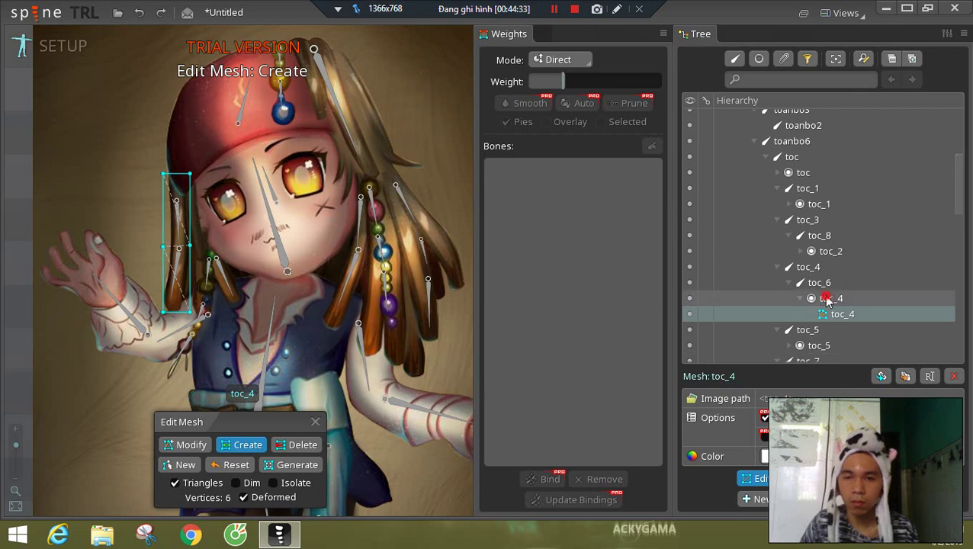
- Bind the toc_4 mesh to the hair bones toc_4 and toc_6
left_click(549, 478)
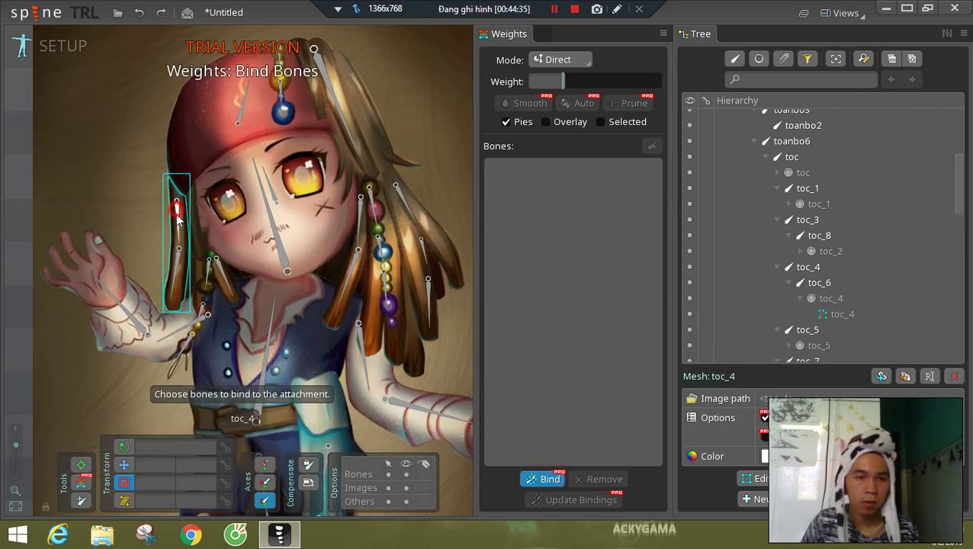
left_click(177, 220)
left_click(178, 271)
left_click(532, 478)
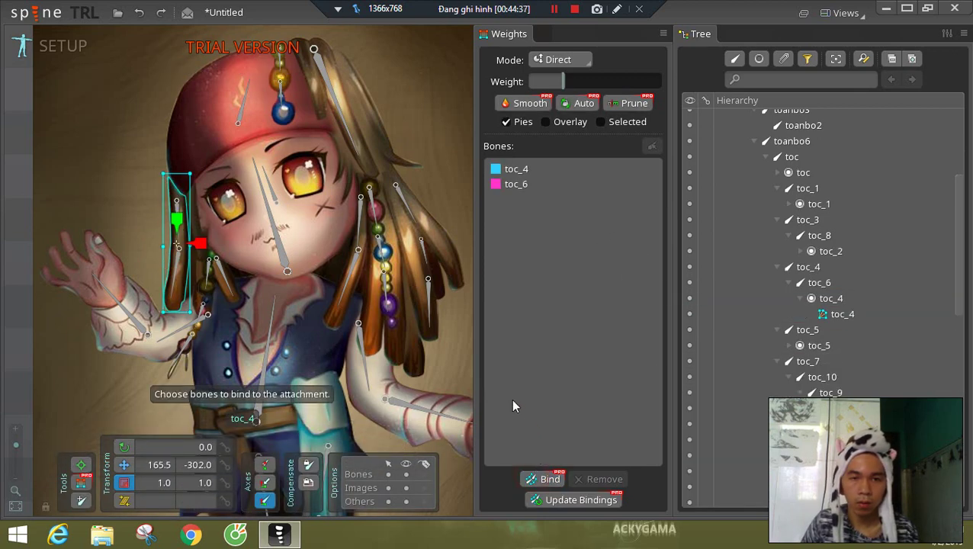
- Convert the toc_2 slot's hair image to a mesh, add one vertex on each vertical edge and finish mesh editing
left_click(831, 250)
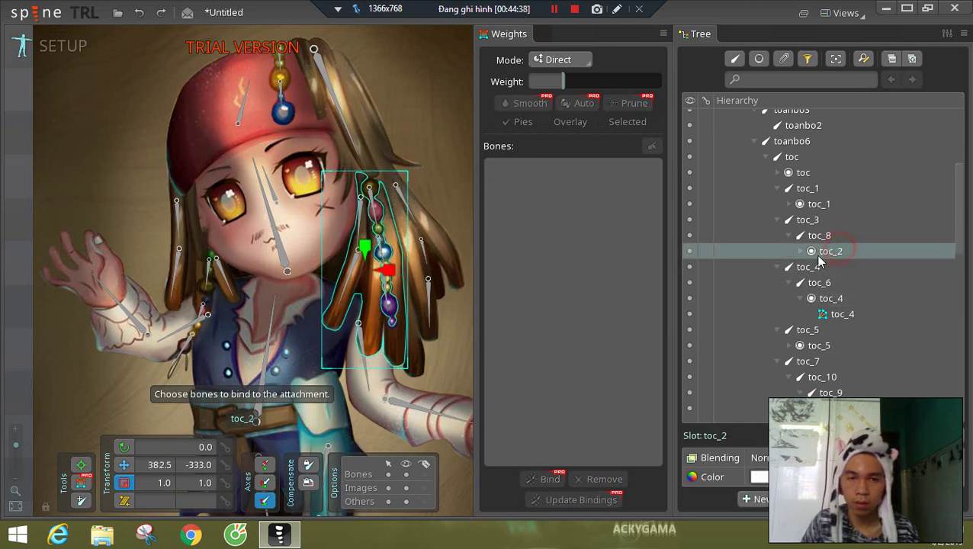
left_click(799, 251)
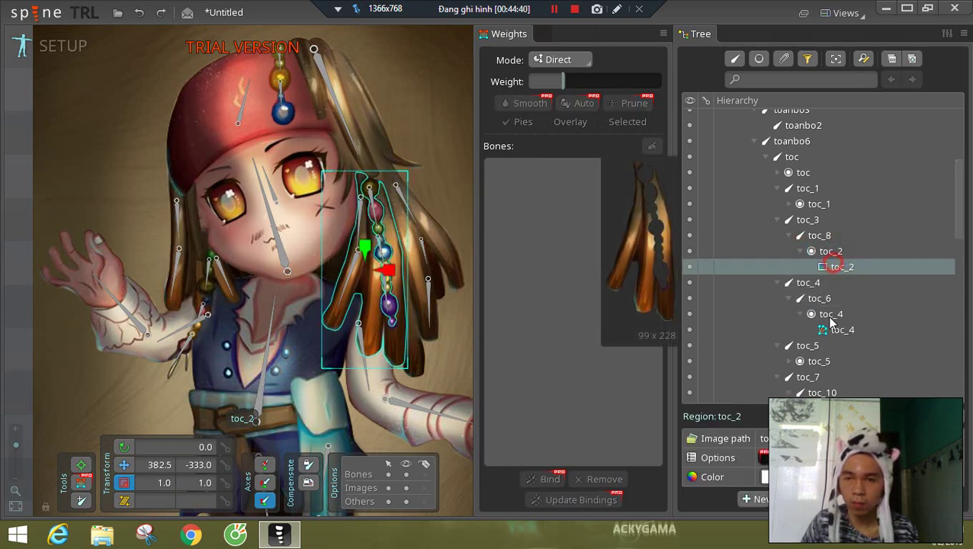
left_click(841, 267)
left_click(779, 479)
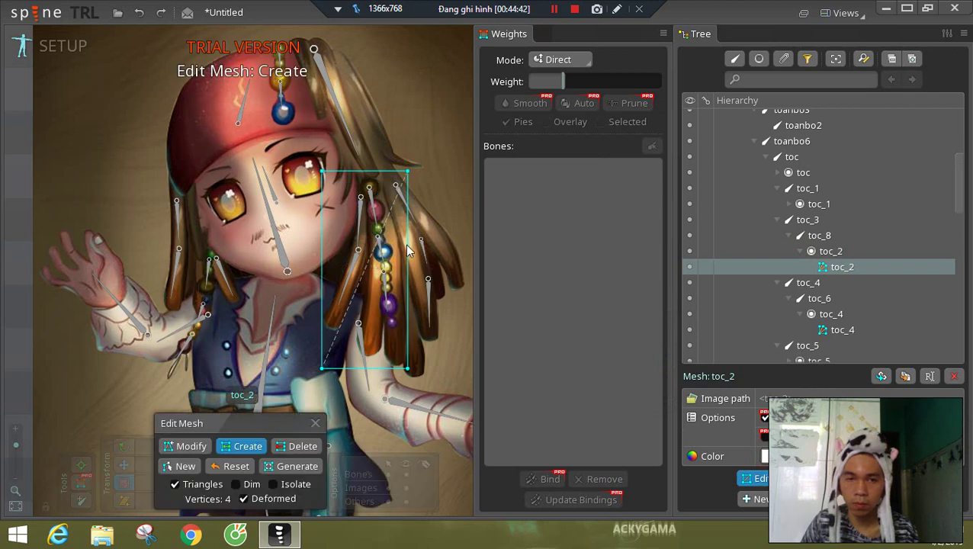
left_click(322, 245)
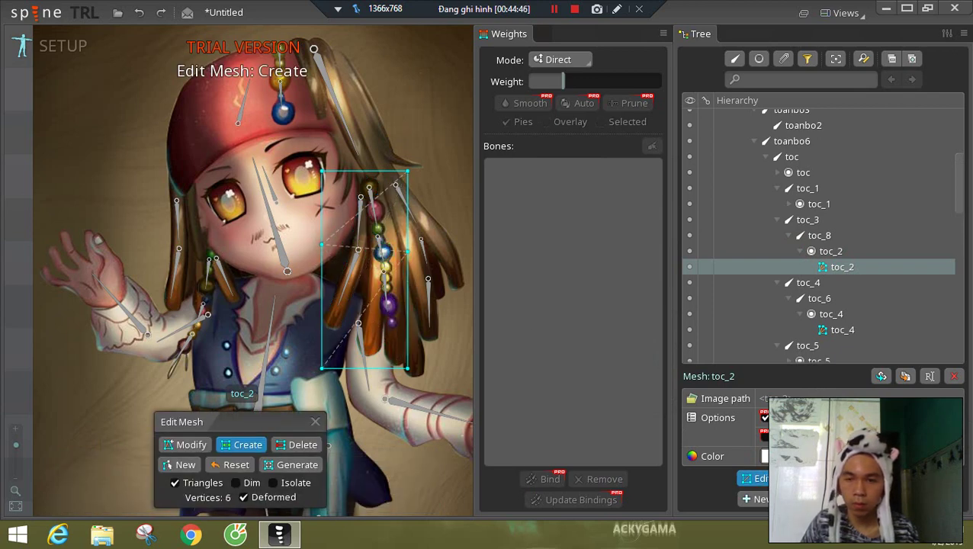
key("ctrl+m")
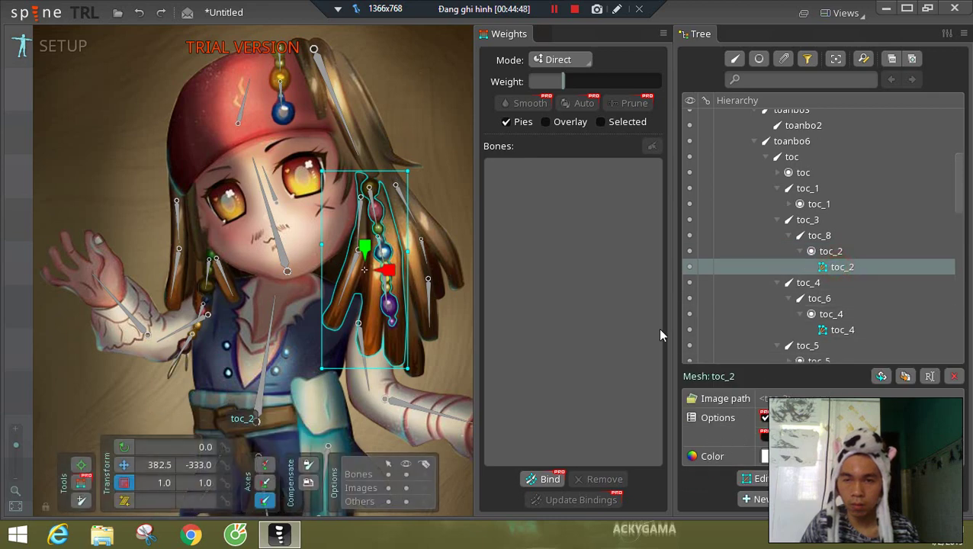
- Bind the toc_2 mesh to the hair bones toc_3 and toc_8
left_click(549, 481)
left_click(360, 225)
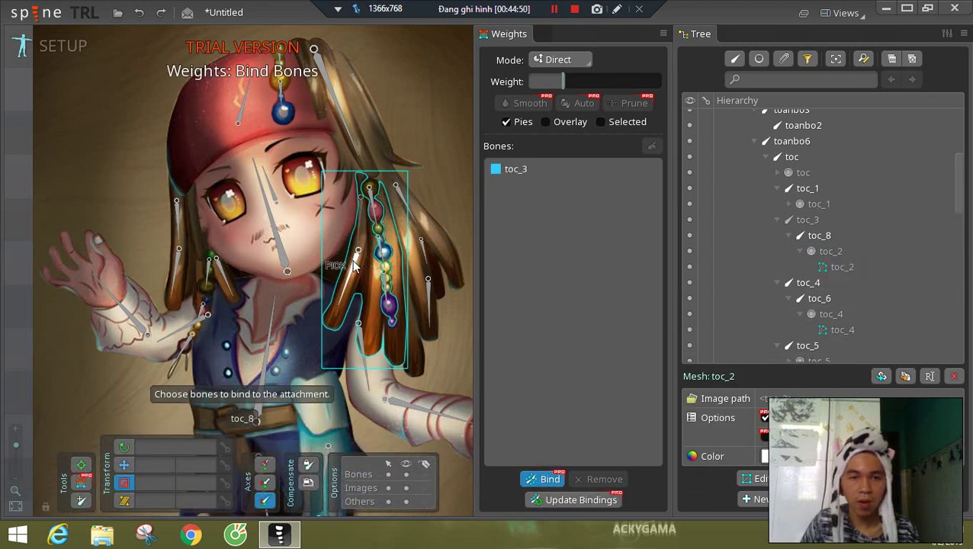
left_click(352, 264)
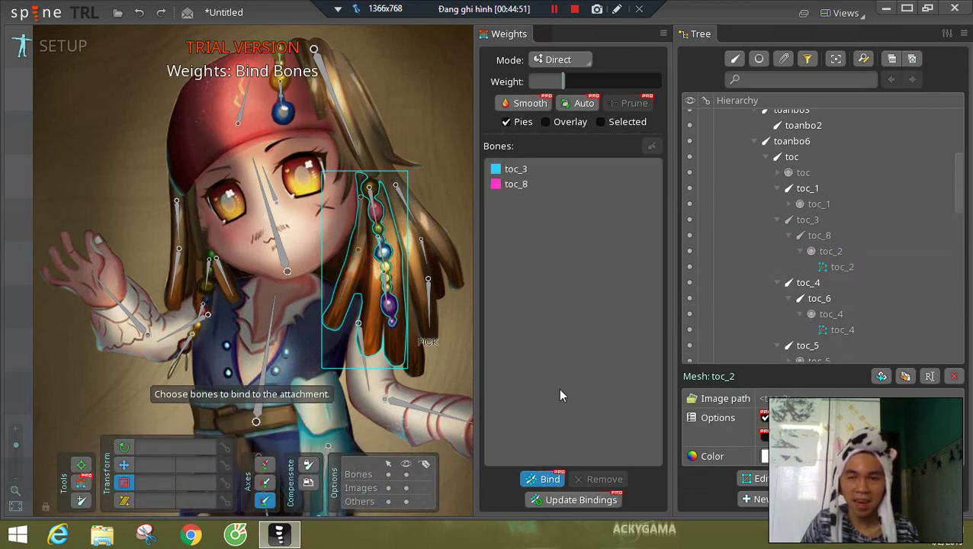
left_click(557, 477)
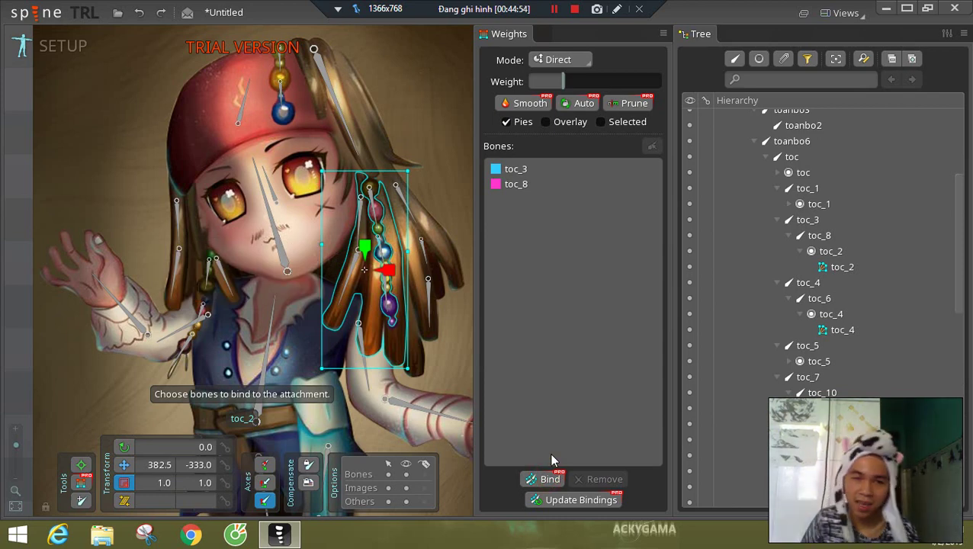
- Try moving the trangsuc_2 bone sideways with its bead strand, and undo the move
left_click(374, 215)
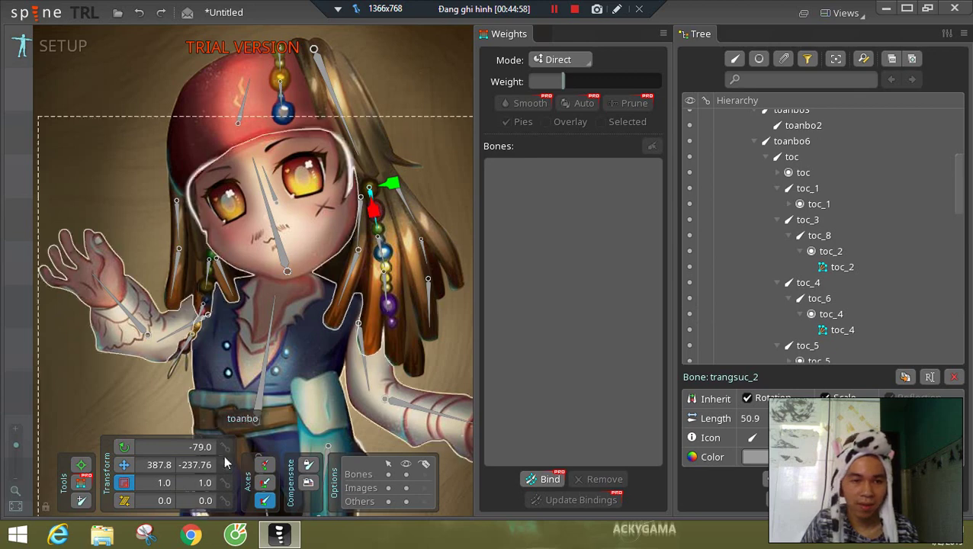
left_click_drag(389, 189, 450, 189)
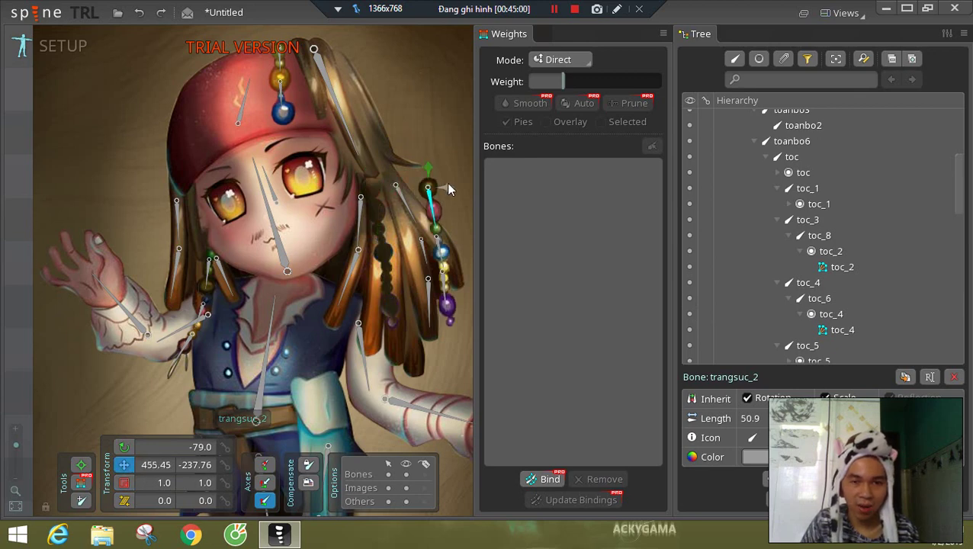
key("ctrl+z")
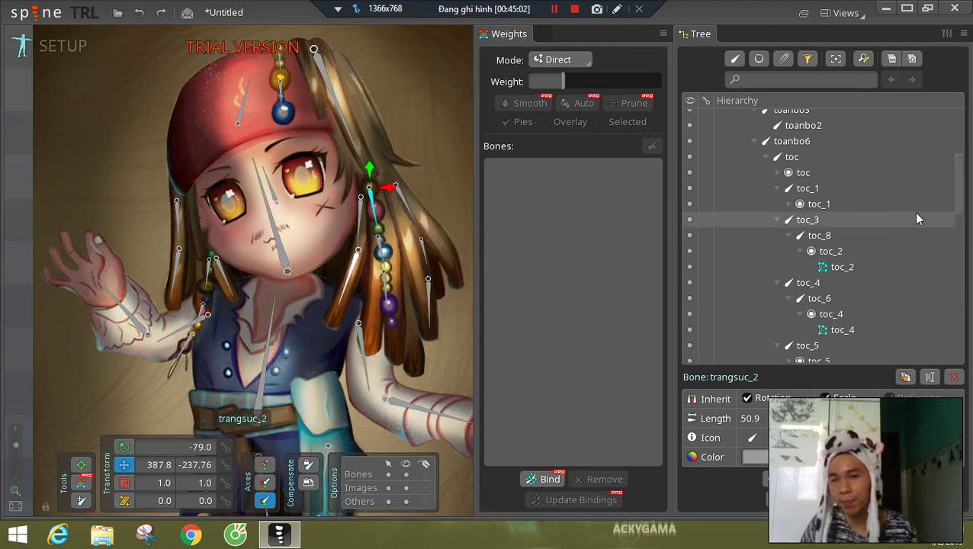
- Expand the toc_5 slot in the hierarchy and select its hair image attachment
scroll(955, 202, "down", 1)
scroll(959, 209, "down", 1)
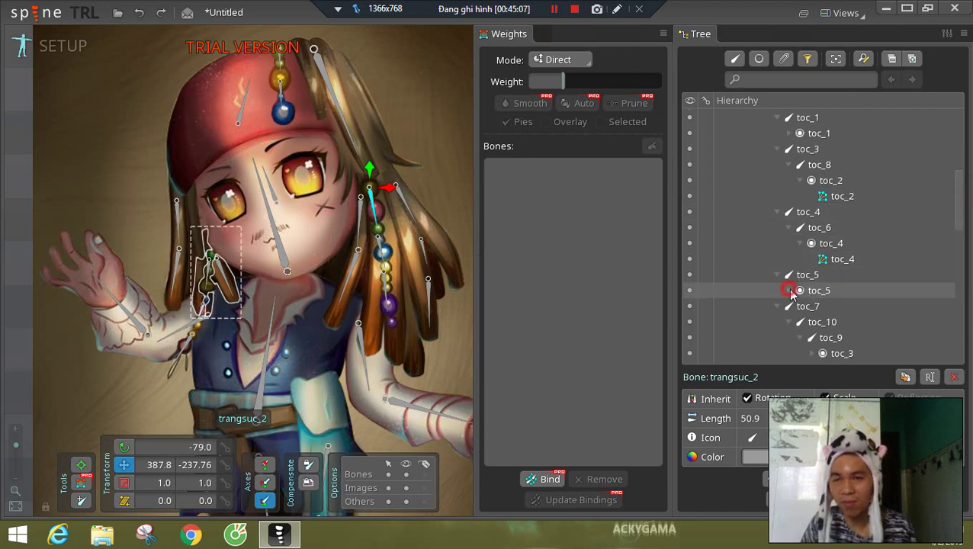
left_click(789, 290)
left_click(819, 309)
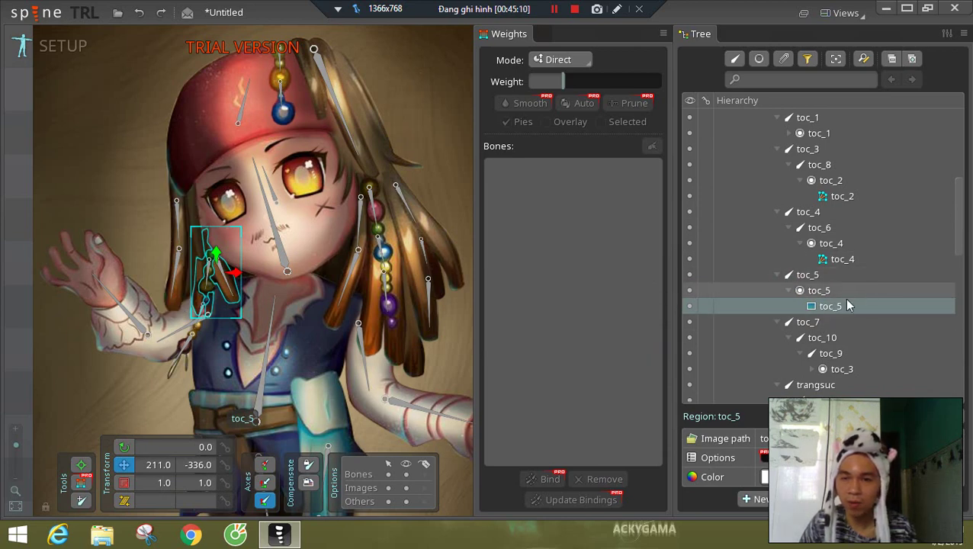
- Convert the toc_3 slot's hair image to a mesh and add two vertices on each vertical edge
left_click(843, 371)
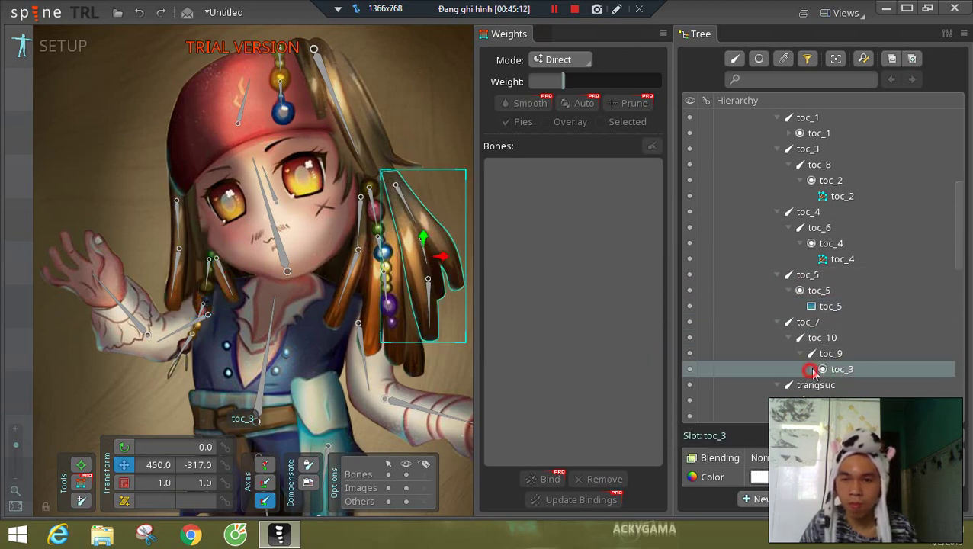
left_click(811, 371)
left_click(853, 369)
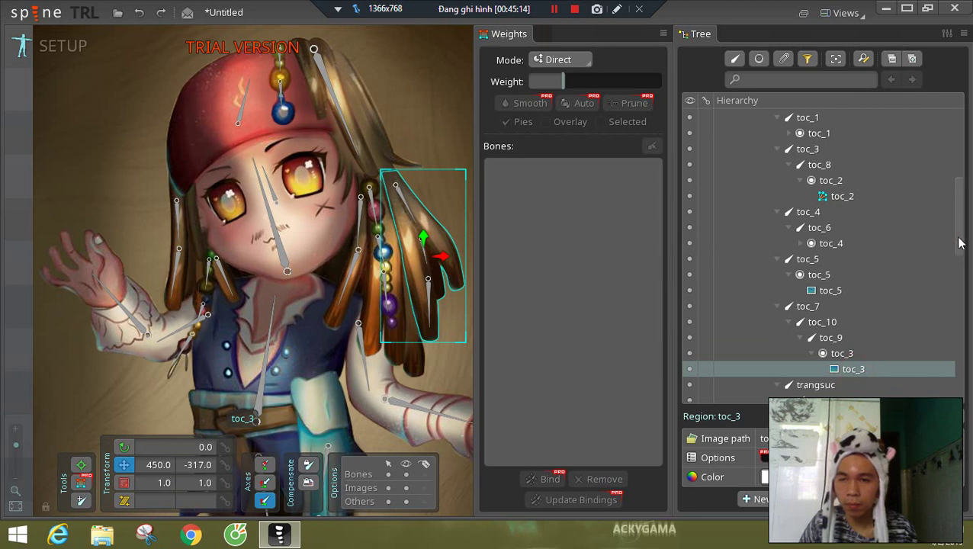
scroll(959, 243, "down", 3)
left_click(764, 458)
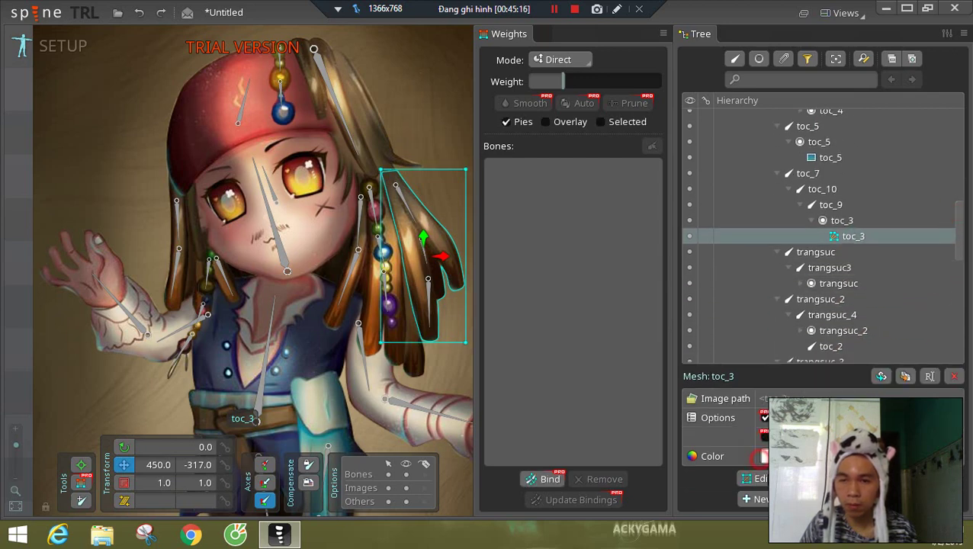
left_click(755, 478)
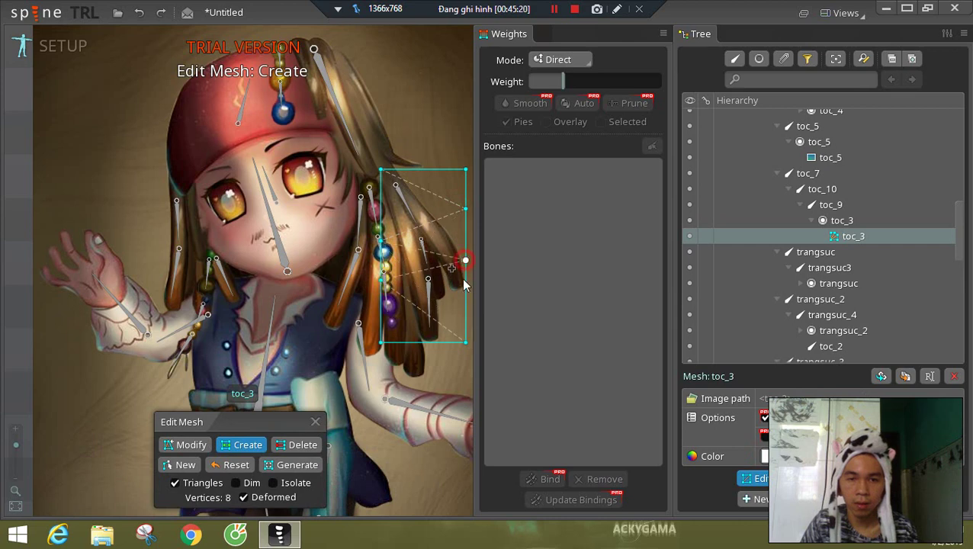
left_click(848, 236)
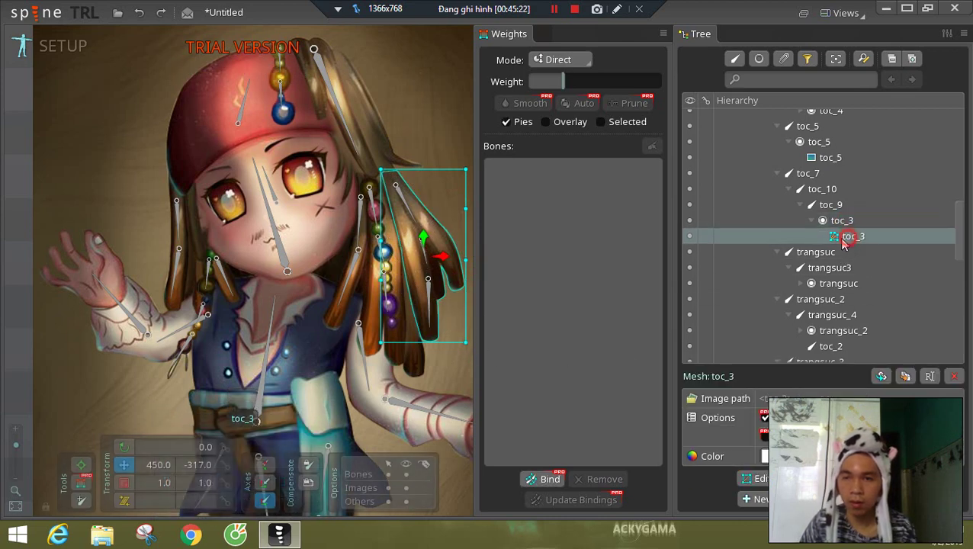
- Bind the toc_3 mesh to the hair bones toc_7, toc_10 and toc_9
left_click(543, 479)
left_click(396, 196)
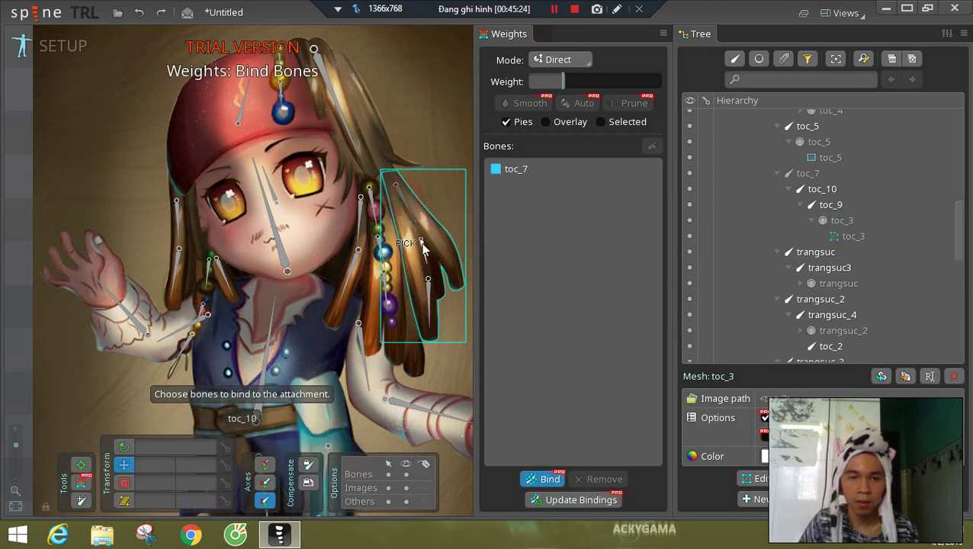
left_click(427, 300)
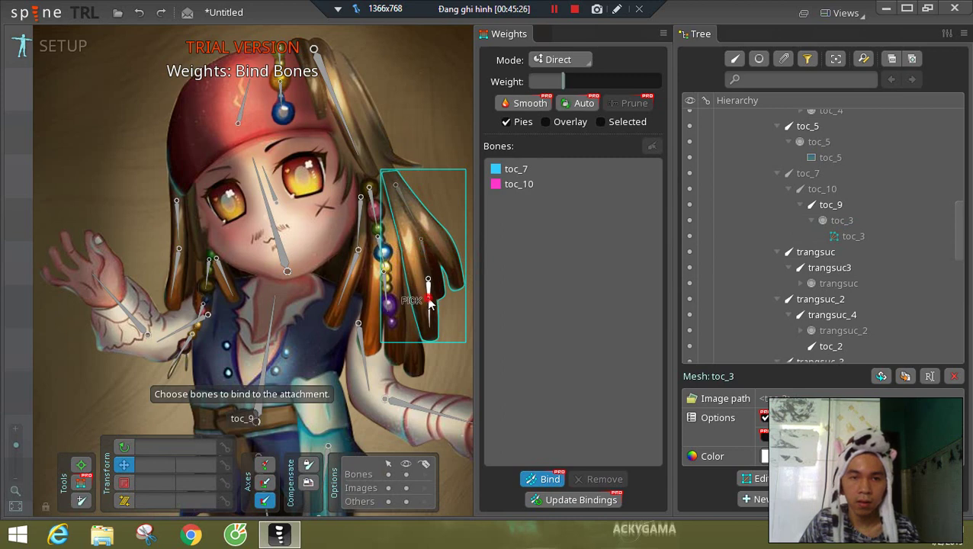
left_click(428, 303)
left_click(543, 478)
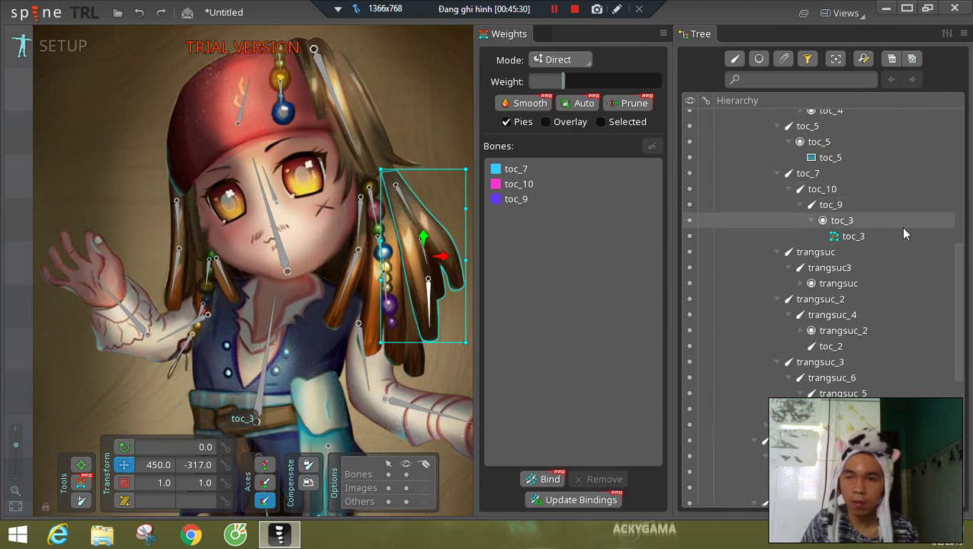
- Convert the trangsuc_2 slot's bead strand image to a mesh and add two vertices on each vertical edge
left_click(836, 333)
double_click(836, 333)
left_click(842, 346)
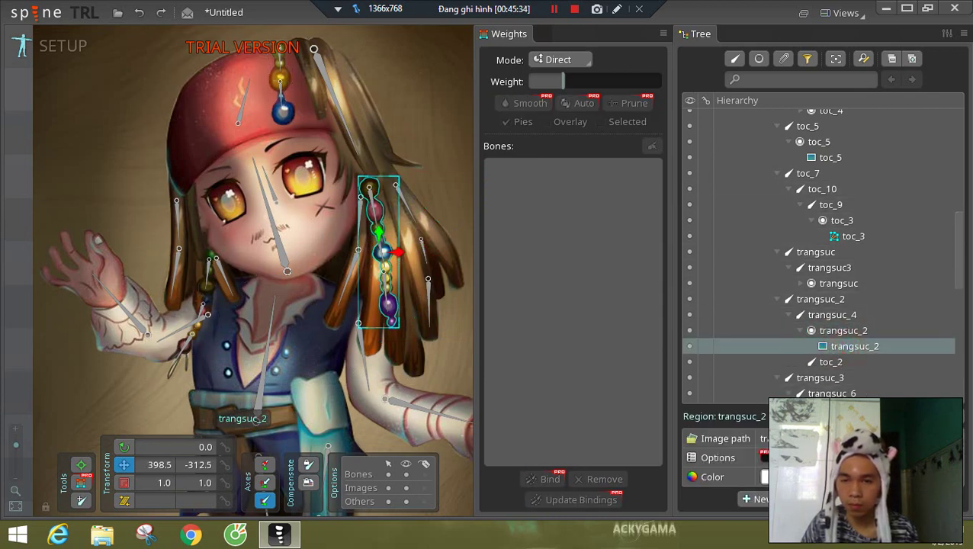
left_click(763, 457)
left_click(755, 478)
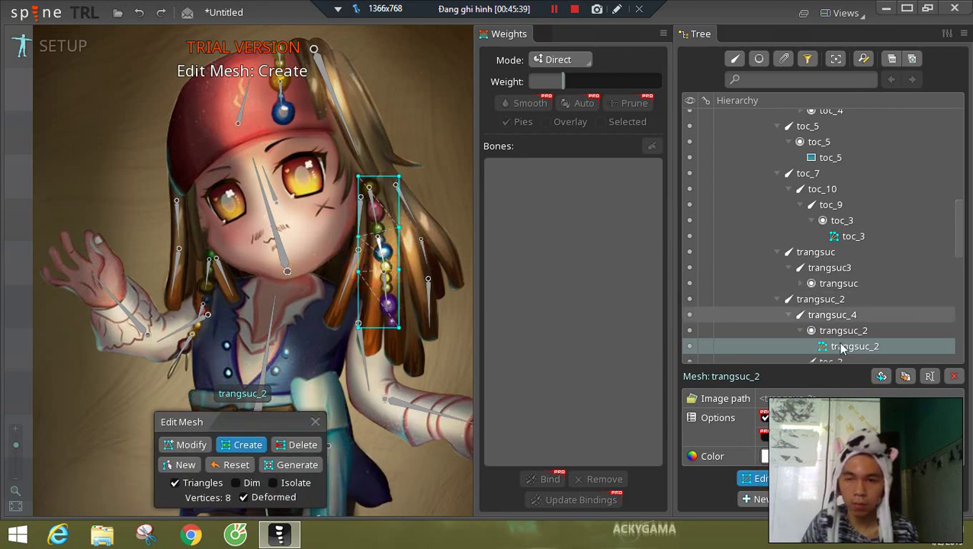
- Bind the trangsuc_2 mesh to the bones trangsuc_2, trangsuc_4 and toc_2
left_click(550, 479)
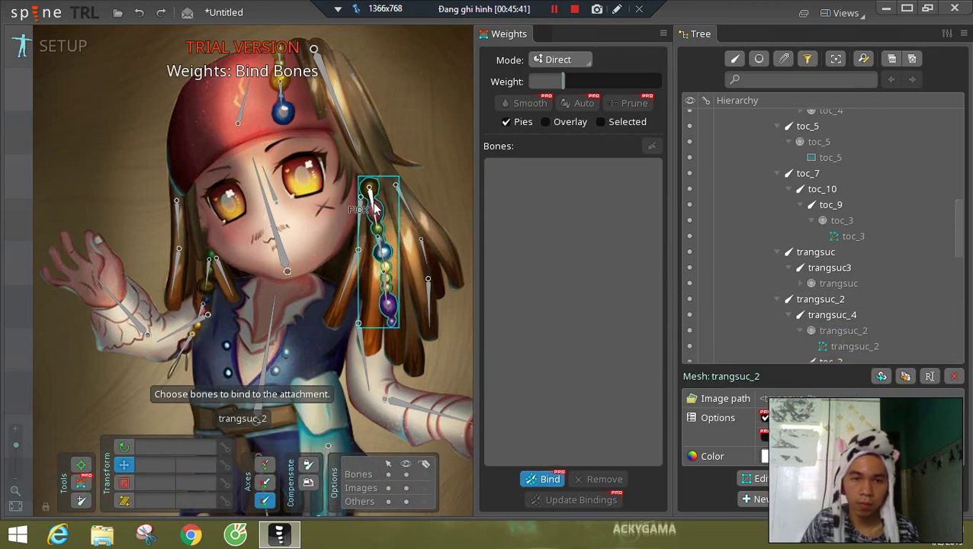
left_click(378, 245)
left_click(380, 282)
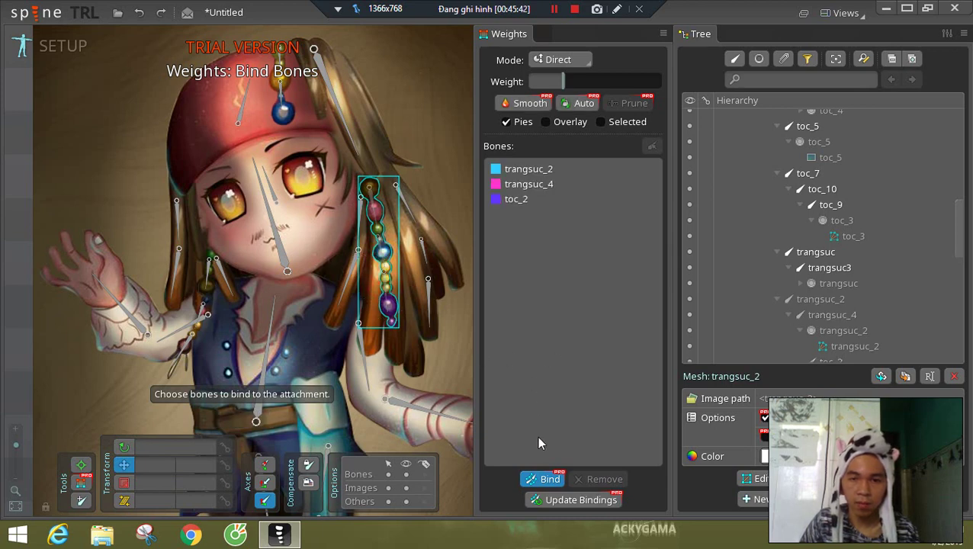
left_click(549, 478)
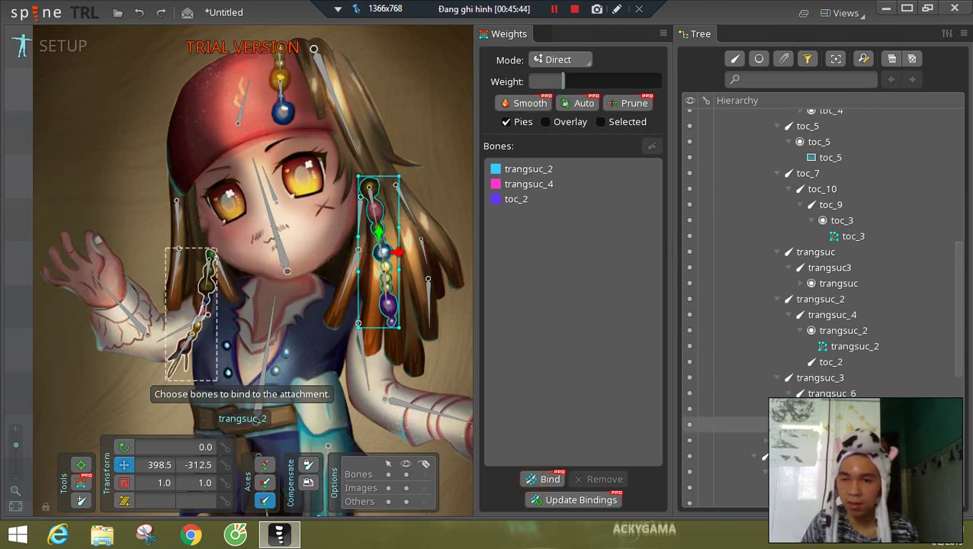
- Convert the trangsuc_3 slot's bead strand image to a mesh and add two vertices on each vertical edge
left_click(190, 320)
scroll(960, 290, "down", 3)
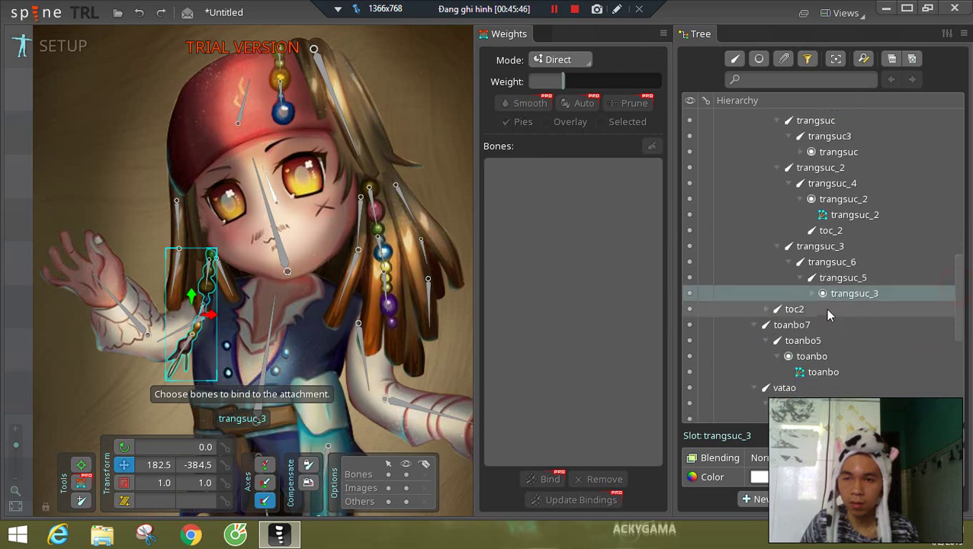
left_click(854, 310)
left_click(764, 456)
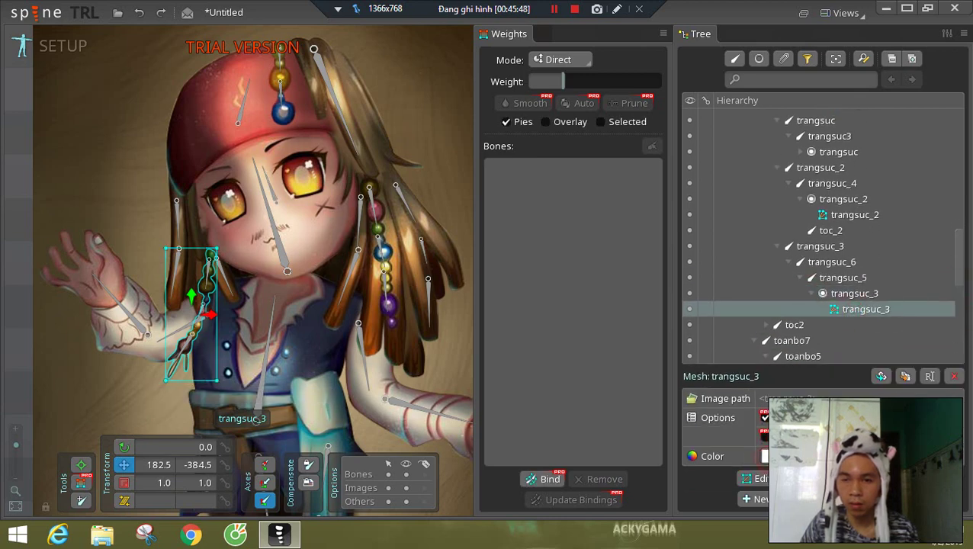
left_click(755, 478)
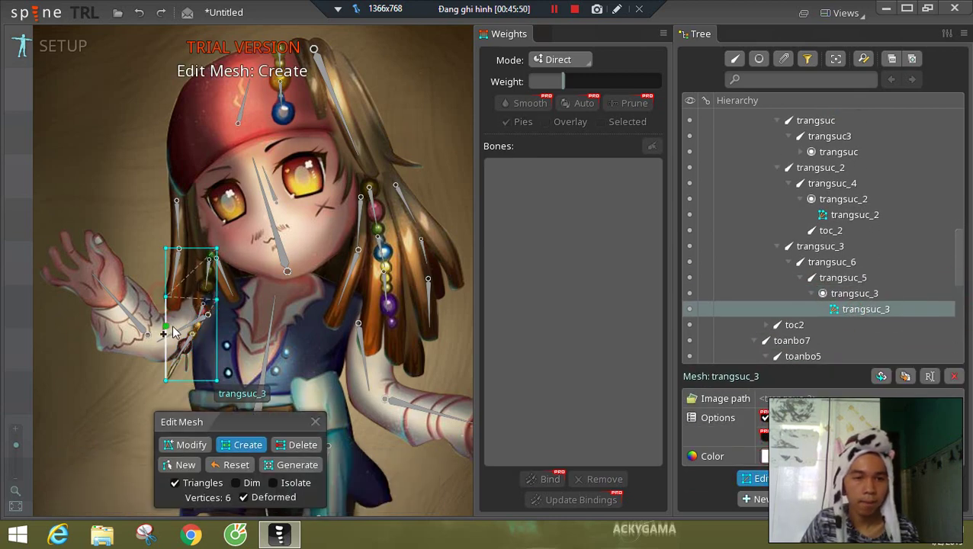
- Bind the trangsuc_3 mesh to the bones trangsuc_3, trangsuc_6 and trangsuc_5
left_click(842, 278)
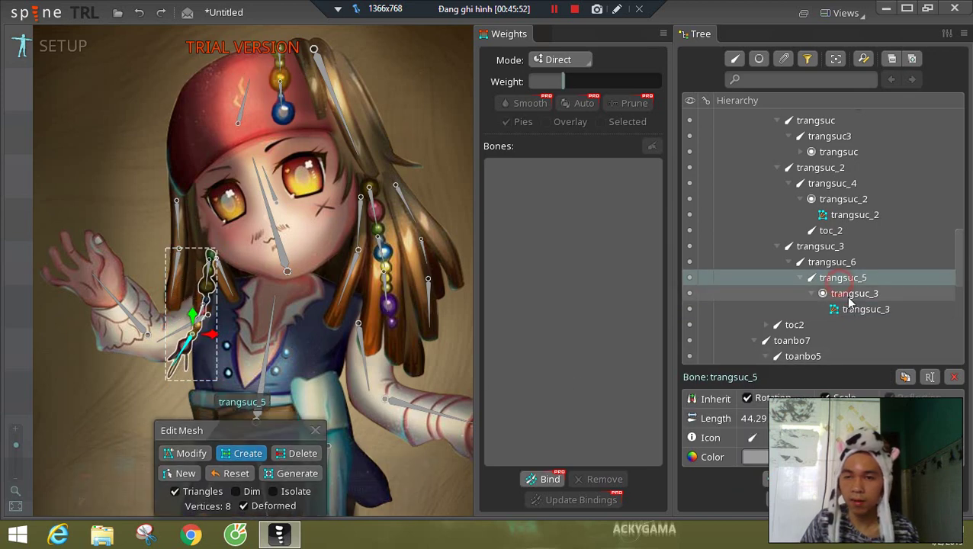
left_click(854, 309)
left_click(543, 478)
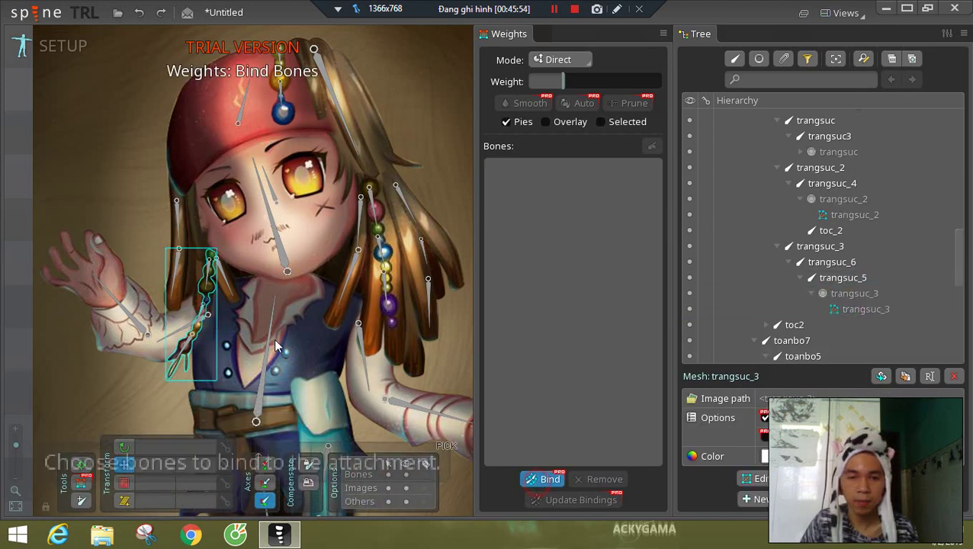
left_click(200, 279)
left_click(197, 336)
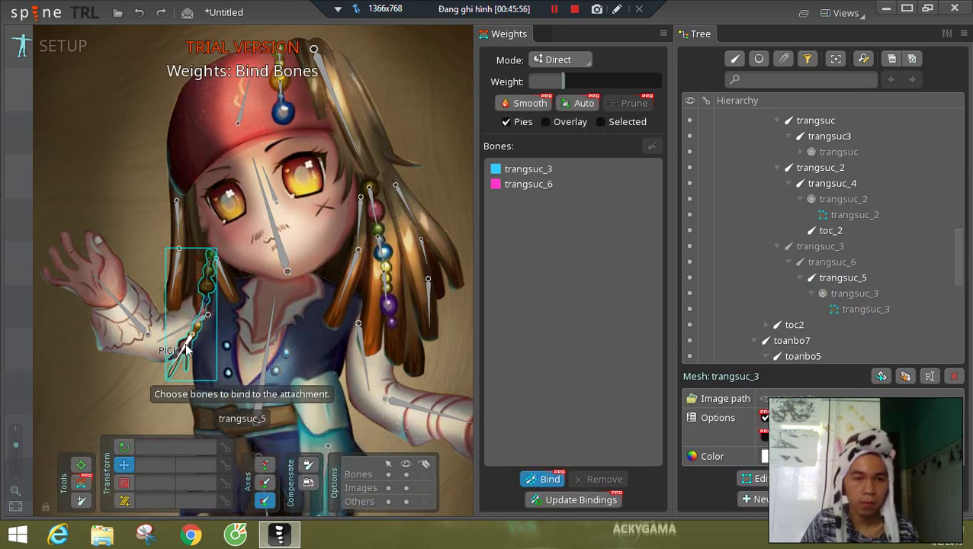
left_click(550, 479)
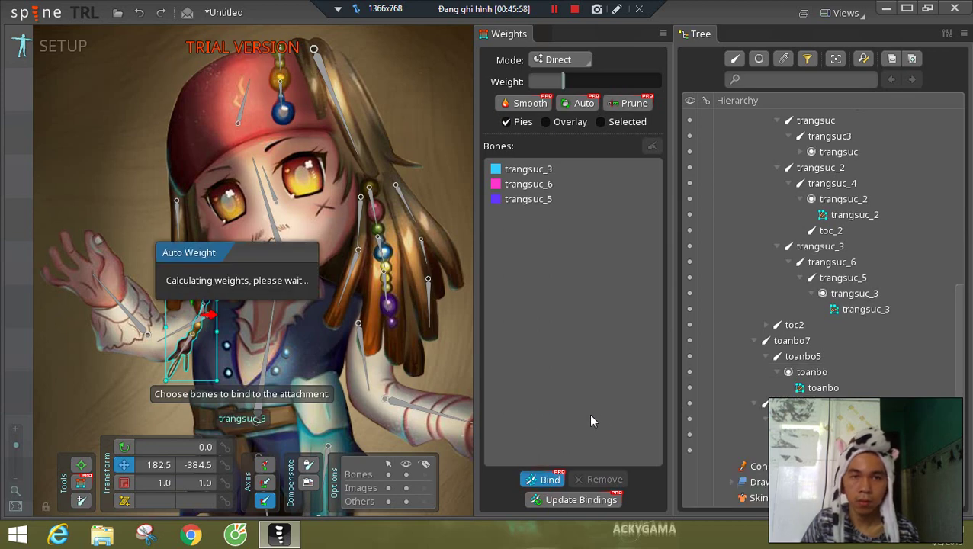
- Expand the toc2 bone and its mat slot in the hierarchy and select the mat slot to inspect the eyes
left_click(767, 326)
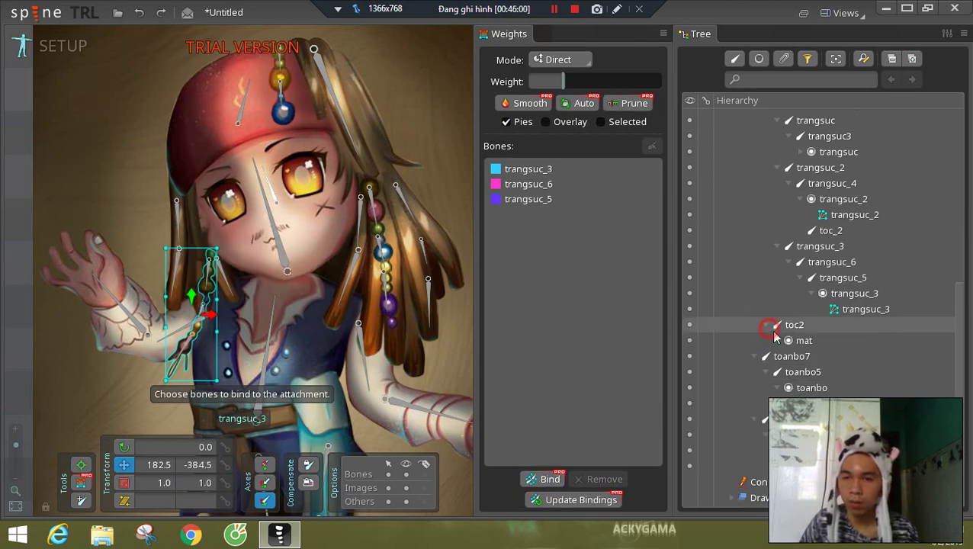
left_click(779, 340)
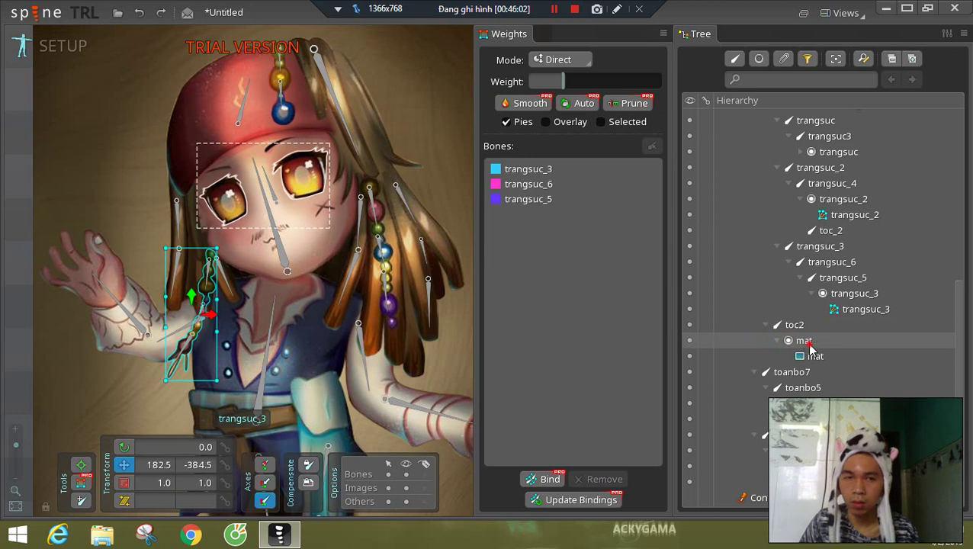
left_click(807, 341)
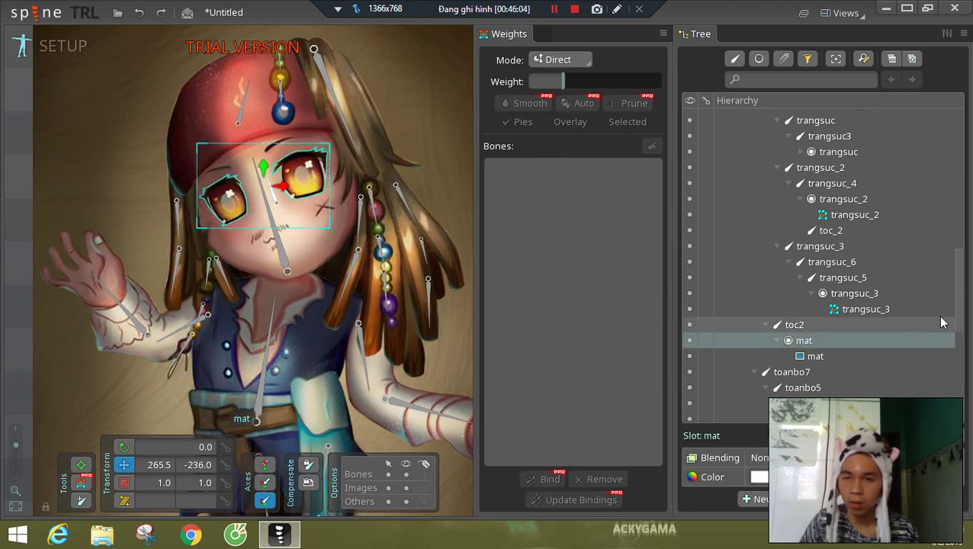
- Convert the trangsuc slot's headband bead image to a mesh and add one vertex on each vertical edge
left_click_drag(957, 297, 959, 265)
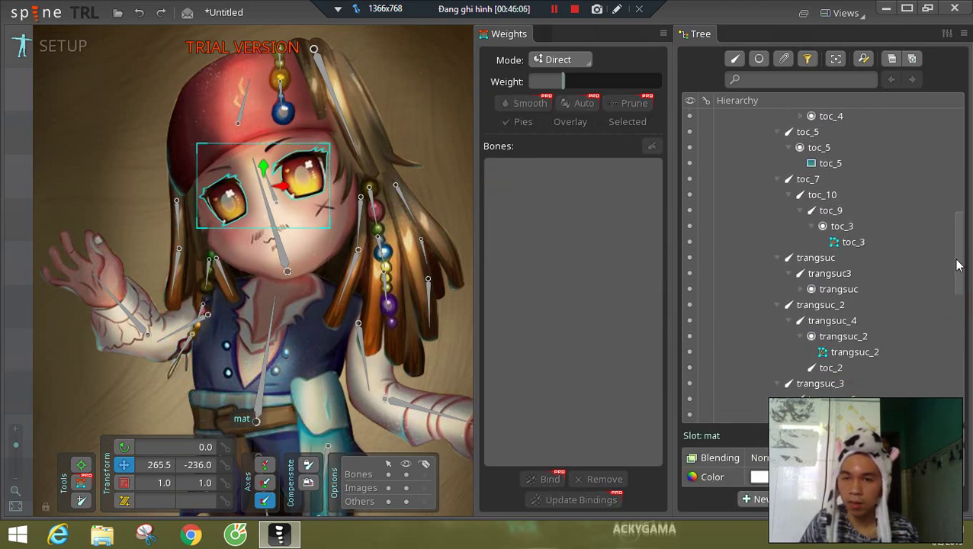
left_click(851, 283)
left_click(851, 299)
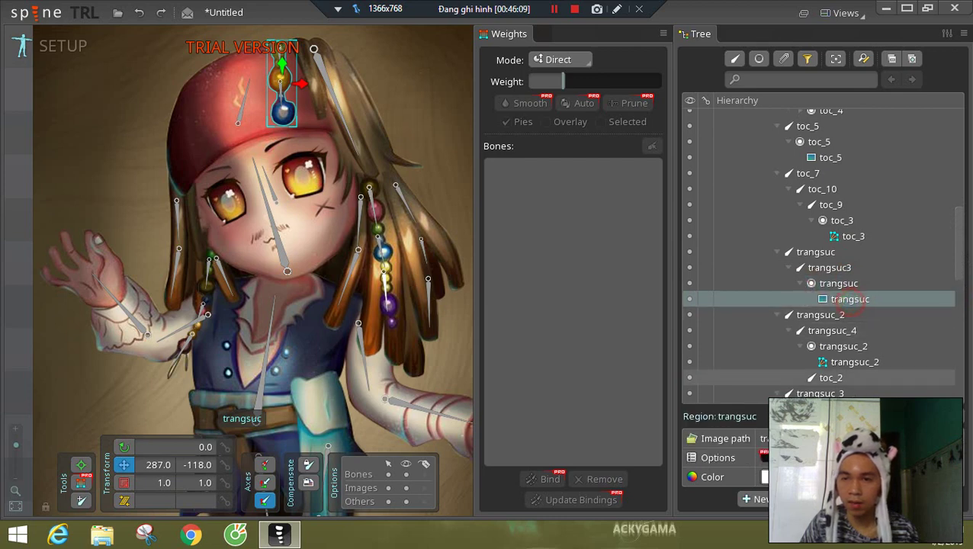
left_click(767, 458)
left_click(767, 479)
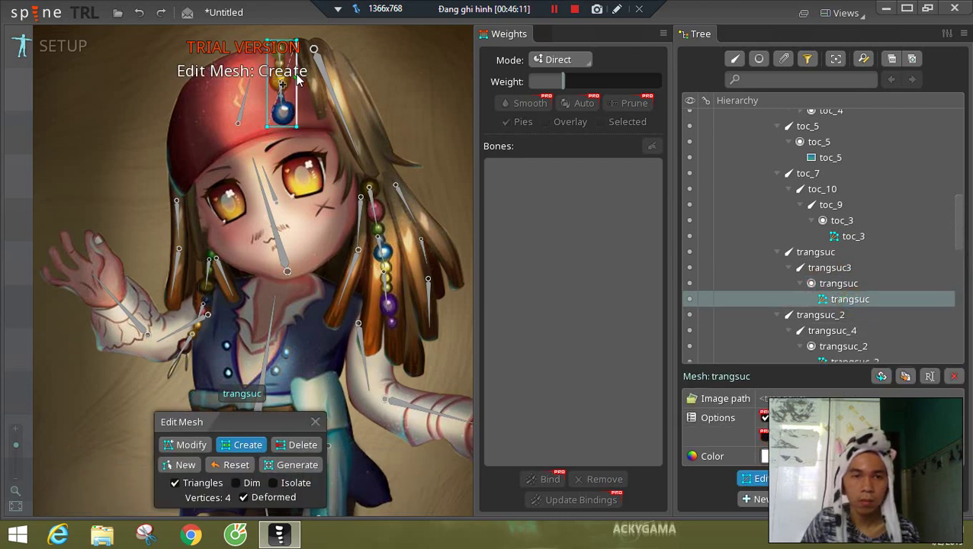
- Bind the trangsuc mesh to the bones trangsuc and trangsuc3
left_click(842, 284)
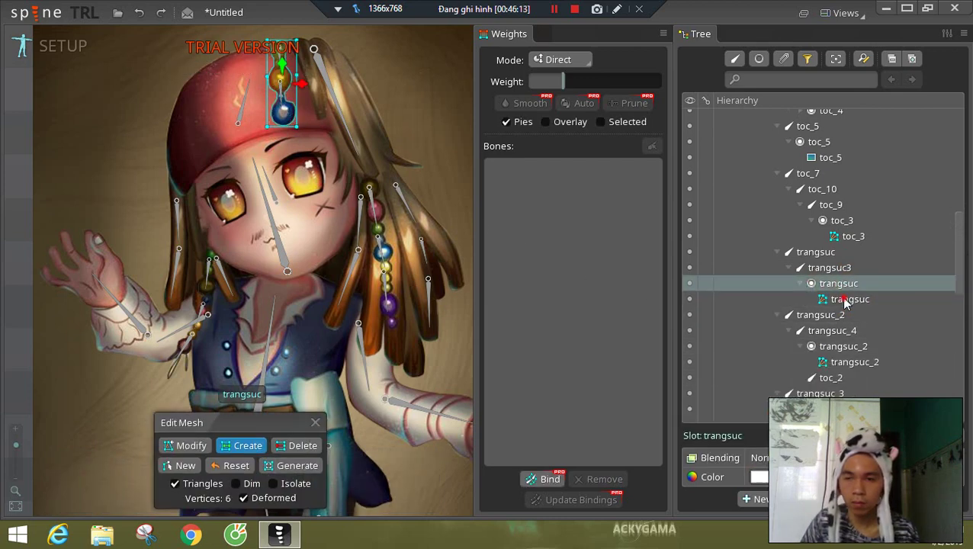
left_click(846, 299)
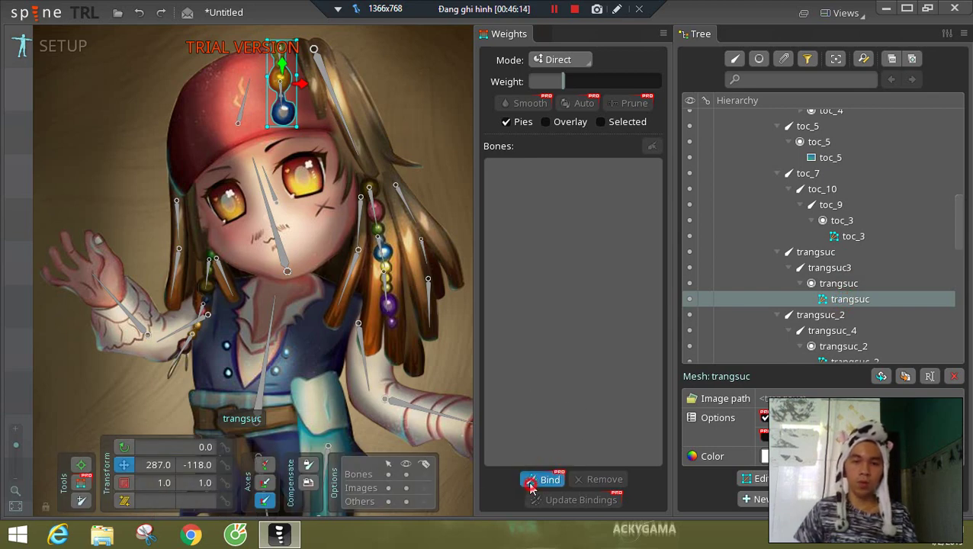
left_click(531, 485)
left_click(280, 93)
left_click(386, 250)
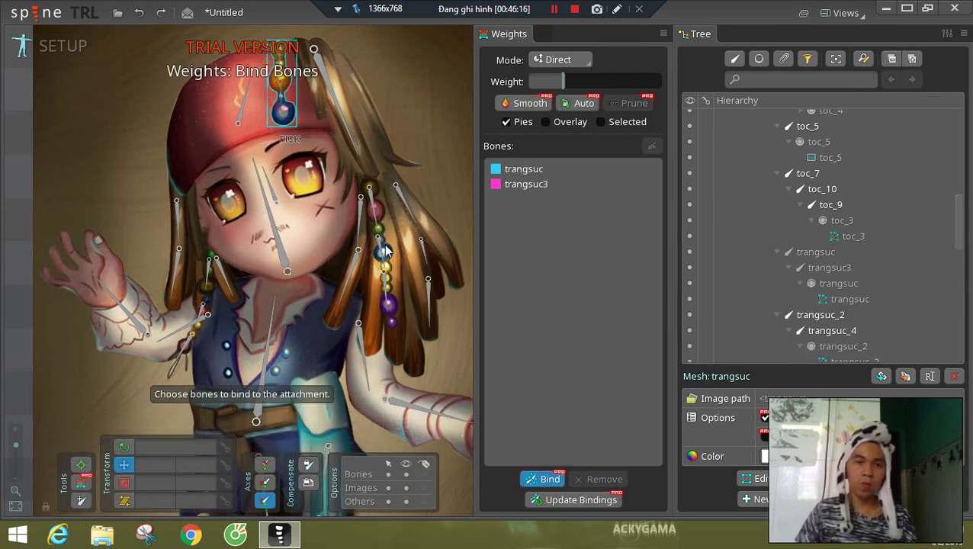
left_click(533, 479)
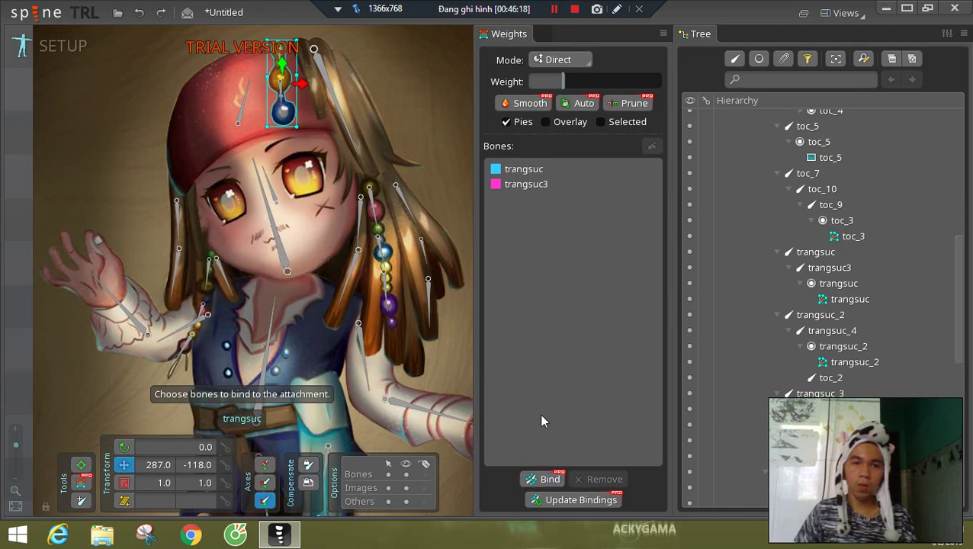
- Select the toc_1 hair bone beside the headband and shorten it to a length of about 47
left_click_drag(314, 332, 279, 120)
left_click_drag(336, 214, 344, 305)
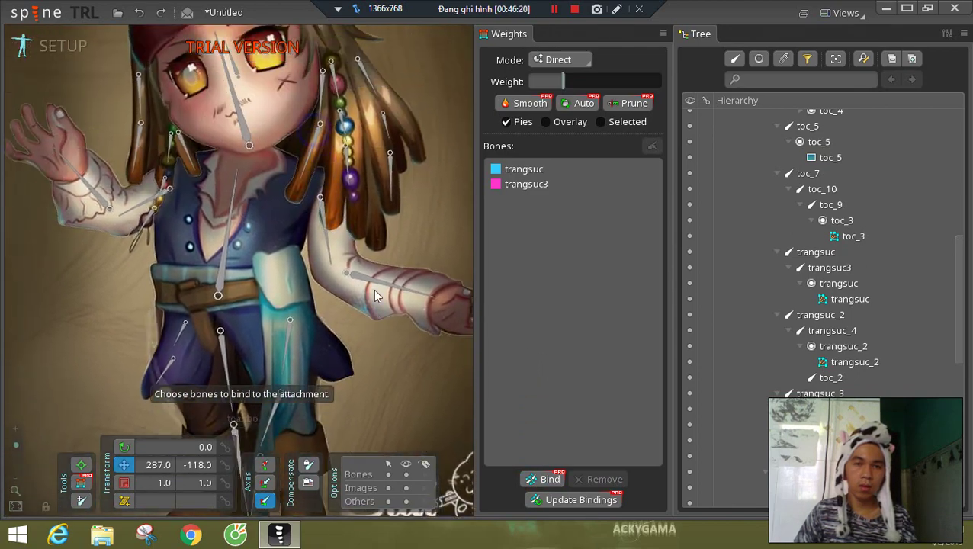
left_click_drag(392, 145, 407, 386)
left_click_drag(395, 175, 394, 196)
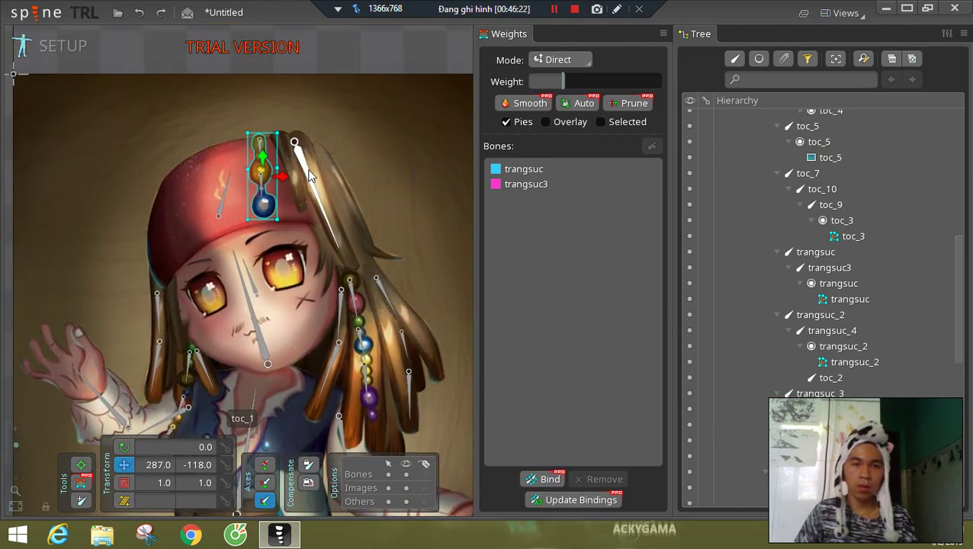
left_click(311, 184)
left_click_drag(952, 219, 958, 169)
left_click(789, 204)
left_click(808, 188)
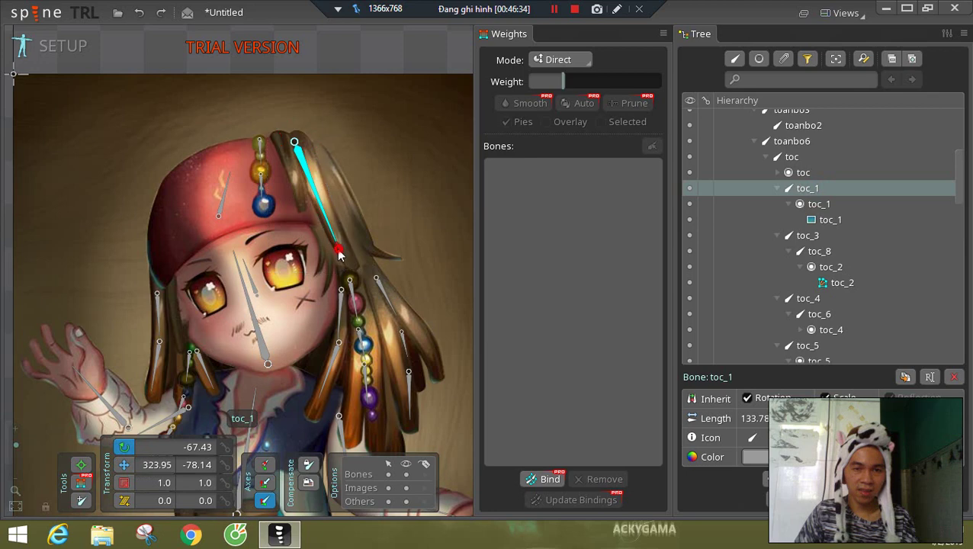
left_click(309, 183)
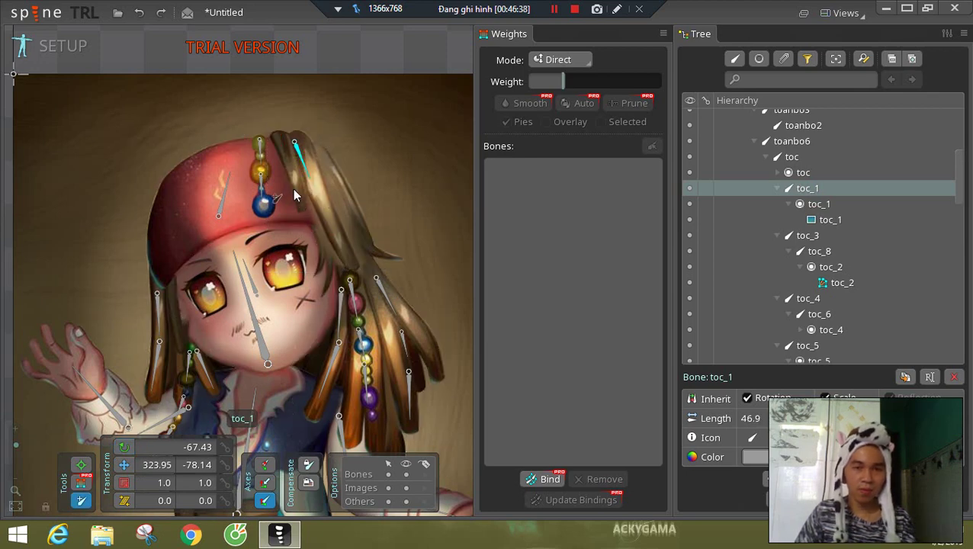
- Create a chain of two child bones below toc_1 along the hair strand, about 56 and 42 long, deleting the misdrawn short bone
left_click_drag(311, 192, 336, 245)
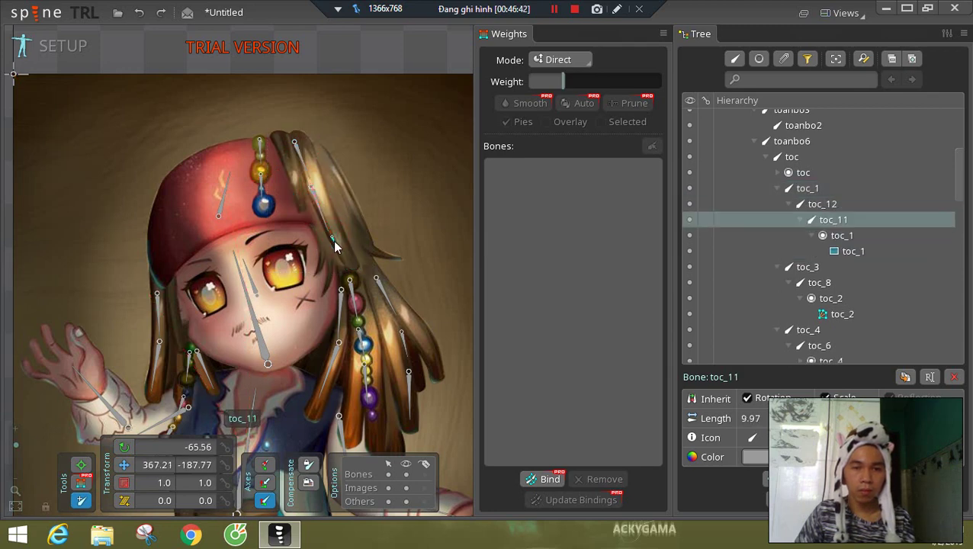
key("Delete")
left_click(321, 216)
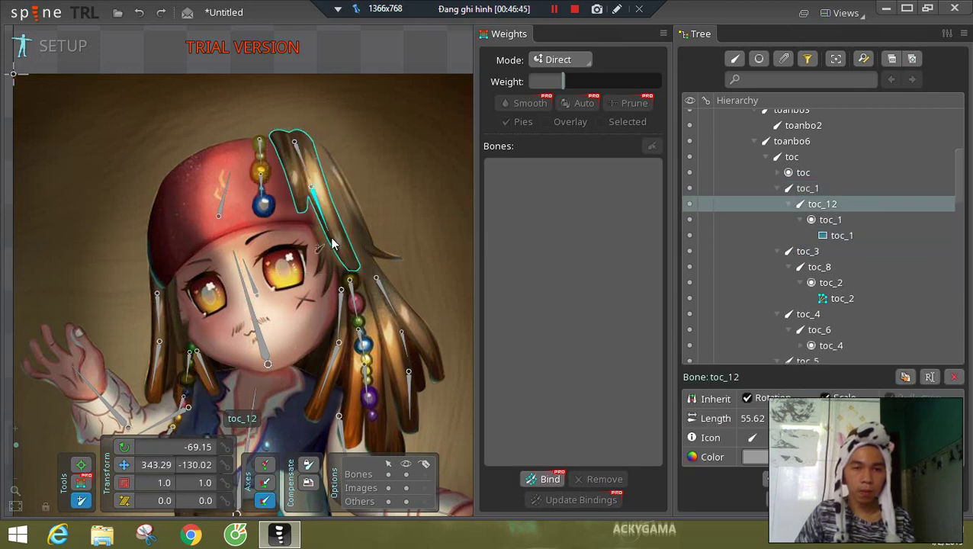
left_click_drag(332, 239, 353, 270)
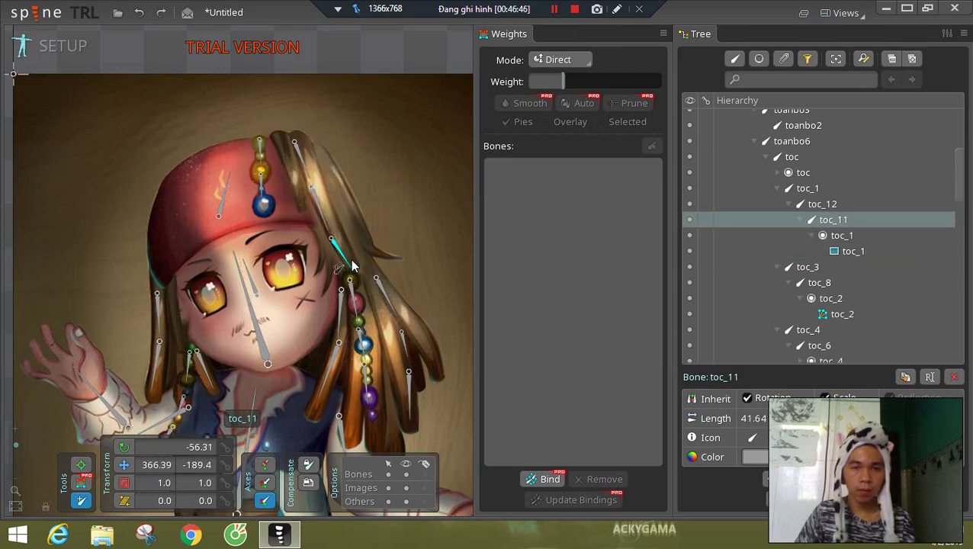
- Convert the toc_1 slot's hair image to a mesh and add six vertices on its vertical edges and along the strand
left_click(860, 257)
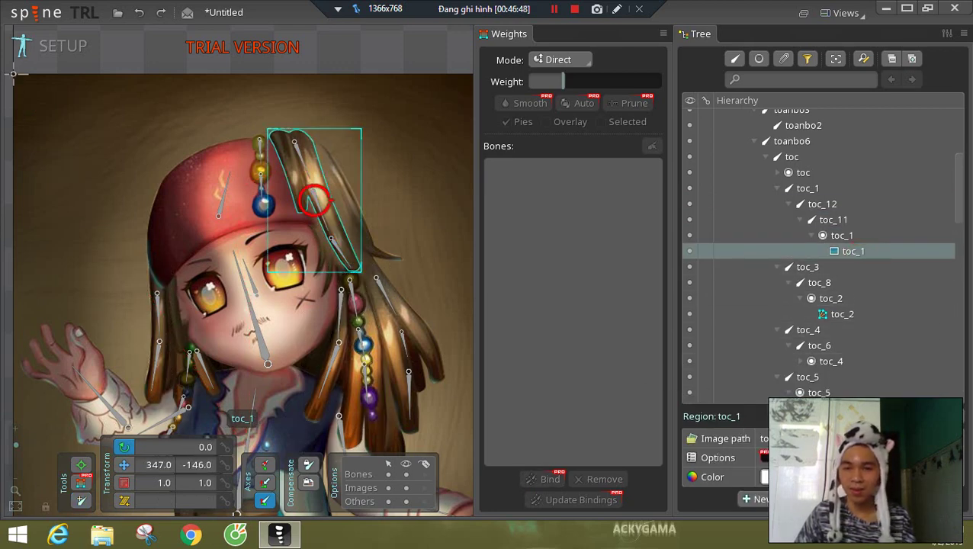
left_click(783, 457)
left_click(774, 478)
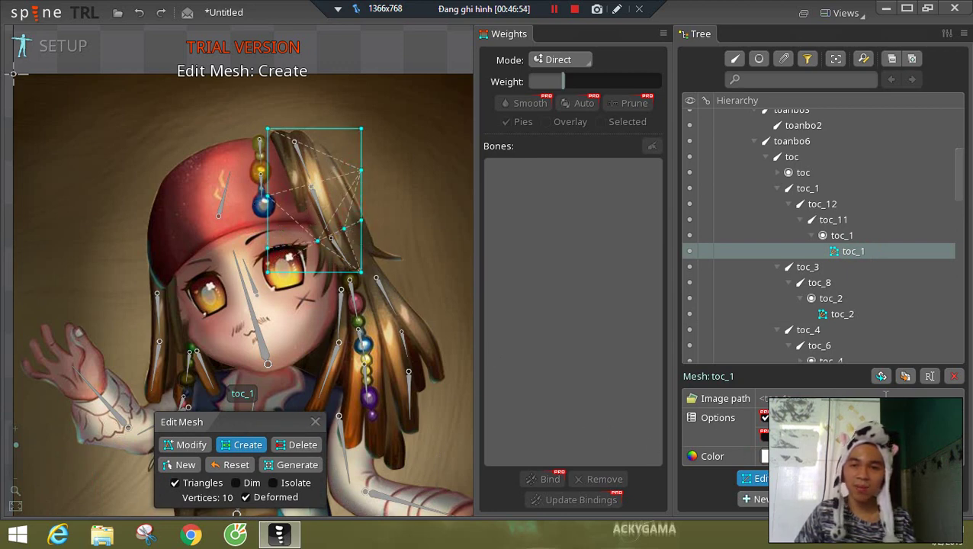
- Bind the toc_1 mesh to the hair bones toc_1, toc_12 and toc_11
left_click(843, 237)
left_click(852, 250)
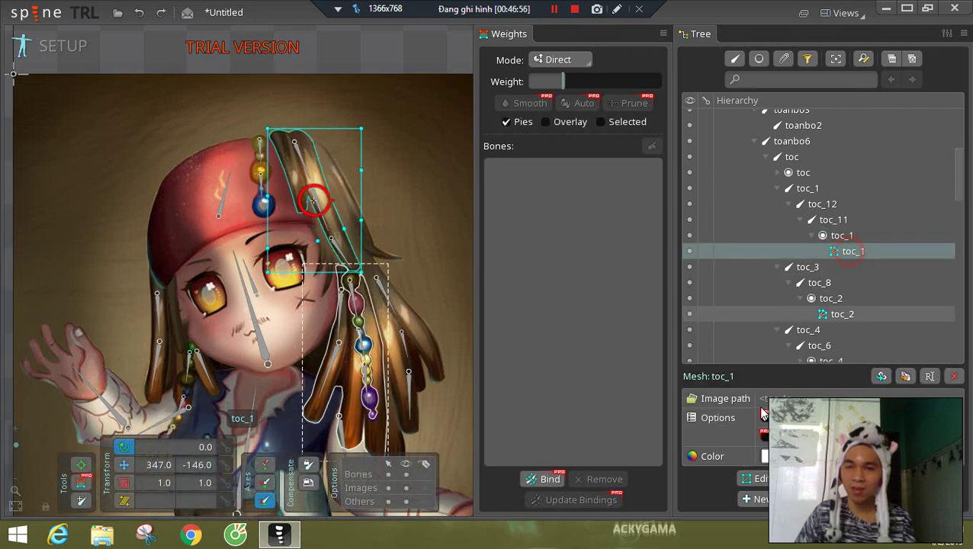
left_click(534, 478)
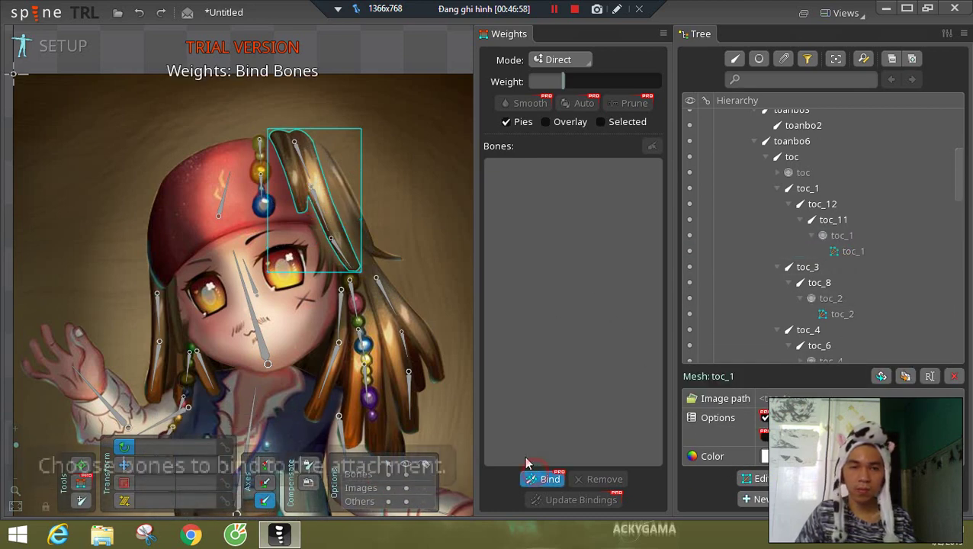
left_click(305, 170)
left_click(324, 221)
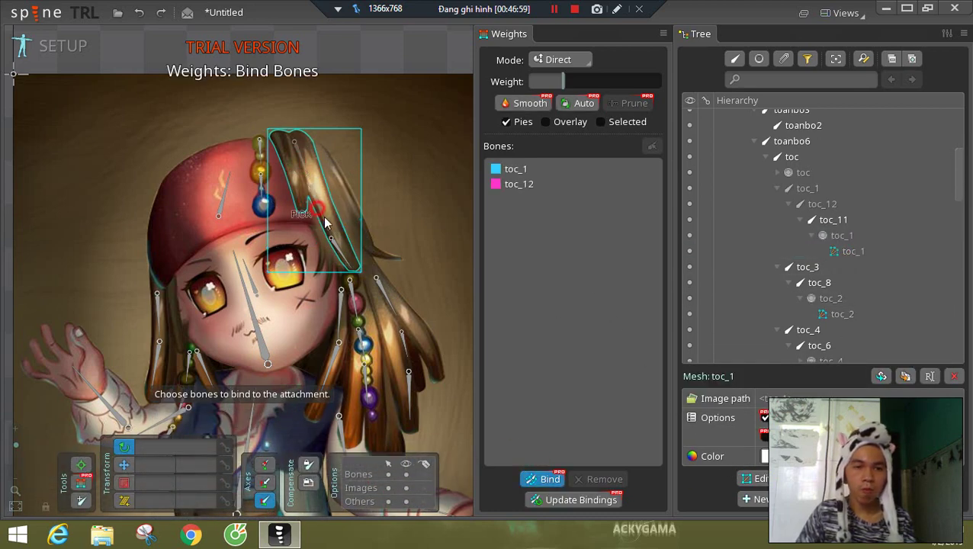
left_click(555, 479)
- Show the whole character and switch from Setup to Animate mode
left_click_drag(447, 310, 402, 102)
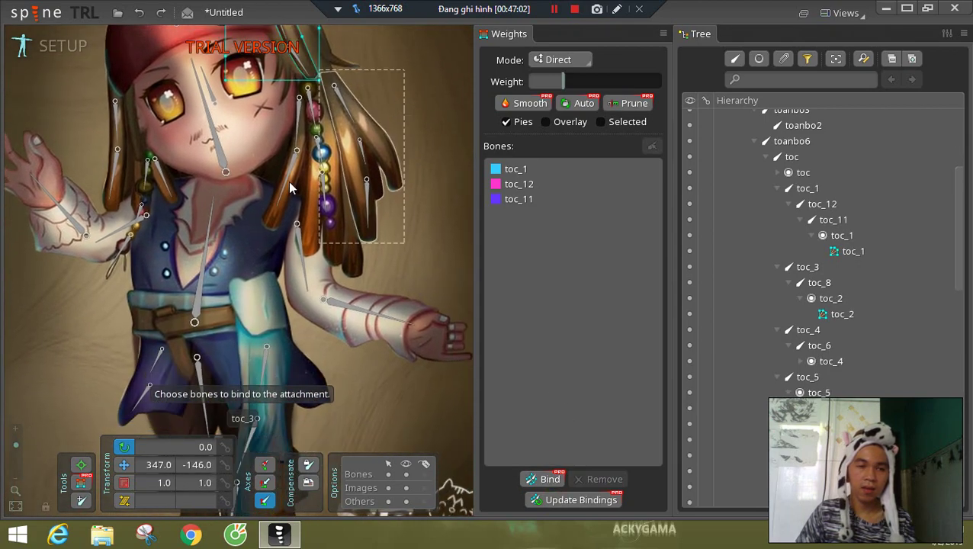
left_click_drag(16, 444, 17, 456)
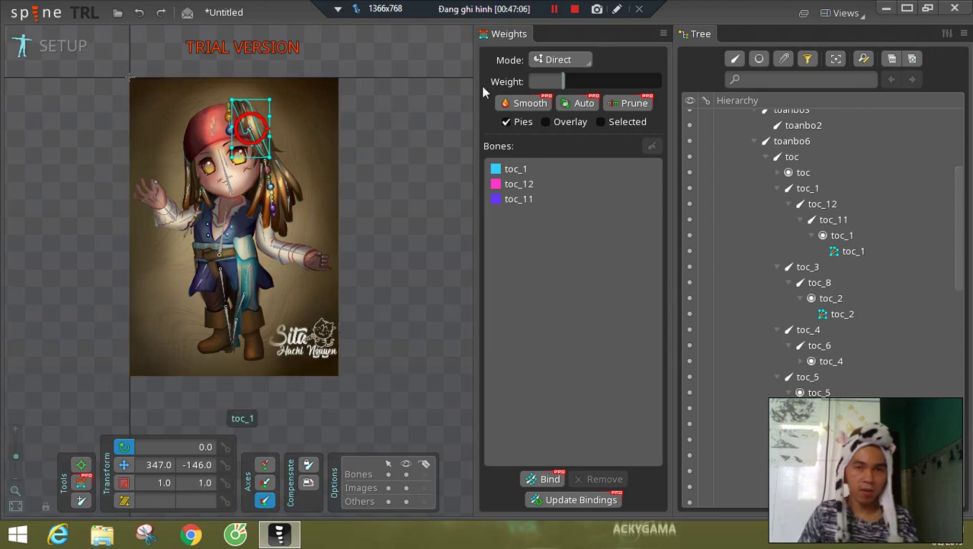
left_click(48, 49)
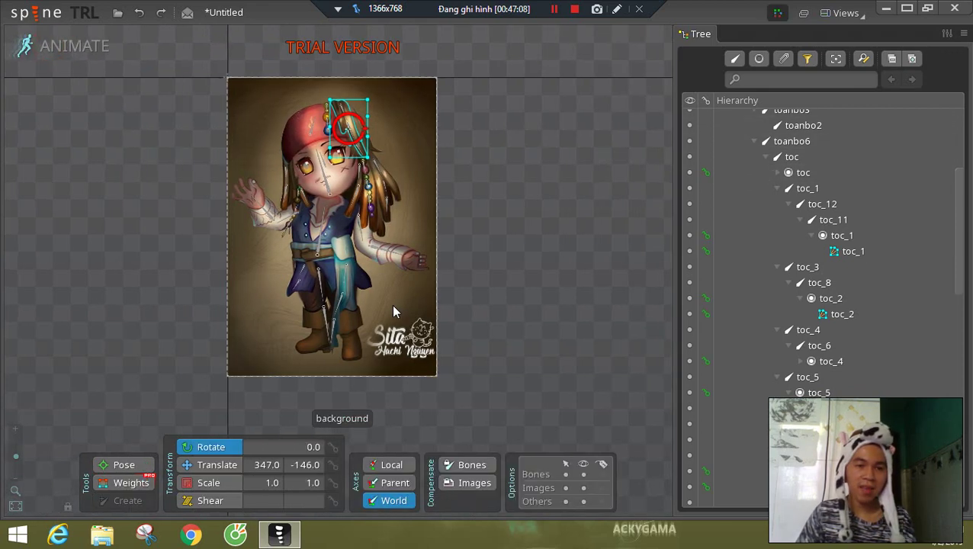
- Return to Animate mode and show the Dopesheet view
left_click(51, 55)
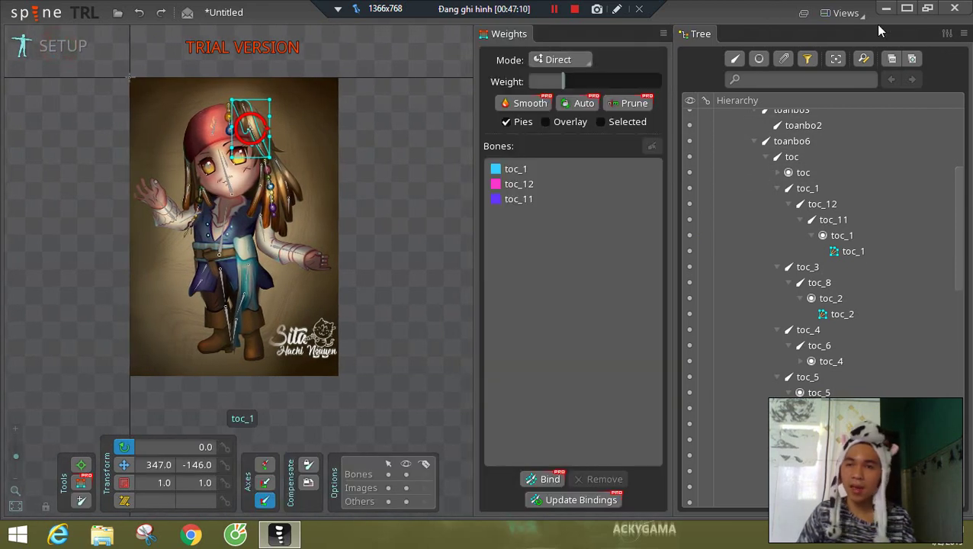
left_click(853, 19)
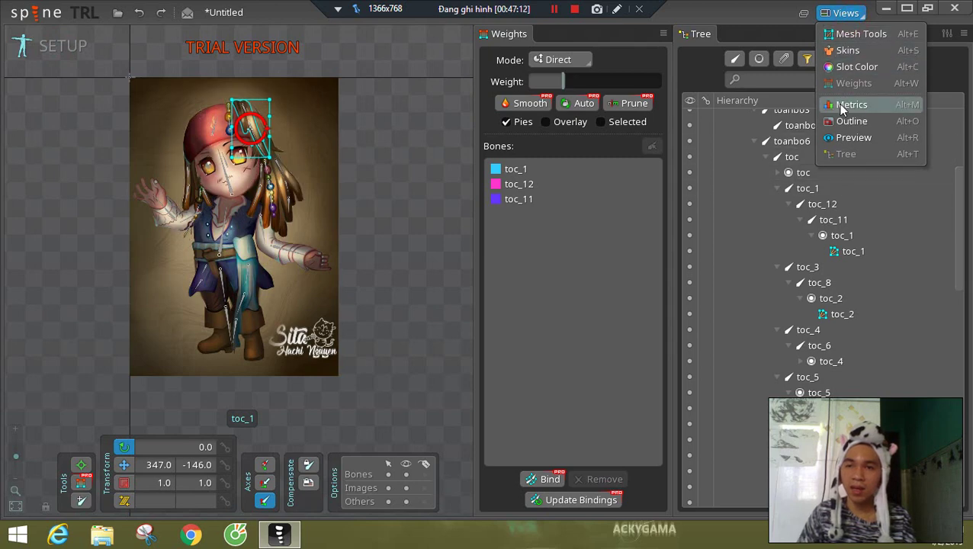
left_click(63, 47)
left_click(848, 15)
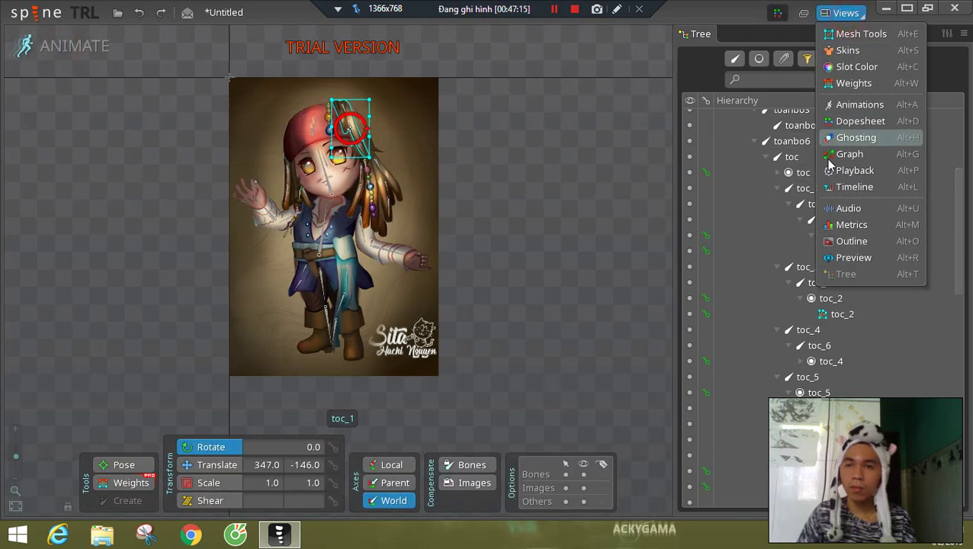
left_click(860, 122)
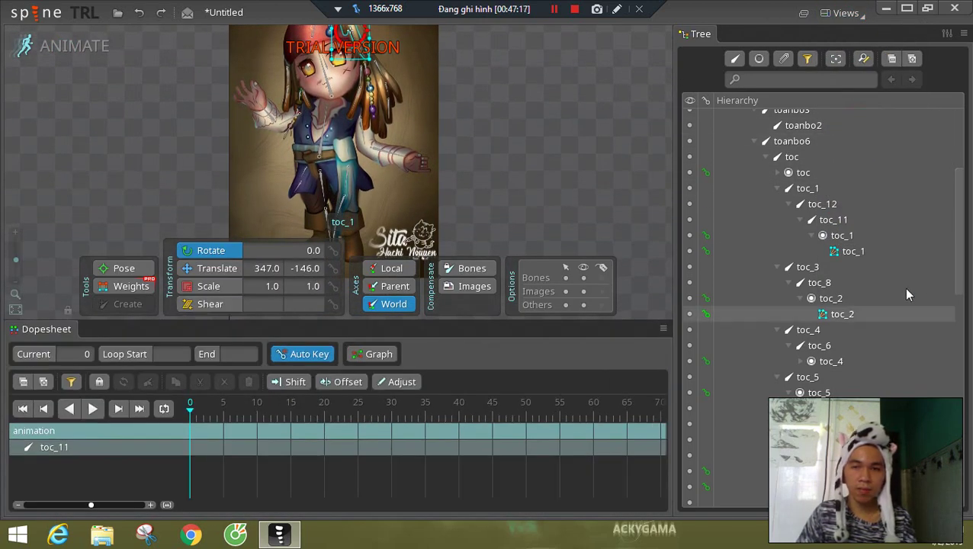
- Key the root bone's rotation, translation and scale at frame 0
left_click_drag(957, 196, 956, 343)
left_click(805, 124)
left_click(765, 276)
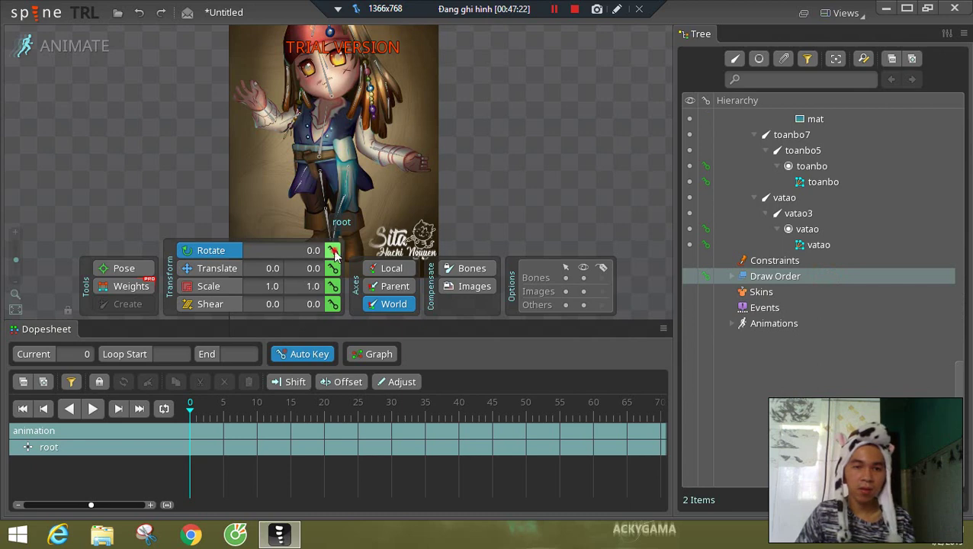
left_click(334, 252)
left_click(333, 269)
left_click(333, 287)
- Select all slots in the draw order from trangsuc to background and key their color at frame 0
left_click(732, 276)
left_click(789, 292)
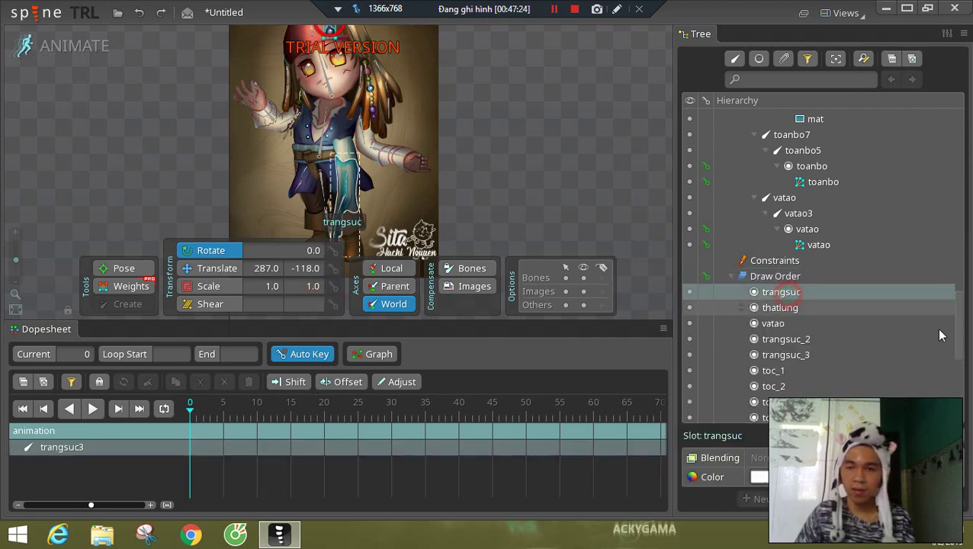
scroll(946, 336, "down", 5)
left_click(832, 330, "shift")
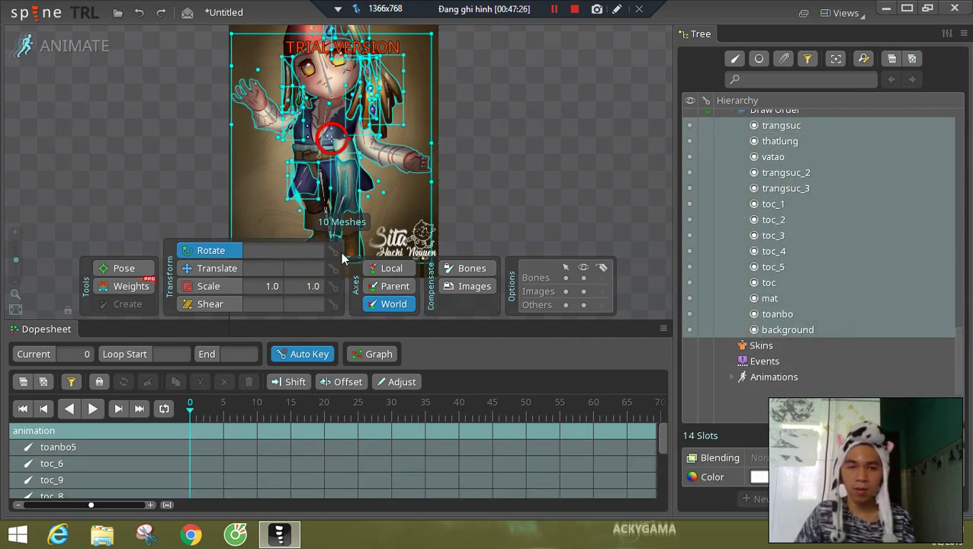
left_click(947, 477)
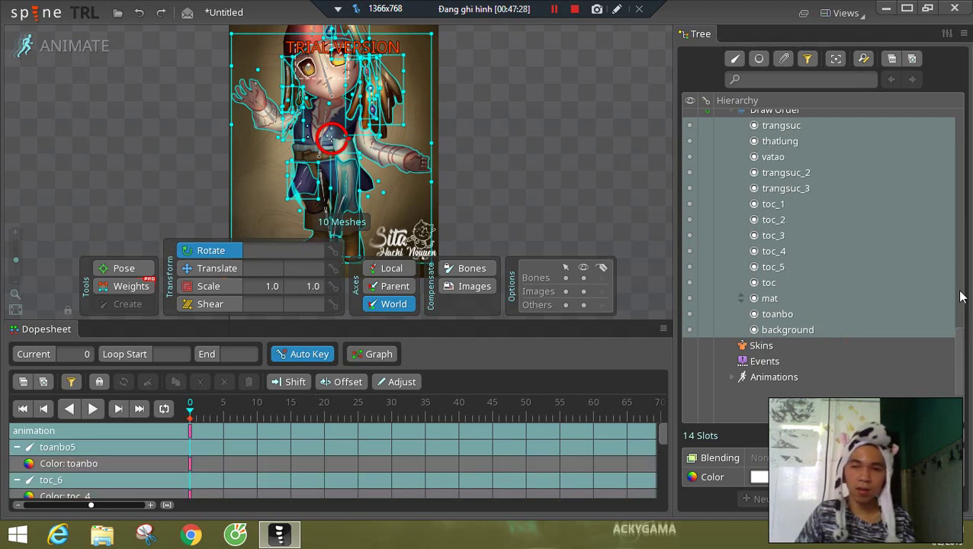
- Box-select all the character's bones with the Pose tool and copy their frame 0 keys to frame 60
left_click_drag(957, 335, 962, 120)
left_click(793, 134)
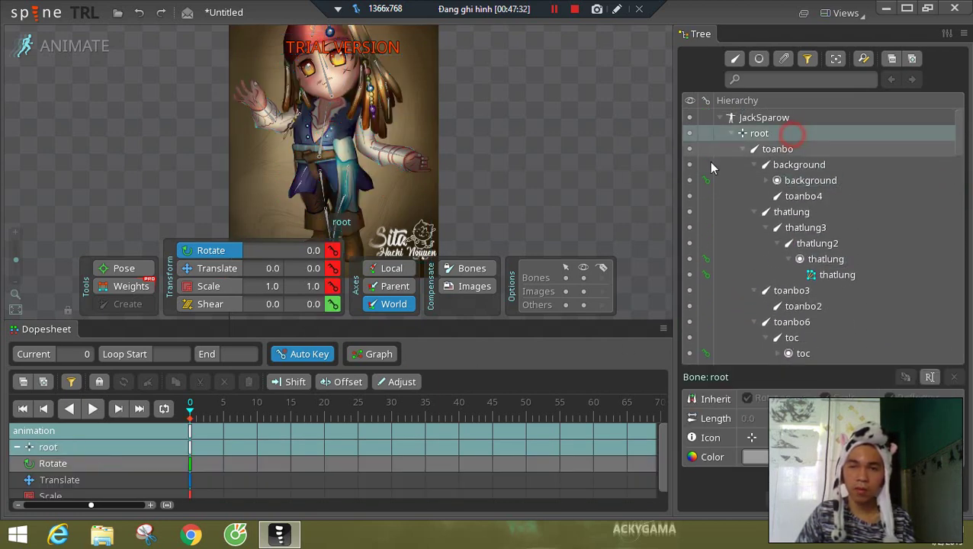
double_click(104, 142)
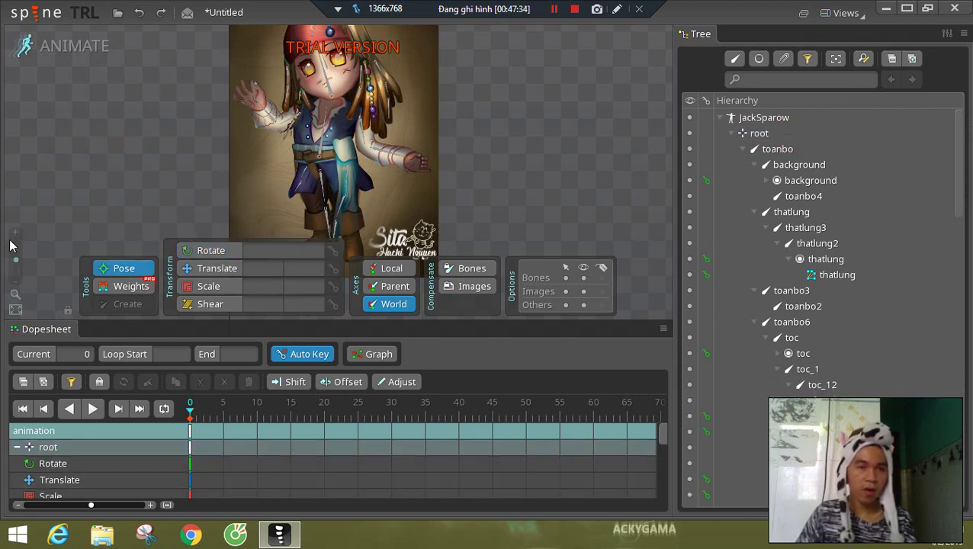
left_click_drag(16, 260, 17, 268)
left_click_drag(164, 101, 149, 135)
left_click_drag(173, 42, 479, 245)
left_click_drag(495, 206, 494, 148)
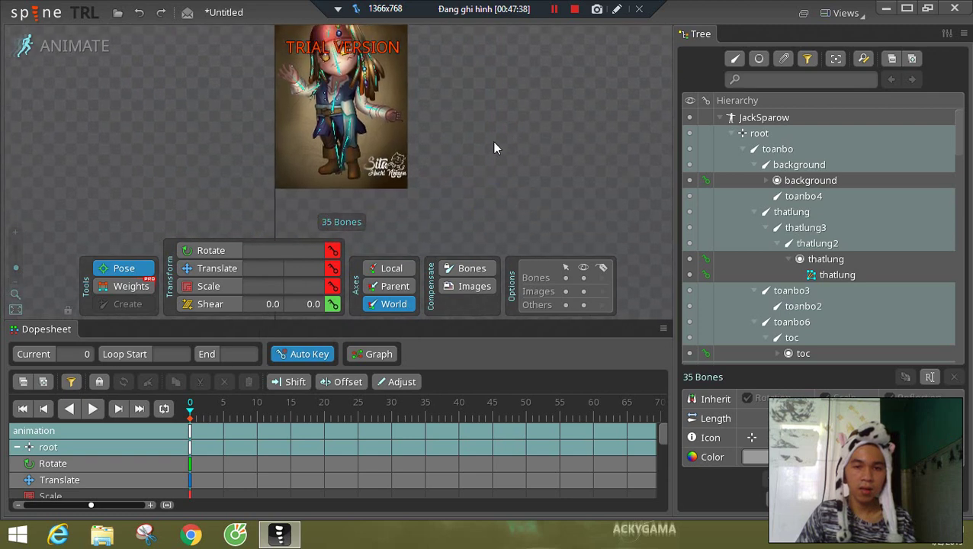
left_click(191, 436)
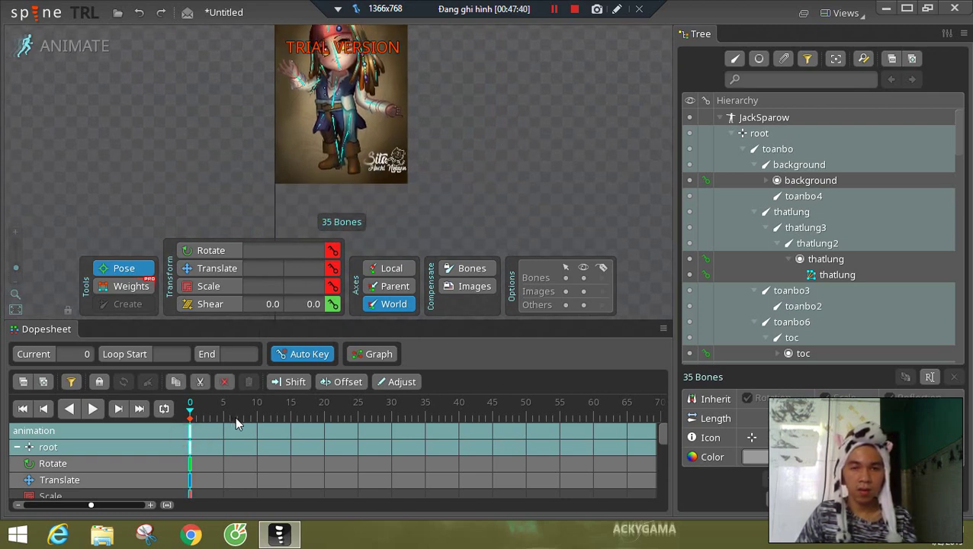
key("ctrl+c")
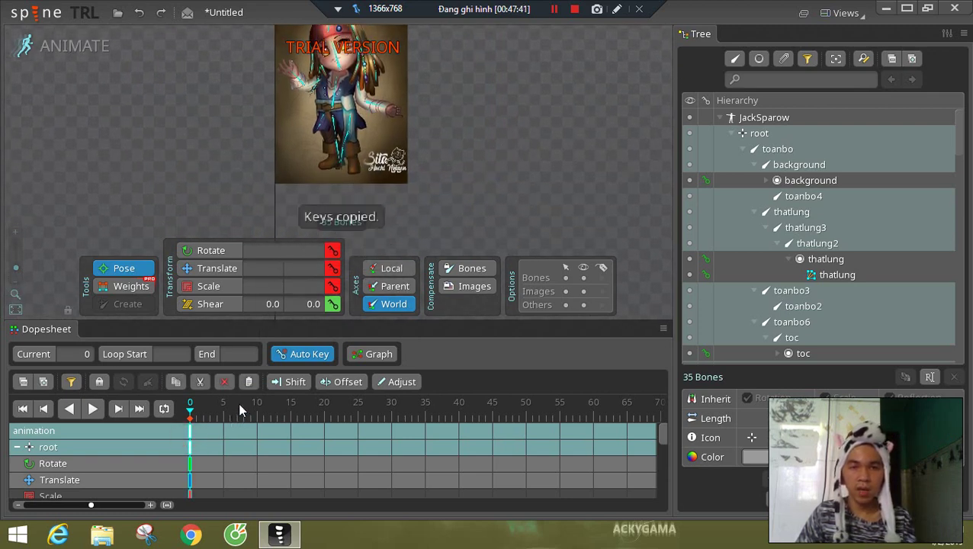
left_click(525, 431)
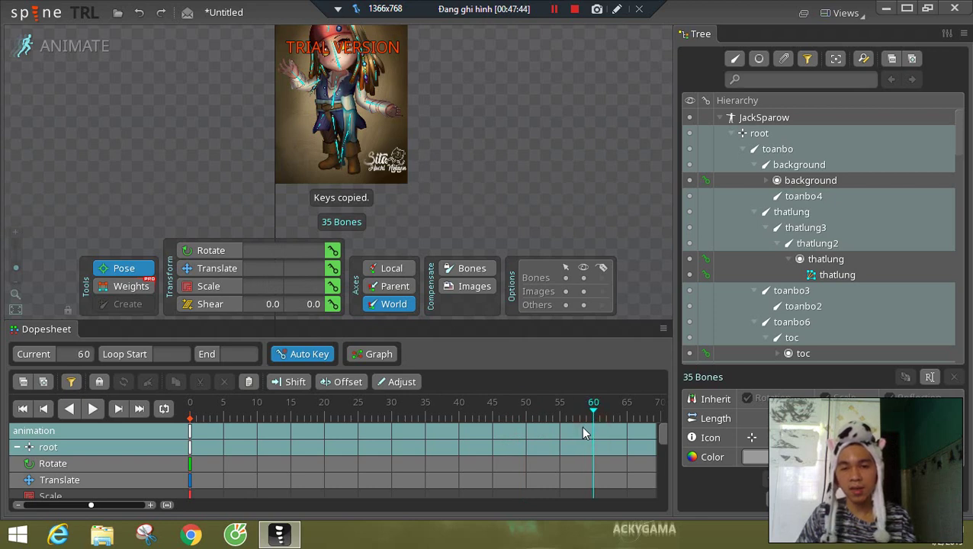
key("ctrl+v")
left_click_drag(504, 175, 473, 210)
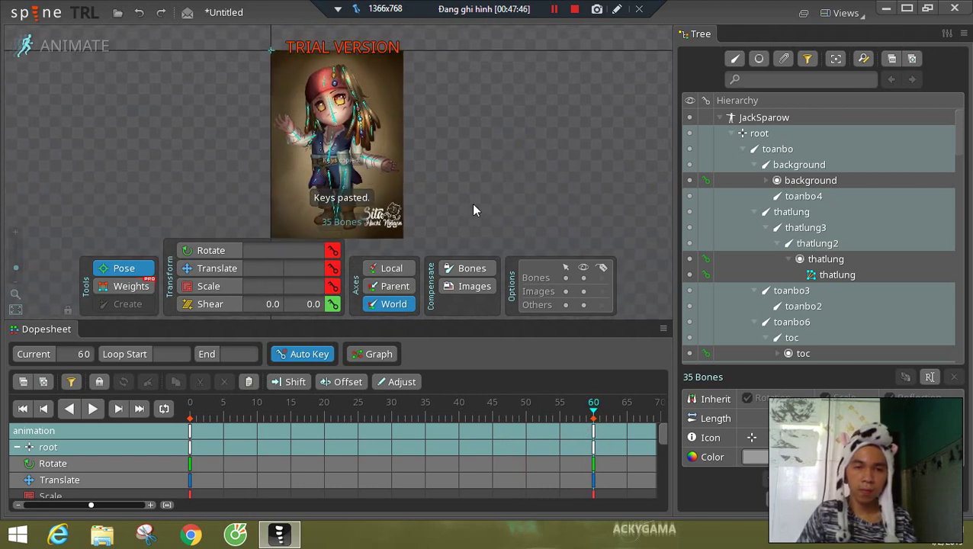
- Check which keys the root and toanbo bones have on the timeline
left_click(167, 186)
left_click_drag(16, 270, 27, 260)
left_click_drag(200, 136, 195, 86)
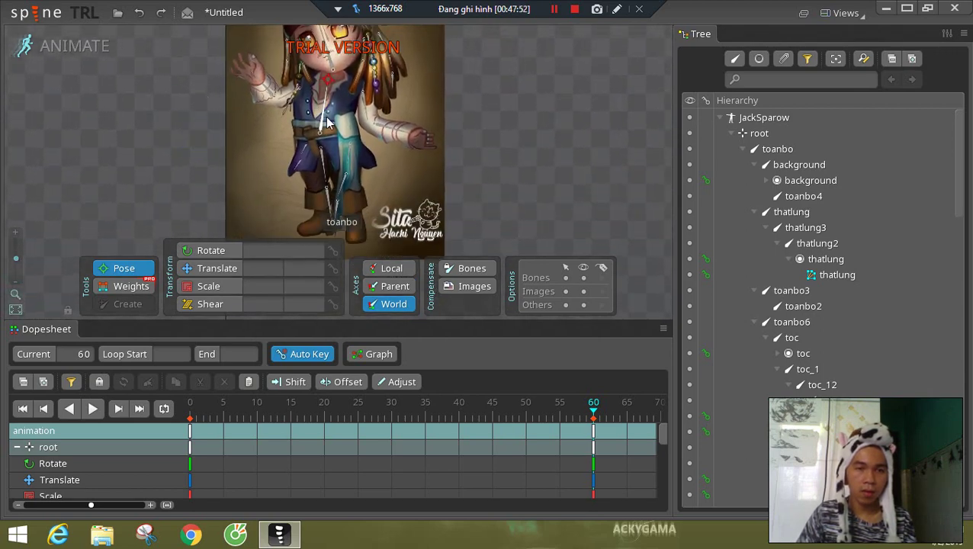
left_click(321, 135)
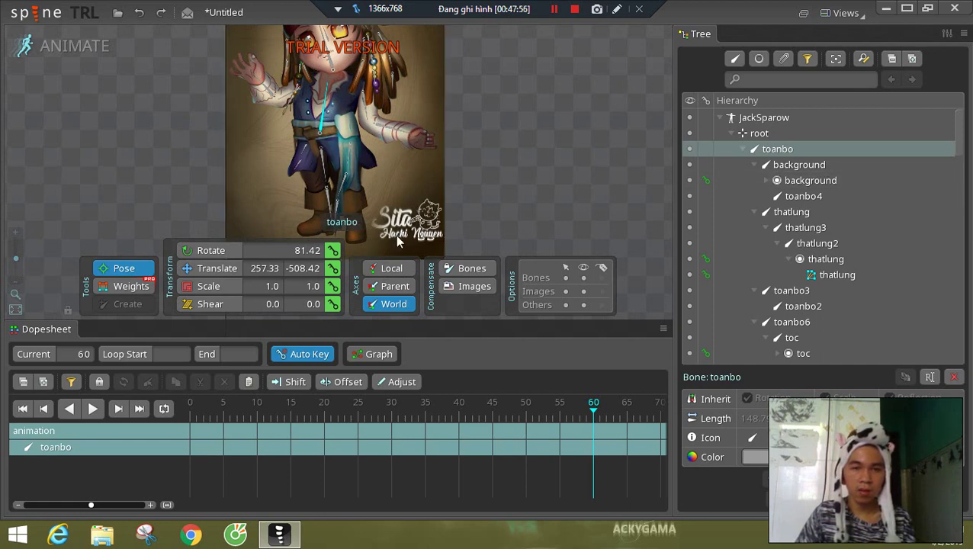
left_click(770, 164)
left_click(772, 150)
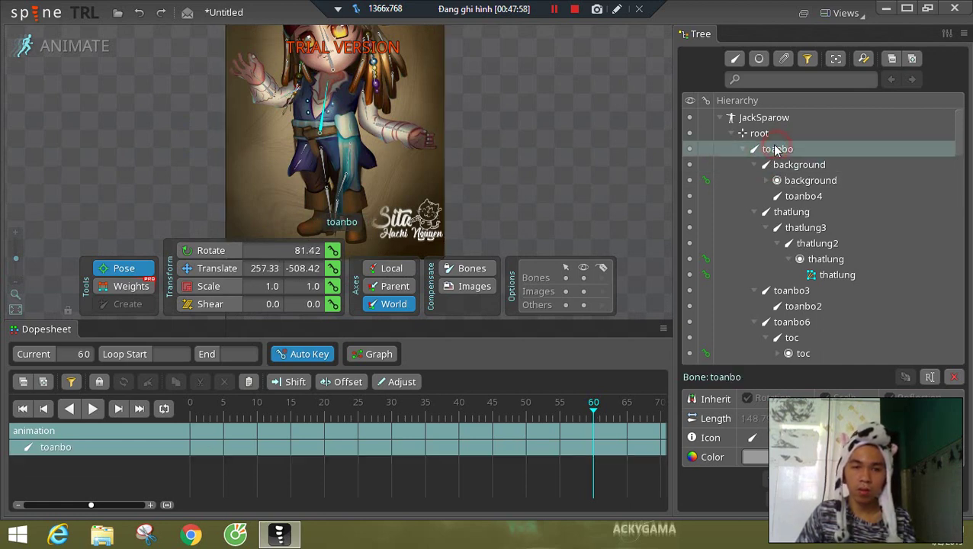
left_click(778, 133)
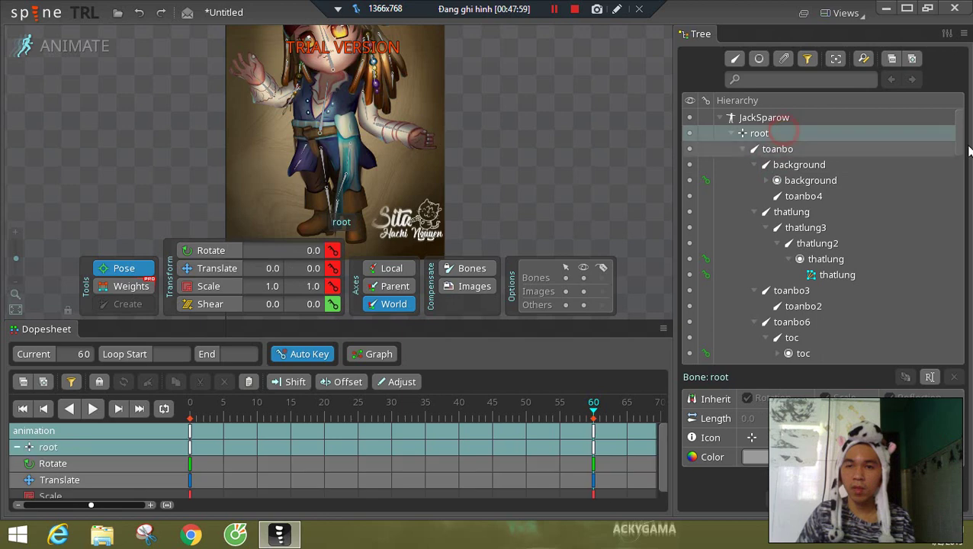
left_click(812, 150)
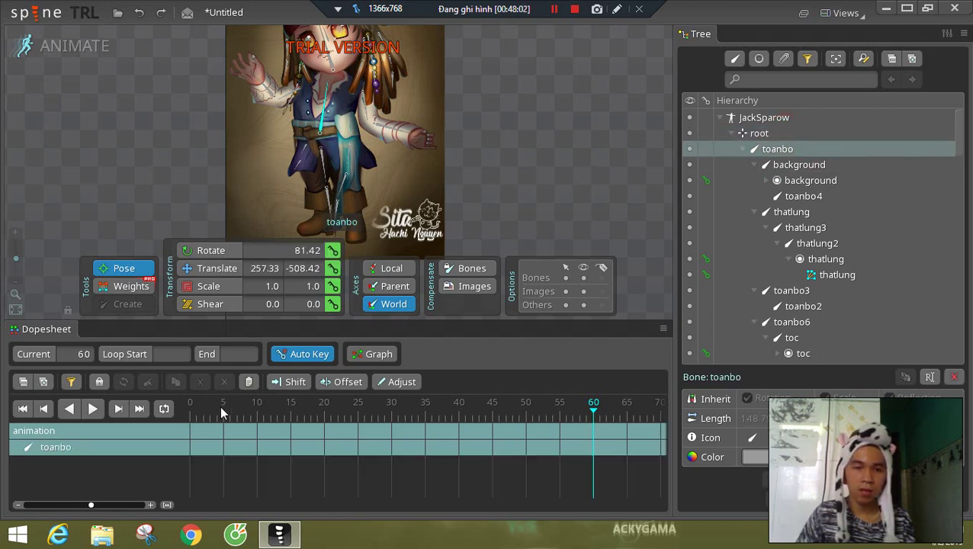
- Select everything from the toanbo bone down to Draw Order and key the bones' rotation, translation and scale at frame 0
left_click(851, 181)
left_click(777, 133)
left_click(808, 149)
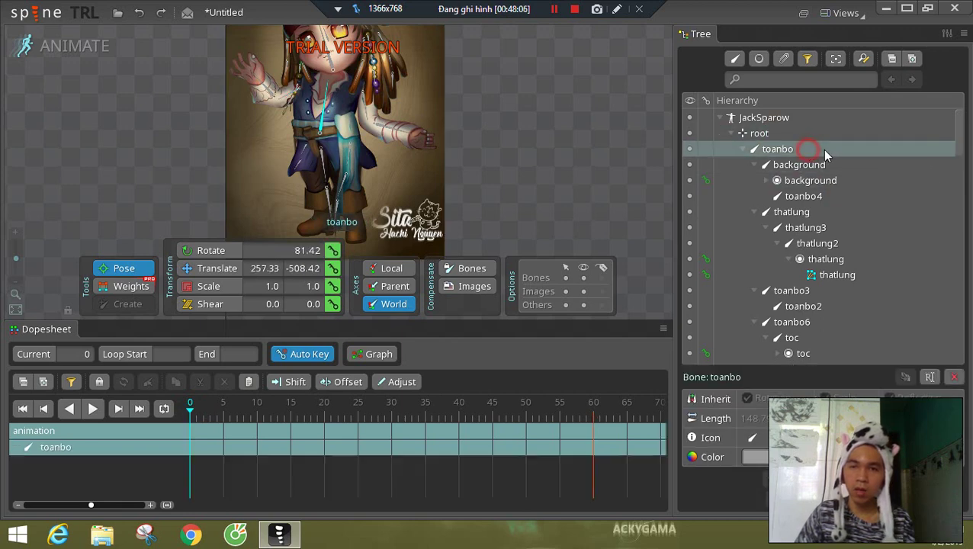
scroll(946, 146, "down", 12)
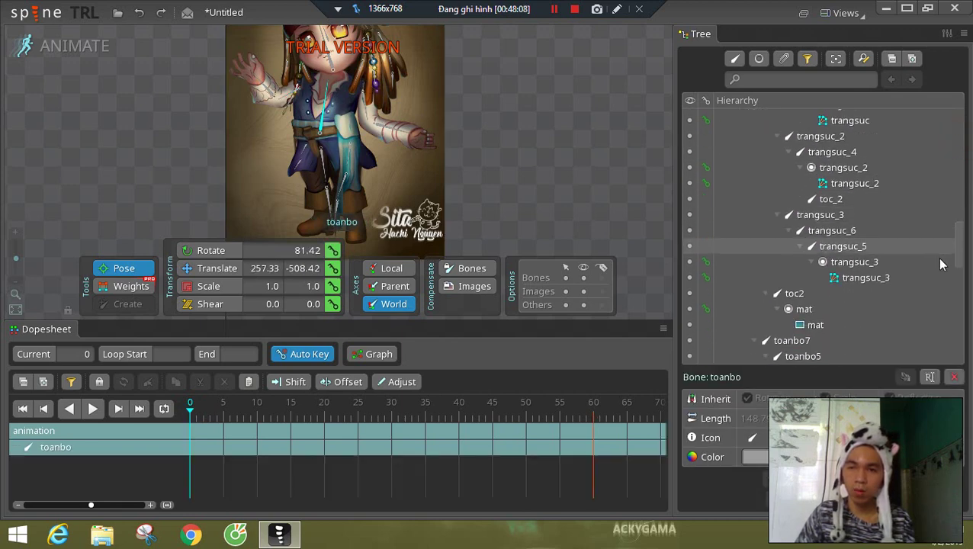
left_click(818, 289, "shift")
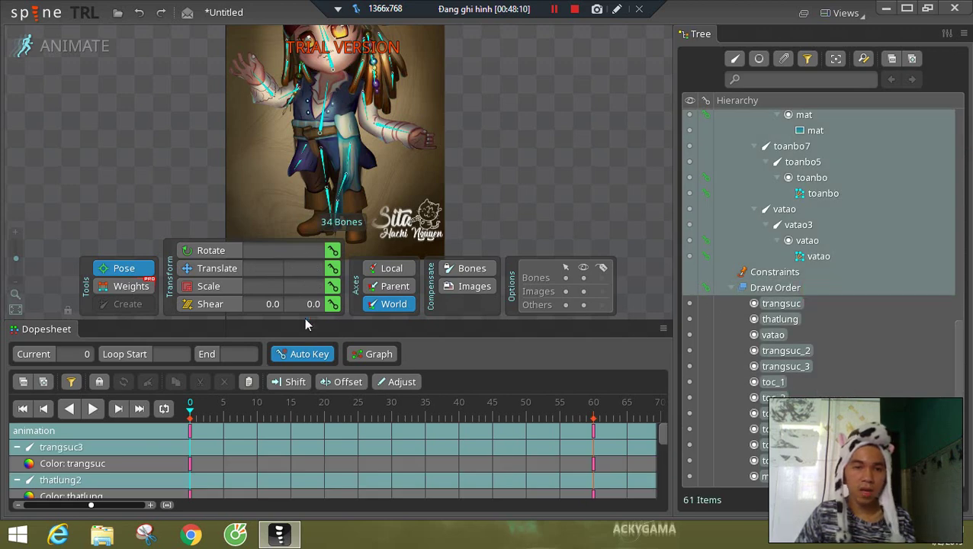
left_click(331, 253)
left_click(333, 269)
left_click(332, 286)
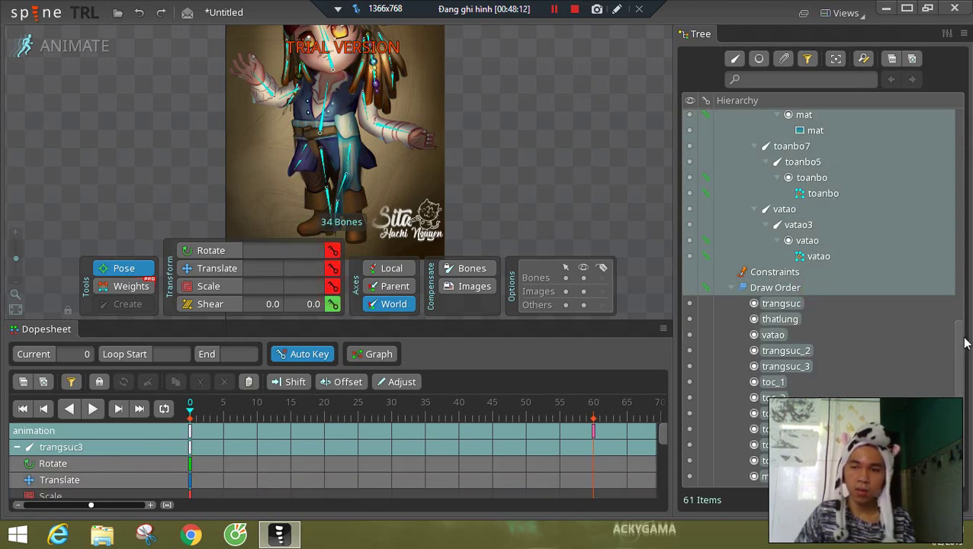
- Copy the toanbo bone's frame 0 keys to frames 60 and 30
left_click_drag(959, 341, 958, 244)
scroll(837, 186, "up", 5)
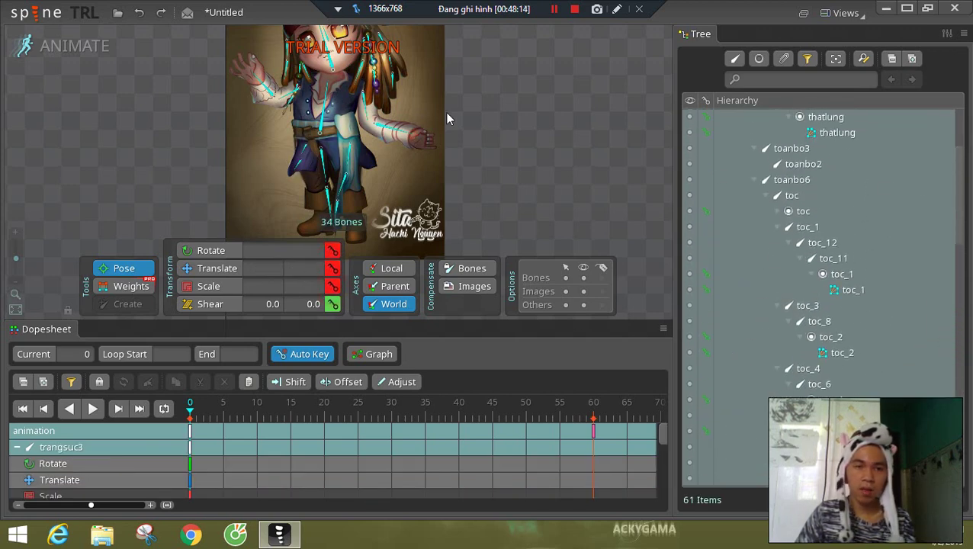
left_click(542, 140)
left_click(323, 122)
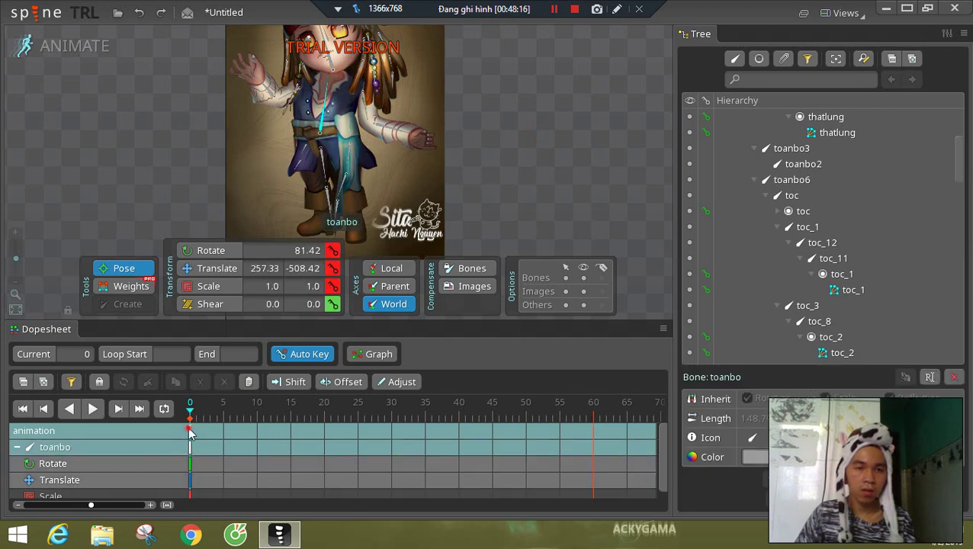
key("ctrl+c")
left_click(594, 402)
key("ctrl+v")
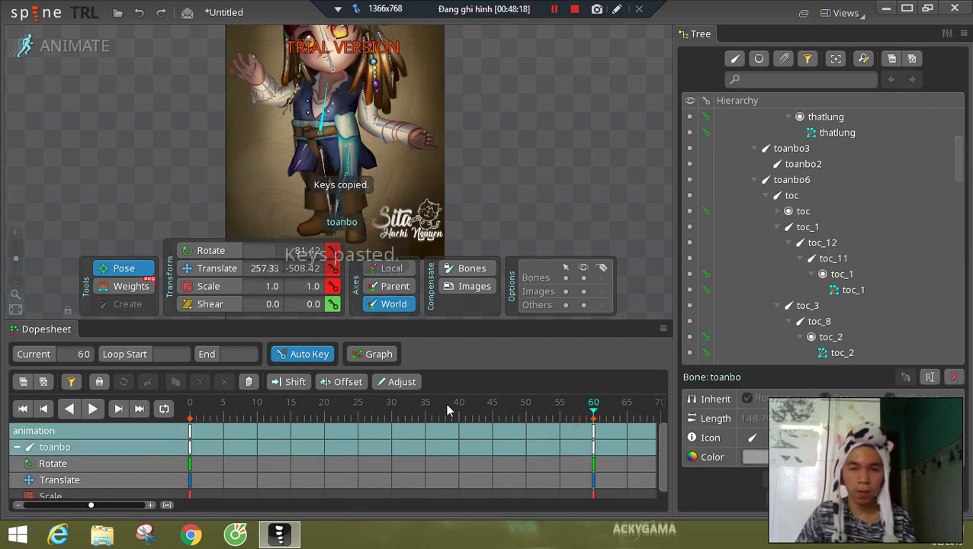
left_click_drag(491, 183, 469, 208)
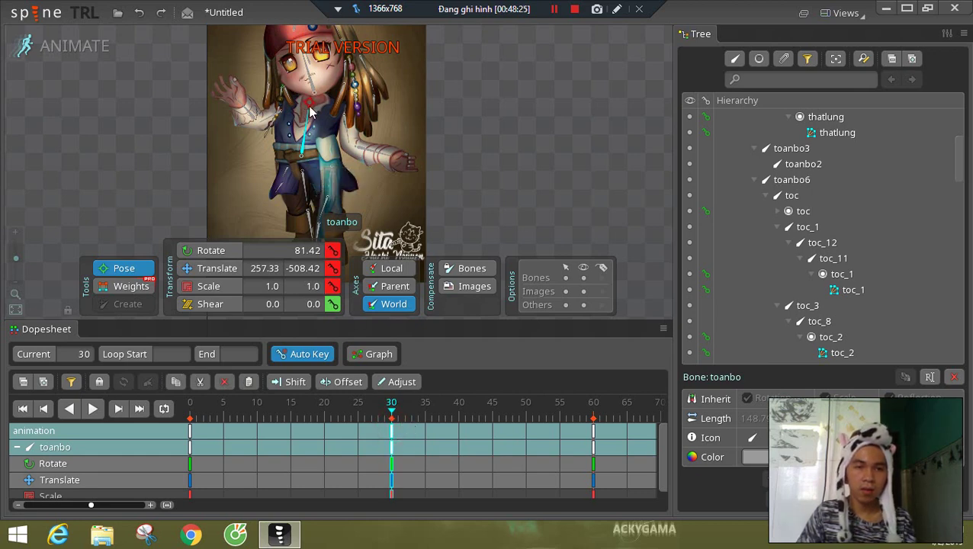
- Try rotating the toanbo bone at frame 30, and undo the rotation
left_click(210, 250)
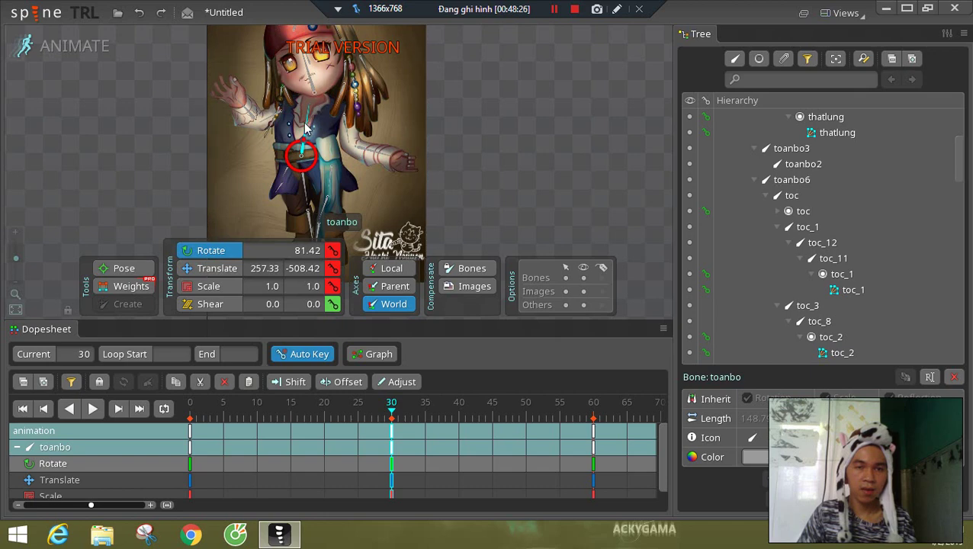
left_click_drag(303, 141, 325, 147)
key("ctrl+z")
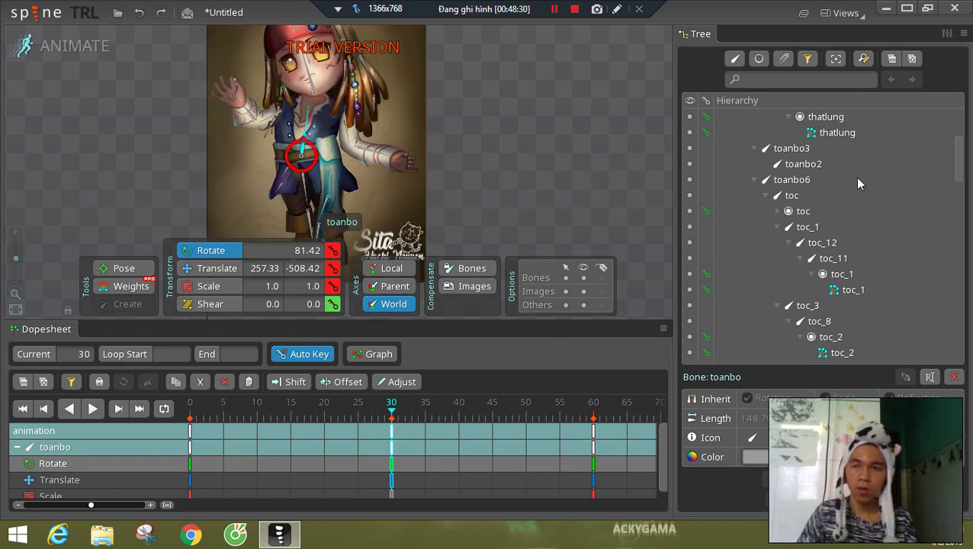
- Make the root bone the parent of the background slot in Setup mode, and return to Animate mode with that slot selected
left_click(953, 164)
scroll(956, 162, "up", 3)
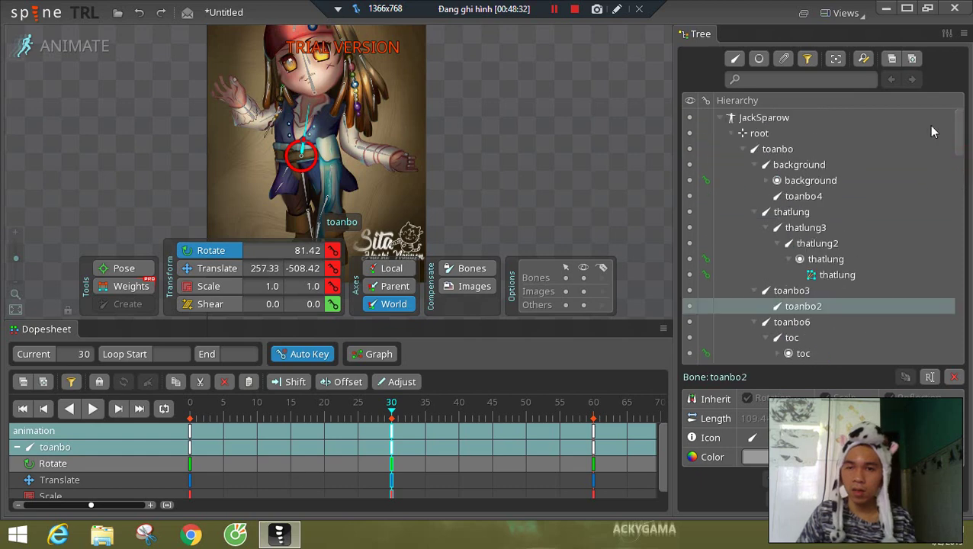
left_click(826, 164)
left_click(690, 165)
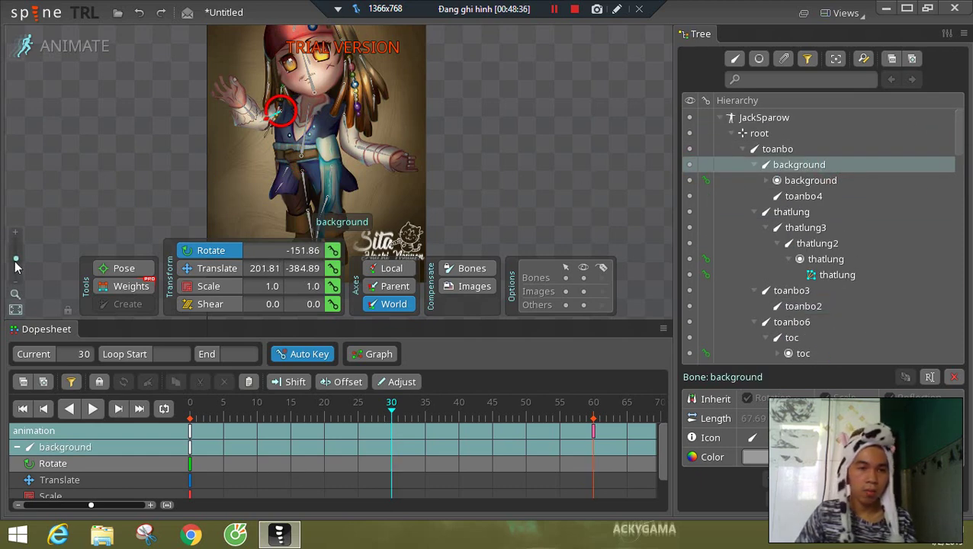
left_click_drag(15, 265, 15, 245)
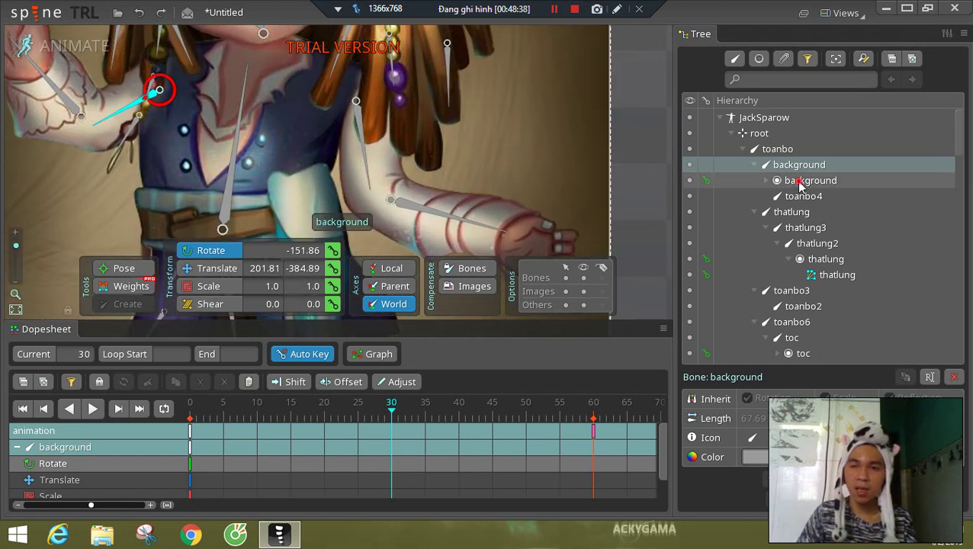
left_click(799, 181)
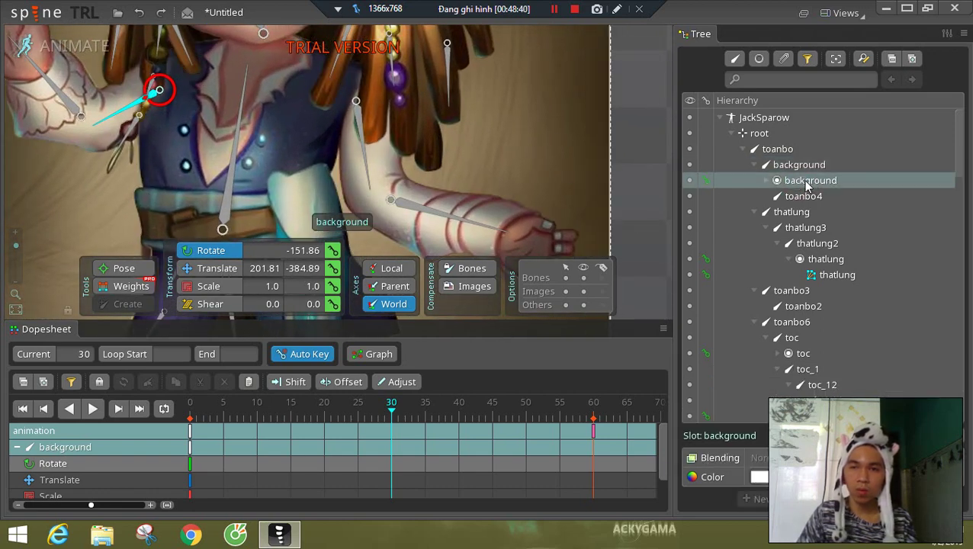
left_click(61, 46)
key("p")
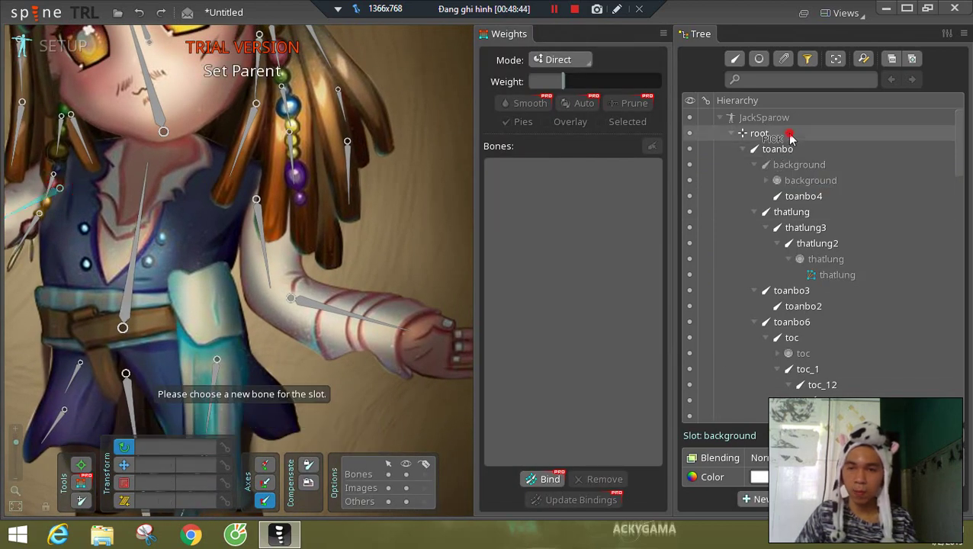
left_click(730, 133)
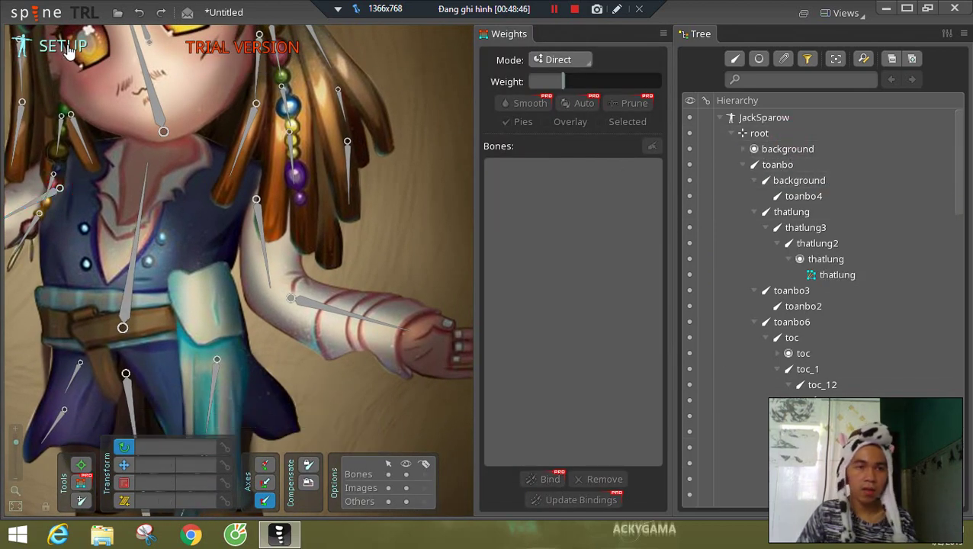
key("Tab")
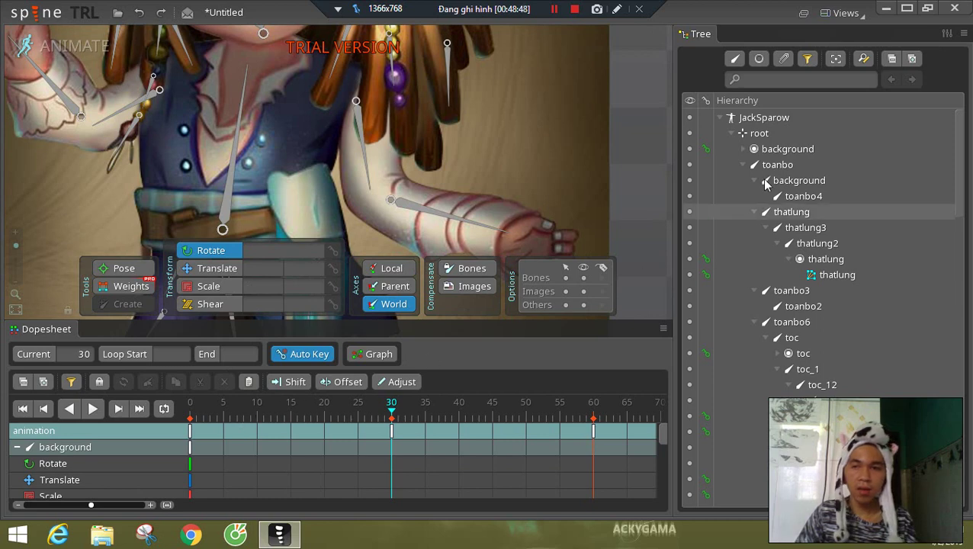
left_click(785, 149)
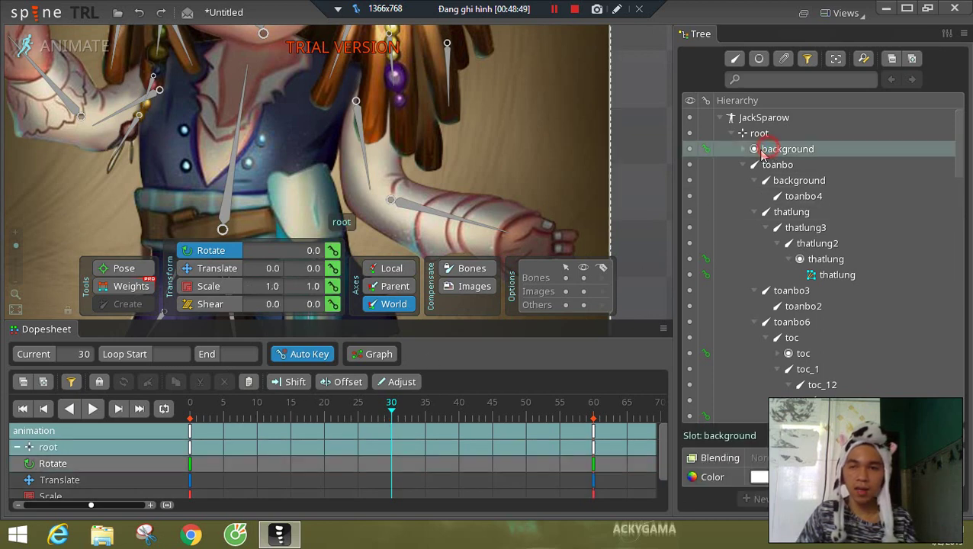
- Try rotating the toanbo bone to about 76° at frame 30 to test the body's movement, and undo the rotation
left_click(238, 150)
scroll(259, 177, "down", 4)
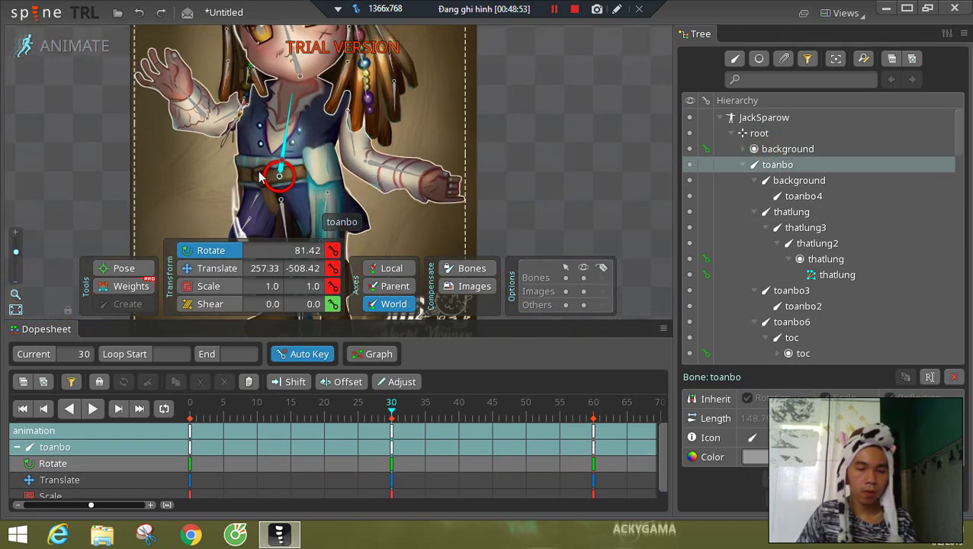
left_click_drag(372, 162, 372, 171)
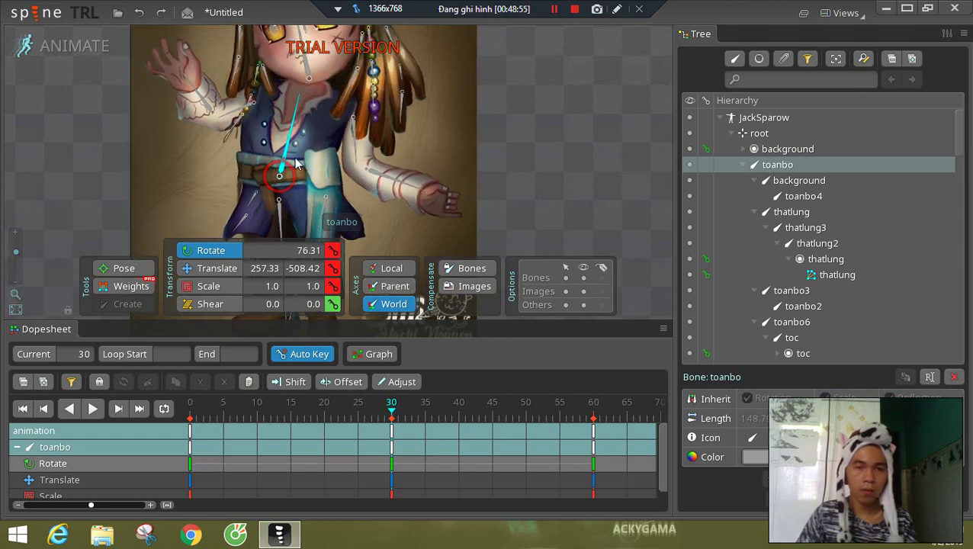
key("ctrl+z")
left_click_drag(462, 191, 443, 67)
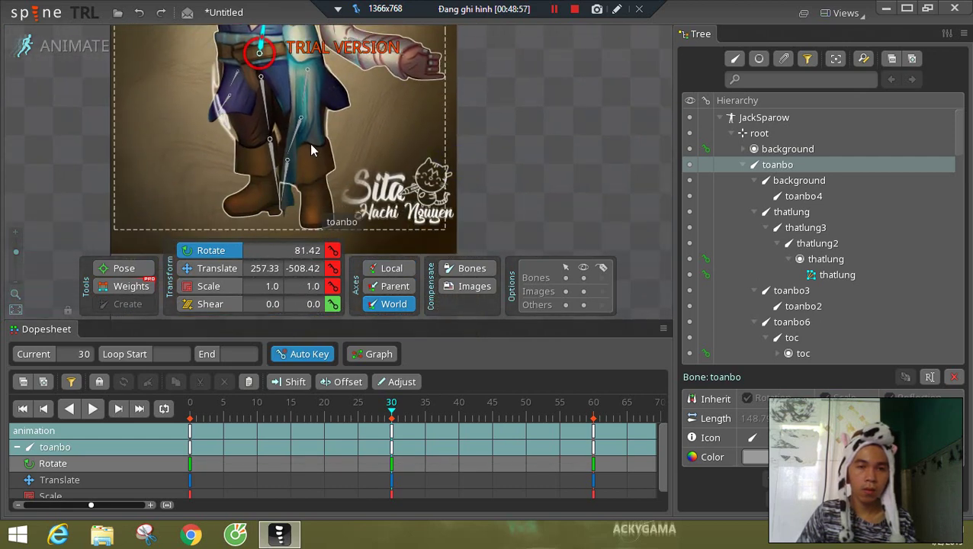
left_click_drag(467, 147, 463, 177)
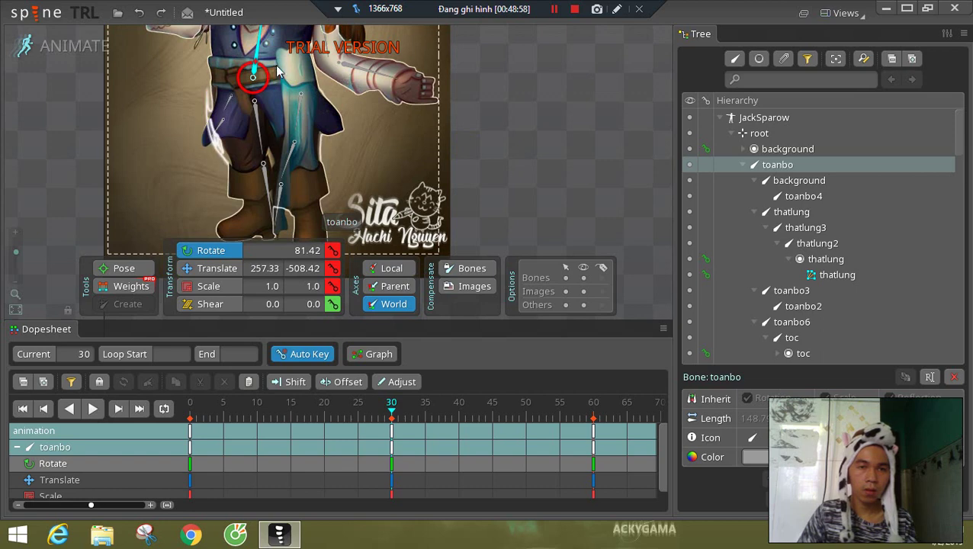
left_click_drag(273, 69, 282, 128)
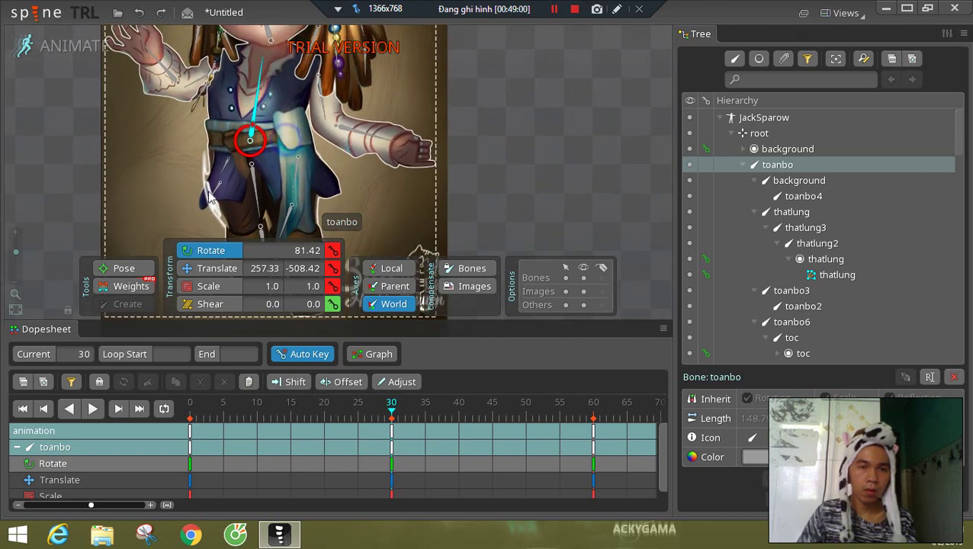
left_click(17, 257)
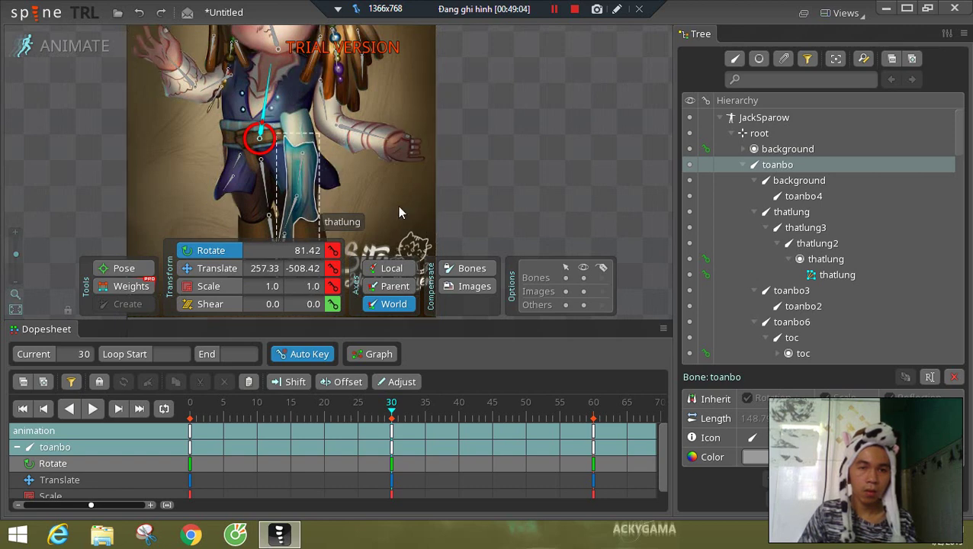
left_click_drag(433, 204, 395, 152)
left_click_drag(283, 106, 277, 156)
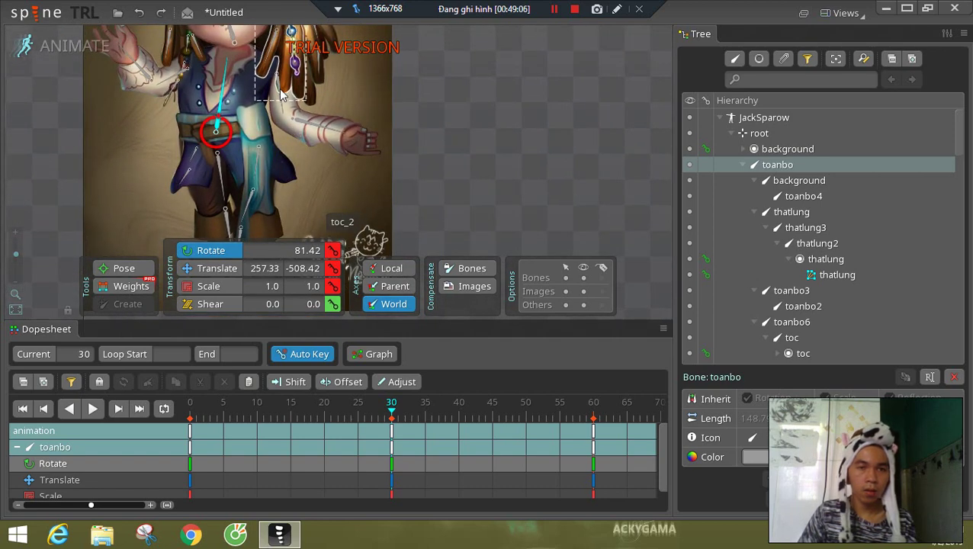
left_click_drag(173, 88, 197, 119)
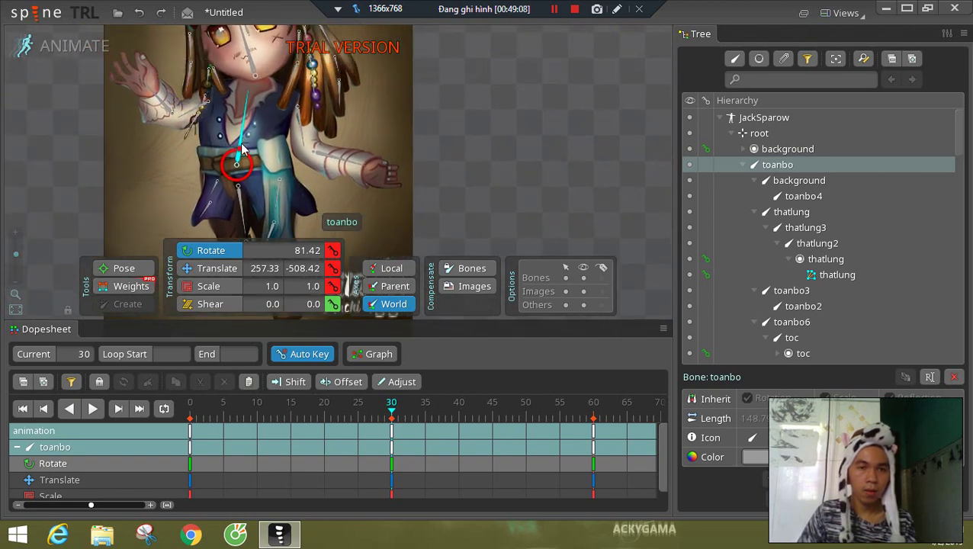
- Try rotating the torso bone toanbo and the leg bone toanbo7 at frame 30
left_click_drag(239, 146, 237, 147)
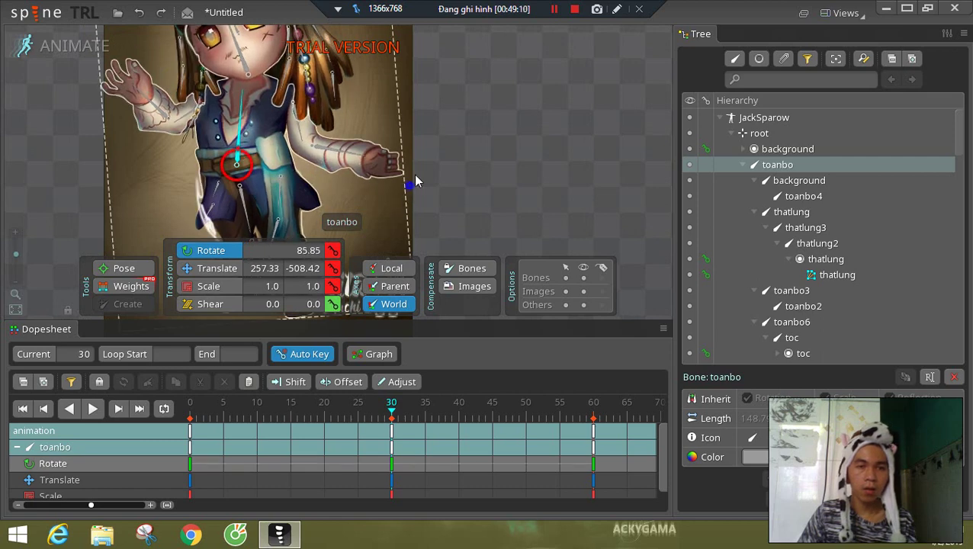
left_click_drag(409, 194, 508, 98)
key("ctrl+z")
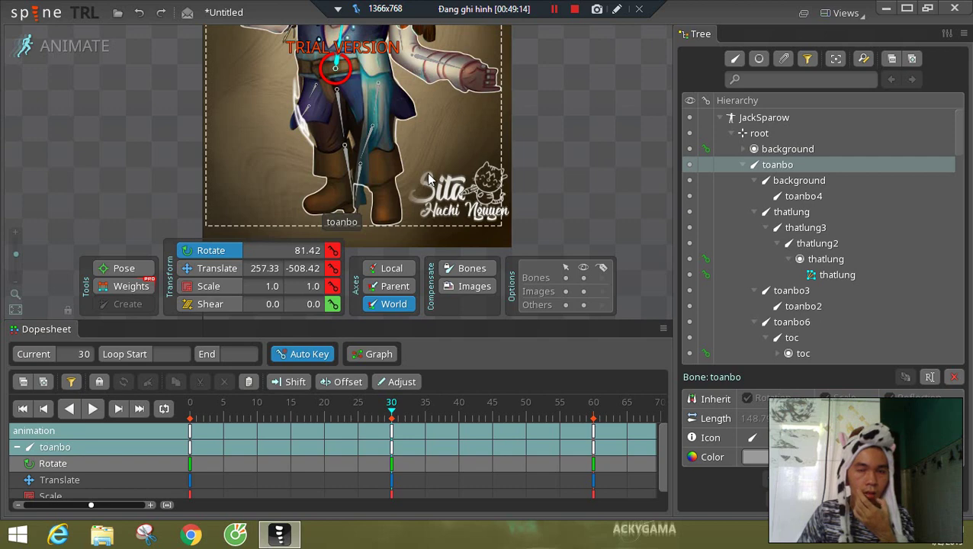
left_click_drag(560, 186, 515, 213)
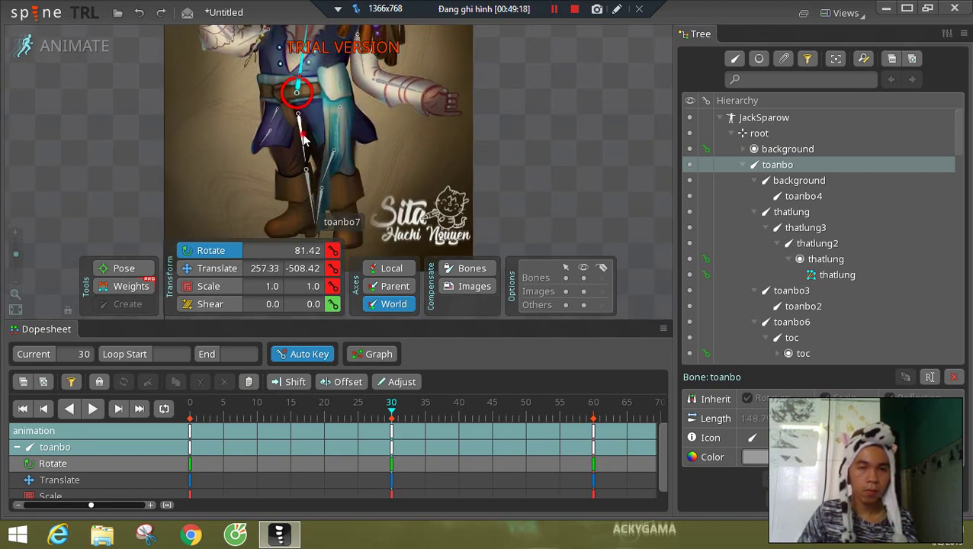
left_click(323, 154)
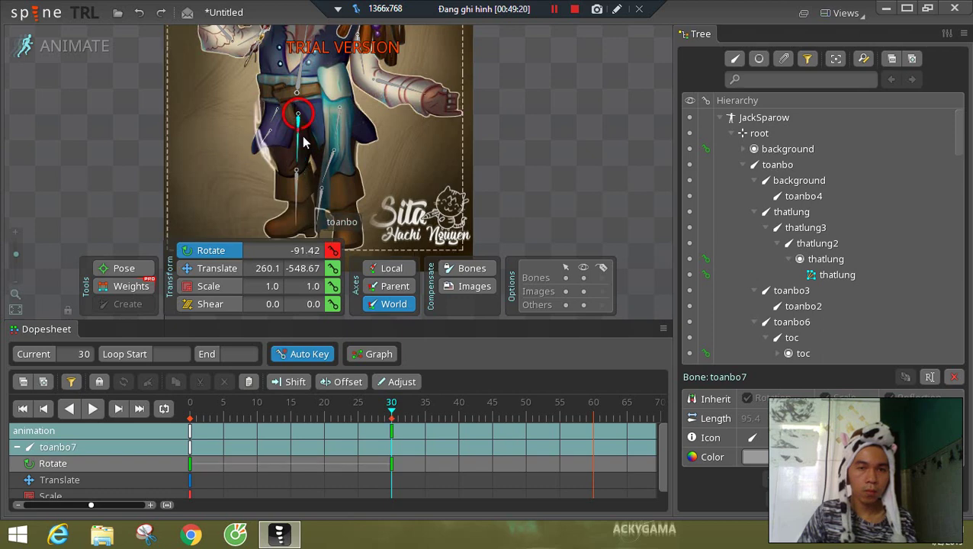
left_click(311, 188)
left_click_drag(317, 186, 305, 185)
key("ctrl+z")
key("ctrl+z")
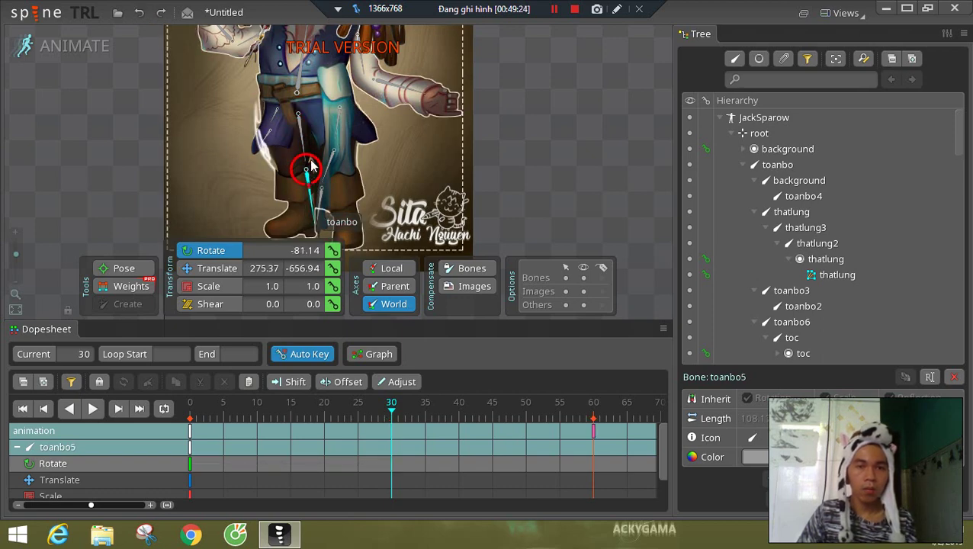
left_click_drag(341, 152, 321, 178)
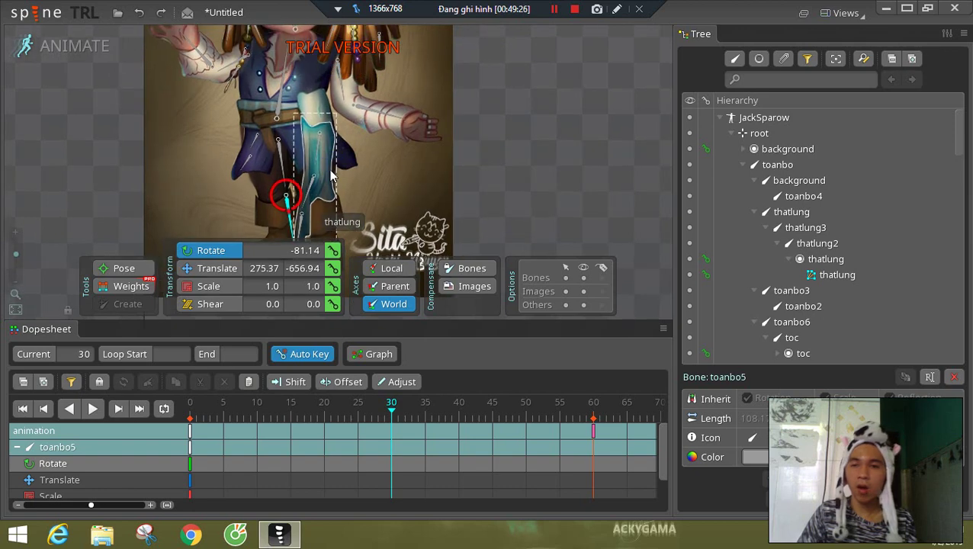
left_click(282, 103)
left_click(366, 112)
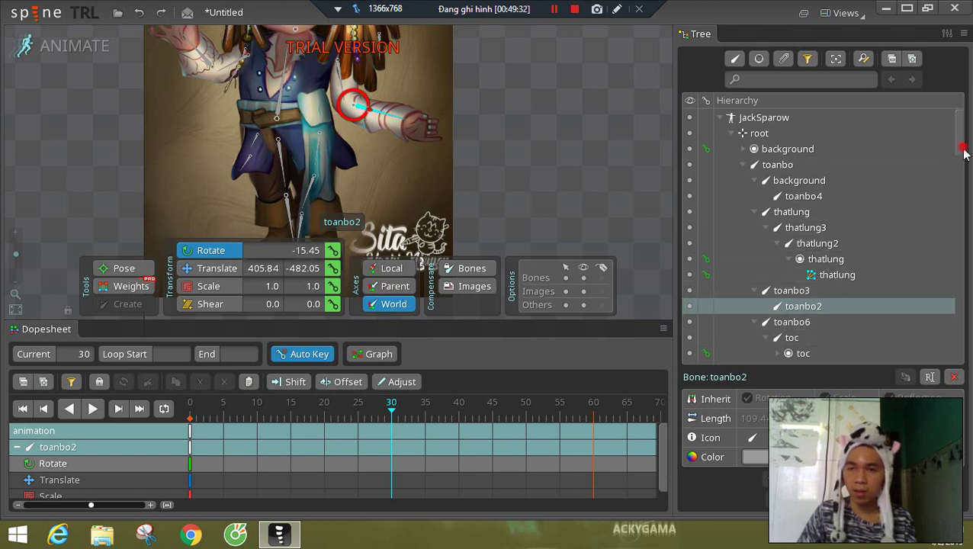
mouse_move(962, 148)
left_mouse_down()
mouse_move(958, 184)
mouse_move(957, 143)
left_mouse_up()
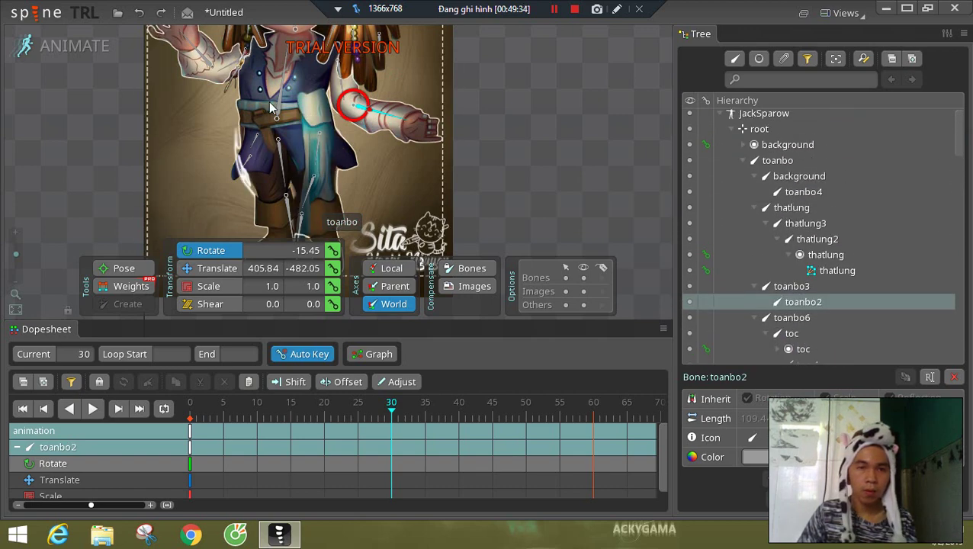
left_click_drag(527, 115, 546, 202)
left_click_drag(366, 89, 356, 87)
key("ctrl+z")
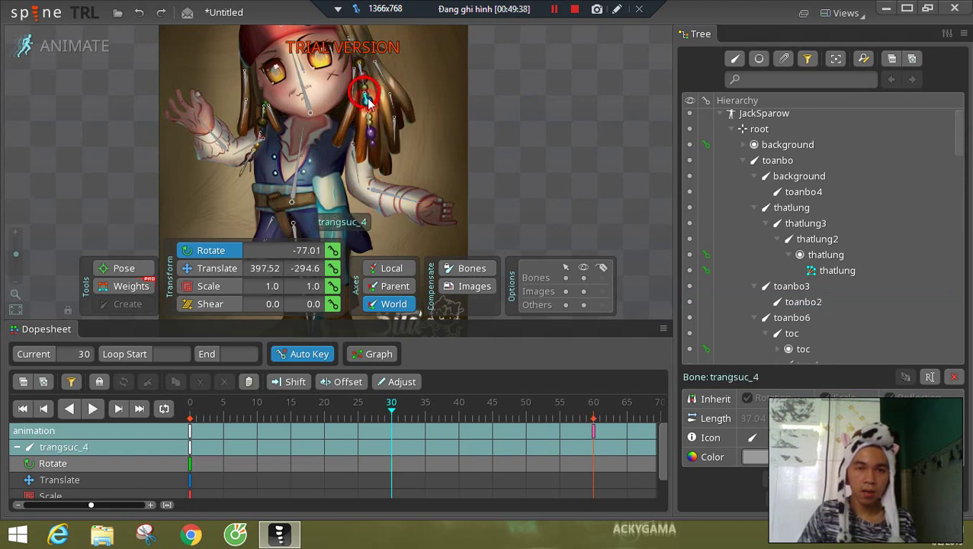
key("ctrl+z")
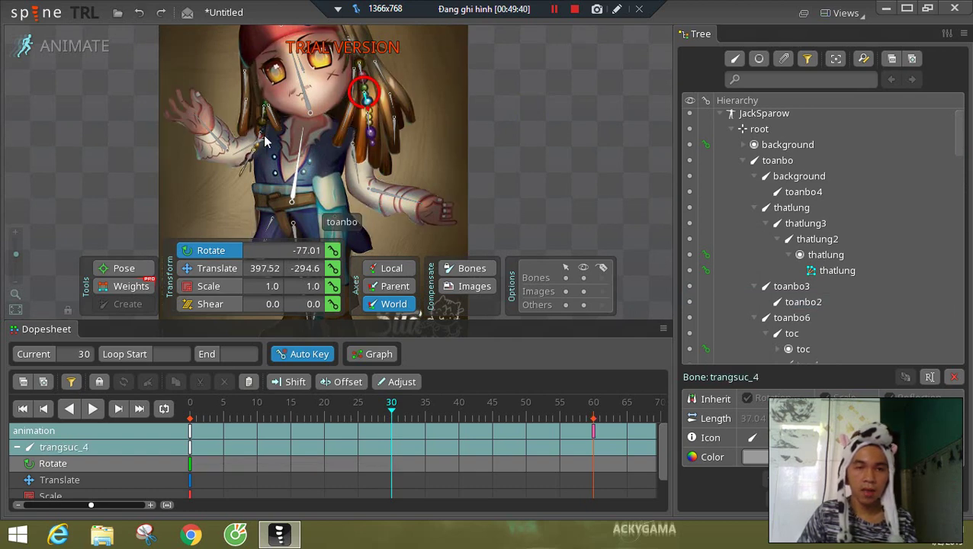
left_click_drag(265, 82, 256, 141)
key("ctrl+z")
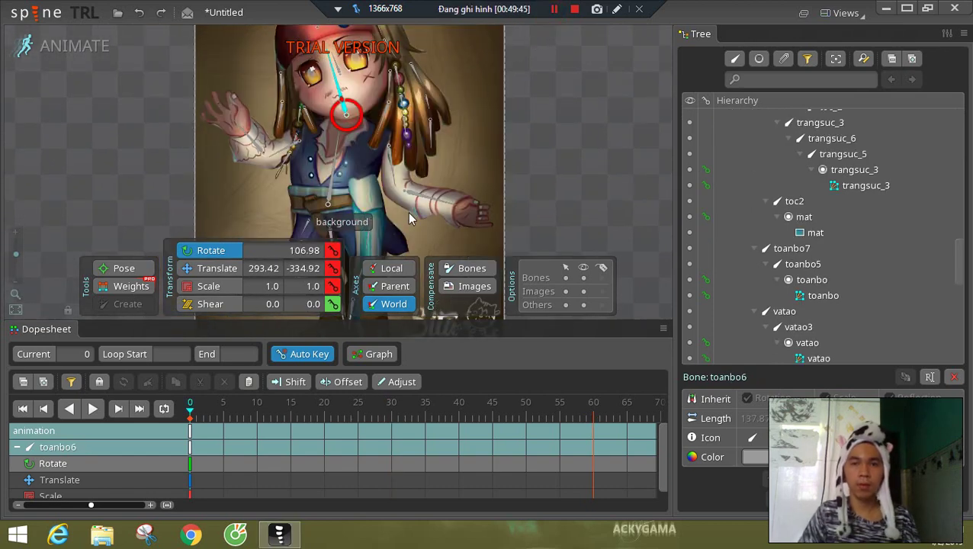
- Copy the frame 0 keys of the coat-flap bone vatao to frame 20
left_click_drag(564, 164, 563, 123)
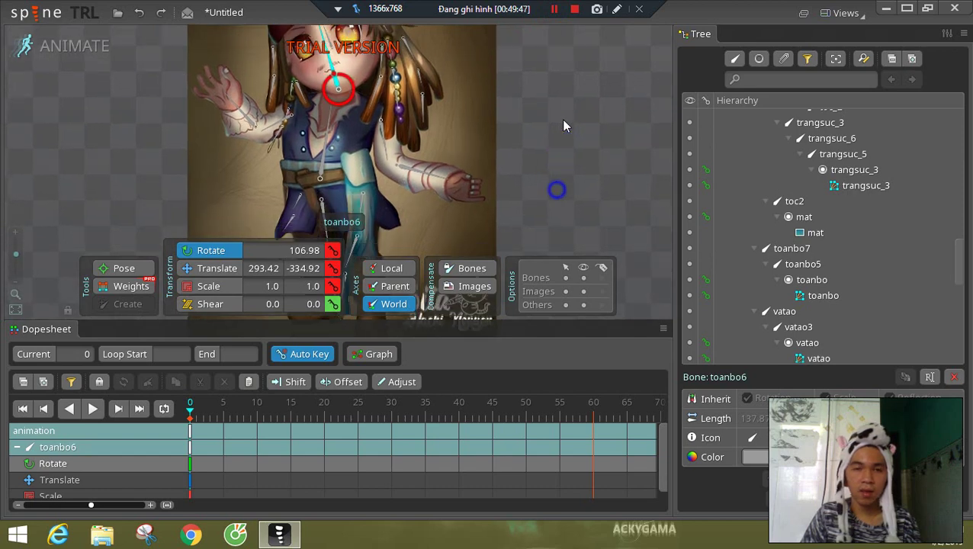
left_click_drag(555, 192, 554, 159)
left_click_drag(592, 120, 580, 167)
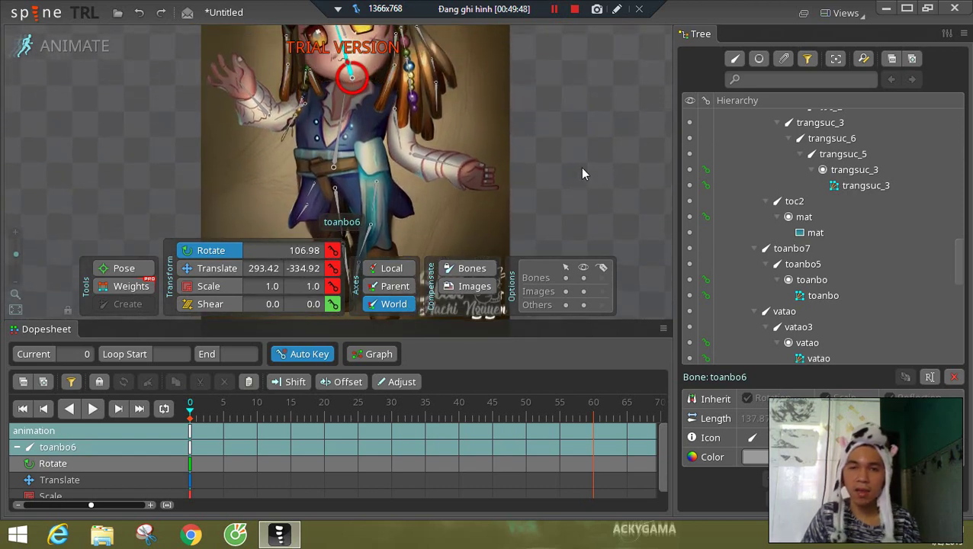
left_click_drag(582, 100, 618, 176)
left_click_drag(84, 158, 310, 127)
left_click(299, 128)
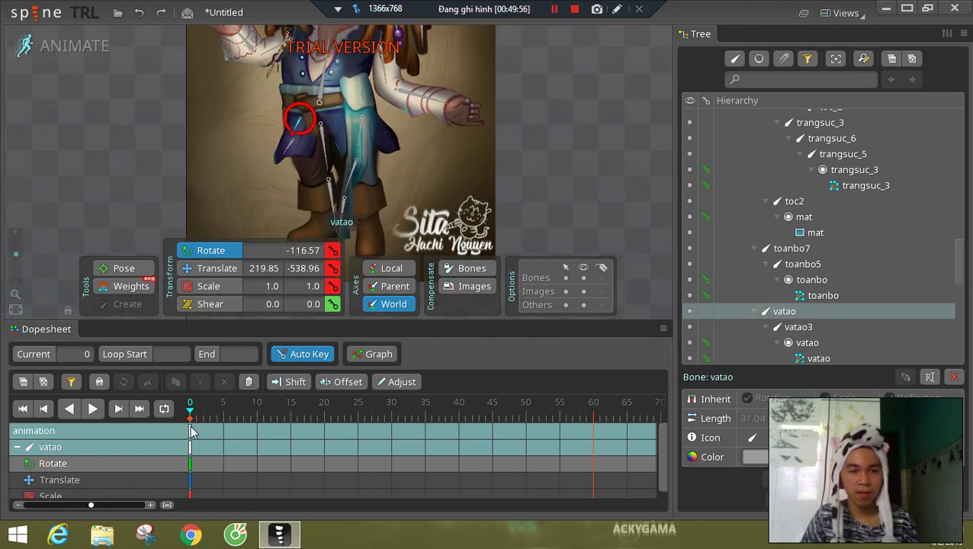
key("ctrl+c")
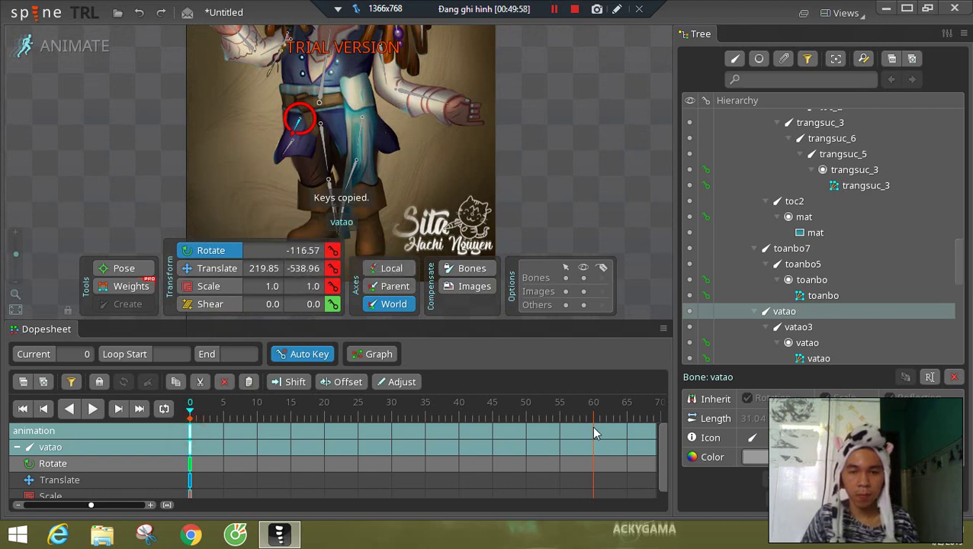
left_click(324, 425)
key("ctrl+v")
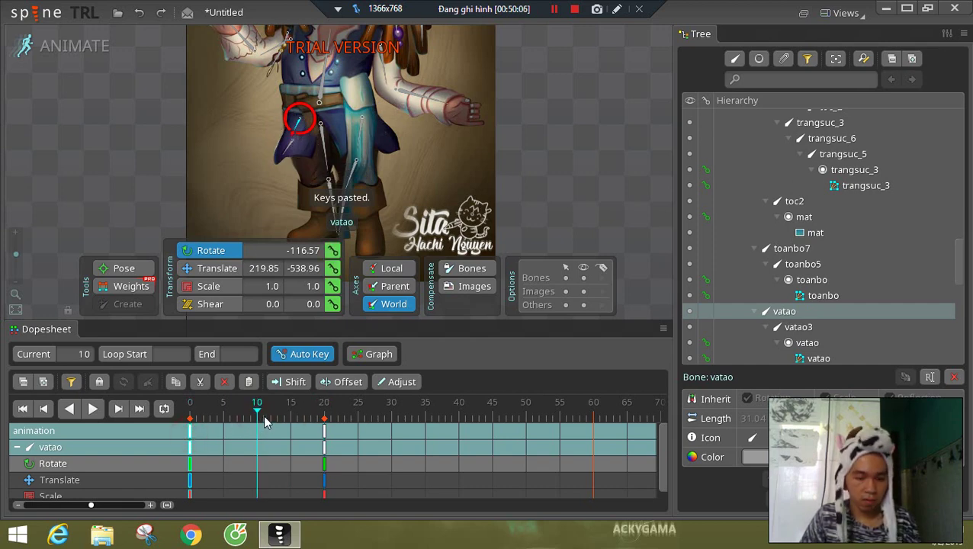
- Paste the vatao keys at frame 10 and rotate the bone outward to about -129°
key("ctrl+v")
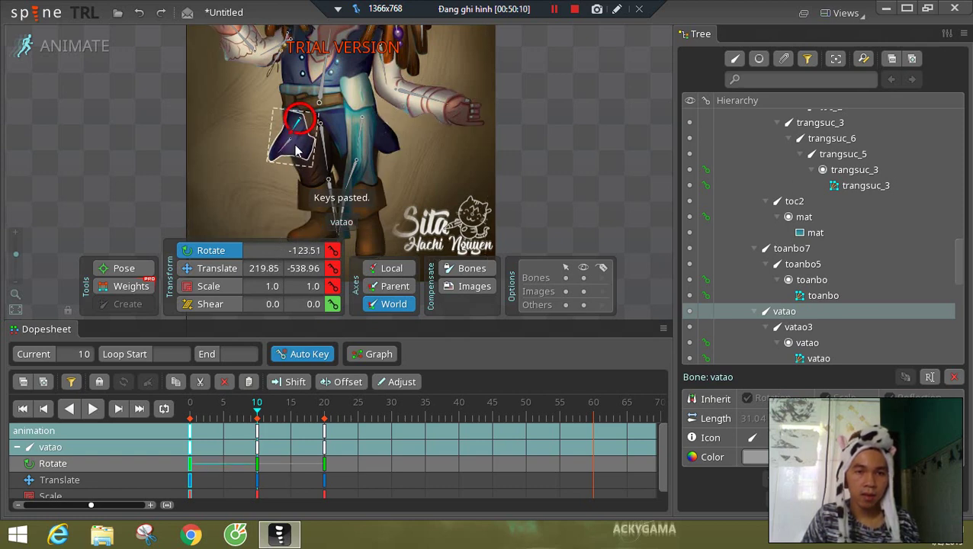
left_click_drag(293, 142, 298, 139)
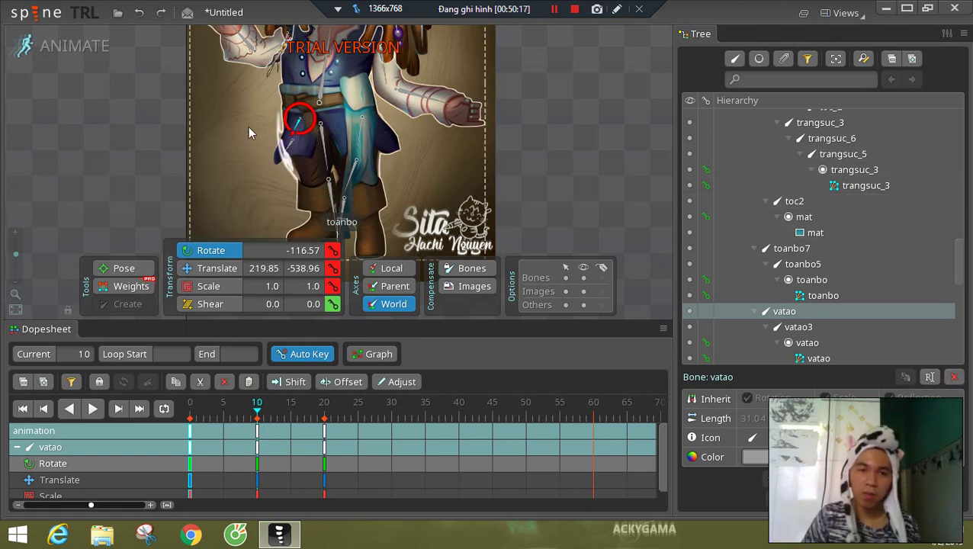
left_click_drag(294, 131, 287, 142)
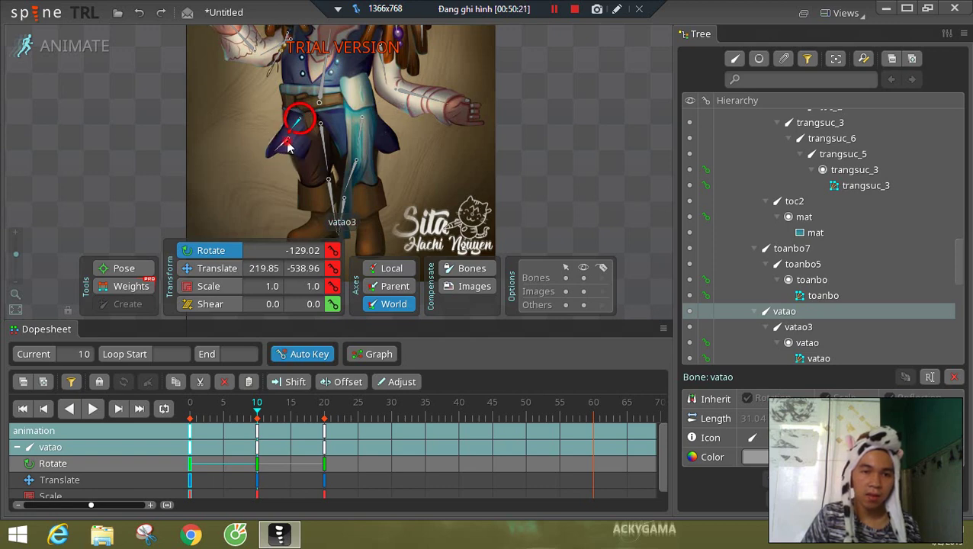
- Copy the frame 0 keys of the lower coat-flap bone vatao3 to frames 20 and 10
left_click(286, 140)
left_click(190, 431)
key("ctrl+c")
left_click(324, 430)
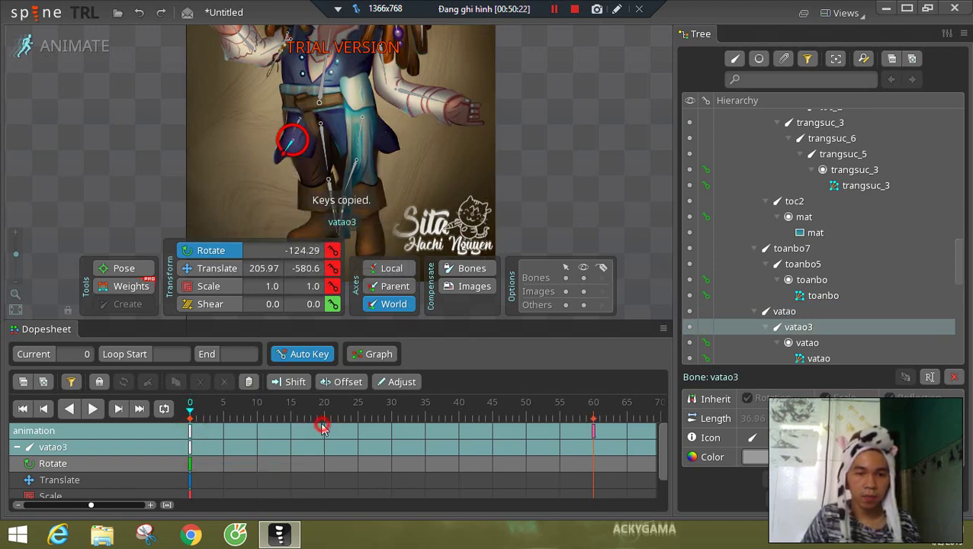
key("ctrl+v")
left_click(258, 430)
key("ctrl+v")
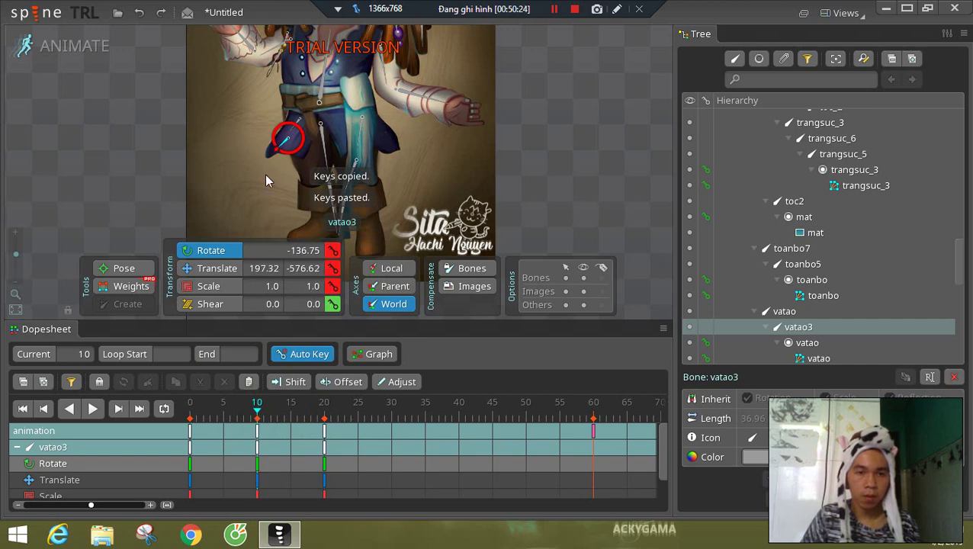
- Rotate the vatao3 bone to about -157° at frame 10 and play the animation to check the coat flap's swing
left_click(234, 150)
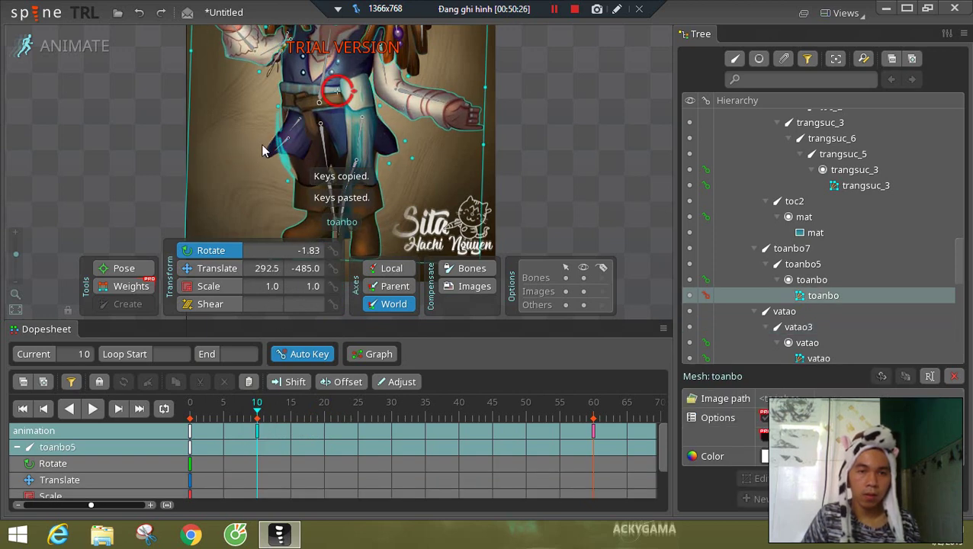
left_click(279, 148)
left_click_drag(276, 151, 270, 142)
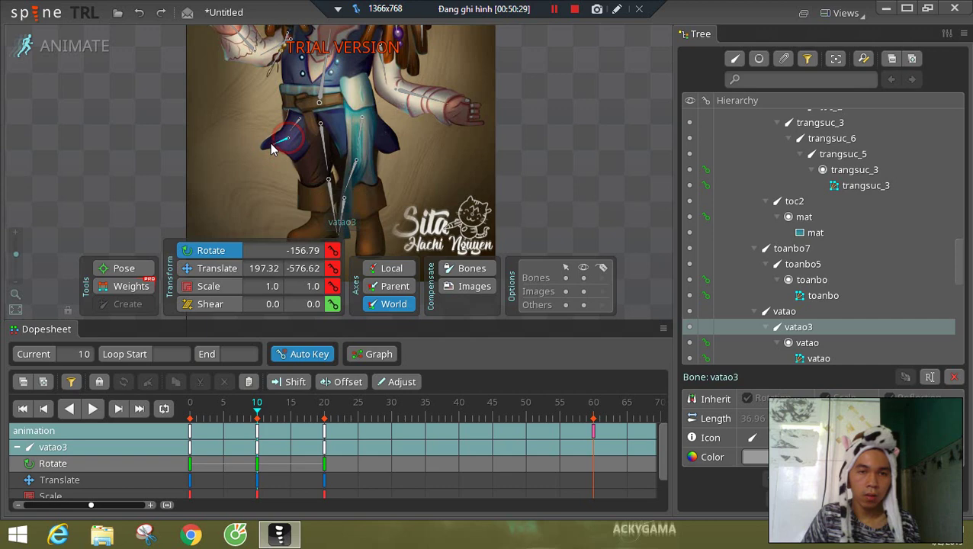
left_click(92, 408)
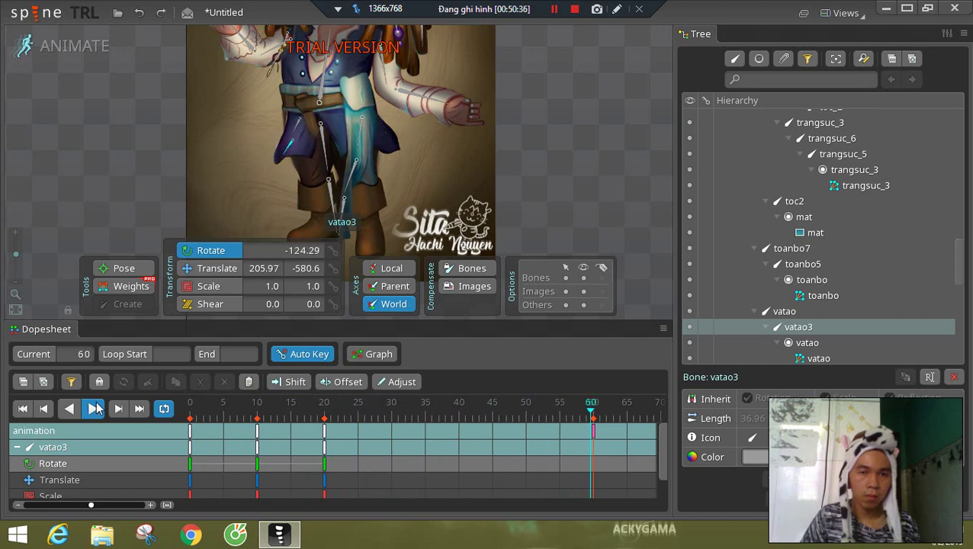
left_click(93, 409)
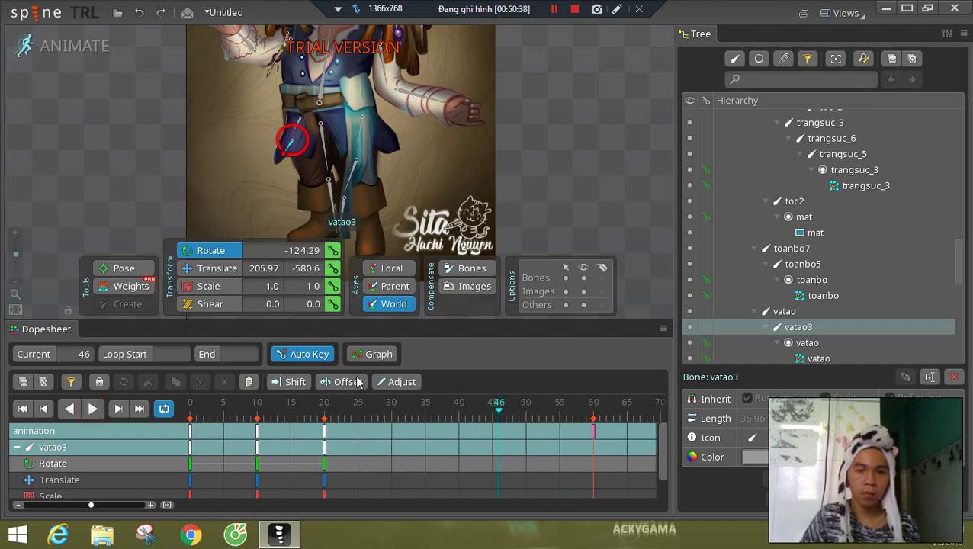
- Copy the frame 0 keys of the sash bone thatlung to frames 20 and 10
left_click(361, 128)
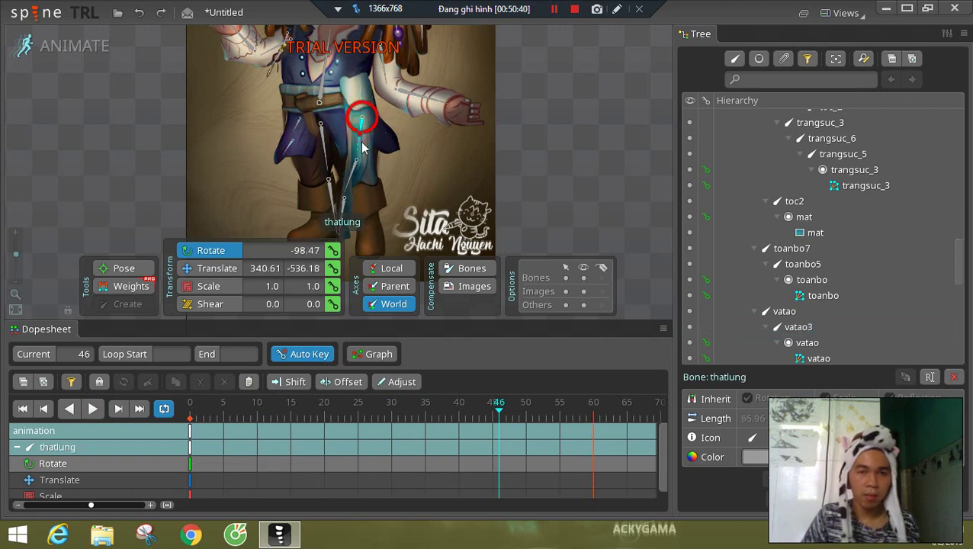
left_click(191, 430)
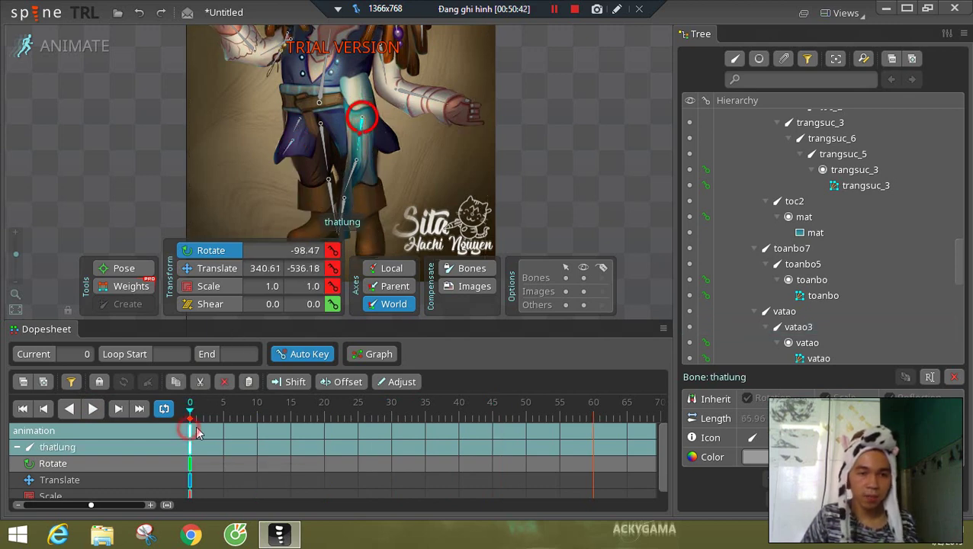
key("ctrl+c")
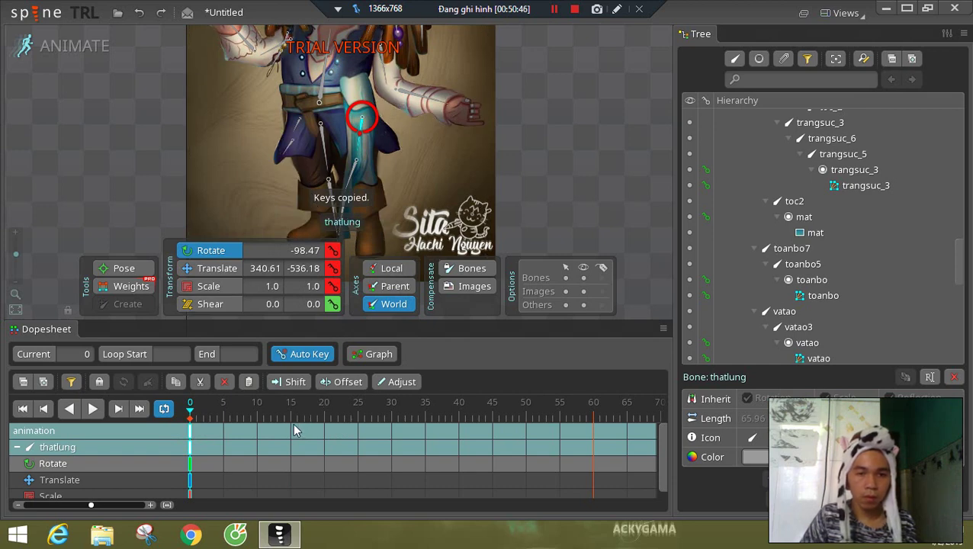
left_click(318, 420)
key("ctrl+v")
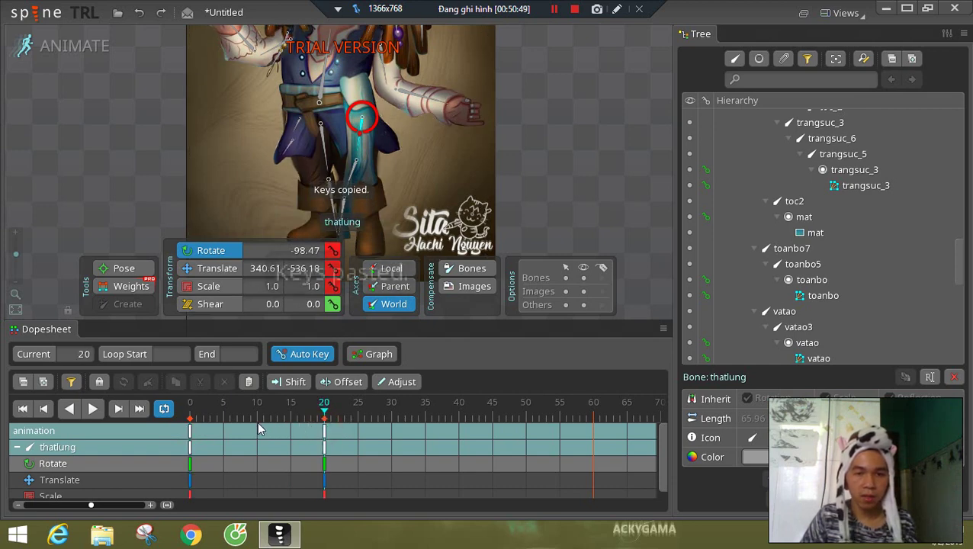
left_click(257, 420)
key("ctrl+v")
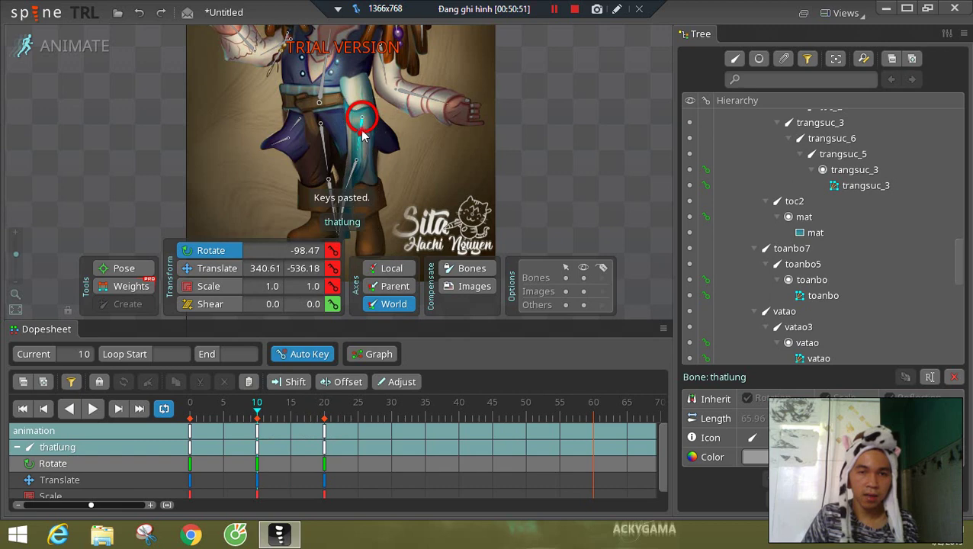
- At frame 10, rotate thatlung2 to about -151°, thatlung3 to about -133° and thatlung to about -112°, and play the sash animation
left_click(335, 180)
left_click_drag(336, 179, 320, 202)
left_click(317, 203)
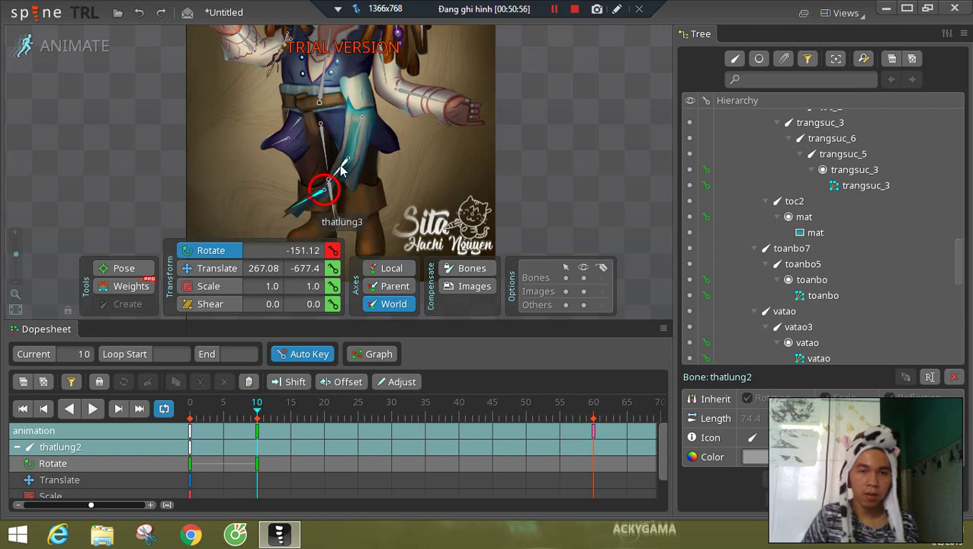
left_click(337, 173)
left_click_drag(337, 174, 333, 179)
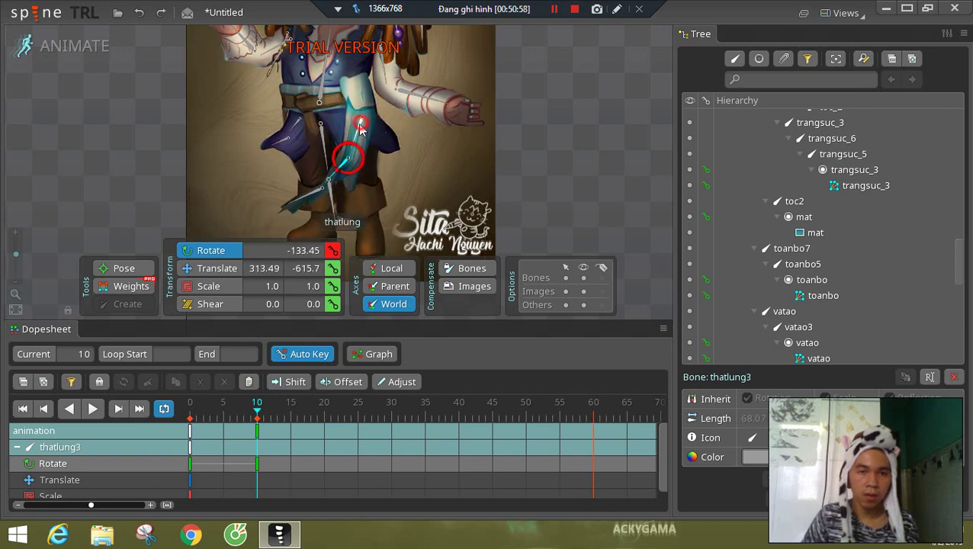
left_click(360, 135)
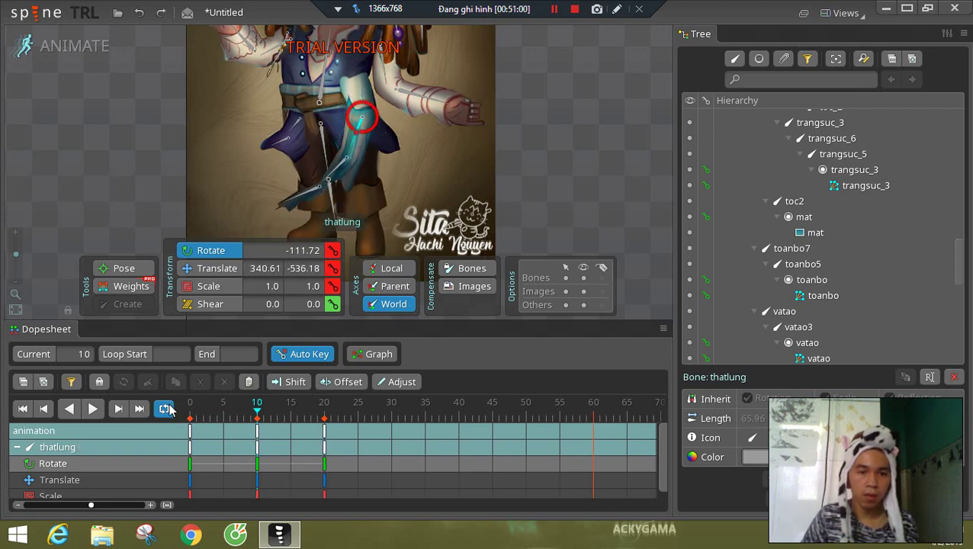
left_click(94, 409)
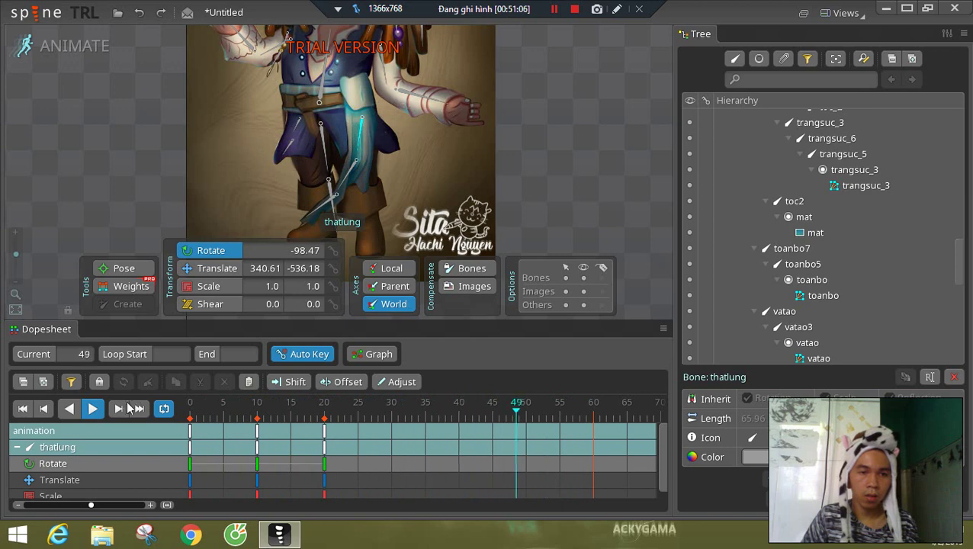
left_click(190, 413)
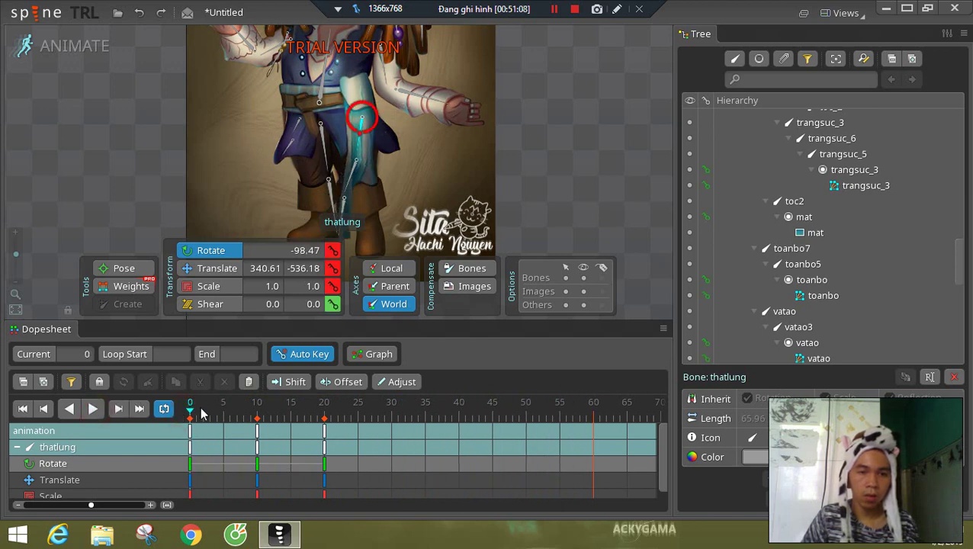
- Check the sash bone thatlung's poses at frames 10 and 20, and copy its frame 0 keys to frame 20
left_click(329, 419)
left_click(254, 419)
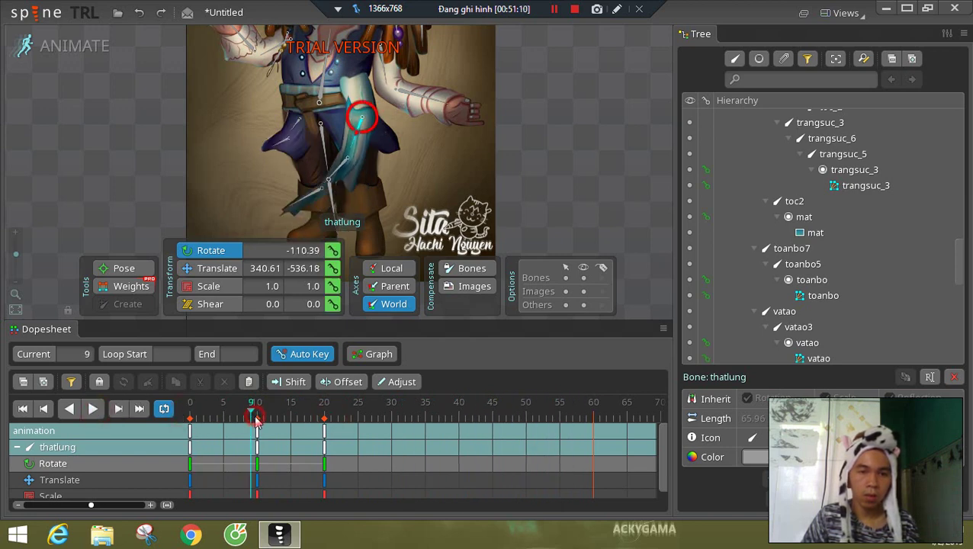
left_click(262, 433)
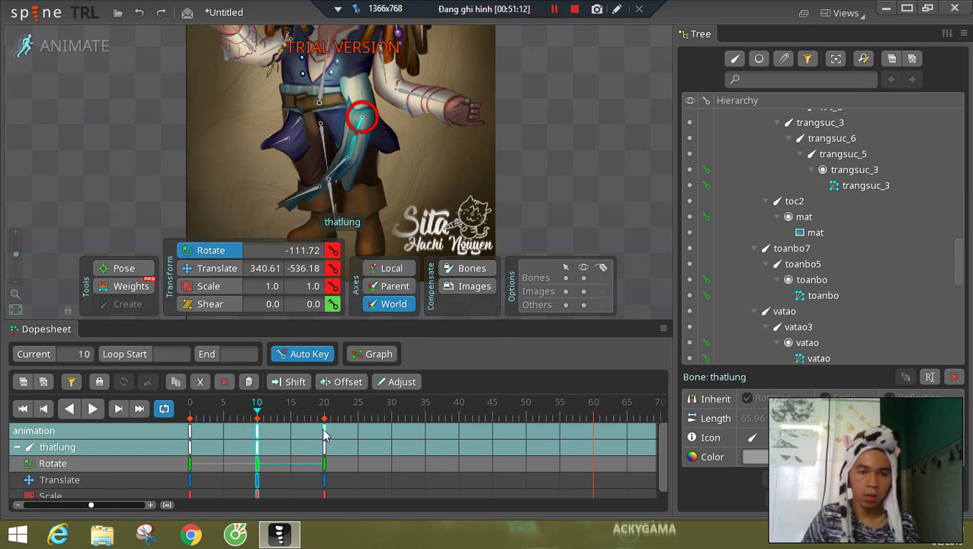
left_click(324, 432)
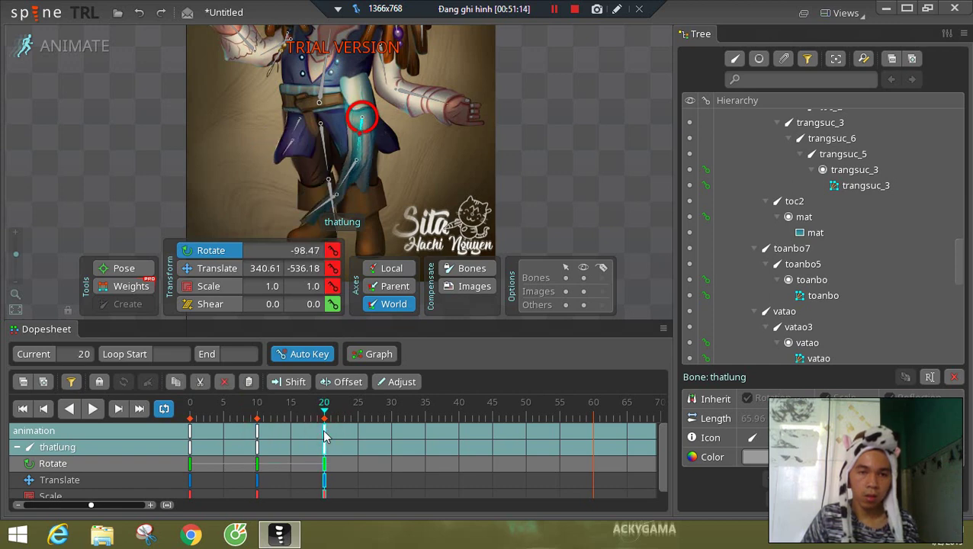
left_click(193, 433)
key("ctrl+c")
key("ctrl+v")
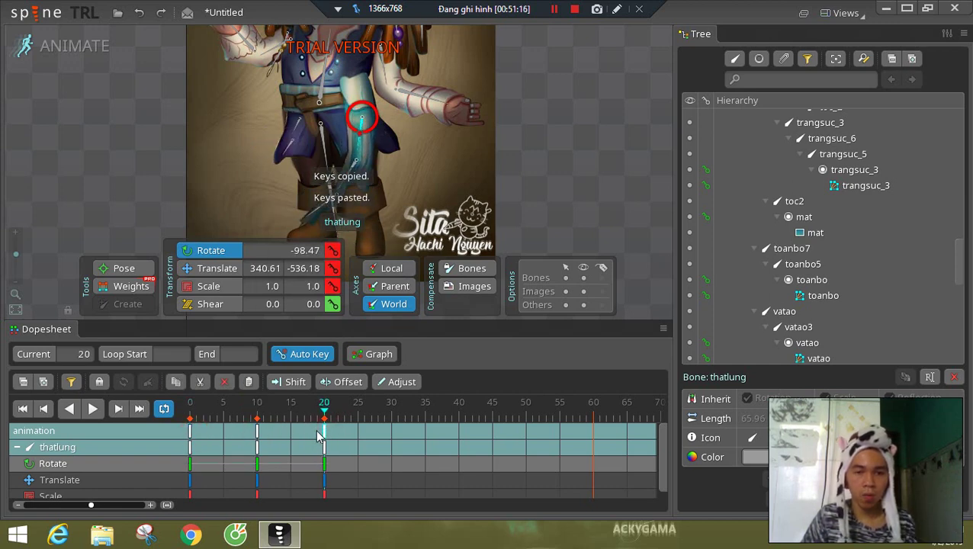
- Paste thatlung's frame 0 keys onto frame 20 again and scrub from frame 0 to 13 to check the sash's swing
left_click(196, 433)
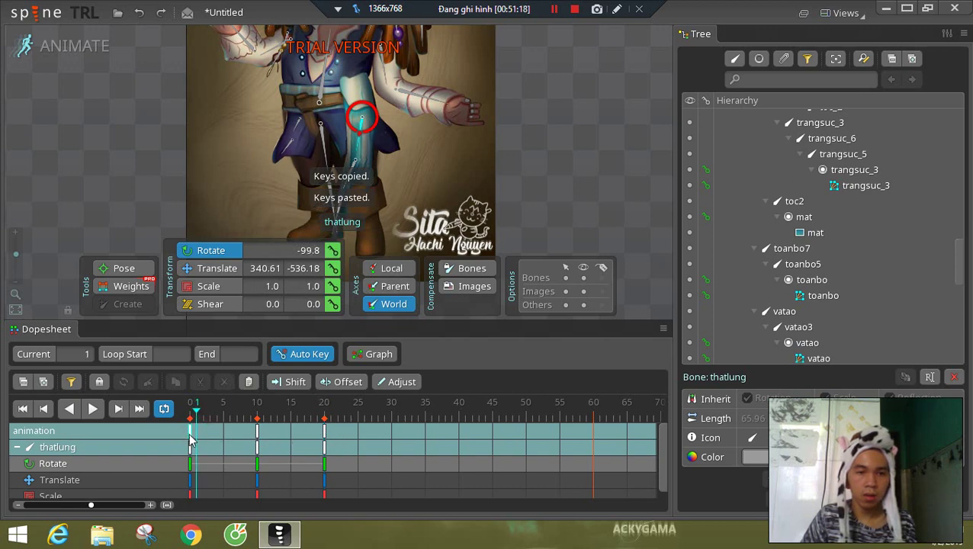
left_click(192, 439)
key("ctrl+c")
left_click(324, 438)
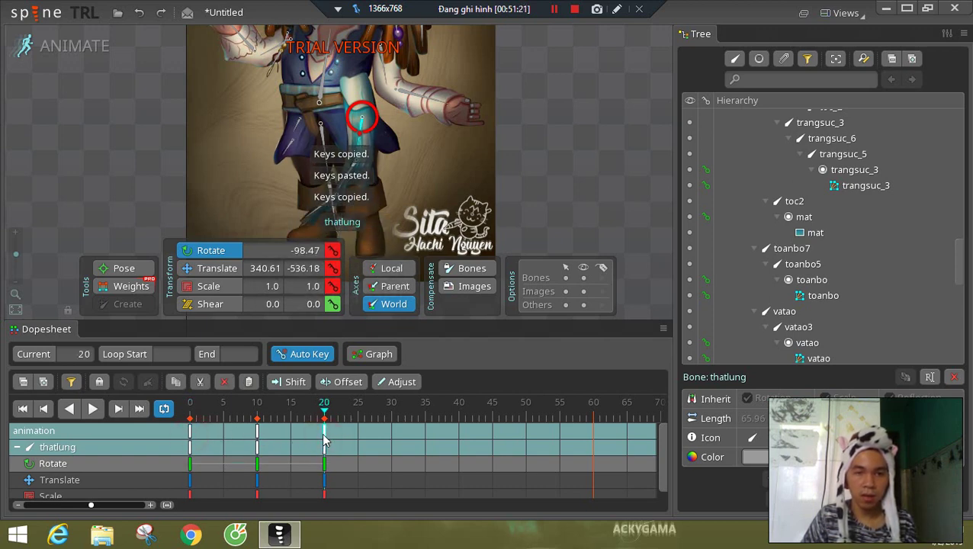
key("ctrl+v")
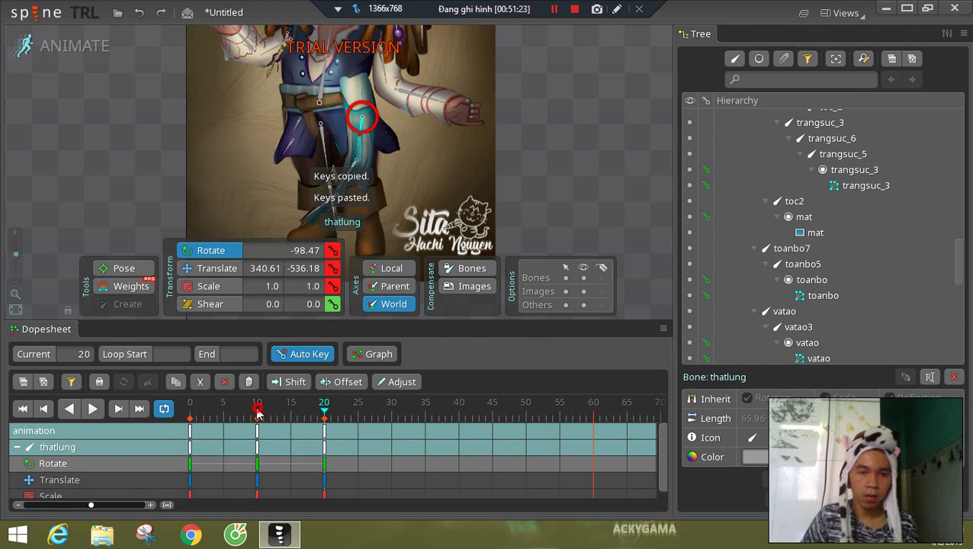
left_click(188, 412)
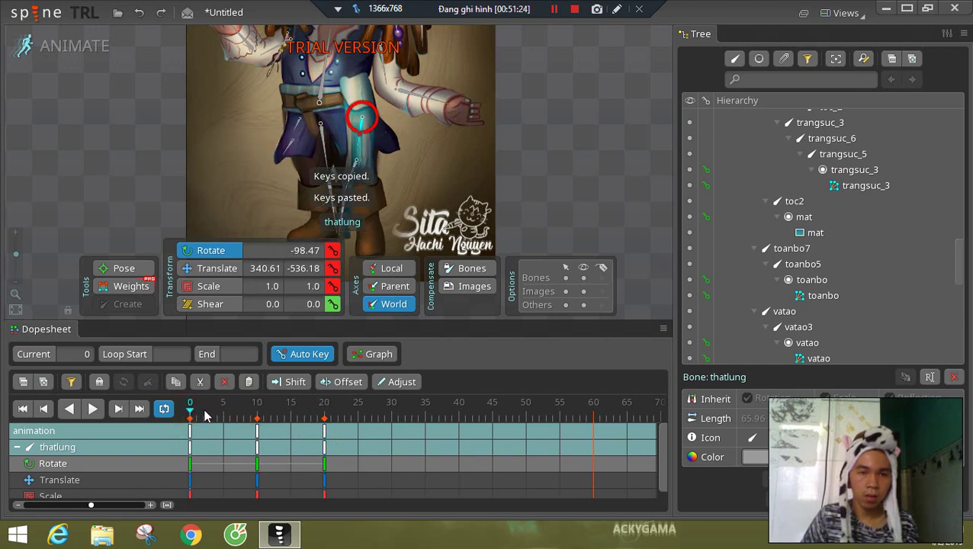
left_click_drag(202, 415, 277, 416)
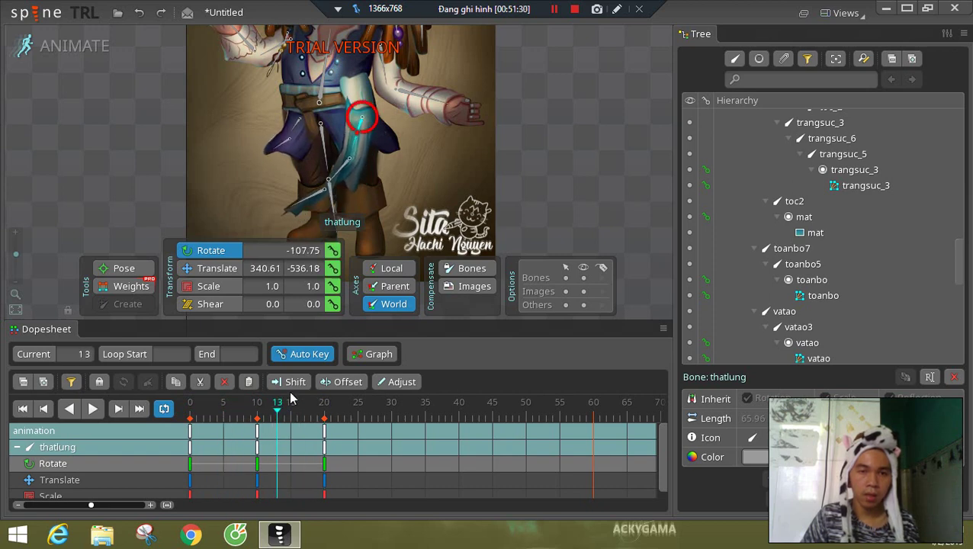
- Copy the frame 0 keys of the lower sash bones thatlung3 and thatlung2 to frame 20 and play the animation
left_click(339, 169)
left_click(313, 195, "ctrl")
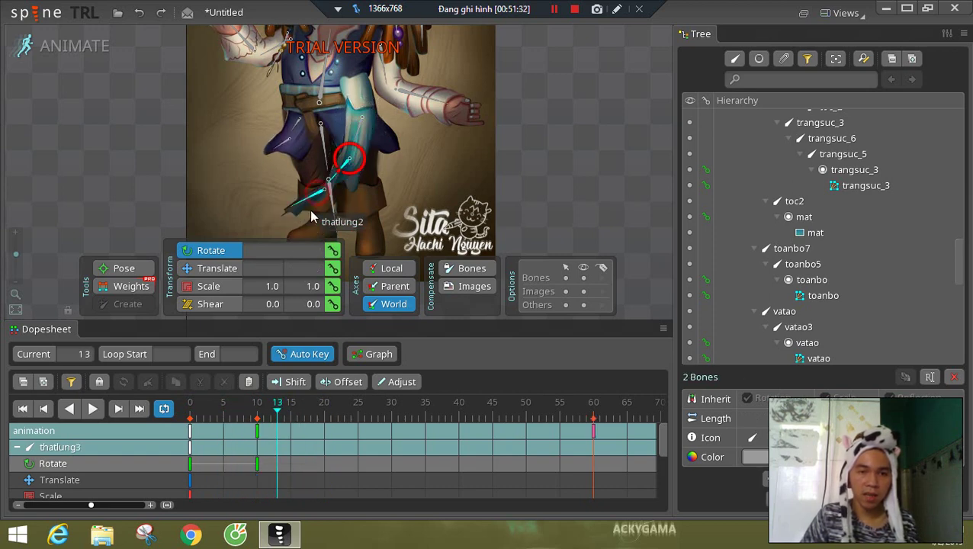
left_click(190, 408)
key("ctrl+c")
left_click(324, 419)
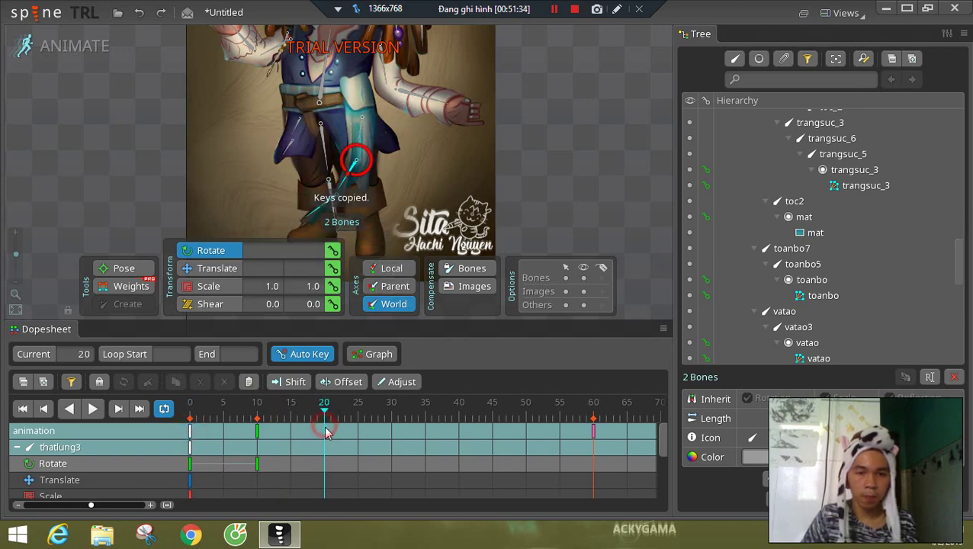
key("ctrl+v")
left_click(93, 409)
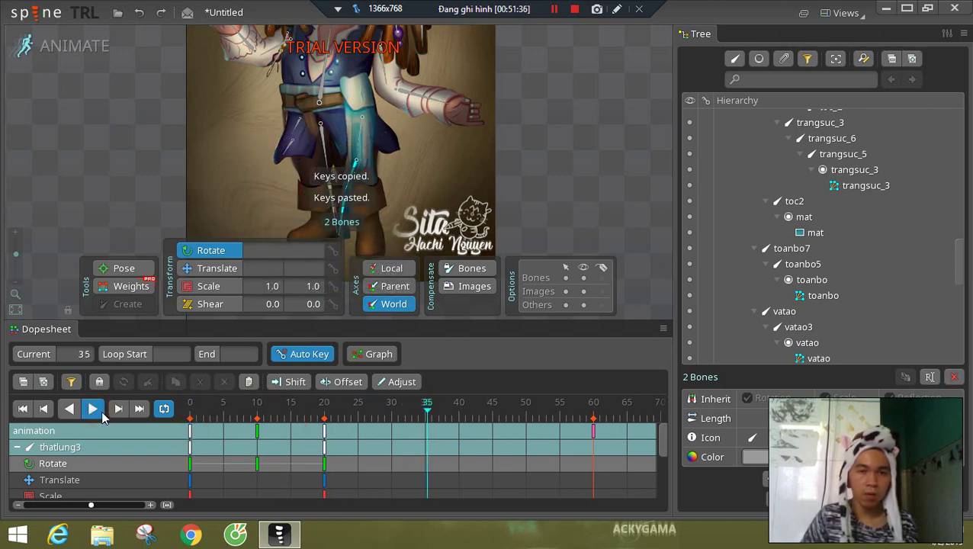
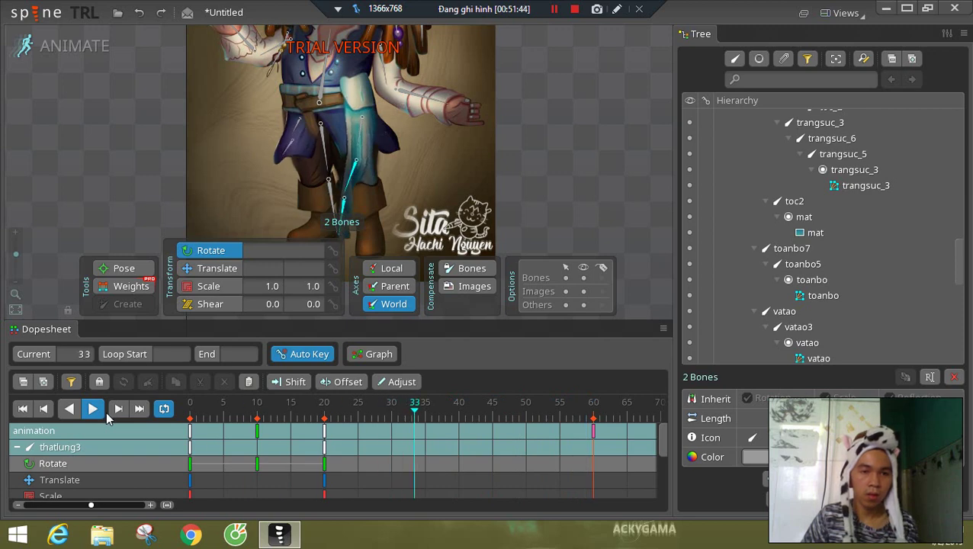
left_click(103, 411)
- Copy the frame 20 keys of thatlung, thatlung3 and thatlung2 together to frames 40 and 60
left_click_drag(296, 151, 447, 204)
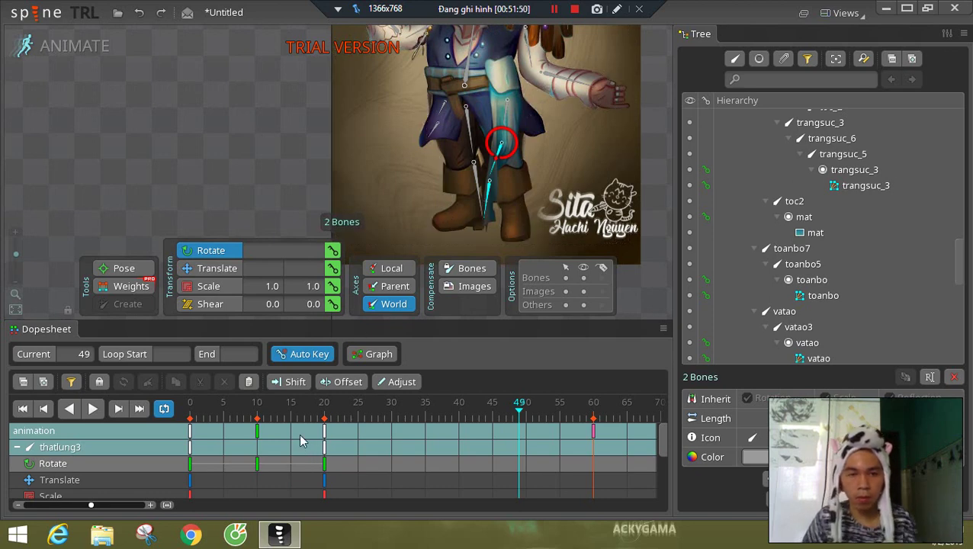
left_click(506, 115)
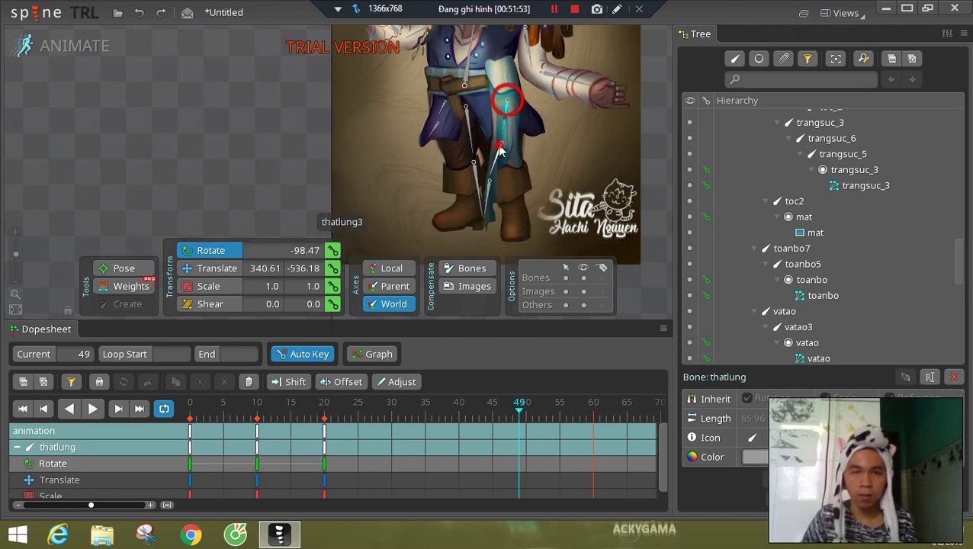
left_click(497, 153, "ctrl")
left_click(488, 186, "ctrl")
left_click(326, 436)
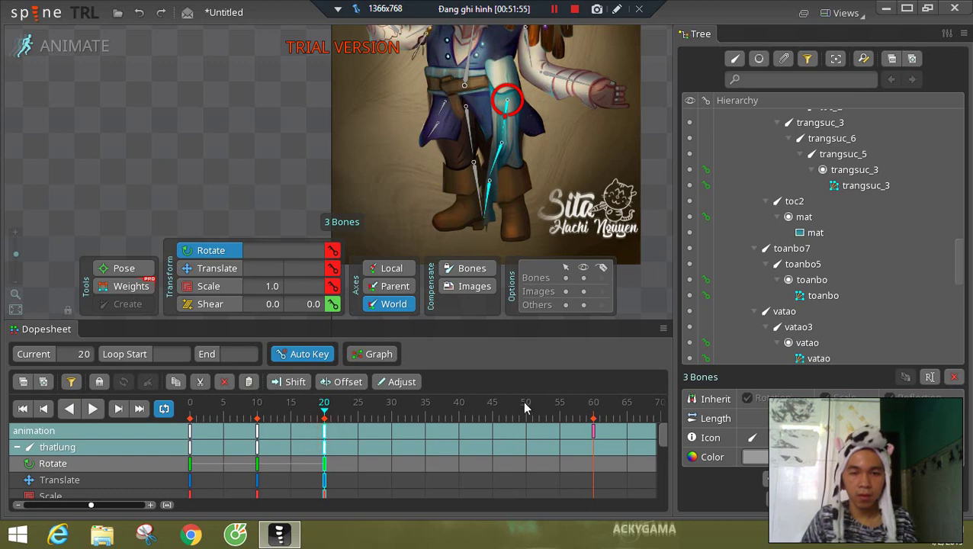
key("ctrl+c")
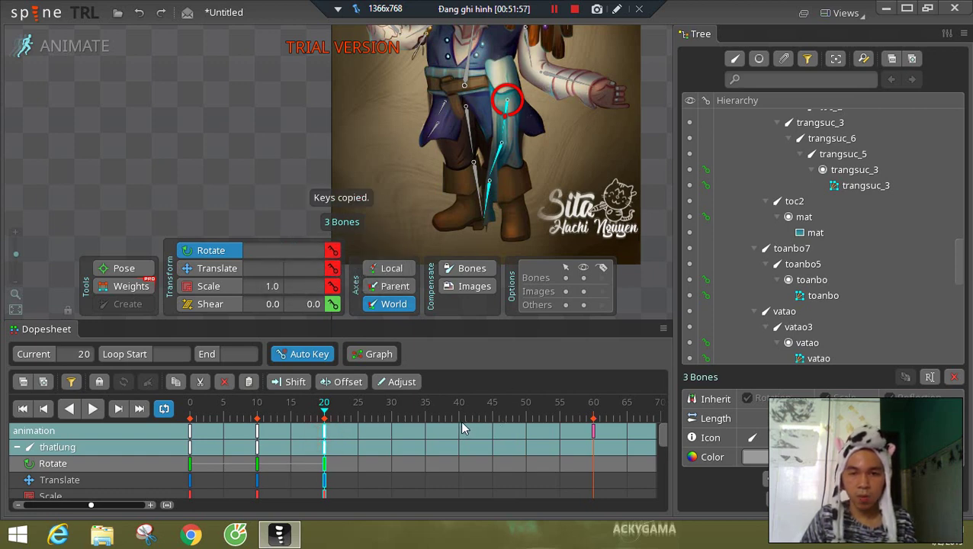
left_click(460, 422)
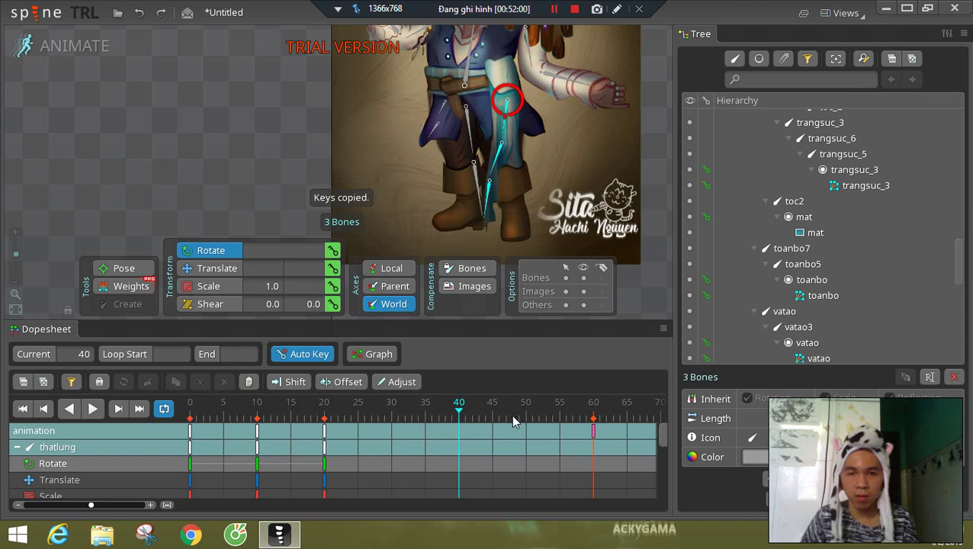
key("ctrl+v")
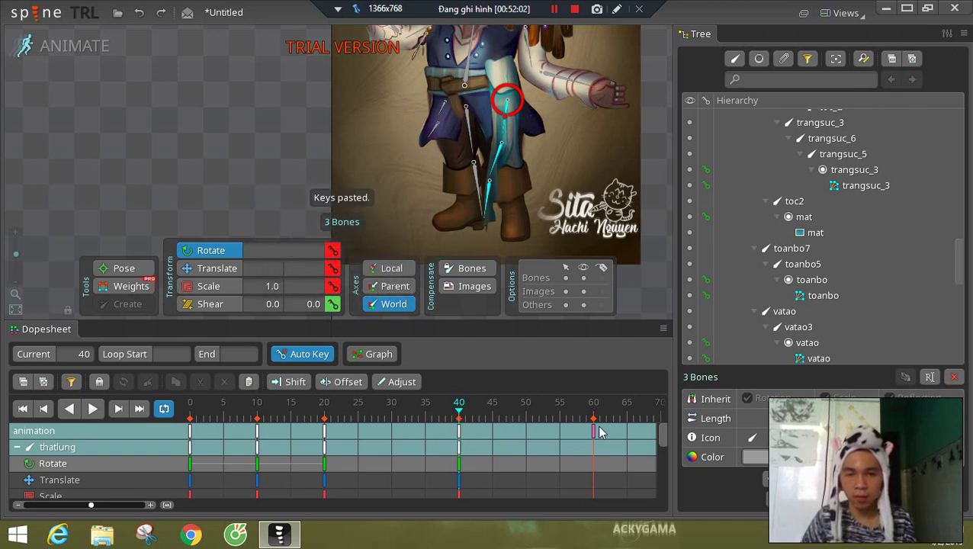
left_click(593, 433)
key("ctrl+v")
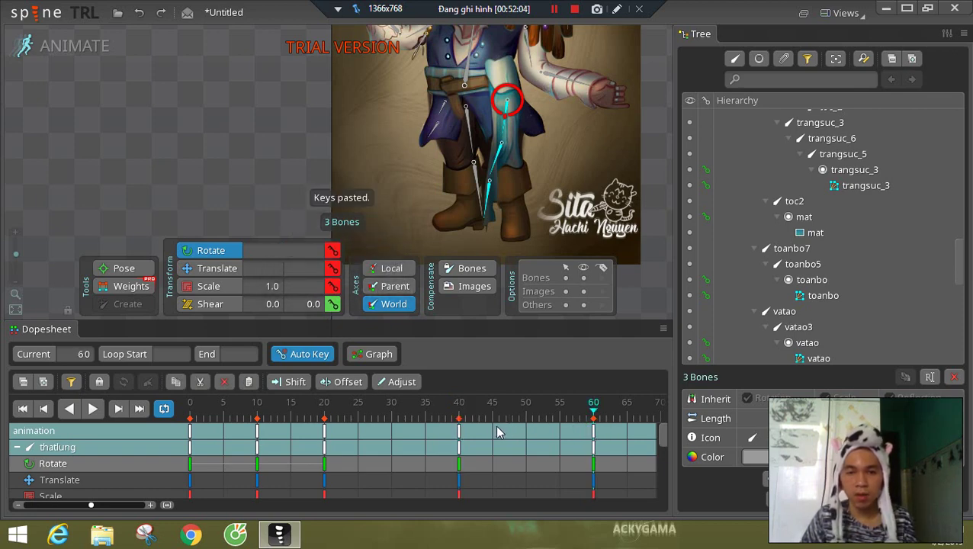
- Paste the copied rest-pose keys of the three sash bones at frames 50 and 55 as well
left_click(493, 429)
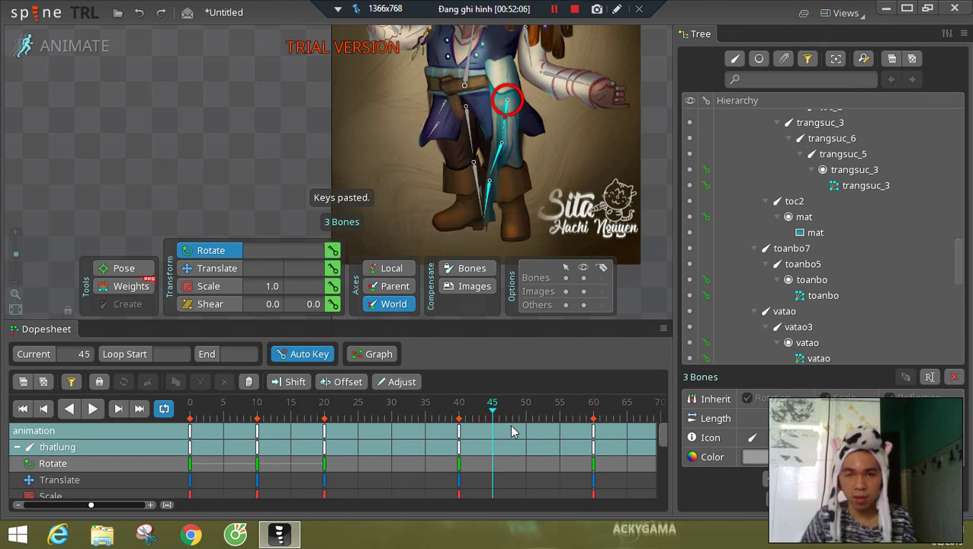
left_click(527, 432)
key("ctrl+v")
left_click(558, 433)
key("ctrl+v")
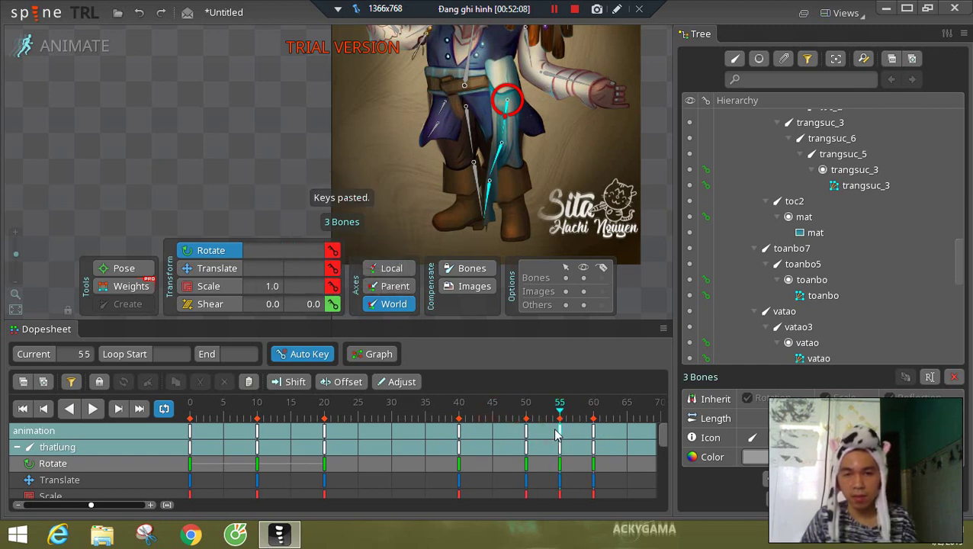
- Rotate the three sash bones together at frame 50 so the sash swings outward, and copy that pose's keys to frame 55
left_click(526, 433)
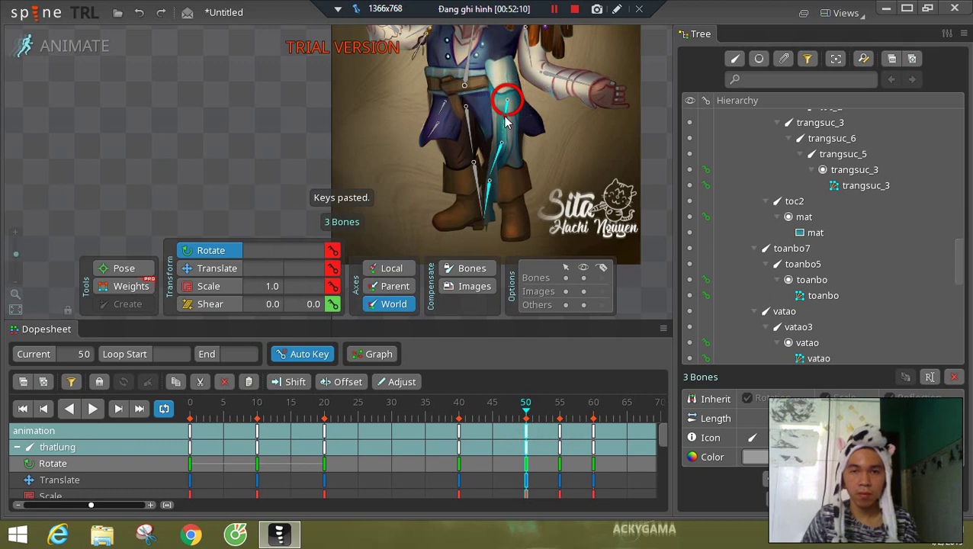
left_click_drag(504, 125, 480, 151)
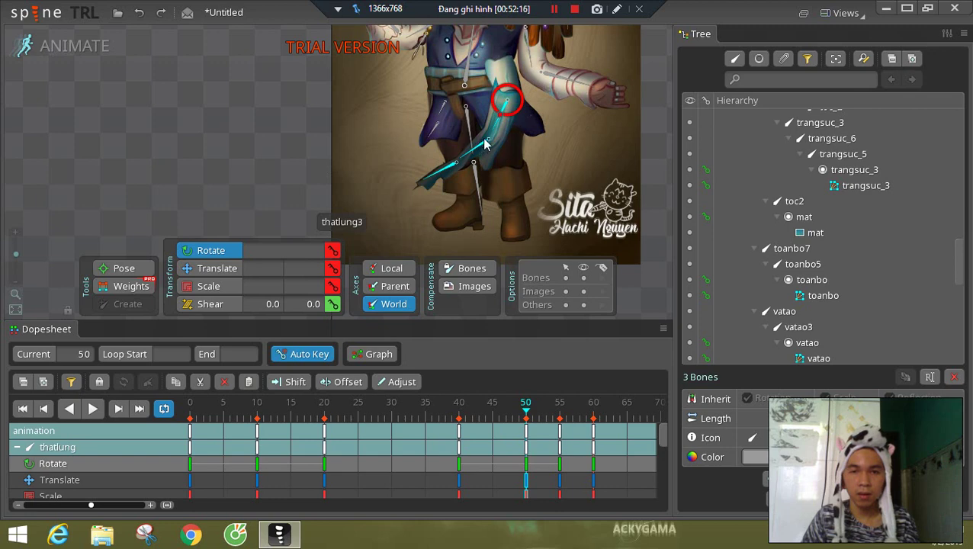
left_click(559, 432)
left_click(526, 433)
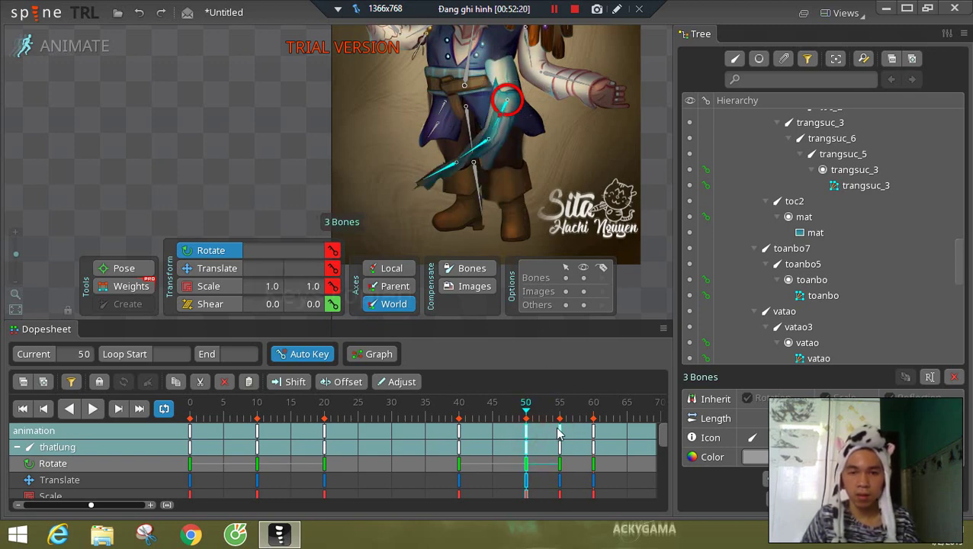
key("ctrl+c")
left_click(560, 432)
key("ctrl+v")
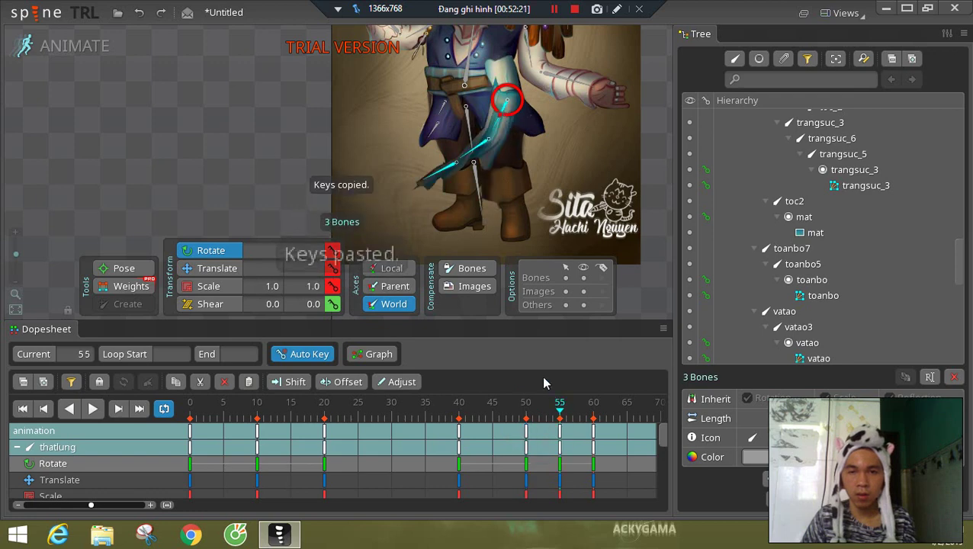
- At frame 55, raise thatlung3 slightly and rotate thatlung2 to about -143°, and play the animation to check the sash
left_click(477, 151)
left_click(450, 156)
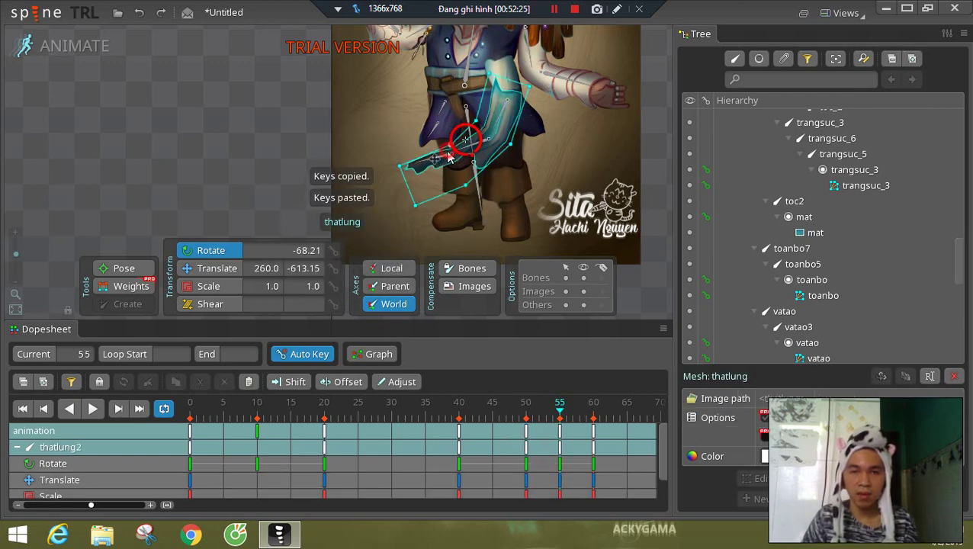
left_click(450, 145)
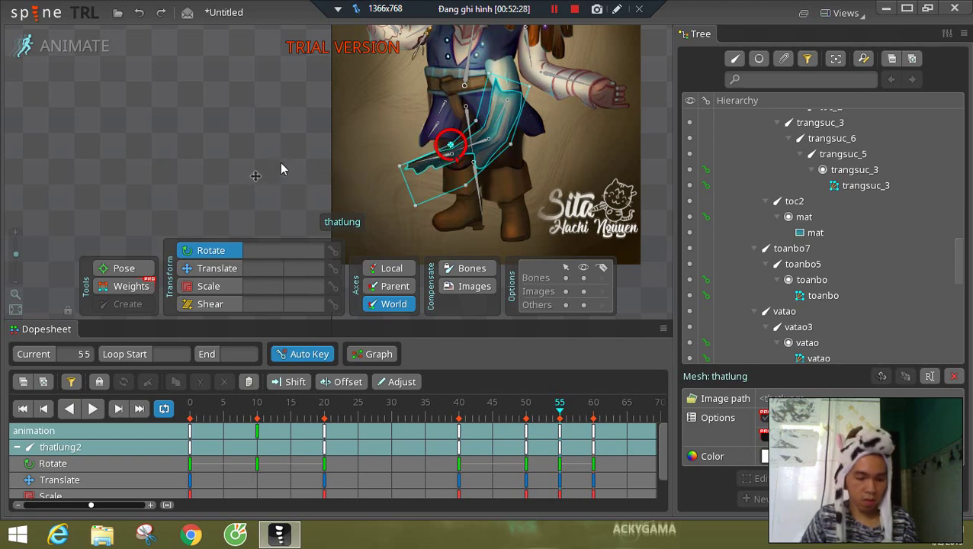
key("m")
left_click(438, 163)
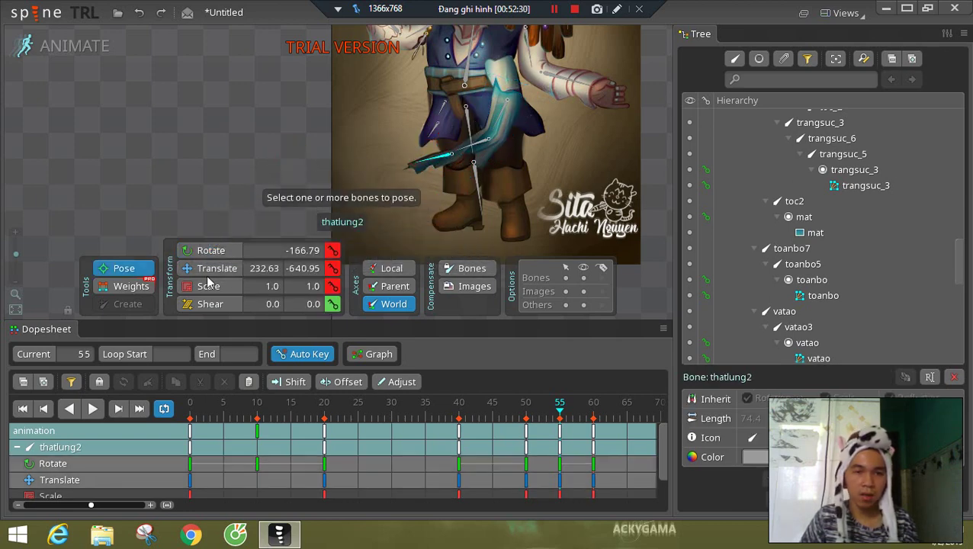
left_click(210, 250)
left_click_drag(446, 156, 436, 176)
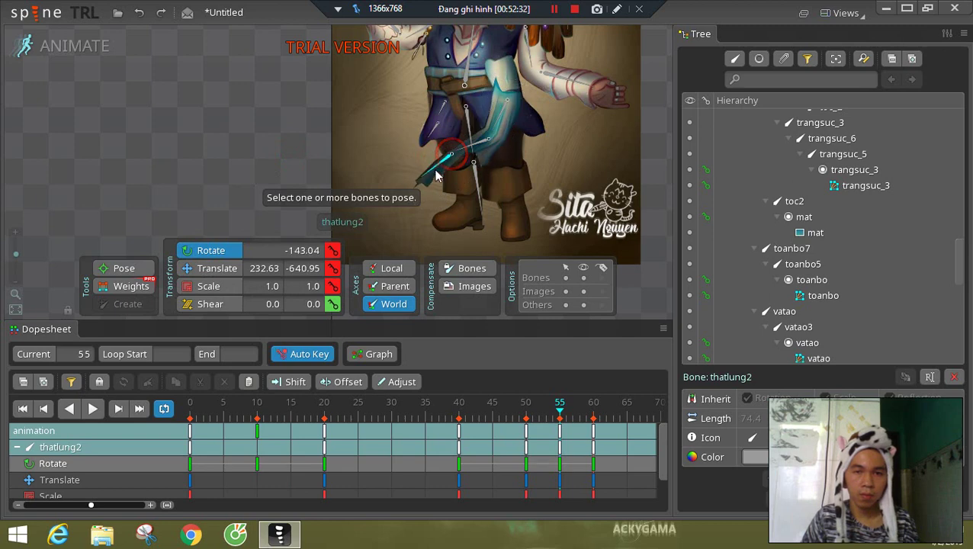
left_click(93, 410)
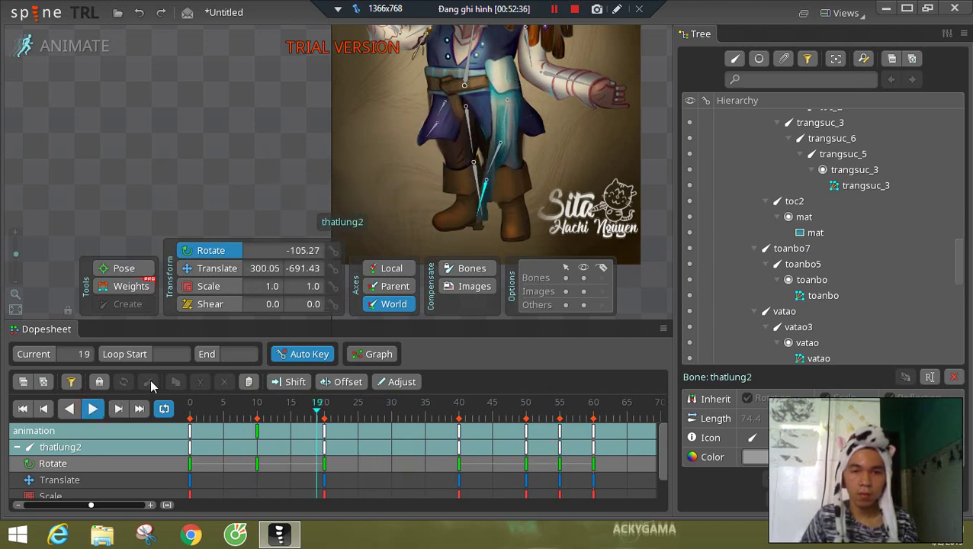
left_click(92, 409)
- Copy the frame 10 and 20 keys of the coat-flap bones vatao and vatao3 to frames 40 and 50
left_click(437, 119)
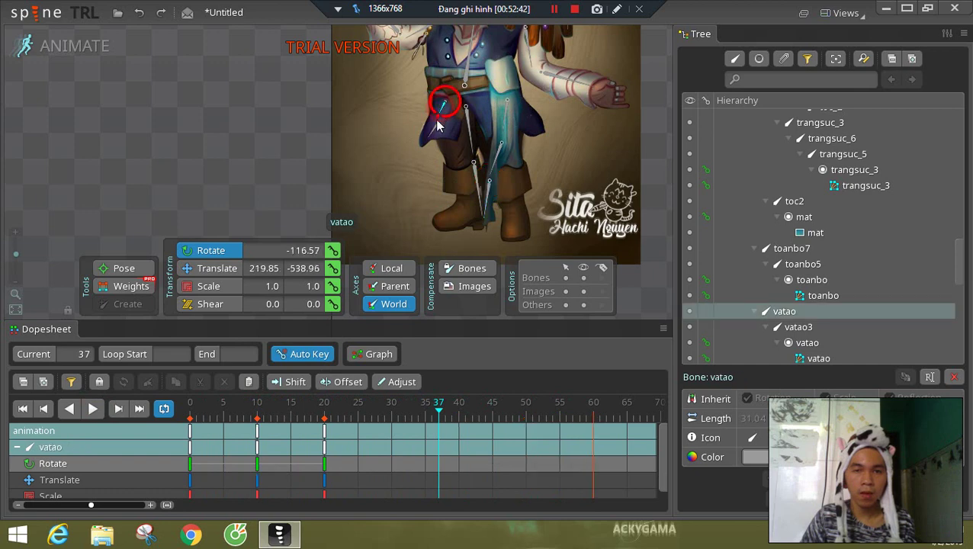
left_click(434, 129, "ctrl")
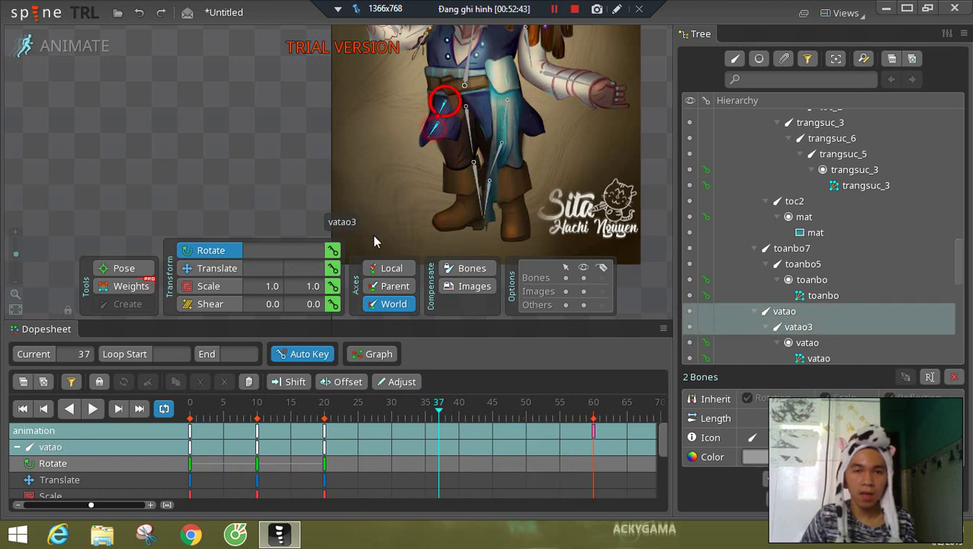
left_click(257, 431)
key("ctrl+c")
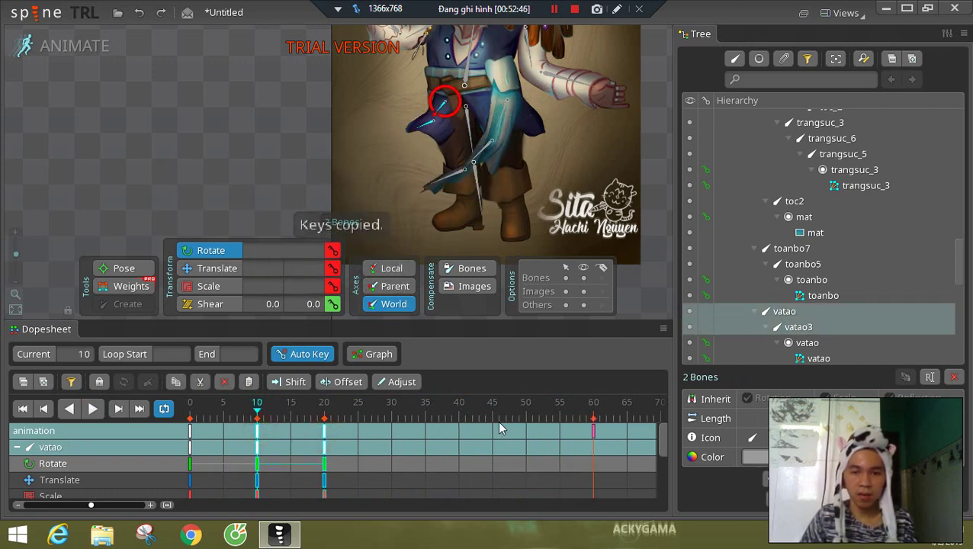
left_click(458, 423)
key("ctrl+v")
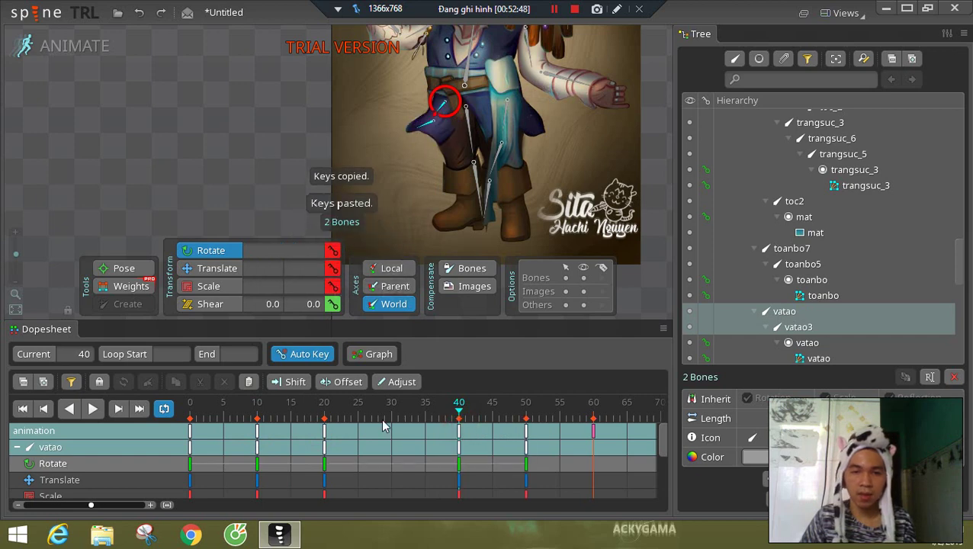
- Play the animation to check the coat flap's swing
left_click(96, 412)
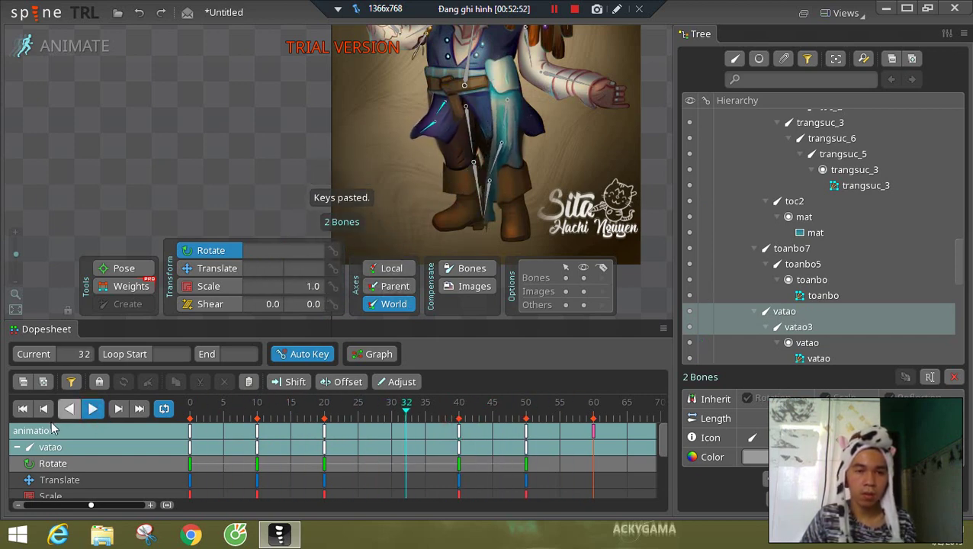
left_click(93, 411)
left_click_drag(244, 99, 117, 207)
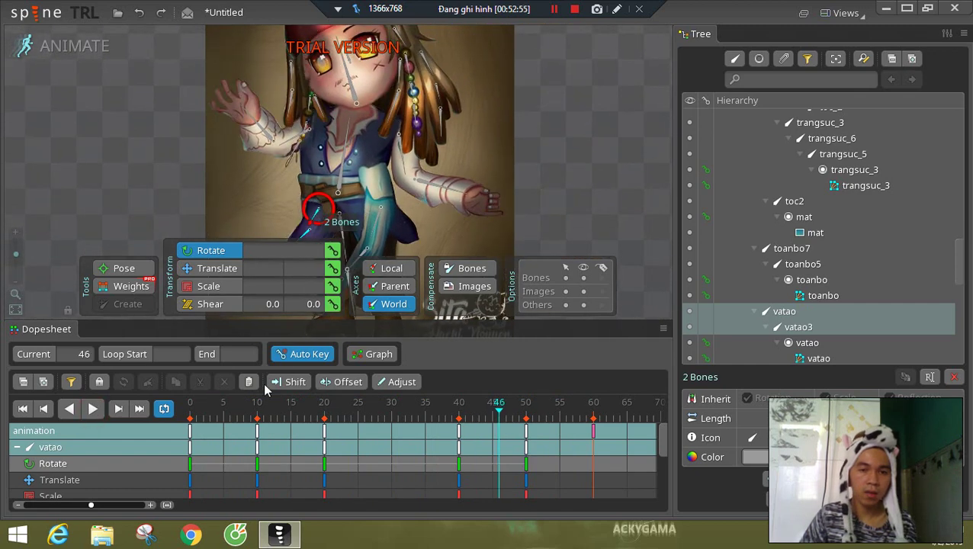
- Copy the frame 0 keys of the coat-flap bones to frame 60 and play the animation to check the loop
left_click(192, 419)
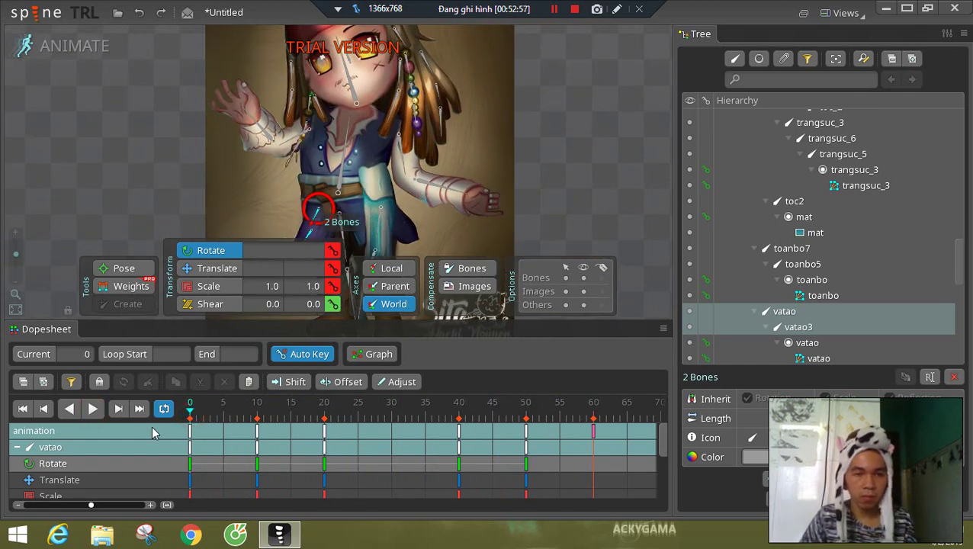
left_click(190, 433)
key("ctrl+c")
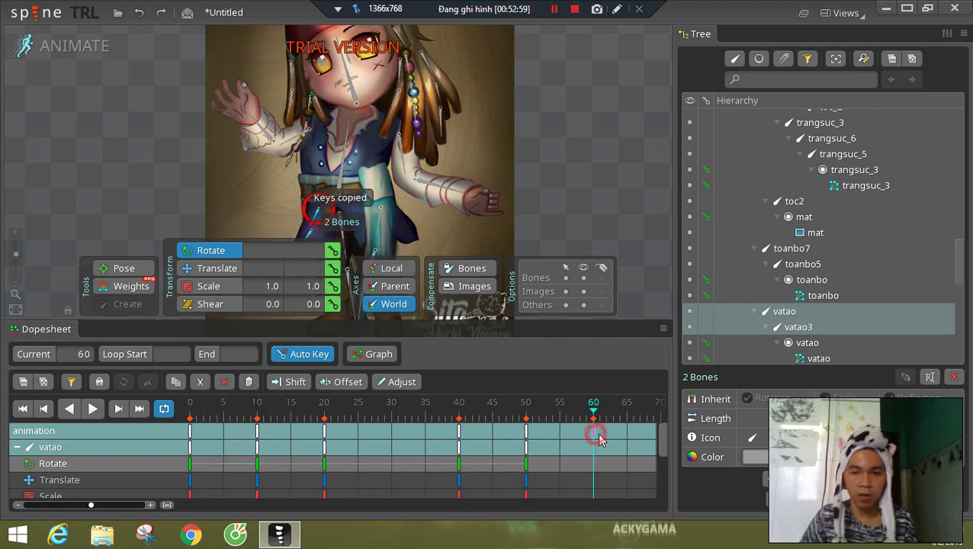
key("ctrl+v")
left_click(93, 408)
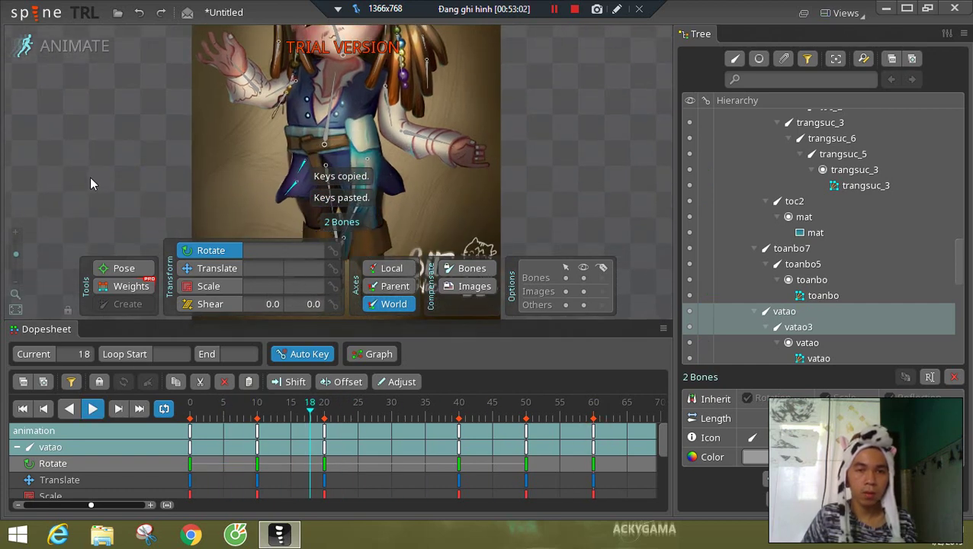
left_click(95, 407)
- Copy the frame 0 keys of the headband bead bones trangsuc and trangsuc3 to frames 20 and 10
left_click_drag(163, 111, 144, 172)
left_click_drag(143, 48, 126, 158)
left_click(304, 102)
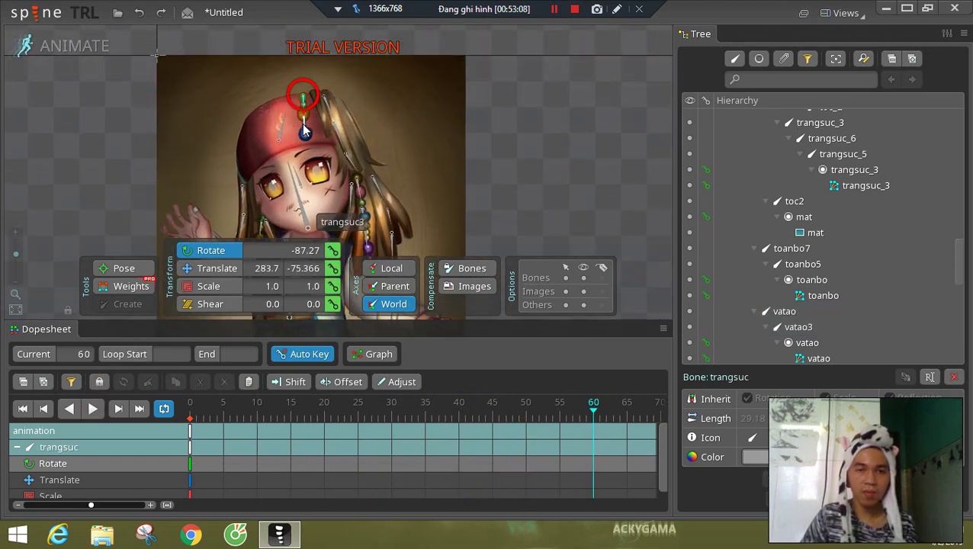
left_click(190, 433)
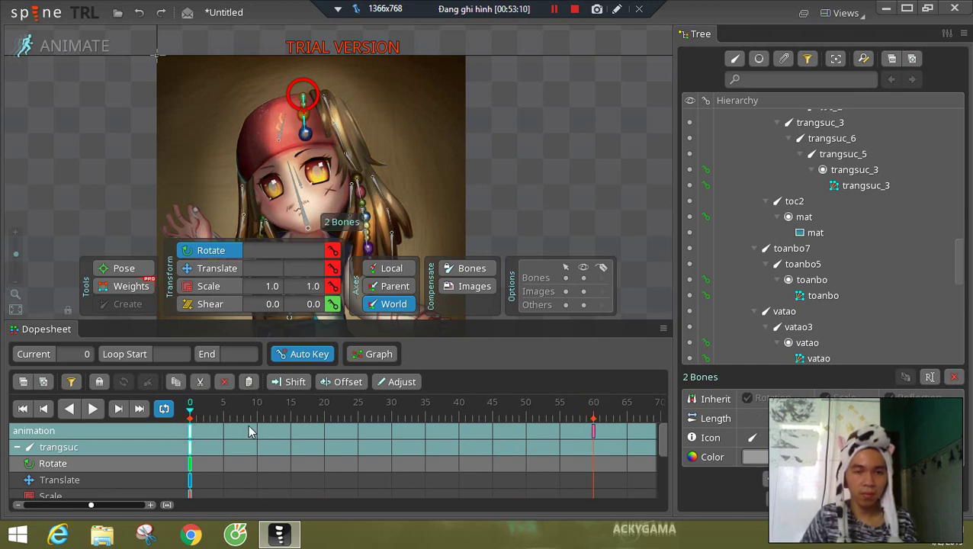
key("ctrl+c")
left_click(322, 431)
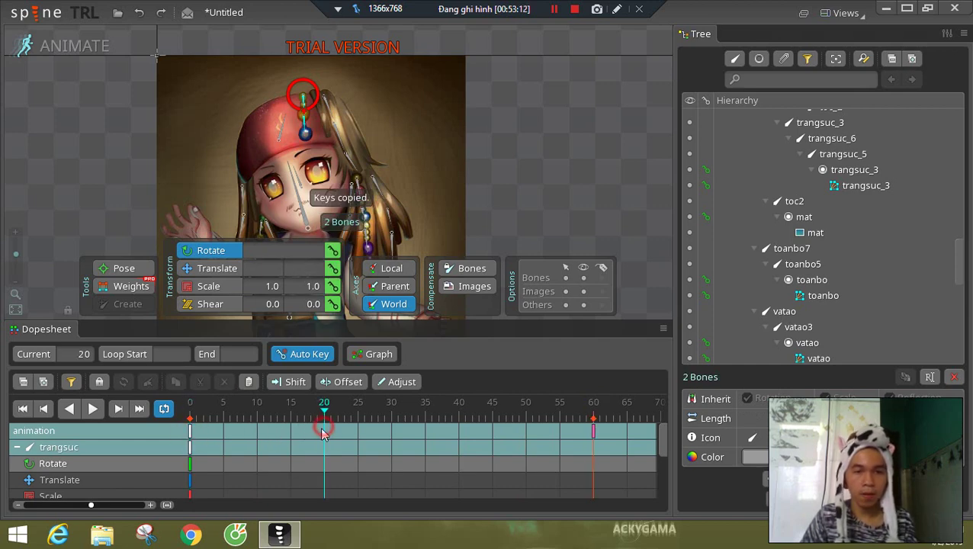
key("ctrl+v")
left_click(257, 429)
key("ctrl+v")
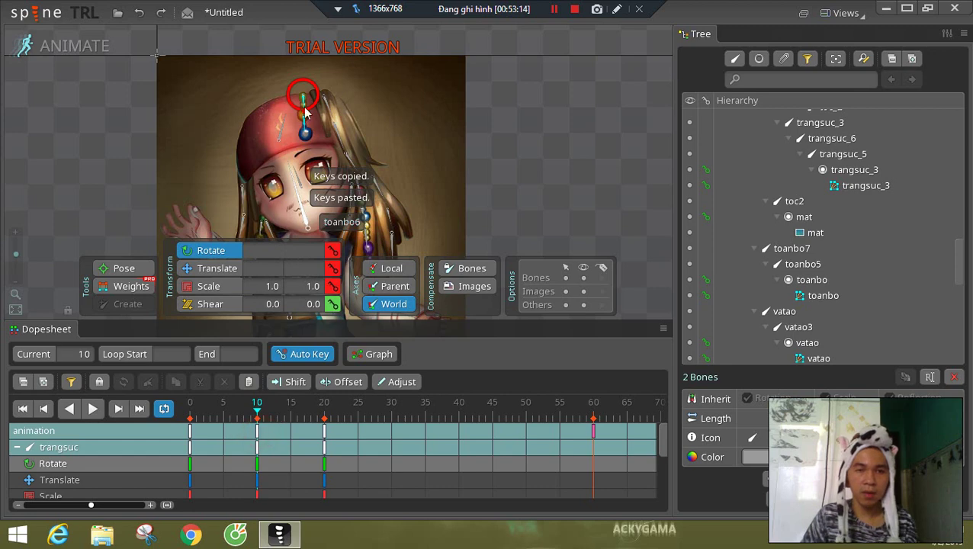
- At frame 10, swing the headband bead bones sideways with trangsuc3 at about -122°, and play the animation to check them
key("ctrl+z")
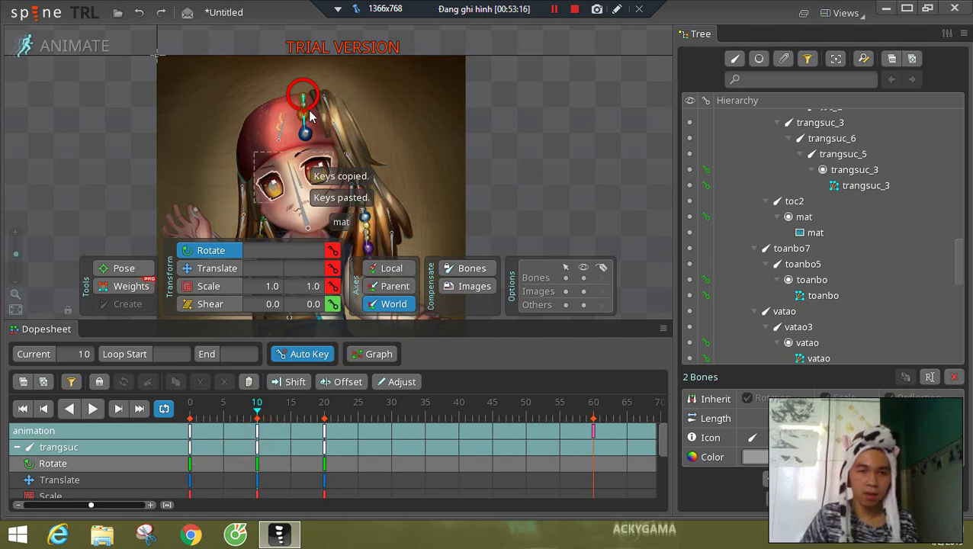
left_click_drag(305, 112, 295, 126)
left_click(303, 126)
left_click_drag(464, 174, 495, 121)
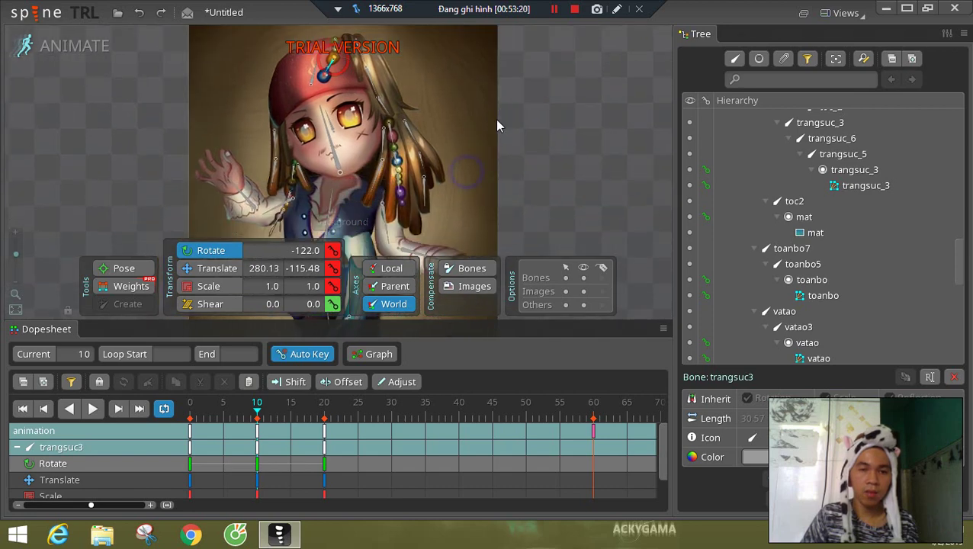
left_click(96, 411)
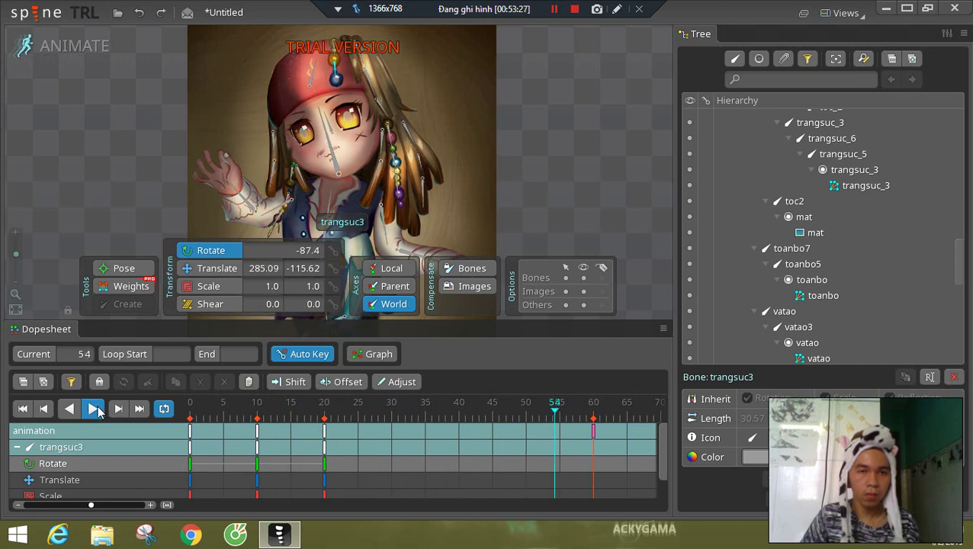
left_click(93, 409)
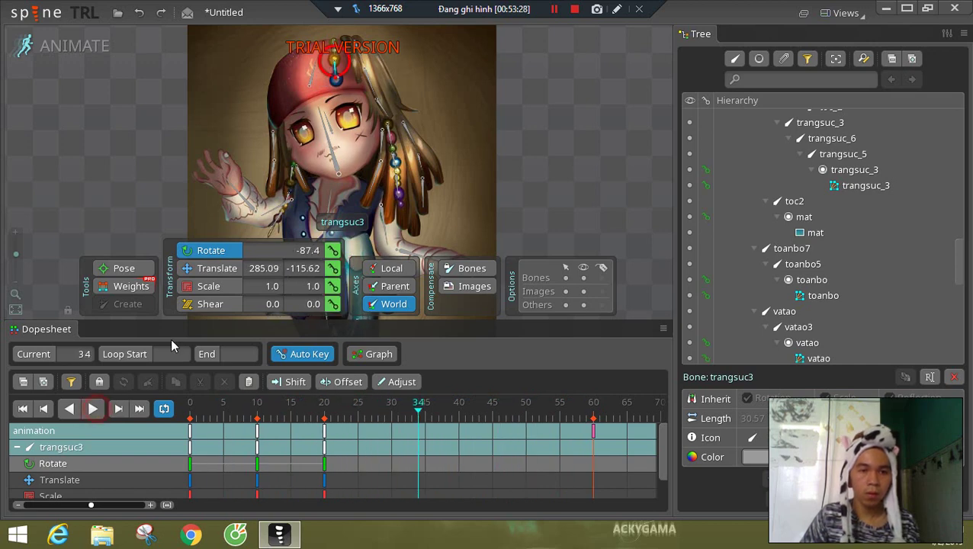
- Copy the frame 0 keys of the hair-strand bones toc_4 and toc_6 to frames 20 and 30
left_click(272, 146)
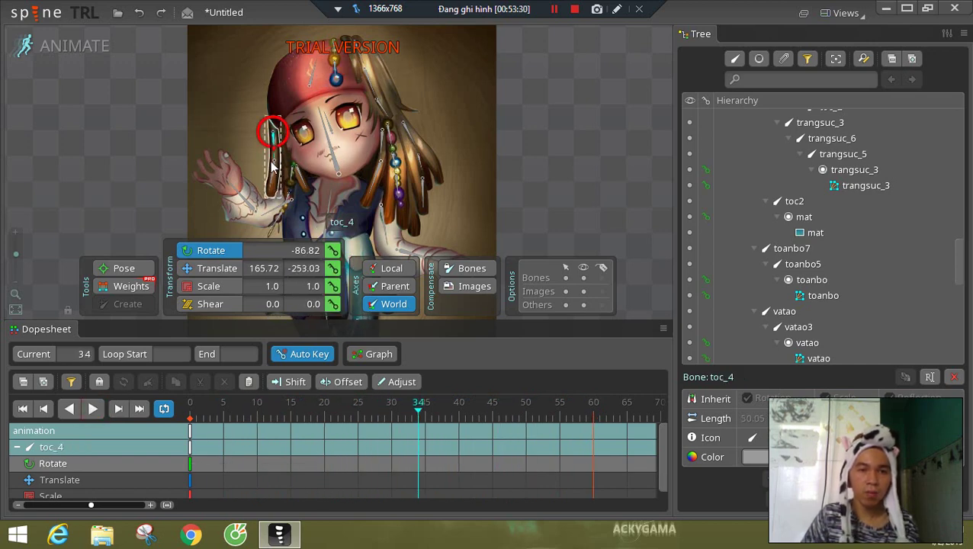
left_click(192, 433)
key("ctrl+c")
left_click(324, 423)
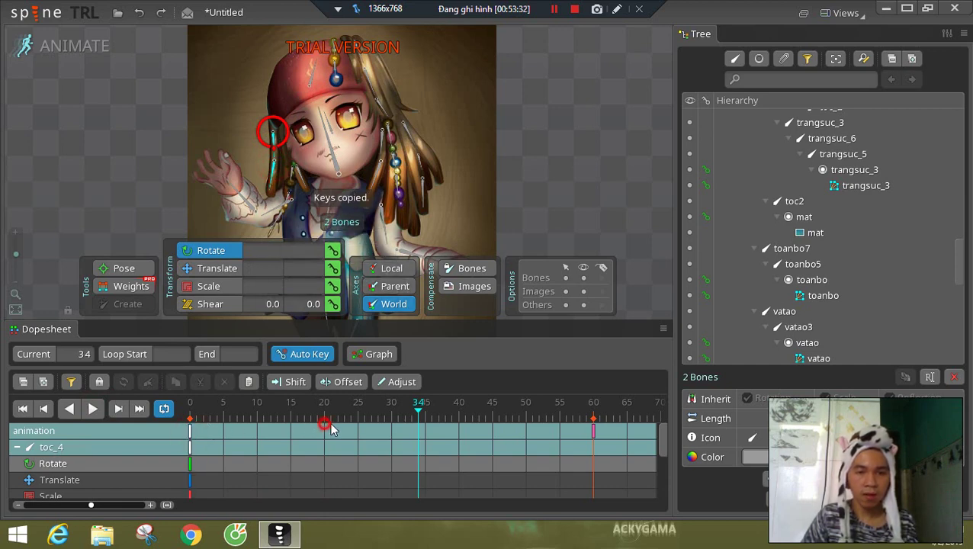
key("ctrl+v")
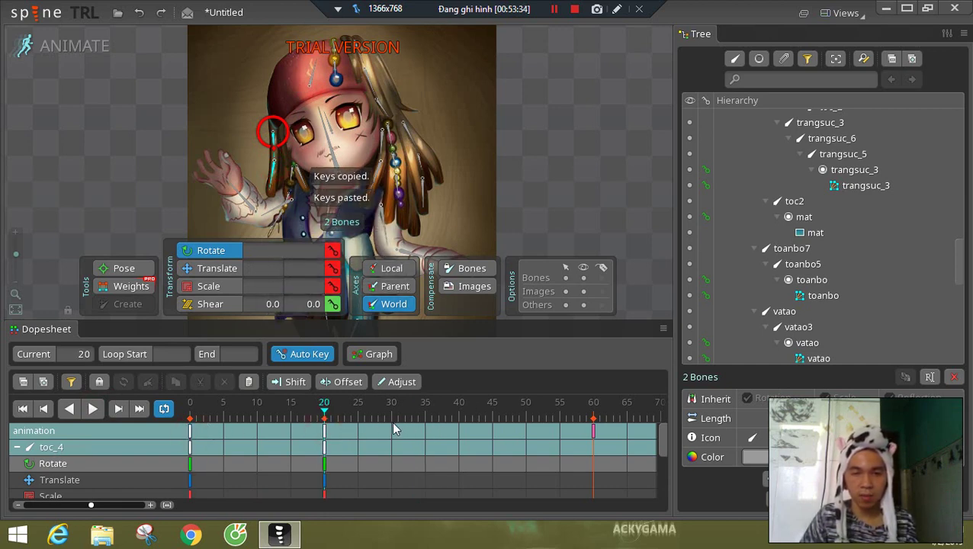
left_click(392, 427)
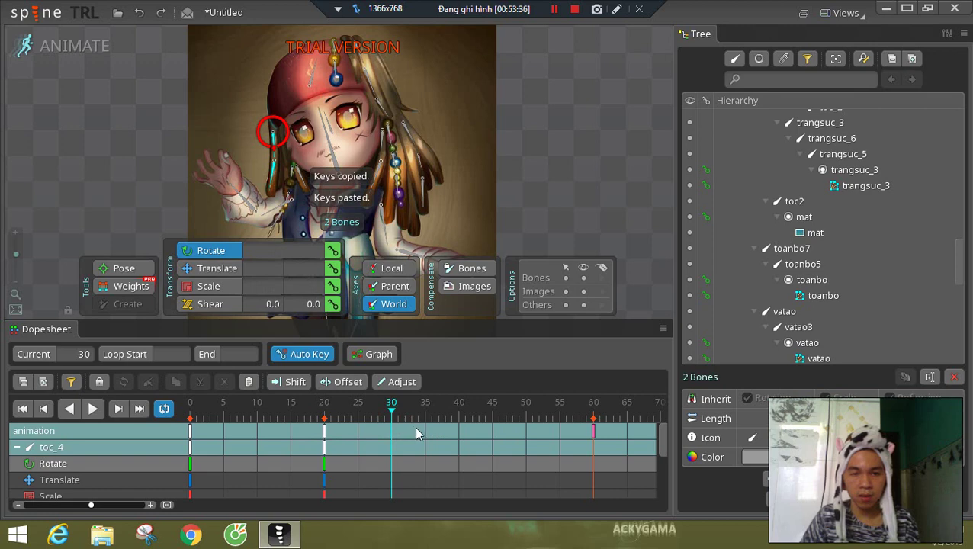
key("ctrl+v")
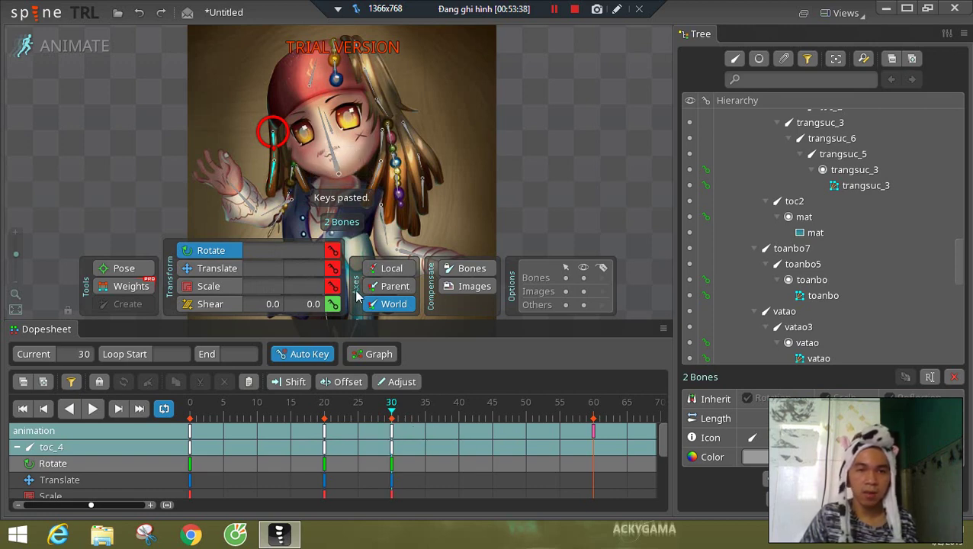
- Copy the frame 0 keys of toc_4 and toc_6 to frame 60 to close the loop
left_click(190, 429)
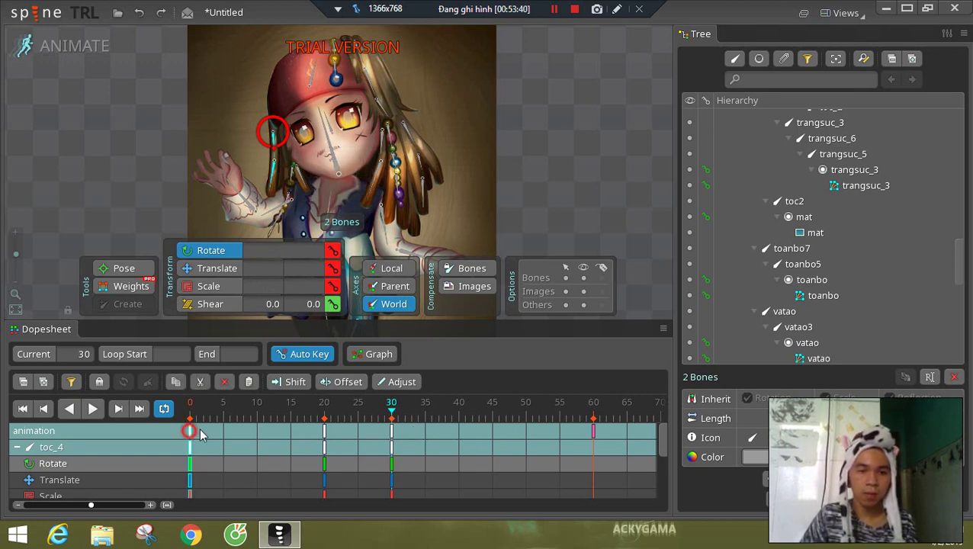
key("ctrl+c")
left_click(593, 432)
key("ctrl+v")
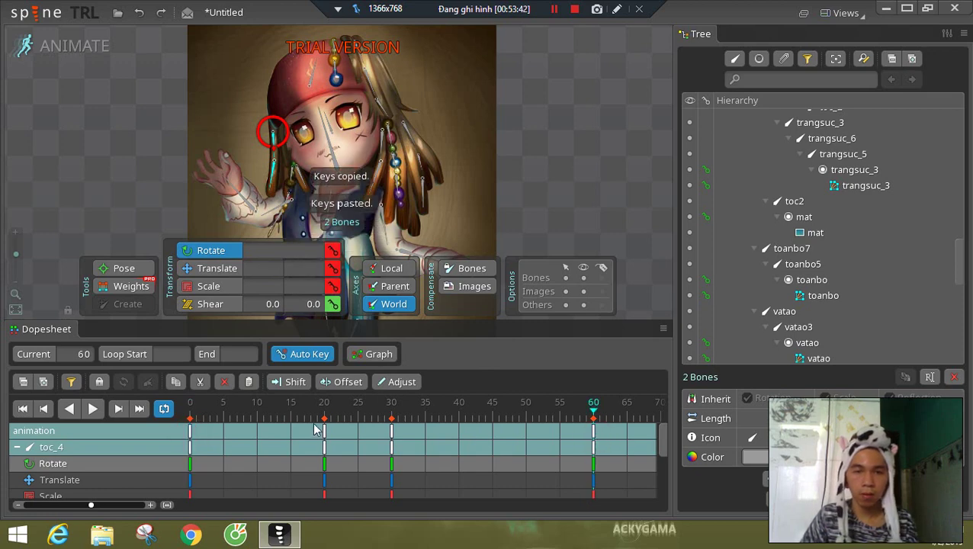
- At frame 20, swing toc_4 and toc_6 outward with toc_6 at about -134°, and play the animation to check the strand
left_click(324, 431)
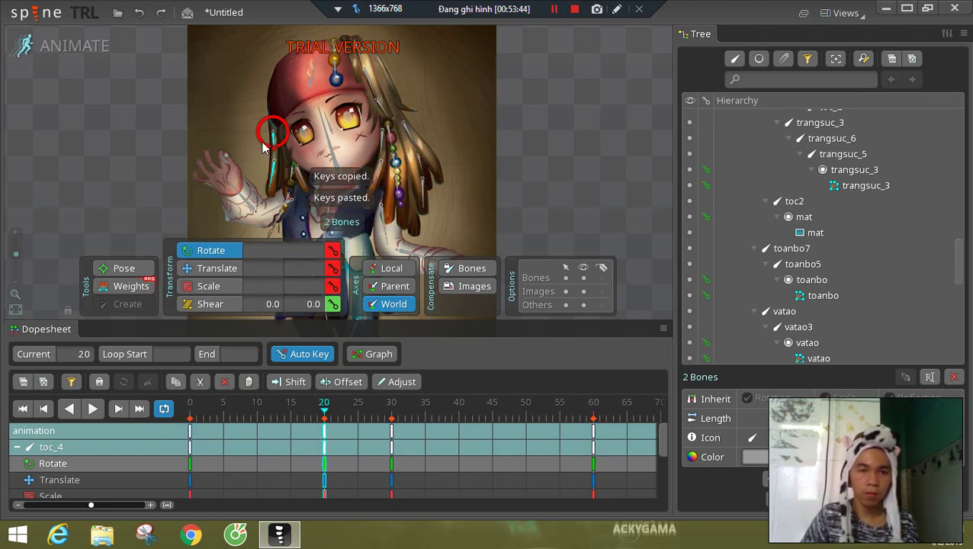
left_click(265, 170)
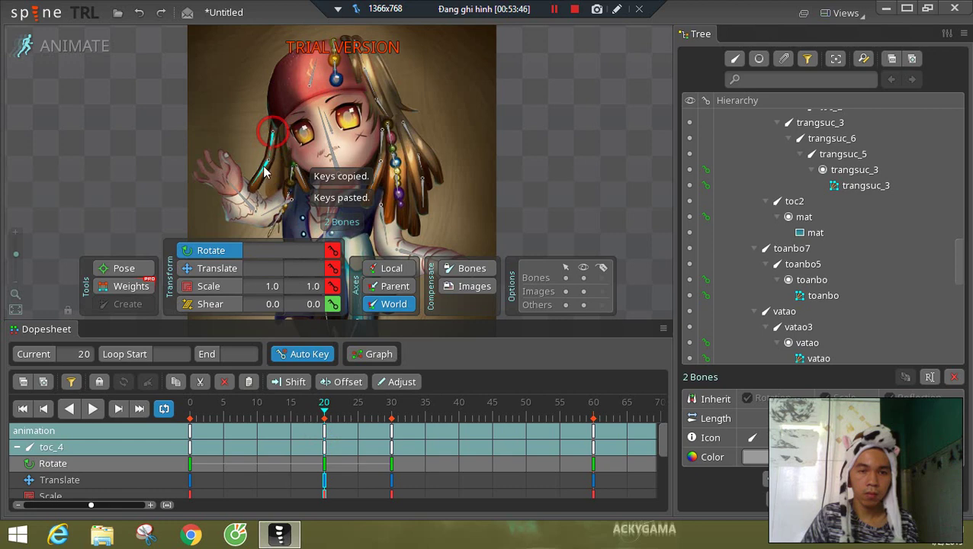
left_click_drag(262, 174, 256, 177)
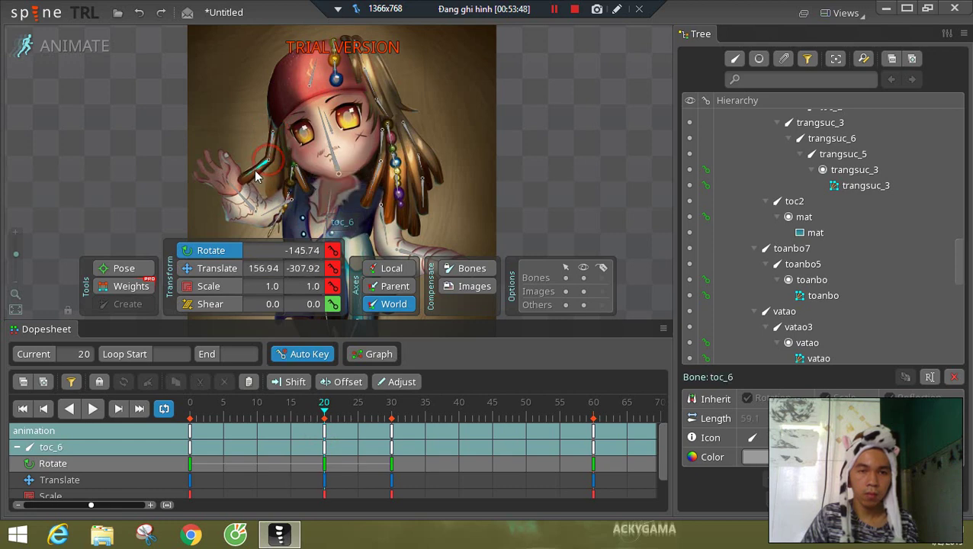
left_click(94, 409)
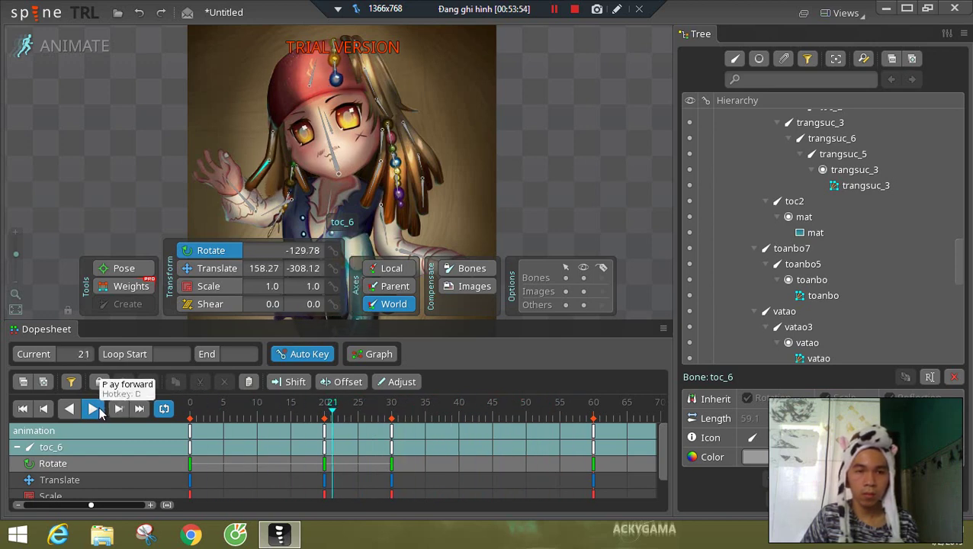
- Copy toc_6's keys from frames 20 and 30 to frames 40 and 50, and play the animation to check the hair
left_click(324, 433)
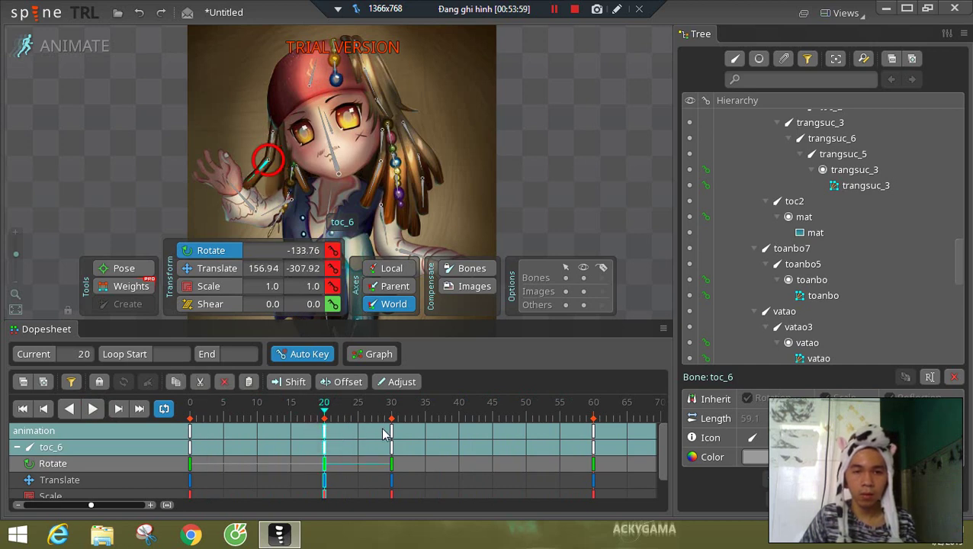
key("ctrl+c")
left_click(459, 418)
key("ctrl+v")
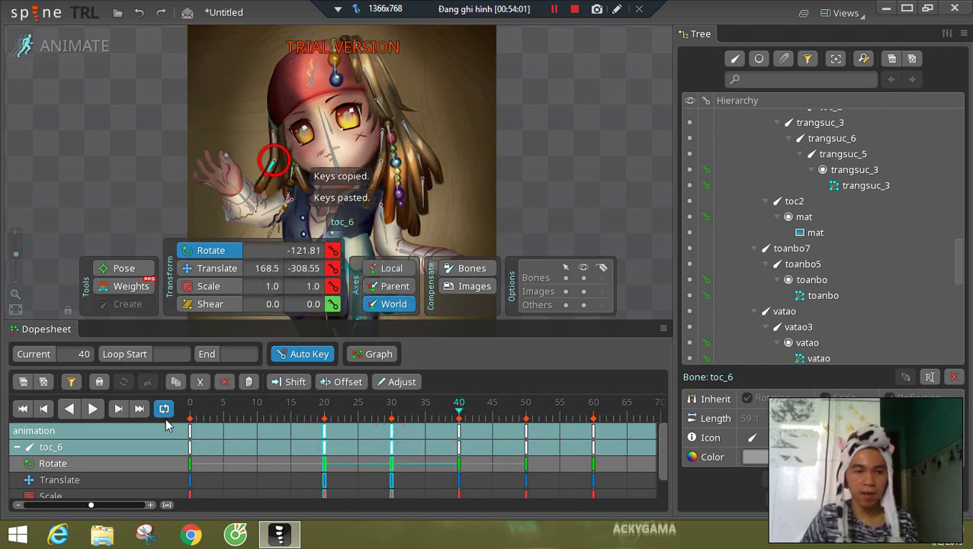
left_click(101, 409)
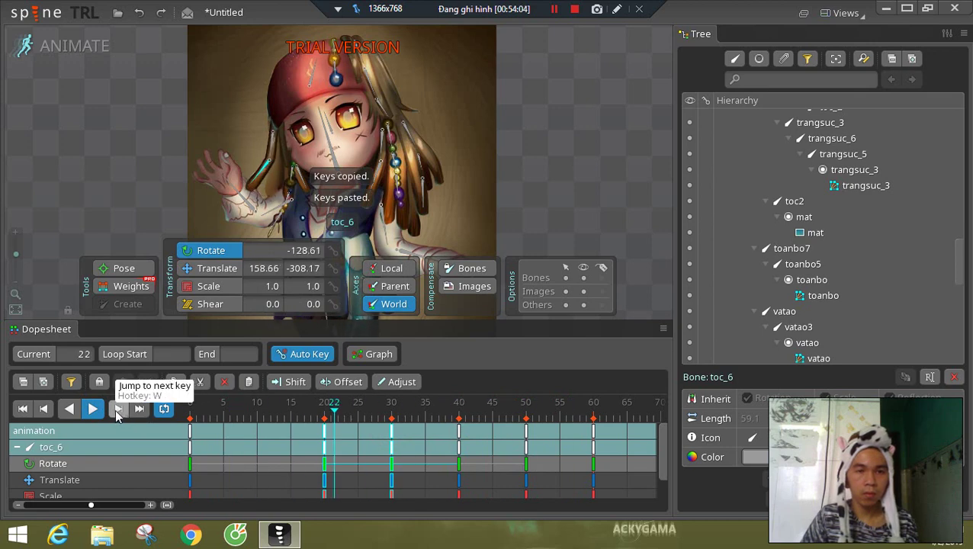
left_click(92, 409)
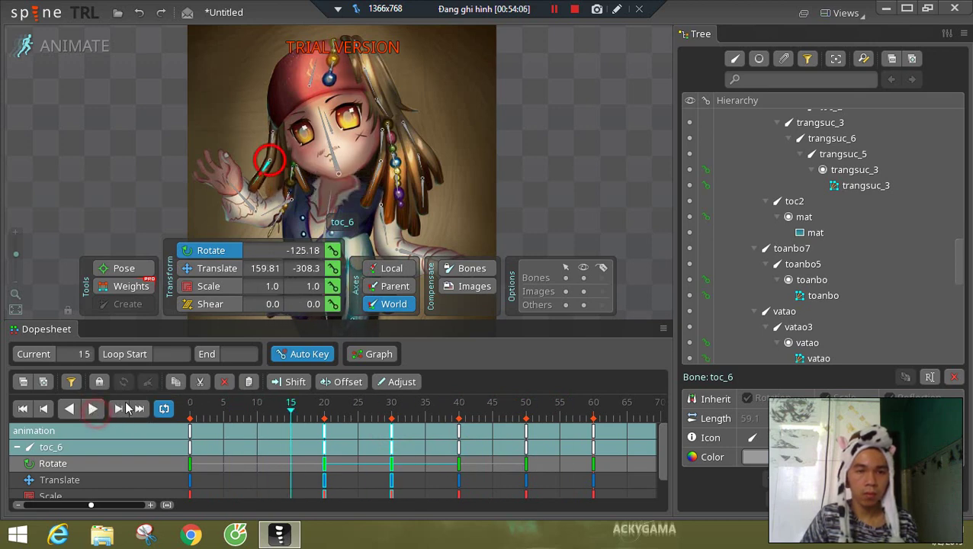
- Copy the frame 0 keys of the hair bone toc_5 to frame 10 and rotate the bone there to about -83°
left_click(295, 170)
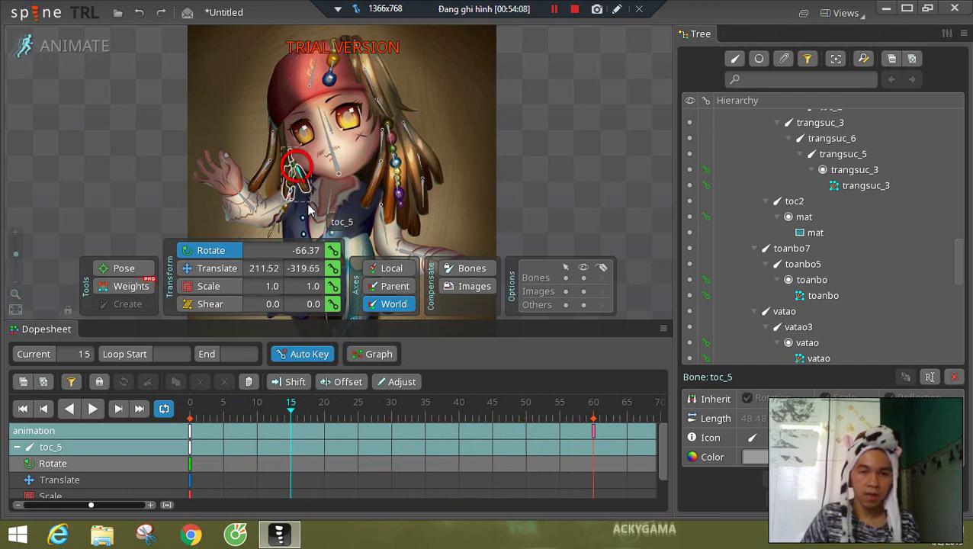
left_click(198, 431)
key("ctrl+c")
left_click(259, 419)
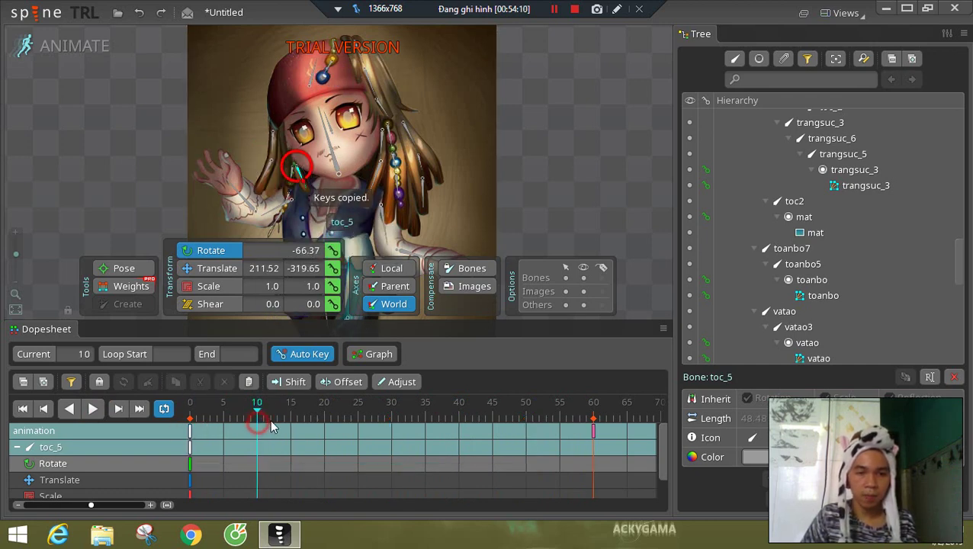
key("ctrl+v")
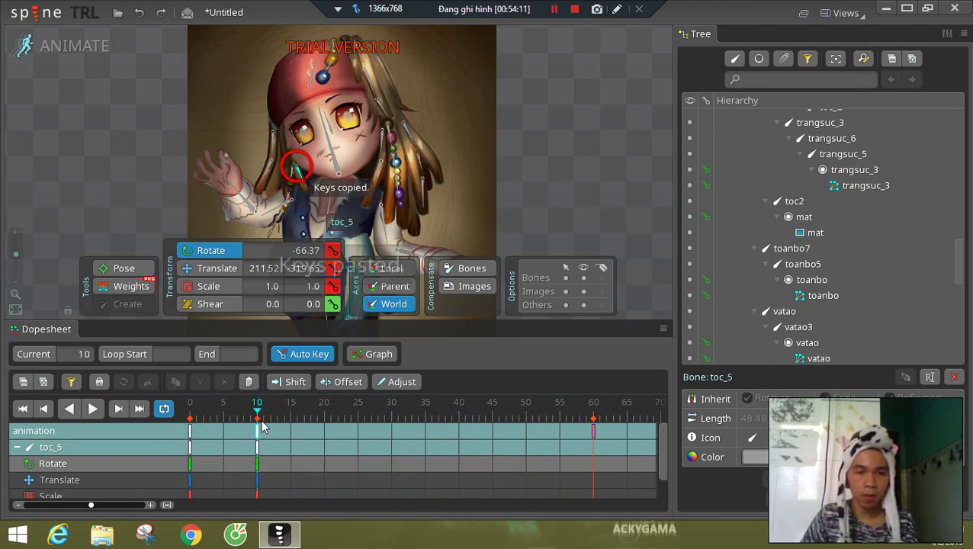
left_click(304, 187)
left_click_drag(304, 187, 296, 172)
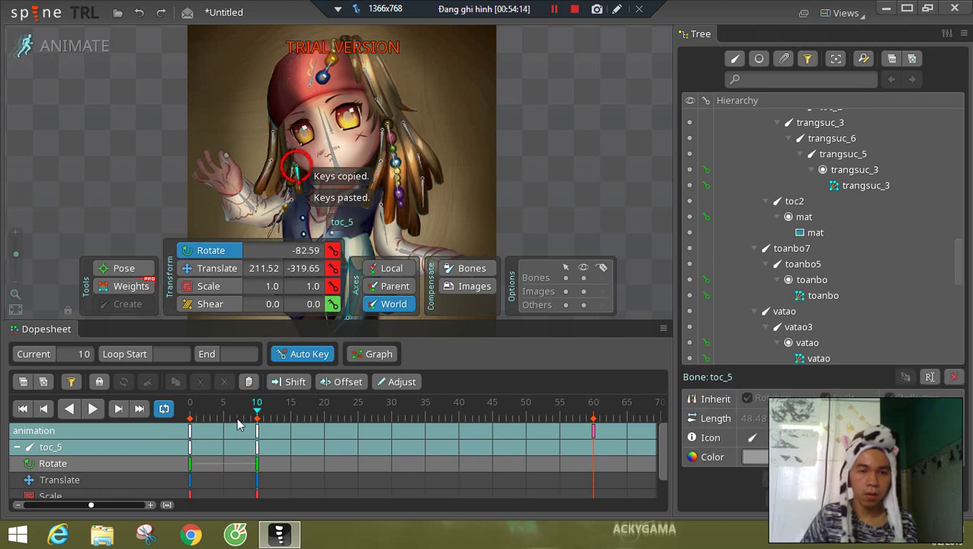
- Copy toc_5's frame 0 keys to frame 60
left_click(257, 431)
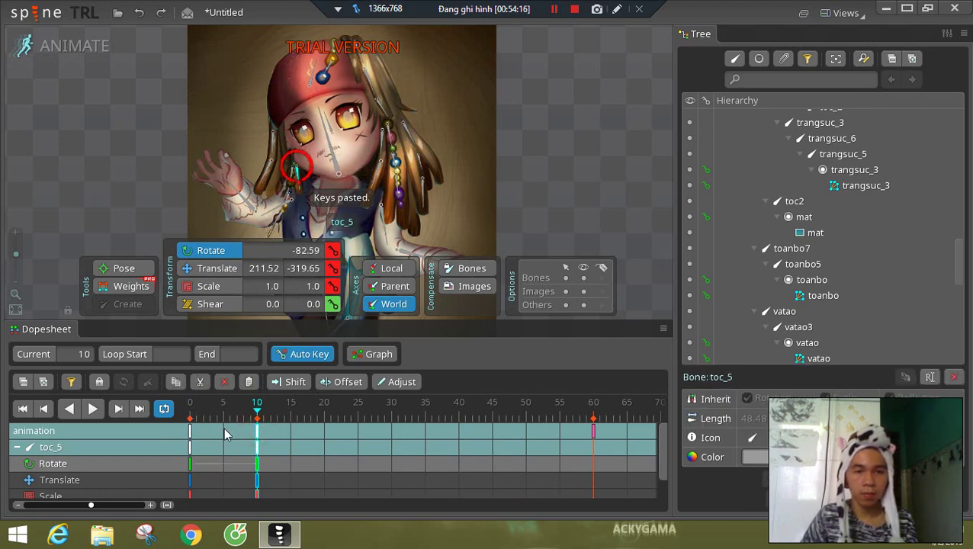
left_click(189, 431)
key("ctrl+c")
left_click(592, 431)
key("ctrl+v")
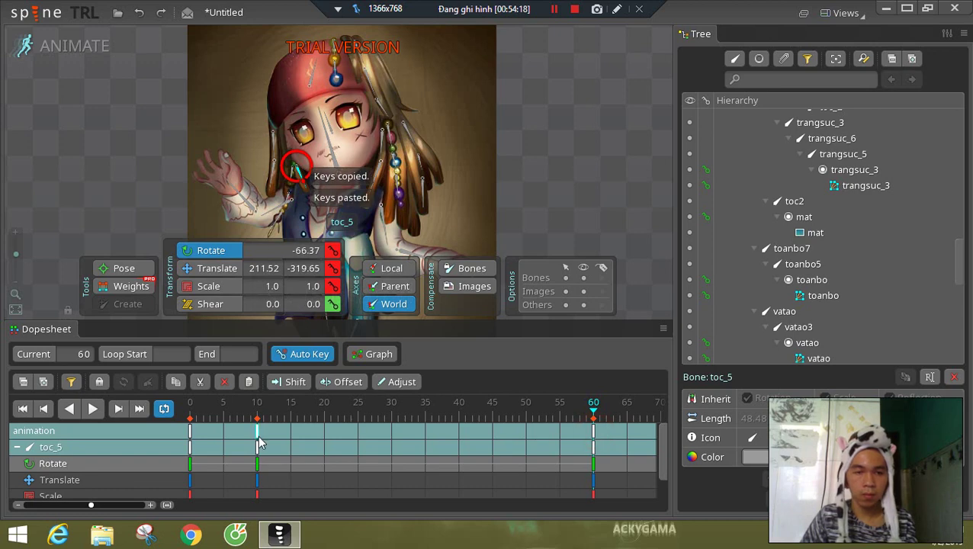
- Copy the frame 0 keys of the hair bone toc_5 to frame 15
left_click(191, 431)
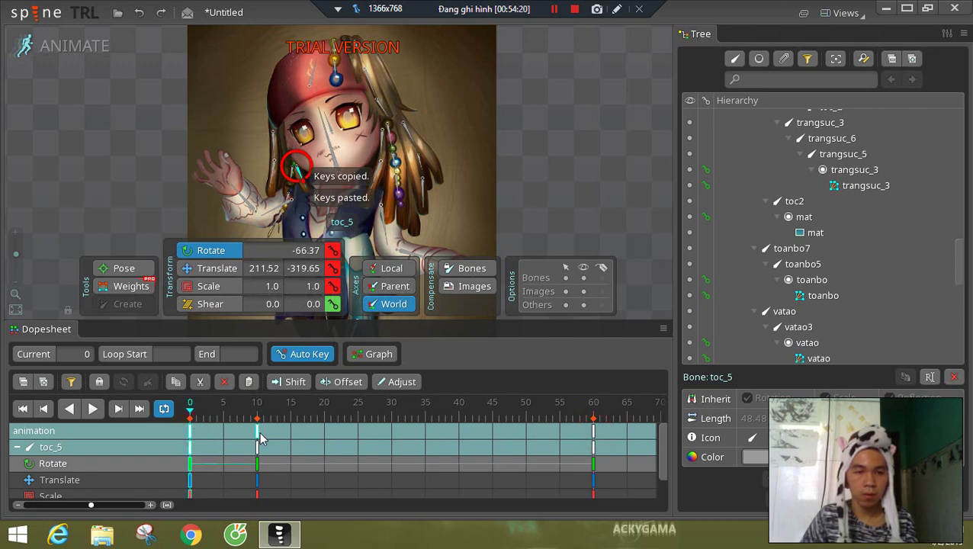
left_click(258, 431)
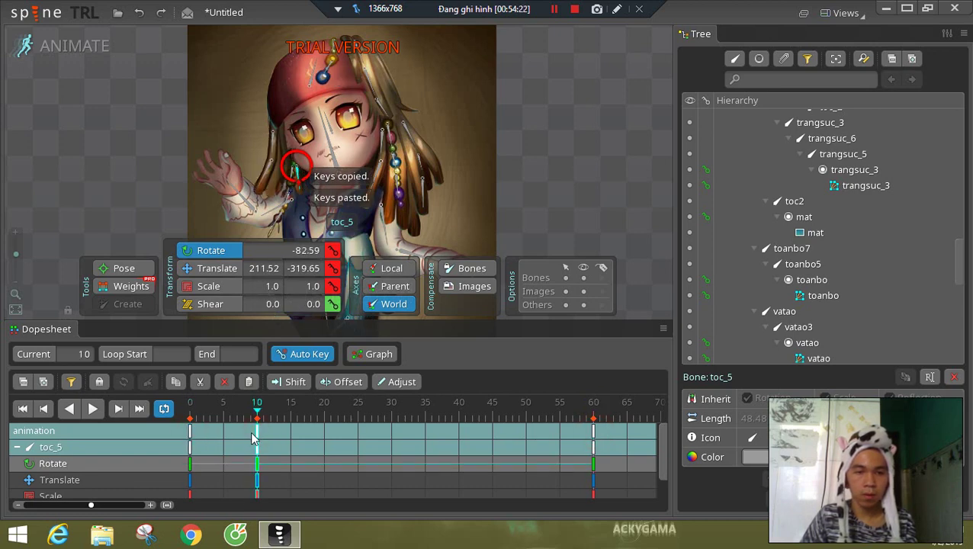
left_click(324, 432)
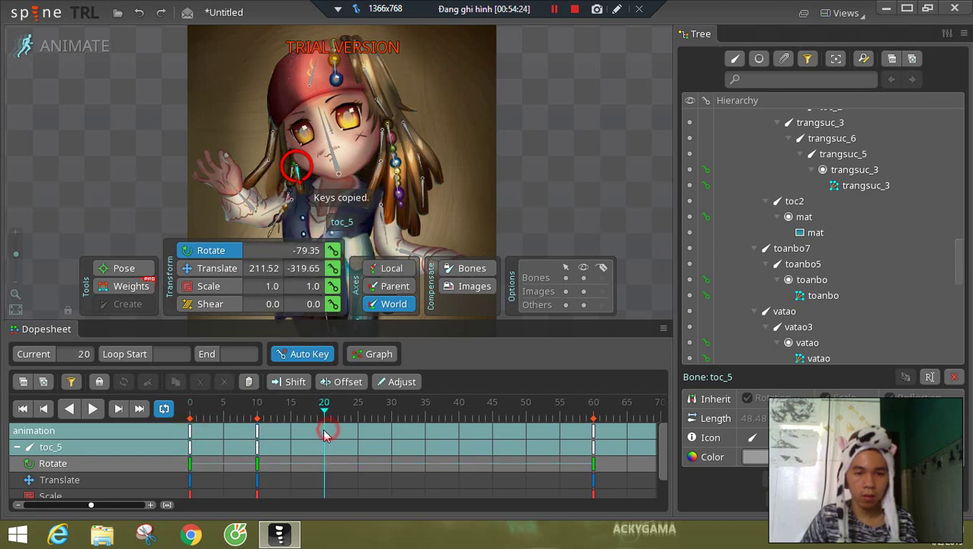
left_click(290, 431)
key("ctrl+v")
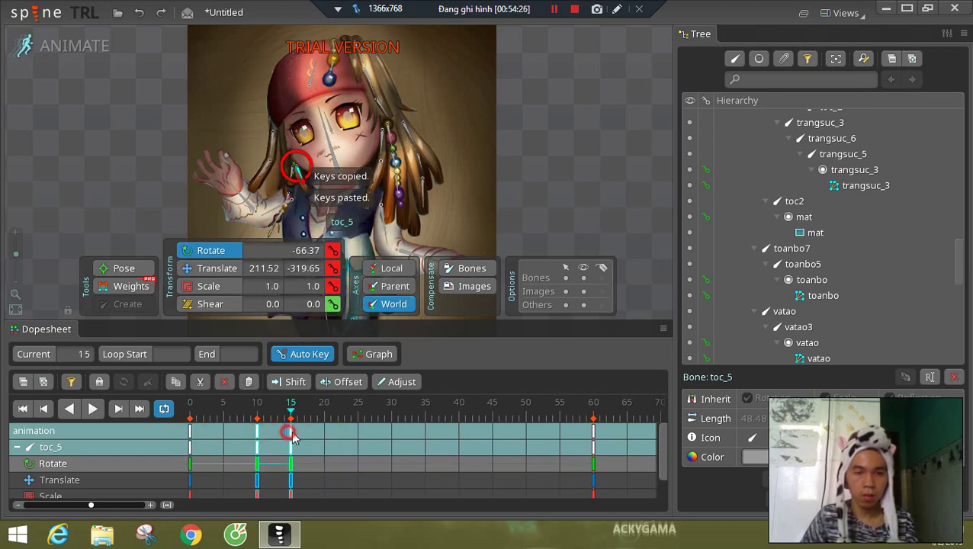
- Copy toc_5's keys from frames 10 and 15 to frames 30 and 35 and frames 45 and 50, and play the animation
key("ctrl+c")
left_click(394, 427)
key("ctrl+v")
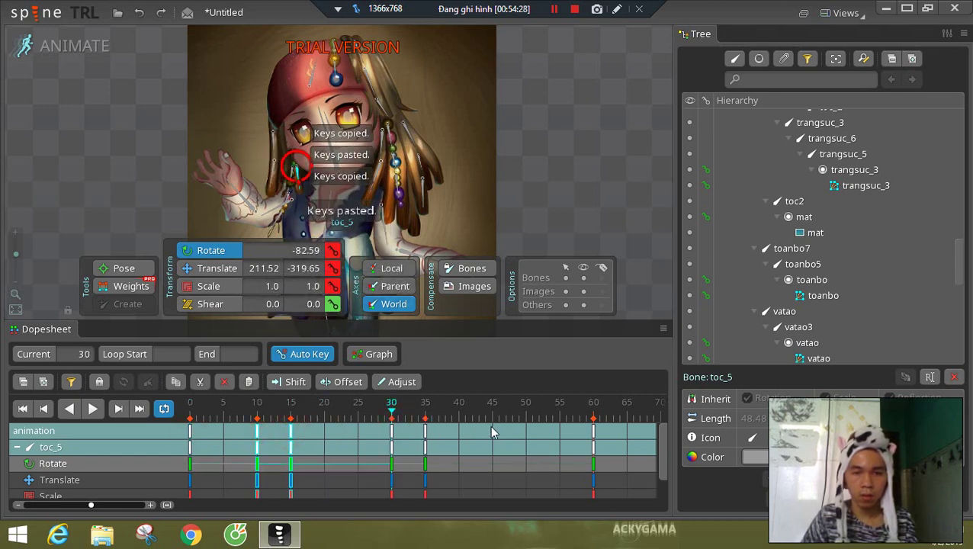
key("ctrl+c")
left_click(492, 427)
key("ctrl+v")
left_click(93, 408)
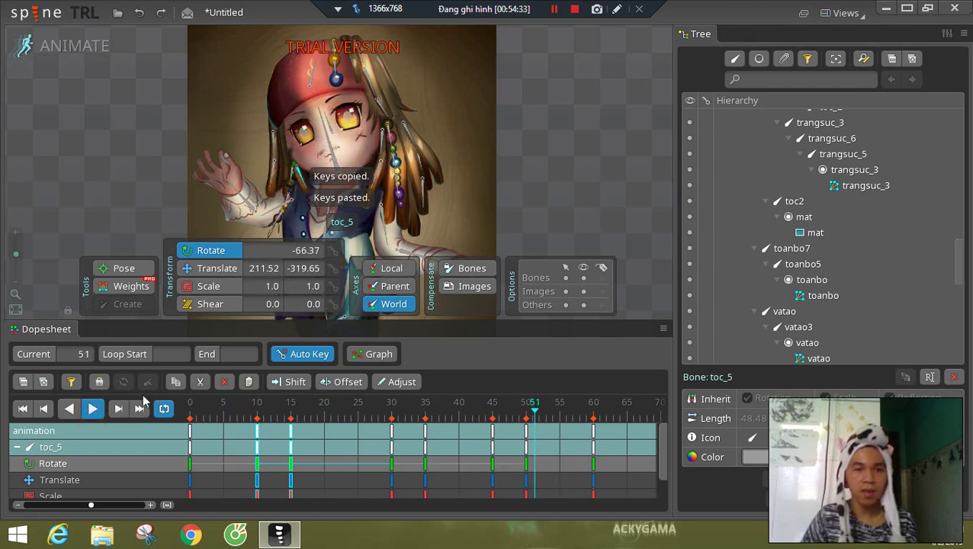
left_click(94, 410)
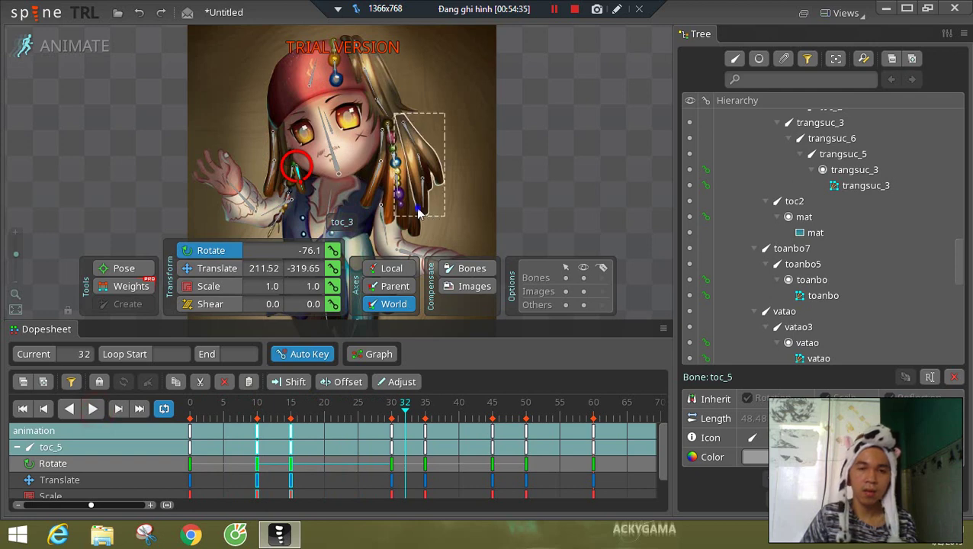
- Select the bead bones trangsuc_3, trangsuc_6 and trangsuc_5 together and copy their frame 0 keys to frame 60
left_click_drag(280, 218, 216, 199)
left_click(215, 198)
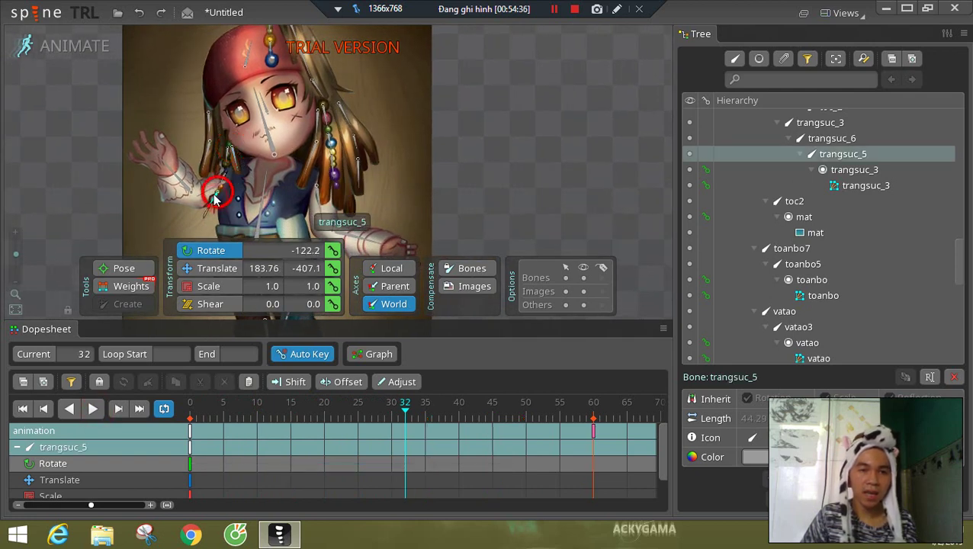
left_click(227, 149)
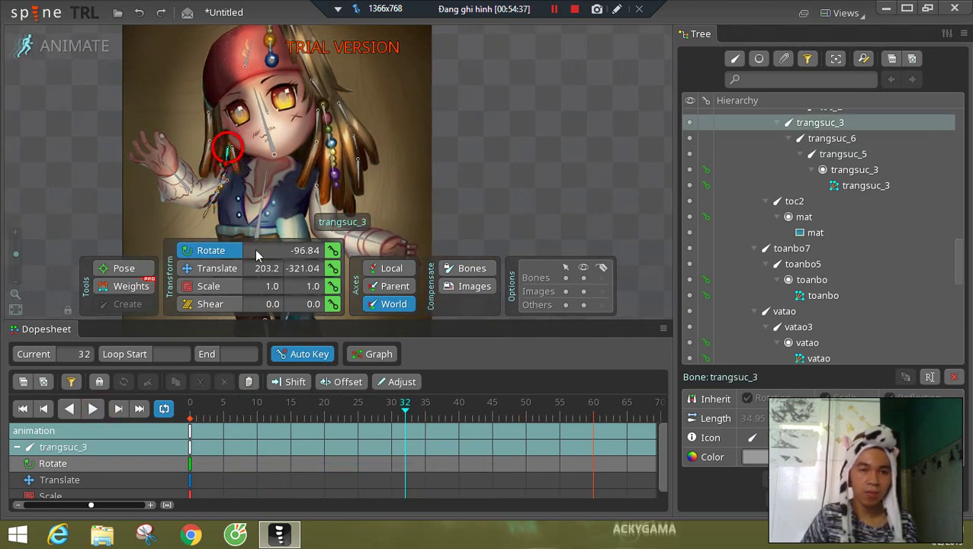
left_click(223, 180, "ctrl")
left_click(212, 200, "ctrl")
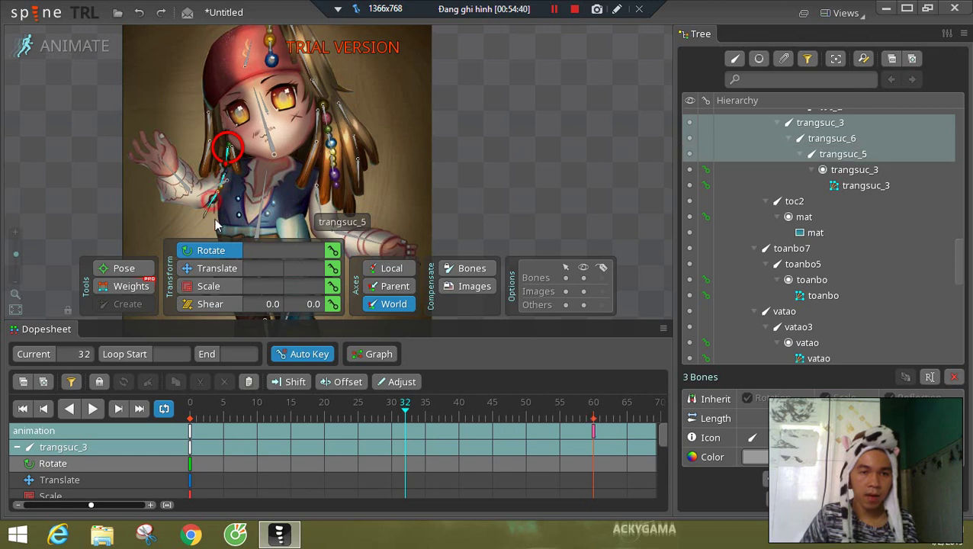
left_click(190, 430)
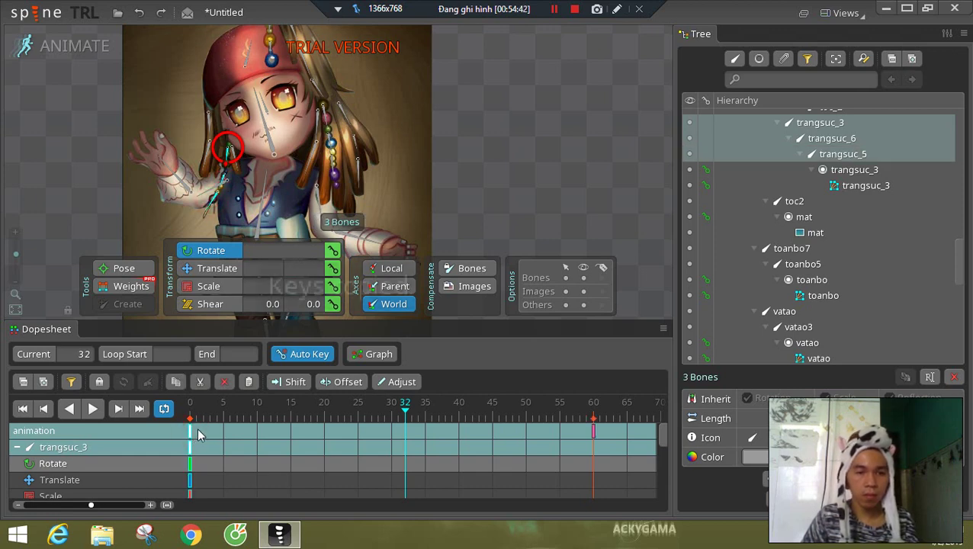
key("ctrl+c")
key("ctrl+v")
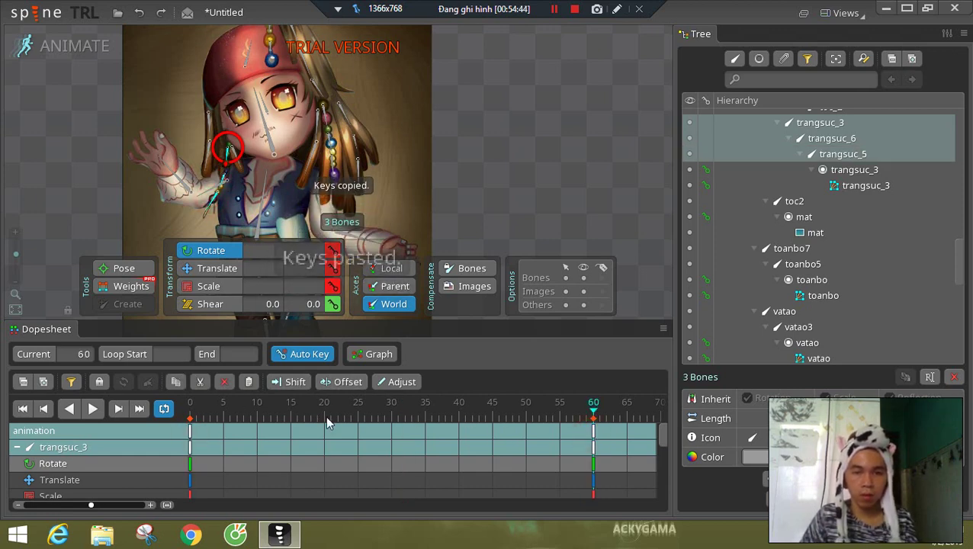
- Check the swing timing around frames 15 and 20, and paste the three bead bones' frame 0 keys at frame 20
left_click(291, 431)
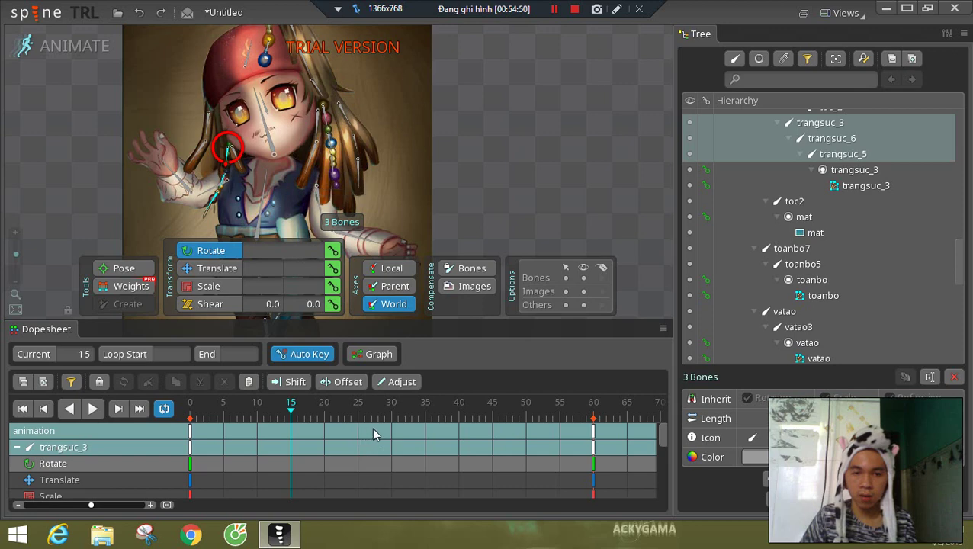
left_click(326, 430)
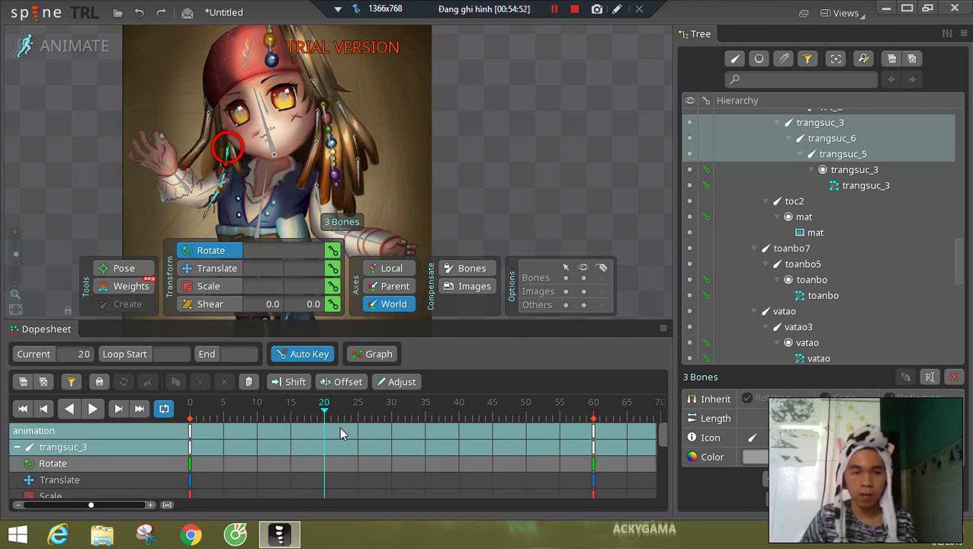
left_click(290, 429)
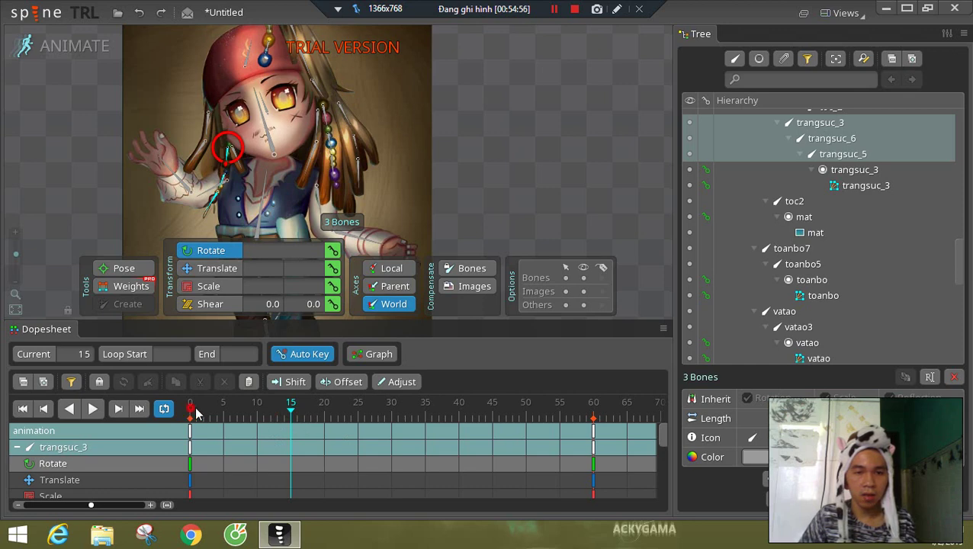
left_click_drag(193, 412, 317, 420)
left_click(292, 412)
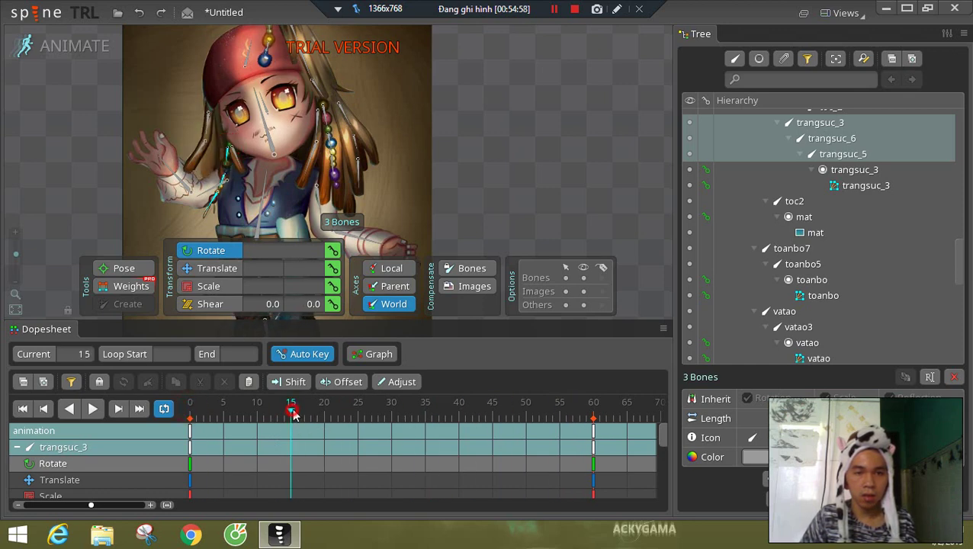
left_click(321, 416)
key("ctrl+v")
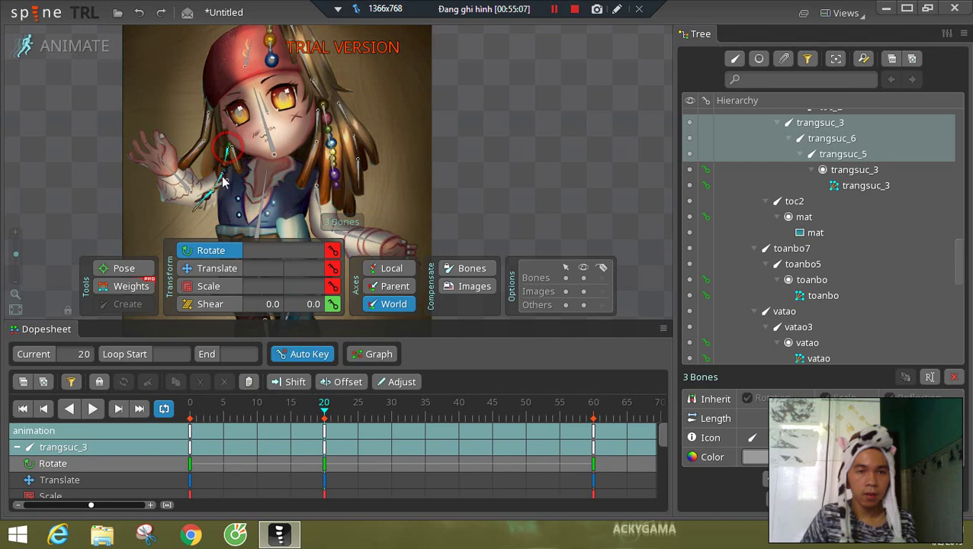
- At frame 20, select the upper bead bone trangsuc_3 alone and rotate it outward toward the raised arm
left_click(218, 186)
left_click(214, 192)
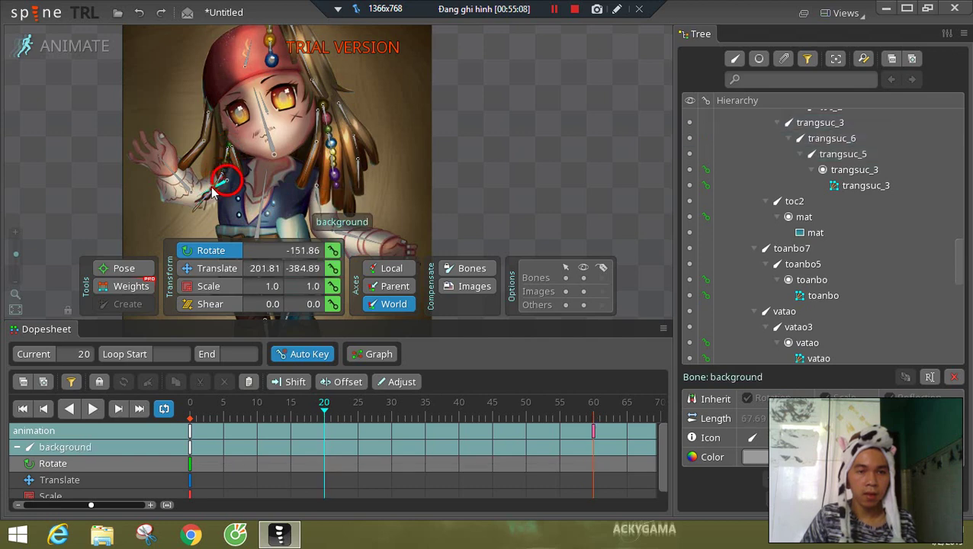
left_click(220, 183)
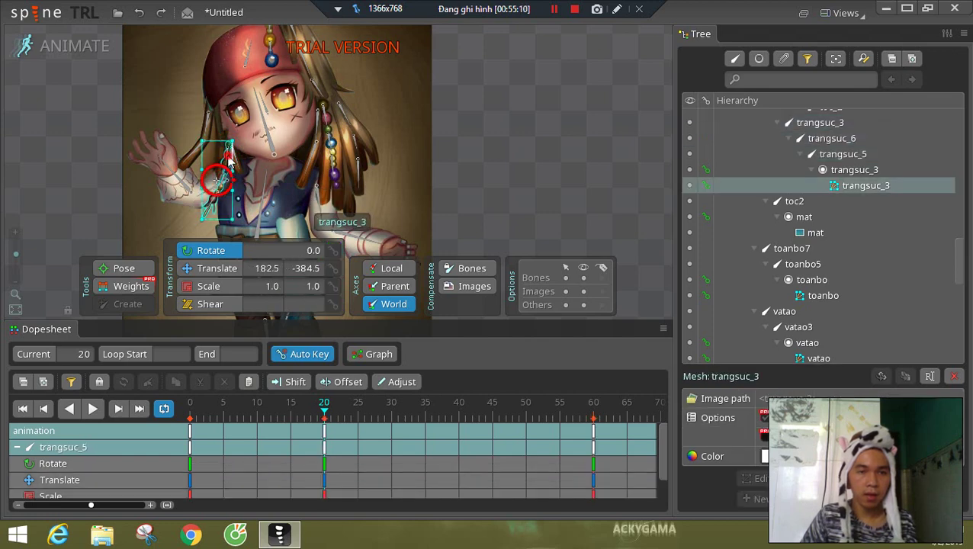
left_click(228, 157)
key("n")
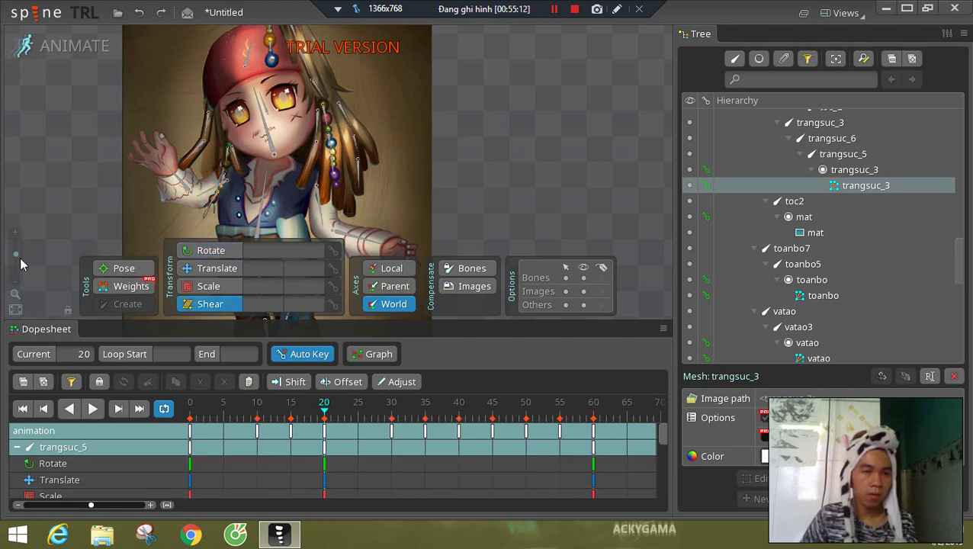
scroll(168, 181, "up", 5)
left_click(150, 183)
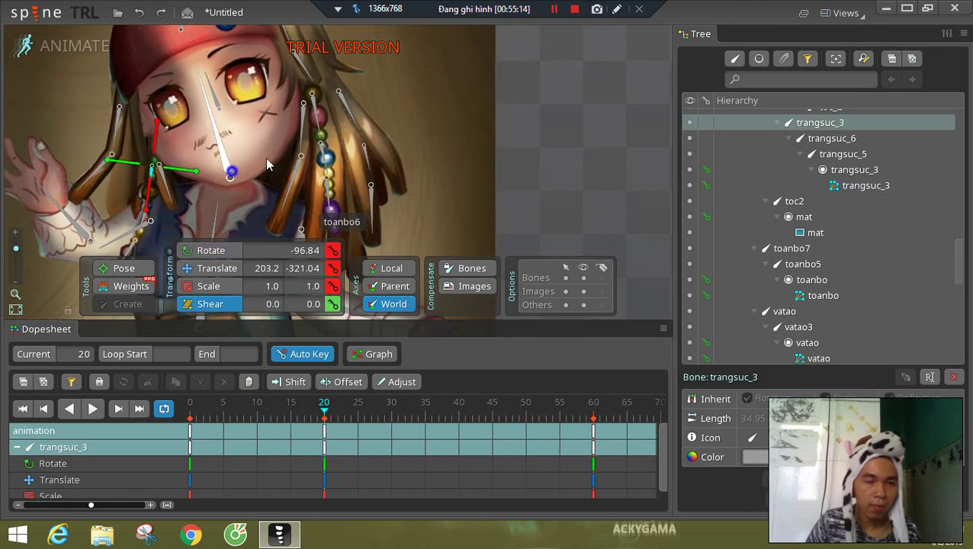
left_click_drag(265, 161, 421, 95)
left_click(206, 251)
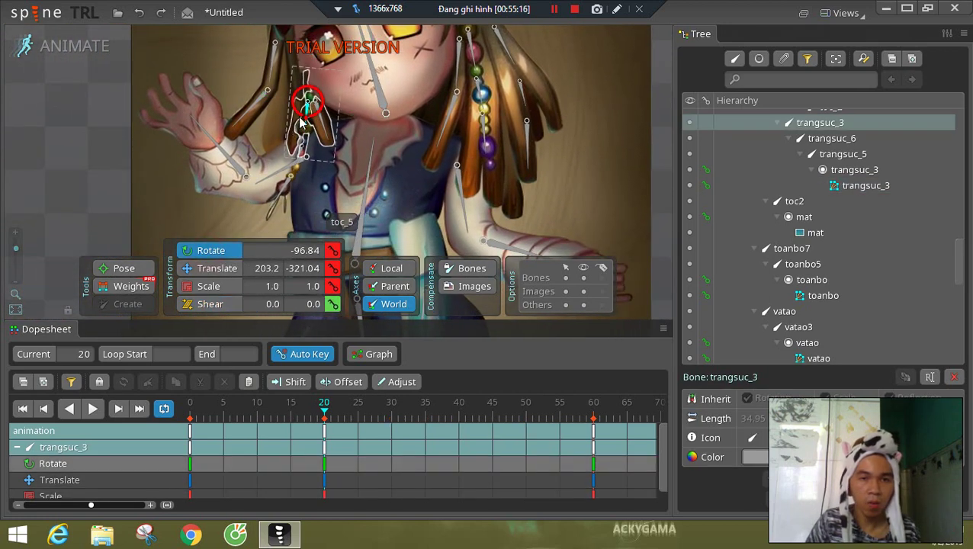
left_click_drag(294, 118, 276, 127)
- At frame 20, rotate trangsuc_6 to about -147° and trangsuc_5 to about -170°
left_click(284, 150)
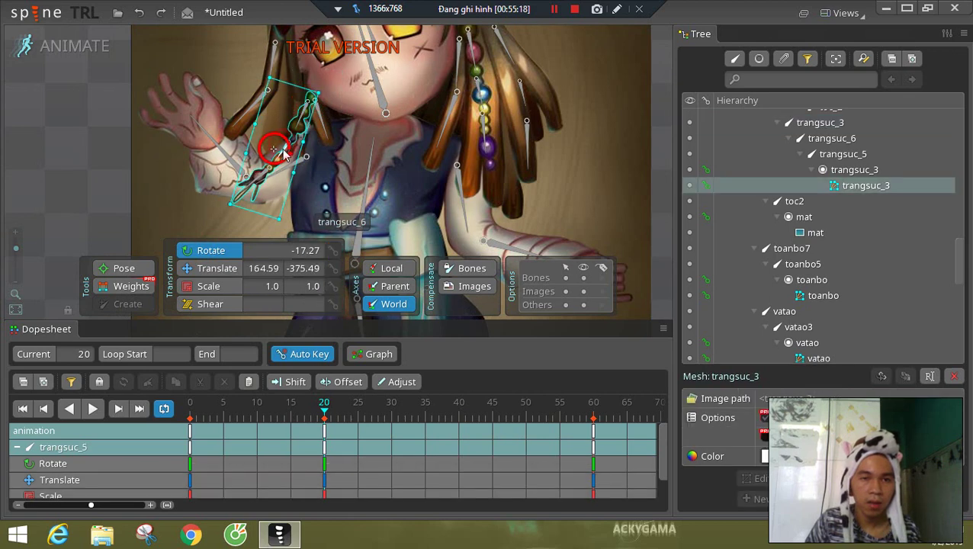
left_click(286, 149)
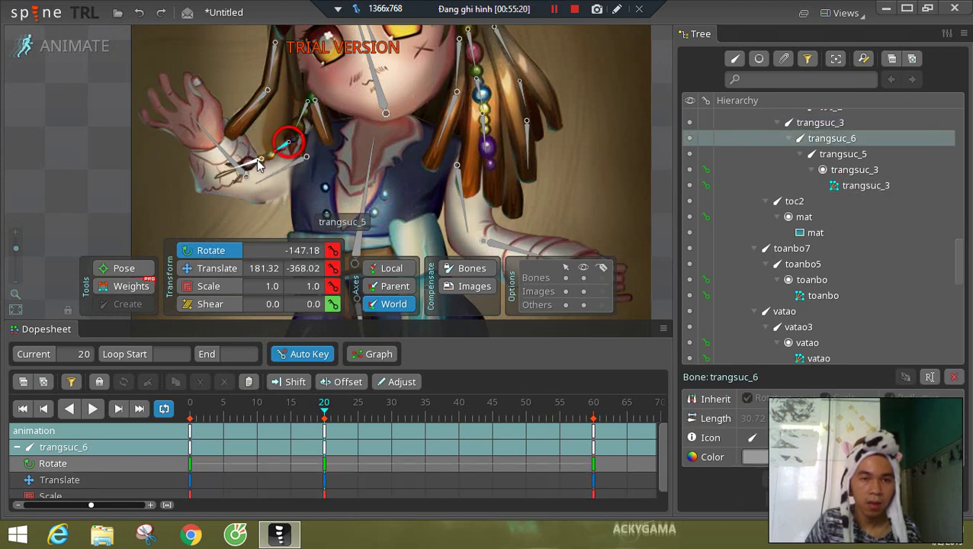
left_click(251, 164)
- Copy trangsuc_5's frame 20 keys to frame 30
left_click(324, 430)
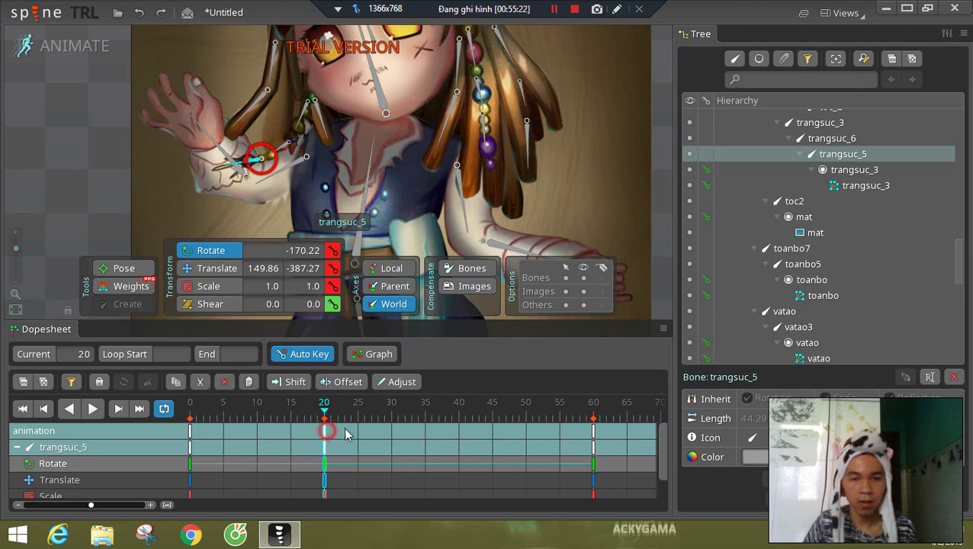
key("ctrl+c")
left_click(390, 430)
key("ctrl+v")
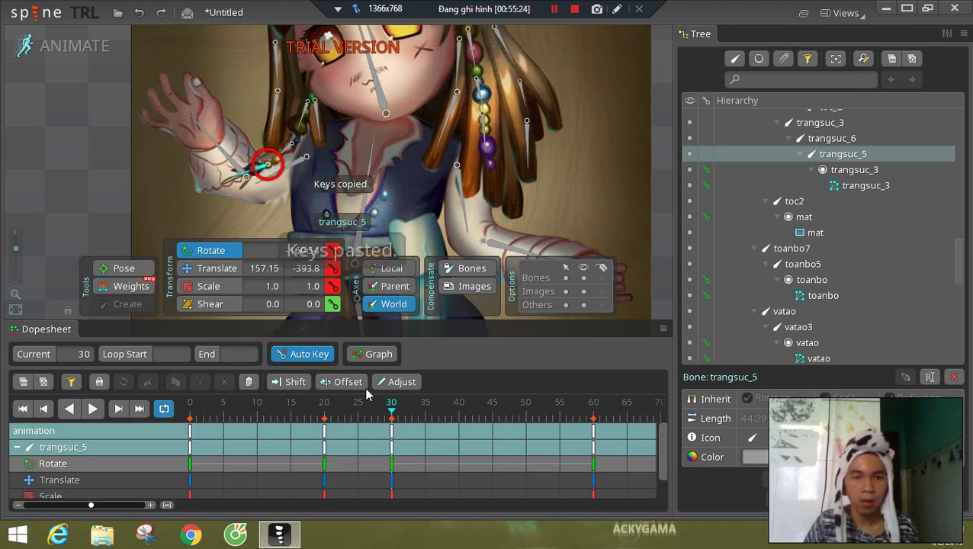
- Rotate trangsuc_5 back inward and move its frame 30 keys to frame 25, leaving the bone at about -154° there
left_click(286, 151)
left_click_drag(282, 161, 259, 192)
left_click(262, 183)
left_click_drag(388, 429, 360, 421)
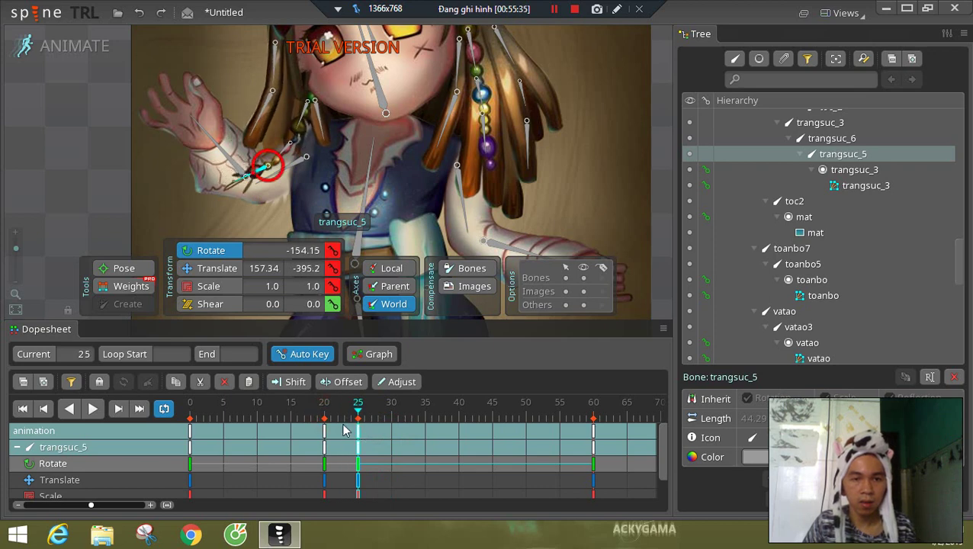
- Copy trangsuc_5's keys from frames 20 and 25 to frames 30 and 35 and frames 40 and 45, and play the animation
left_click(357, 431, "ctrl")
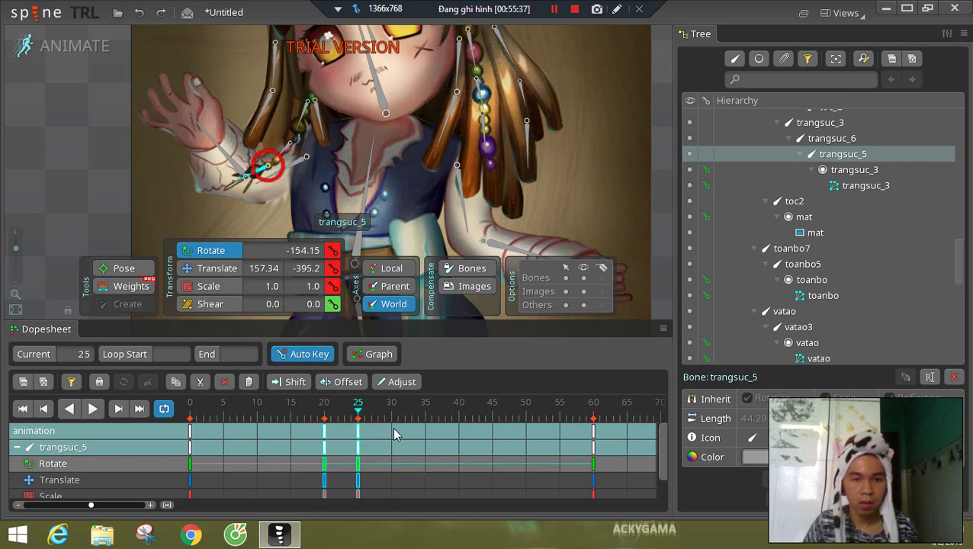
key("ctrl+c")
left_click(388, 430)
key("ctrl+v")
left_click(456, 430)
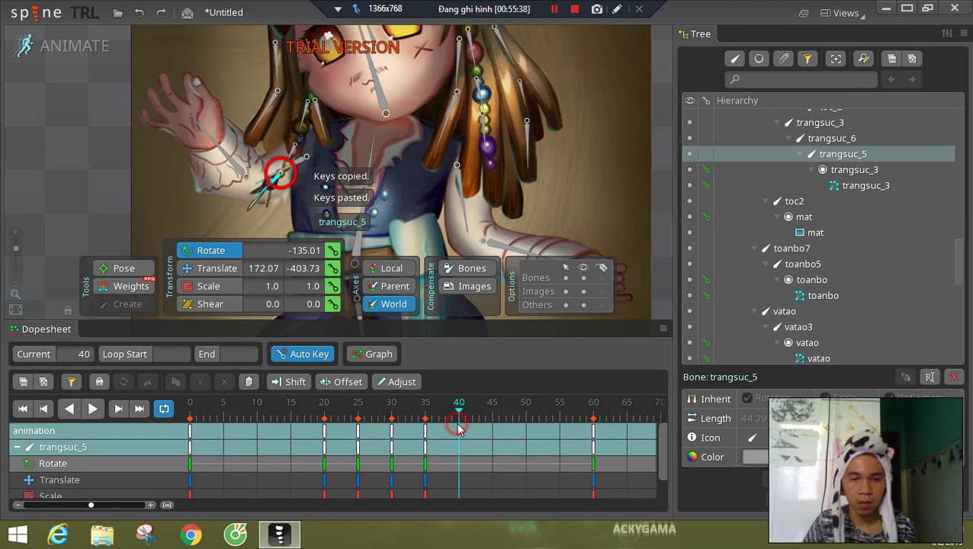
key("ctrl+v")
left_click(92, 408)
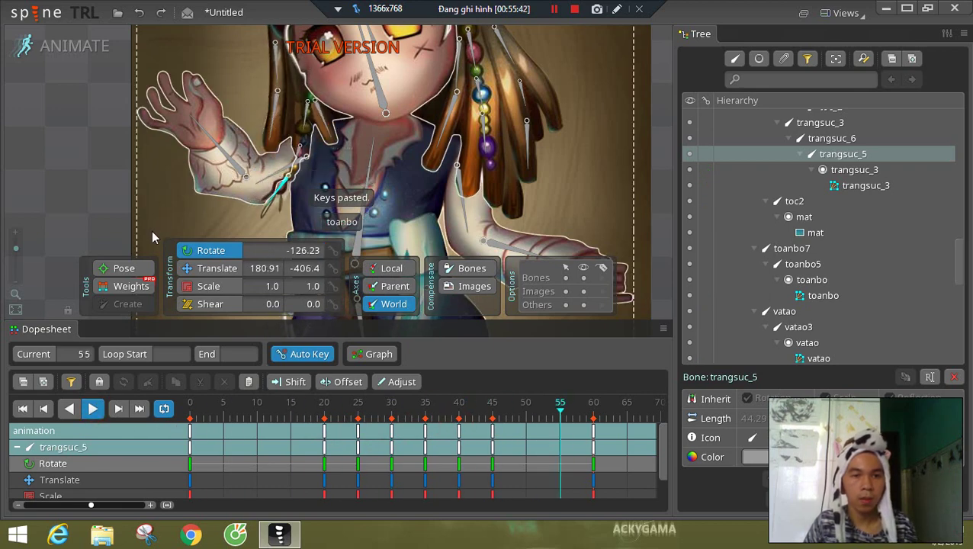
left_click(93, 408)
- Compare trangsuc_5's poses at frames 20 and 30, and paste its frame 20 keys over those at frame 30
left_click(325, 429)
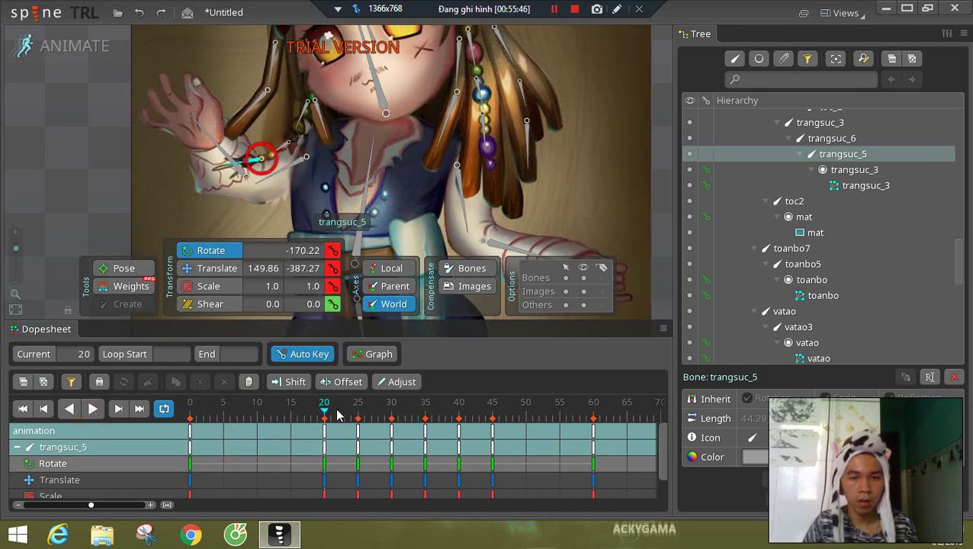
left_click_drag(338, 414, 391, 415)
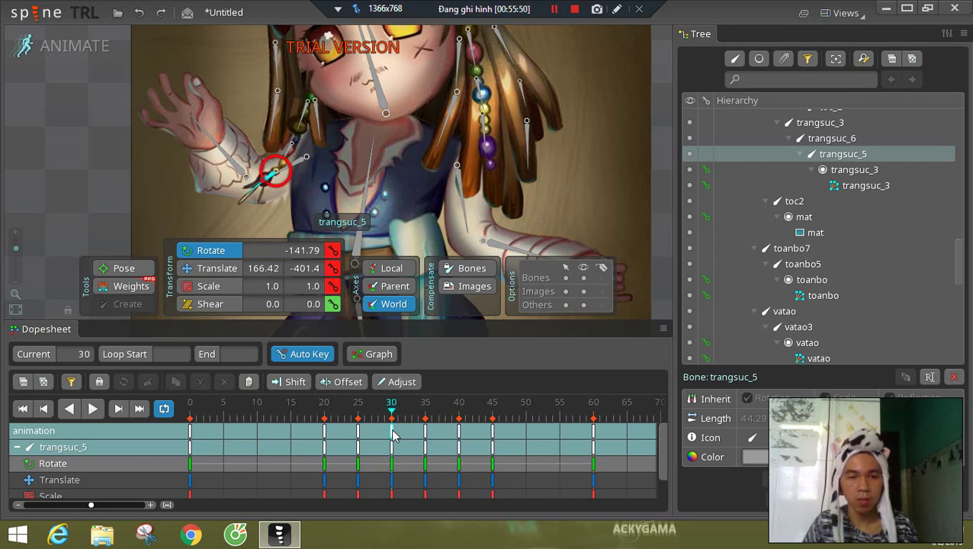
left_click(325, 437)
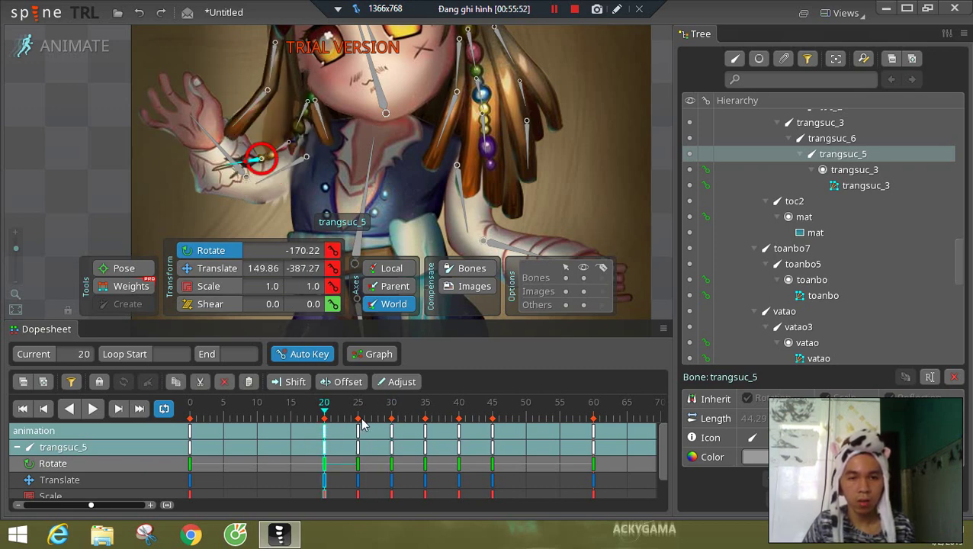
left_click(391, 433)
left_click(326, 433)
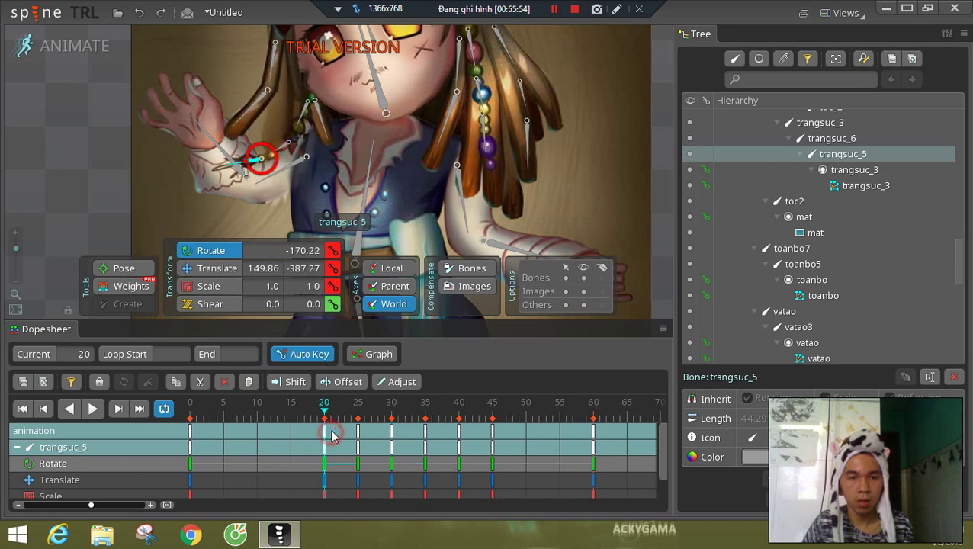
key("ctrl+c")
left_click(391, 433)
key("ctrl+v")
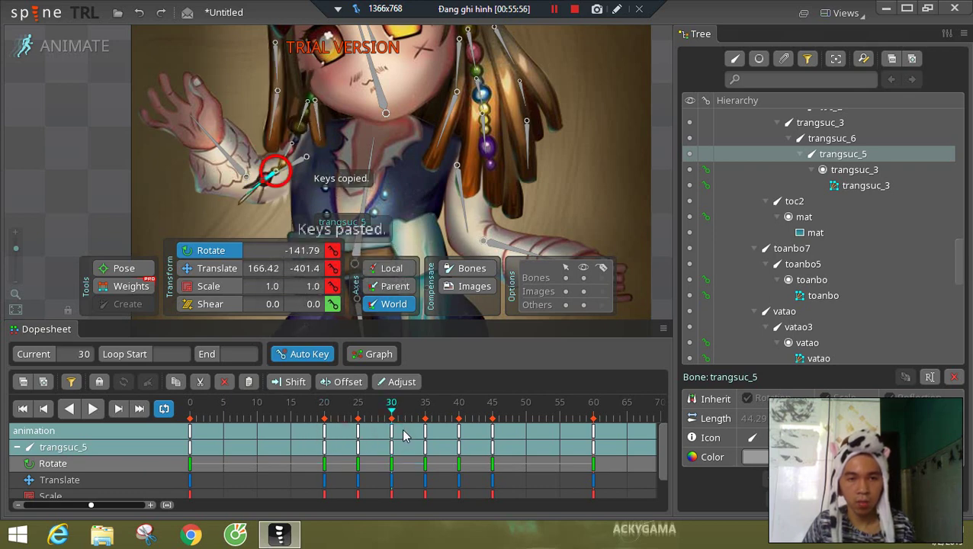
- Copy the frame 20 keys of trangsuc_3, trangsuc_6 and trangsuc_5 together to frames 30 and 40, and play the animation
left_click(332, 410)
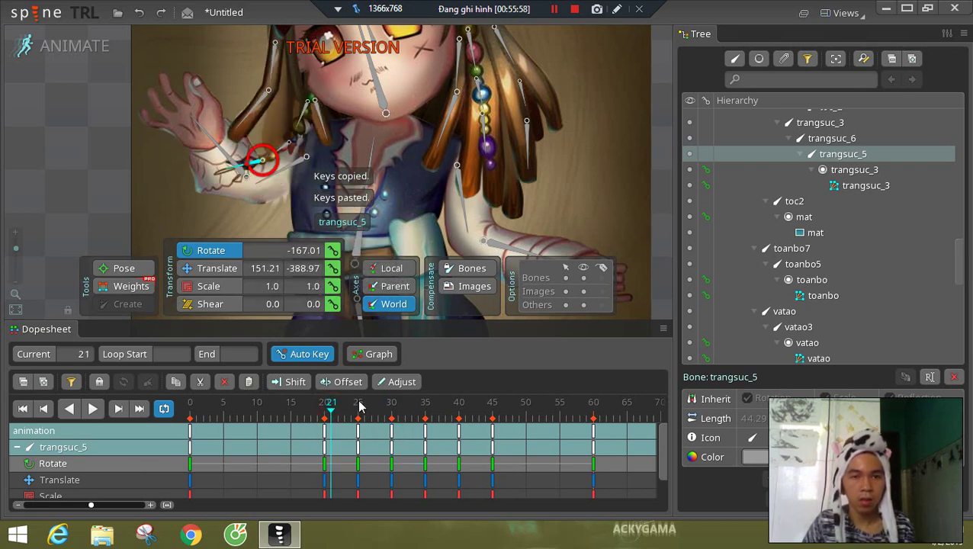
left_click(302, 119)
left_click(279, 150, "ctrl")
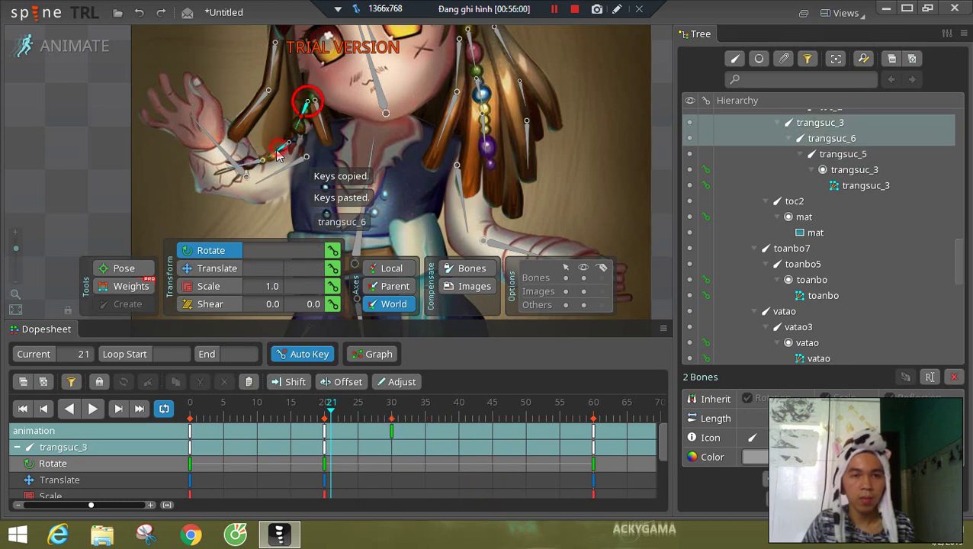
left_click(253, 169, "ctrl")
left_click(324, 433)
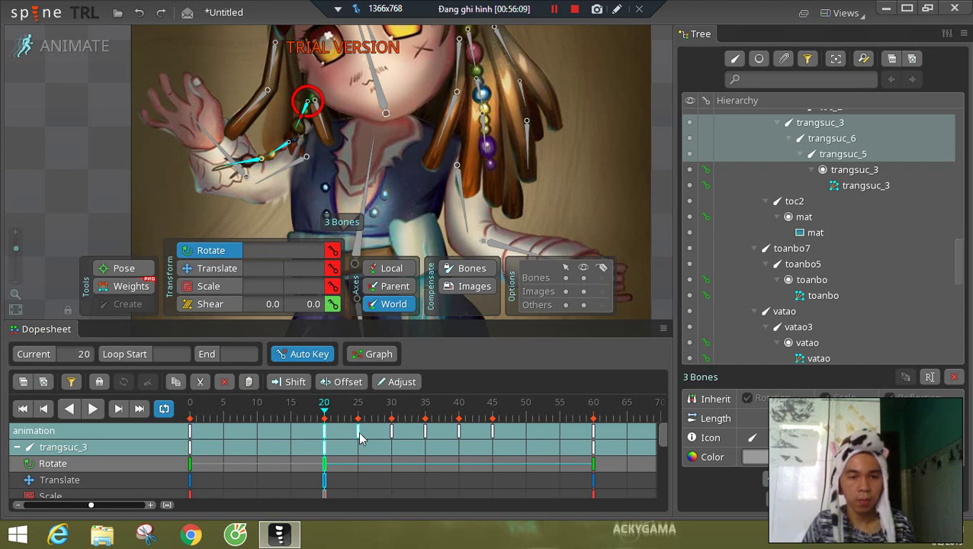
left_click(358, 433)
left_click(324, 439)
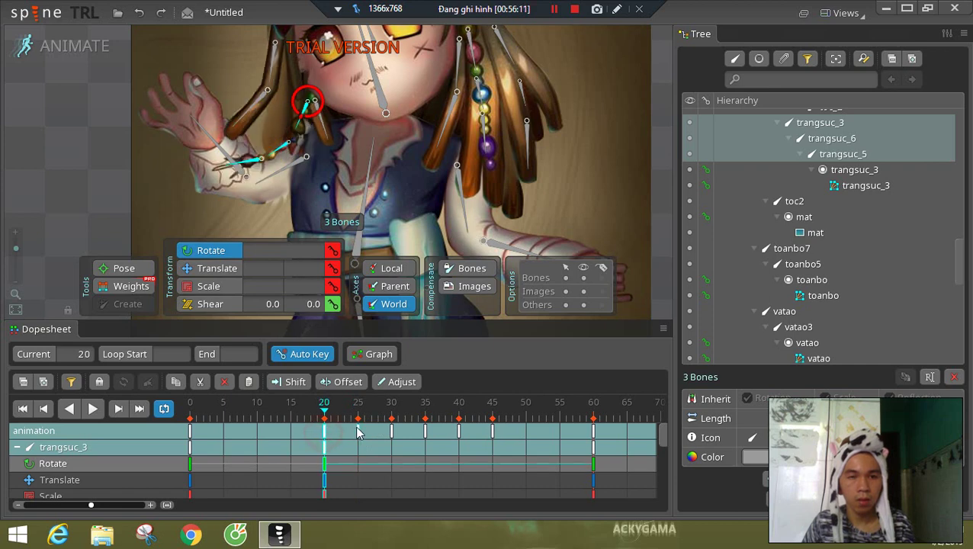
key("ctrl+c")
left_click(391, 433)
key("ctrl+v")
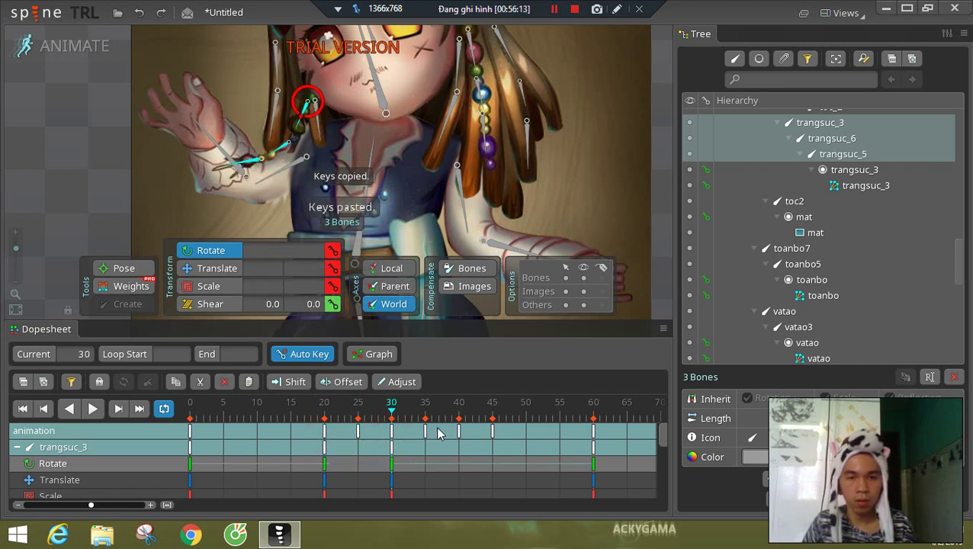
left_click(455, 431)
key("ctrl+v")
left_click(92, 408)
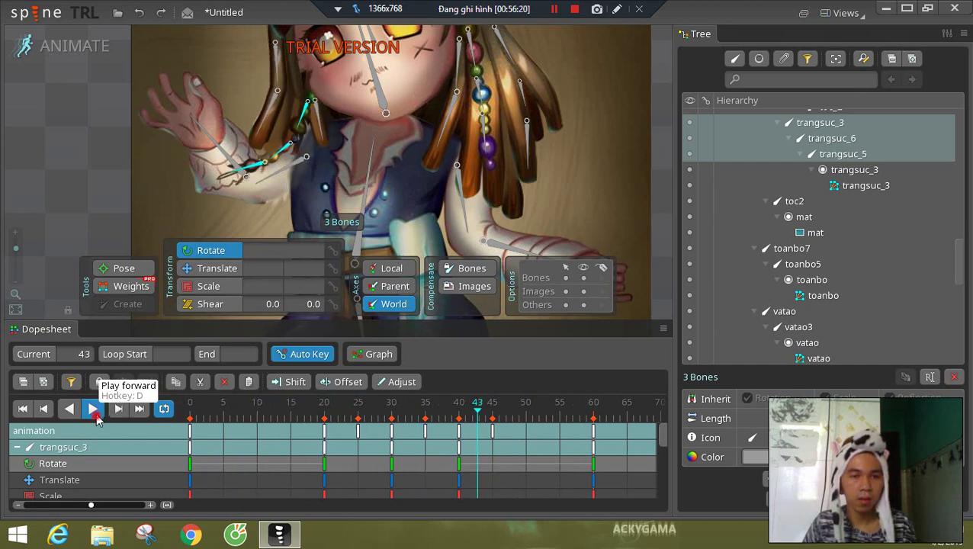
left_click(93, 409)
- Key new trangsuc_6 rotations at frame 25 and, at about -131°, at frame 35, and play the animation
left_click(324, 419)
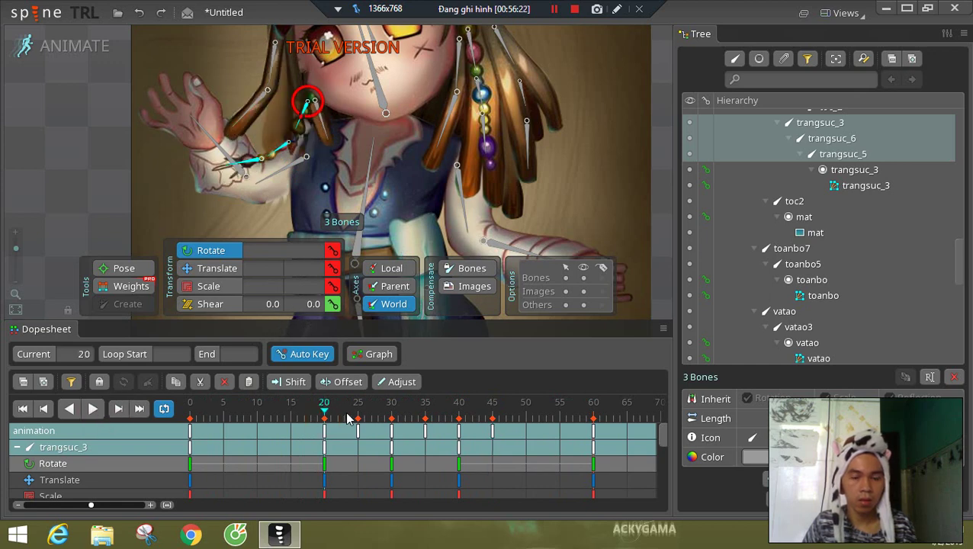
left_click(358, 418)
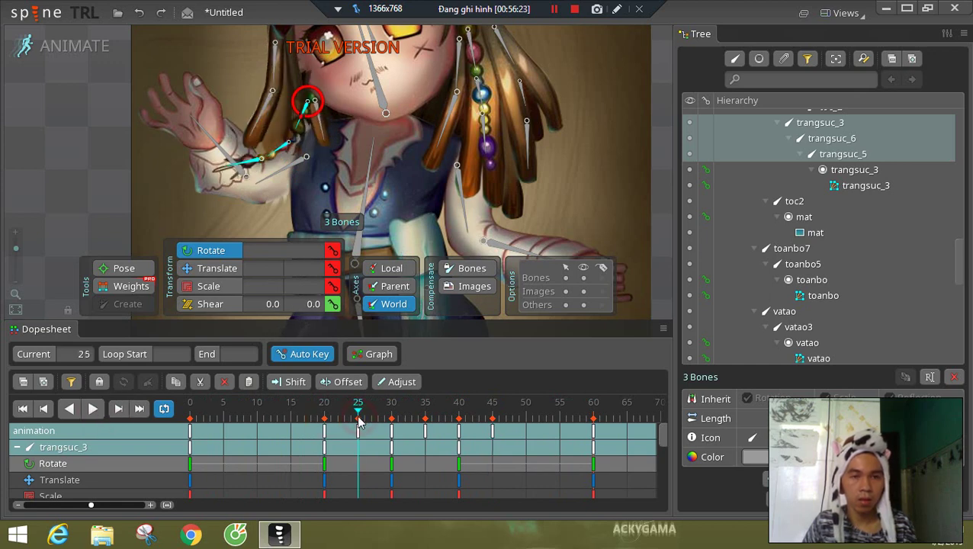
left_click(286, 149)
left_click_drag(276, 156, 269, 142)
left_click_drag(331, 416, 425, 424)
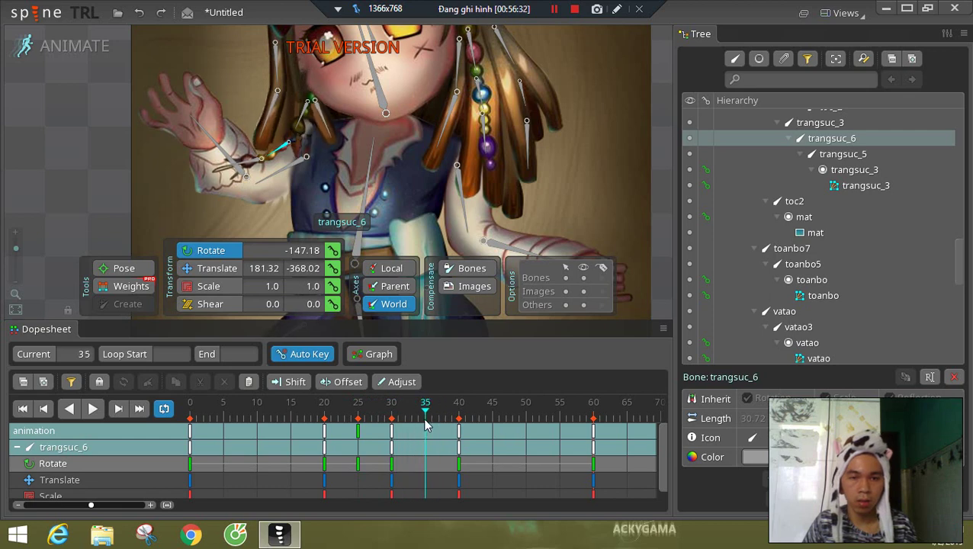
left_click_drag(305, 152, 276, 162)
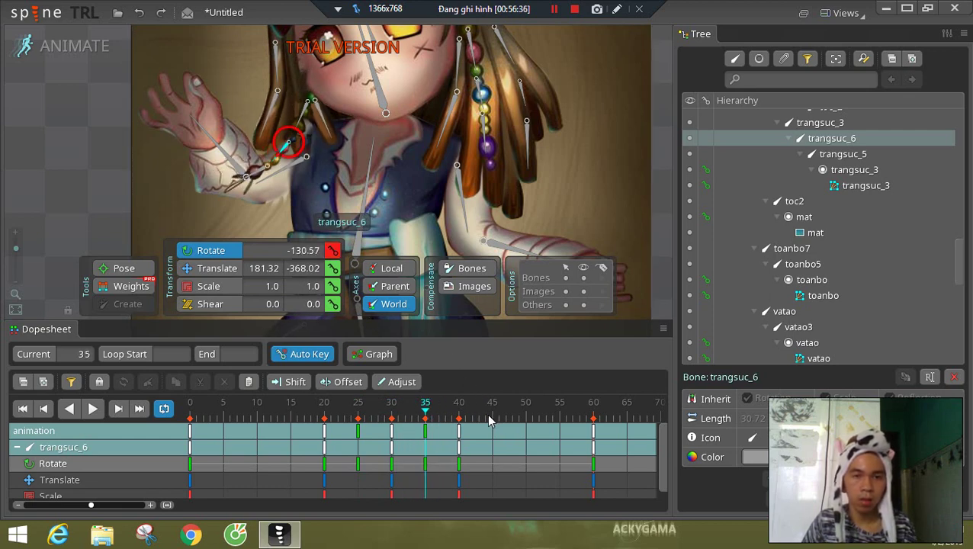
left_click(91, 409)
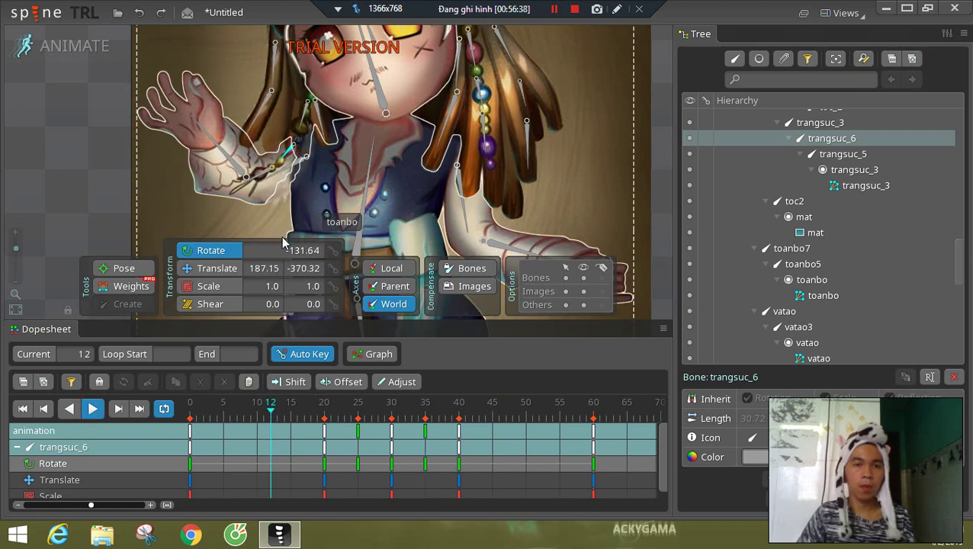
left_click(93, 408)
- Copy the frame 0 keys of the hair strand bones toc_1, toc_12 and toc_11 to frames 10 and 20
left_click_drag(527, 122, 422, 214)
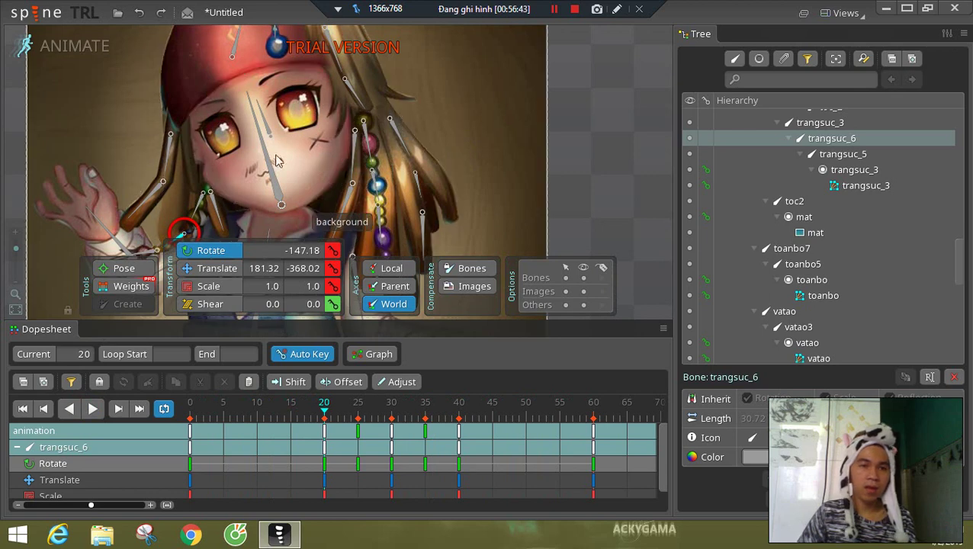
left_click_drag(378, 122, 341, 181)
left_click(296, 111)
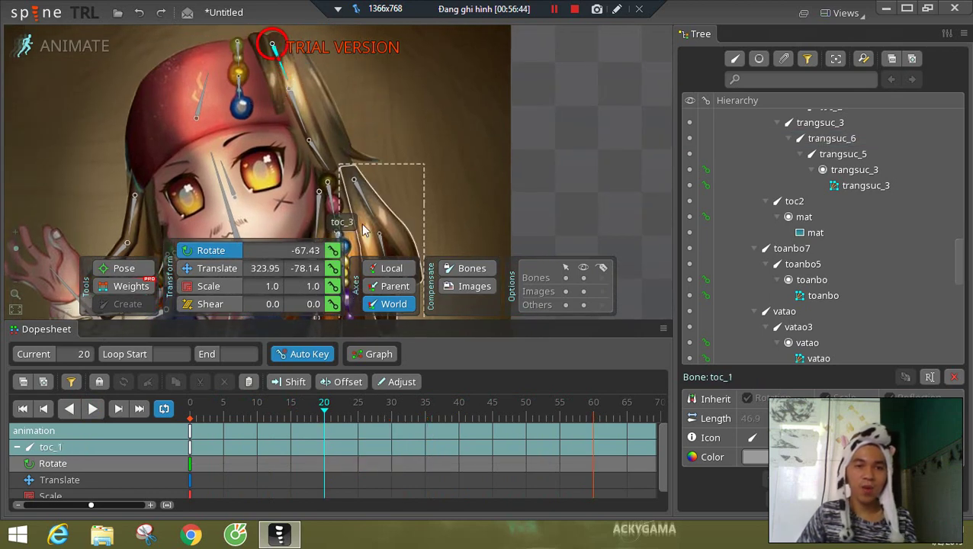
left_click(306, 134, "ctrl")
key("ctrl+c")
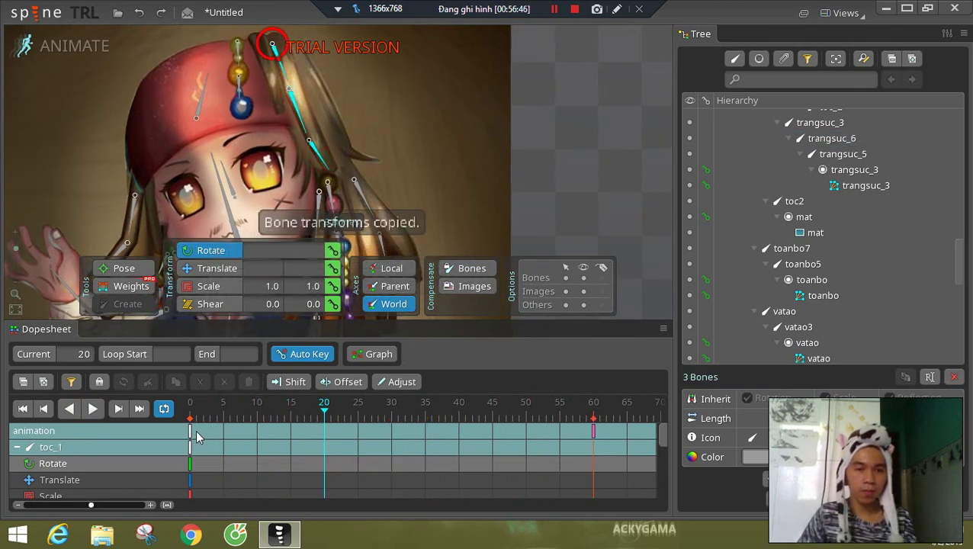
left_click(190, 431)
key("ctrl+c")
left_click(257, 431)
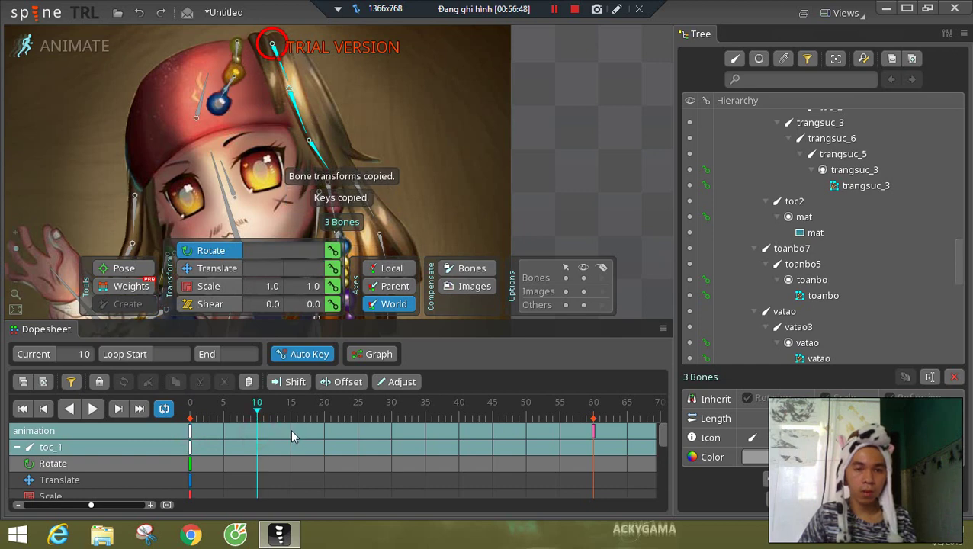
key("ctrl+v")
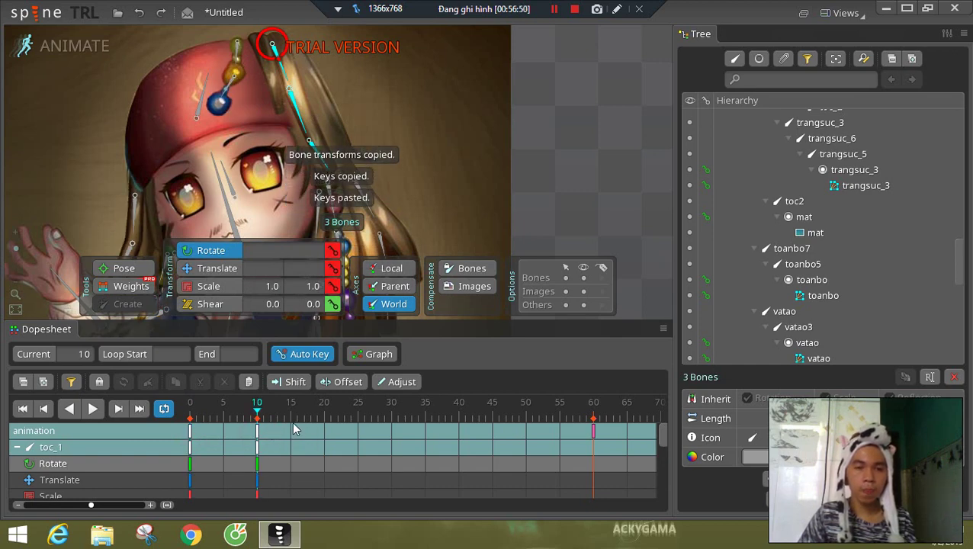
left_click(323, 430)
key("ctrl+v")
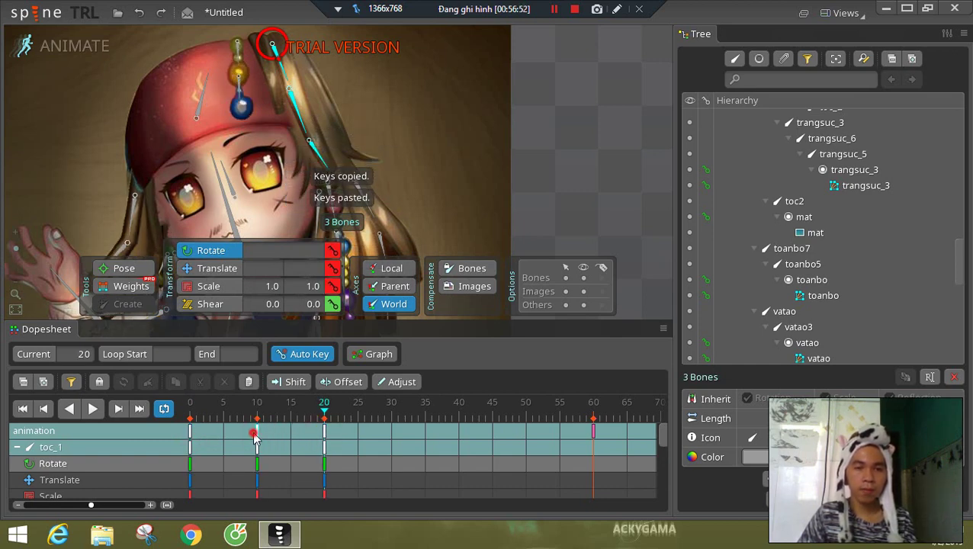
- Swing the strand inward at frame 10, rotating toc_12 to about -86° and toc_11 to about -104°, and scrub to frame 20
left_click(257, 432)
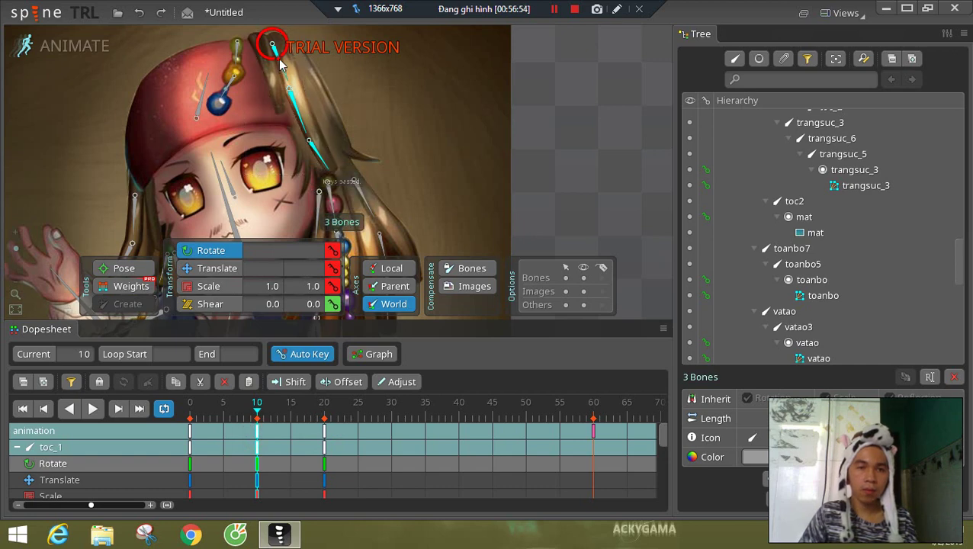
left_click_drag(281, 65, 280, 67)
left_click(301, 96)
left_click(290, 93)
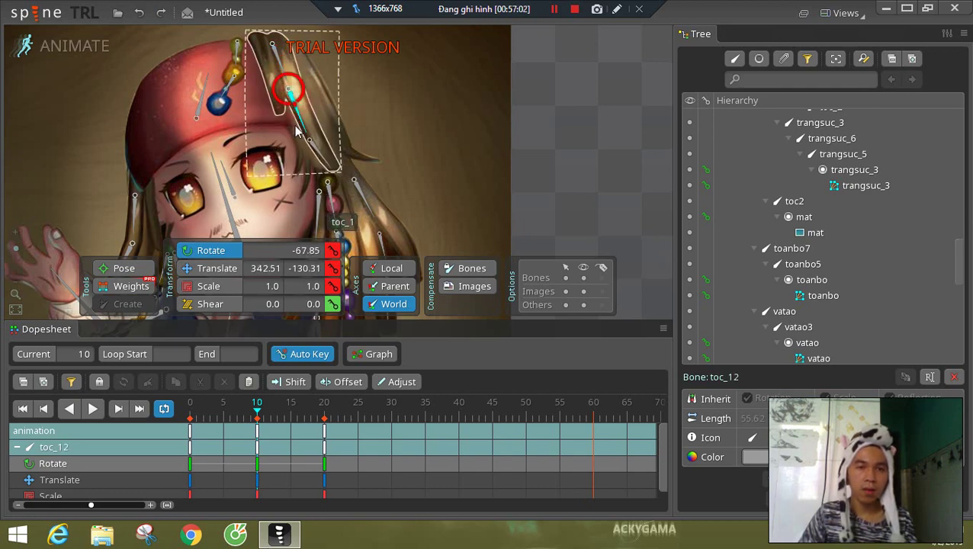
left_click_drag(298, 109, 291, 109)
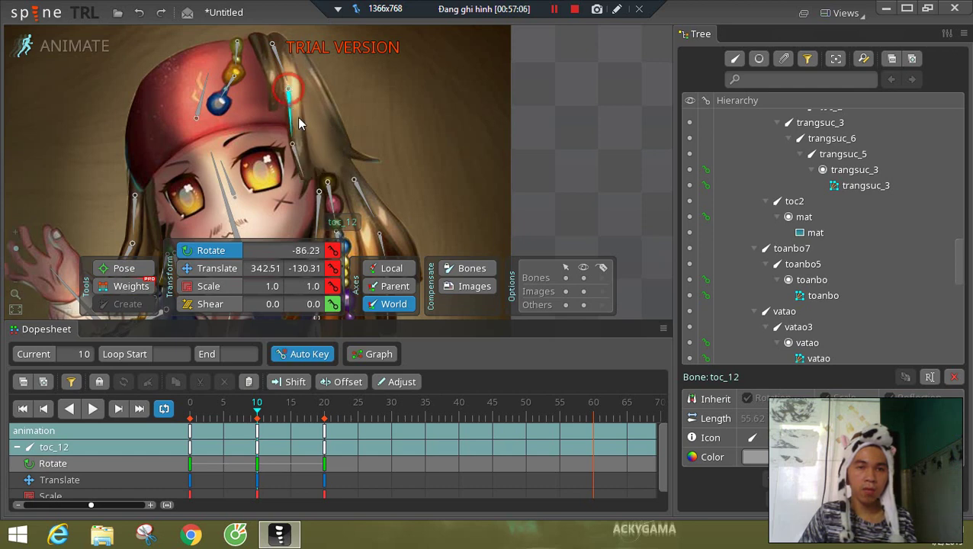
left_click(296, 158)
left_click_drag(294, 164, 283, 180)
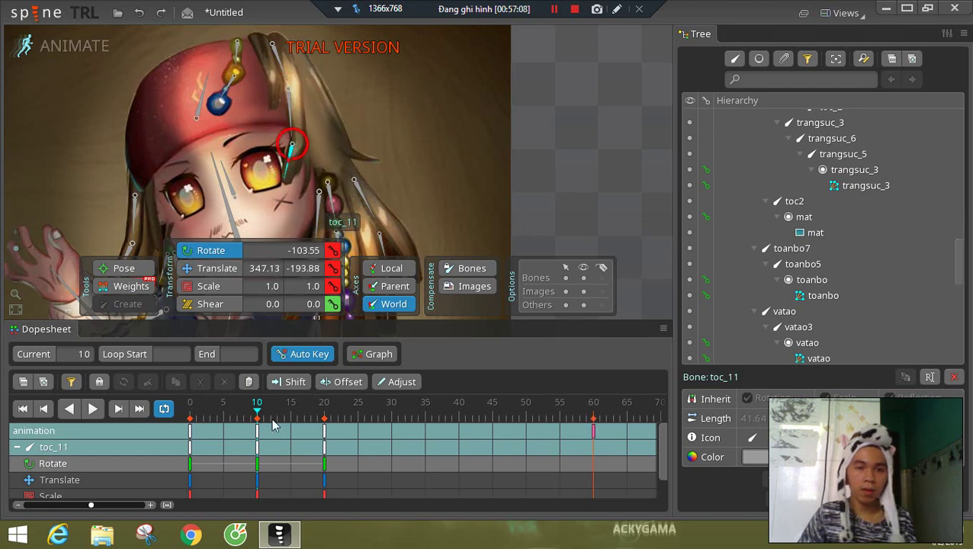
left_click_drag(194, 416, 320, 415)
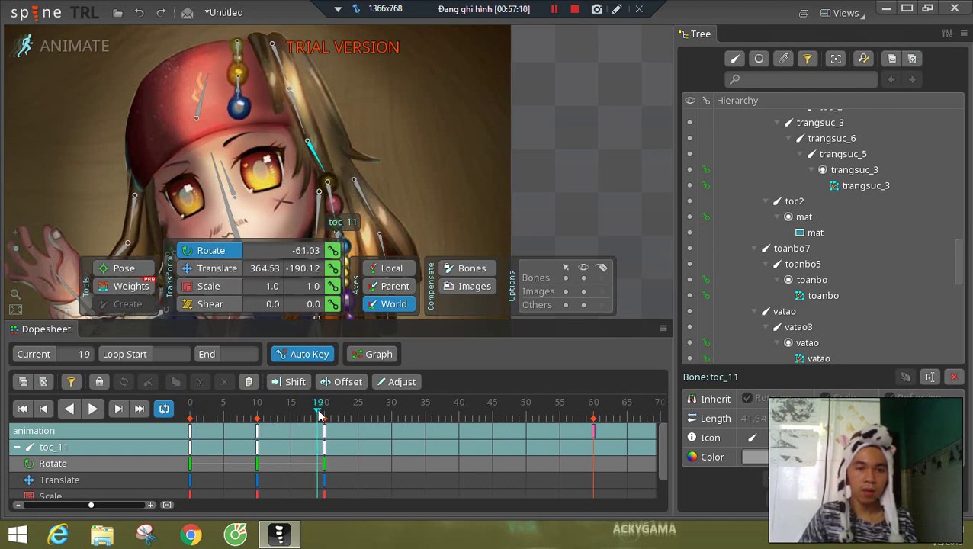
left_click(328, 418)
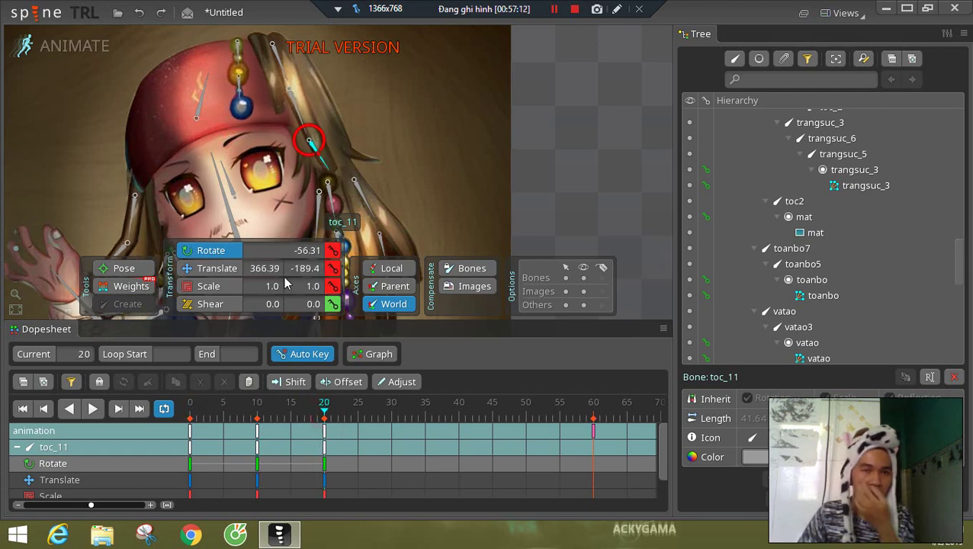
- Copy toc_1's frame 20 keys to frame 30
left_click(325, 431)
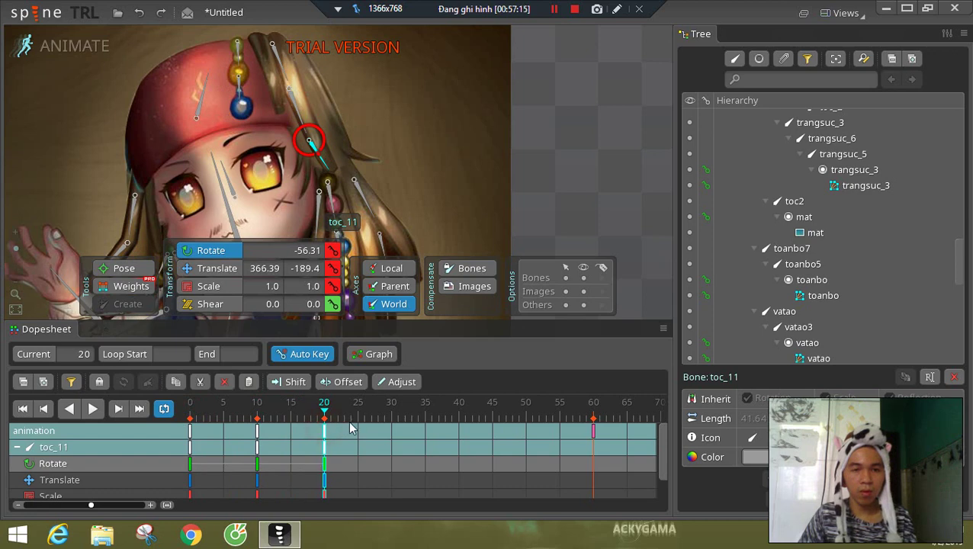
left_click(279, 63)
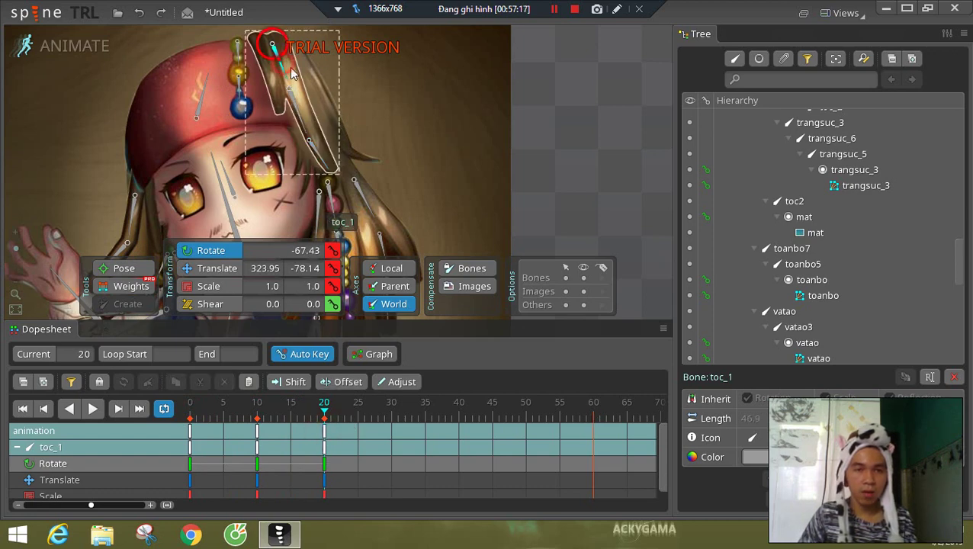
left_click_drag(281, 64, 293, 86)
left_click(325, 432)
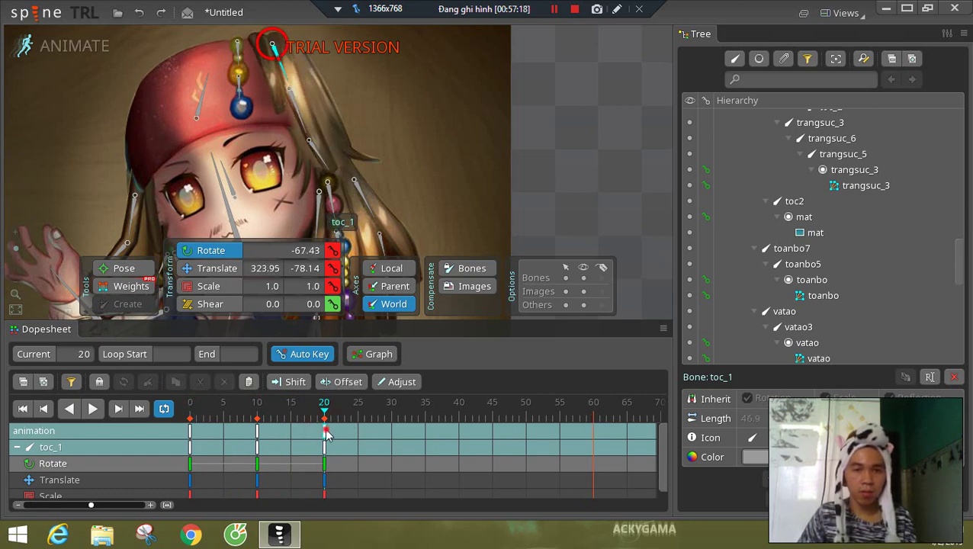
key("ctrl+c")
left_click(391, 430)
key("ctrl+v")
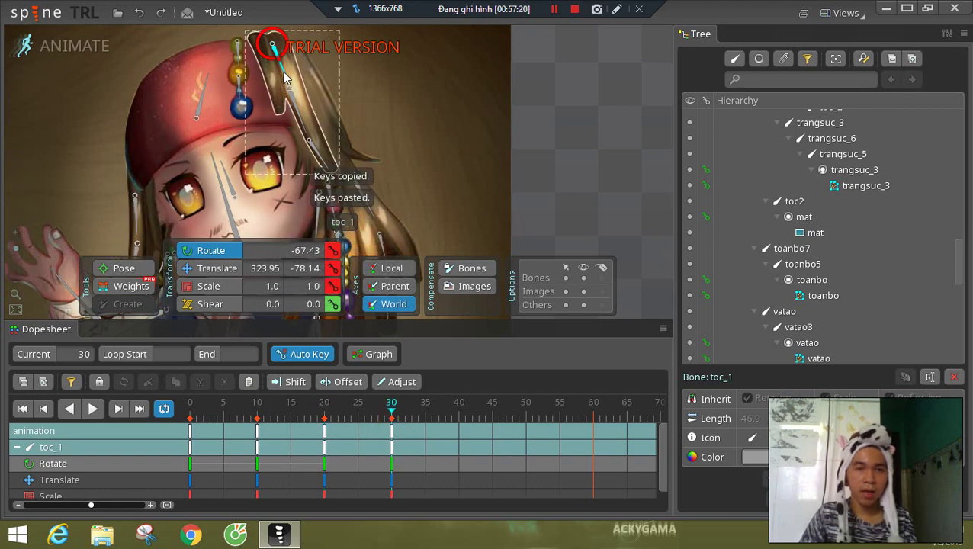
- Swing the strand outward at frame 30 by rotating toc_12 and toc_11, and set toc_1 to about -64°
left_click(280, 67)
left_click(282, 67)
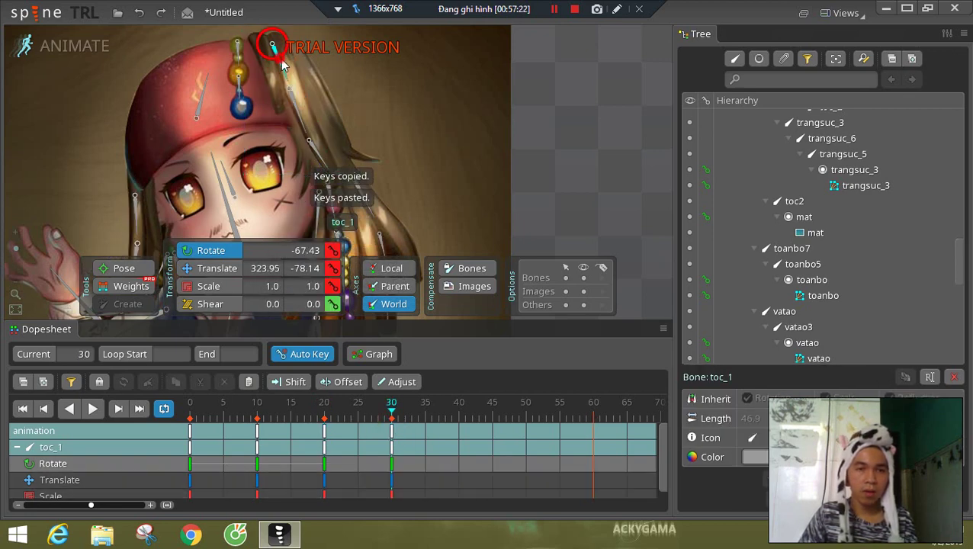
left_click_drag(307, 105, 314, 102)
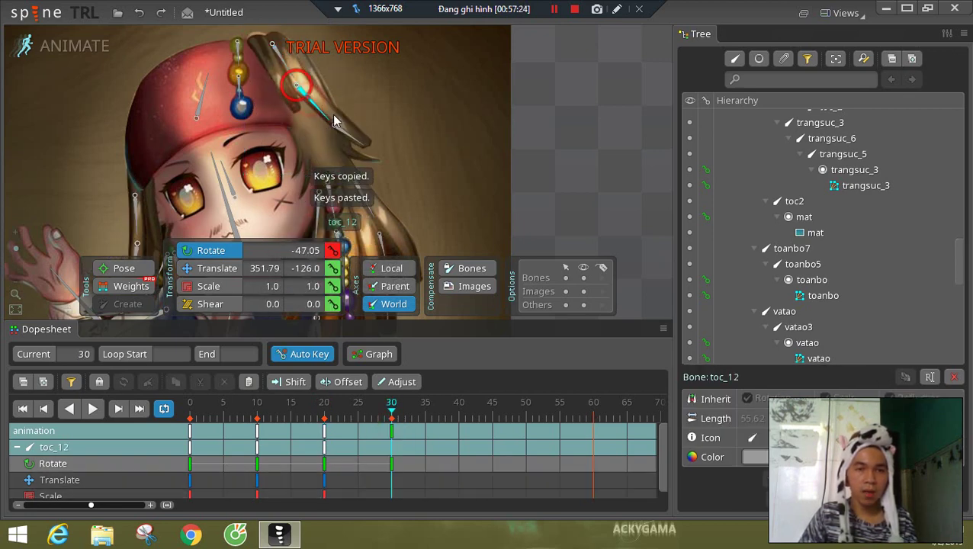
left_click(343, 135)
left_click_drag(342, 137, 352, 131)
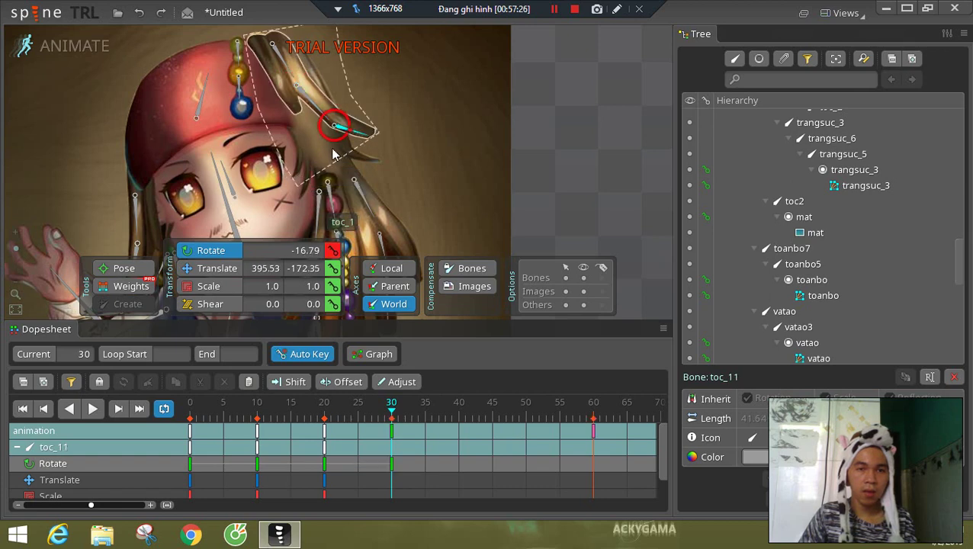
left_click(286, 61)
left_click_drag(283, 60, 281, 61)
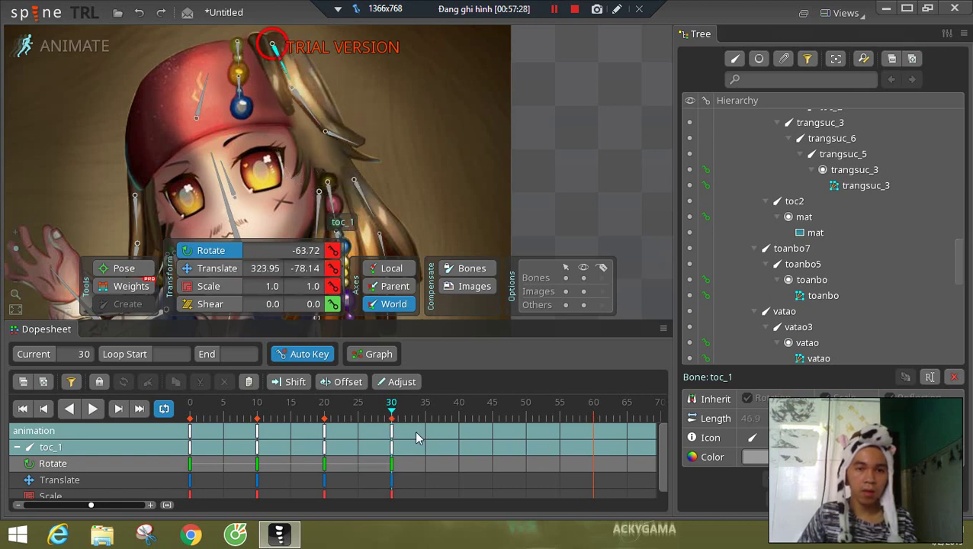
- Copy toc_1's frame 20 keys to frame 40 and play the animation
left_click(324, 438)
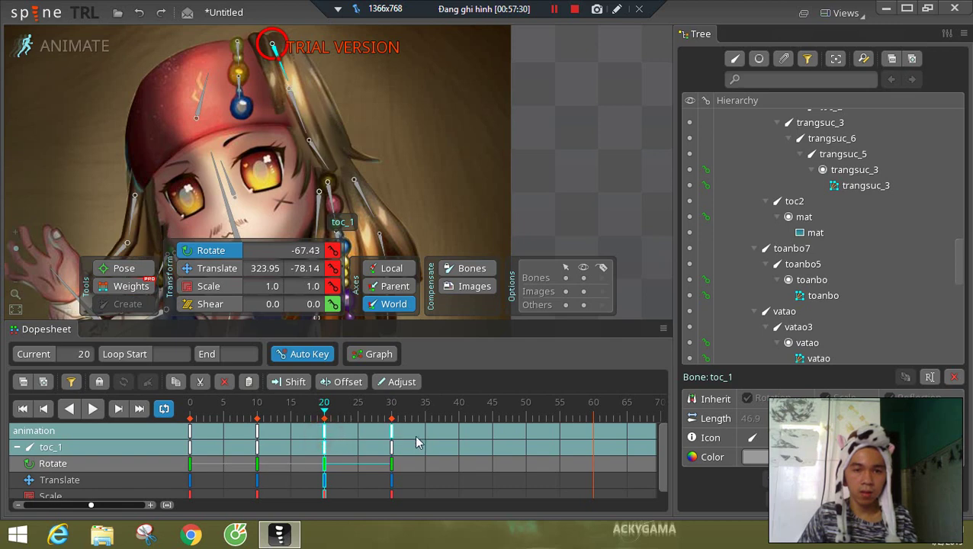
key("ctrl+c")
left_click(457, 437)
key("ctrl+v")
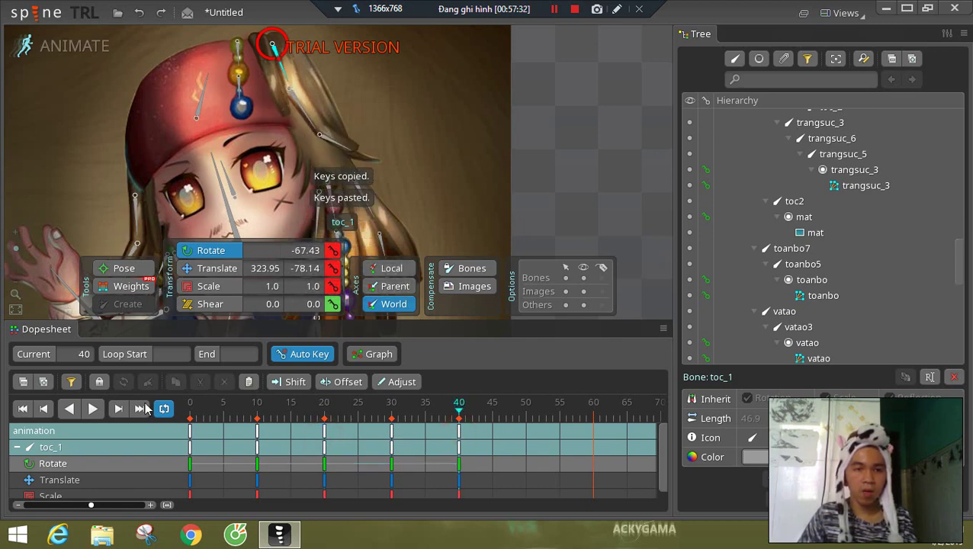
left_click(92, 408)
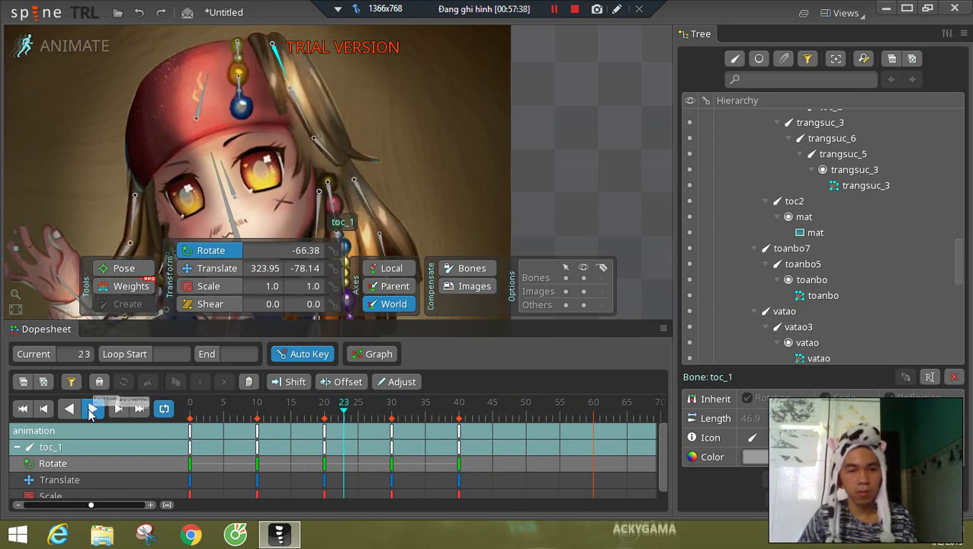
left_click(92, 409)
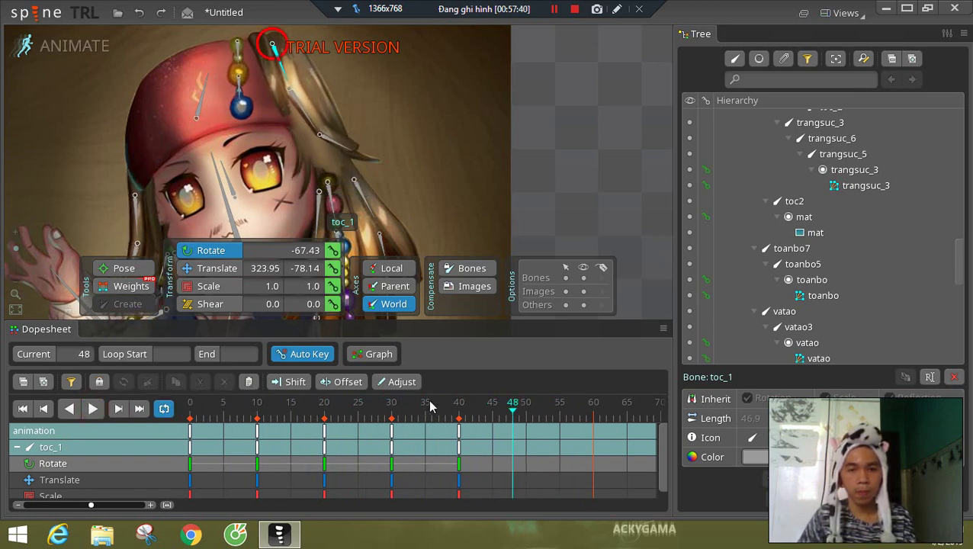
- Copy the keys at frames 10 and 20 of the hair strand's three bones to frames 50 and 60, and play the animation
left_click(259, 414)
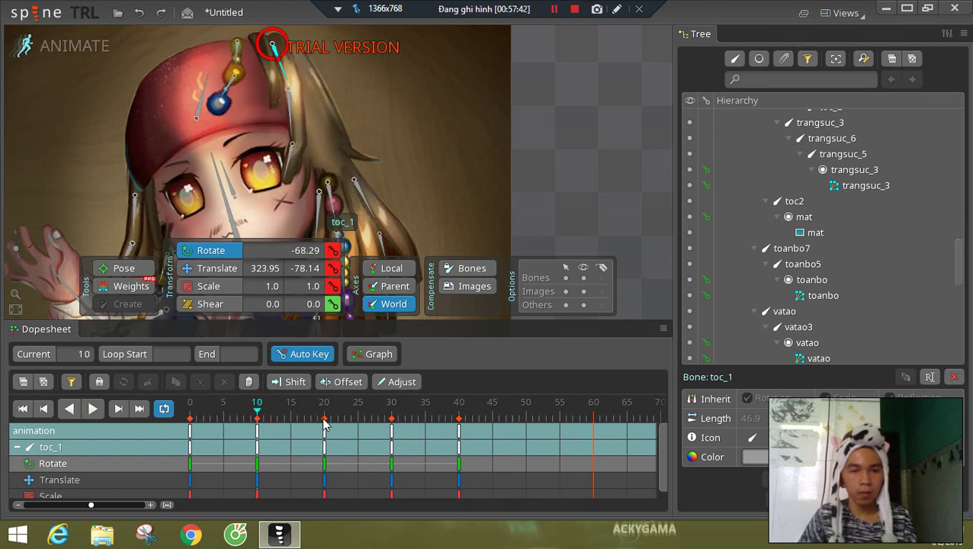
left_click(324, 420)
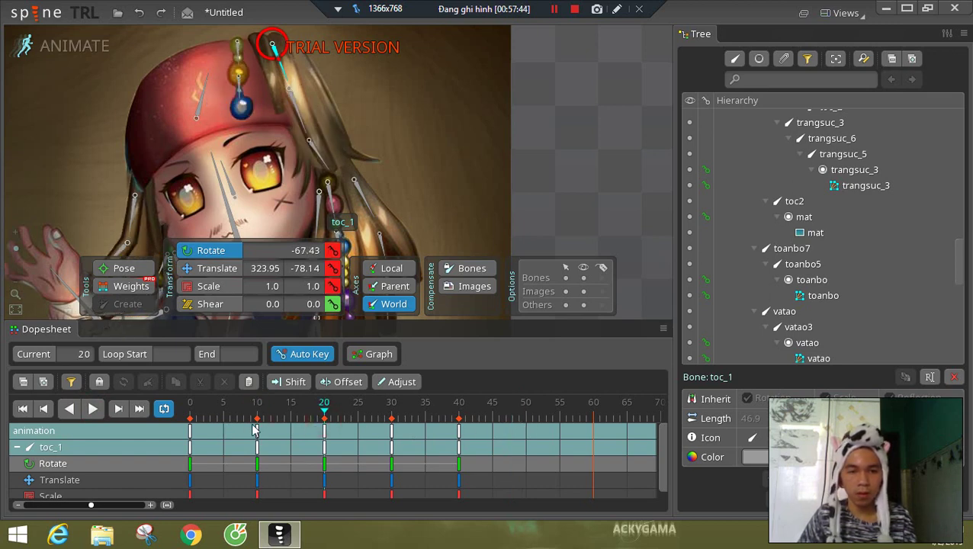
left_click(295, 103, "ctrl")
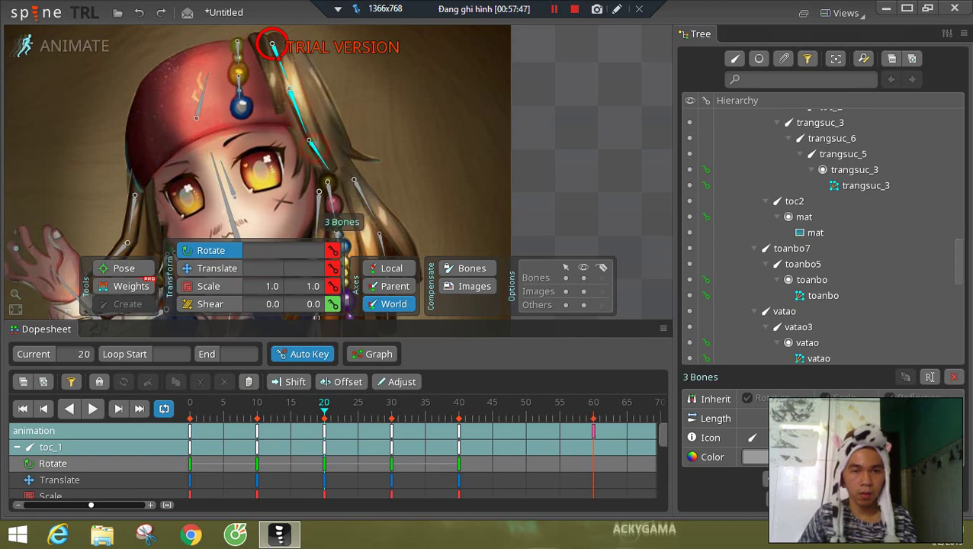
left_click(259, 435)
key("ctrl+c")
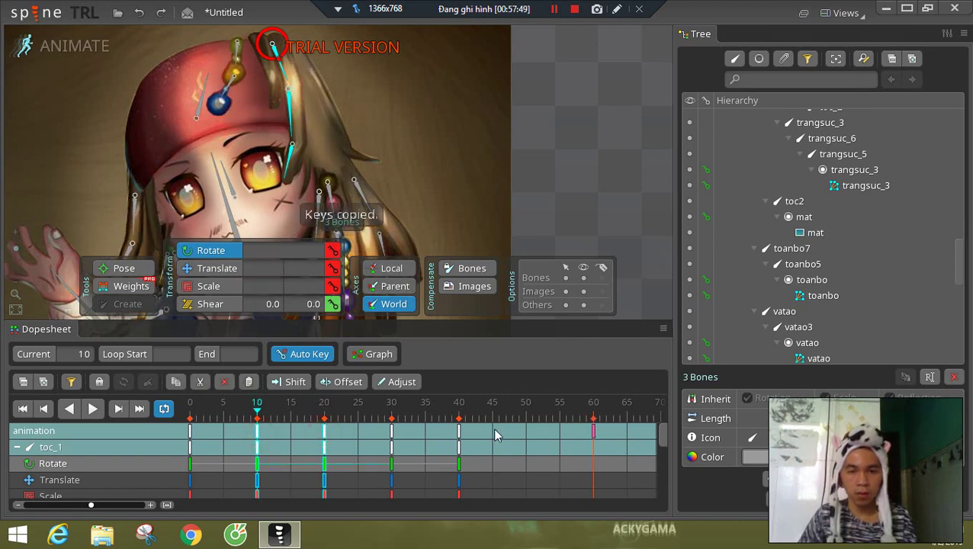
left_click(525, 415)
key("ctrl+v")
left_click(92, 409)
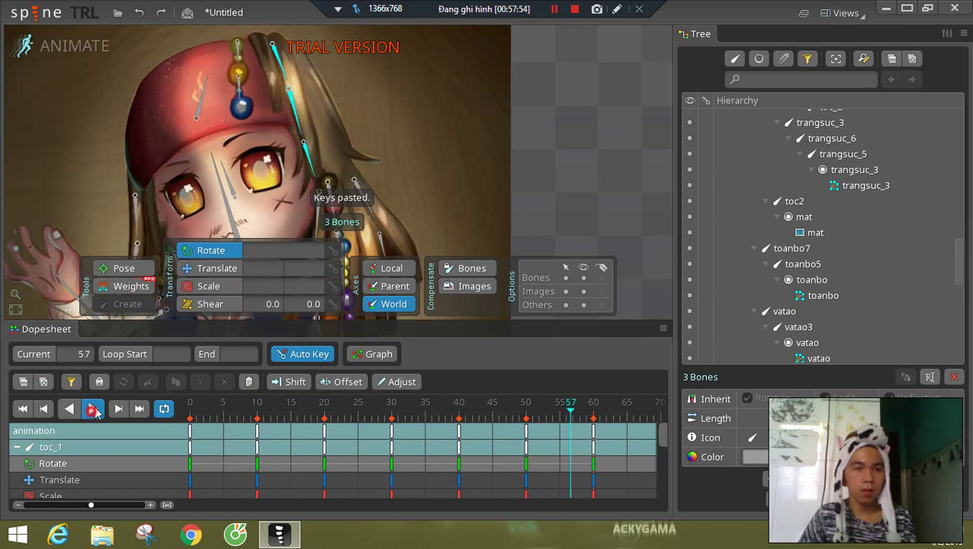
left_click(95, 412)
- Copy the frame 0 keys of the bead strand bones trangsuc_2, trangsuc_4 and toc_2 to frame 60
left_click_drag(435, 216, 413, 119)
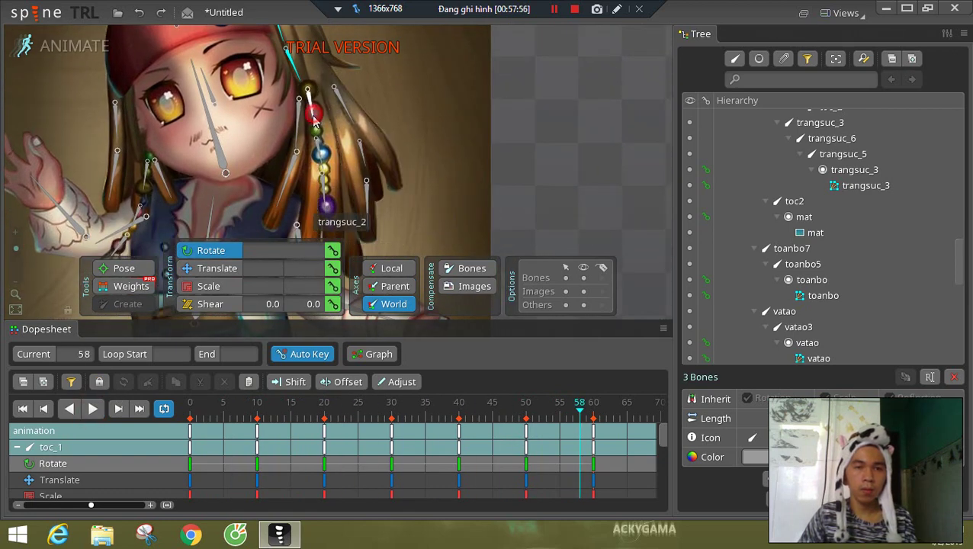
left_click(326, 200)
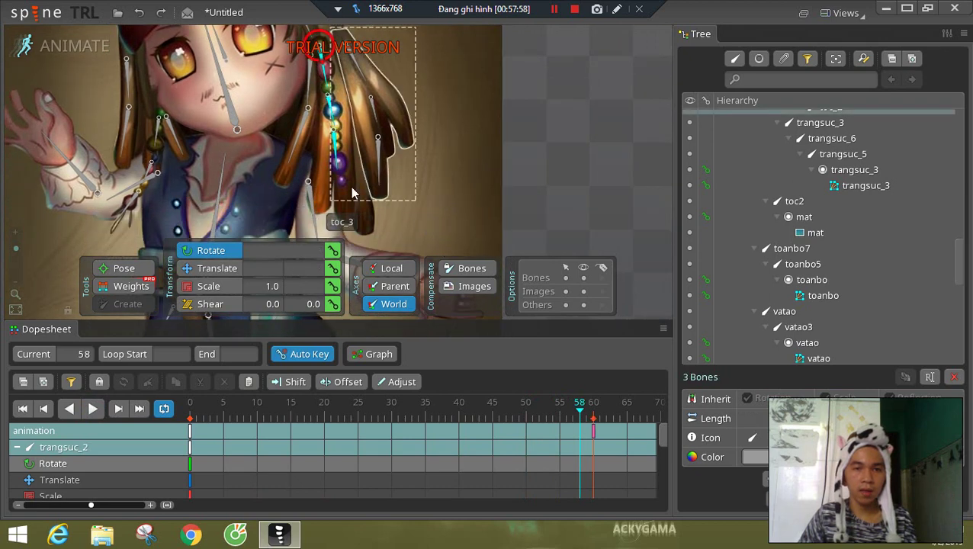
key("ctrl+c")
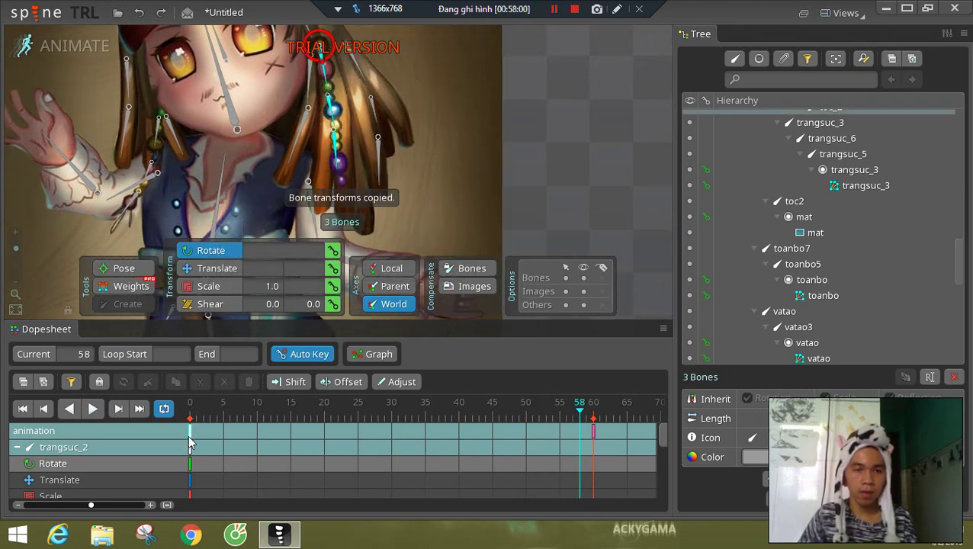
left_click(190, 443)
key("ctrl+c")
key("ctrl+v")
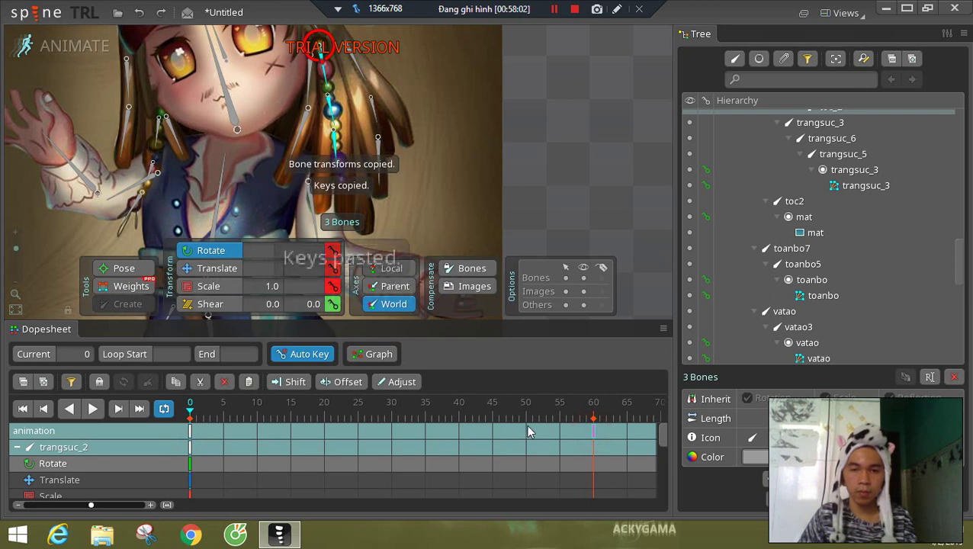
key("ctrl+c")
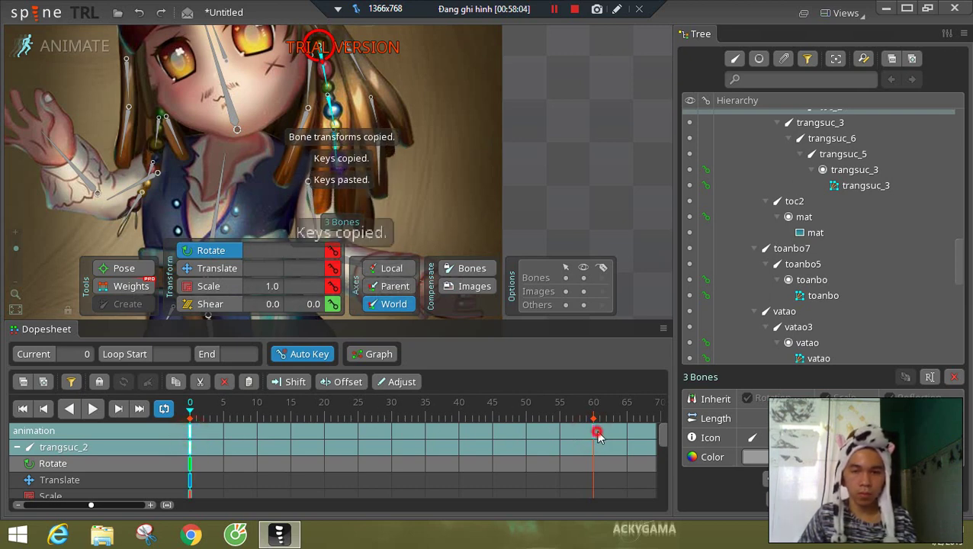
key("ctrl+v")
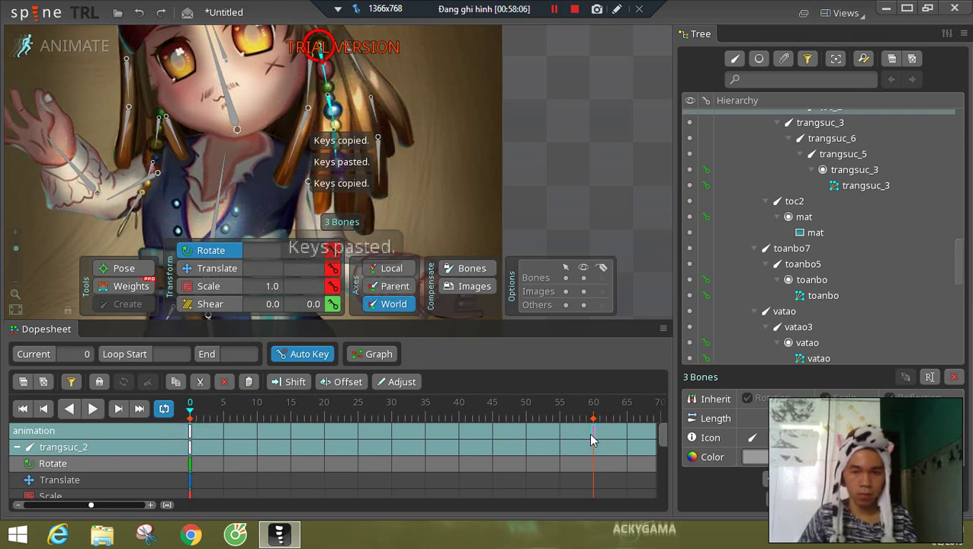
key("ctrl+c")
left_click(594, 436)
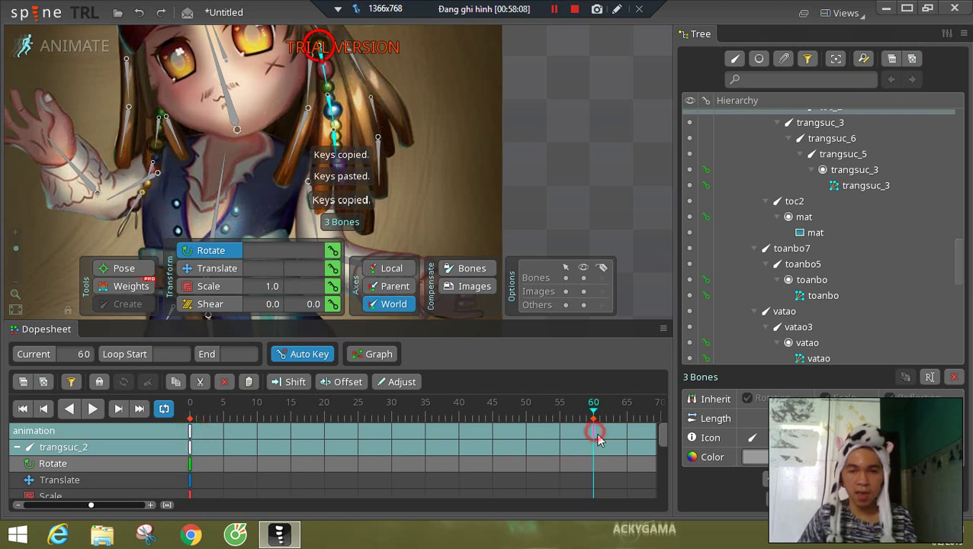
key("ctrl+v")
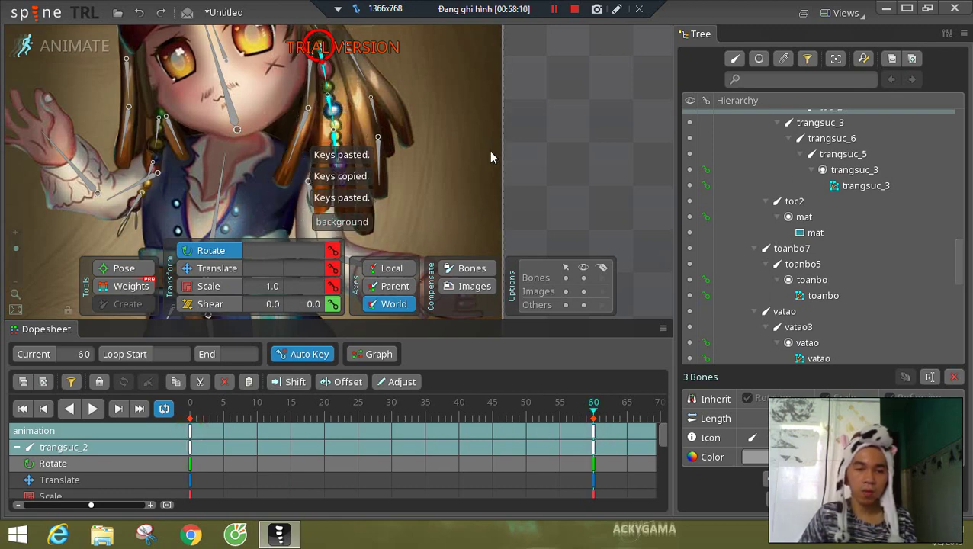
- Paste the bead strand's keys at frame 10 and swing it inward, rotating trangsuc_4 to about -91° and toc_2 to about -115°
left_click_drag(489, 150, 481, 182)
left_click(259, 415)
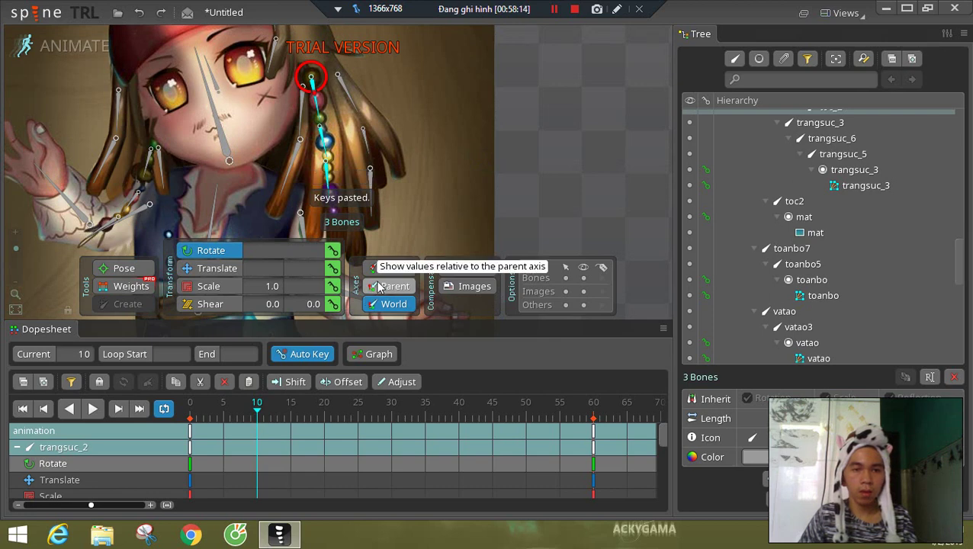
key("ctrl+v")
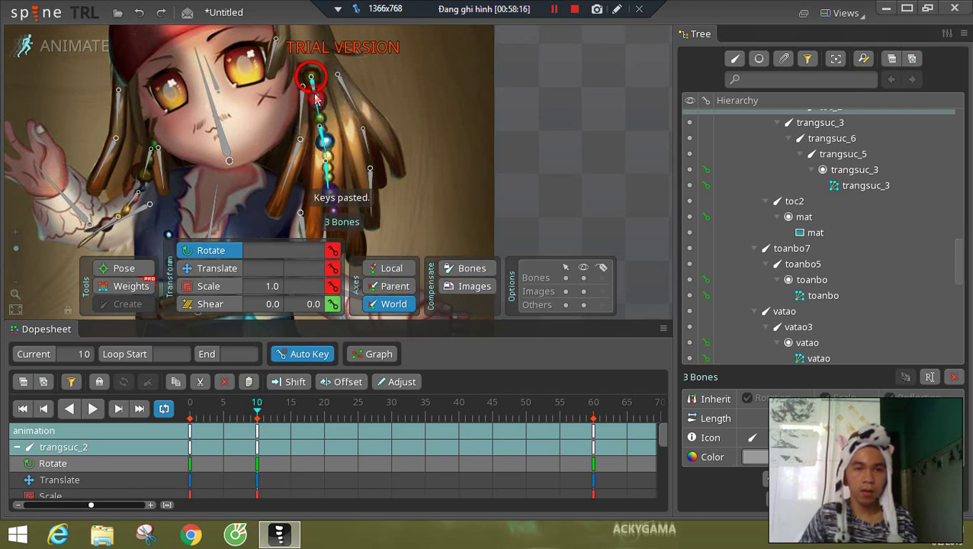
left_click(317, 129)
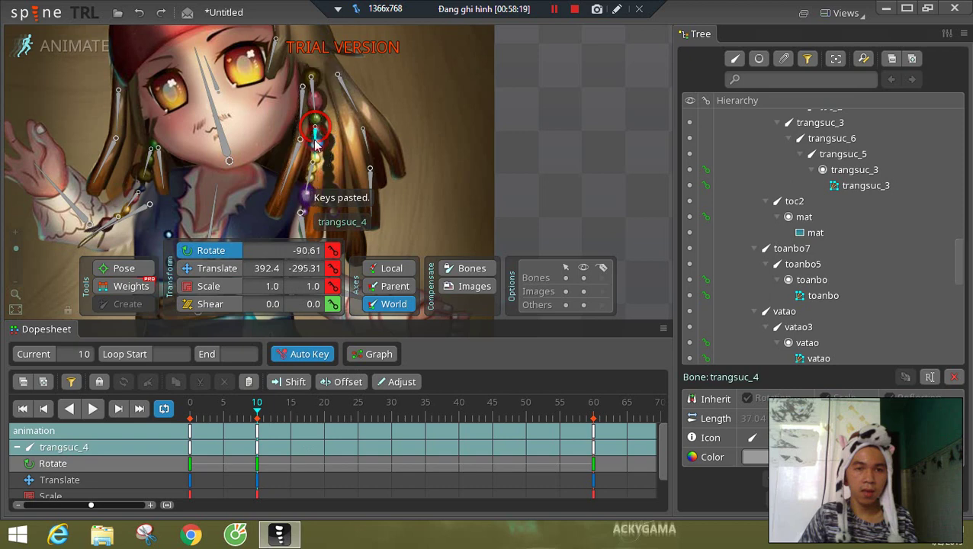
left_click(303, 177)
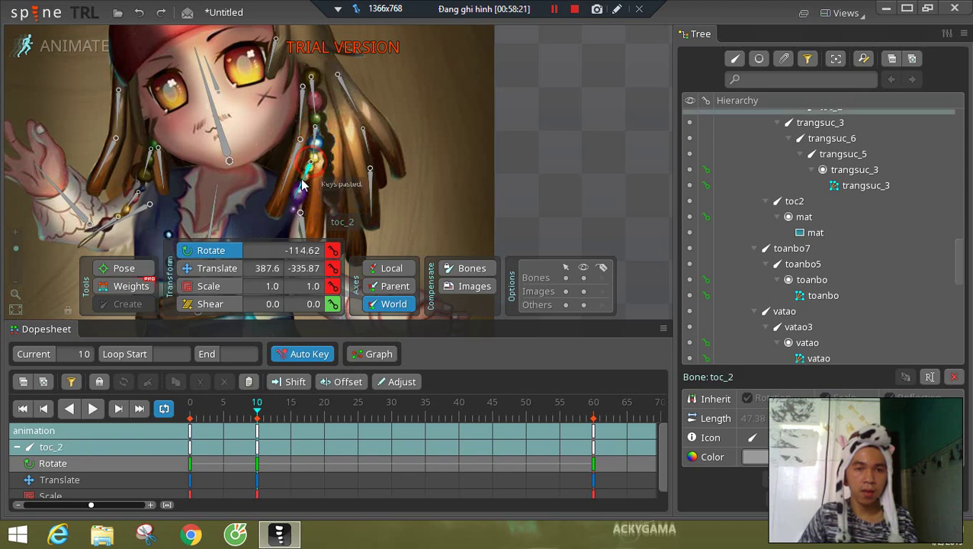
left_click(301, 180)
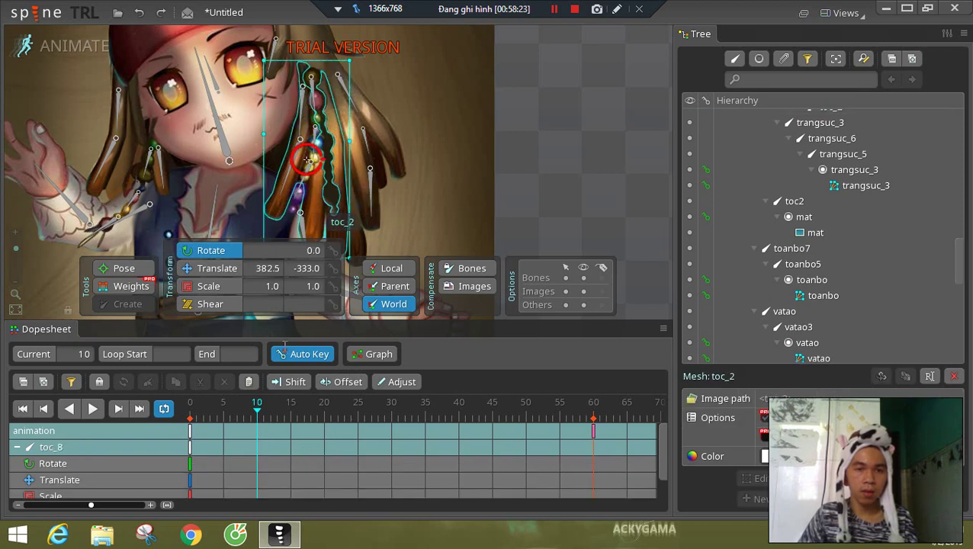
left_click(307, 161)
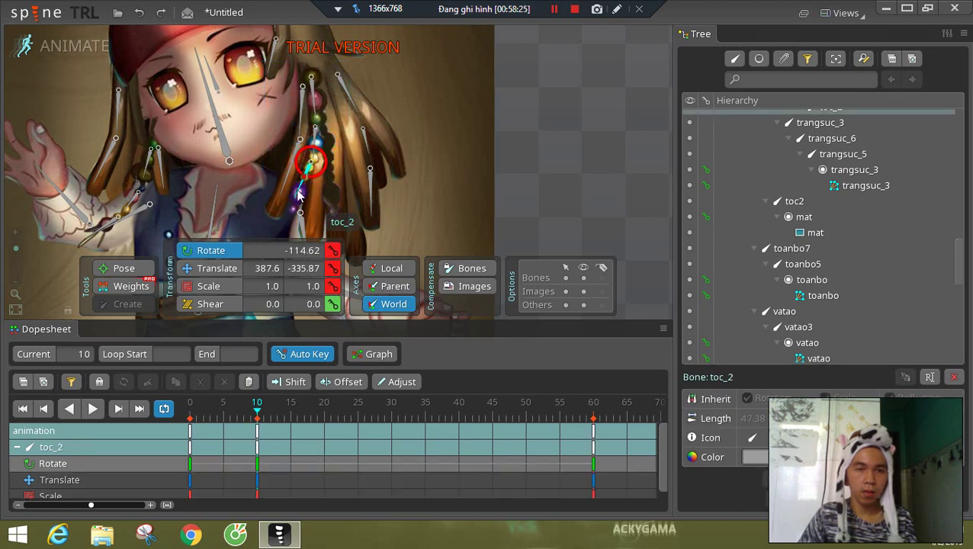
- Copy the bead strand's frame 10 pose to frame 20 and swing it outward there, rotating toc_2 to about -60°
left_click(257, 428)
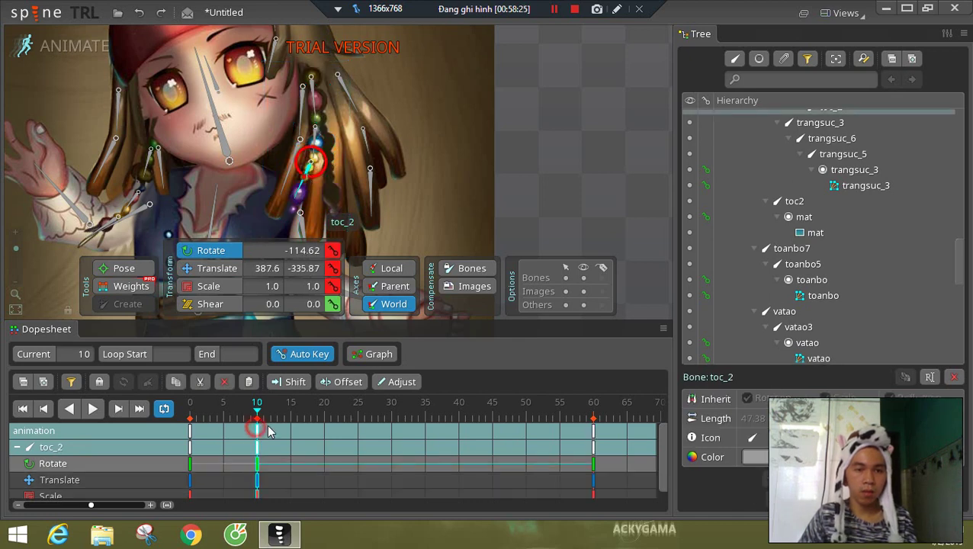
left_click(314, 107)
left_click(309, 182, "ctrl")
left_click(304, 185, "ctrl")
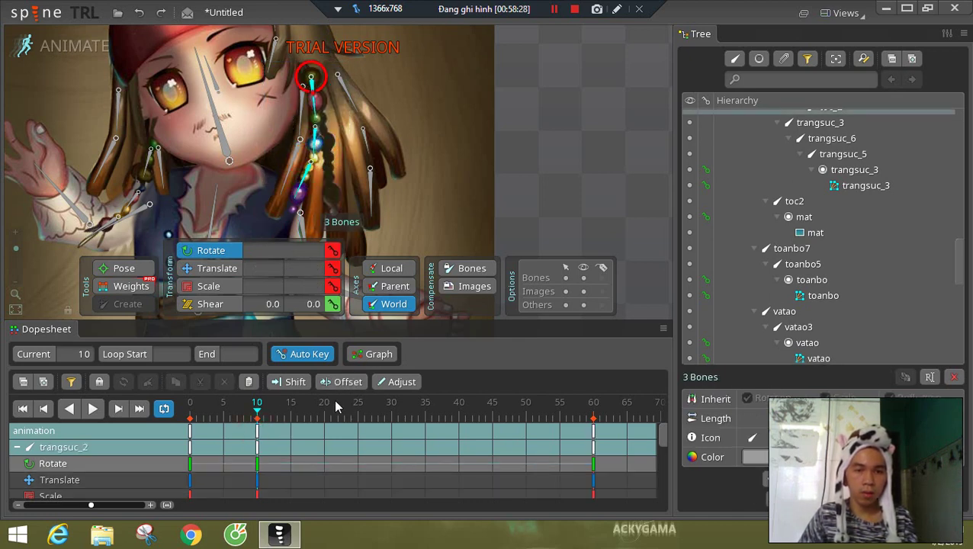
key("ctrl+c")
left_click(324, 401)
key("ctrl+v")
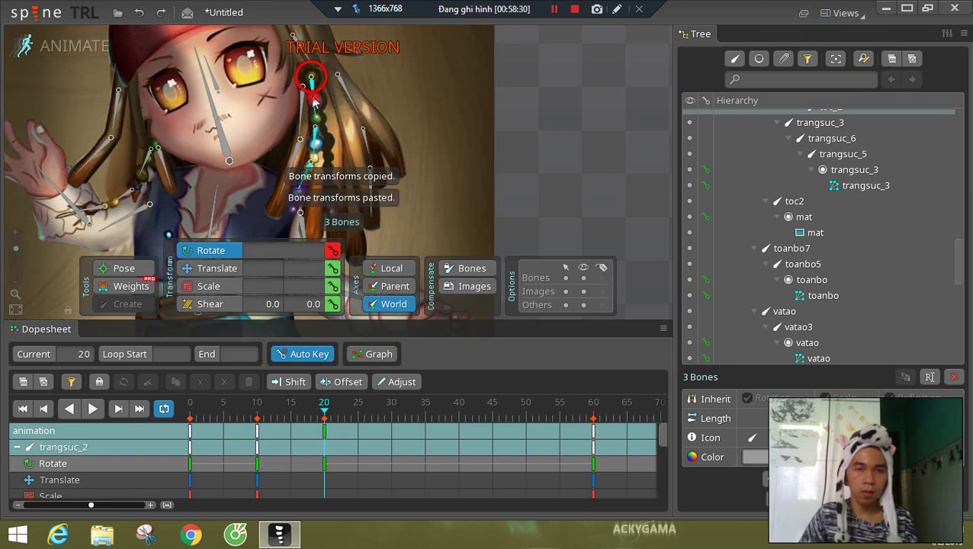
left_click_drag(313, 107, 358, 176)
left_click(329, 138)
left_click(344, 174)
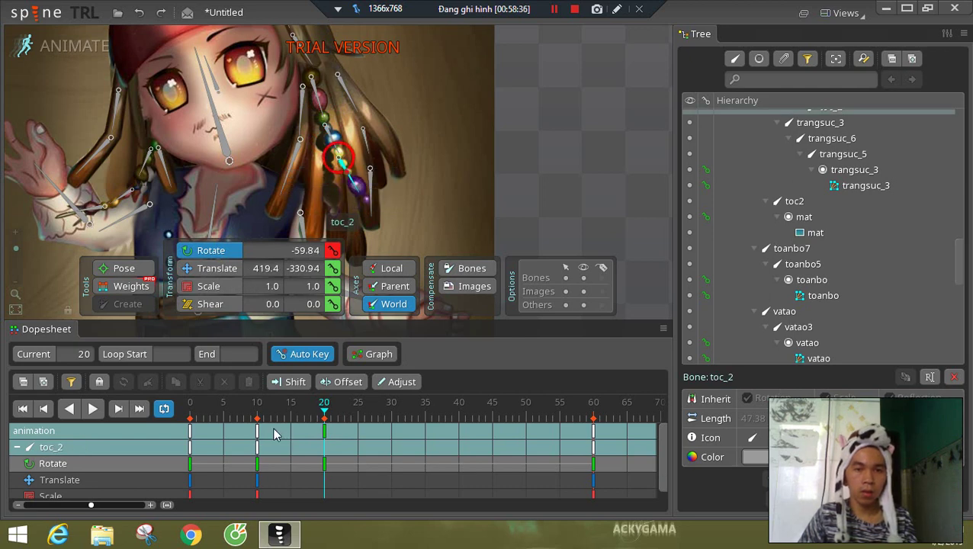
left_click(304, 54)
left_click(318, 100, "ctrl")
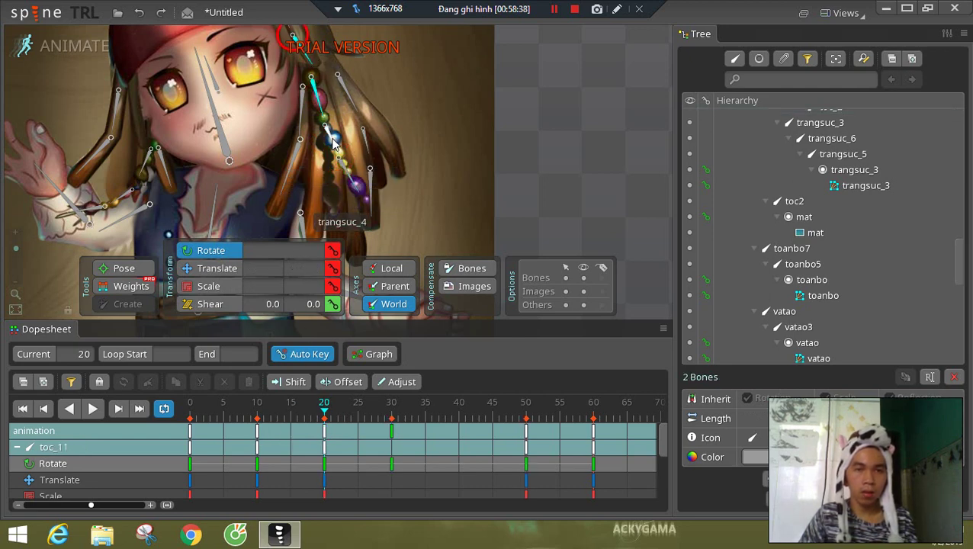
left_click(333, 141, "ctrl")
left_click(326, 432)
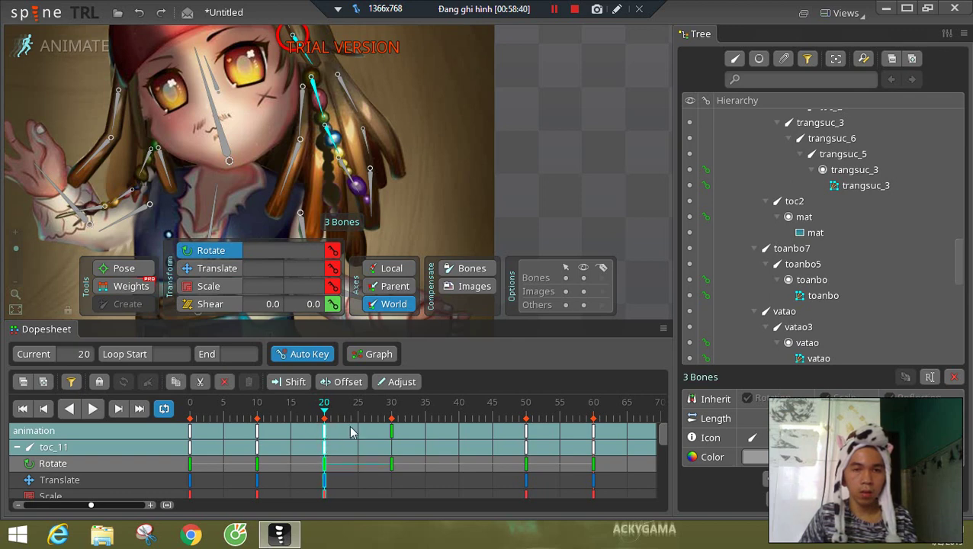
key("ctrl+c")
left_click(392, 432)
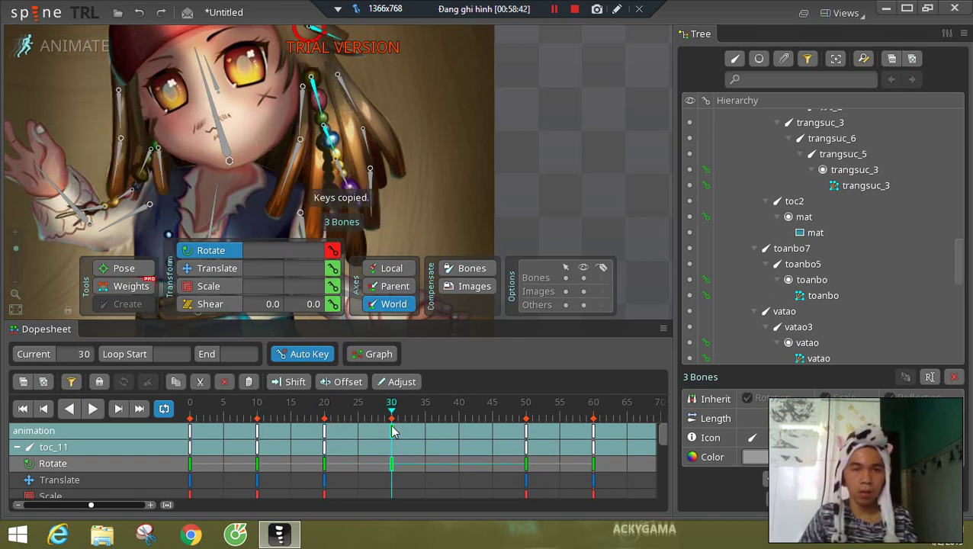
left_click_drag(389, 126, 360, 200)
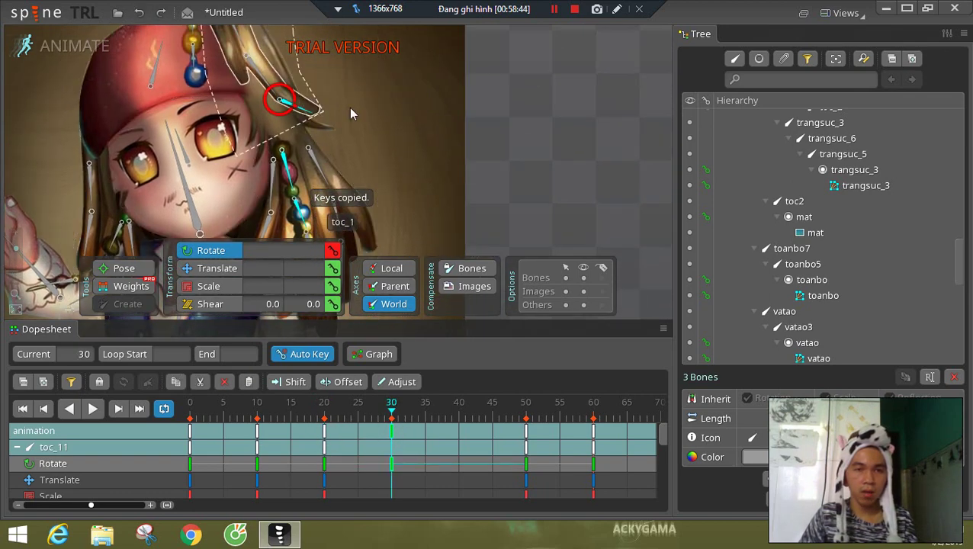
left_click(532, 145)
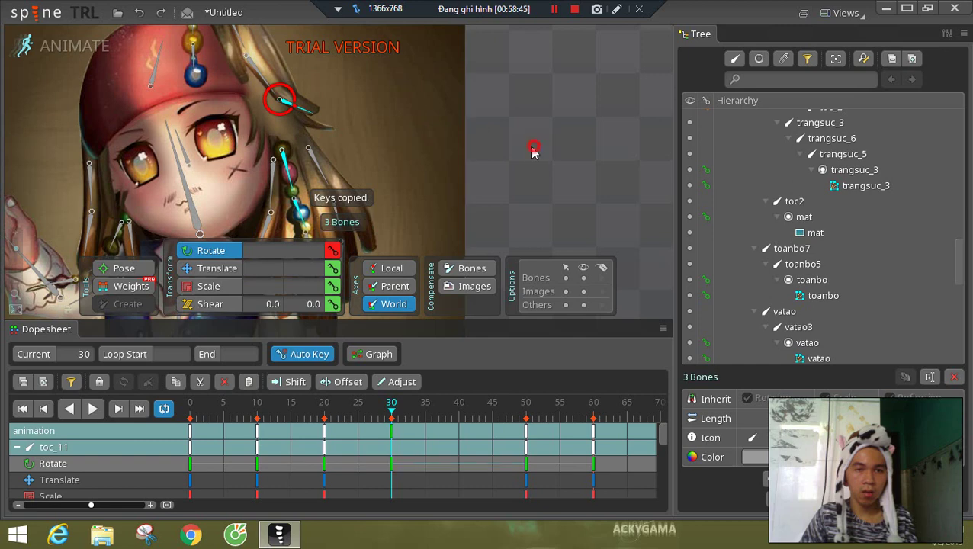
- Copy the frame 0 keys of trangsuc_2, trangsuc_4 and toc_2 to frame 30 and play the animation
left_click(288, 164)
left_click_drag(384, 150, 384, 112)
left_click(300, 175, "ctrl")
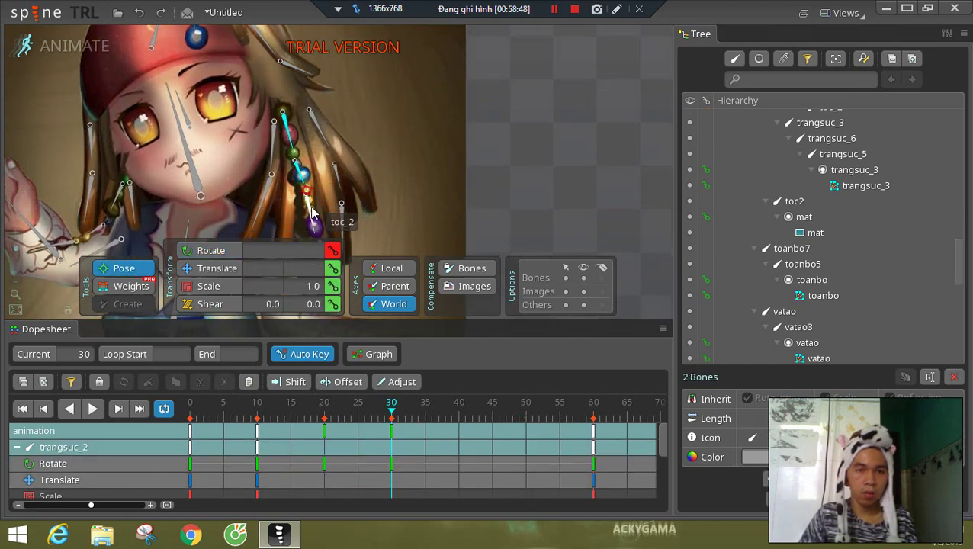
left_click(311, 214, "ctrl")
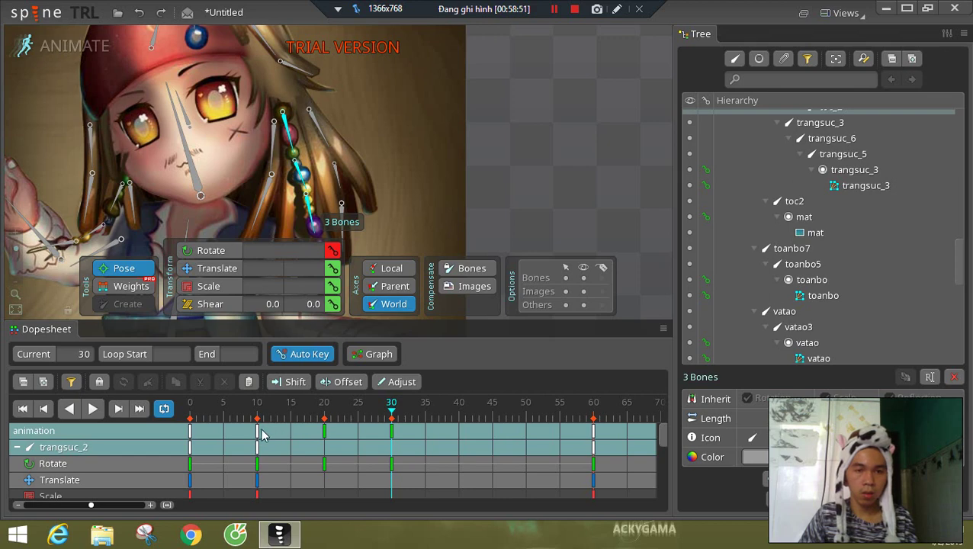
left_click_drag(260, 414, 496, 425)
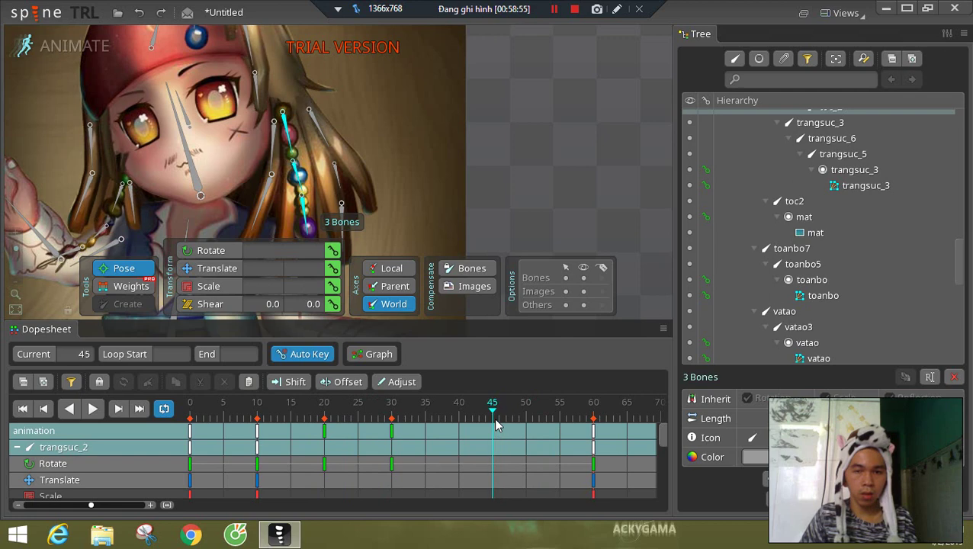
left_click(190, 431)
key("ctrl+c")
left_click(392, 434)
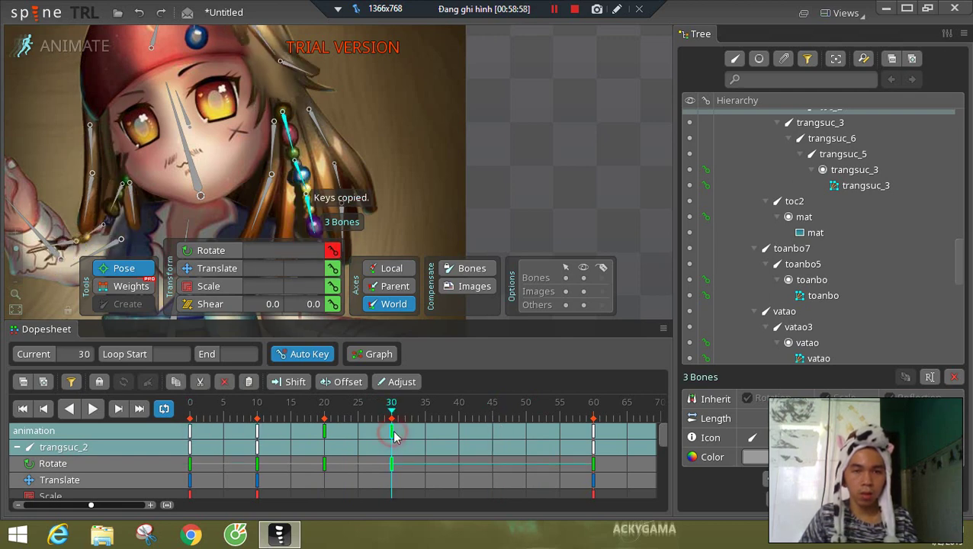
key("ctrl+v")
left_click_drag(278, 415, 371, 405)
left_click(92, 410)
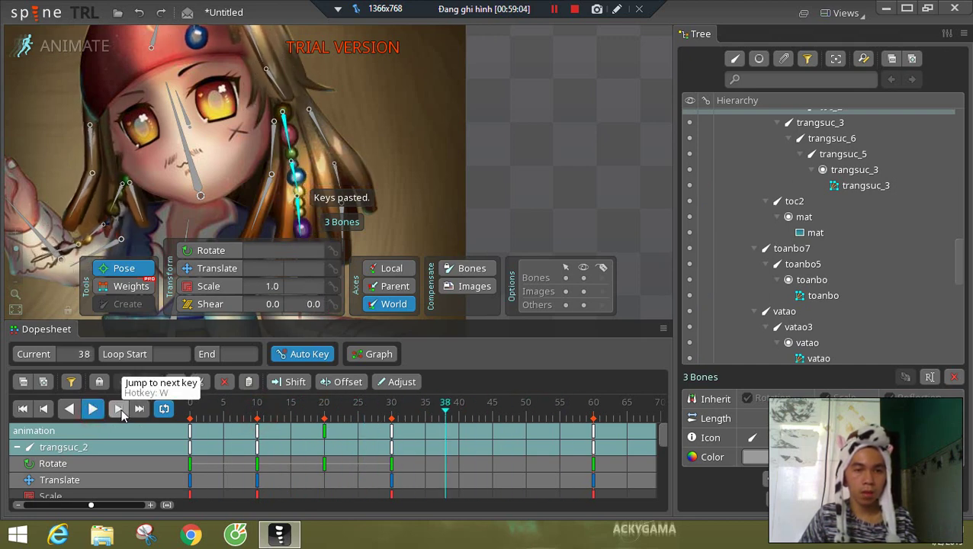
left_click(93, 409)
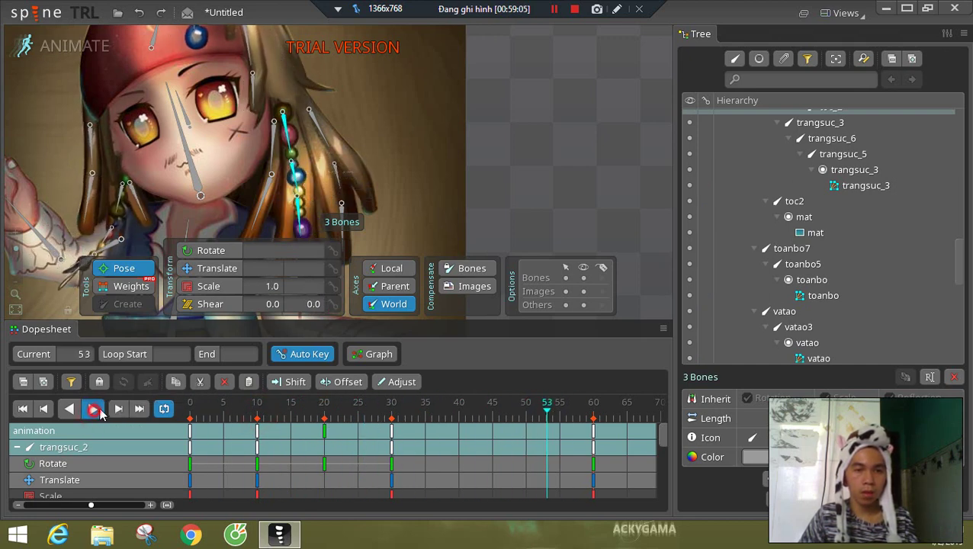
left_click(259, 433)
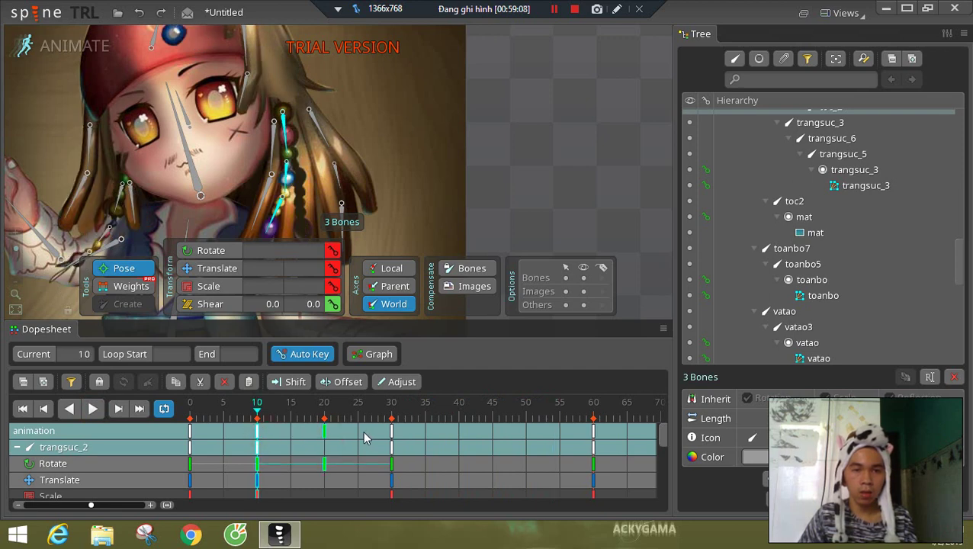
key("ctrl+c")
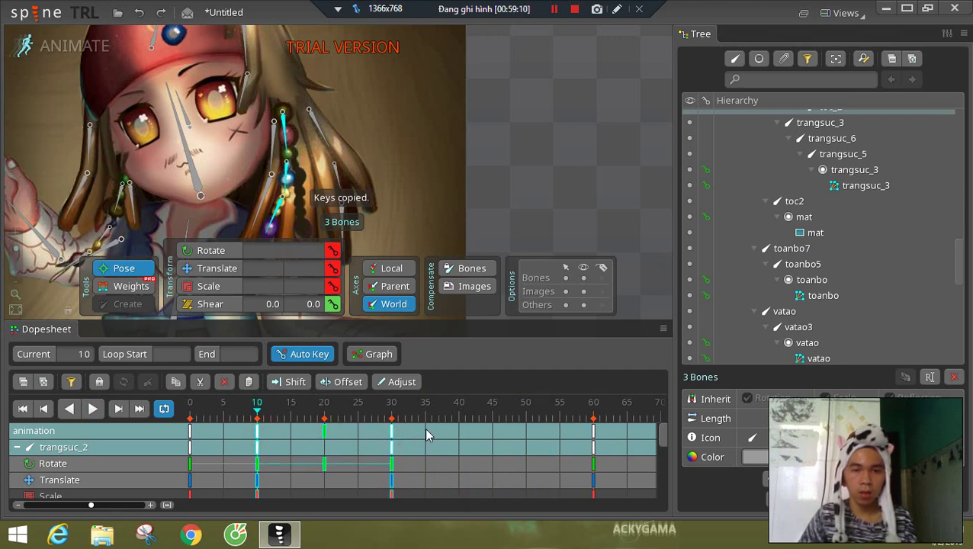
left_click_drag(262, 414, 393, 420)
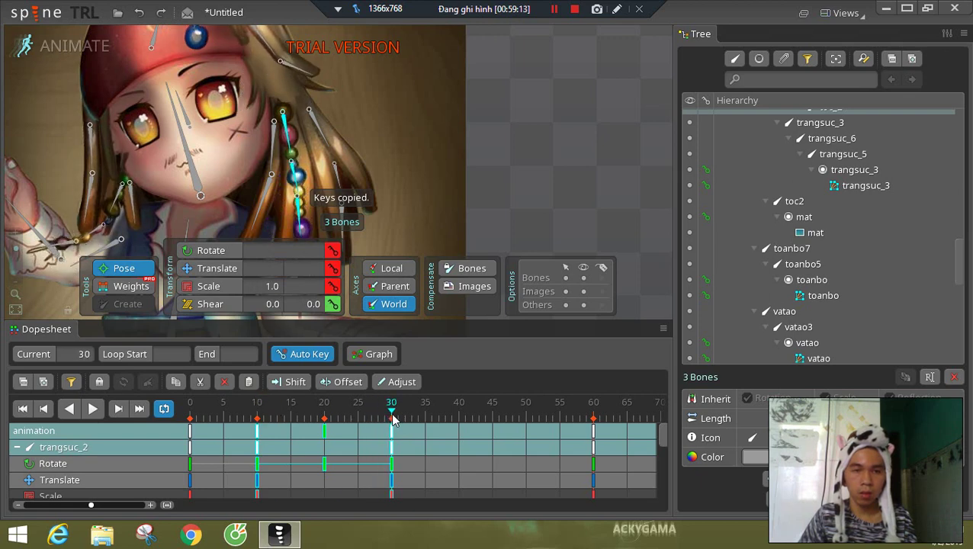
left_click(260, 418)
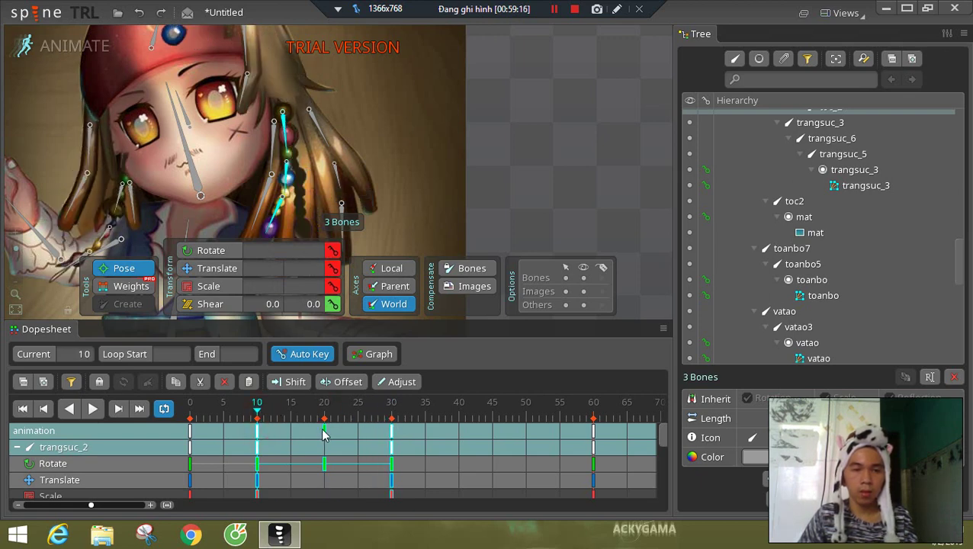
key("ctrl+c")
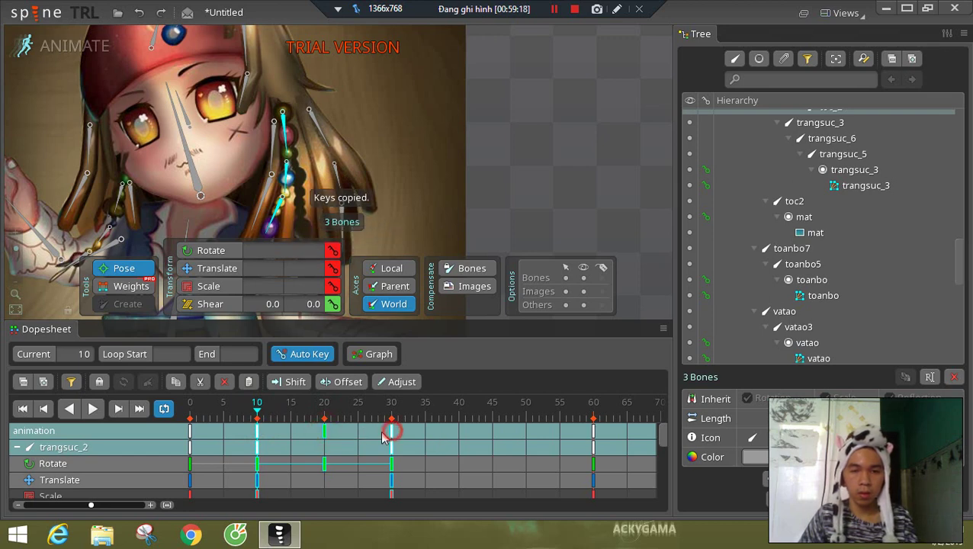
left_click(438, 401)
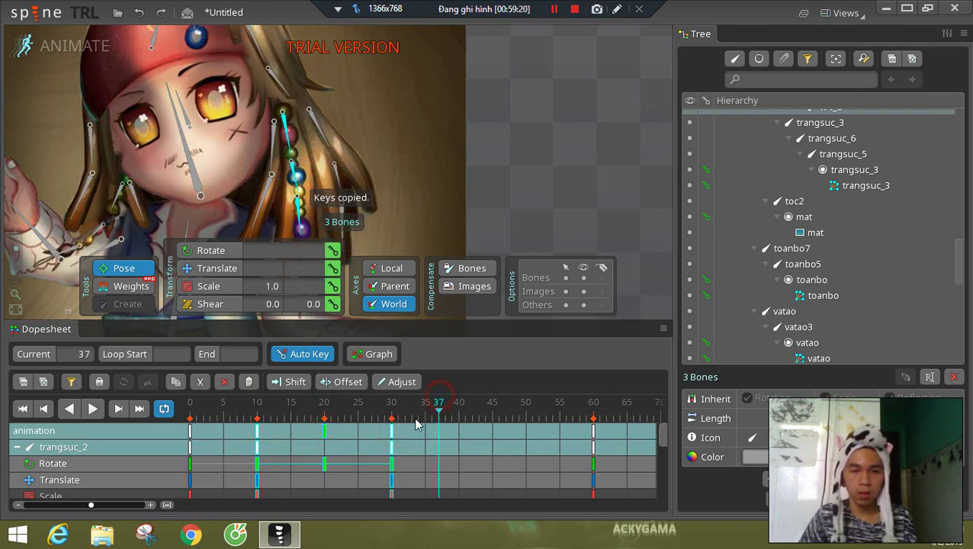
double_click(573, 188)
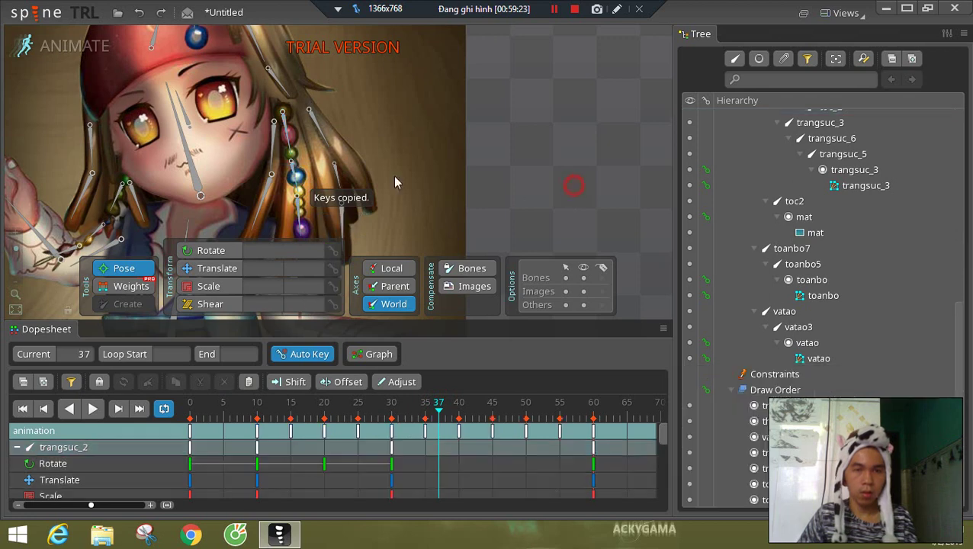
- Copy the frame 10 and 20 keys of trangsuc_2, trangsuc_4 and toc_2 to frames 40 and 50, and play the animation
left_click(287, 138)
left_click(295, 175, "ctrl")
left_click(299, 207, "ctrl")
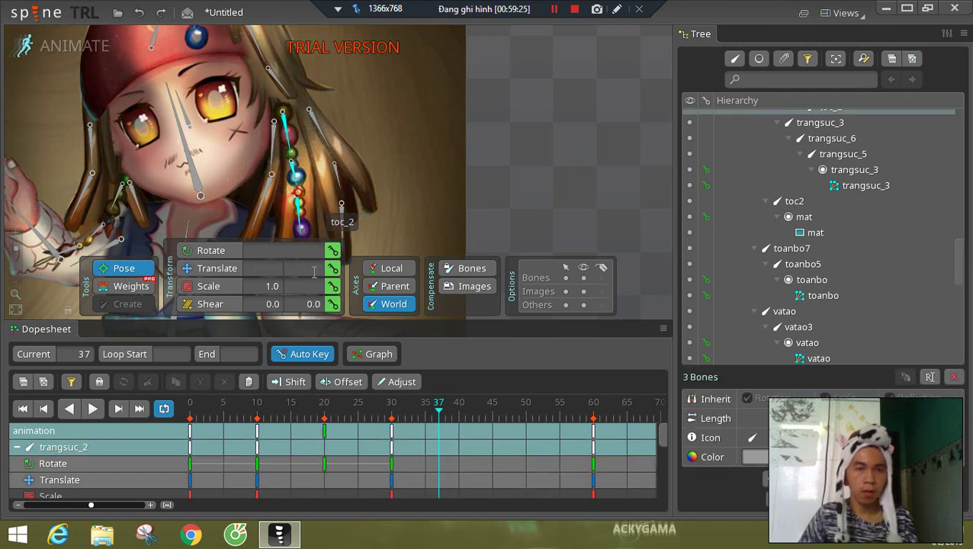
left_click(257, 431)
key("ctrl+c")
double_click(324, 431)
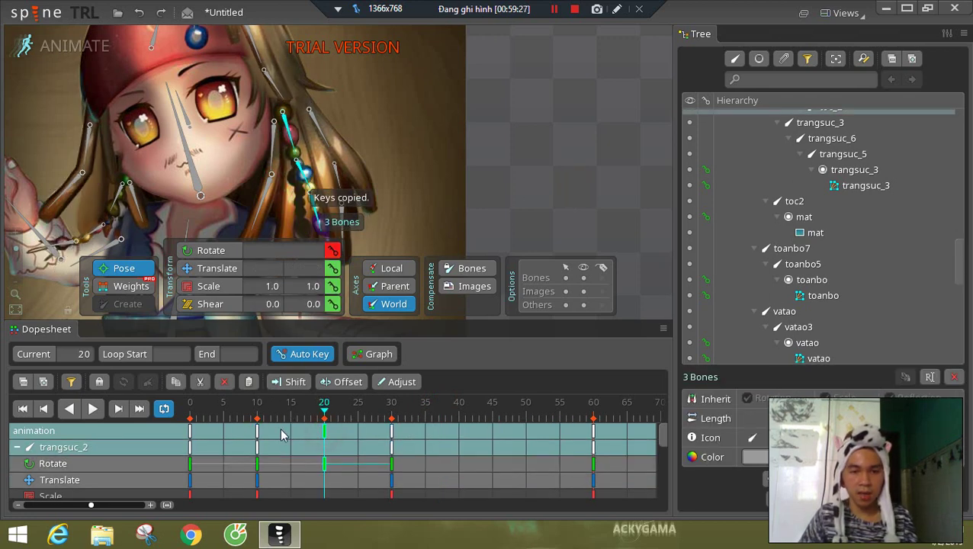
left_click(459, 429)
key("ctrl+v")
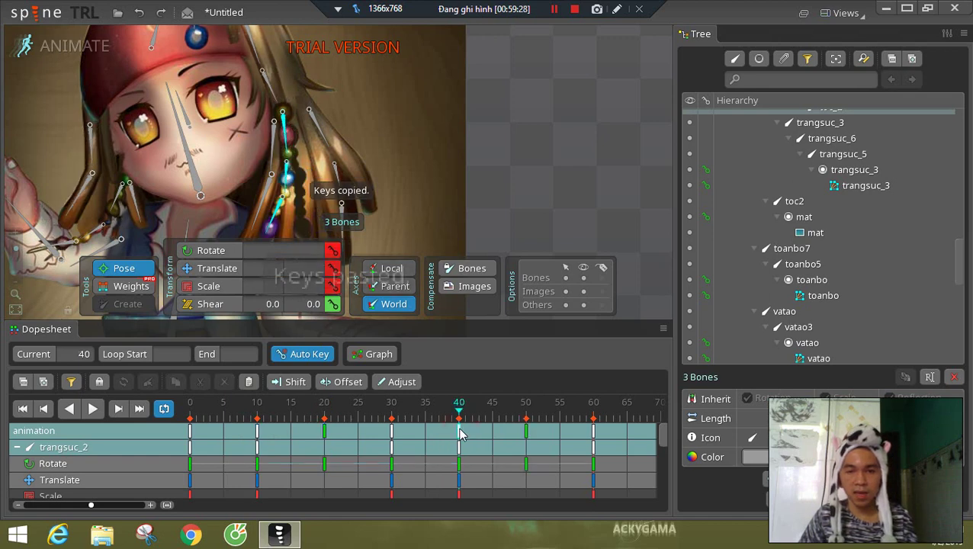
left_click(93, 409)
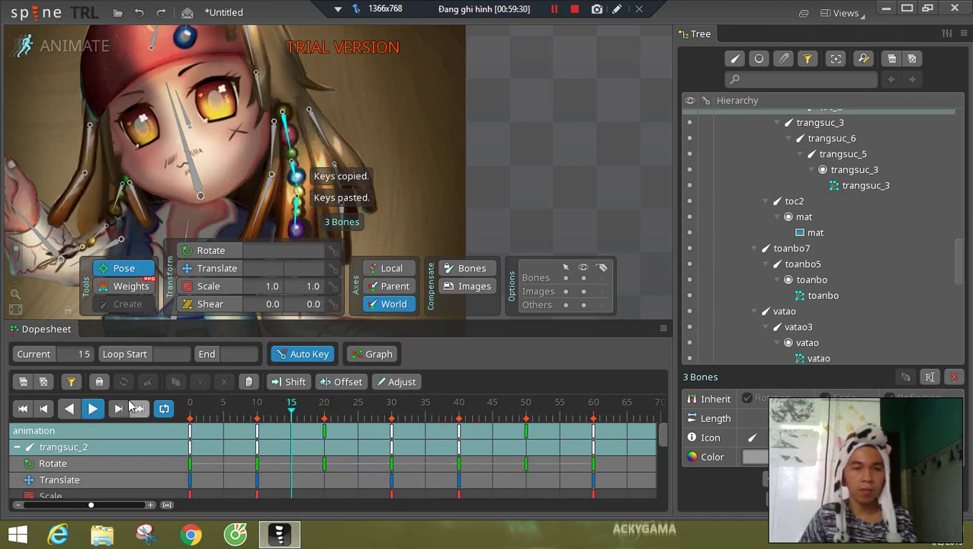
left_click(119, 410)
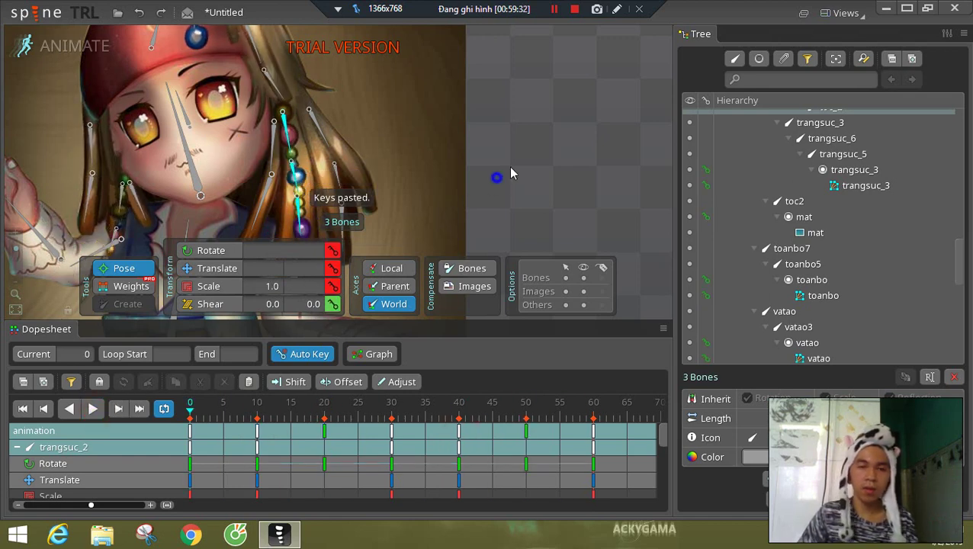
- Copy the frame 0 keys of the hair strand bones toc_3 and toc_8 to frames 60, 10 and 20
left_click(319, 113)
left_click(318, 114)
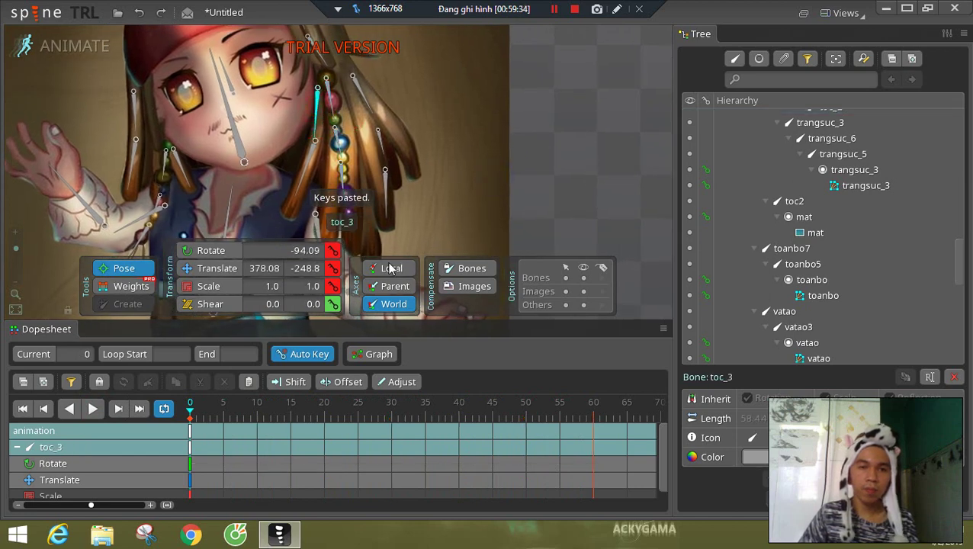
left_click(308, 159, "ctrl")
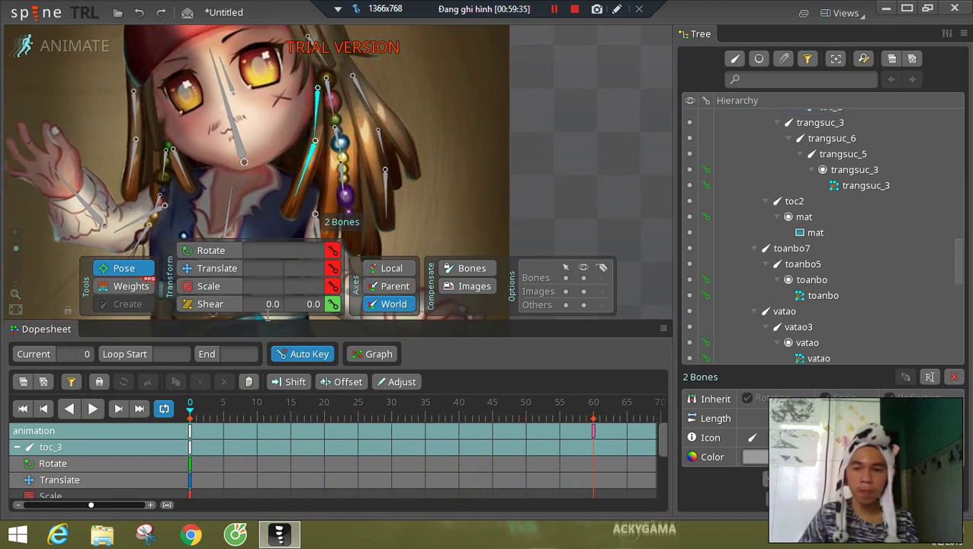
left_click(185, 449)
key("ctrl+c")
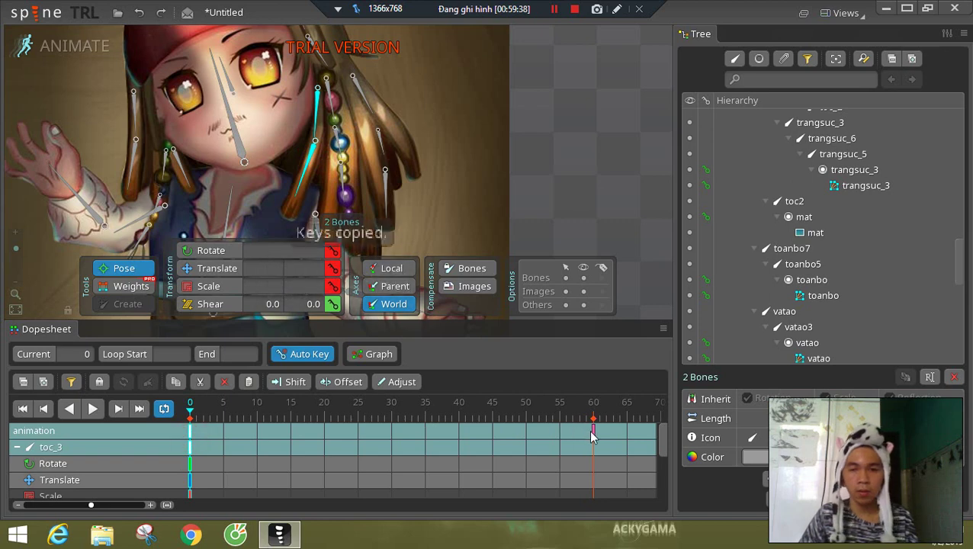
left_click(587, 428)
key("ctrl+v")
left_click(257, 423)
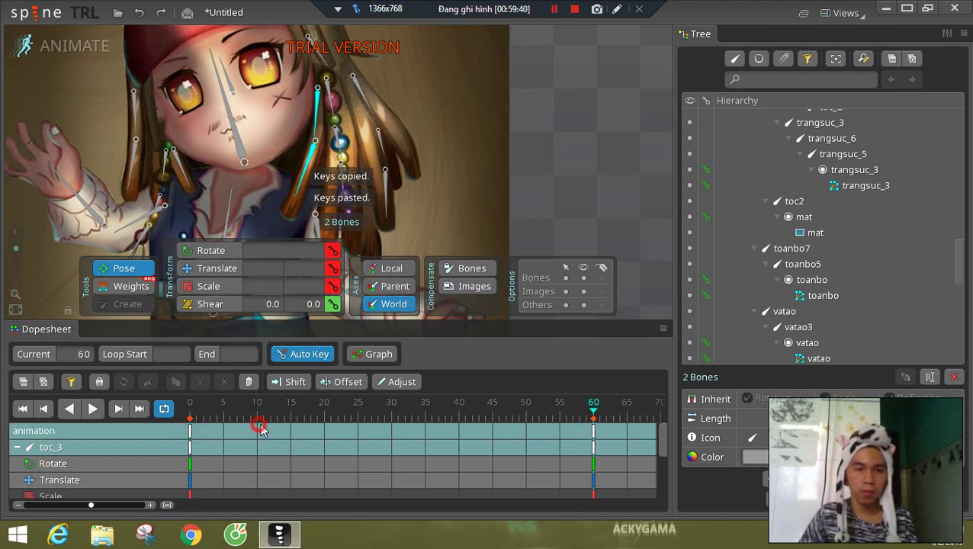
key("ctrl+v")
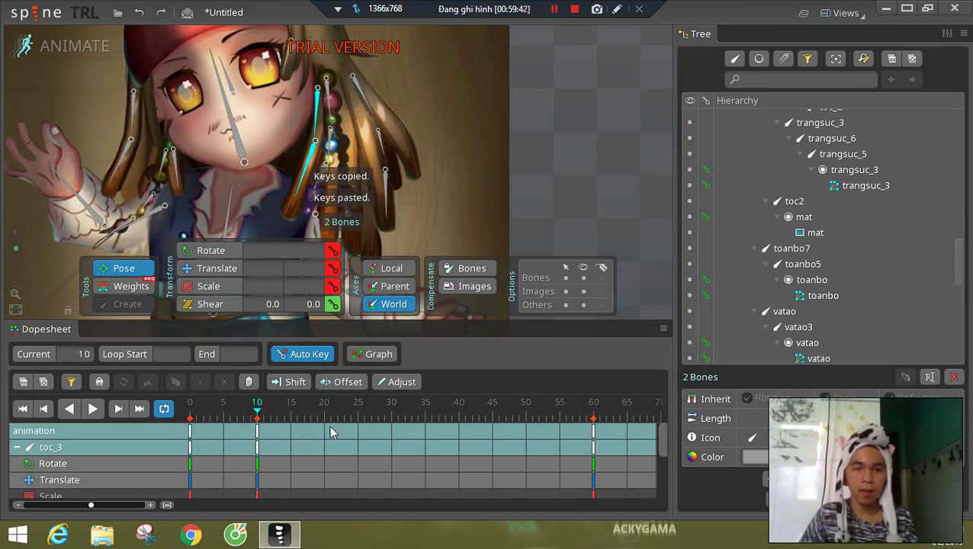
left_click(326, 433)
key("ctrl+v")
- Swing the hair strand inward at frame 10 by rotating toc_3 and toc_8 toward the face
left_click(257, 431)
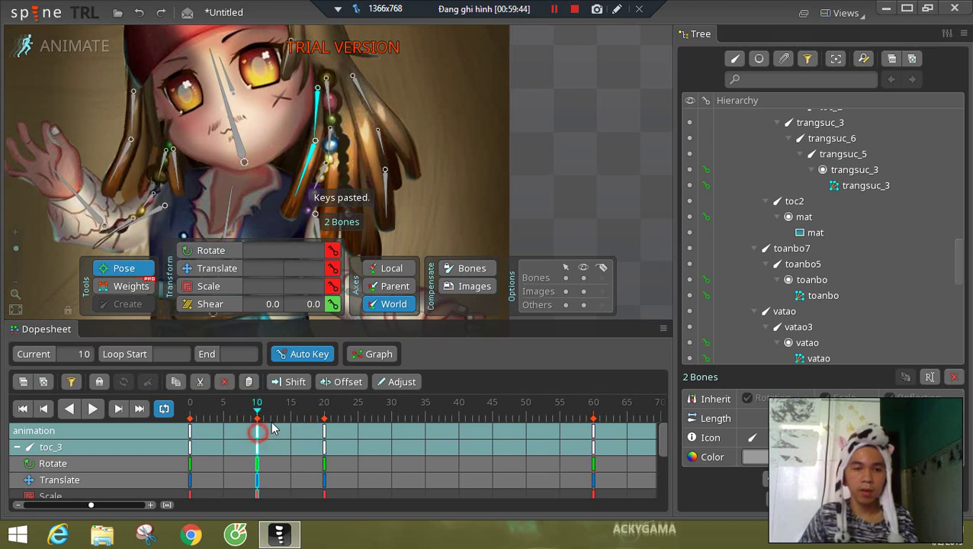
left_click(319, 107)
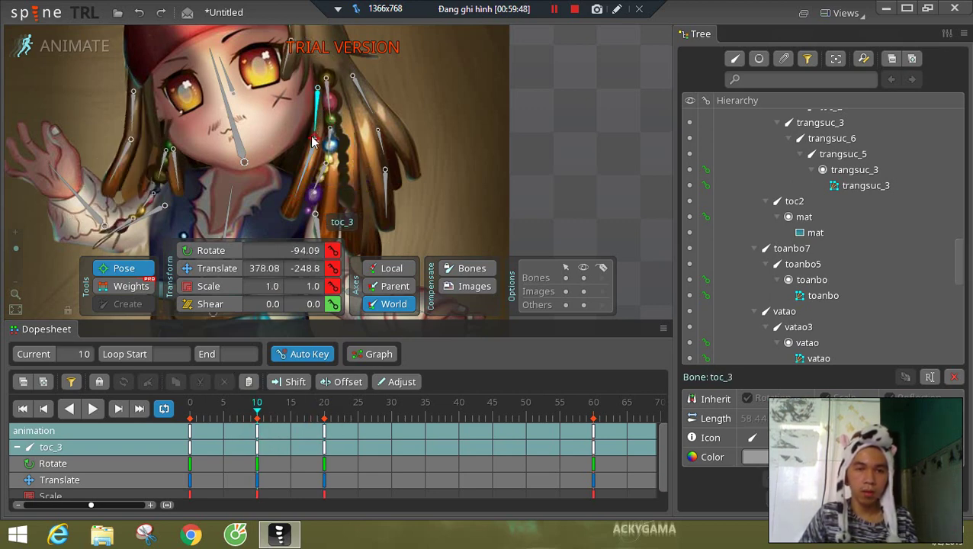
left_click(211, 250)
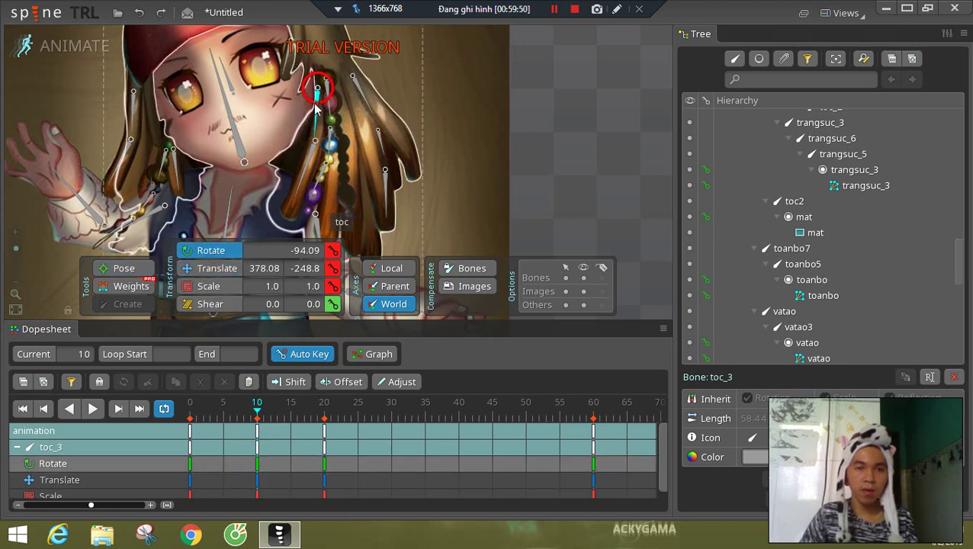
left_click_drag(319, 107, 296, 158)
left_click(294, 163)
- Swing the hair strand outward at frame 20 by rotating toc_3 slightly and toc_8 to about -96°
left_click(326, 418)
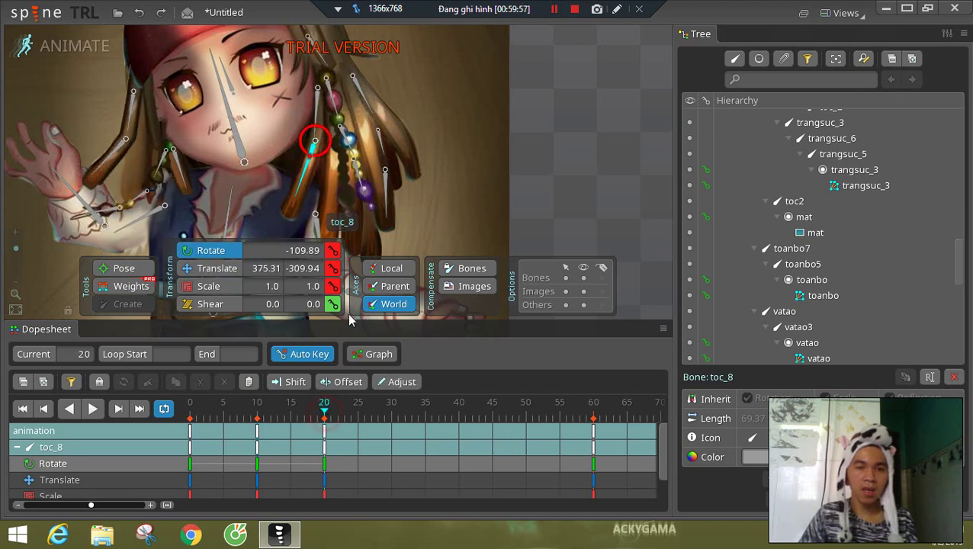
left_click(317, 112)
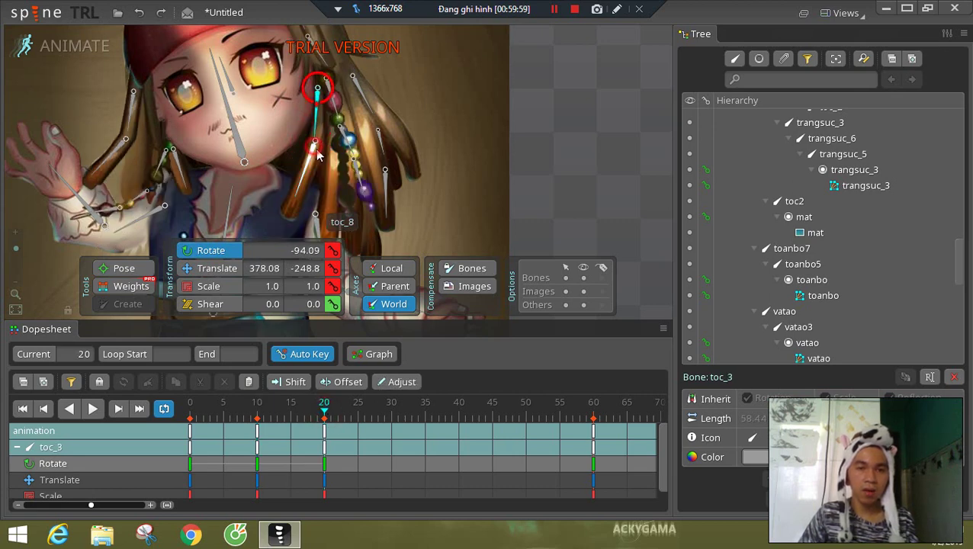
left_click(311, 151)
left_click_drag(310, 153, 318, 160)
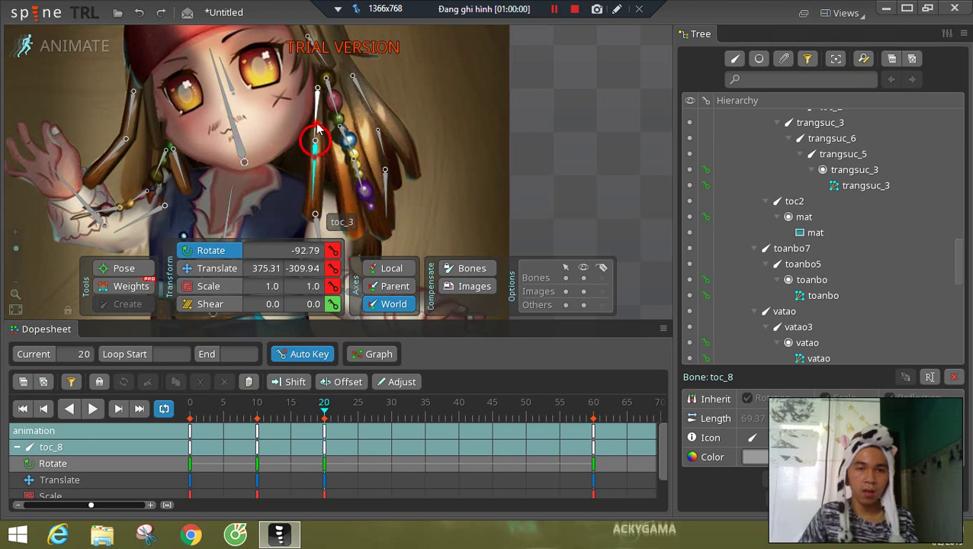
left_click(320, 112)
left_click(322, 167)
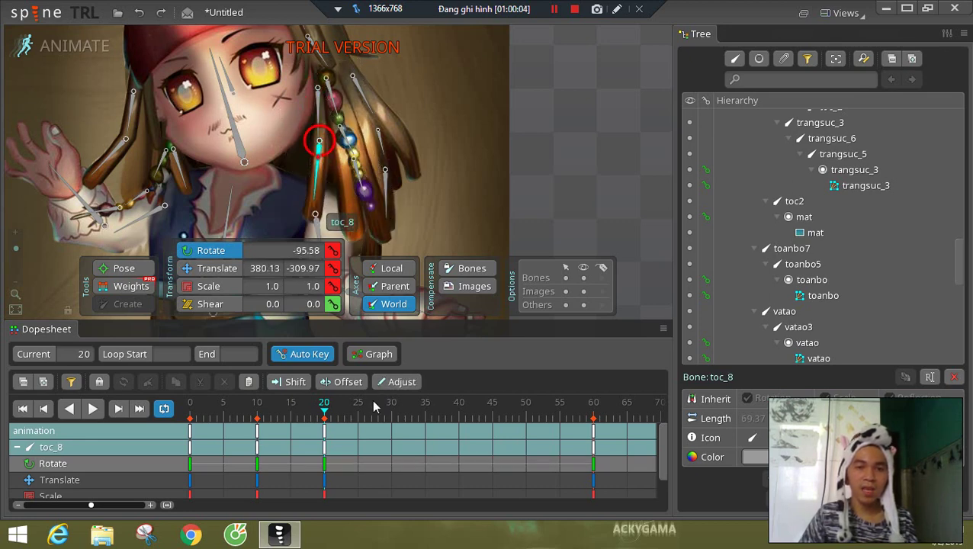
- Copy the frame 20 keys of toc_3 and toc_8 to frame 40 and rotate both bones inward there
left_click(324, 431)
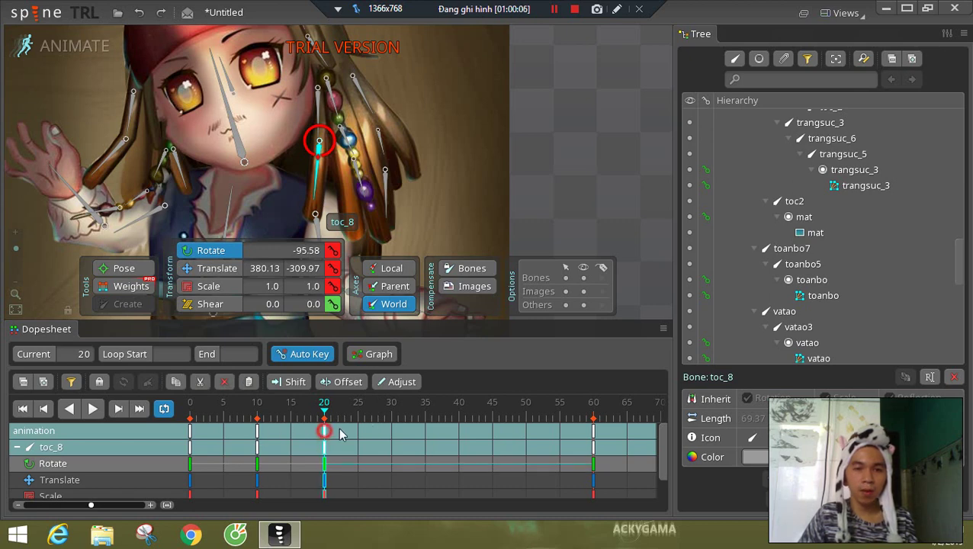
left_click(321, 124)
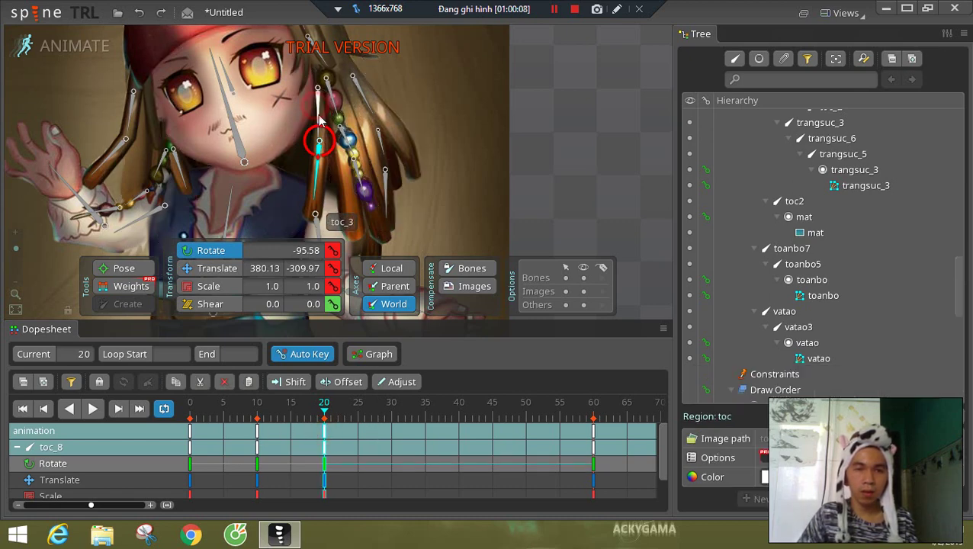
left_click(321, 122)
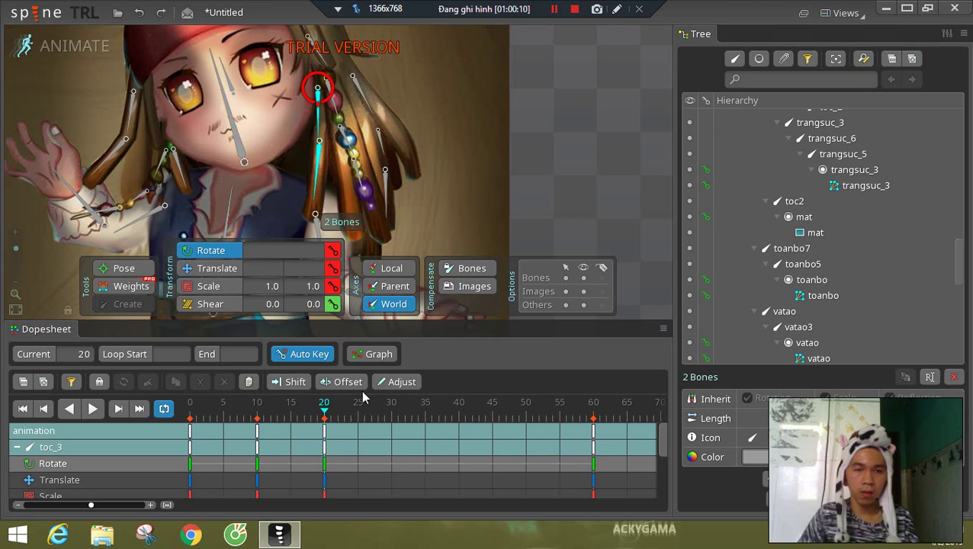
left_click(325, 433)
left_click(391, 429)
key("ctrl+c")
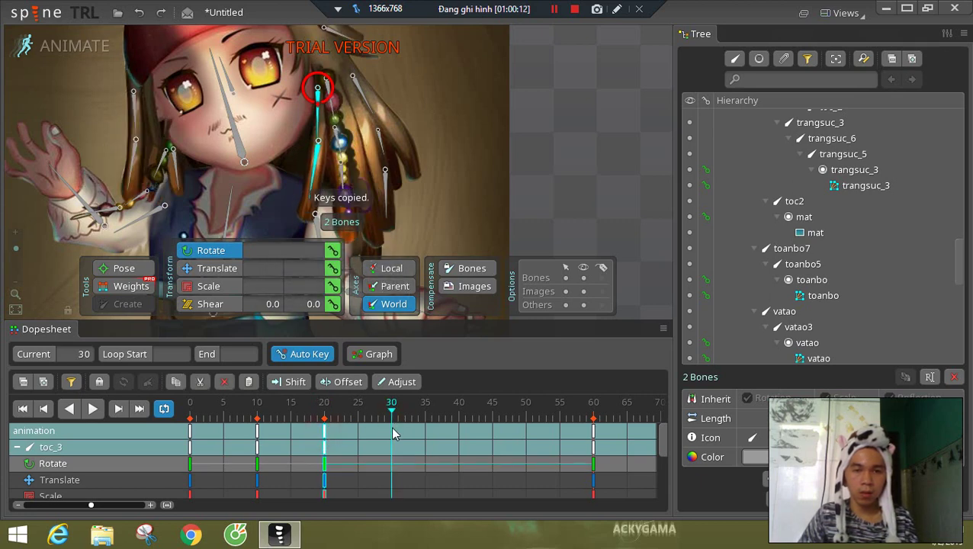
left_click(460, 428)
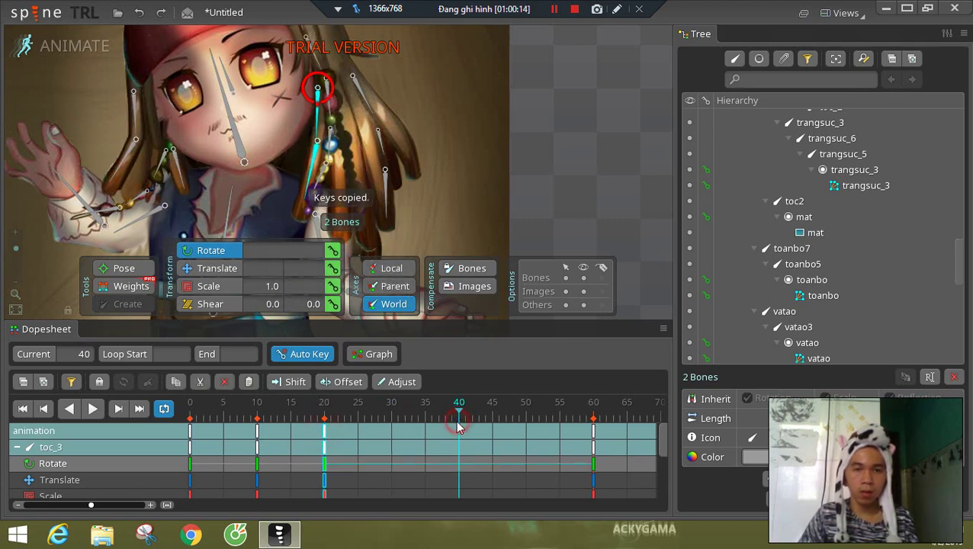
key("ctrl+v")
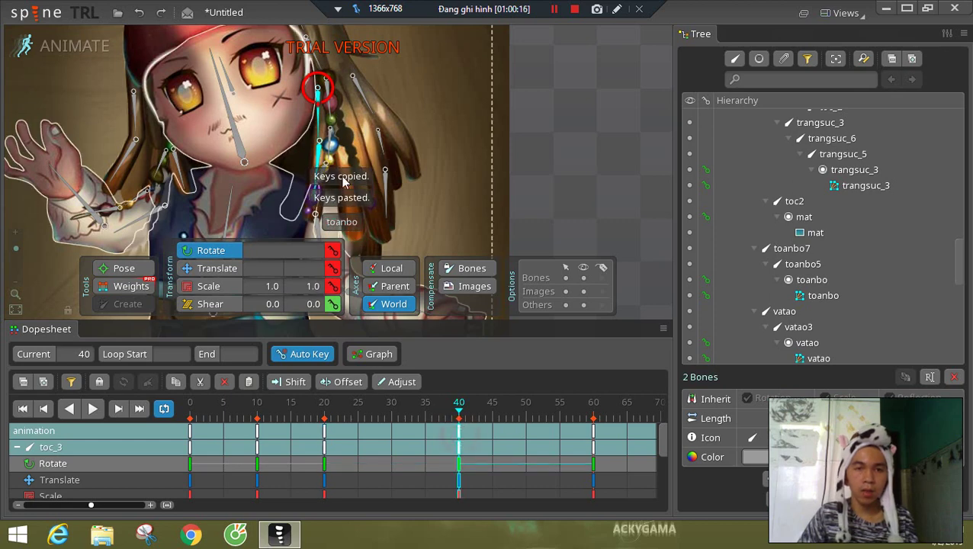
mouse_move(320, 108)
left_mouse_down()
mouse_move(329, 109)
mouse_move(313, 112)
left_mouse_up()
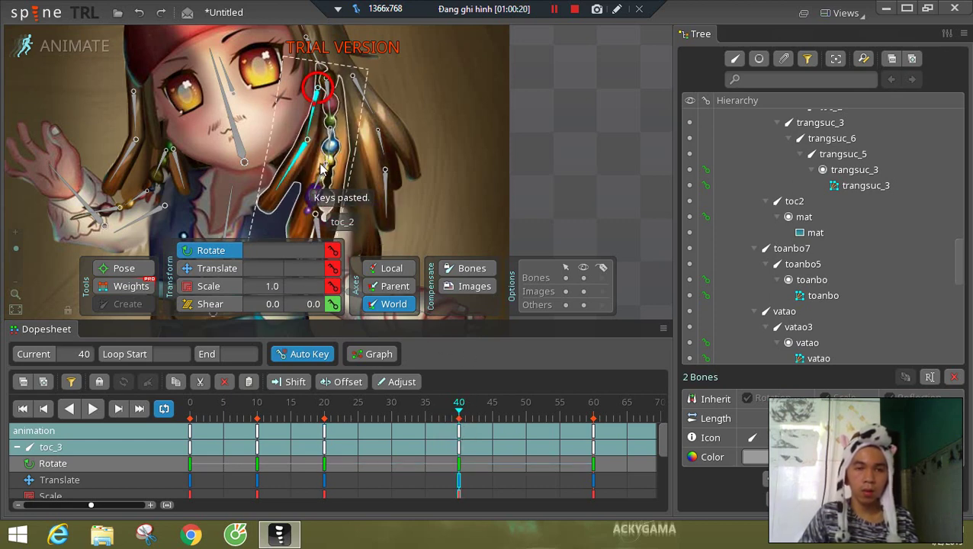
- Copy the frame 40 keys of toc_3 and toc_8 to frame 50, rotate both bones outward there, and play the animation
left_click(525, 424)
left_click(459, 429)
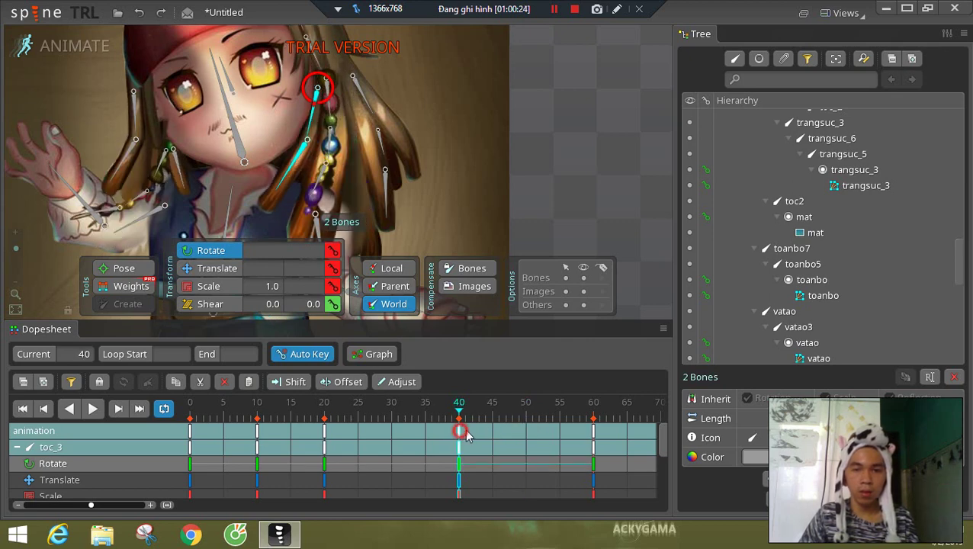
key("ctrl+c")
left_click(525, 427)
key("ctrl+v")
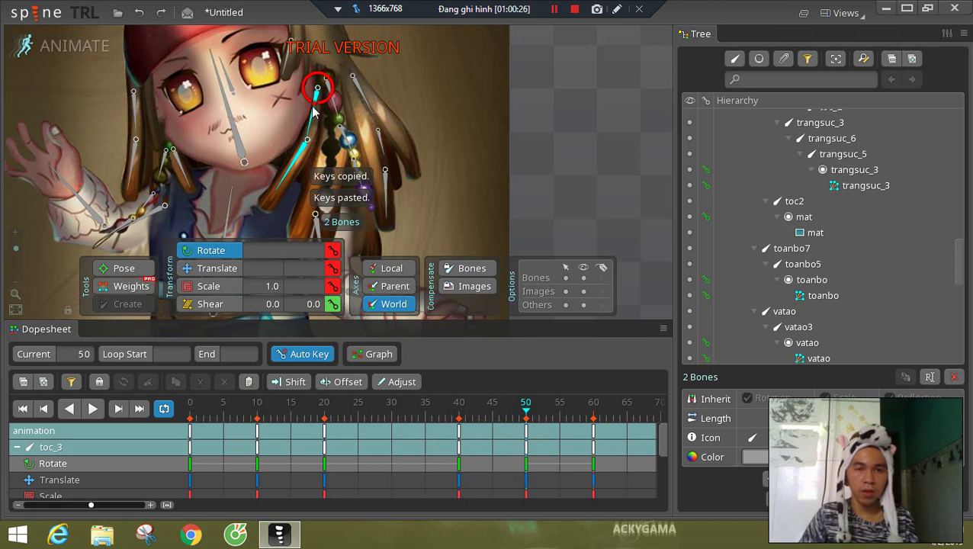
left_click_drag(317, 106, 324, 115)
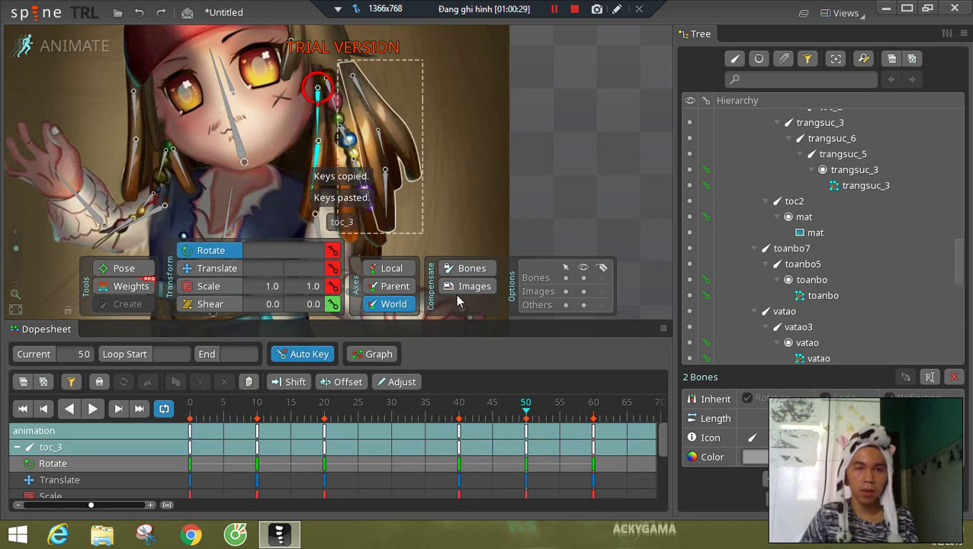
left_click(92, 410)
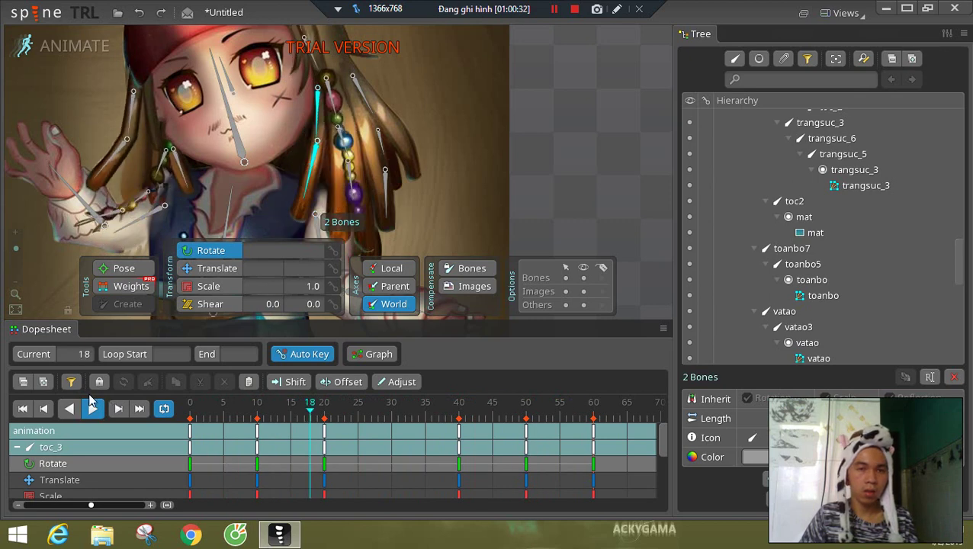
- Stop playback, select toc_7, toc_10 and toc_9, and copy their frame 0 keys to frames 60 and 10
left_click(92, 409)
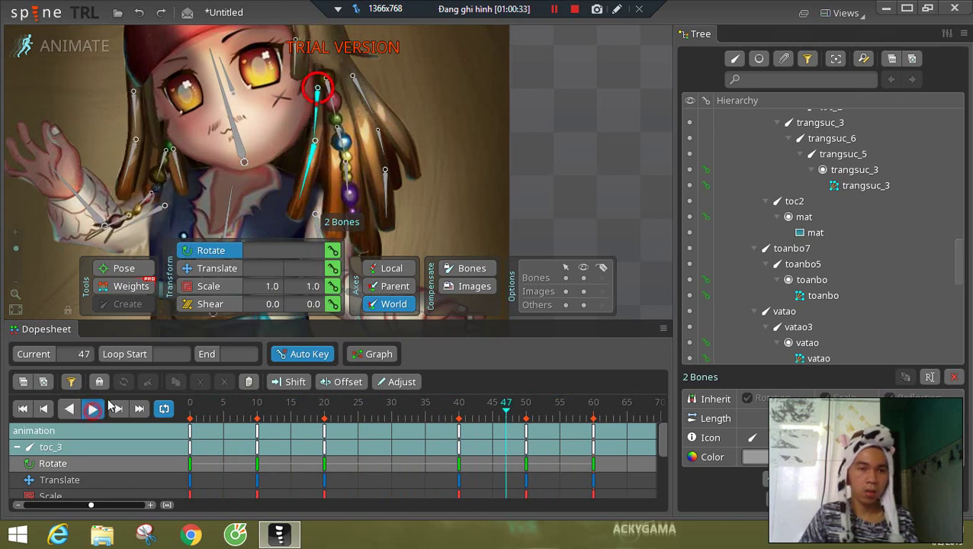
left_click(359, 98)
left_click(380, 143, "ctrl")
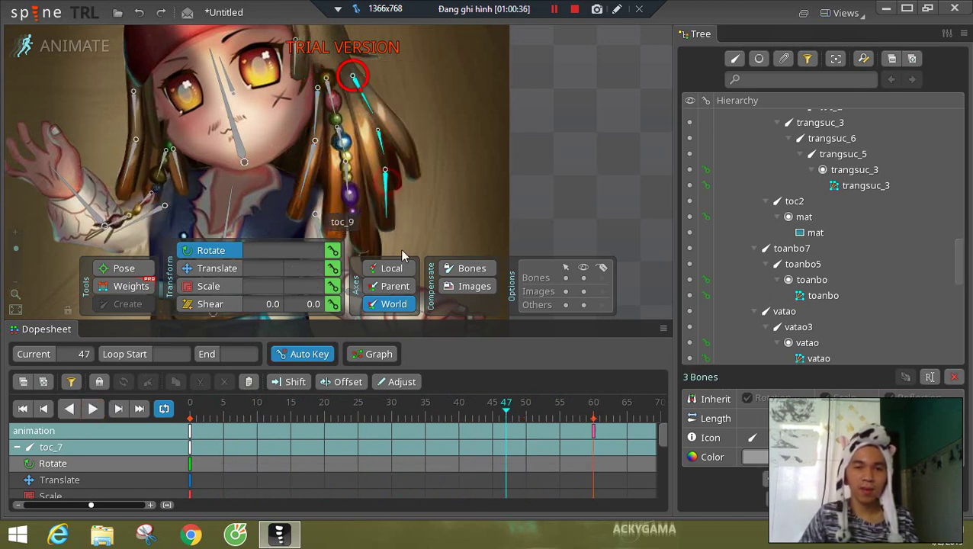
double_click(190, 431)
key("ctrl+c")
double_click(594, 435)
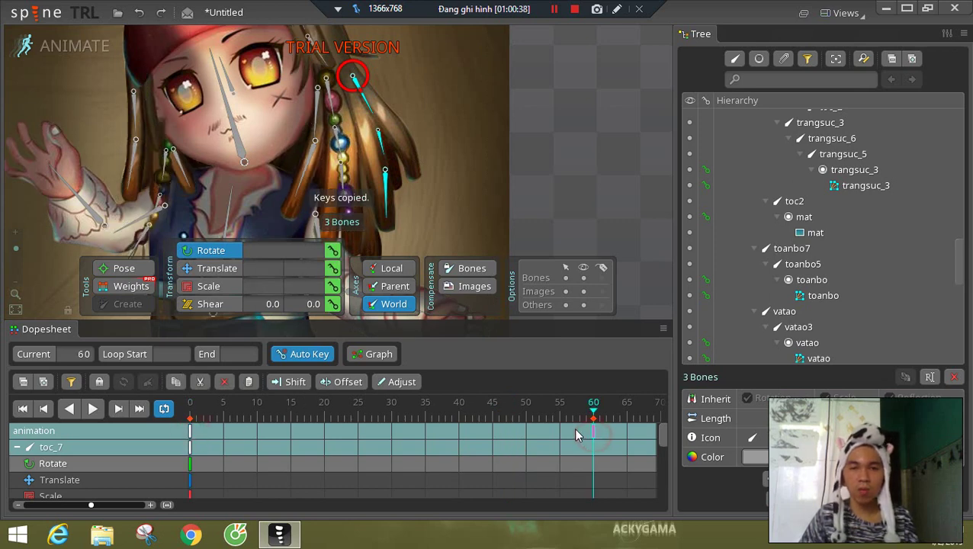
key("ctrl+v")
left_click(256, 429)
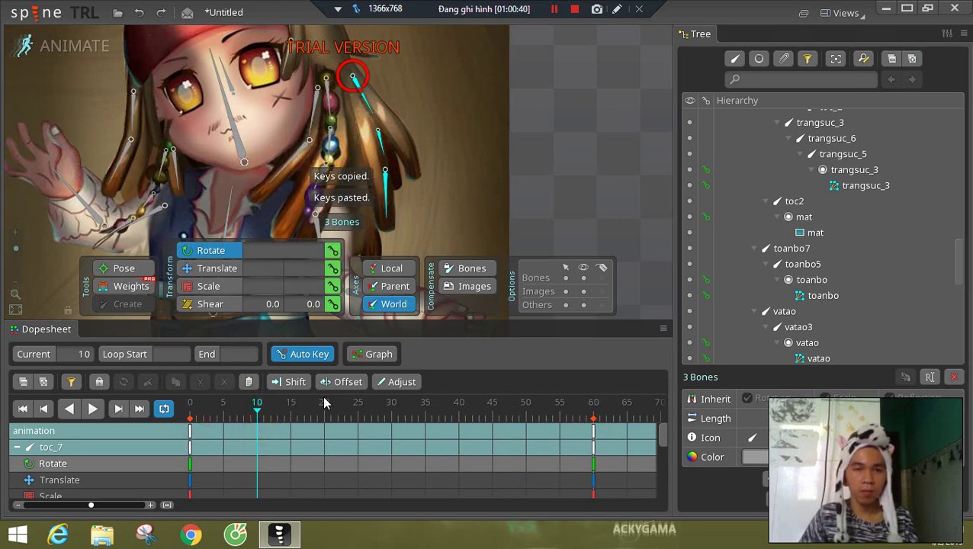
key("ctrl+v")
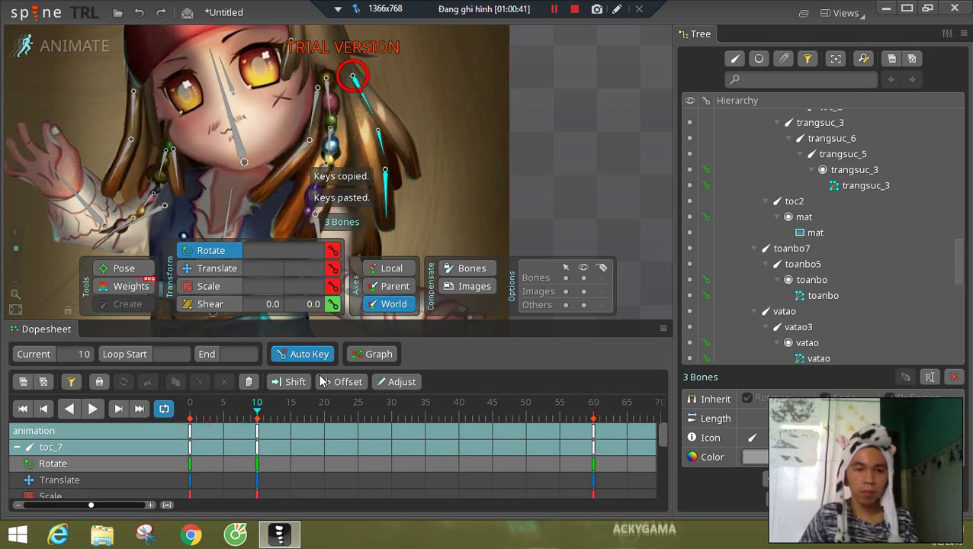
- Pose the outer hair strand at frame 10 by rotating toc_7 inward to about -76° and bending the toc_9 tip outward
left_click(259, 430)
left_click_drag(357, 86, 363, 97)
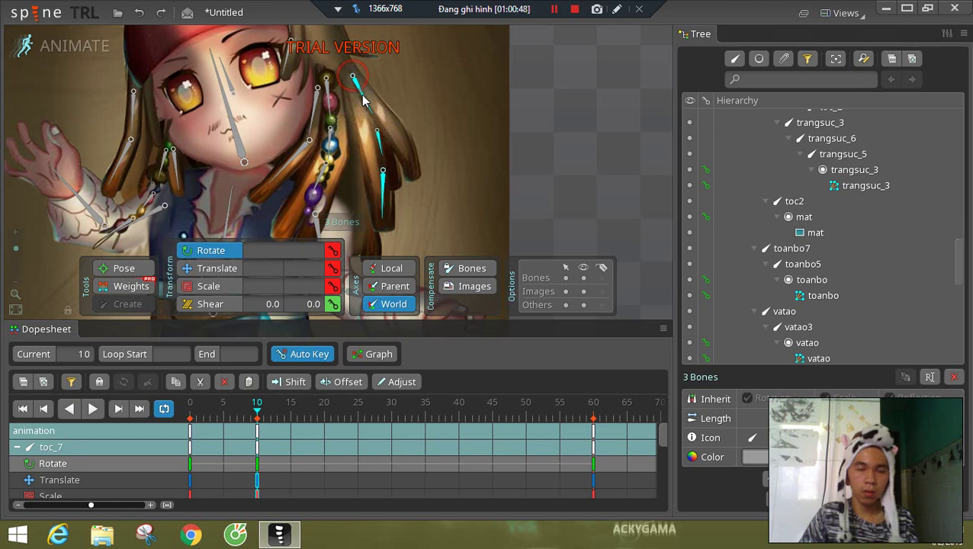
left_click(379, 141)
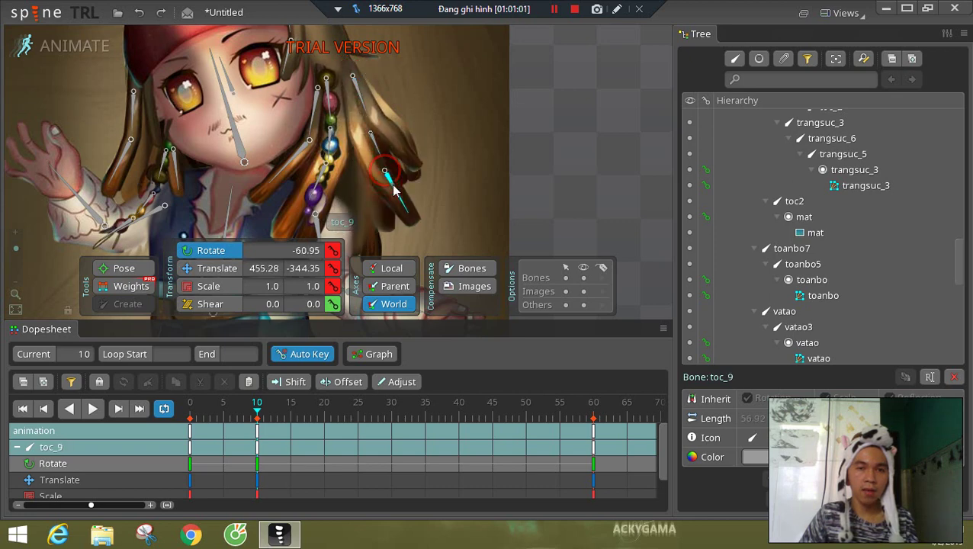
left_click_drag(187, 412, 221, 412)
left_click(194, 416)
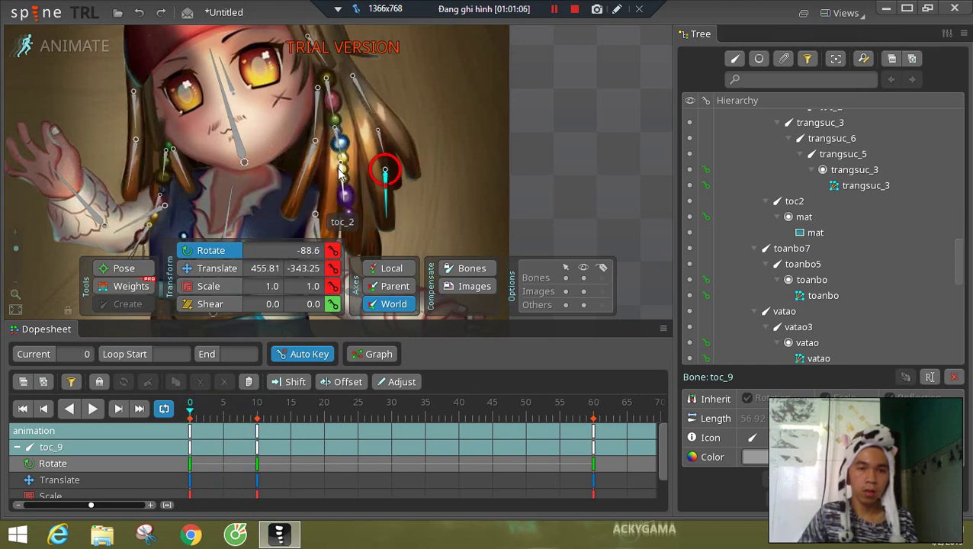
left_click(259, 415)
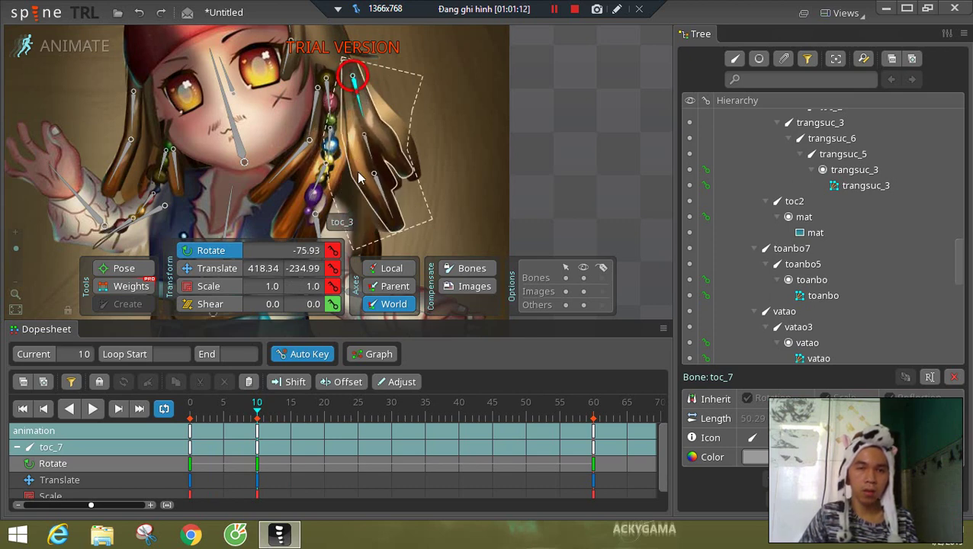
left_click(264, 409)
left_click(259, 431)
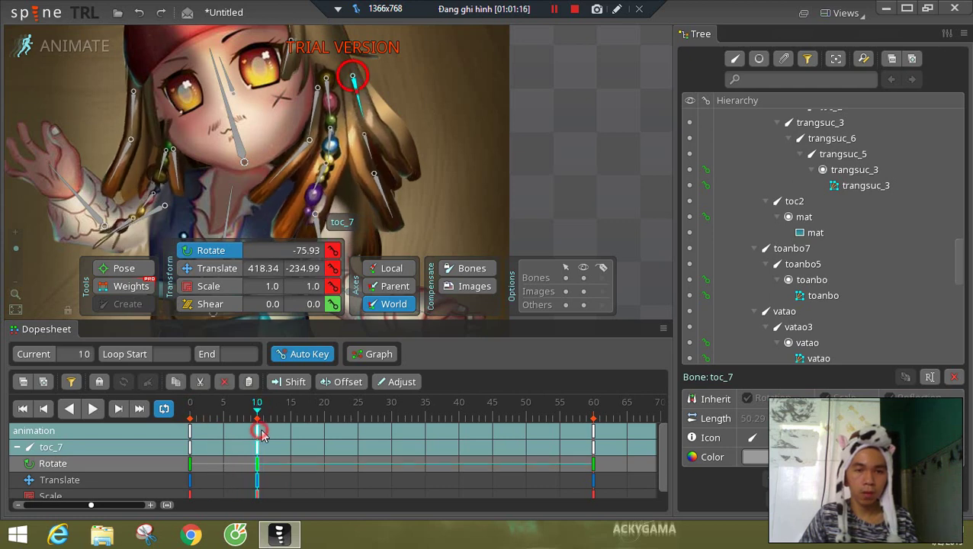
- Copy the frame 10 bone transforms of toc_7, toc_10 and toc_9 and paste them at frame 20
left_click(374, 175, "ctrl")
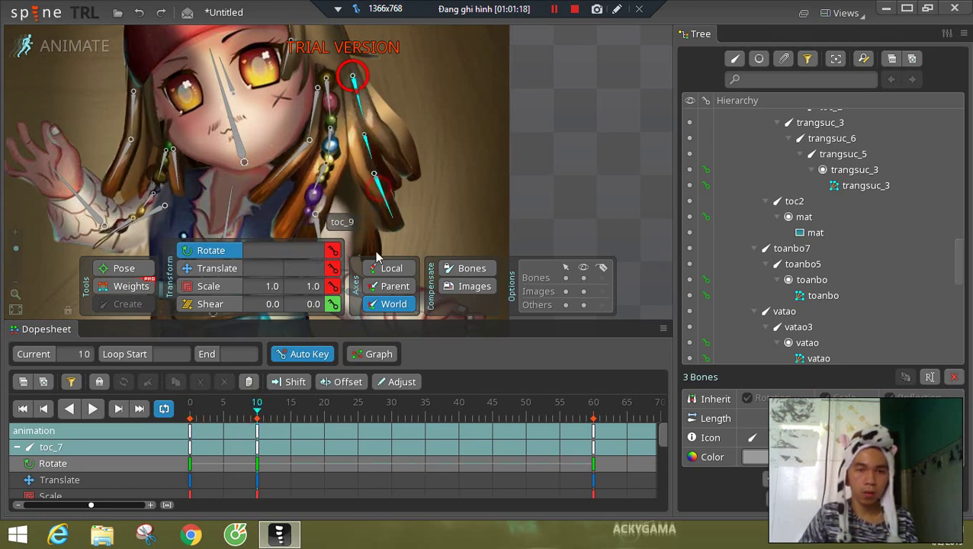
key("ctrl+c")
left_click(325, 418)
key("ctrl+v")
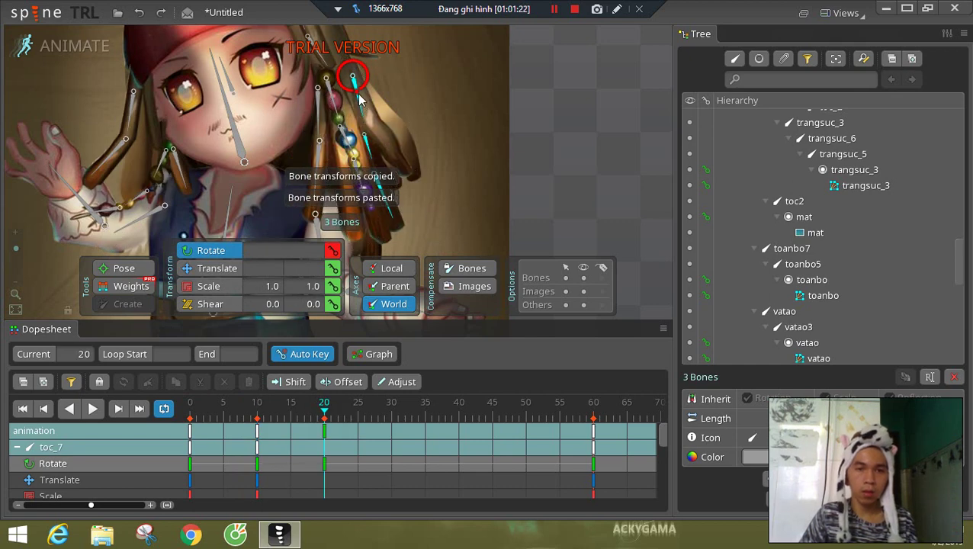
- Curl the outer hair strand inward at frame 20 by rotating toc_10 to about -95° and toc_9 to about -112°
left_click(376, 141)
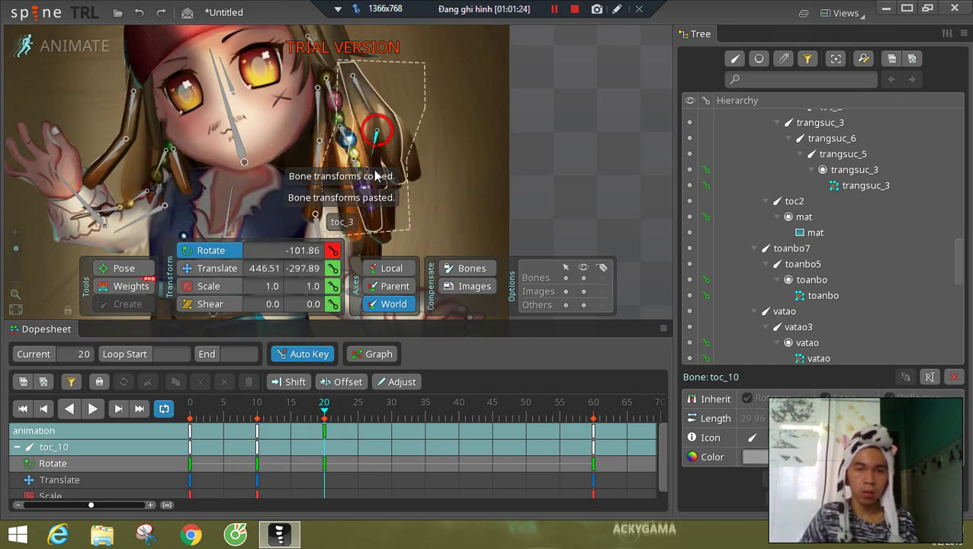
left_click_drag(376, 146, 380, 170)
left_click(372, 177)
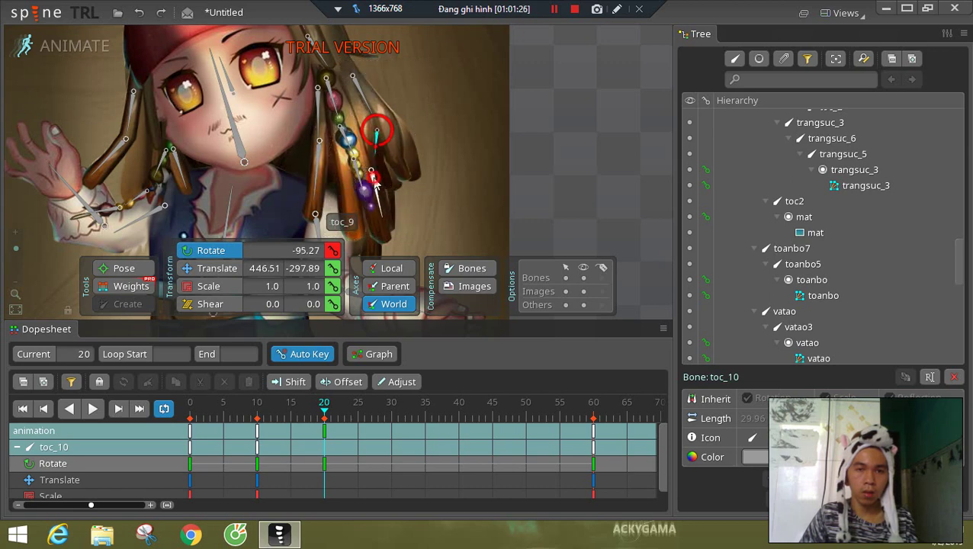
left_click(375, 183)
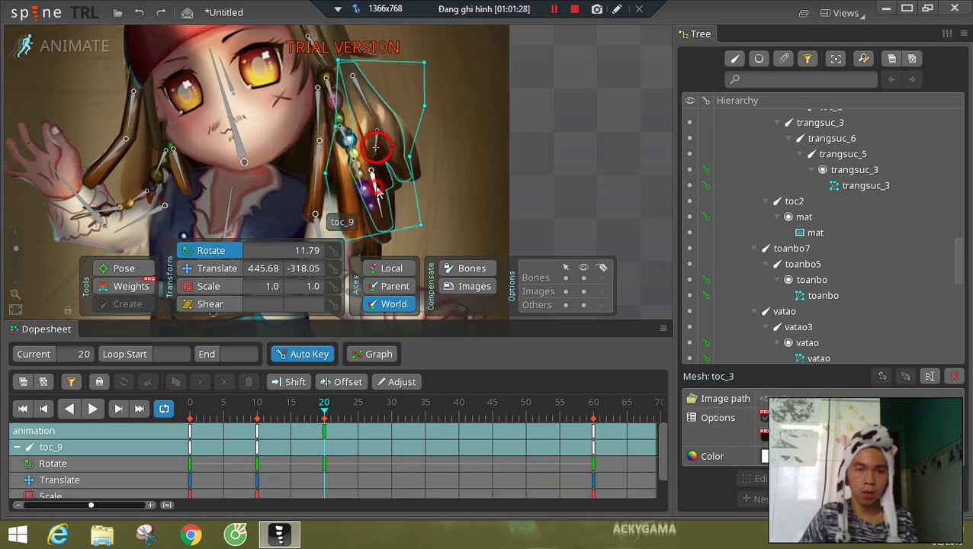
left_click(377, 190)
left_click_drag(378, 191, 364, 196)
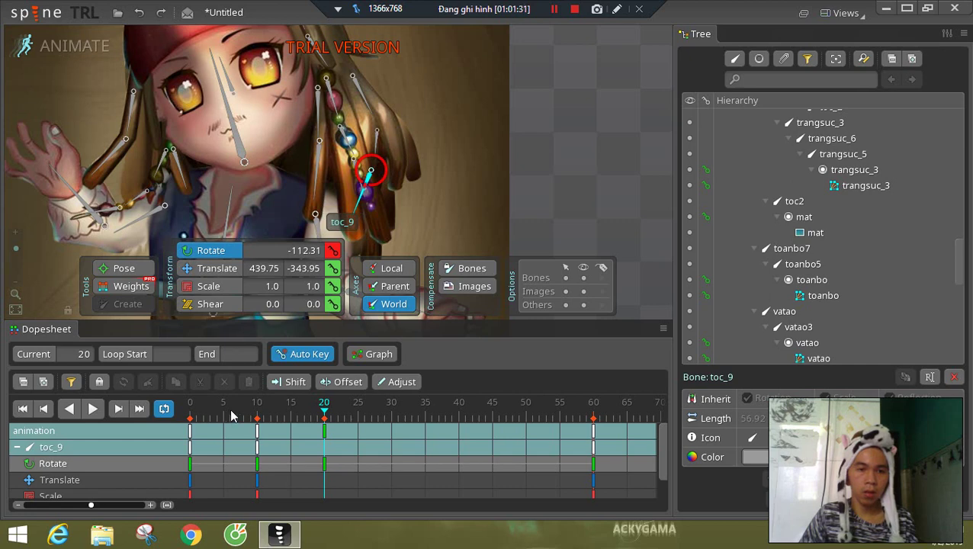
left_click_drag(199, 412, 327, 415)
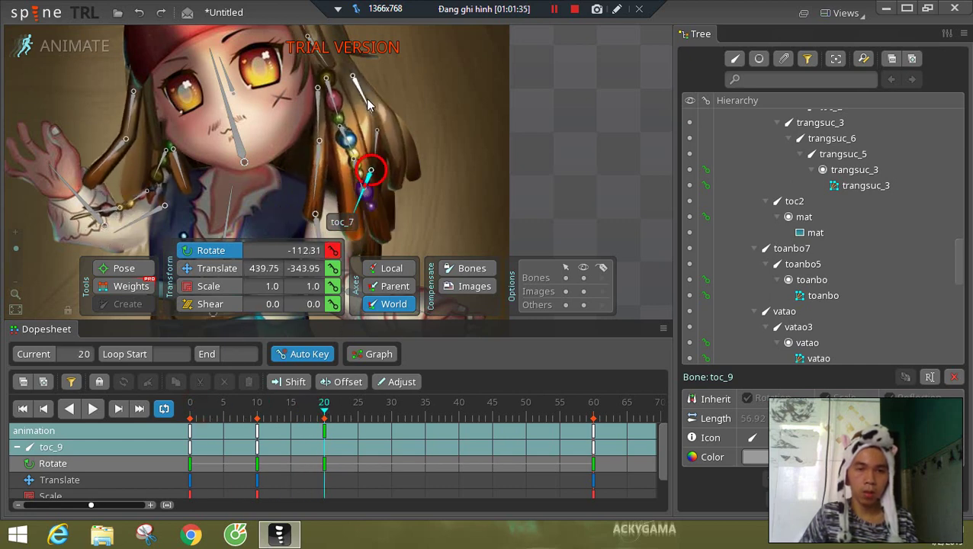
- Select toc_7, toc_10 and toc_9 and key their translate and scale at frame 20
left_click(355, 79)
left_click(380, 150, "ctrl")
left_click(368, 177, "ctrl")
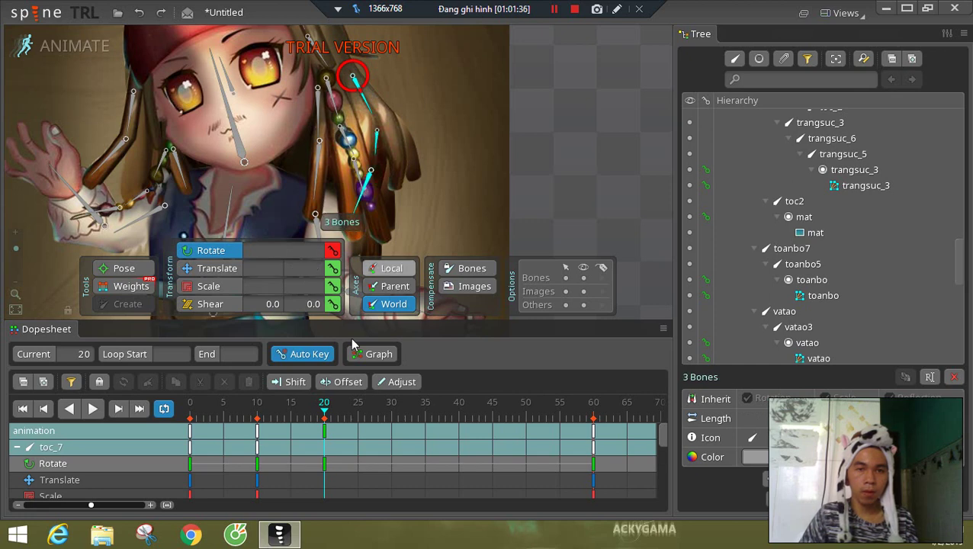
left_click(333, 286)
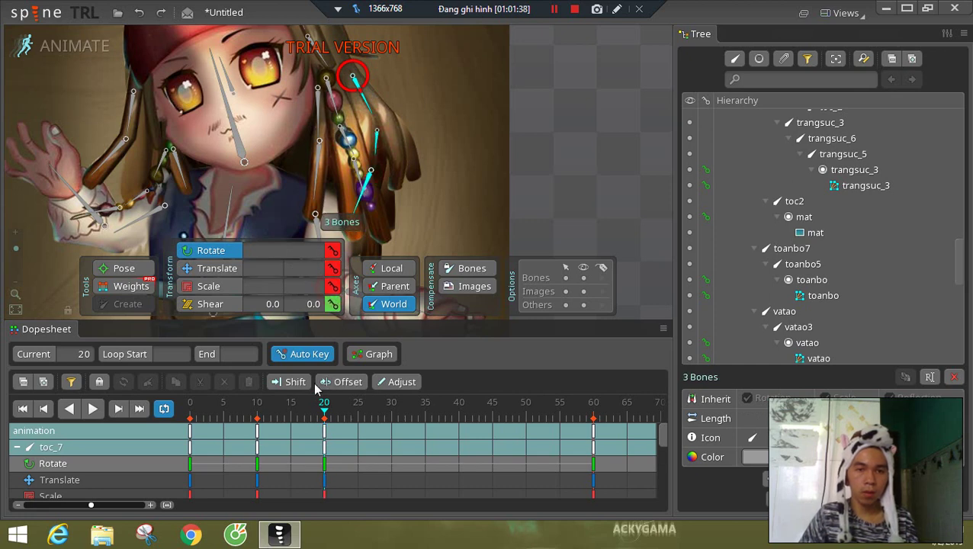
- Copy the frame 10 keys of the three outer hair strand bones to frame 30
left_click(325, 431)
key("ctrl+c")
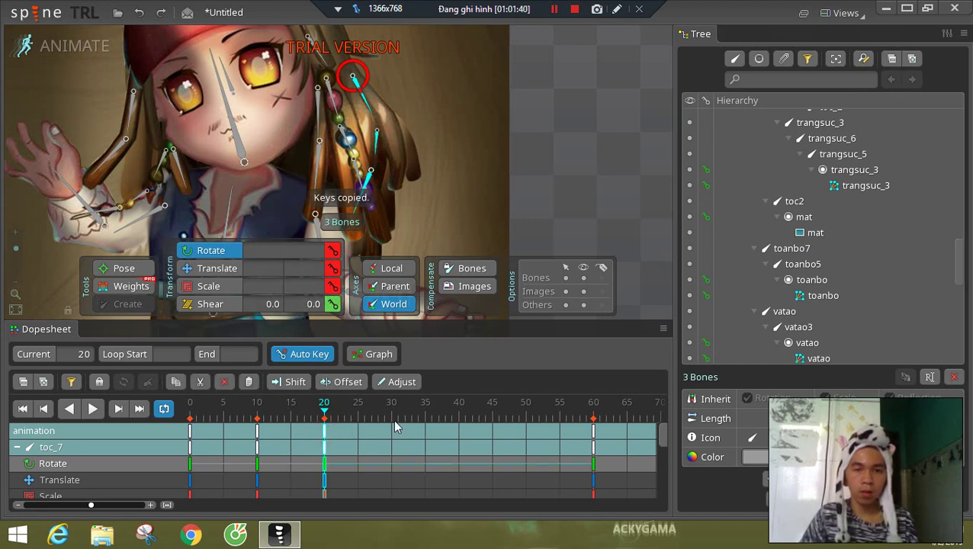
left_click(393, 421)
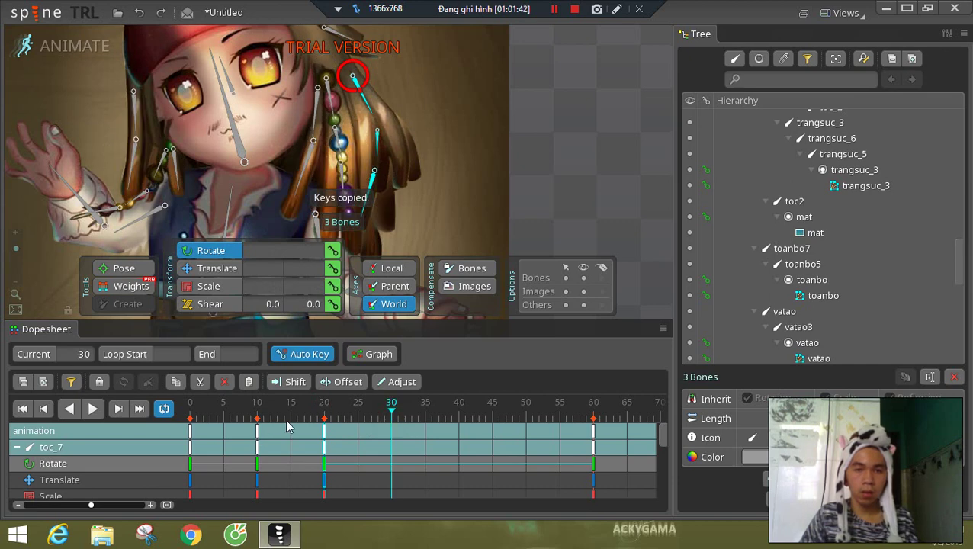
left_click(260, 432)
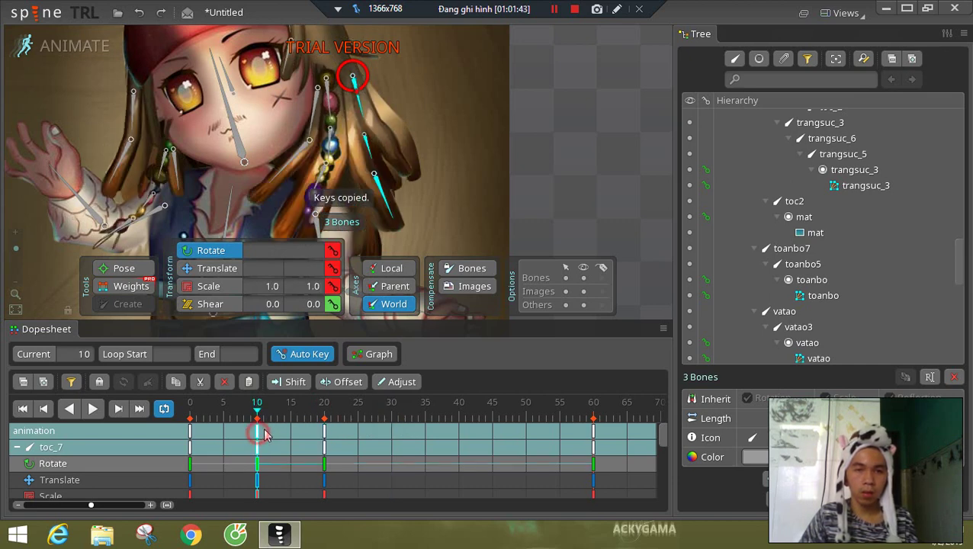
left_click(391, 429)
key("ctrl+v")
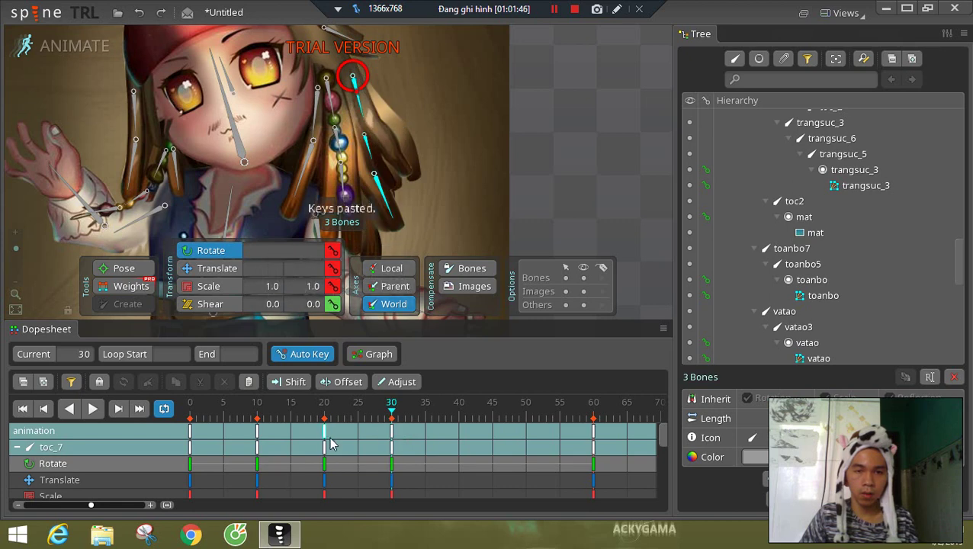
- Copy the strand's frame 20 keys to frame 40 and its frame 10 keys to frame 50, and play the animation
left_click(328, 442)
key("ctrl+c")
left_click(457, 433)
key("ctrl+v")
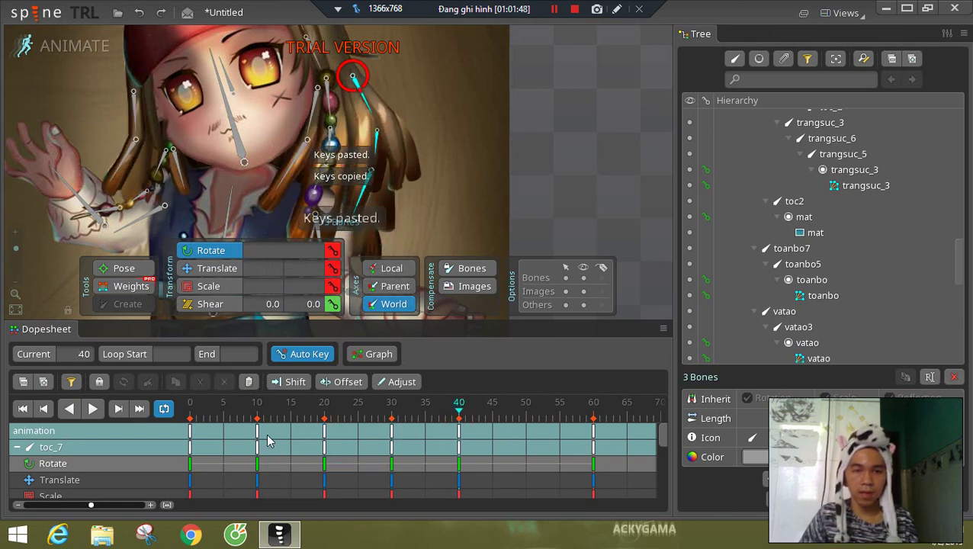
left_click(260, 433)
key("ctrl+c")
left_click(527, 434)
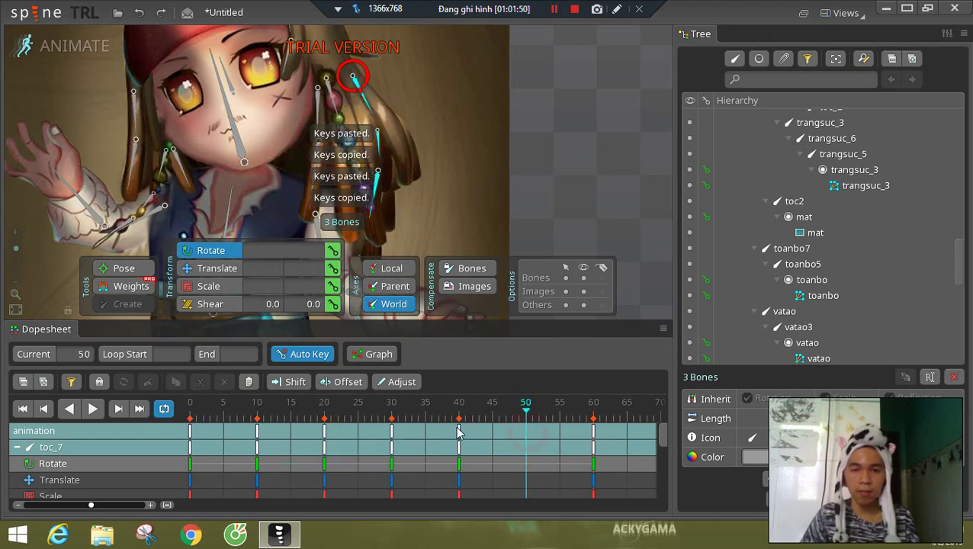
key("ctrl+v")
left_click(92, 408)
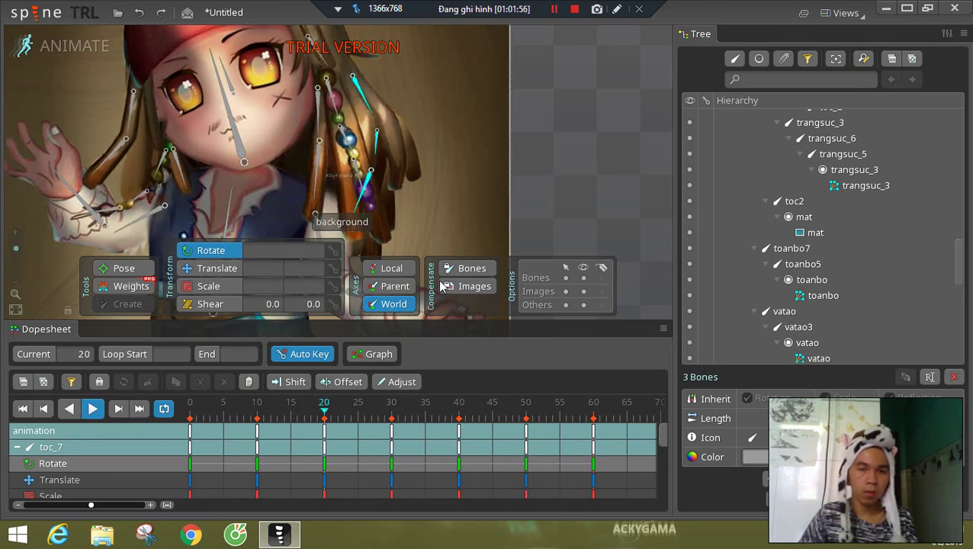
- Deselect the bones, hide them to review the whole character's looping animation, and stop playback
double_click(612, 151)
left_click(585, 280)
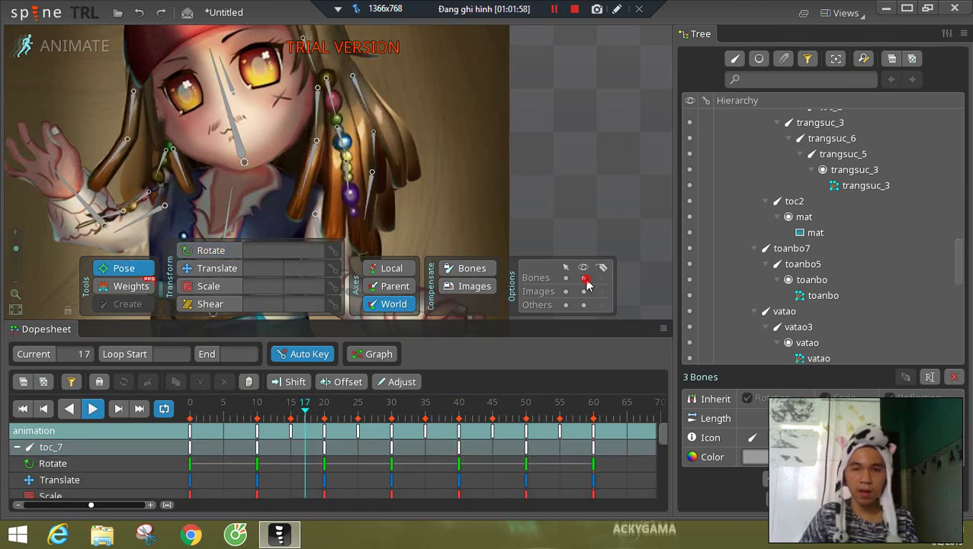
left_click_drag(15, 248, 18, 263)
left_click_drag(119, 178, 106, 193)
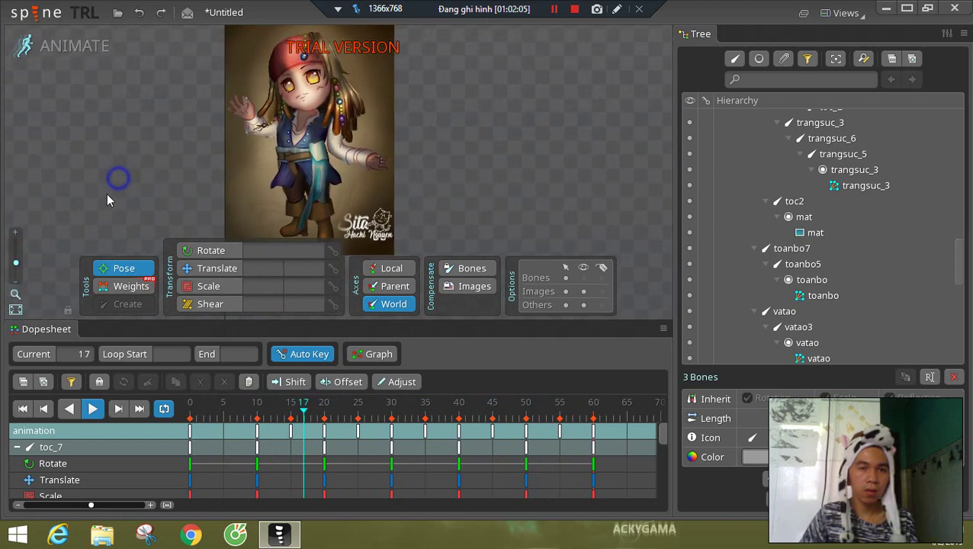
left_click(93, 408)
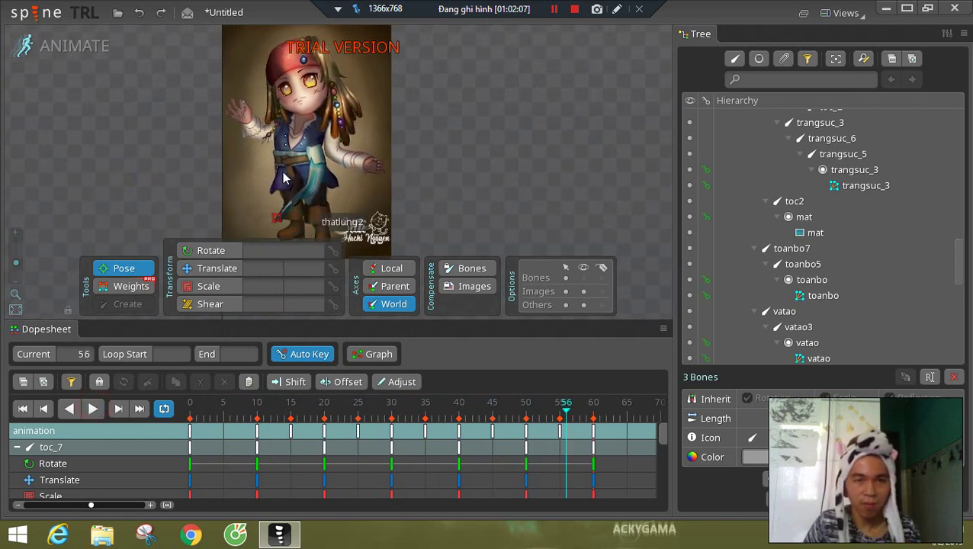
- Return to frame 0 at the character's face and make the bones visible again
left_click(189, 414)
left_click_drag(17, 261, 22, 244)
left_click_drag(236, 80, 378, 218)
left_click(312, 62)
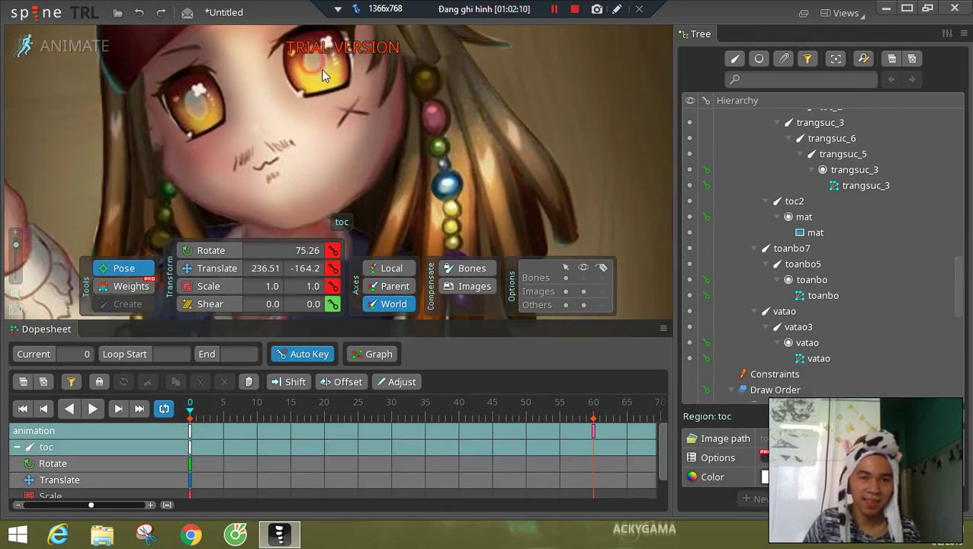
left_click(583, 279)
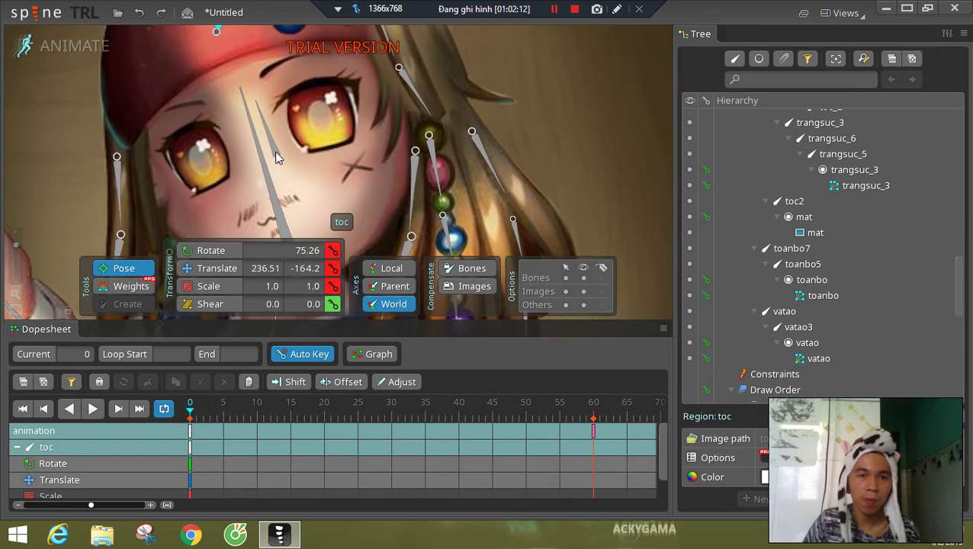
- Select the eye bone toc2 with the Scale tool and copy its frame 0 keys to frame 20
left_click(274, 132)
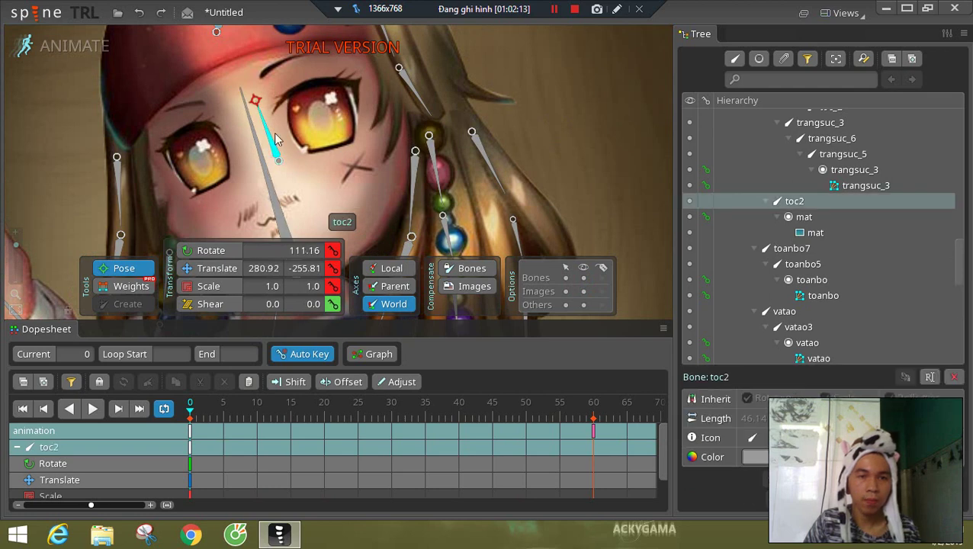
left_click(212, 286)
left_click_drag(287, 127, 267, 156)
left_click(190, 431)
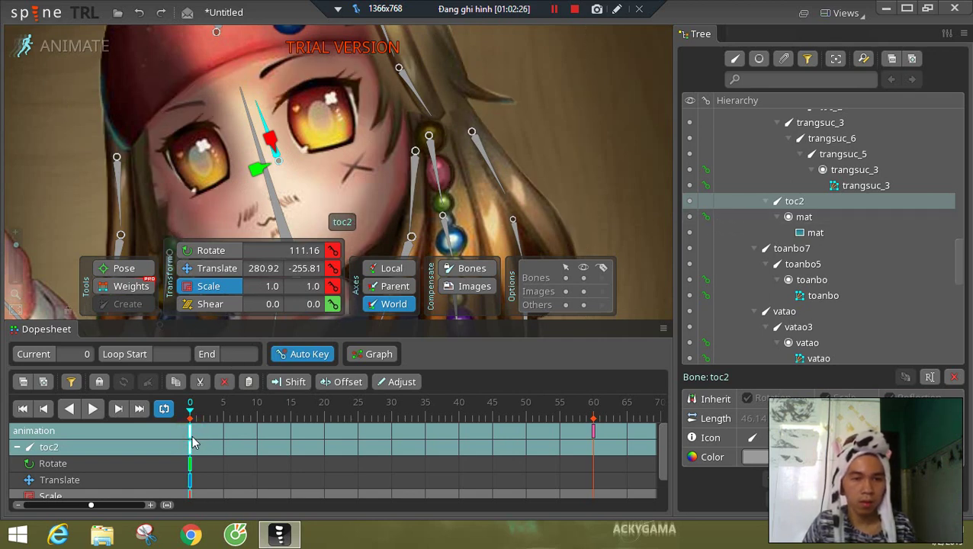
key("ctrl+c")
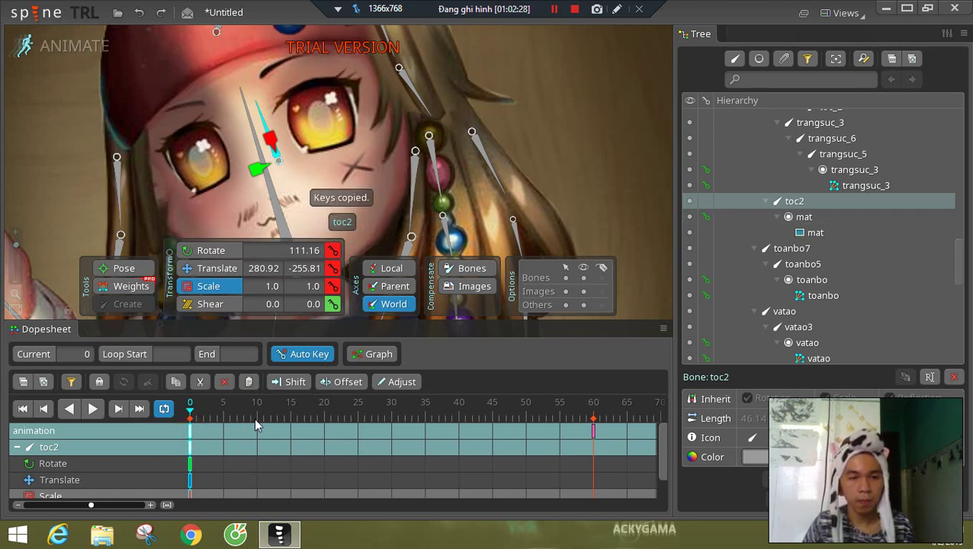
left_click(322, 427)
key("ctrl+v")
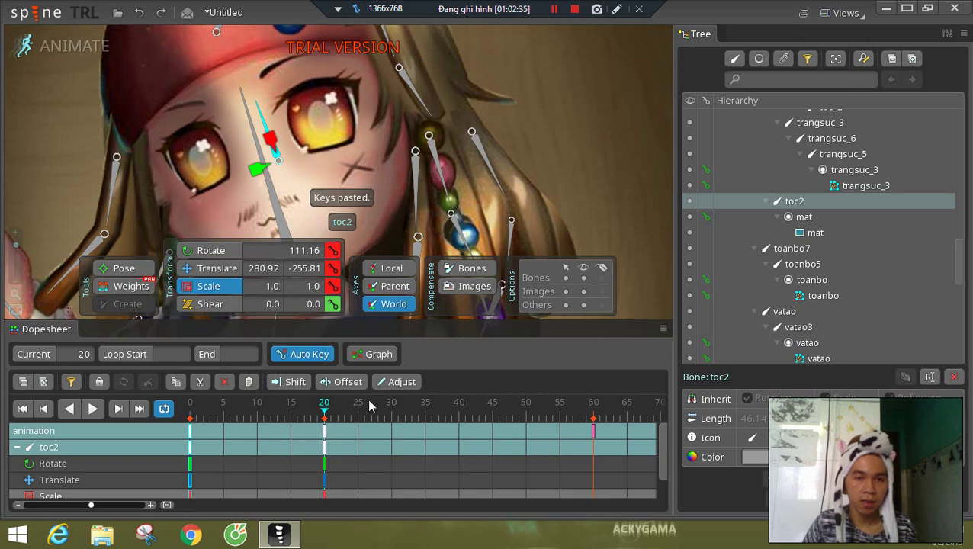
- Paste the eye bone's copied keys at frame 30 and scale the bone to 0.06 in X to close the eyes
key("ctrl+c")
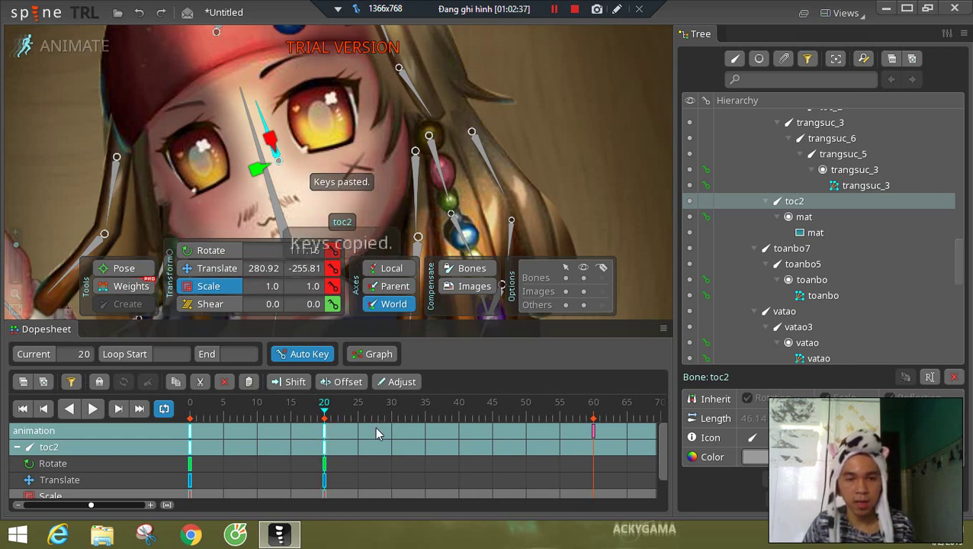
left_click(391, 429)
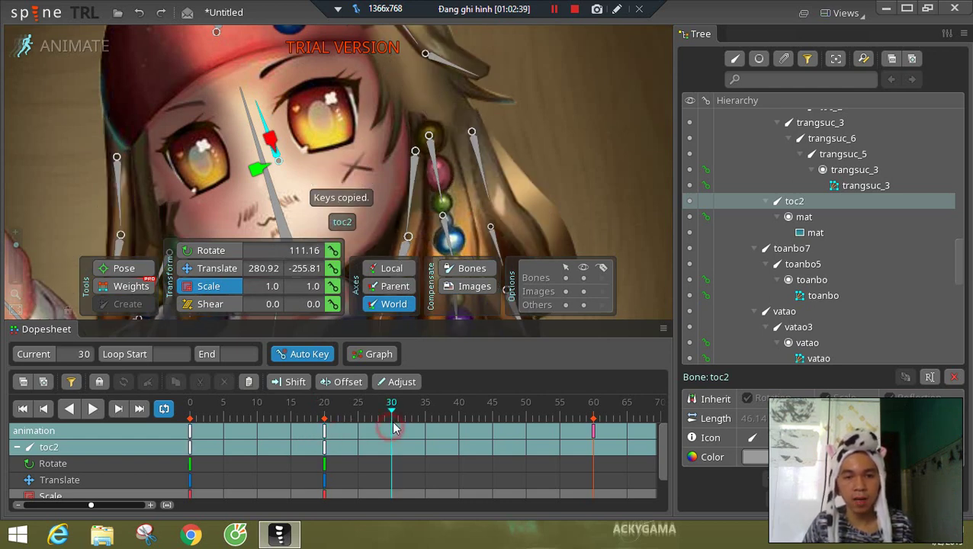
key("ctrl+v")
left_click_drag(277, 160, 343, 282)
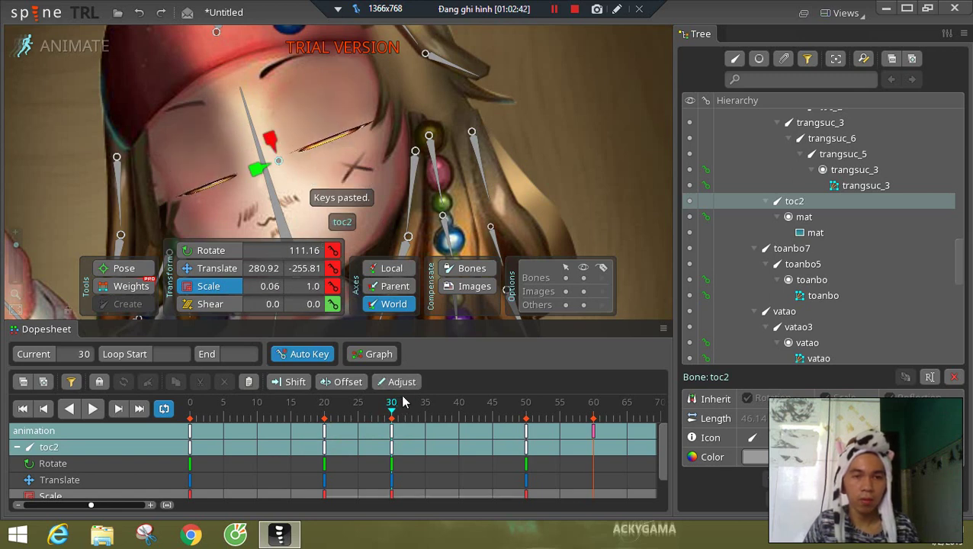
- Move the closed-eye keys from frame 30 to frame 25 and copy the frame 20 open-eye keys to frame 30
left_click_drag(393, 429, 357, 431)
left_click(324, 432)
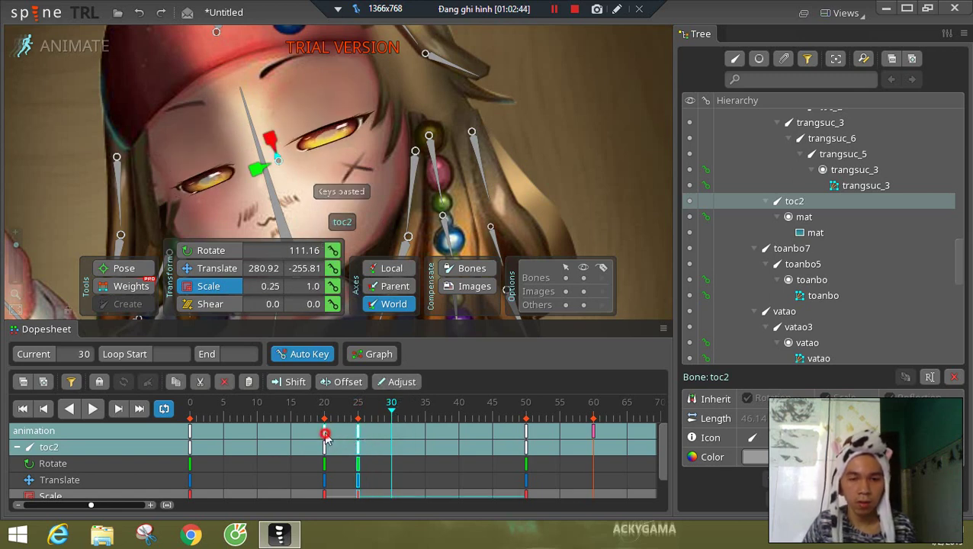
left_click(358, 433)
left_click(324, 432)
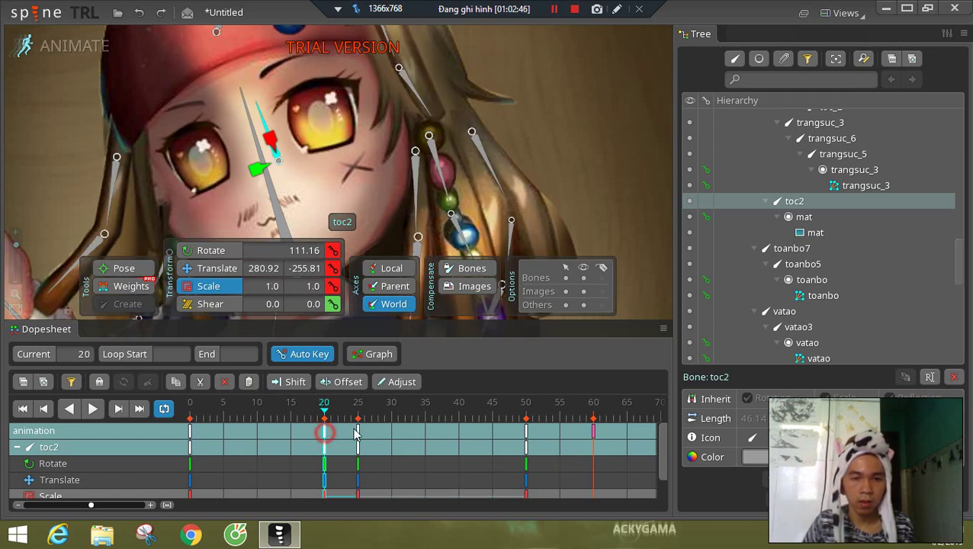
key("ctrl+c")
left_click(392, 432)
key("ctrl+v")
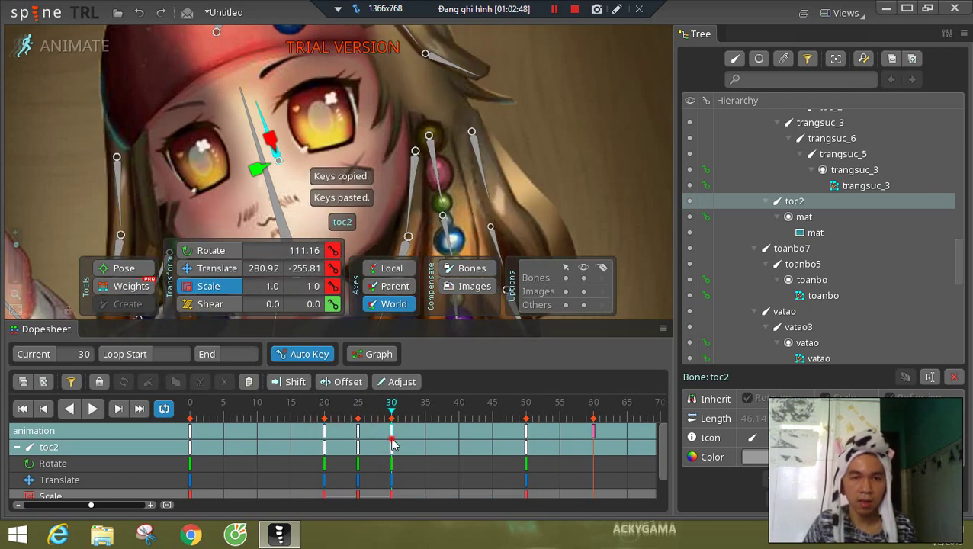
- Scrub through the blink from frame 20 to 30, play the animation with the whole character in view, and stop playback
left_click(391, 444)
left_click(328, 433)
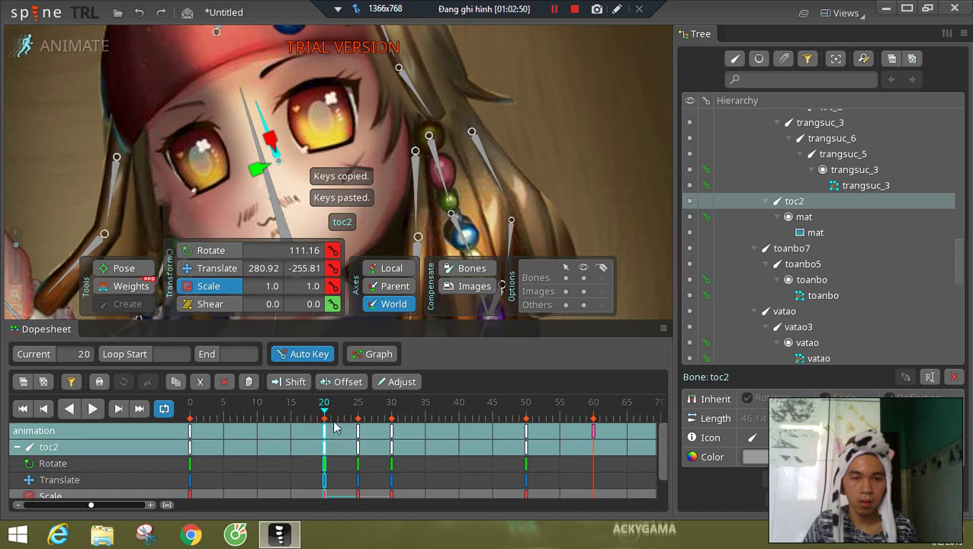
left_click_drag(326, 415, 391, 416)
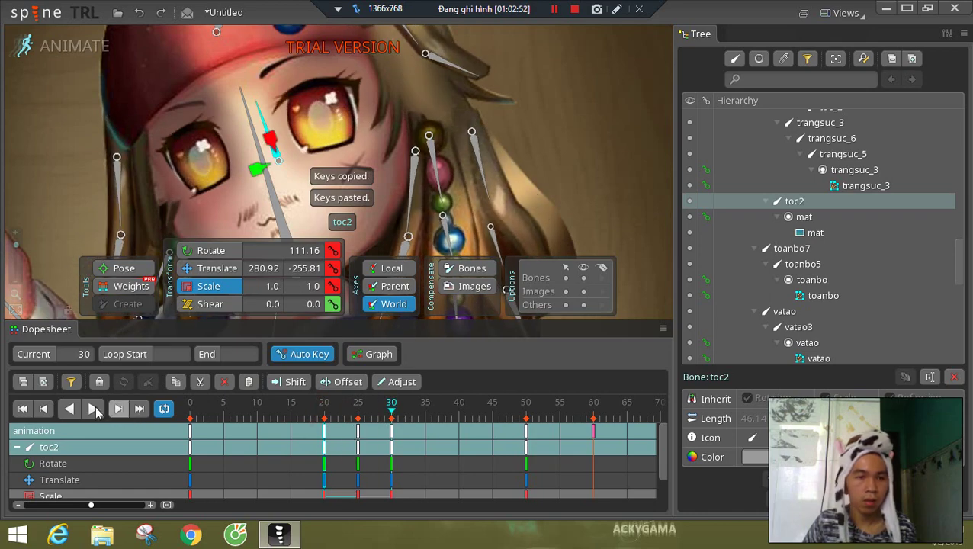
left_click(93, 408)
left_click_drag(15, 245, 20, 260)
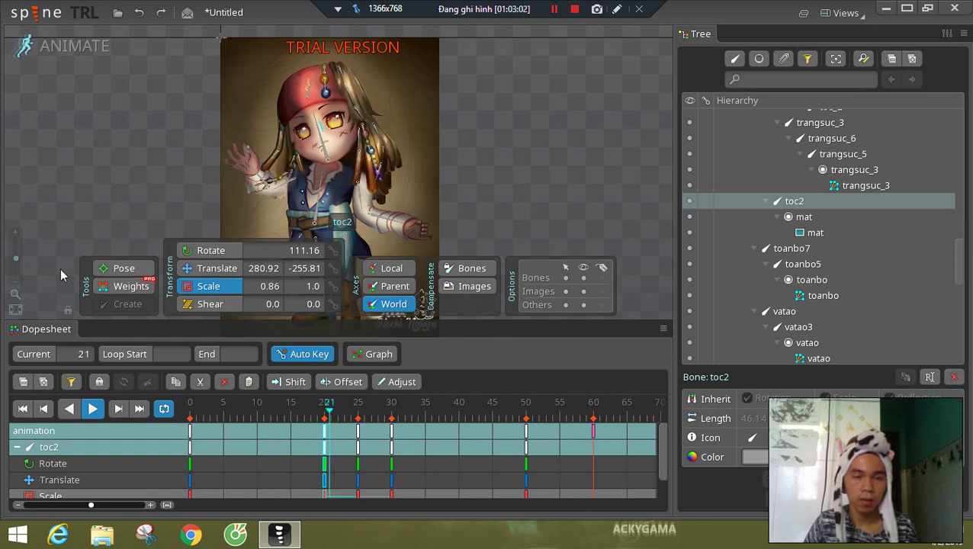
left_click(91, 409)
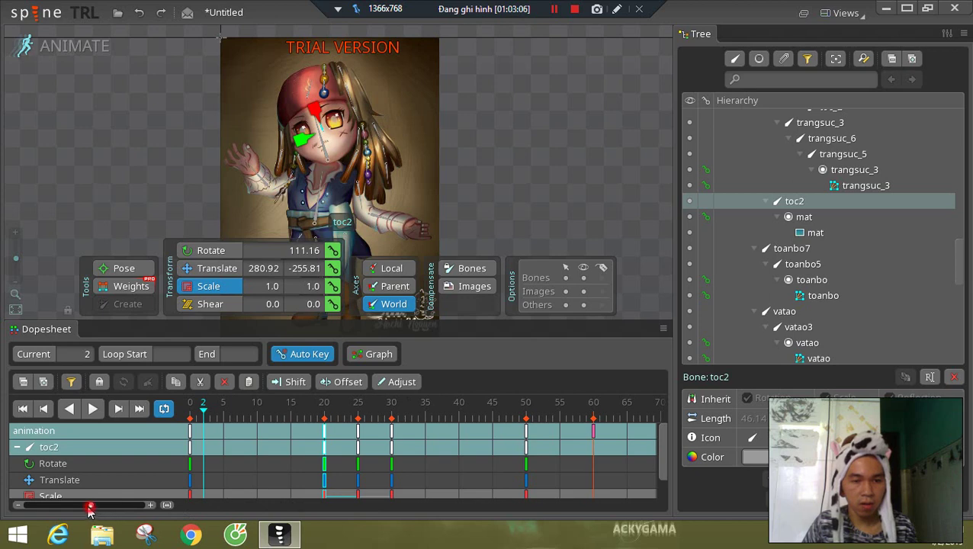
- Copy the three blink keys at frames 20, 25 and 30 and paste them starting at frame 90
left_click_drag(88, 507, 79, 505)
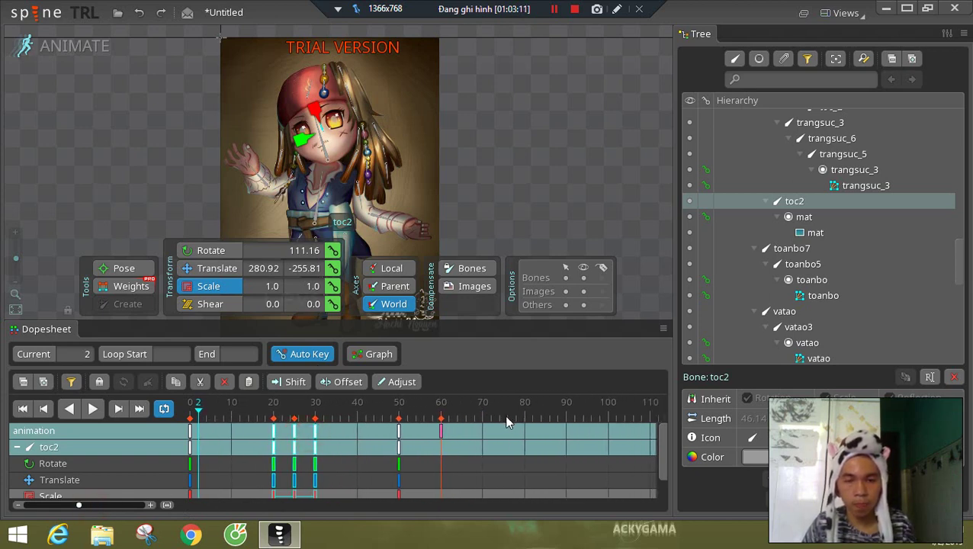
key("ctrl+c")
left_click(523, 432)
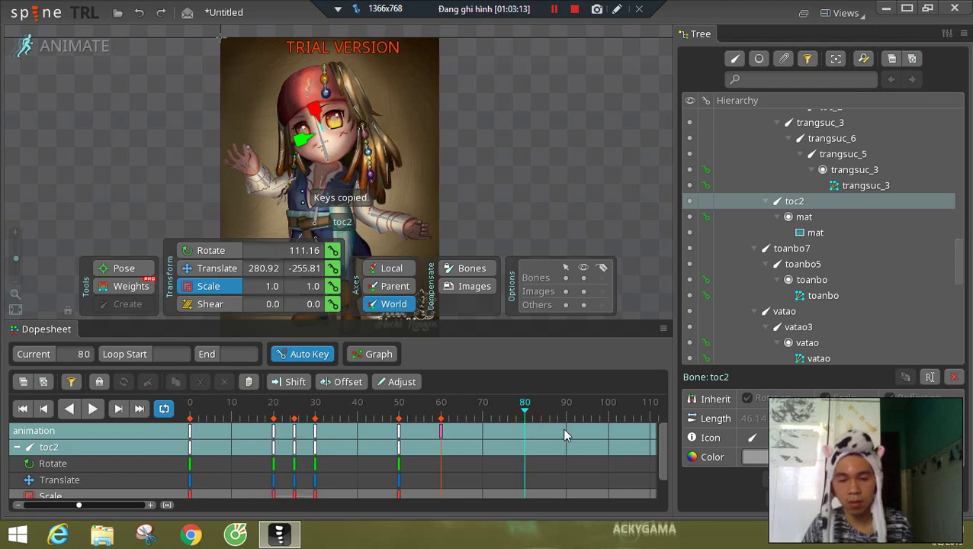
left_click(564, 432)
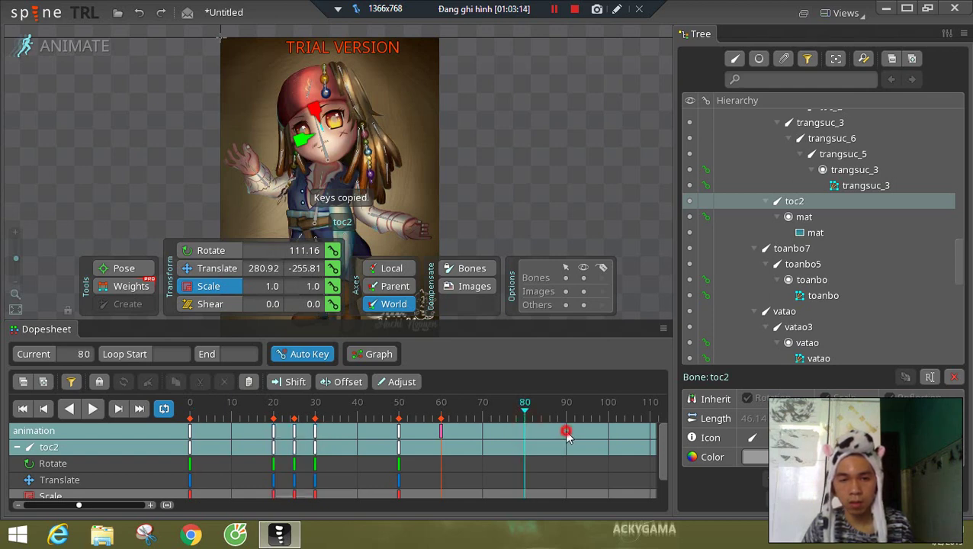
key("ctrl+v")
- Tighten the pasted blink by moving its closed-eye keys to frame 93 and its reopened-eye keys to frame 96
left_click(585, 438)
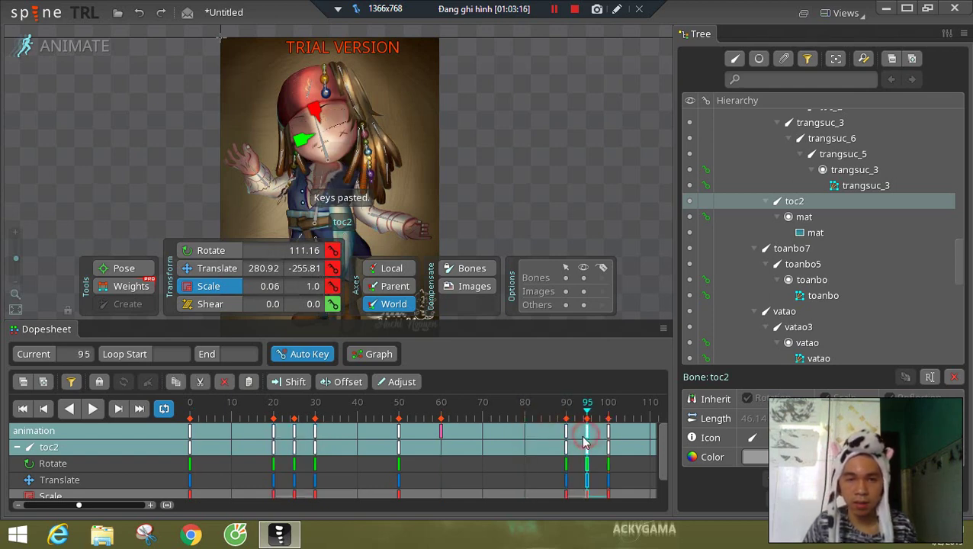
left_click(607, 435)
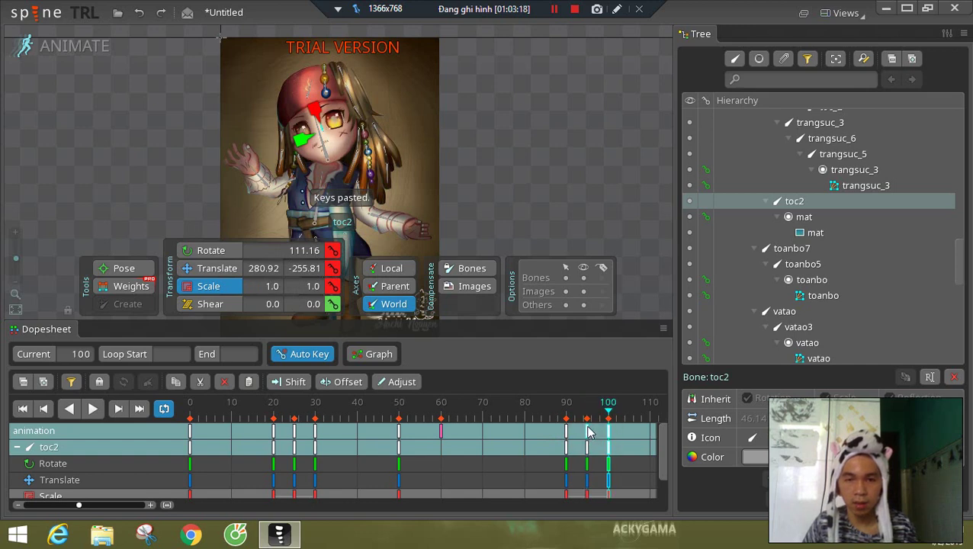
mouse_move(586, 434)
left_mouse_down()
mouse_move(573, 437)
mouse_move(607, 437)
mouse_move(594, 441)
left_mouse_up()
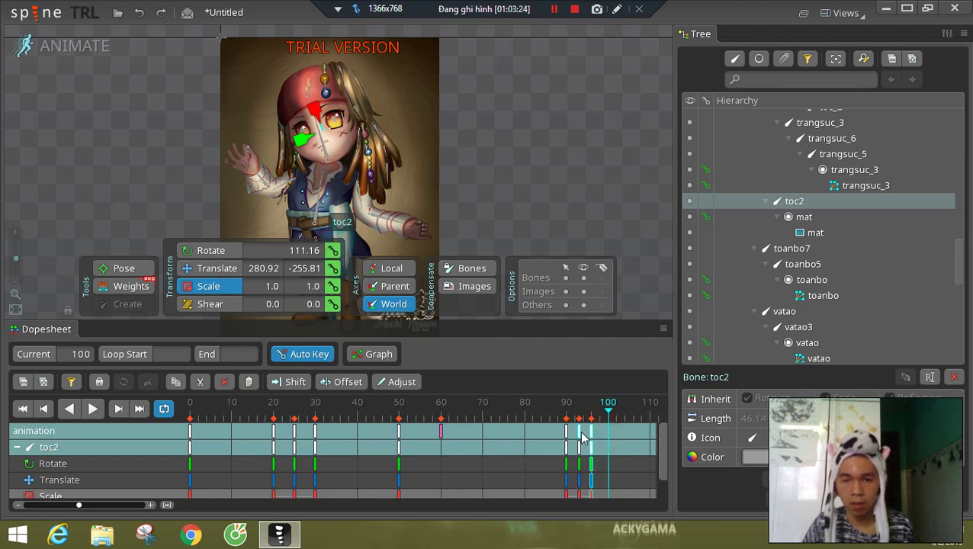
- Copy the keys at frames 93 and 96 to frame 99 to make a second quick blink, and play the animation
left_click(578, 434)
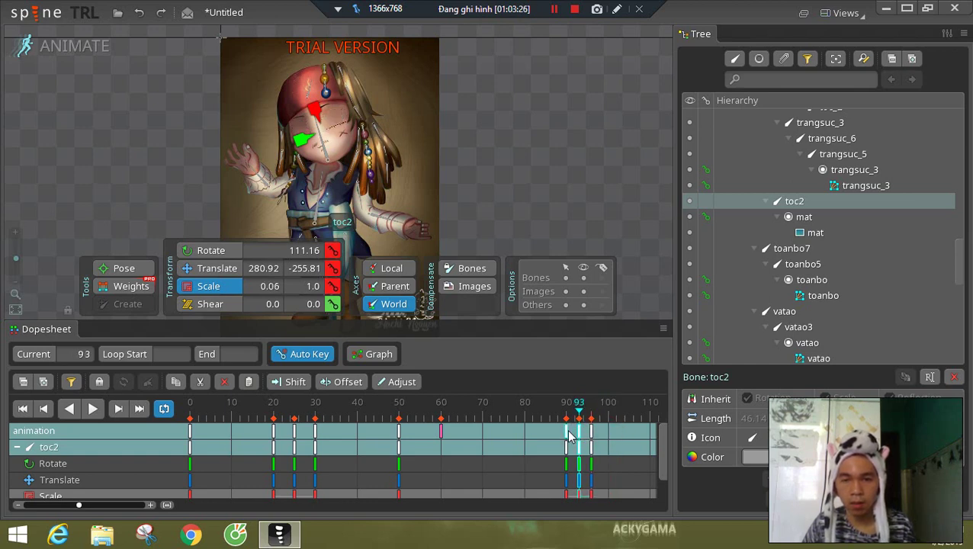
key("ctrl+c")
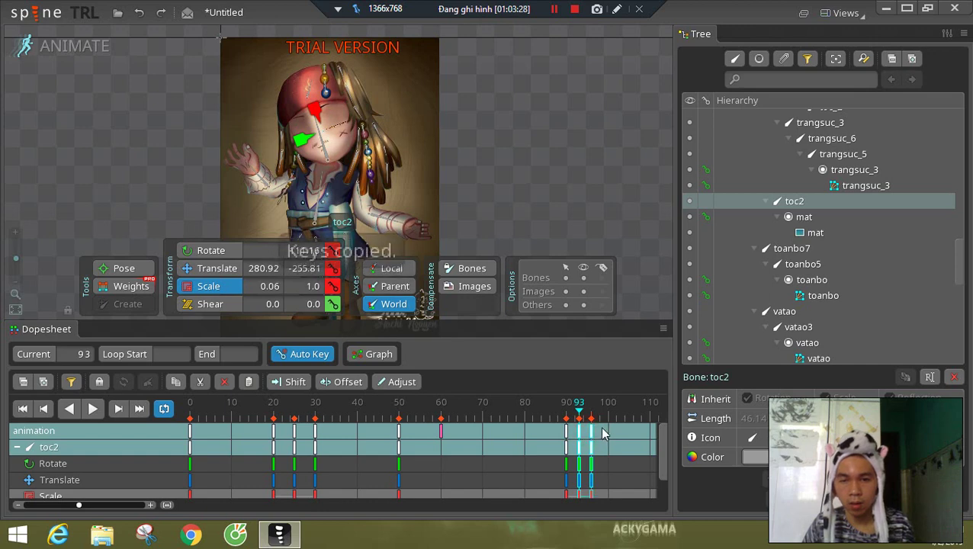
left_click(601, 435)
key("ctrl+v")
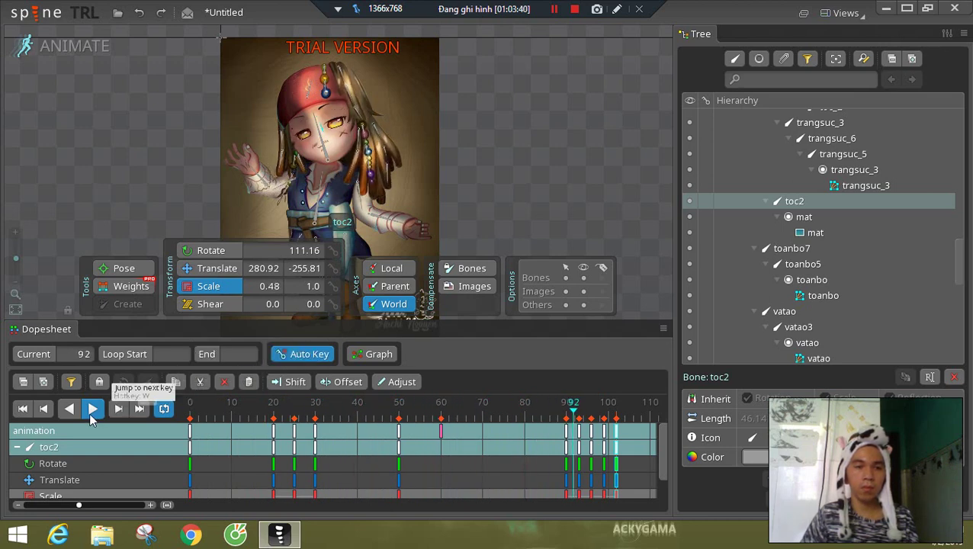
- Stop playback, move the double-blink keys to frames 36 through 48, and retime the first blink to frames 18, 22 and 26
left_click(93, 409)
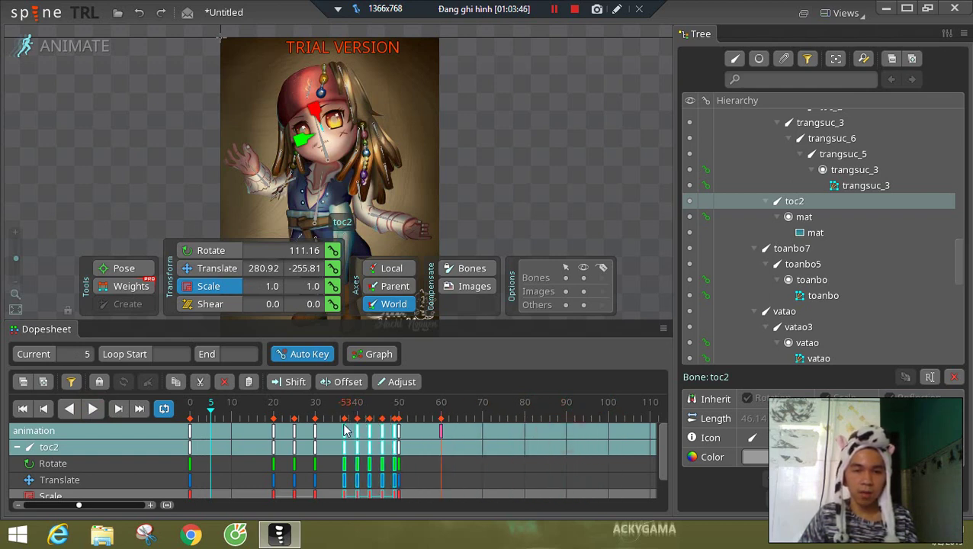
left_click(273, 432)
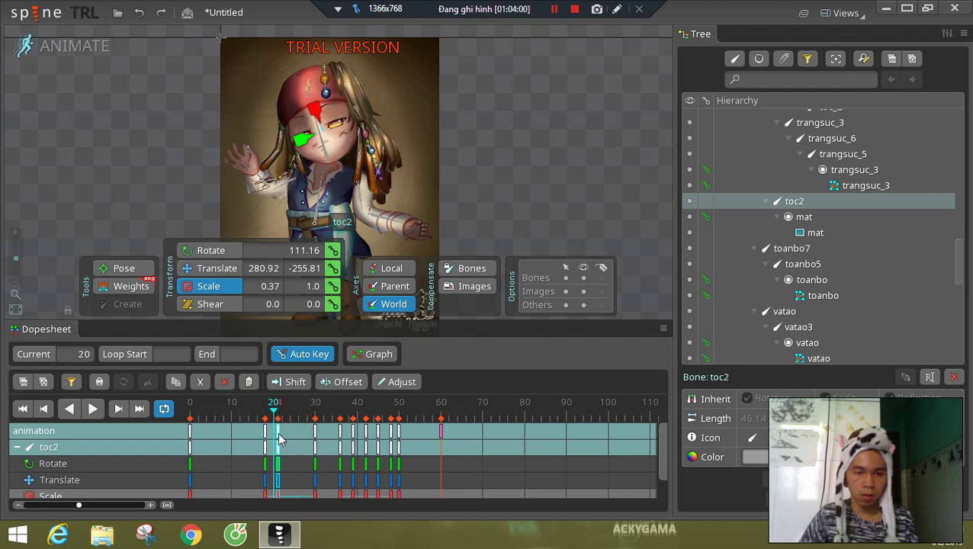
left_click(298, 436)
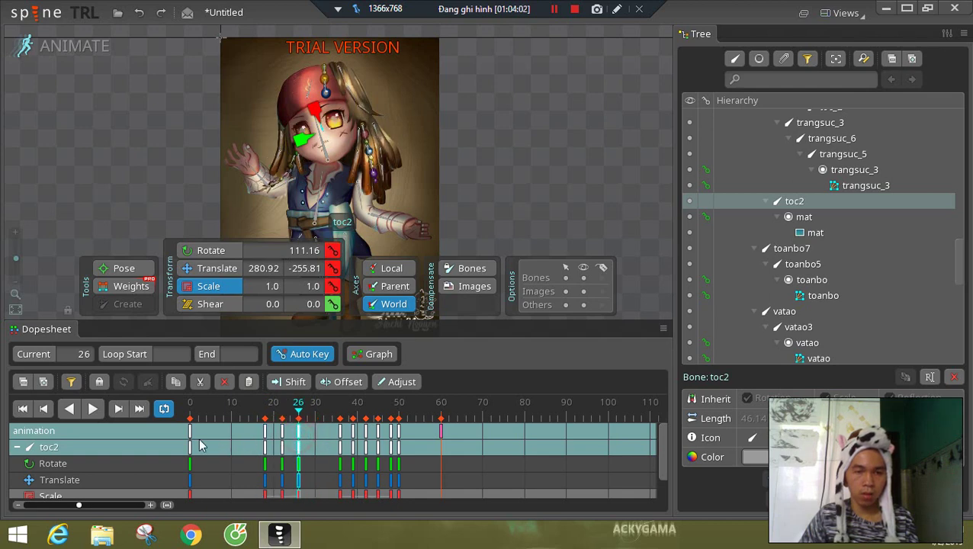
- Play the animation to review the retimed blinks, stop it, and return to frame 0
left_click(93, 410)
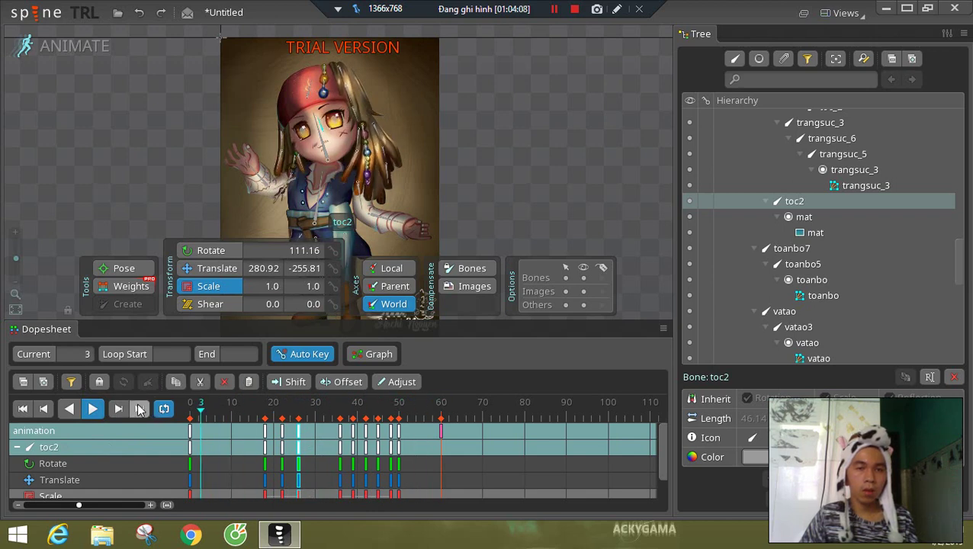
left_click(91, 410)
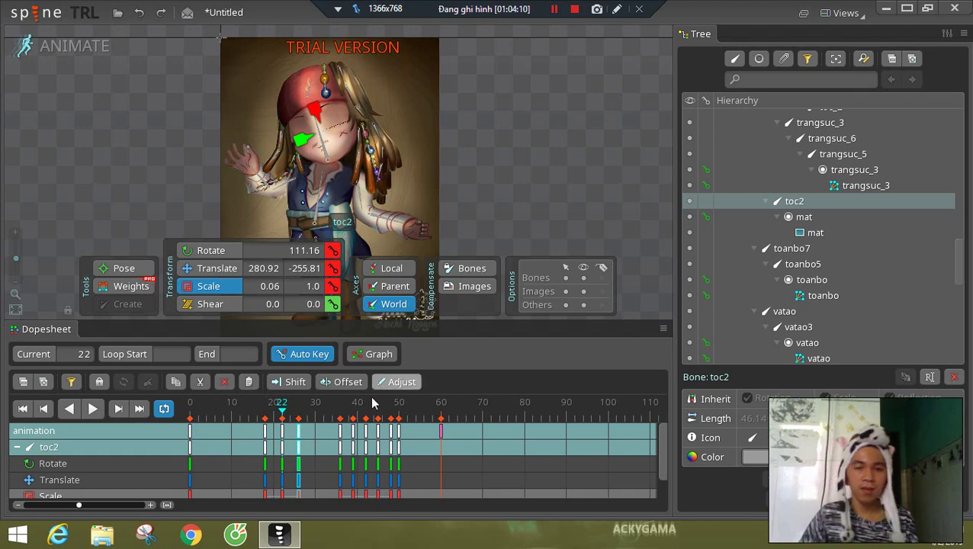
left_click(191, 412)
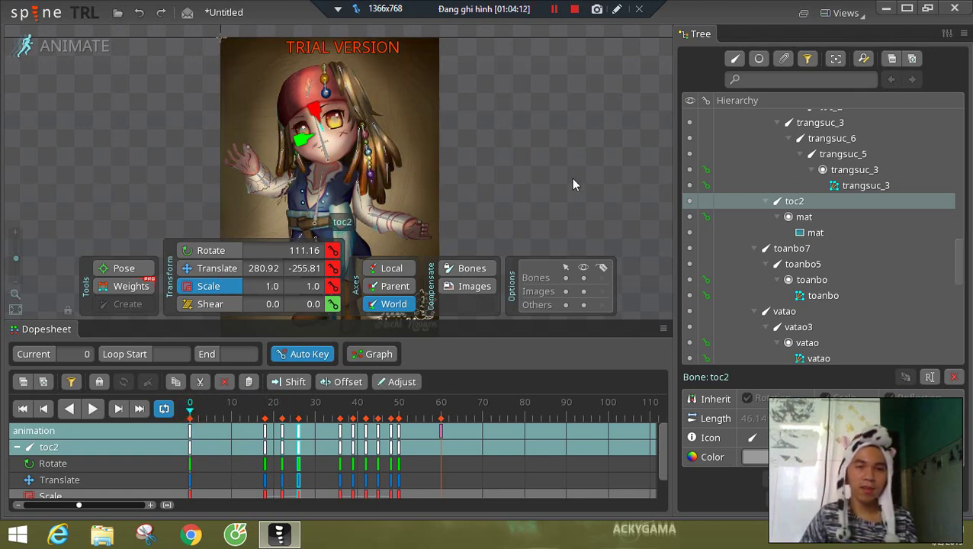
- Leave the Scale tool, deselect the toc2 bone, and hide all bones
left_click_drag(530, 174, 596, 154)
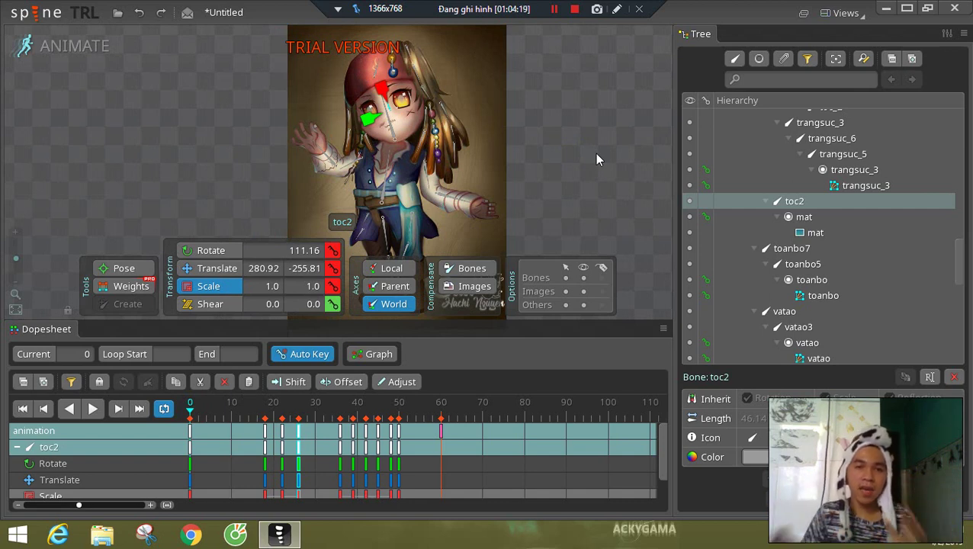
left_click_drag(559, 160, 596, 128)
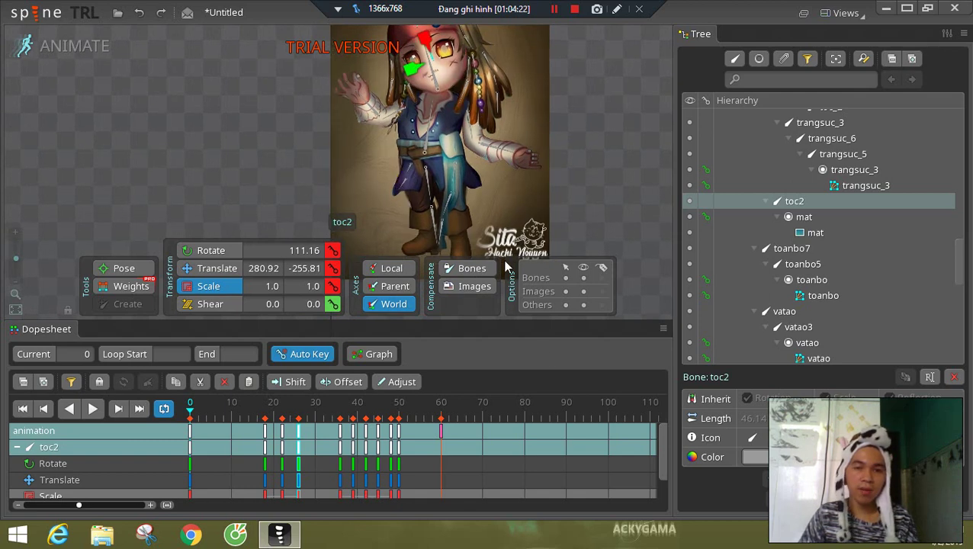
left_click(209, 286)
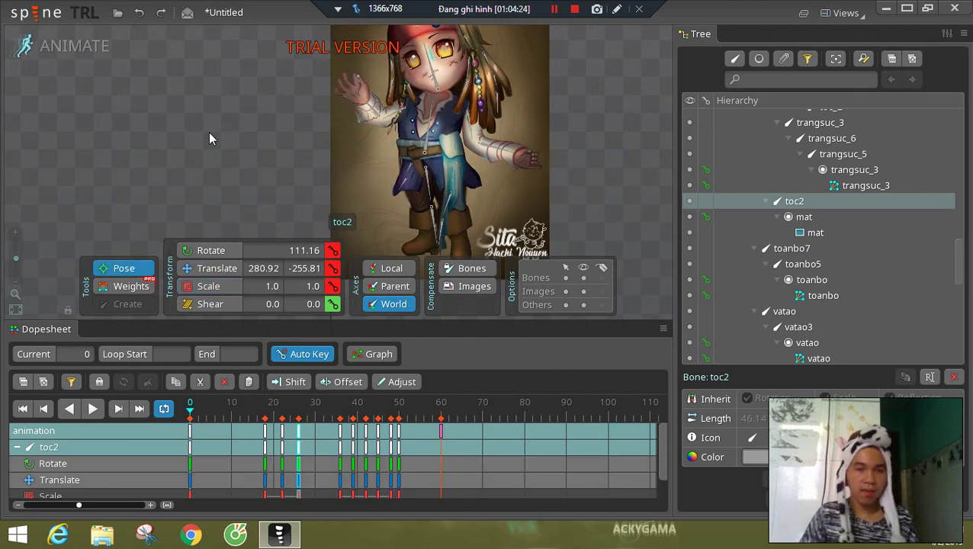
left_click(192, 131)
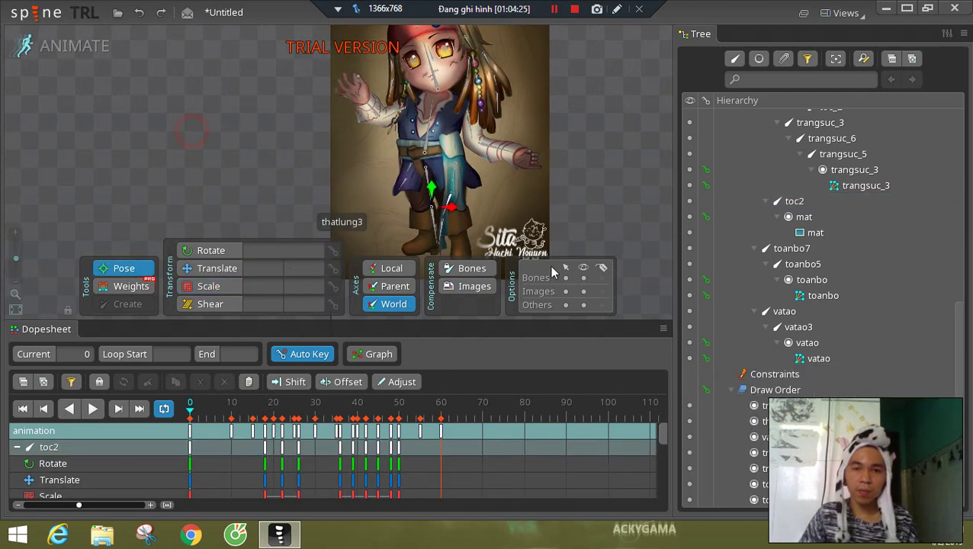
left_click(661, 328)
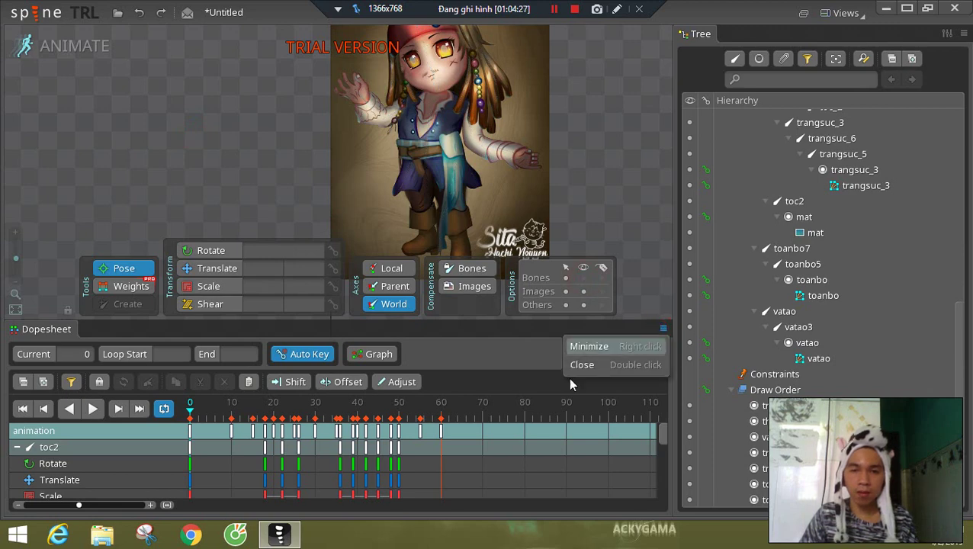
left_click(592, 347)
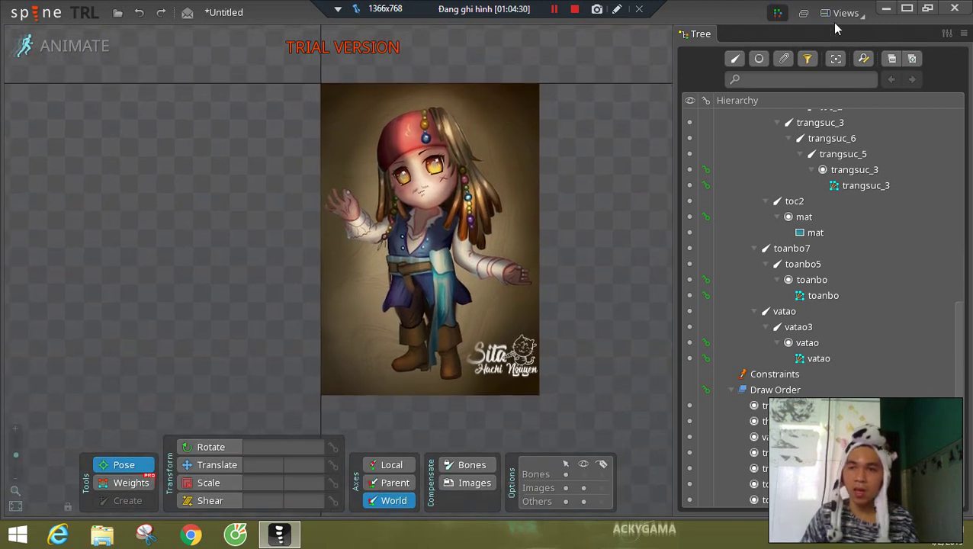
left_click(844, 13)
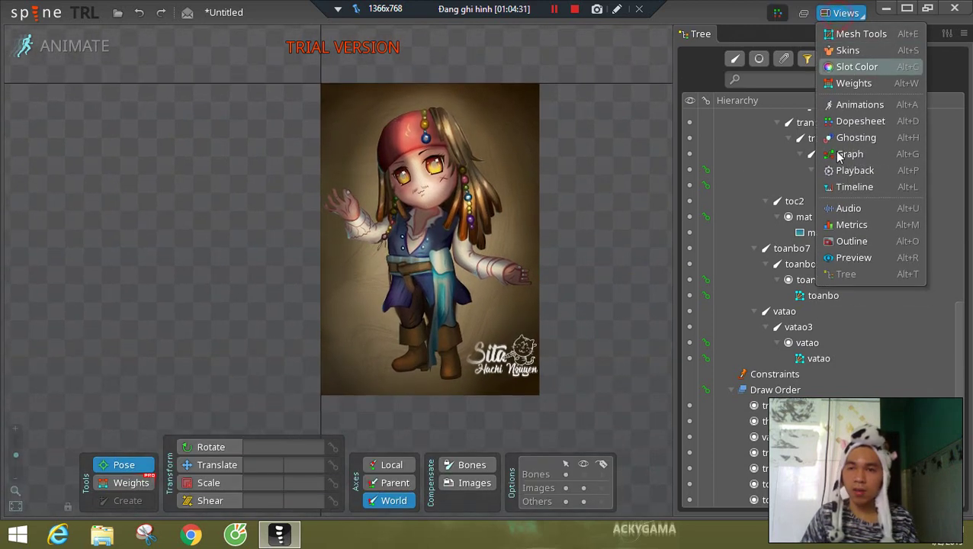
left_click(866, 112)
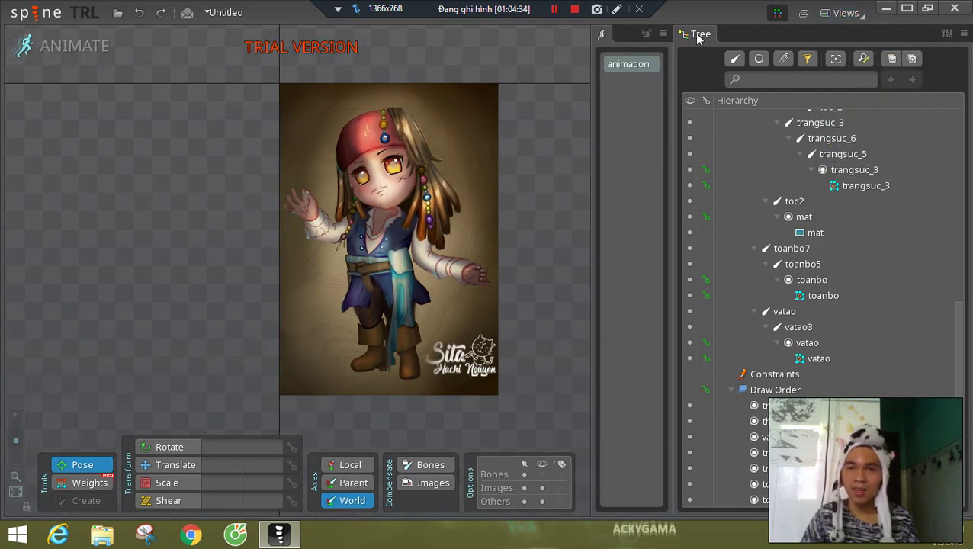
left_click(619, 61)
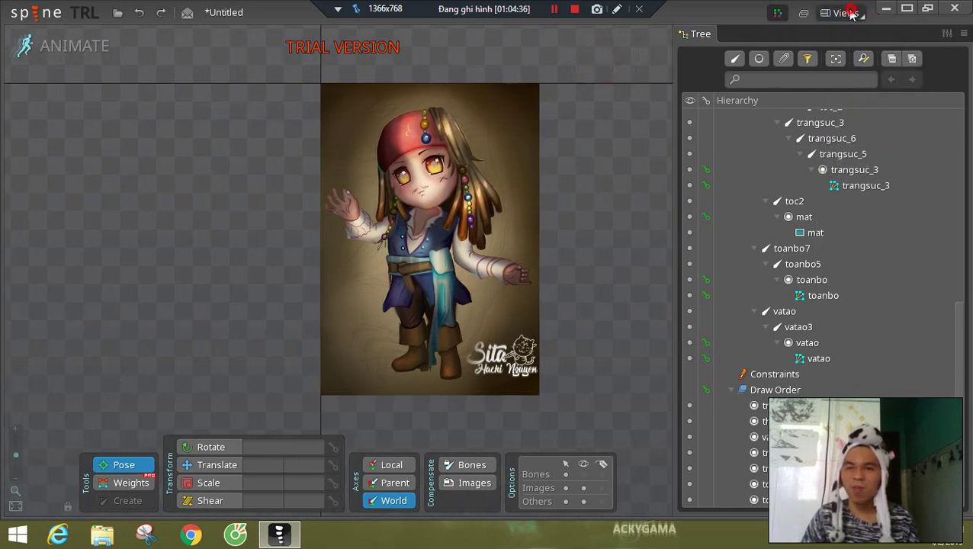
left_click(845, 13)
left_click(857, 121)
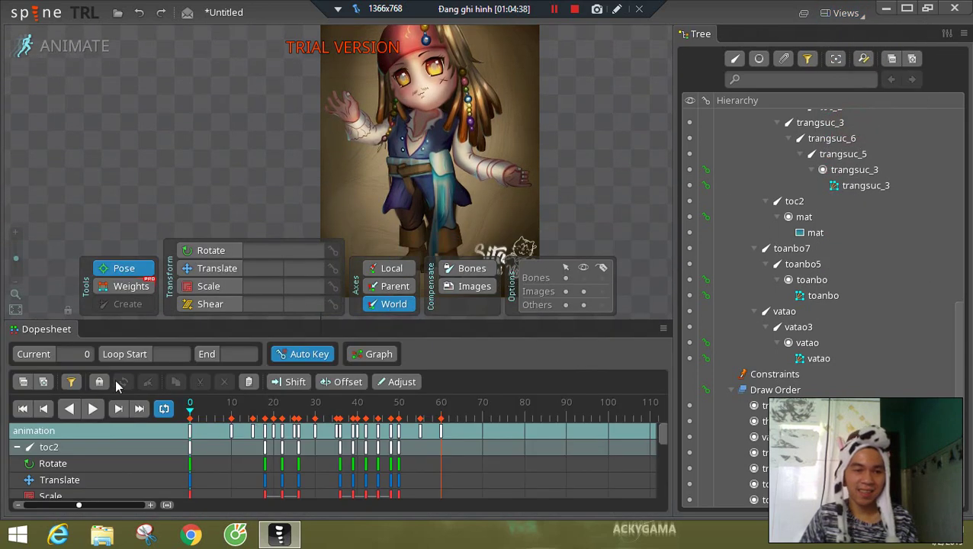
- Play the looping animation, minimize the Dopesheet, and review the whole character in an enlarged view
left_click(93, 410)
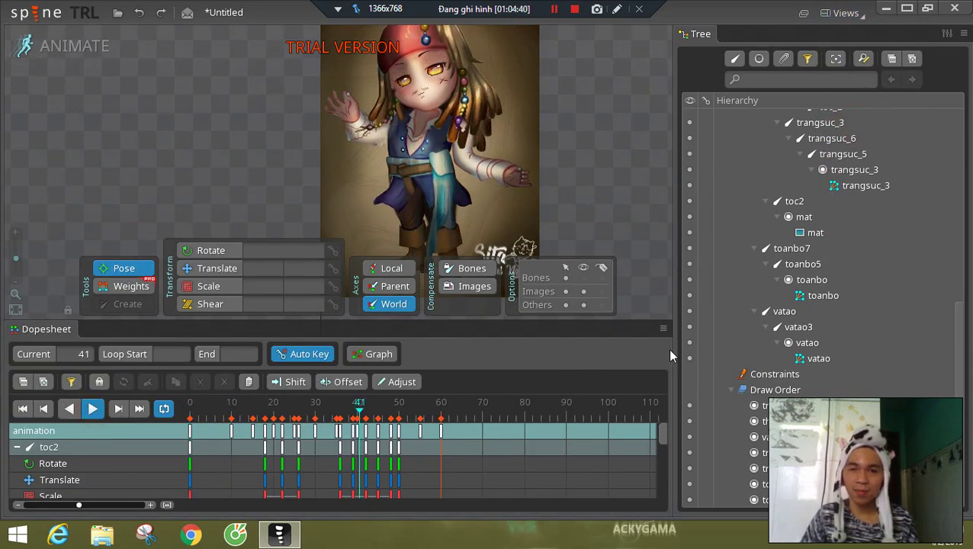
left_click(599, 347)
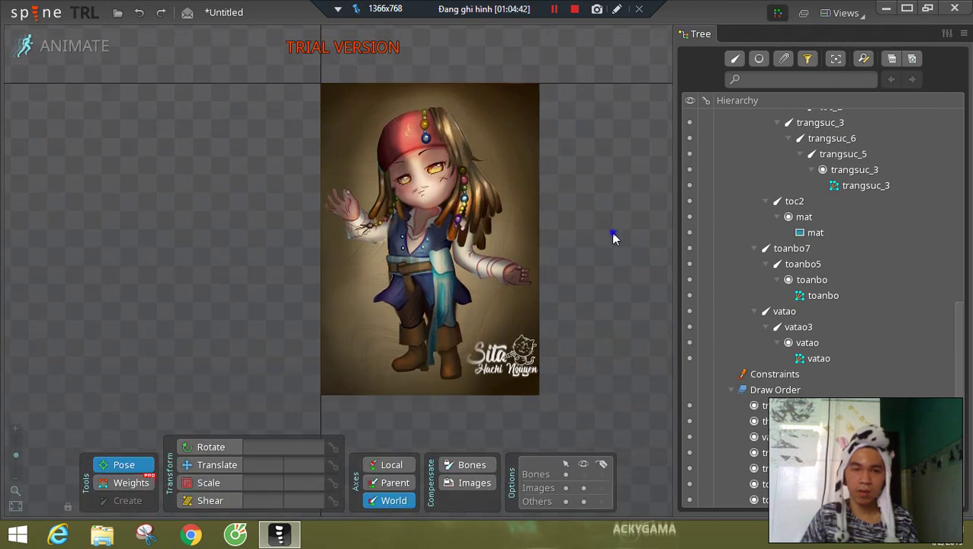
left_click_drag(17, 455, 17, 453)
left_click_drag(151, 304, 189, 297)
left_click_drag(16, 452, 17, 452)
left_click_drag(162, 289, 164, 306)
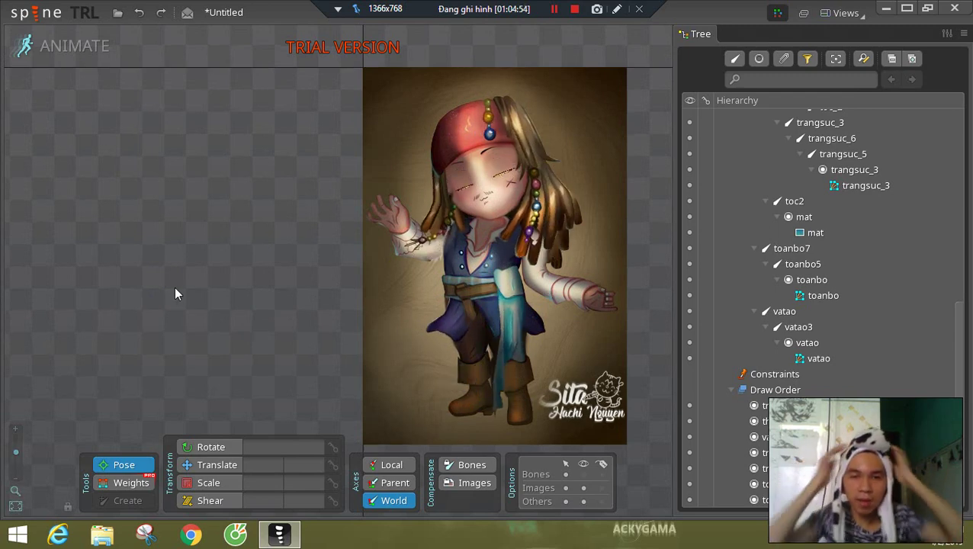